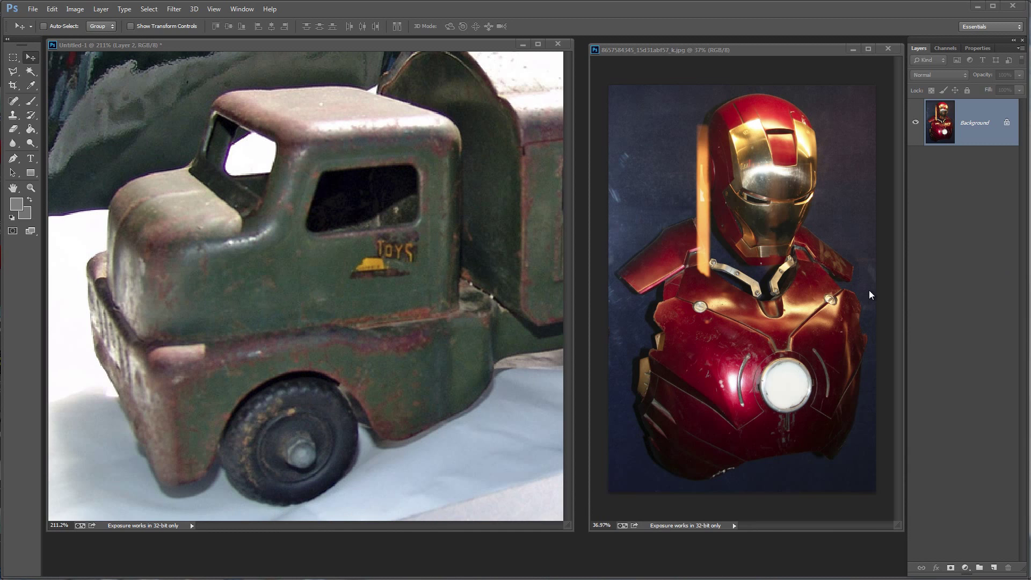
# - Examine the green paint, rust patches and specular highlights on the toy truck's cab in the reference photo
pyautogui.click(294, 252)
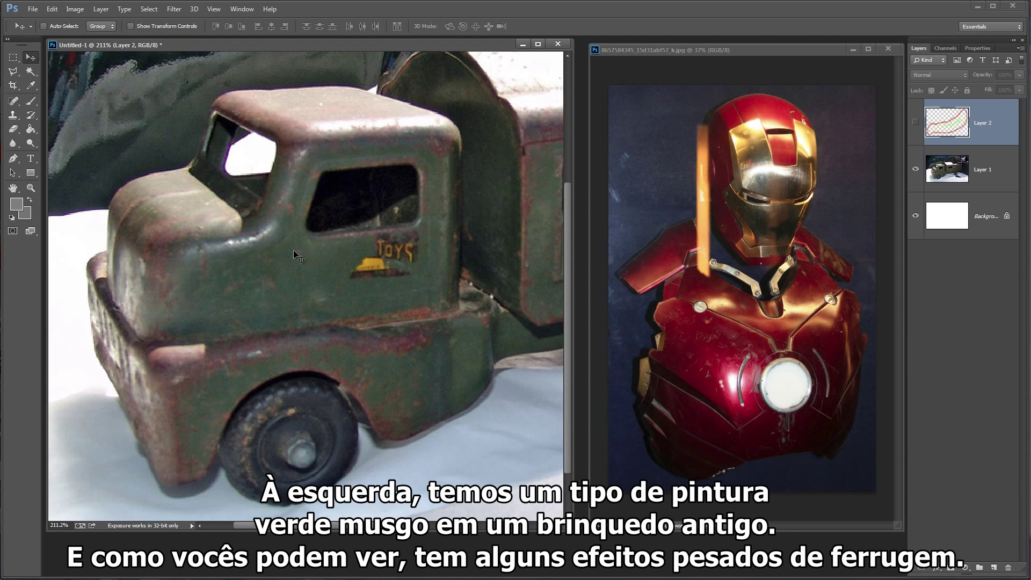
pyautogui.keyDown('alt'); pyautogui.scroll(-2, 301, 252); pyautogui.keyUp('alt')
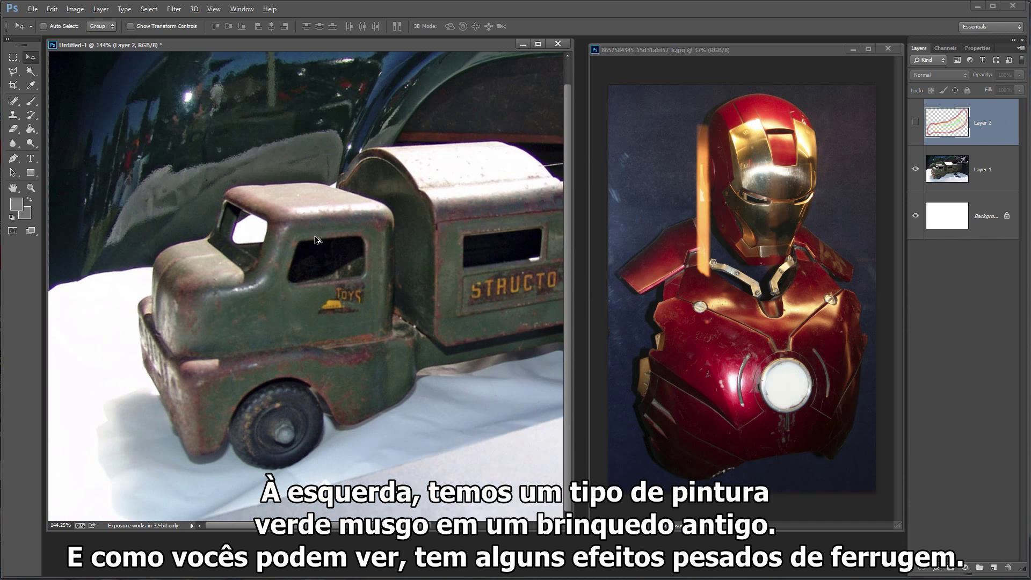
pyautogui.keyDown('alt'); pyautogui.scroll(3, 313, 284); pyautogui.keyUp('alt')
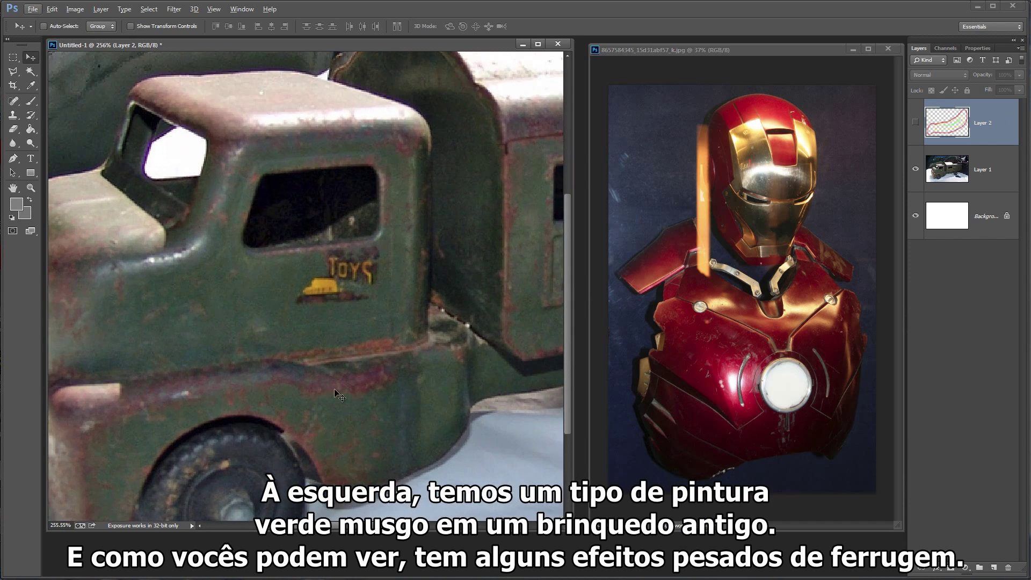
pyautogui.keyDown('alt'); pyautogui.scroll(-1, 188, 391); pyautogui.keyUp('alt')
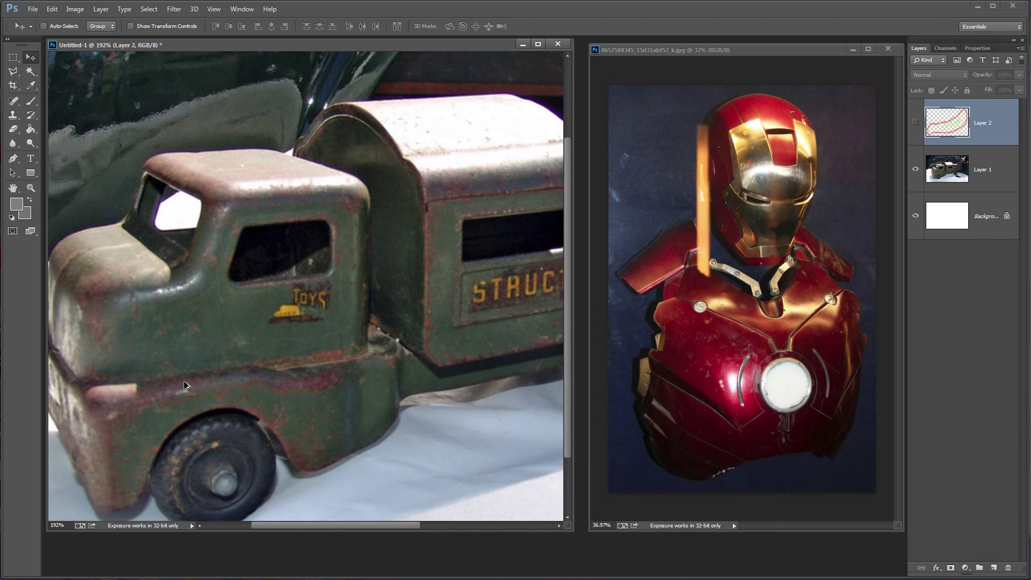
pyautogui.keyDown('alt'); pyautogui.scroll(3, 153, 296); pyautogui.keyUp('alt')
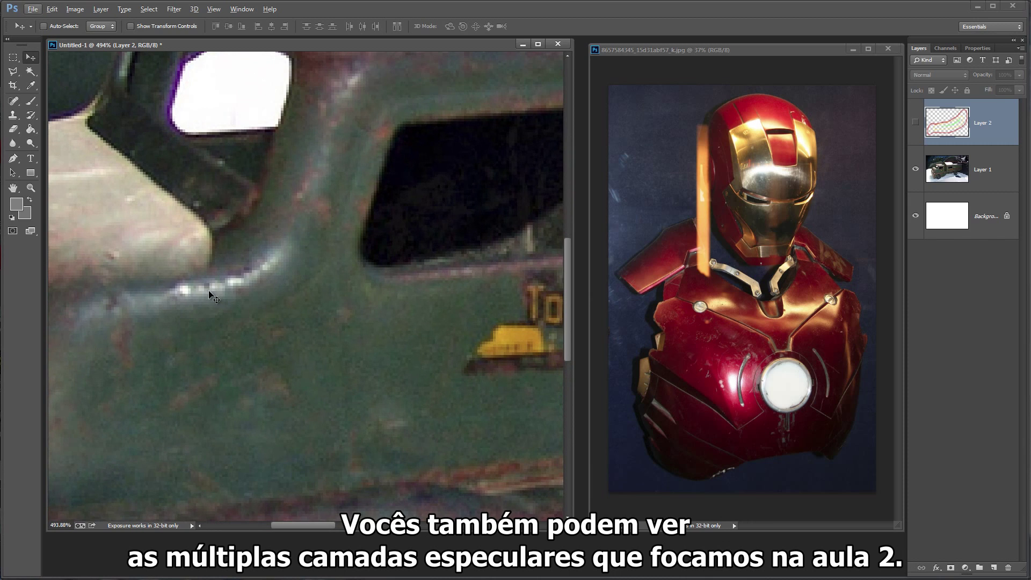
pyautogui.keyDown('alt'); pyautogui.scroll(-5, 315, 266); pyautogui.keyUp('alt')
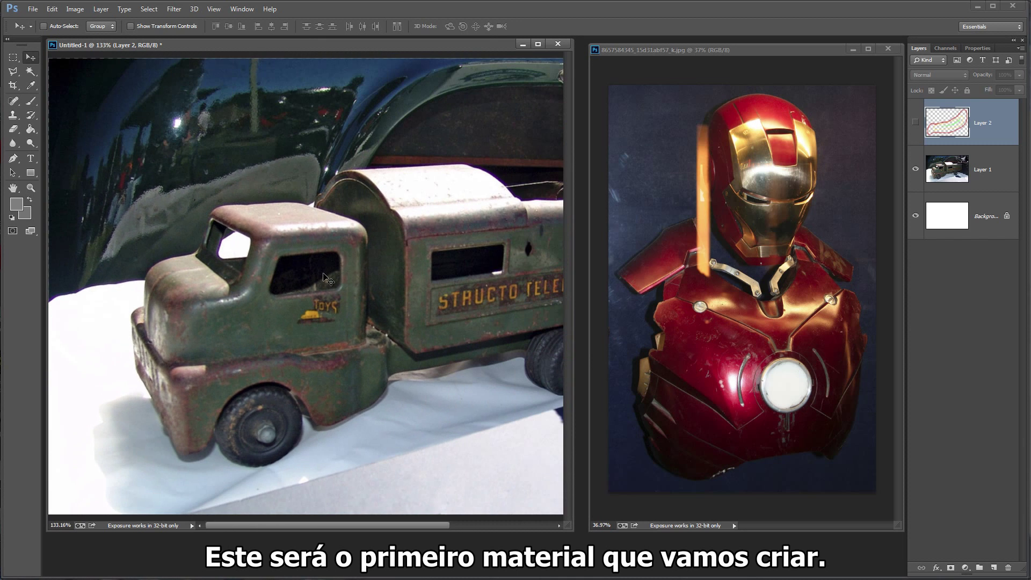
# - Examine the scratches, edge damage and metal layers on the Iron Man armour's chest in the second reference photo
pyautogui.click(731, 314)
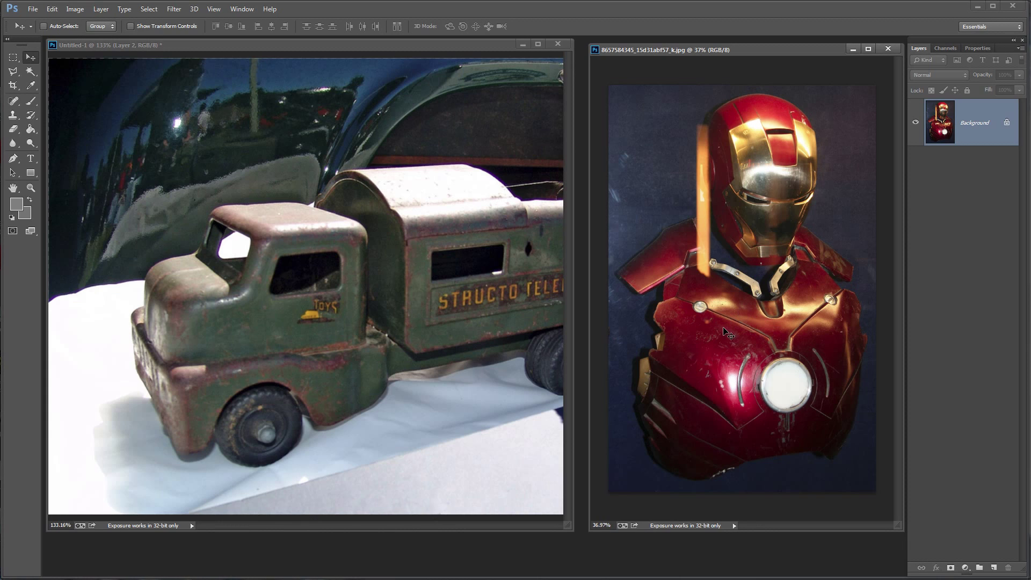
pyautogui.keyDown('alt'); pyautogui.scroll(5, 773, 350); pyautogui.keyUp('alt')
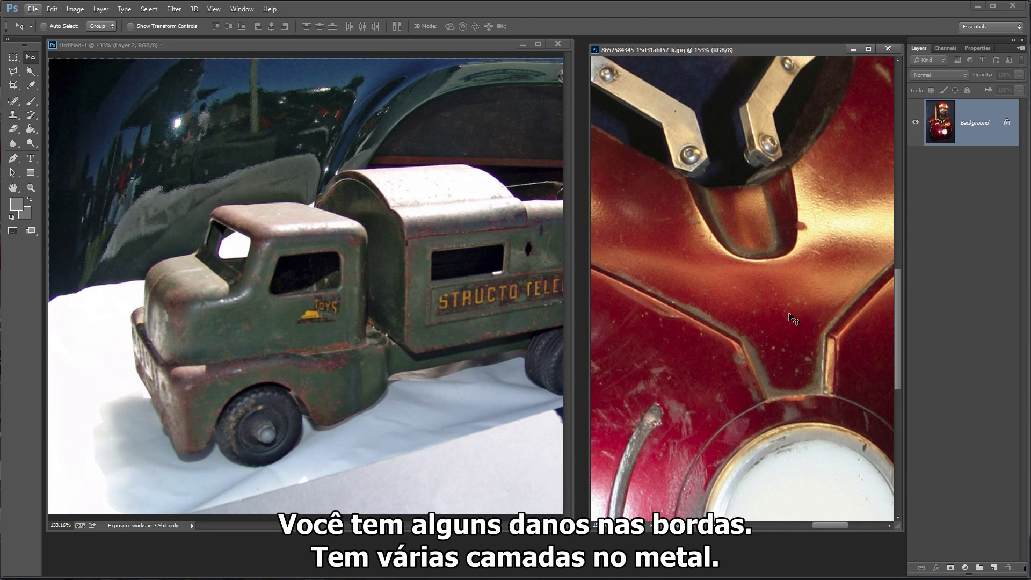
pyautogui.keyDown('alt'); pyautogui.scroll(-2, 822, 410); pyautogui.keyUp('alt')
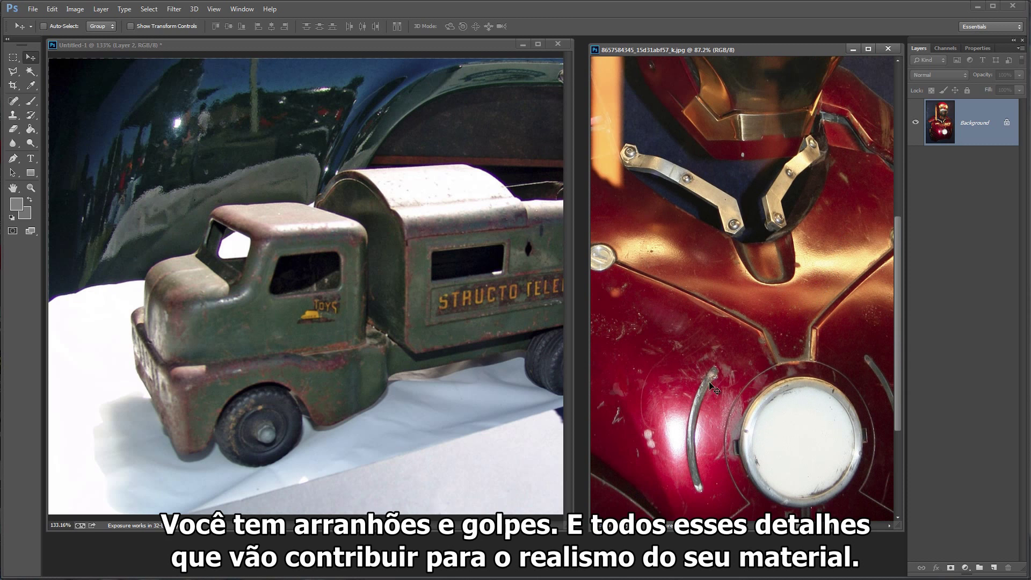
pyautogui.keyDown('alt'); pyautogui.scroll(-3, 679, 375); pyautogui.keyUp('alt')
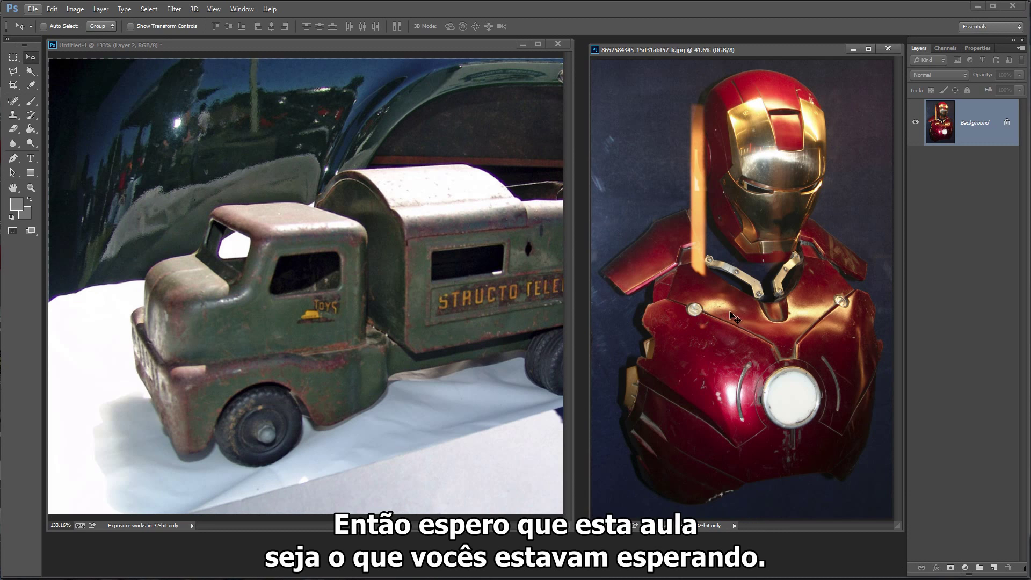
pyautogui.moveTo(590, 42); pyautogui.dragTo(583, 39)
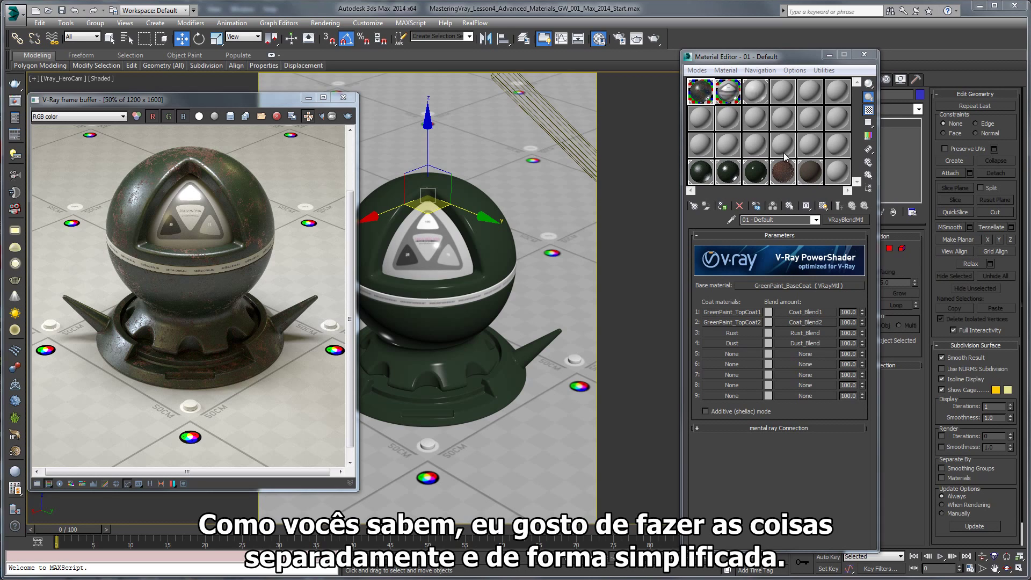
# - Enlarge the V-Ray frame buffer and examine the layered green paint on the upper part of the rendered ball
pyautogui.click(314, 246)
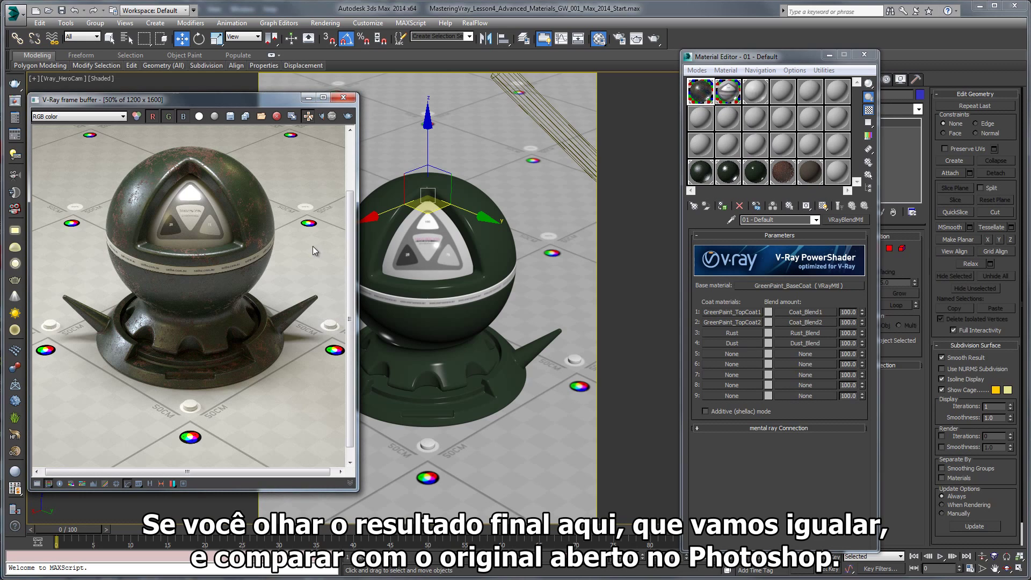
pyautogui.moveTo(226, 221); pyautogui.dragTo(246, 249, button='middle')
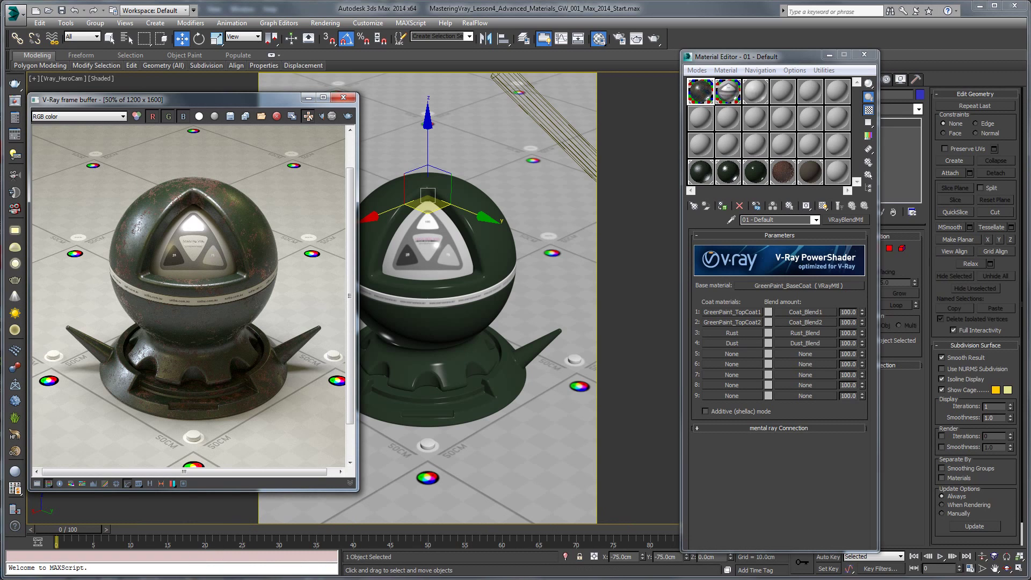
pyautogui.scroll(3, 144, 231)
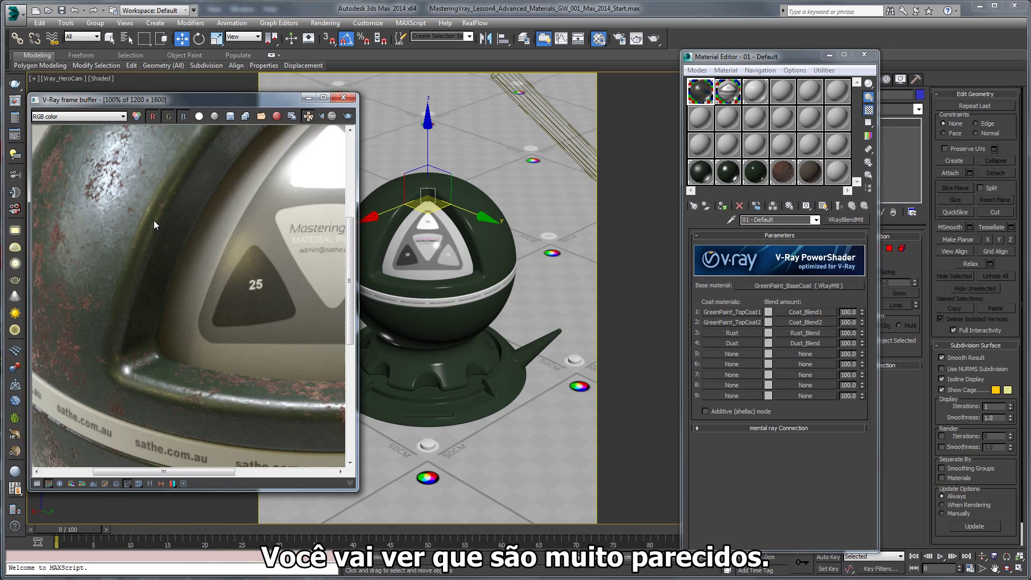
pyautogui.moveTo(243, 102); pyautogui.dragTo(240, 56)
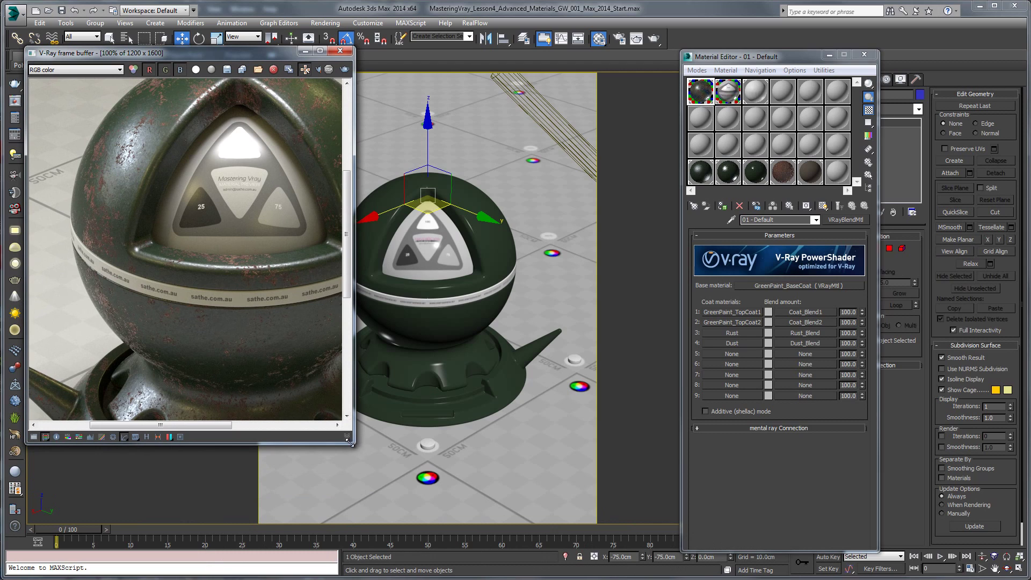
pyautogui.moveTo(356, 443); pyautogui.dragTo(514, 519)
pyautogui.scroll(2, 210, 165)
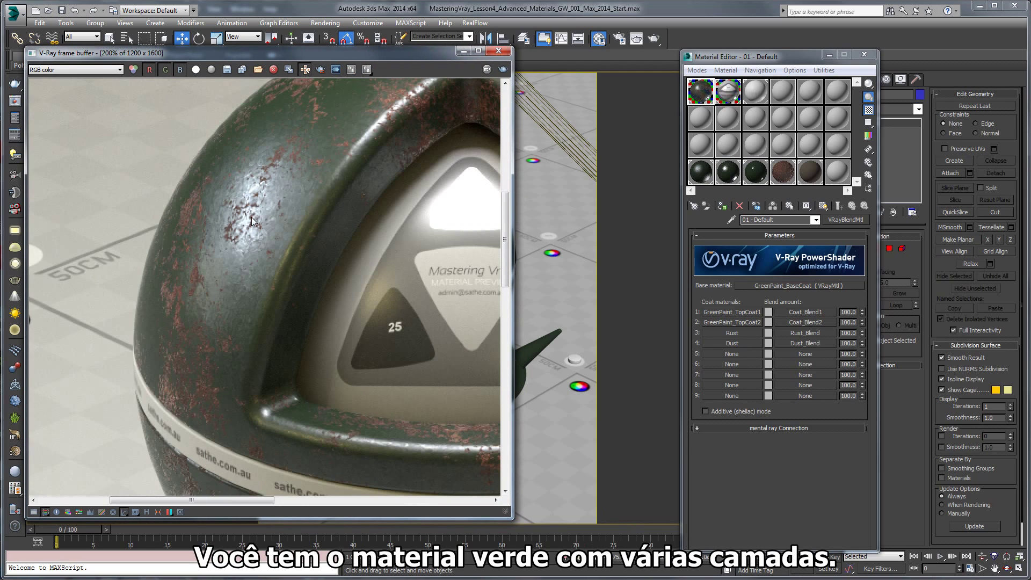
pyautogui.scroll(-2, 259, 161)
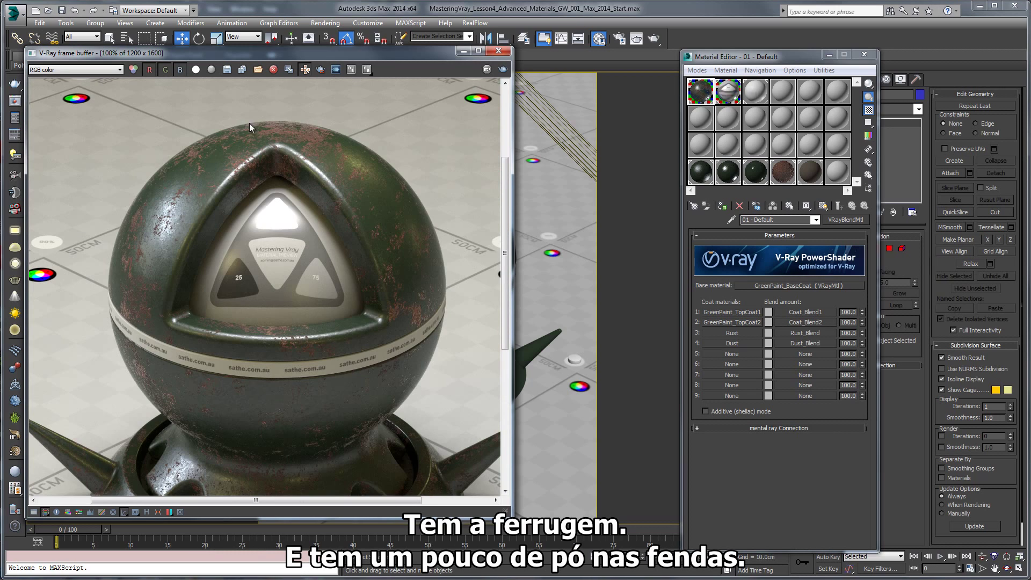
# - Examine the rust and the crevice dust on the base of the rendered preview object
pyautogui.scroll(2, 263, 176)
pyautogui.scroll(4, 233, 294)
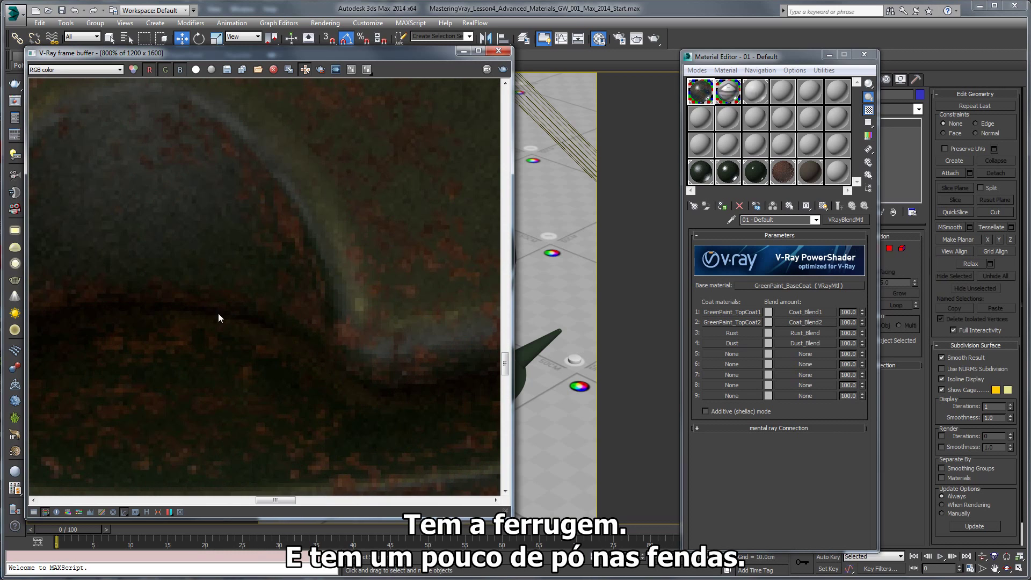
pyautogui.scroll(-4, 212, 311)
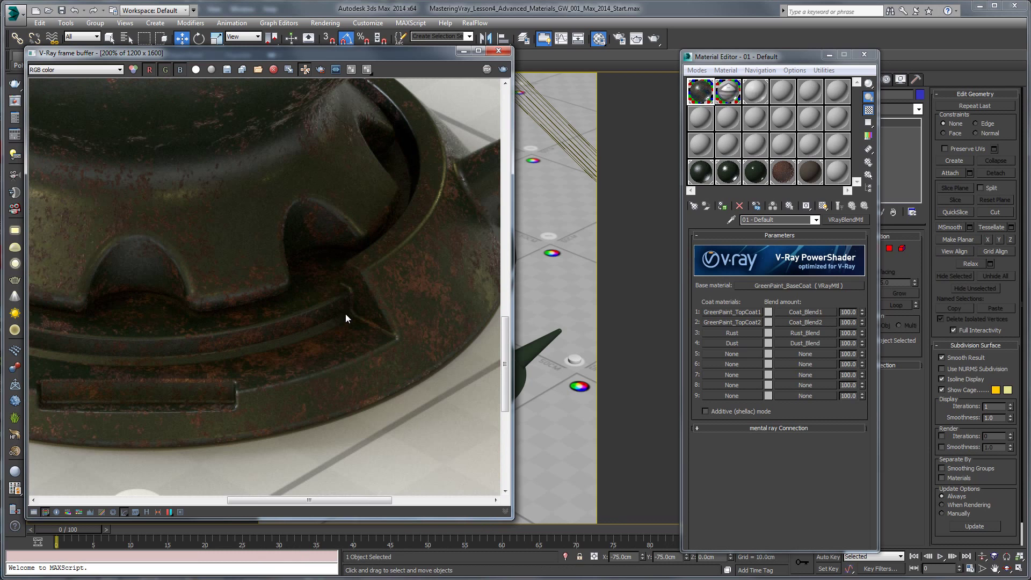
pyautogui.scroll(-1, 345, 307)
pyautogui.scroll(-2, 334, 301)
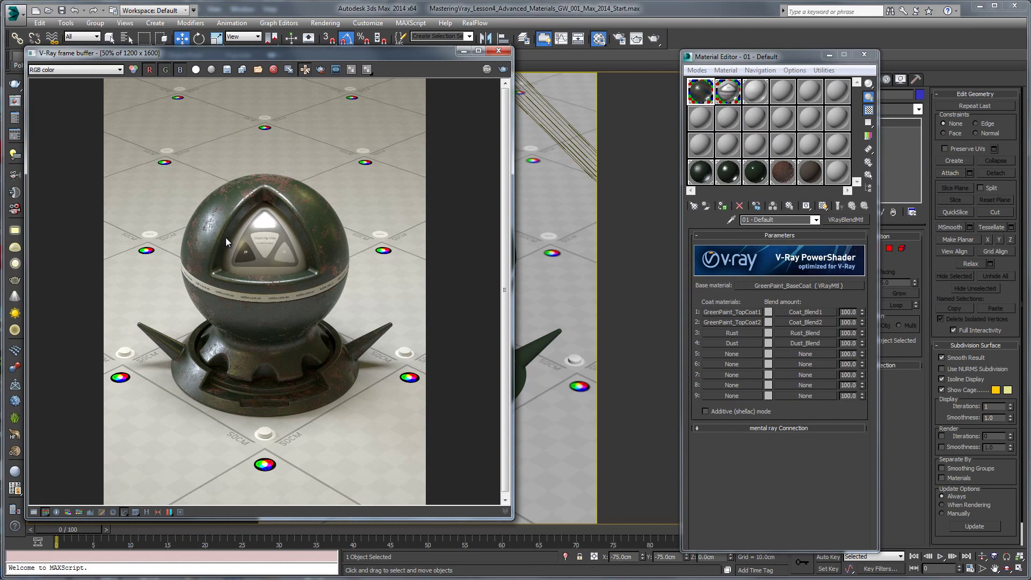
# - Change the unused 13 - Default material to a VRayMtl and narrow the frame buffer to uncover the viewport
pyautogui.click(701, 115)
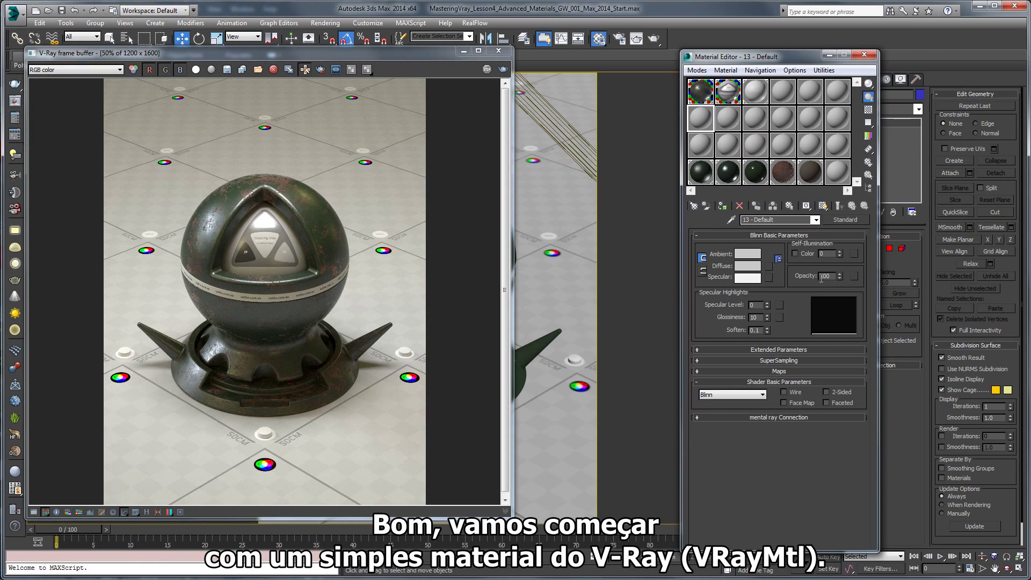
pyautogui.click(856, 221)
pyautogui.write('VRayMtl')
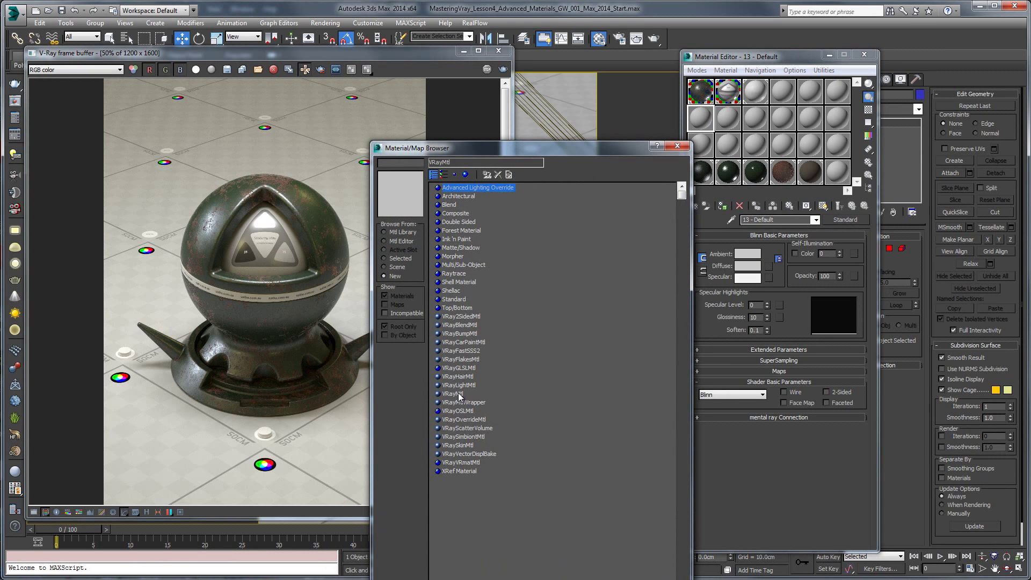
pyautogui.doubleClick(453, 394)
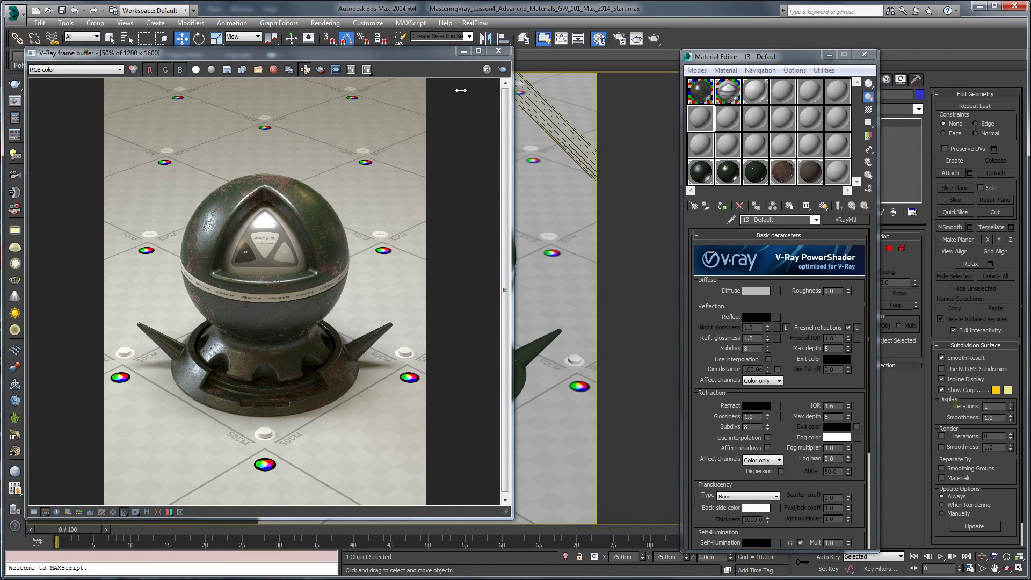
pyautogui.moveTo(460, 90); pyautogui.dragTo(284, 91)
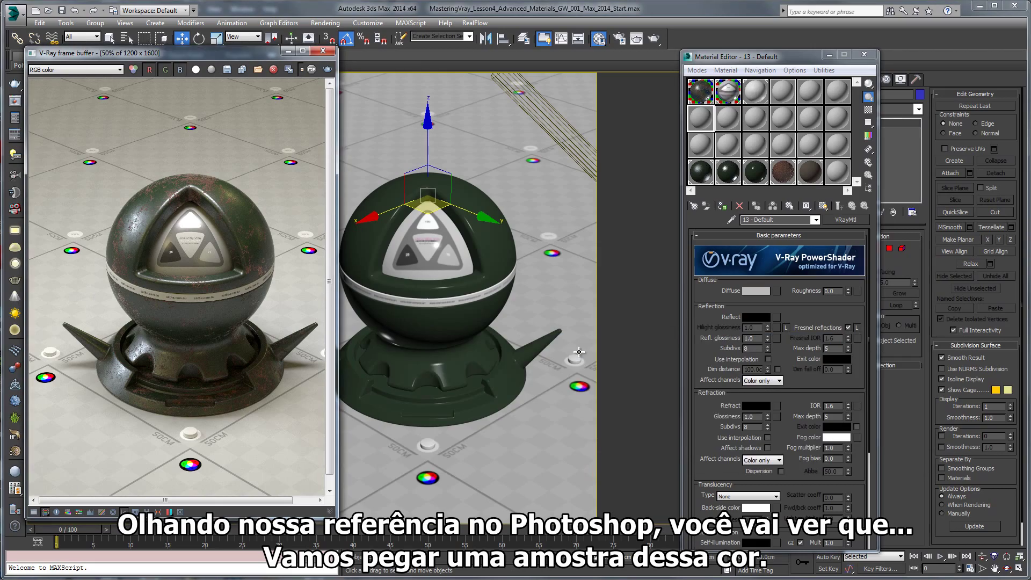
# - Switch to Photoshop, sample the green paint on the truck's door and check the colour's values without changing them
pyautogui.hotkey('alt', 'Tab')
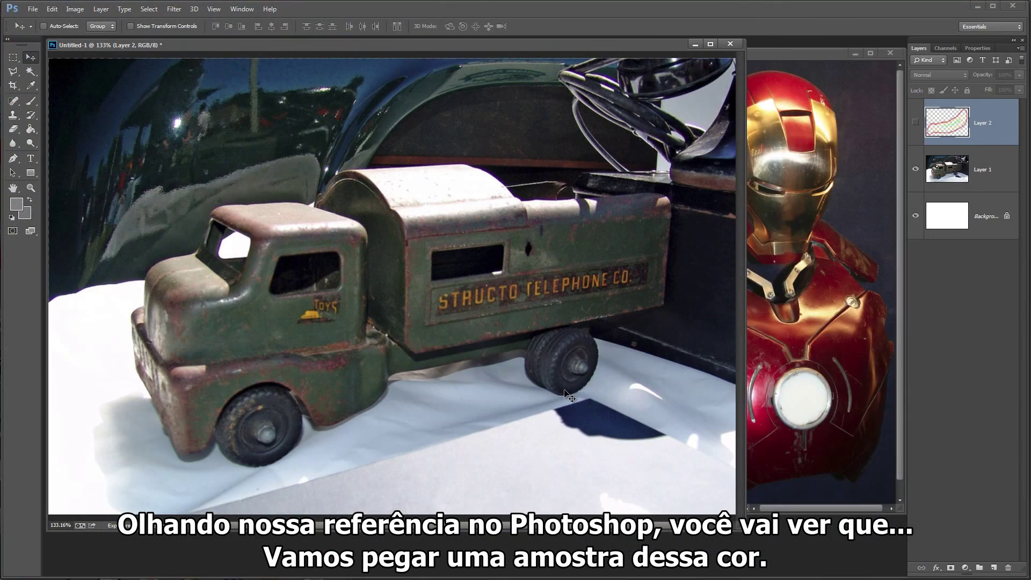
pyautogui.keyDown('alt'); pyautogui.scroll(5, 256, 304); pyautogui.keyUp('alt')
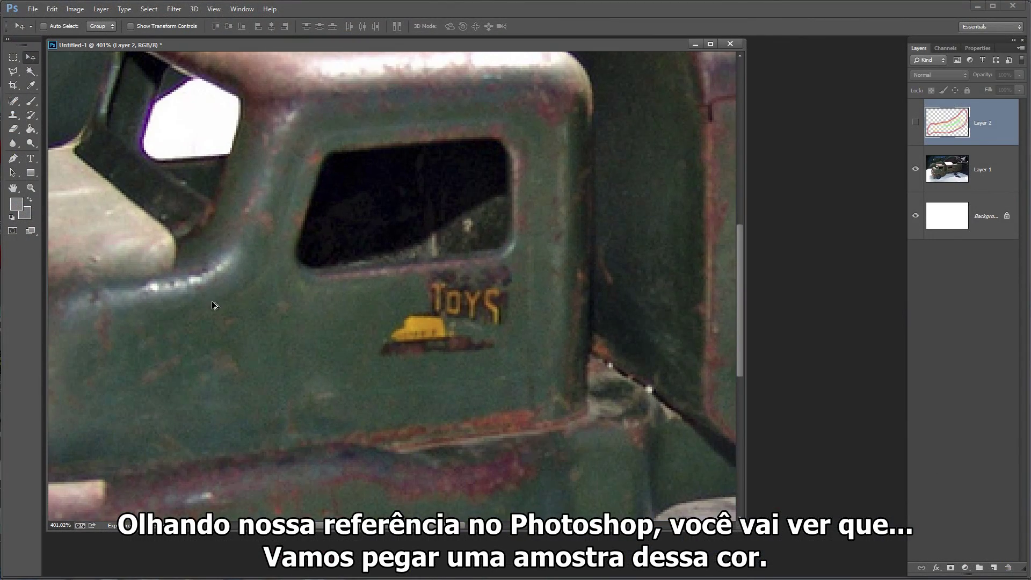
pyautogui.click(31, 129)
pyautogui.keyDown('alt'); pyautogui.click(271, 326); pyautogui.keyUp('alt')
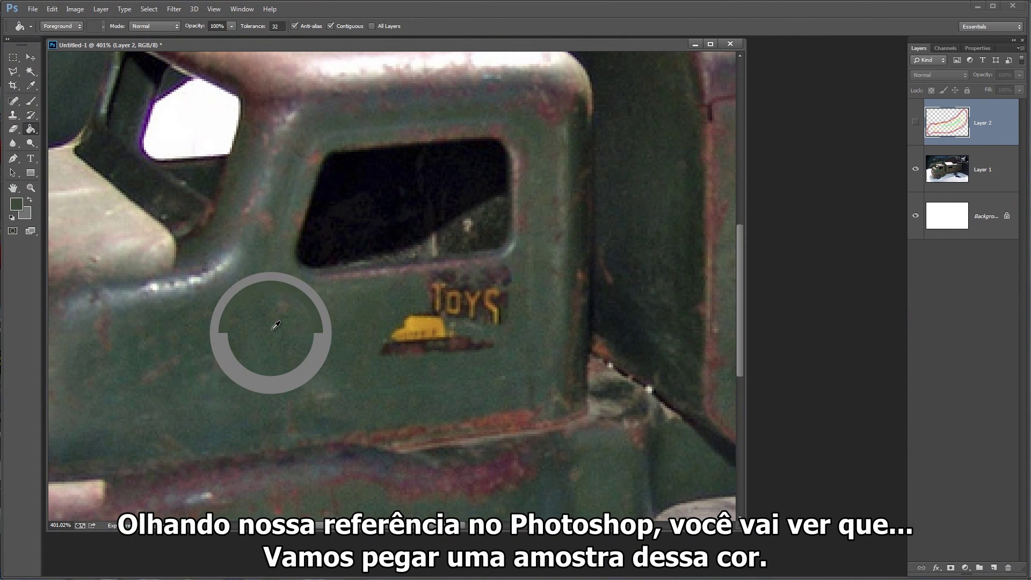
pyautogui.click(17, 204)
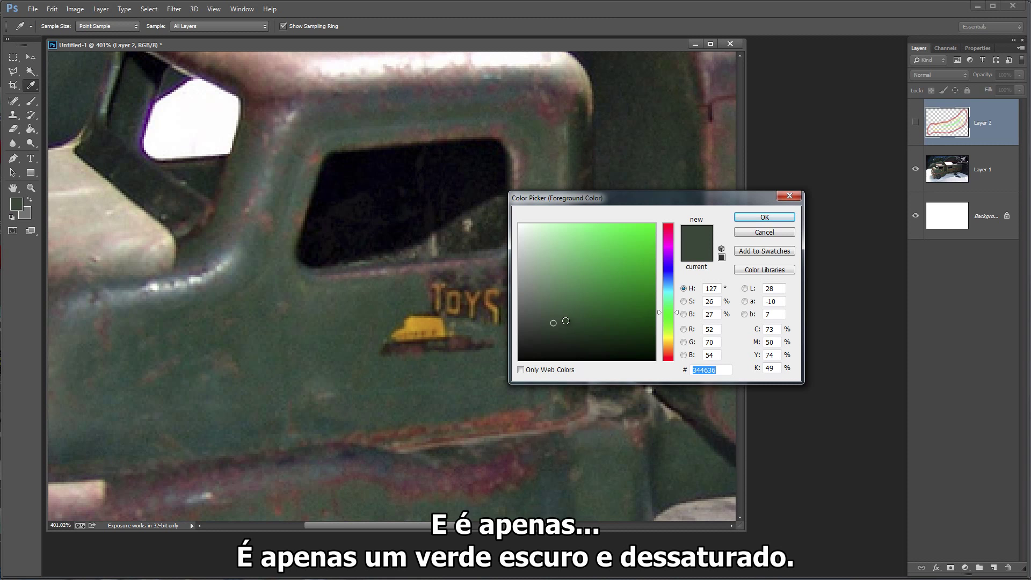
pyautogui.click(759, 234)
pyautogui.keyDown('alt'); pyautogui.scroll(-5, 399, 278); pyautogui.keyUp('alt')
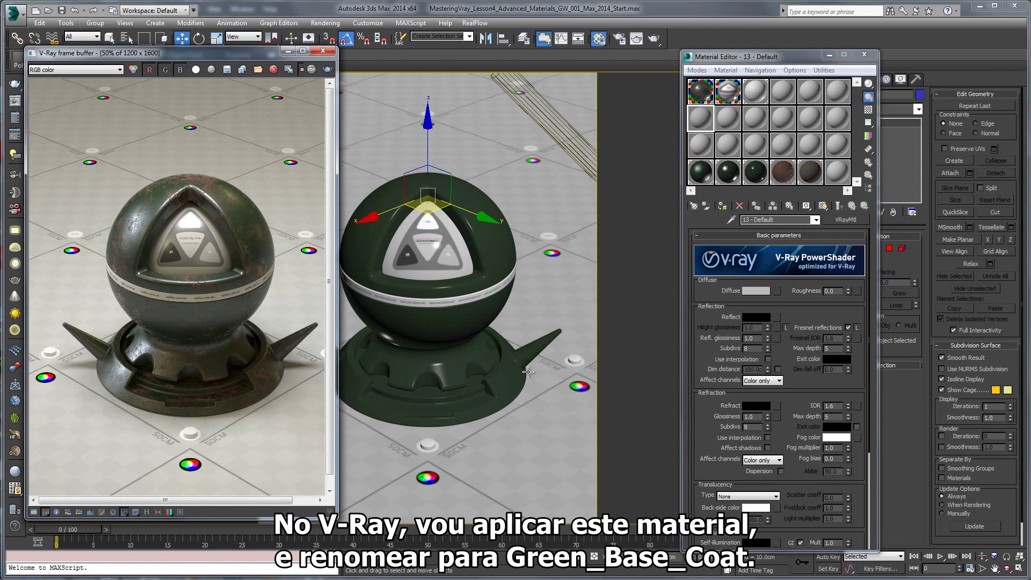
# - Switch back to 3ds Max and assign the new VRayMtl to the preview ball and its base
pyautogui.click(507, 341)
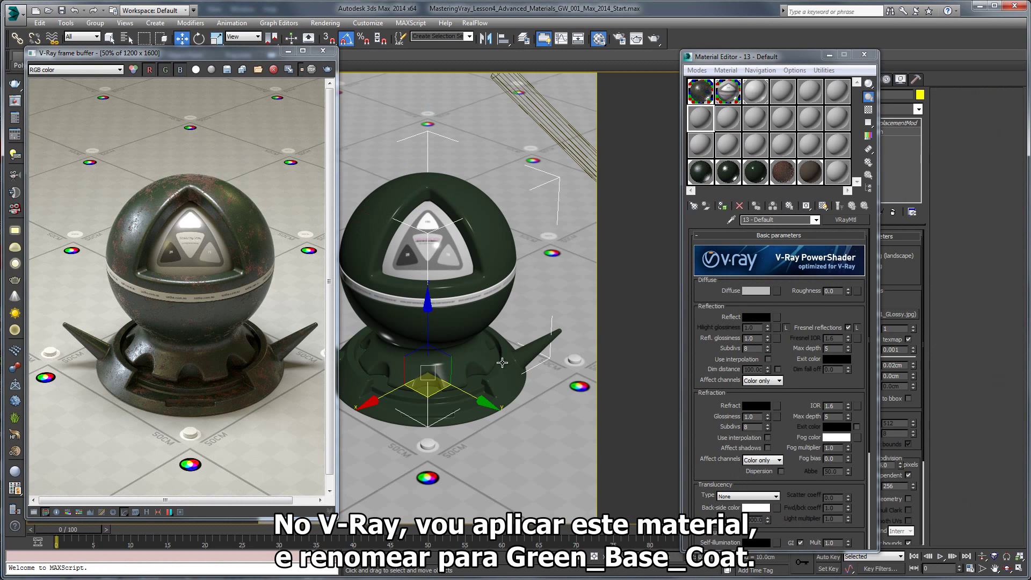
pyautogui.click(700, 118)
pyautogui.click(722, 205)
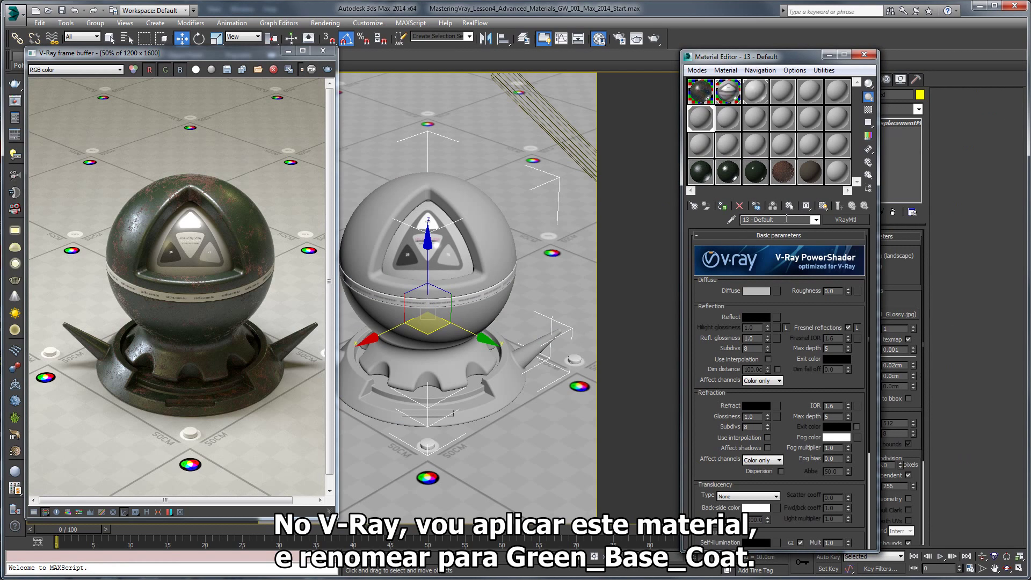
# - Rename the assigned material as Green_Base_Coat
pyautogui.click(785, 218)
pyautogui.write('Green_')
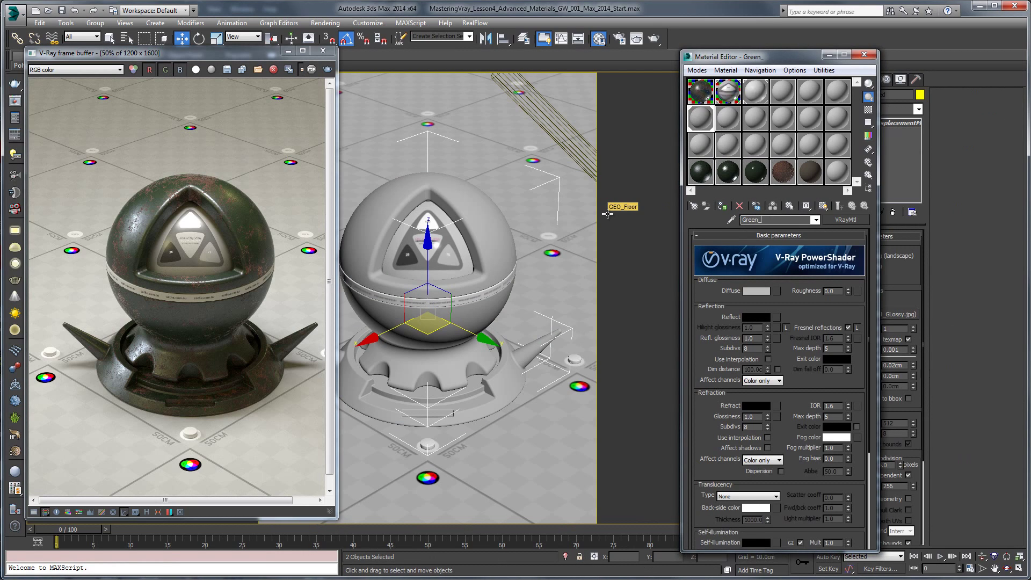
pyautogui.write('Base_Co')
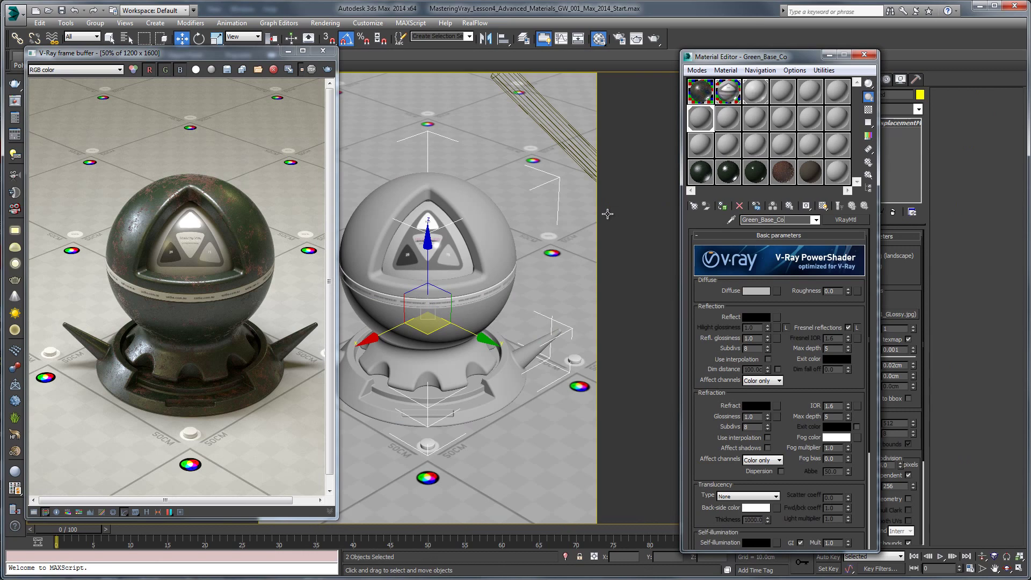
pyautogui.write('at')
# - Set the Green_Base_Coat diffuse colour to a dark, desaturated green with hue 76, saturation 166 and value 20
pyautogui.click(756, 291)
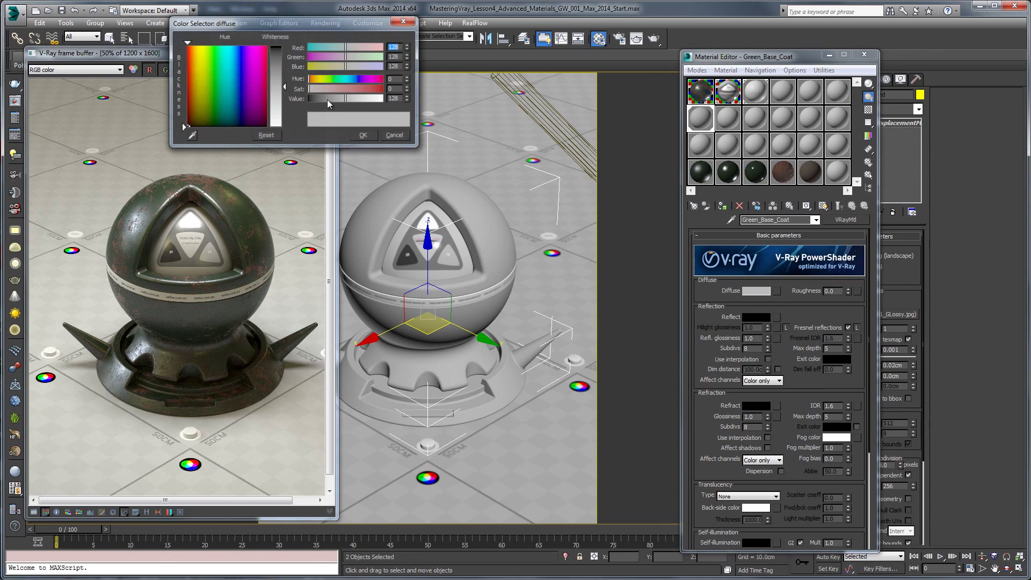
pyautogui.moveTo(205, 116); pyautogui.dragTo(207, 122)
pyautogui.moveTo(317, 88)
pyautogui.mouseDown()
pyautogui.moveTo(353, 92)
pyautogui.moveTo(311, 98)
pyautogui.mouseUp()
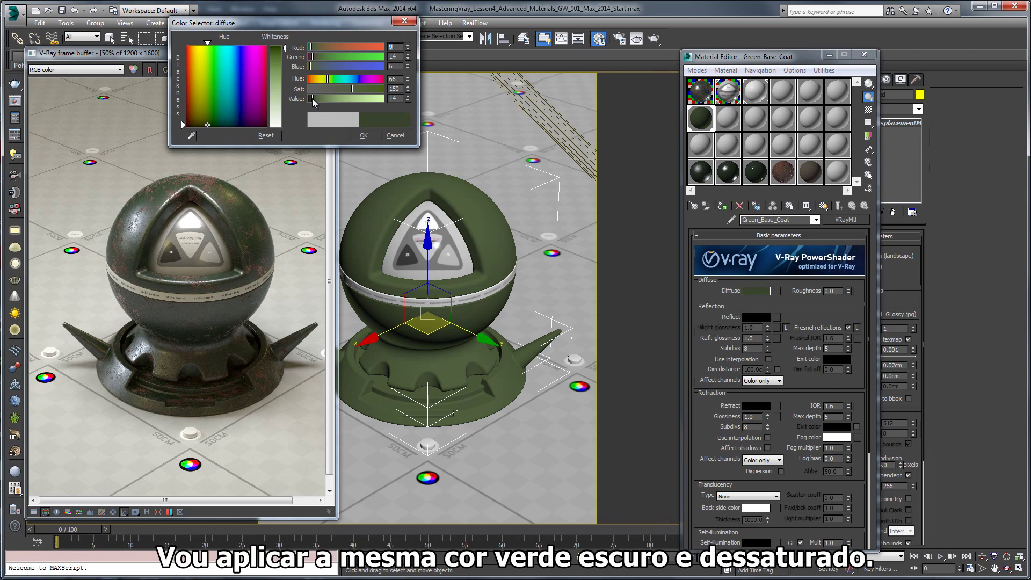
pyautogui.moveTo(311, 58); pyautogui.dragTo(315, 56)
pyautogui.moveTo(360, 91); pyautogui.dragTo(357, 90)
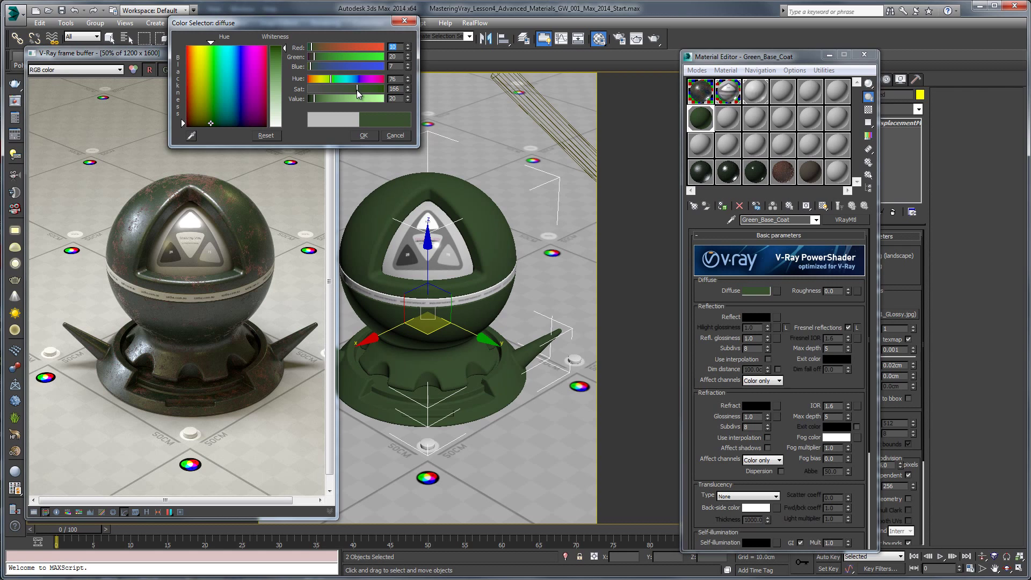
# - Switch to Photoshop and examine the green paint of the toy truck up close as a diffuse colour reference
pyautogui.hotkey('alt', 'Tab')
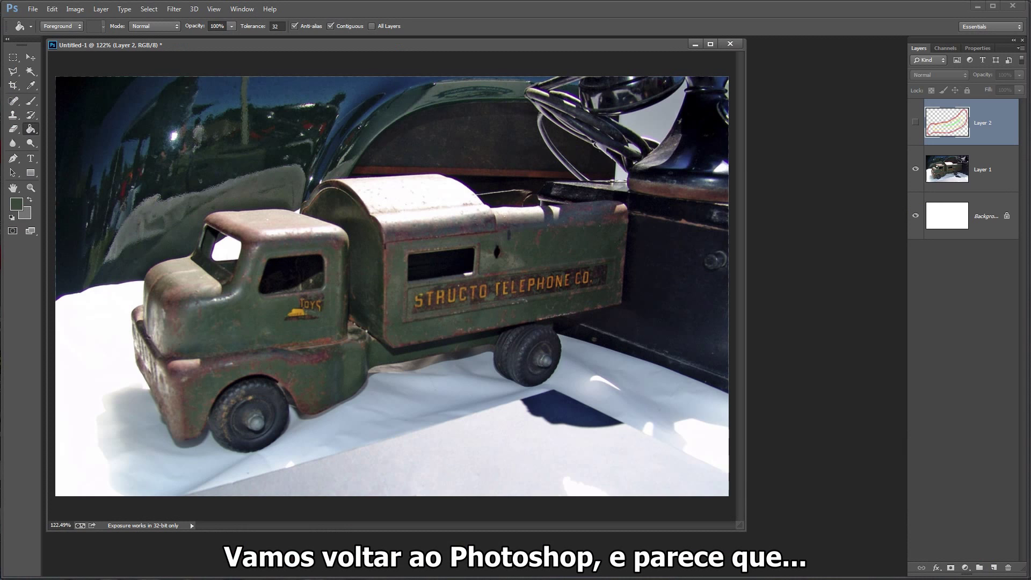
pyautogui.click(224, 338)
pyautogui.click(647, 277)
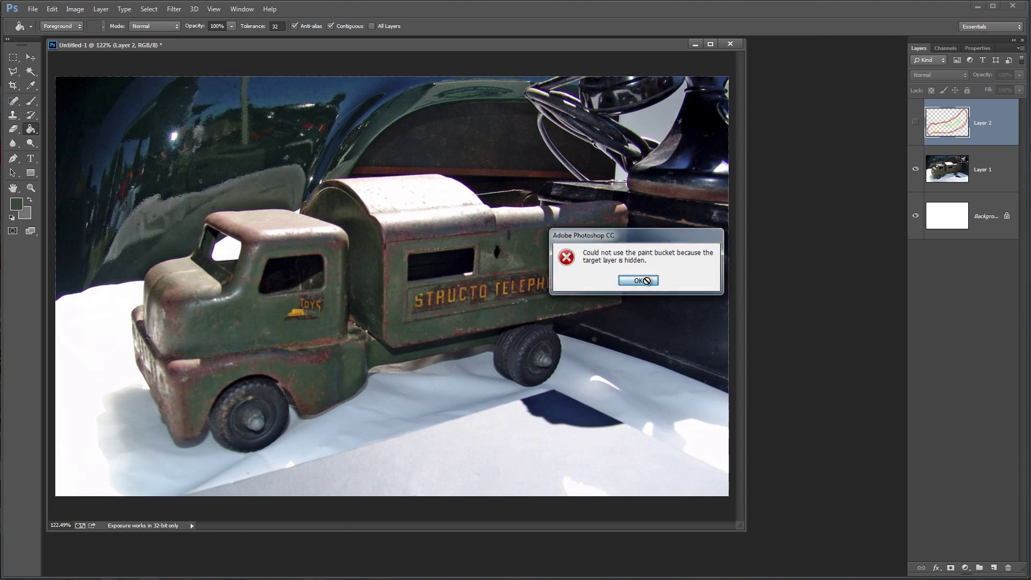
pyautogui.keyDown('alt'); pyautogui.scroll(4, 179, 110); pyautogui.keyUp('alt')
pyautogui.keyDown('alt'); pyautogui.scroll(-2, 264, 197); pyautogui.keyUp('alt')
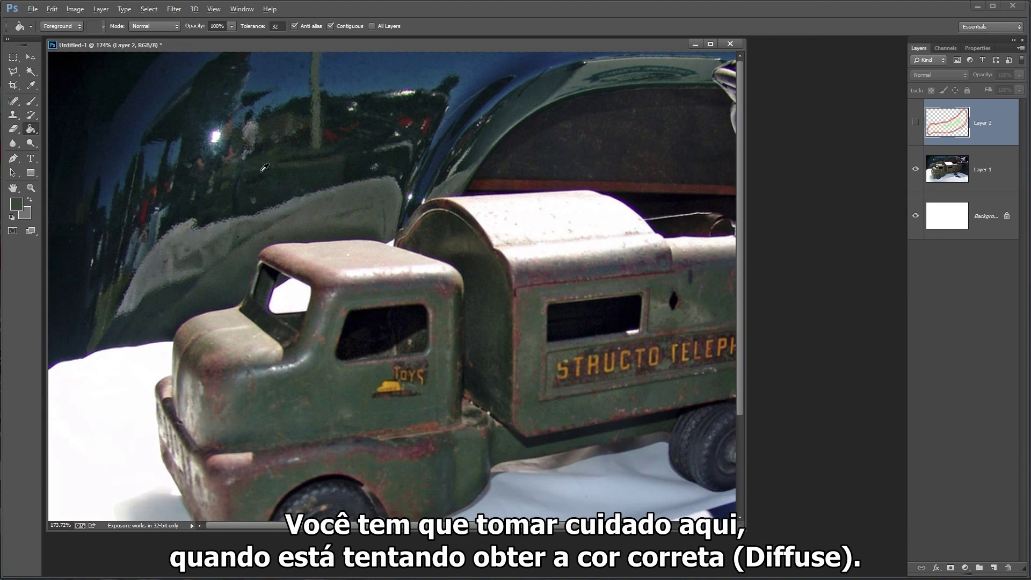
pyautogui.keyDown('alt'); pyautogui.scroll(-2, 265, 168); pyautogui.keyUp('alt')
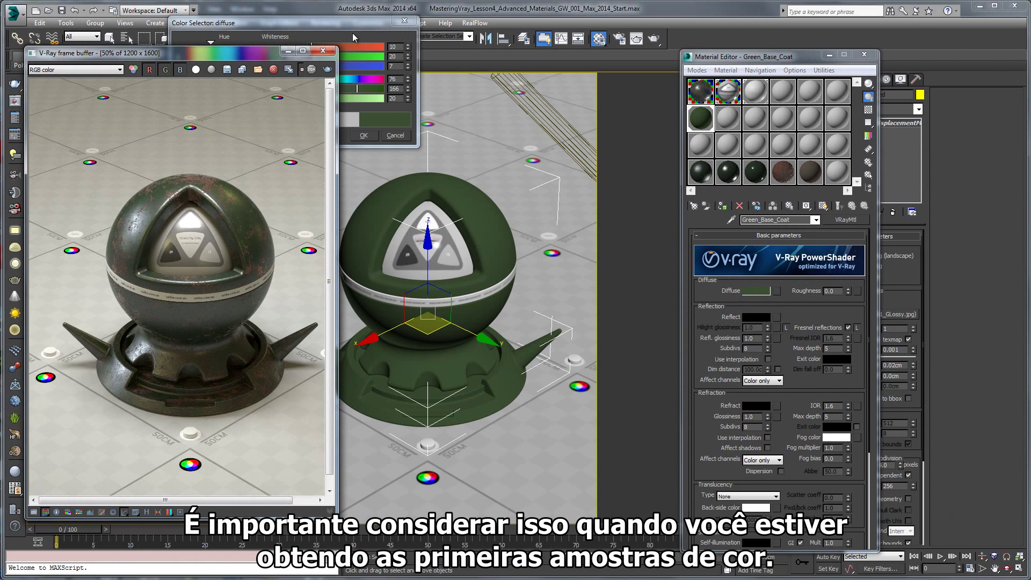
# - Darken the diffuse green to saturation 144 and value 14, accept the colour and render the scene
pyautogui.moveTo(354, 24); pyautogui.dragTo(466, 40)
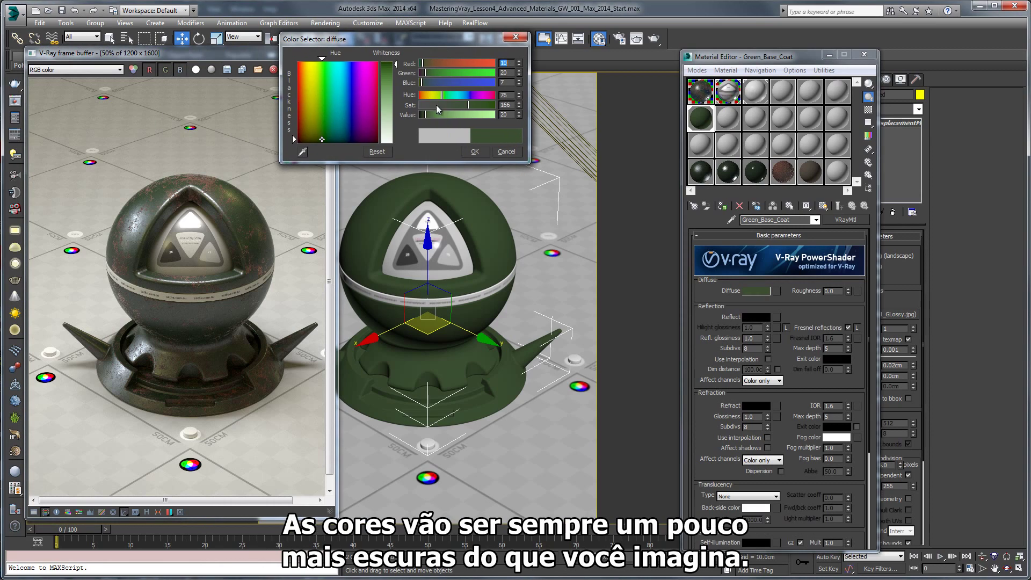
pyautogui.click(520, 113)
pyautogui.click(520, 112)
pyautogui.click(520, 117)
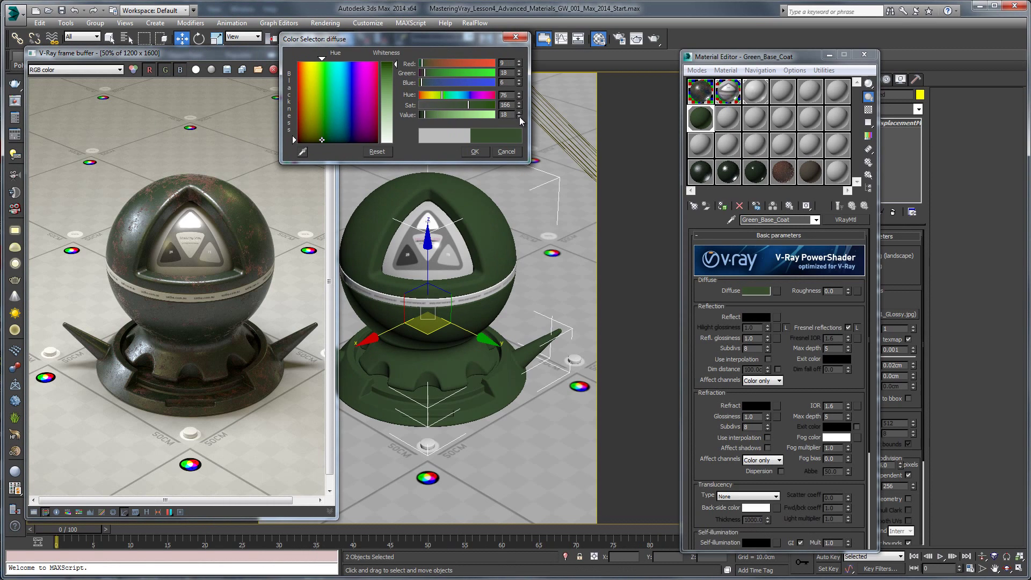
pyautogui.moveTo(521, 107); pyautogui.dragTo(520, 111)
pyautogui.moveTo(524, 119); pyautogui.dragTo(522, 121)
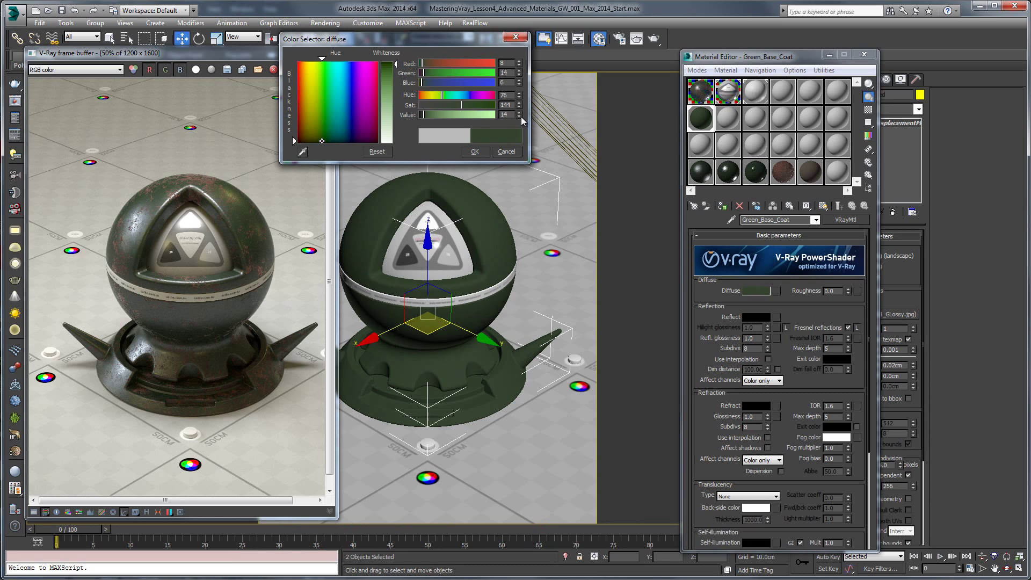
pyautogui.click(487, 153)
pyautogui.click(653, 38)
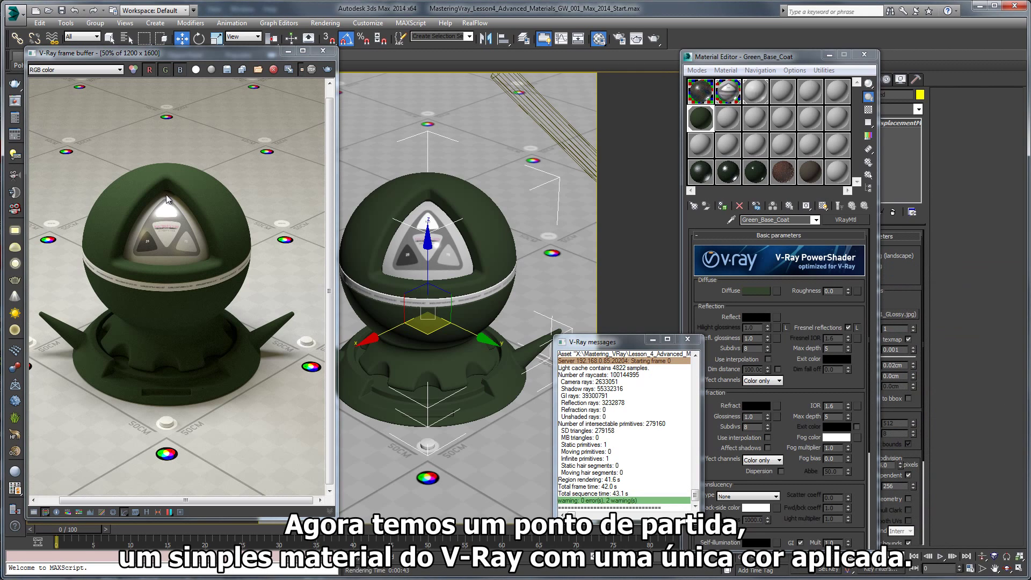
# - Disable Fresnel reflections, raise the reflection Subdivs to 90 and assign a Falloff map to the Reflect slot
pyautogui.click(795, 305)
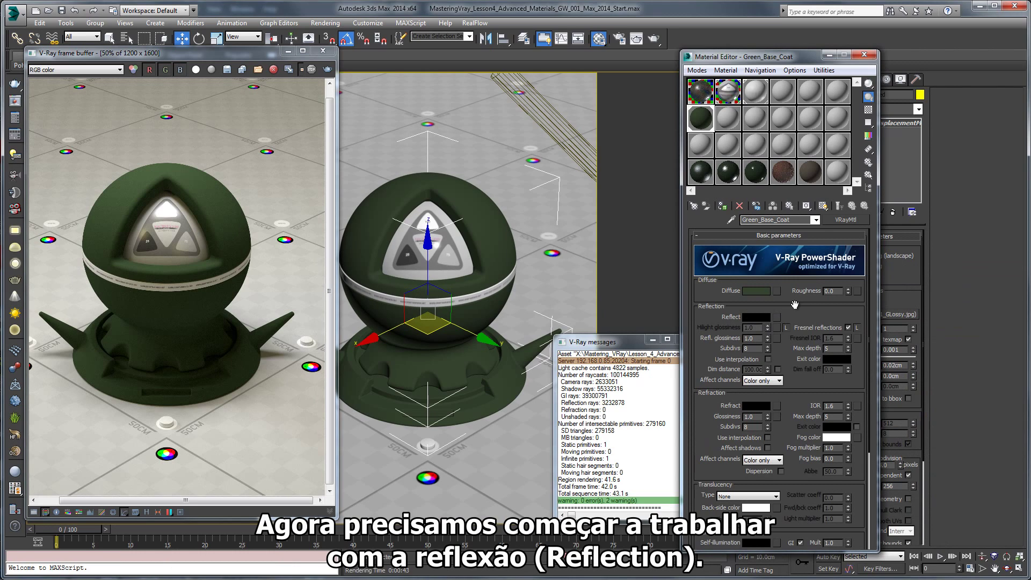
pyautogui.scroll(-2, 796, 303)
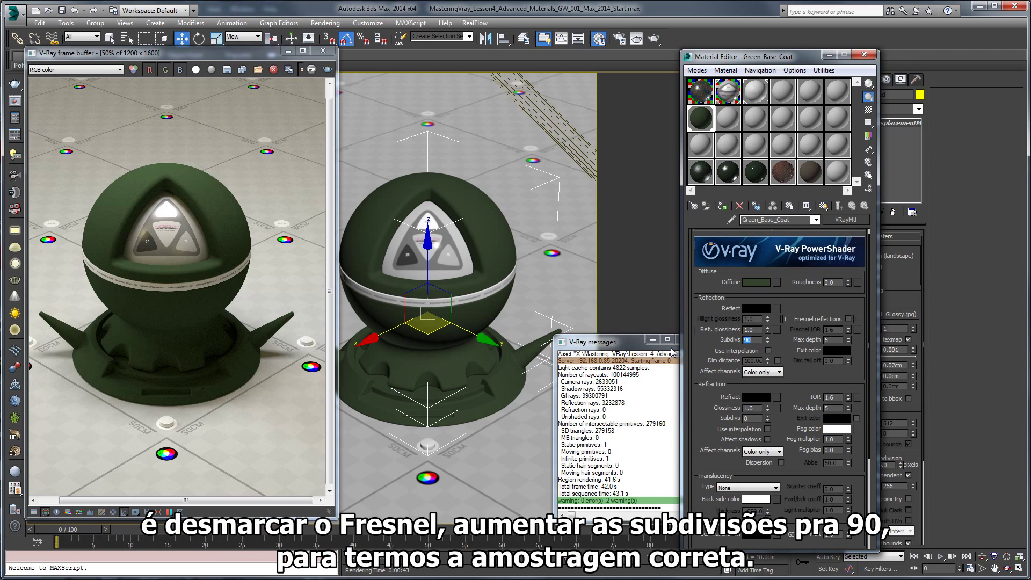
pyautogui.click(776, 308)
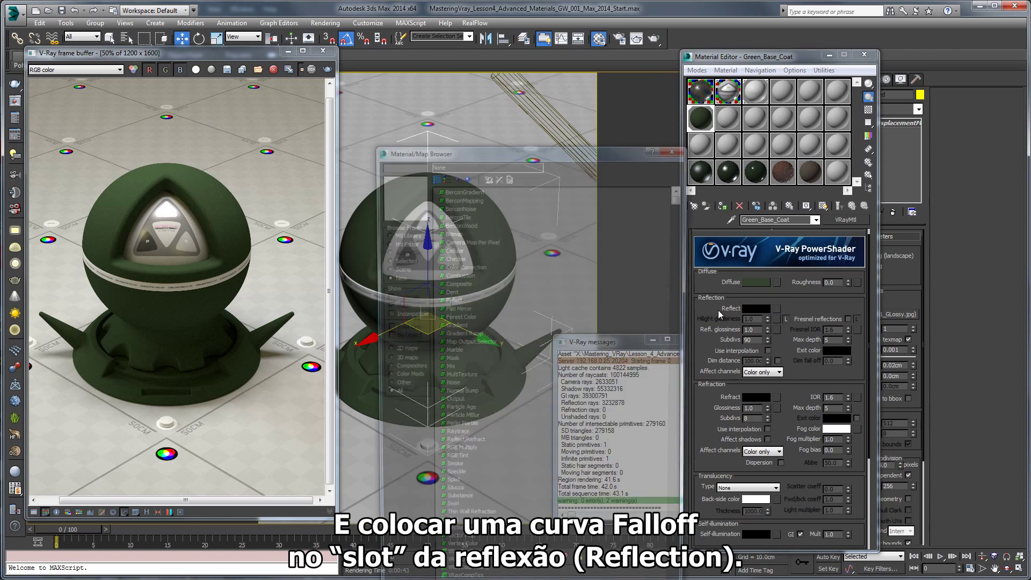
pyautogui.doubleClick(454, 300)
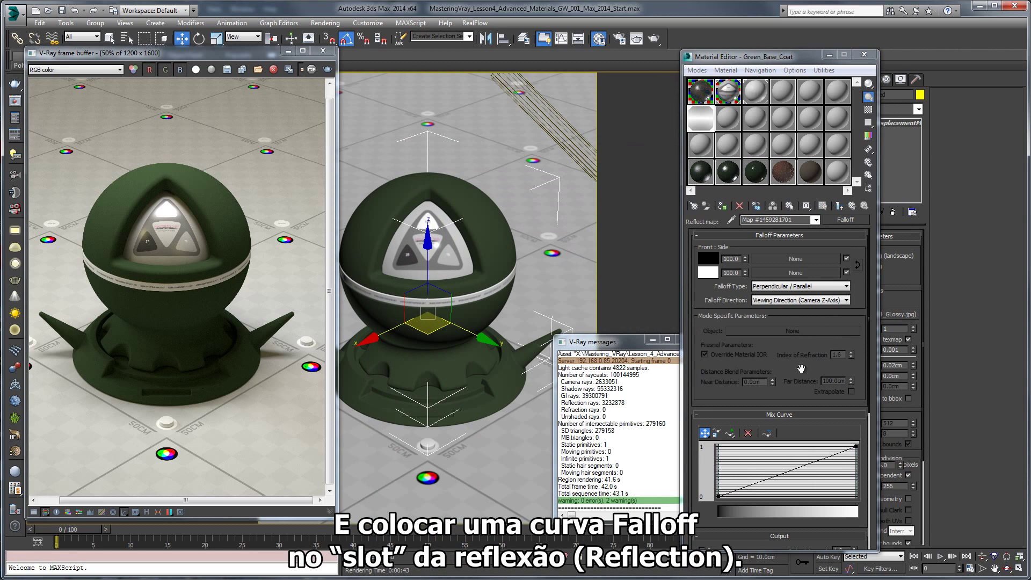
pyautogui.scroll(-3, 801, 368)
pyautogui.scroll(3, 735, 259)
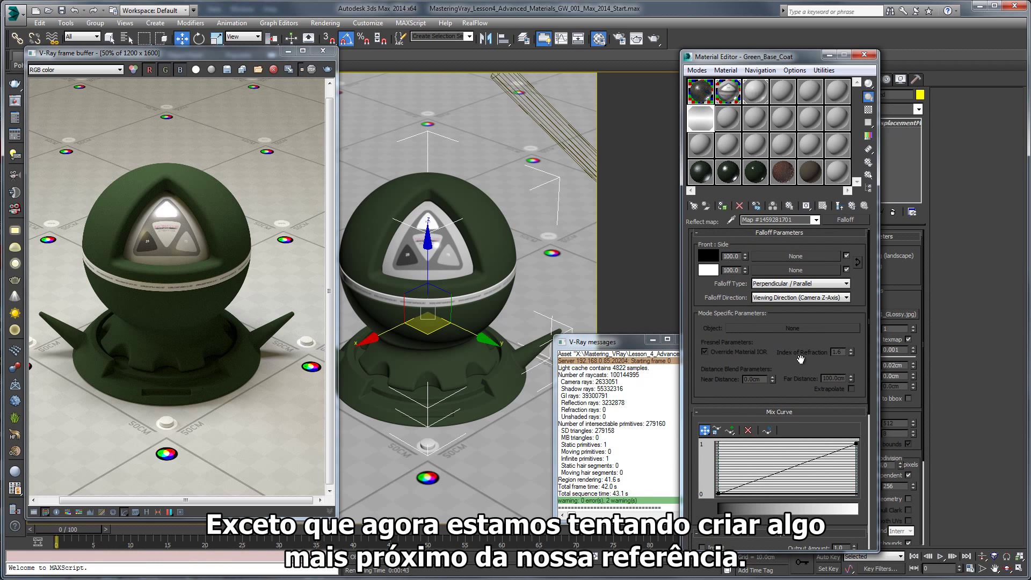
# - Enable the colour map in the reflection Falloff's output settings and switch it from Mono to RGB
pyautogui.click(852, 206)
pyautogui.click(778, 309)
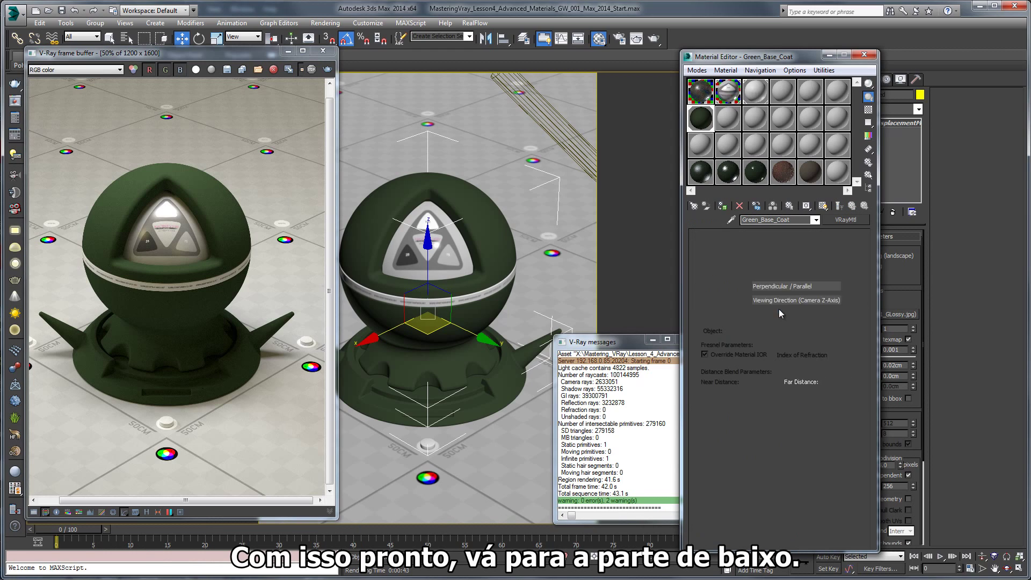
pyautogui.scroll(-5, 751, 376)
pyautogui.click(732, 351)
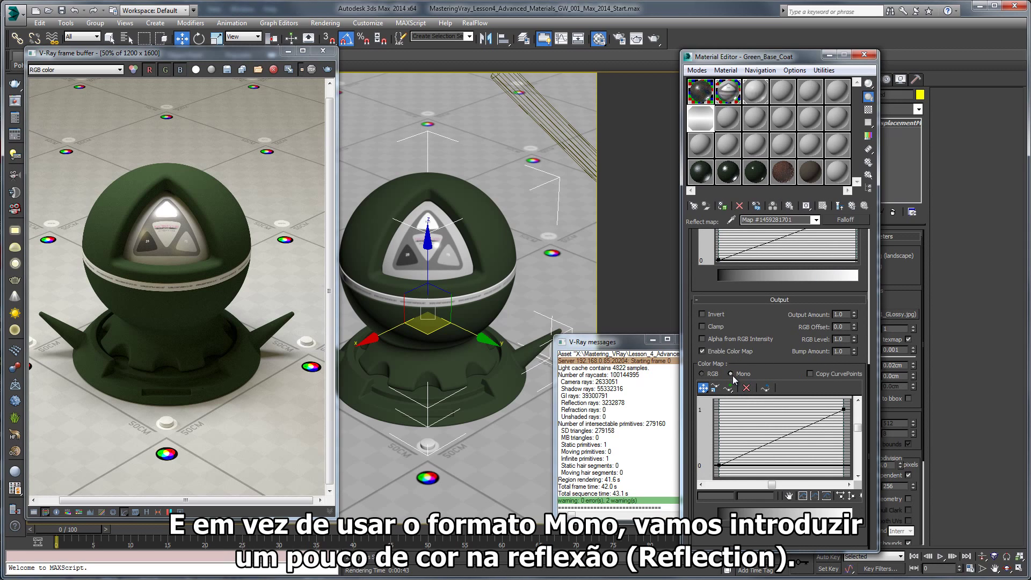
pyautogui.click(701, 374)
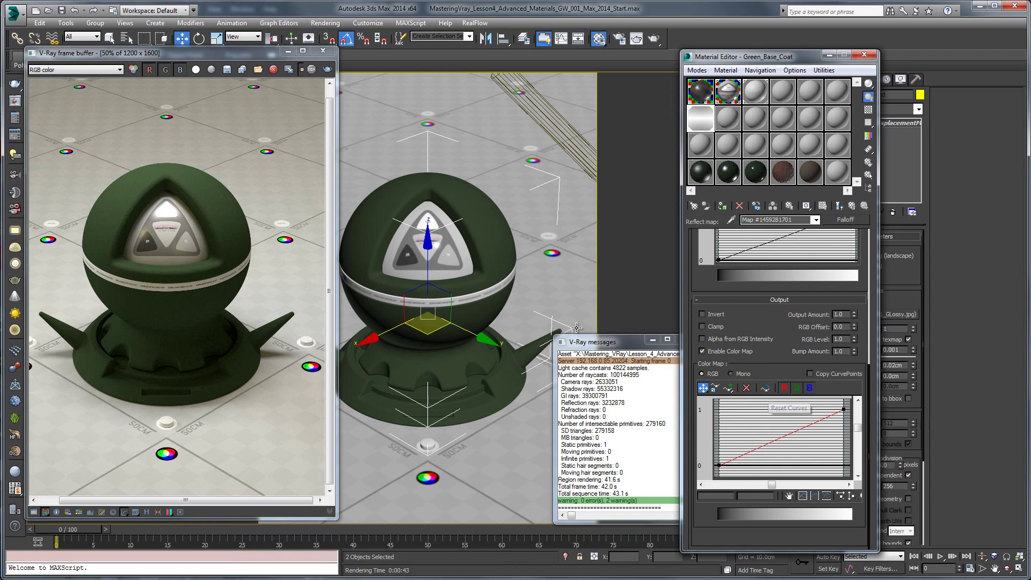
# - Switch to Photoshop and examine the tint of the highlights on the truck's cab up close
pyautogui.hotkey('alt', 'Tab')
pyautogui.hotkey('alt', 'Tab')
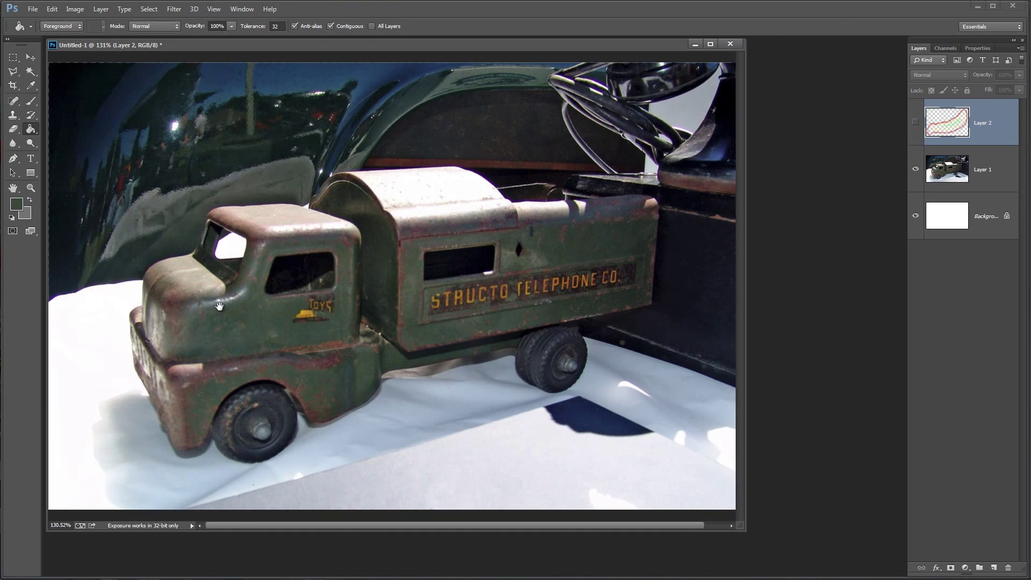
pyautogui.keyDown('alt'); pyautogui.scroll(6, 276, 301); pyautogui.keyUp('alt')
pyautogui.keyDown('alt'); pyautogui.scroll(-1, 311, 311); pyautogui.keyUp('alt')
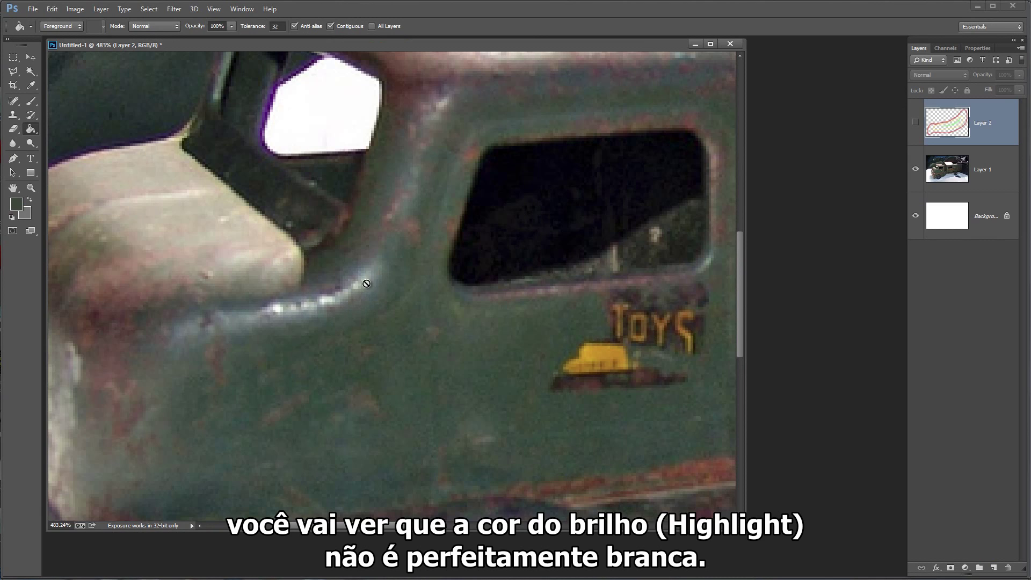
pyautogui.keyDown('alt'); pyautogui.scroll(-7, 337, 304); pyautogui.keyUp('alt')
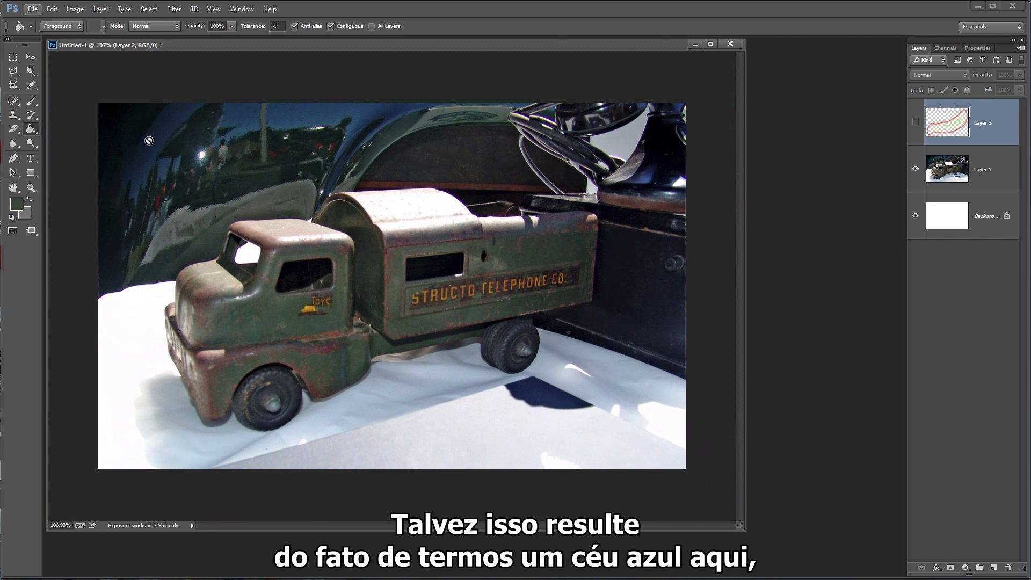
pyautogui.keyDown('alt'); pyautogui.scroll(3, 208, 299); pyautogui.keyUp('alt')
pyautogui.keyDown('alt'); pyautogui.scroll(2, 208, 300); pyautogui.keyUp('alt')
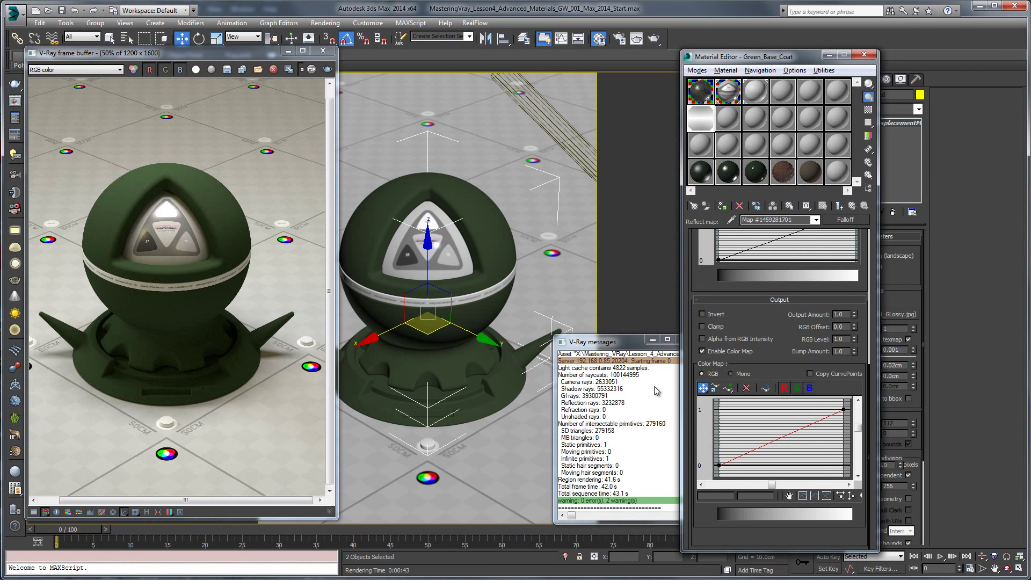
# - Add a point to the Falloff's RGB output curve, pull it down to about 0.743, 0.27 and make it a smooth Bezier point
pyautogui.click(728, 387)
pyautogui.click(800, 427)
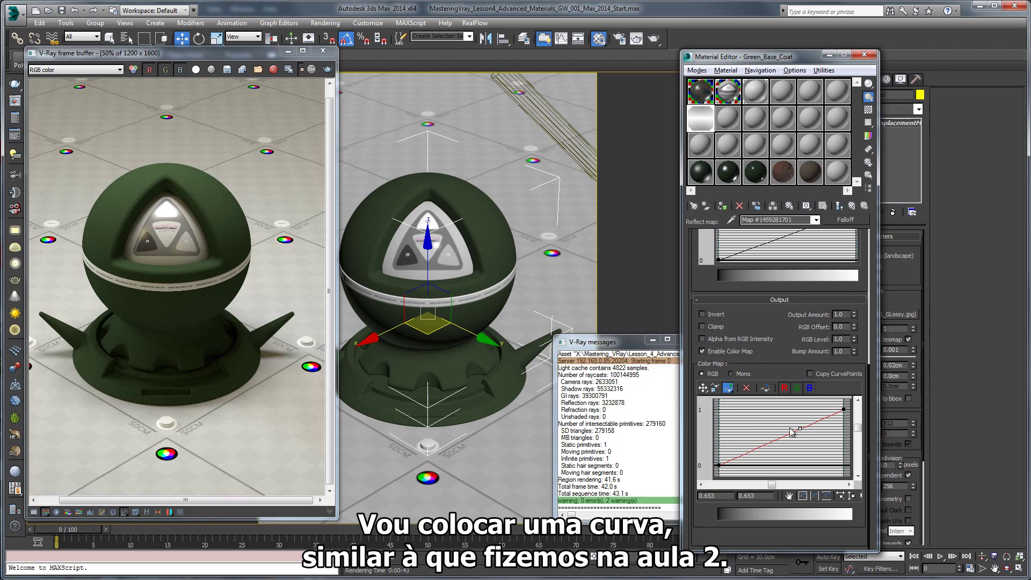
pyautogui.click(703, 387)
pyautogui.moveTo(800, 428); pyautogui.dragTo(812, 451)
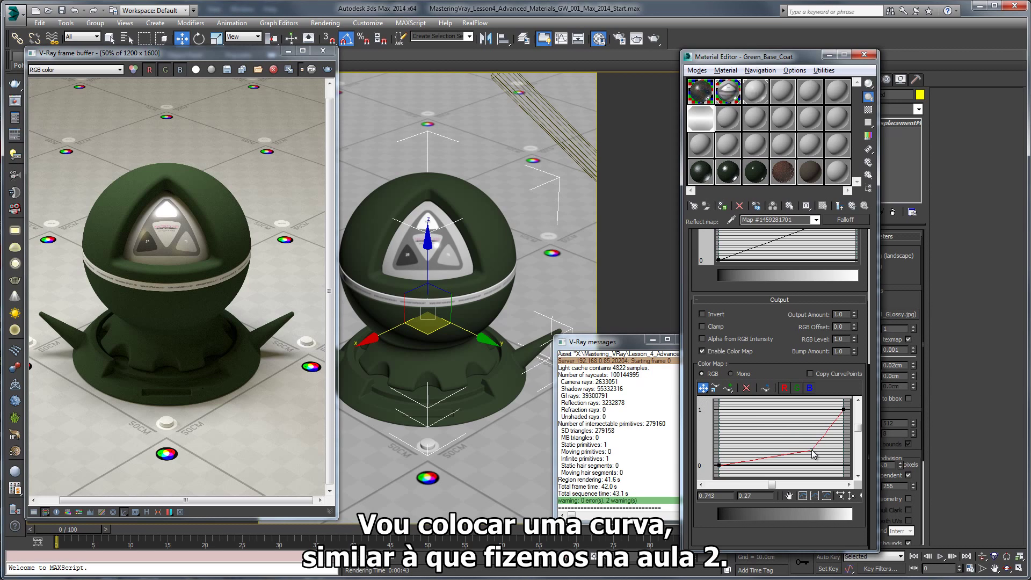
pyautogui.rightClick(812, 452)
pyautogui.click(837, 474)
# - Raise the output curve's start point slightly above zero and move the middle point to about 0.748, 0.212
pyautogui.click(719, 465)
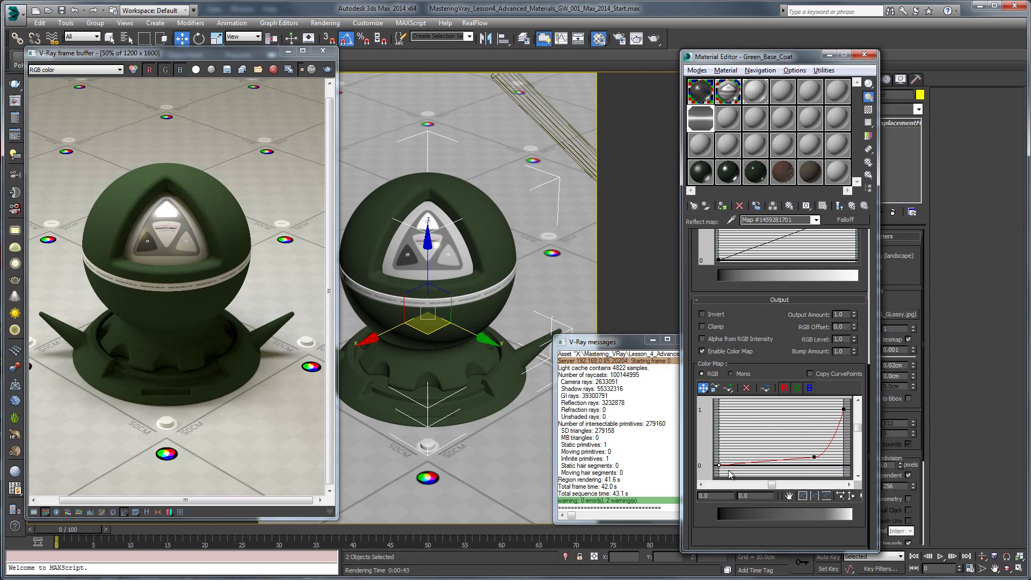
pyautogui.moveTo(720, 466); pyautogui.dragTo(718, 459)
pyautogui.click(814, 456)
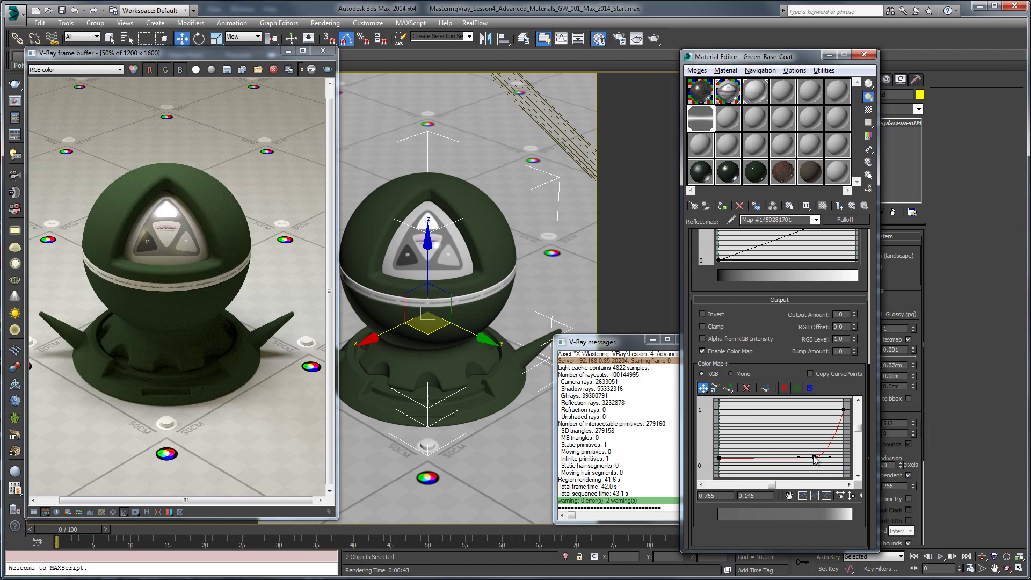
pyautogui.moveTo(814, 456); pyautogui.dragTo(812, 452)
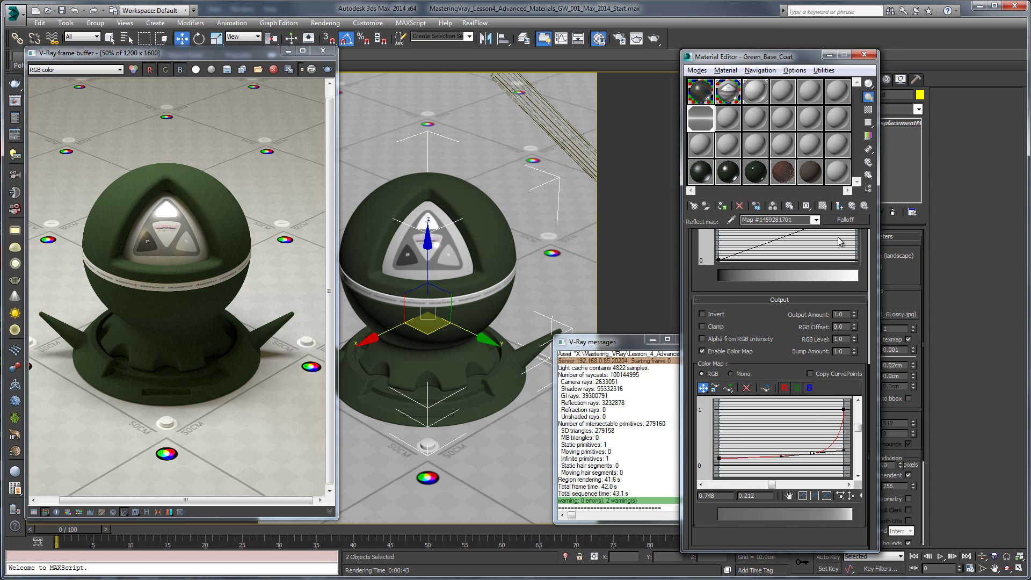
# - Show the material's end result in its sample slot and open an enlarged preview of it
pyautogui.click(839, 205)
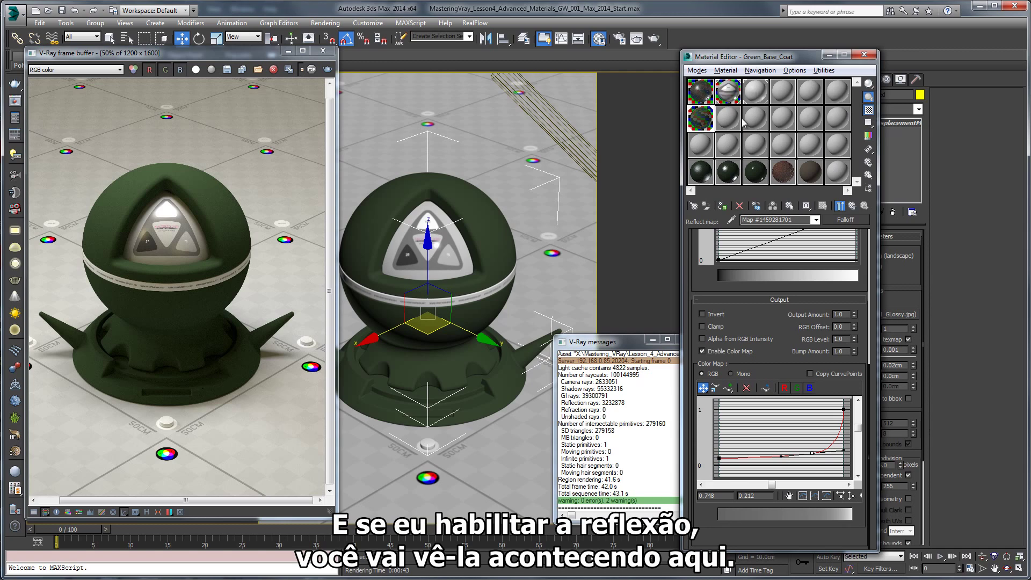
pyautogui.doubleClick(704, 121)
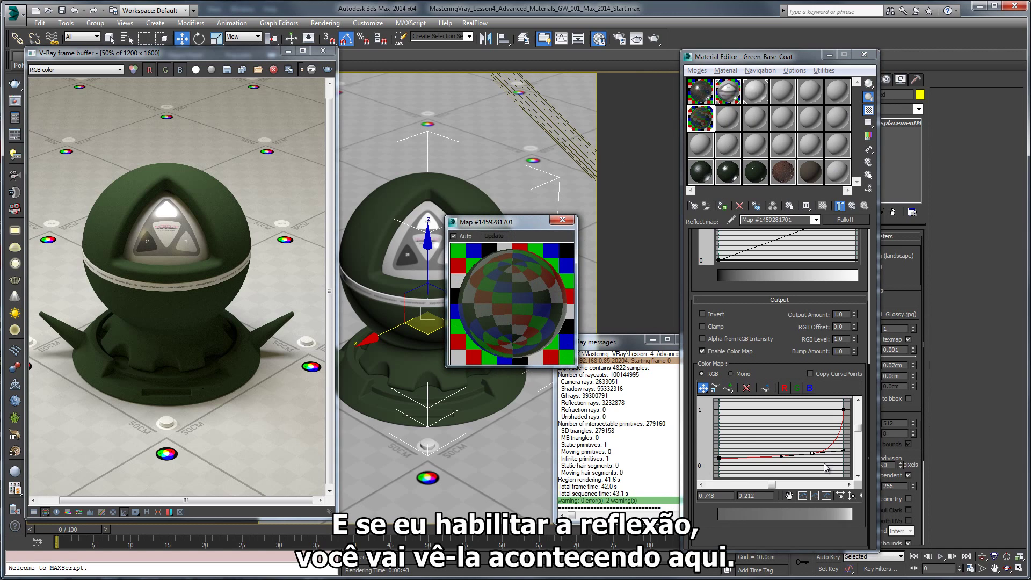
# - Try raising the output curve's start and middle points for a more reflective material, and undo the change
pyautogui.moveTo(827, 467); pyautogui.dragTo(724, 434)
pyautogui.moveTo(812, 453); pyautogui.dragTo(816, 433)
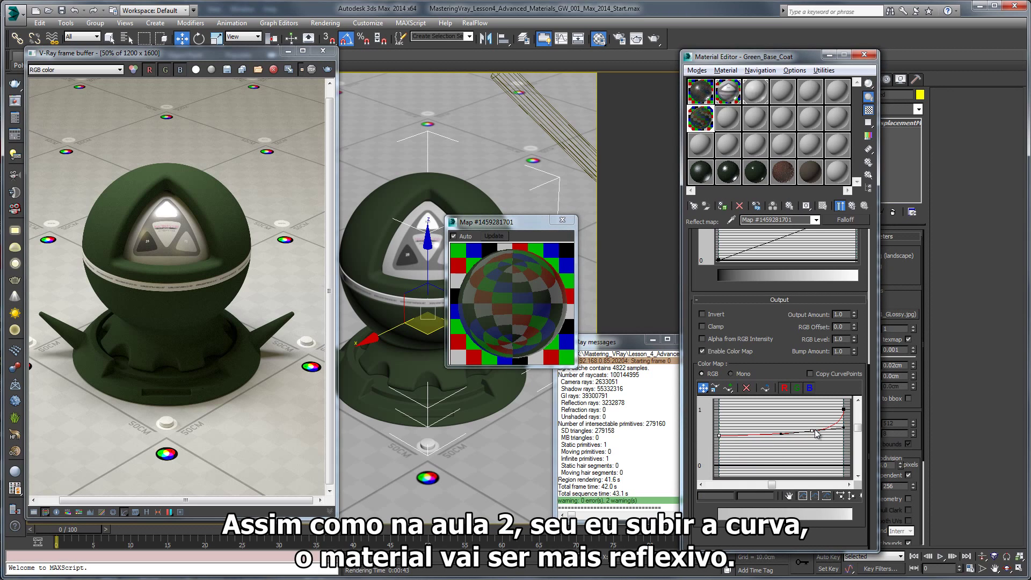
pyautogui.hotkey('ctrl', 'z')
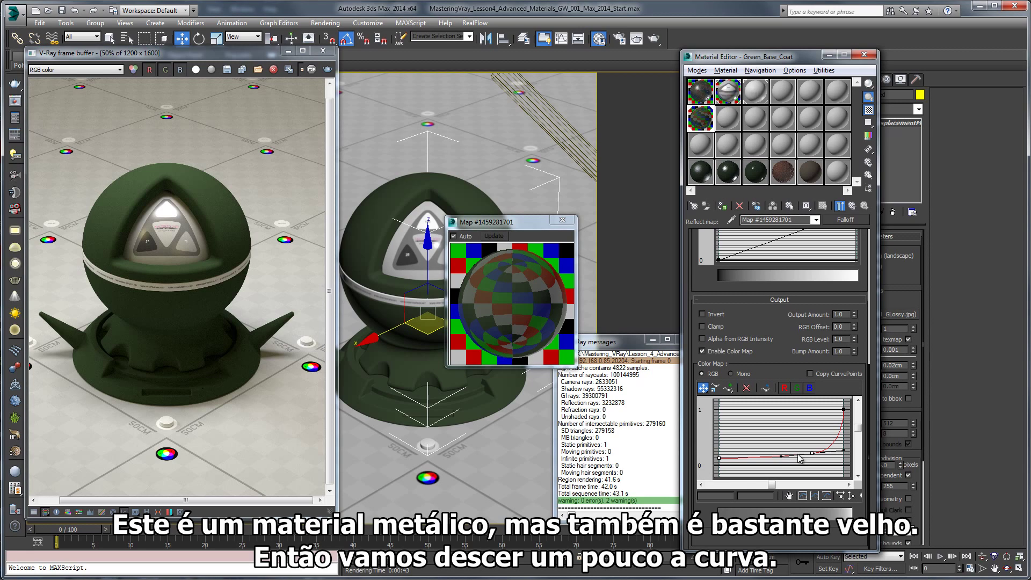
# - Fine-tune the output curve's middle point and lift its outer Bezier handle slightly
pyautogui.moveTo(810, 452); pyautogui.dragTo(811, 452)
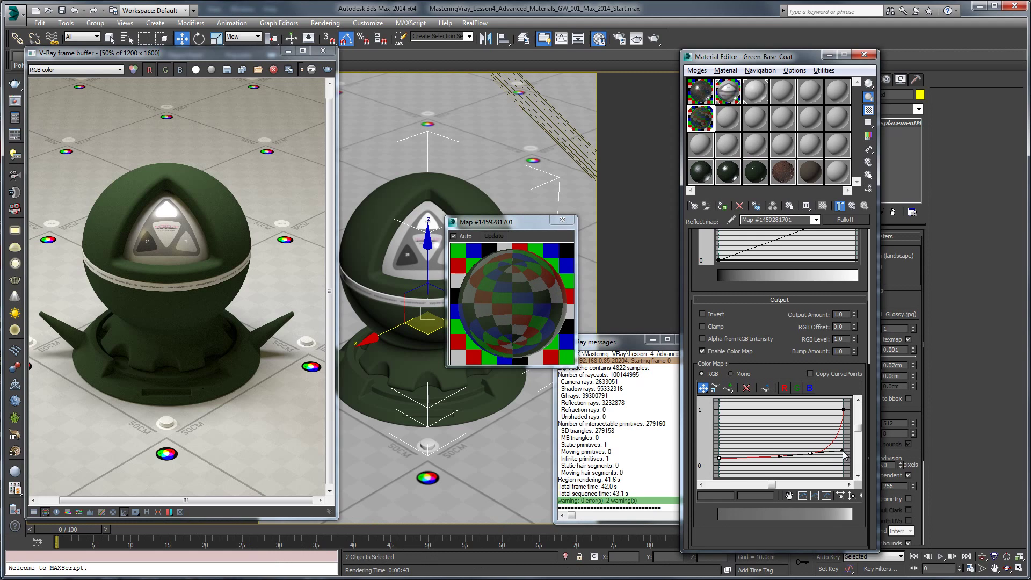
pyautogui.moveTo(843, 452); pyautogui.dragTo(842, 449)
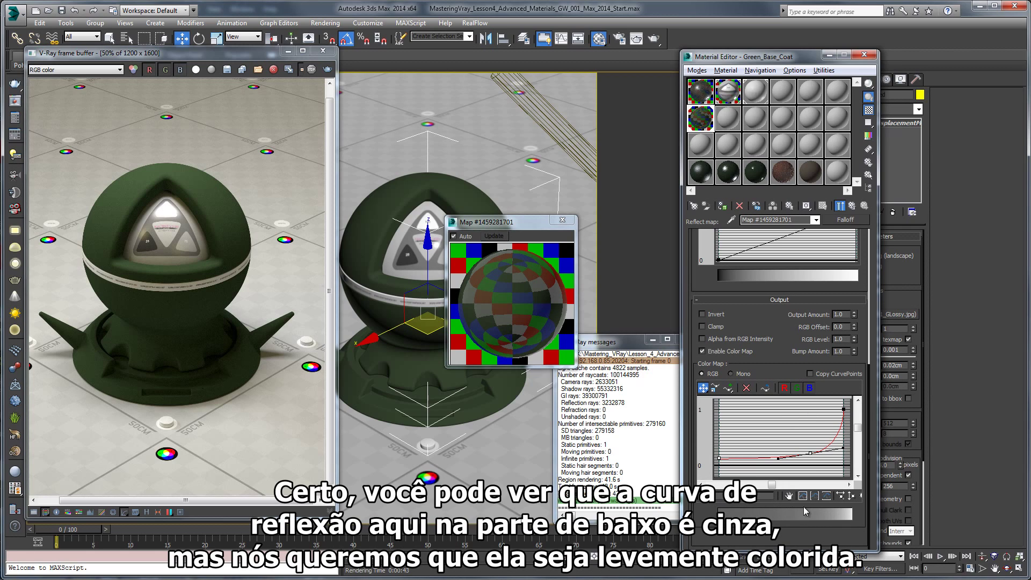
# - Isolate the blue channel of the Falloff output curve and raise its middle point slightly
pyautogui.click(783, 388)
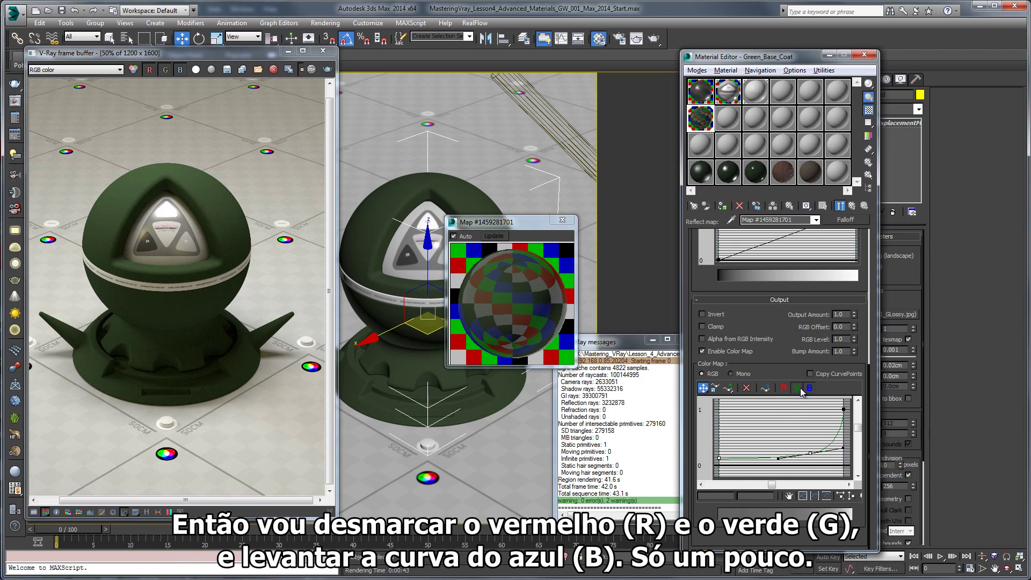
pyautogui.click(798, 388)
pyautogui.moveTo(810, 452); pyautogui.dragTo(810, 450)
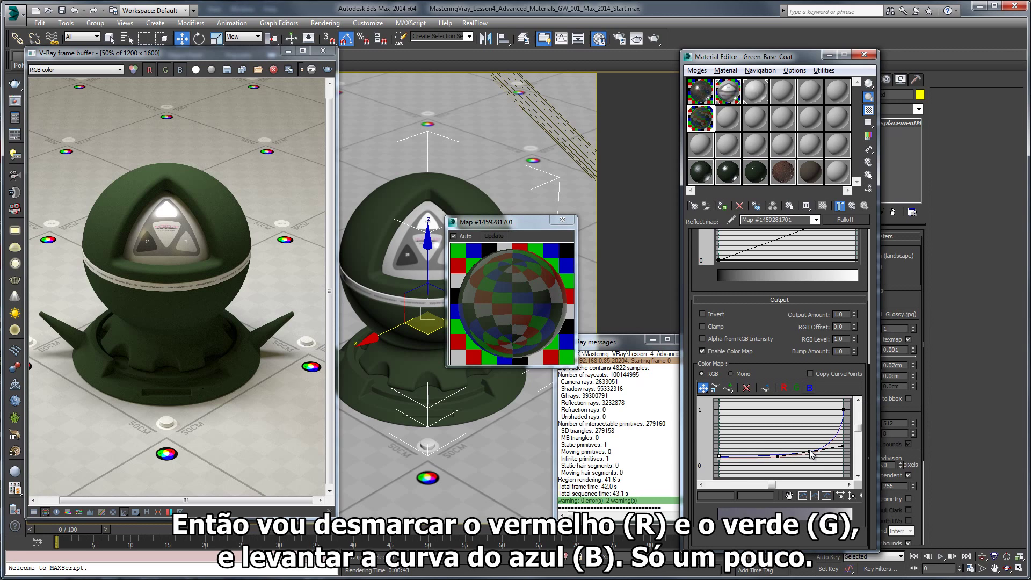
# - Isolate the green channel of the output curve and shift its middle point to about 0.739, 0.212
pyautogui.click(797, 387)
pyautogui.click(809, 388)
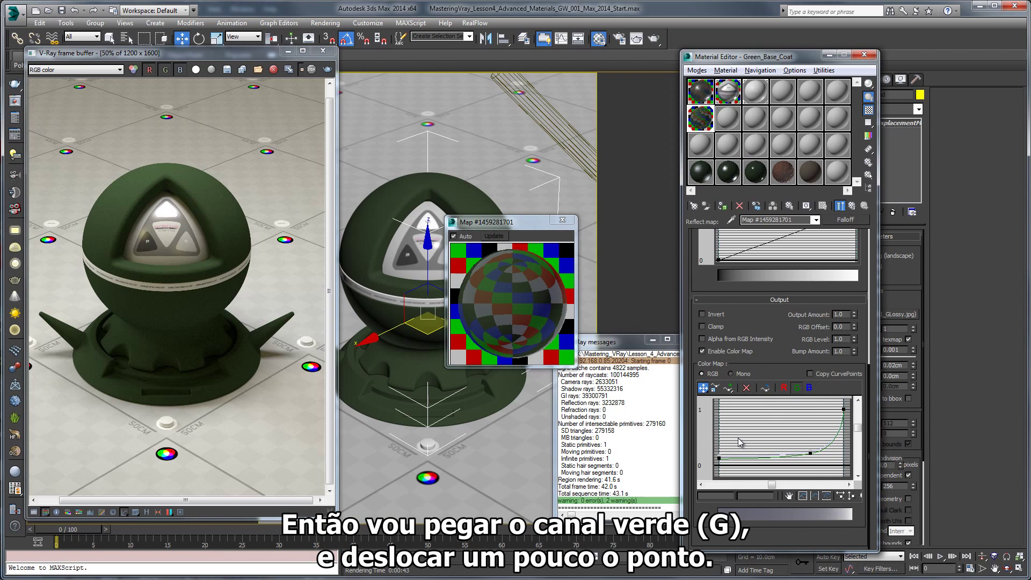
pyautogui.moveTo(810, 453); pyautogui.dragTo(819, 457)
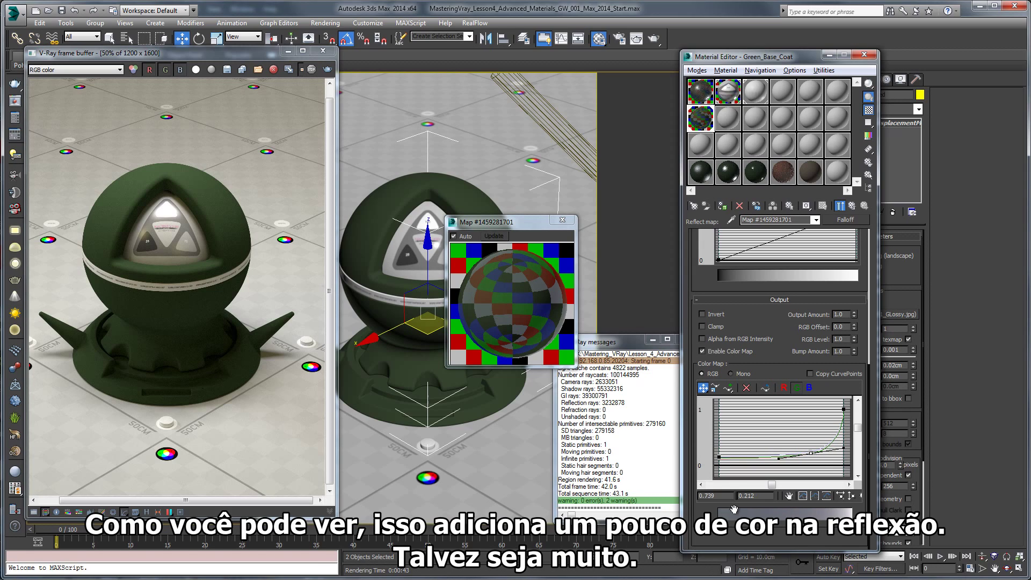
# - Isolate the red channel of the output curve and fine-tune its middle point to a height of about 0.222
pyautogui.click(758, 443)
pyautogui.click(783, 387)
pyautogui.click(811, 452)
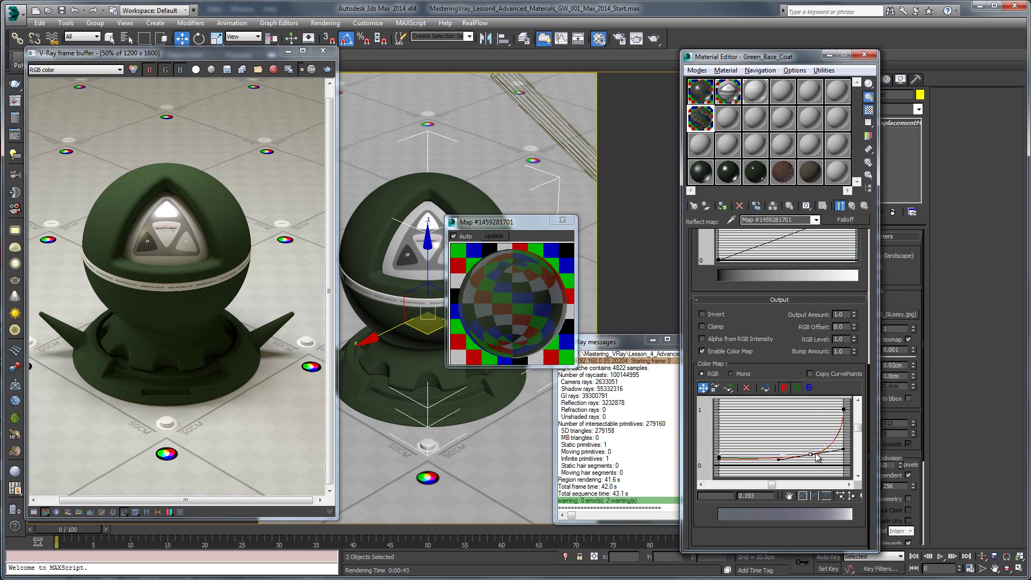
pyautogui.moveTo(814, 453); pyautogui.dragTo(816, 454)
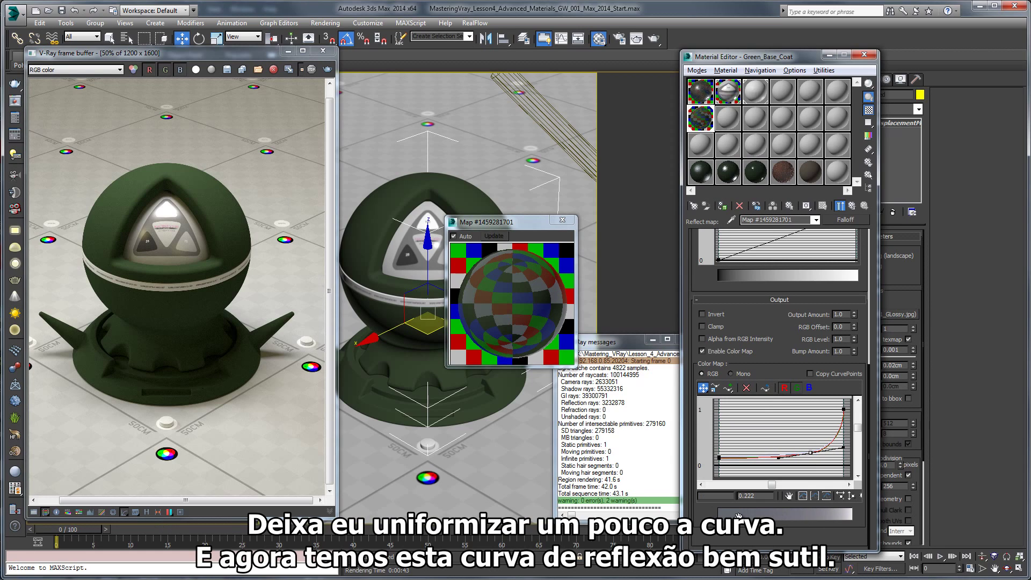
pyautogui.click(820, 429)
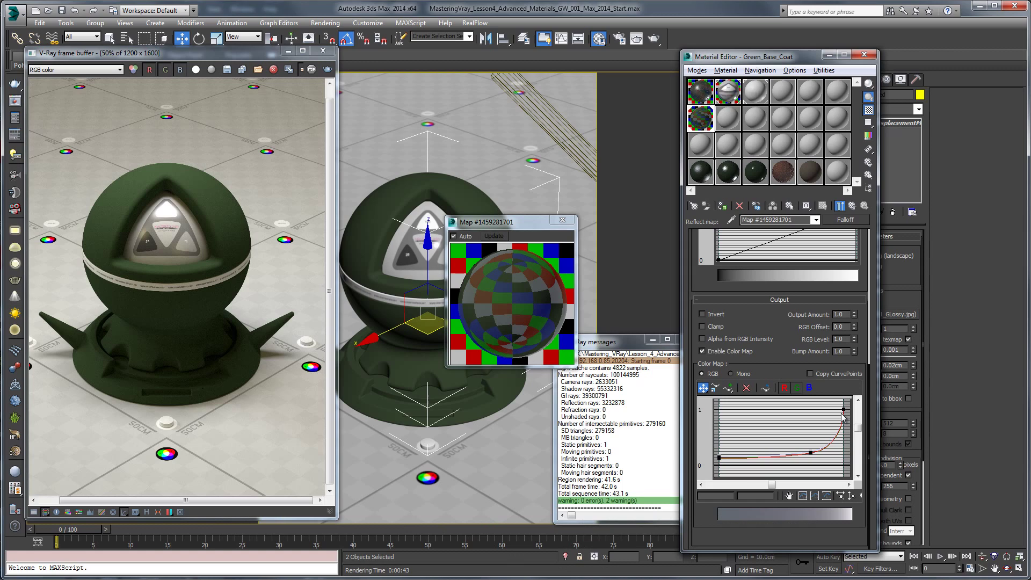
# - Return to the Green_Base_Coat parameters, move the enlarged preview clear of the render and set the BRDF type to Ward
pyautogui.click(852, 207)
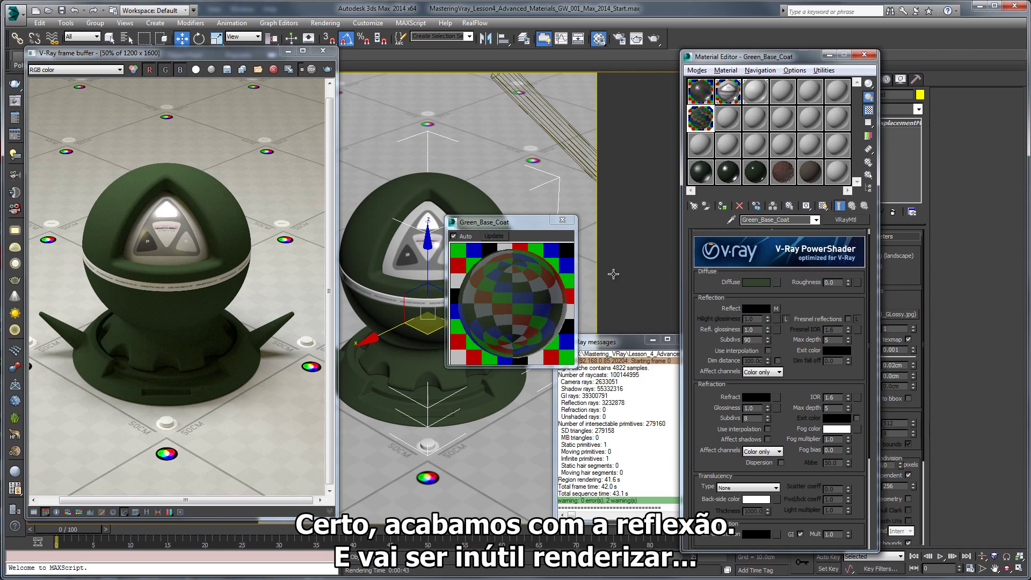
pyautogui.moveTo(532, 223); pyautogui.dragTo(601, 90)
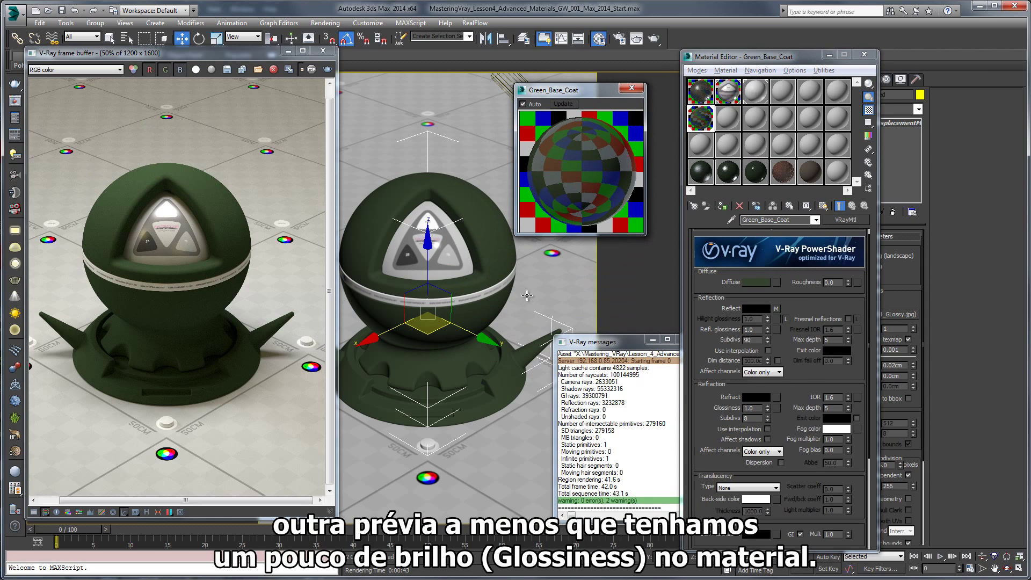
pyautogui.scroll(-5, 760, 331)
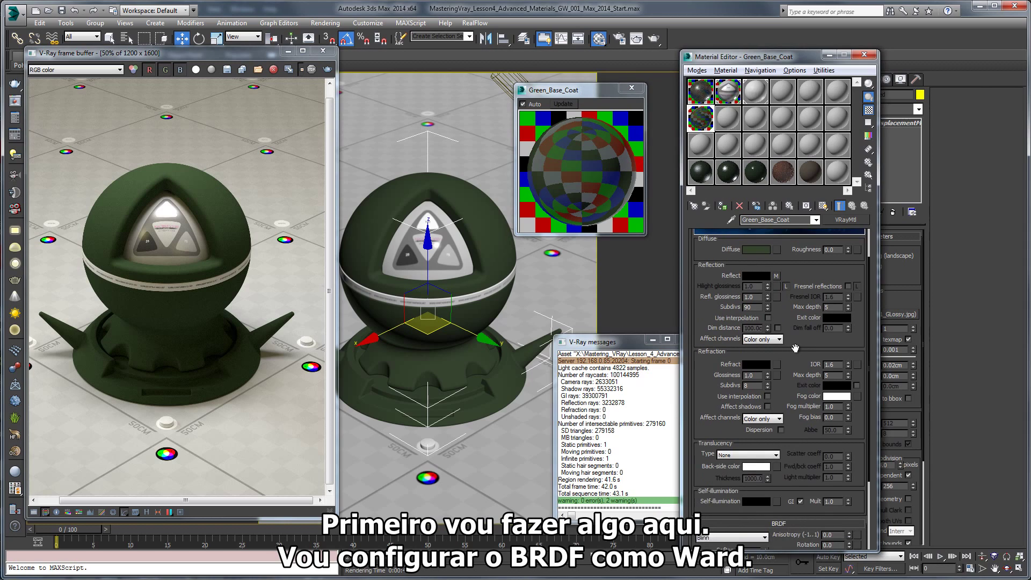
pyautogui.click(732, 480)
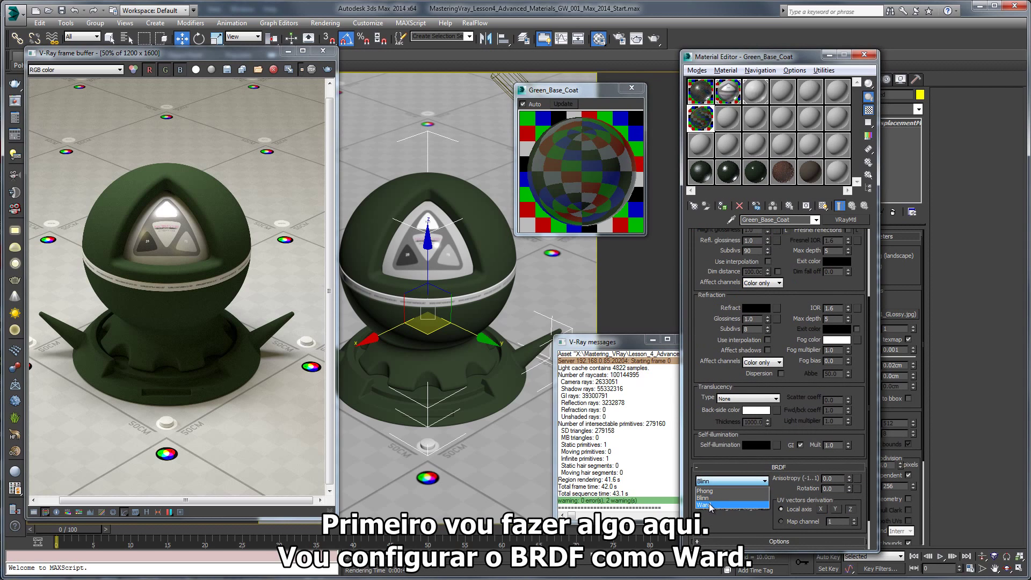
pyautogui.click(725, 502)
pyautogui.moveTo(799, 301); pyautogui.dragTo(767, 455)
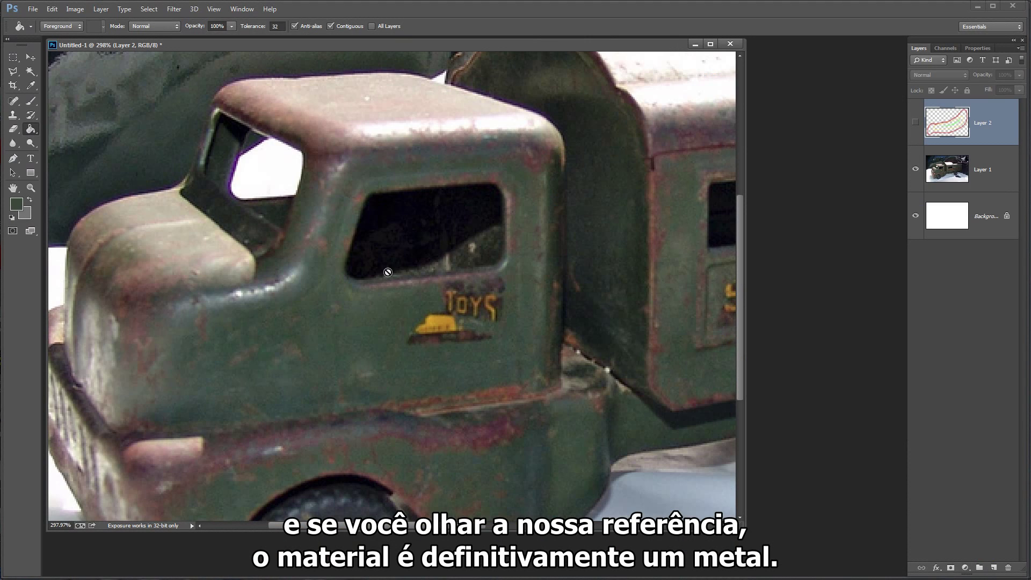
# - Check the truck reference in Photoshop, and set Green_Base_Coat's reflection glossiness to 0.75 in 3ds Max
pyautogui.keyDown('alt'); pyautogui.scroll(-3, 387, 274); pyautogui.keyUp('alt')
pyautogui.keyDown('alt'); pyautogui.scroll(-2, 327, 279); pyautogui.keyUp('alt')
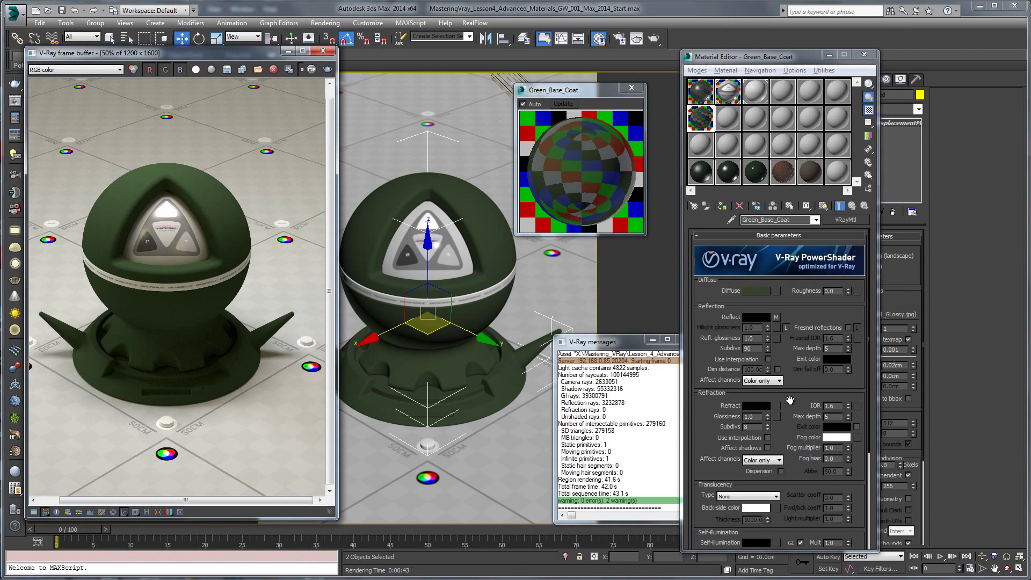
pyautogui.scroll(-5, 801, 354)
pyautogui.moveTo(798, 354); pyautogui.dragTo(800, 392)
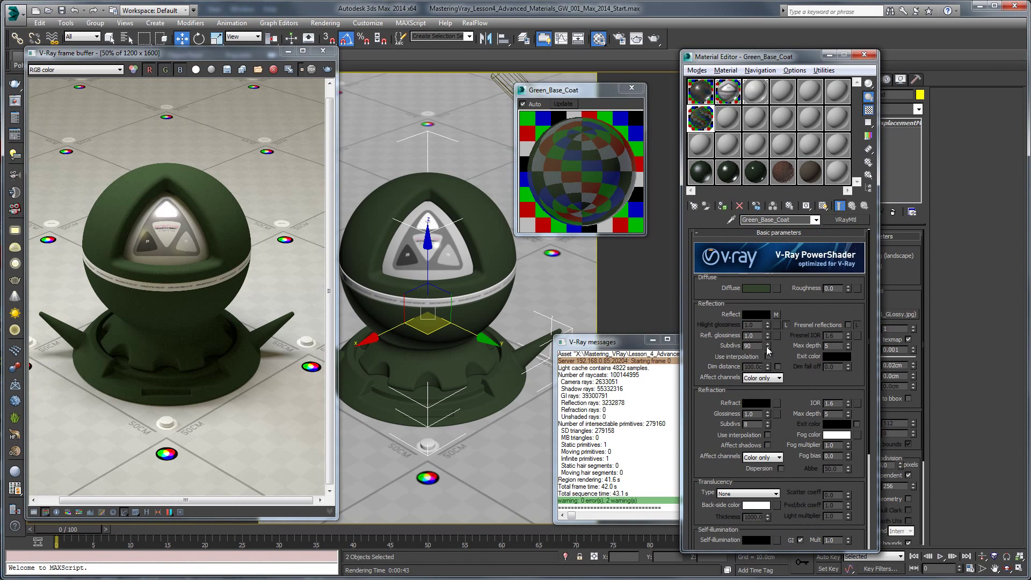
pyautogui.moveTo(754, 336); pyautogui.dragTo(718, 335)
pyautogui.press('BackSpace')
pyautogui.write('.7')
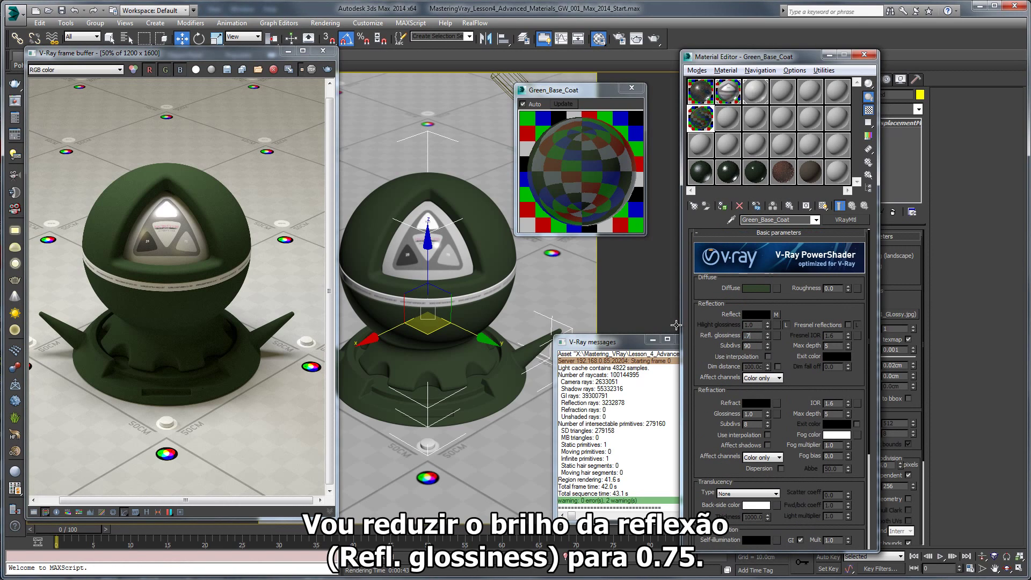
pyautogui.write('5')
pyautogui.press('Return')
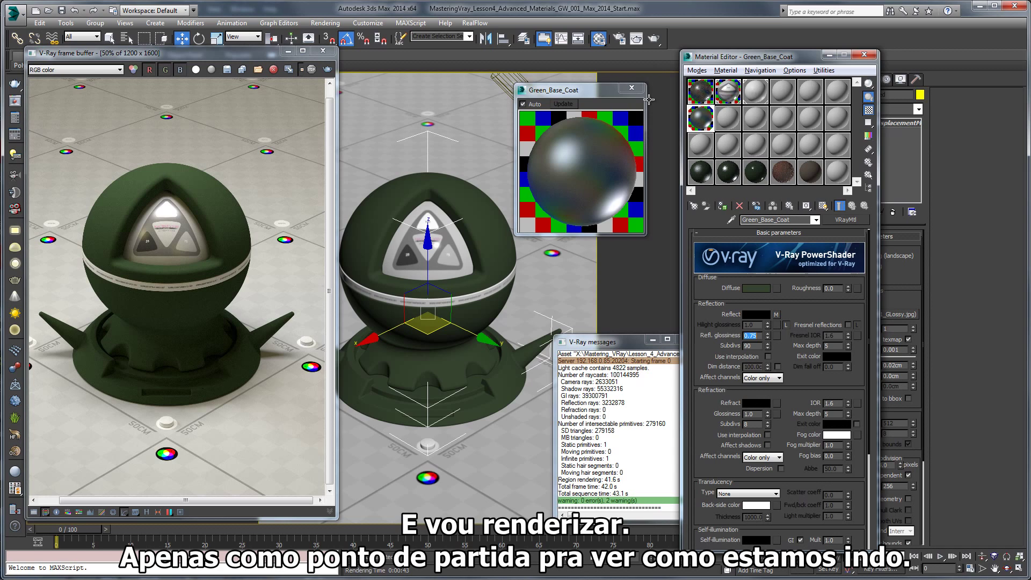
# - Render the scene and compare the result with the reflections on the truck's cab in Photoshop
pyautogui.click(653, 38)
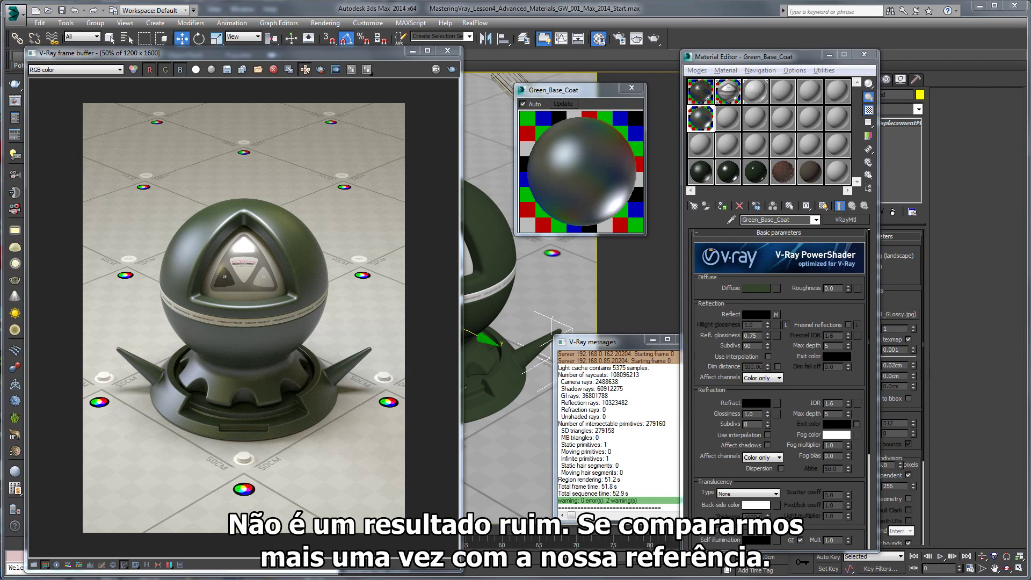
pyautogui.hotkey('alt', 'Tab')
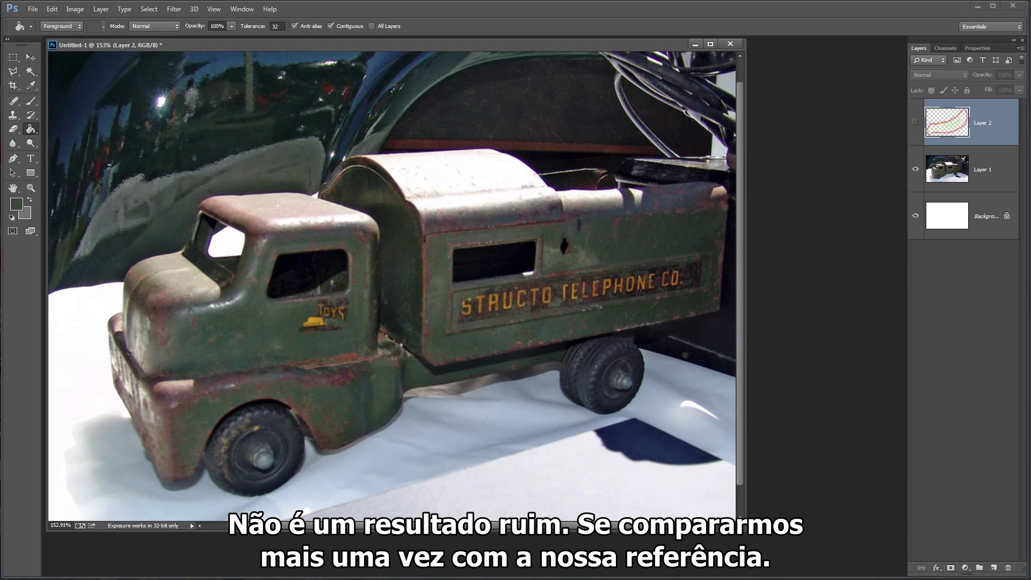
pyautogui.keyDown('alt'); pyautogui.scroll(5, 216, 294); pyautogui.keyUp('alt')
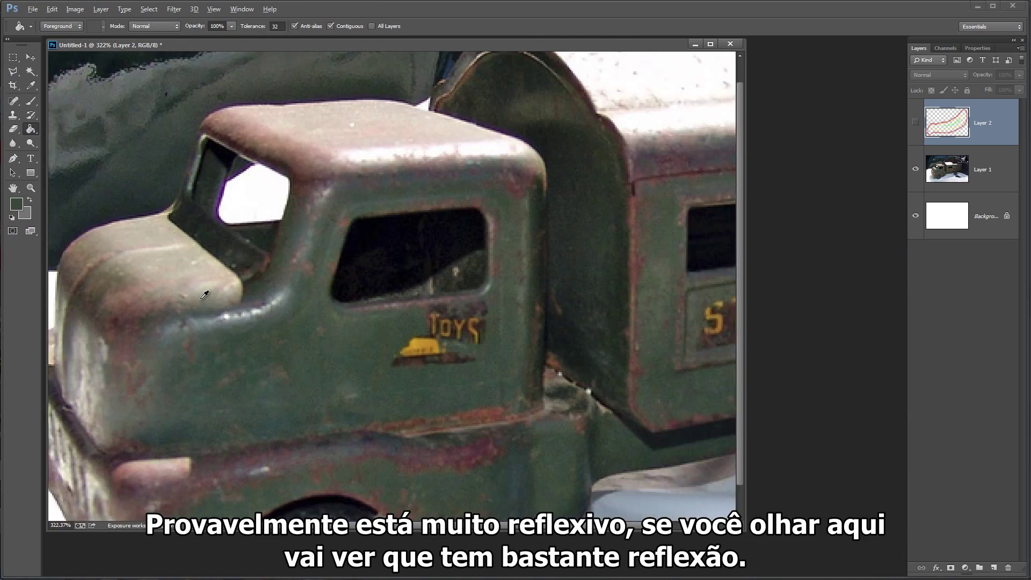
pyautogui.keyDown('alt'); pyautogui.scroll(-2, 168, 365); pyautogui.keyUp('alt')
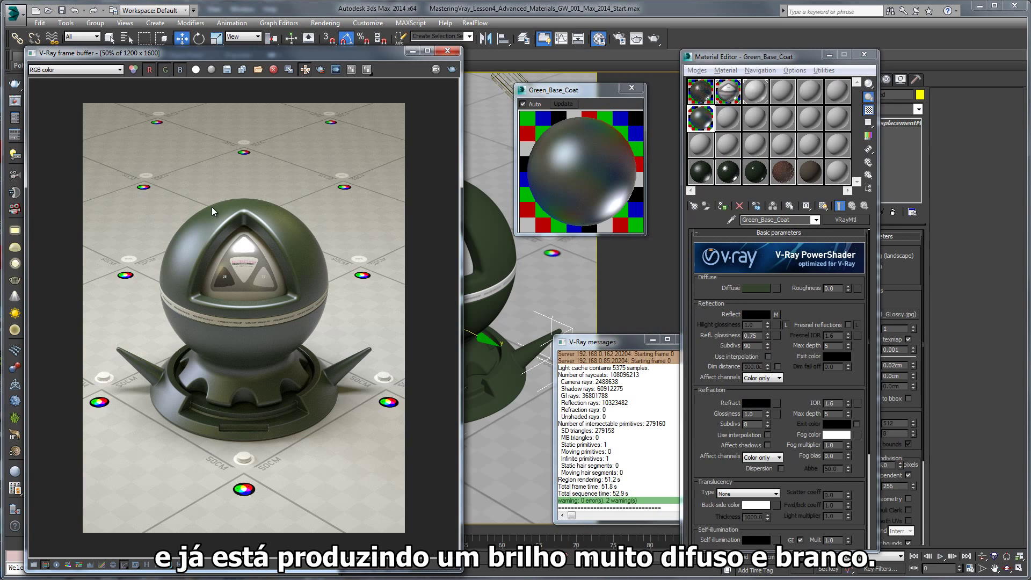
# - In the reflection's Falloff map, lower the output curve's start and middle points slightly with the red, green and blue channels all active
pyautogui.click(777, 315)
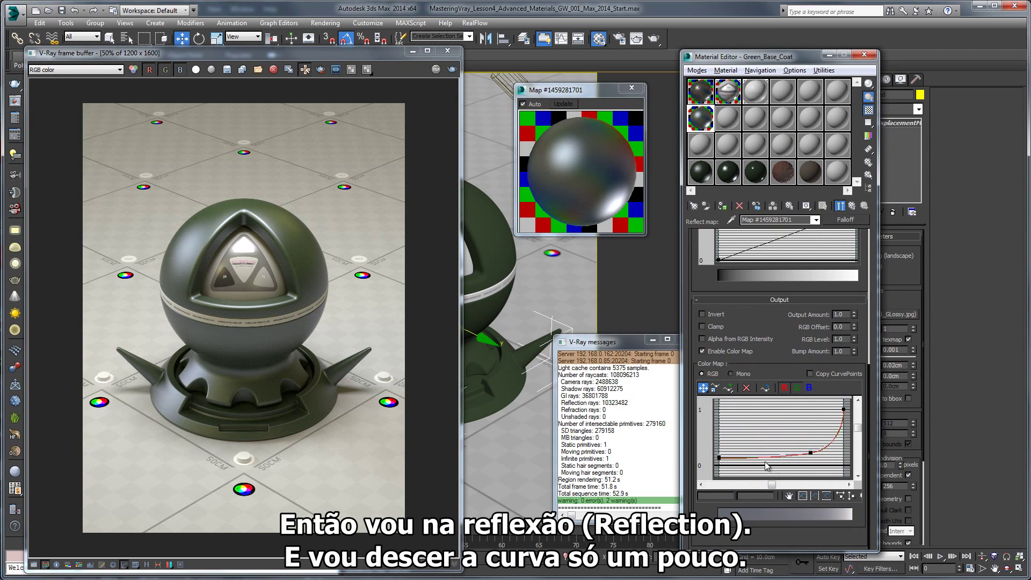
pyautogui.moveTo(806, 473); pyautogui.dragTo(717, 425)
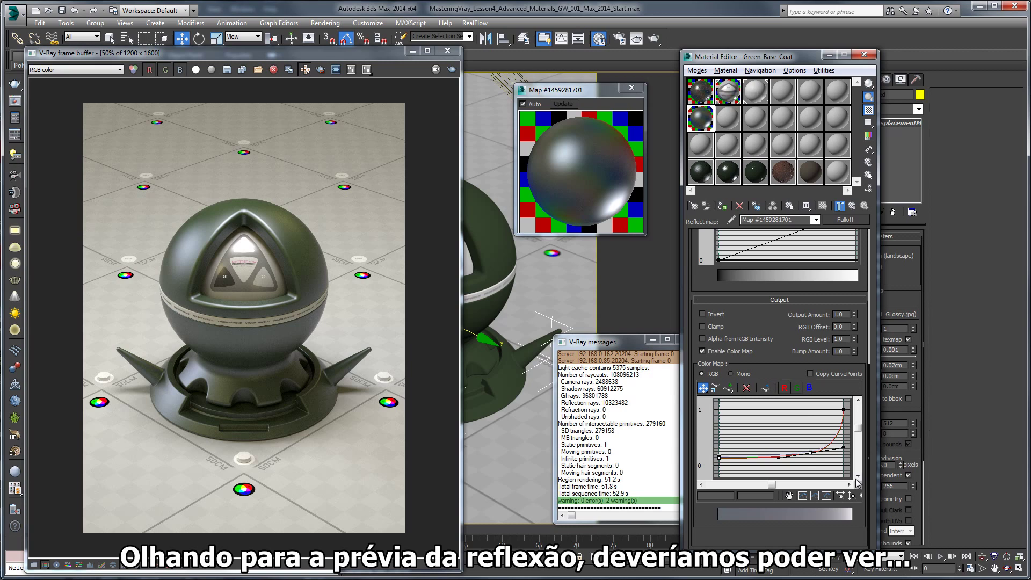
pyautogui.click(810, 454)
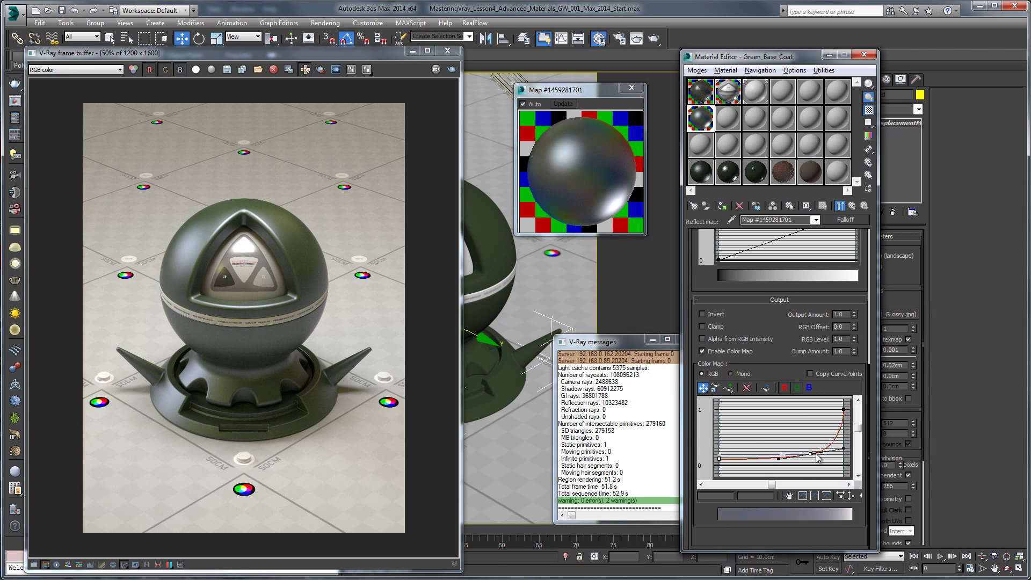
pyautogui.click(809, 388)
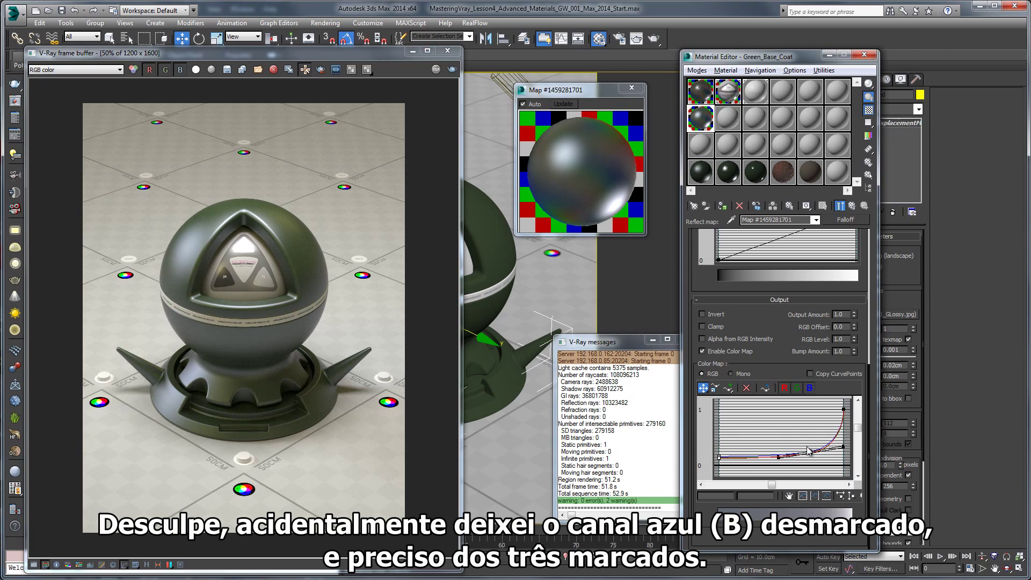
pyautogui.moveTo(810, 450); pyautogui.dragTo(814, 454)
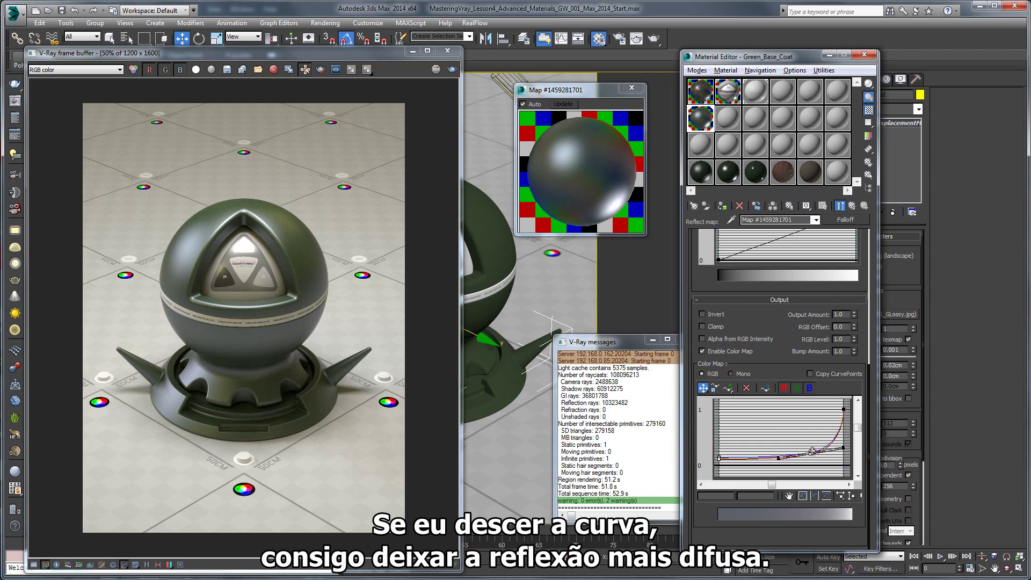
pyautogui.moveTo(810, 453); pyautogui.dragTo(813, 455)
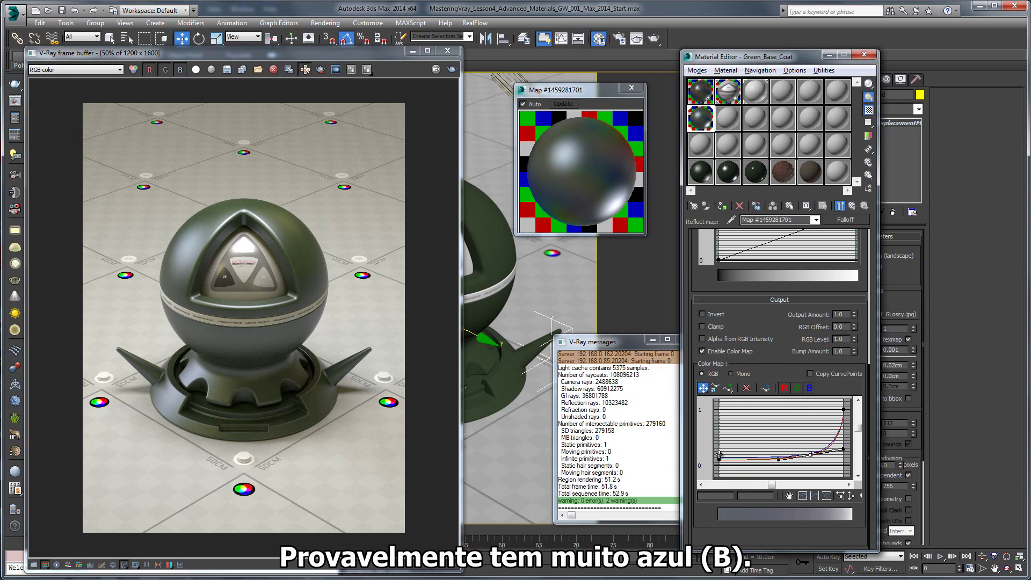
# - Isolate the blue channel of the output curve and lower its start and middle points slightly
pyautogui.click(796, 388)
pyautogui.click(784, 388)
pyautogui.moveTo(710, 459); pyautogui.dragTo(813, 457)
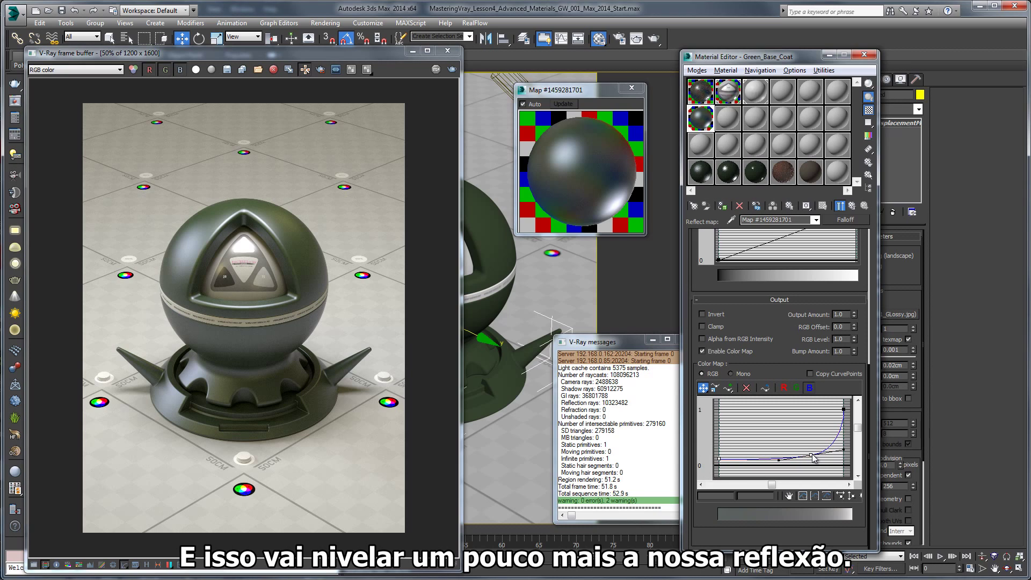
pyautogui.click(808, 427)
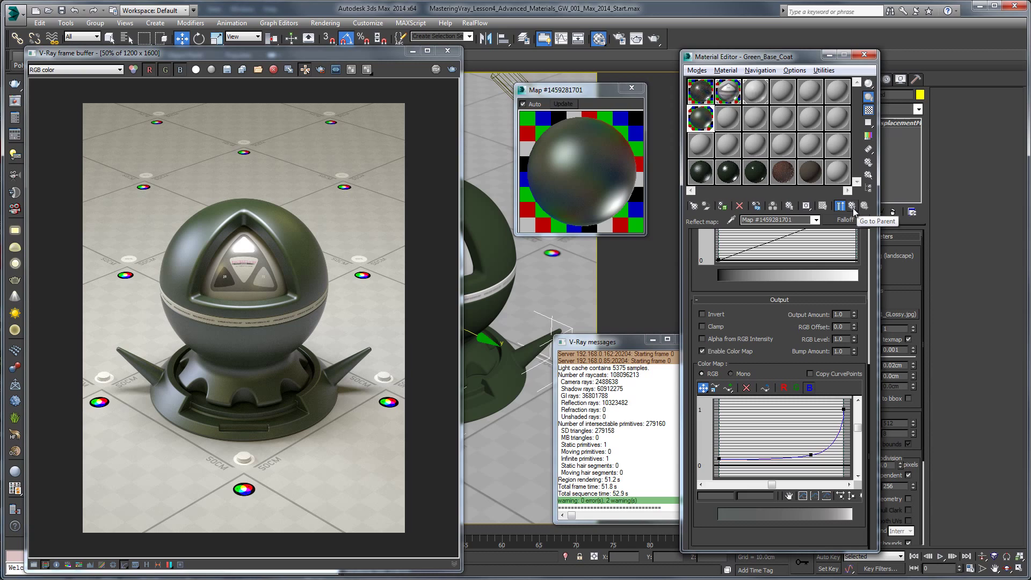
# - Reactivate the red channel, nudge the output curve's middle point slightly, and return to the Green_Base_Coat parameters
pyautogui.click(784, 389)
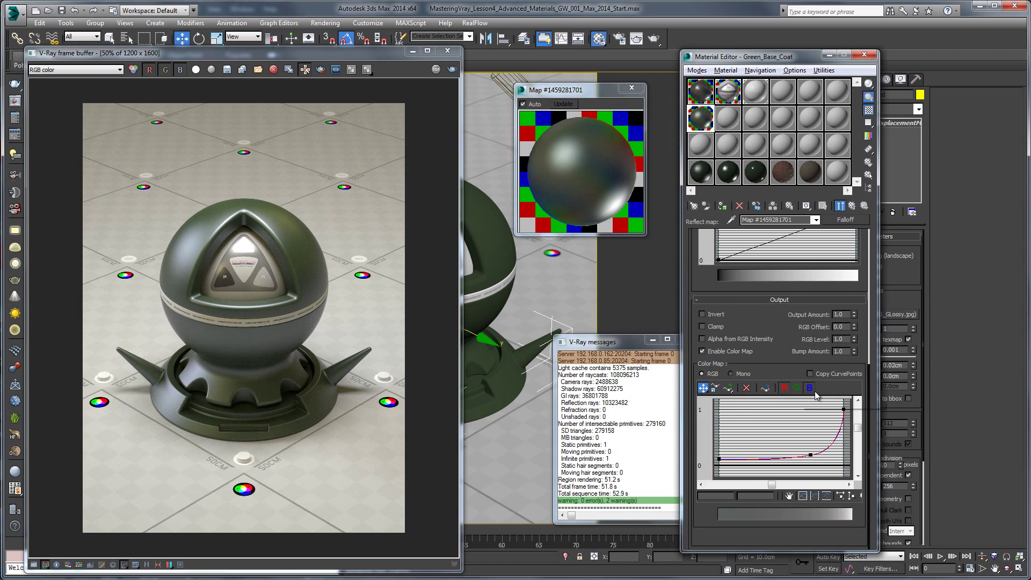
pyautogui.click(809, 454)
pyautogui.moveTo(809, 455); pyautogui.dragTo(816, 456)
pyautogui.click(819, 436)
pyautogui.click(852, 206)
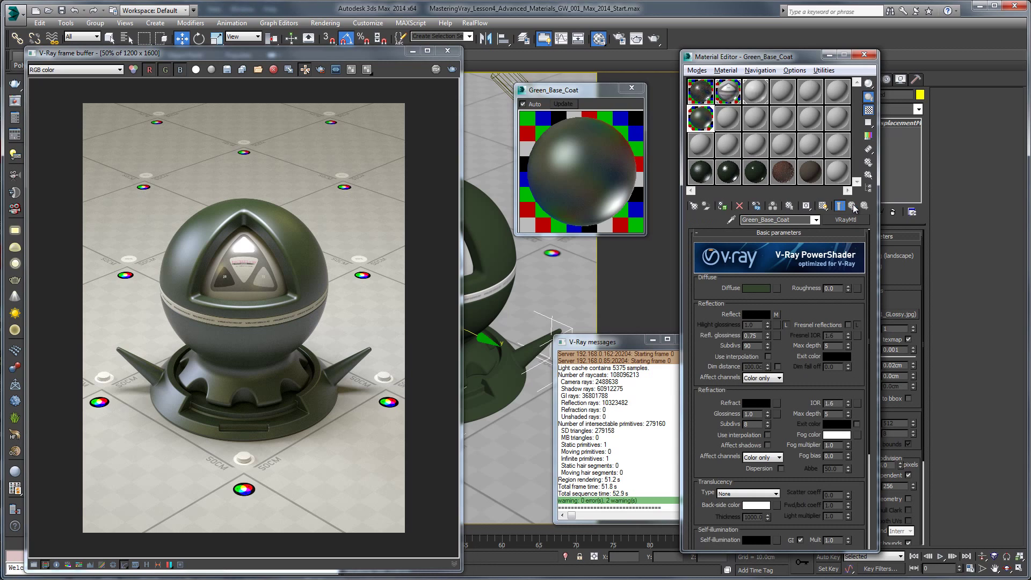
# - Render the scene again, inspect the shader ball up close and compare its colour with the truck reference in Photoshop
pyautogui.click(657, 40)
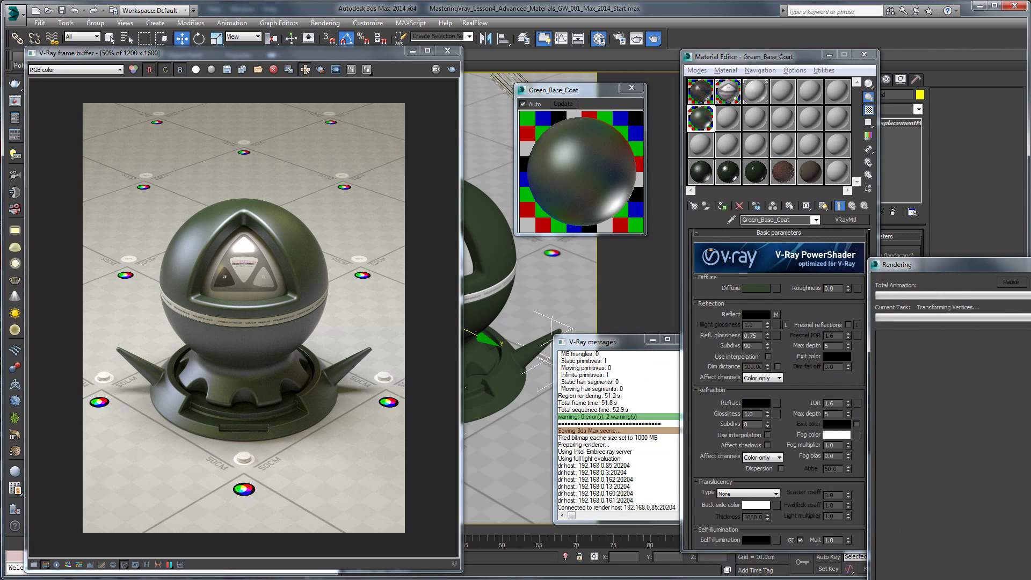
pyautogui.doubleClick(200, 204)
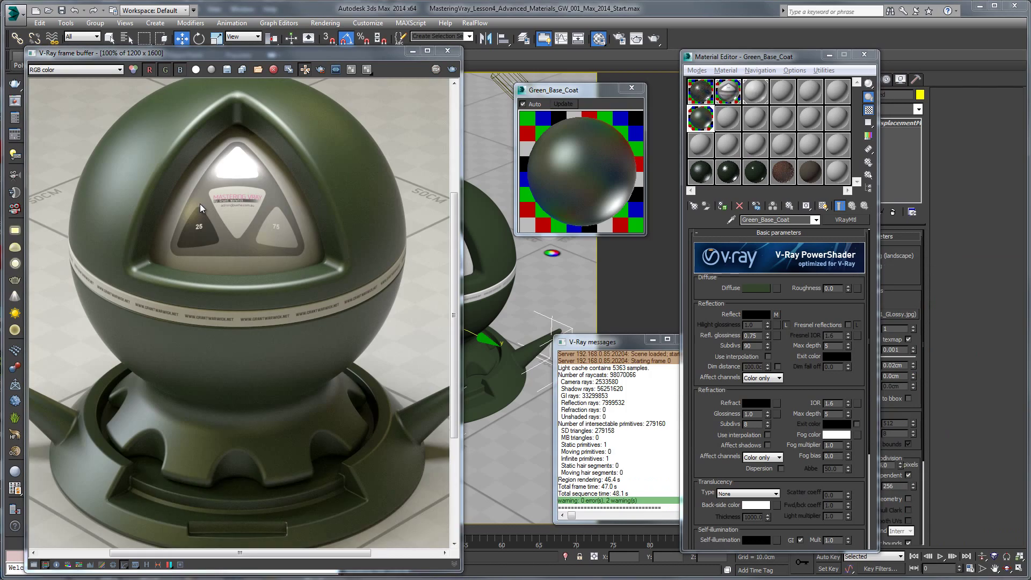
pyautogui.moveTo(199, 204); pyautogui.dragTo(203, 227, button='middle')
pyautogui.scroll(-1, 203, 227)
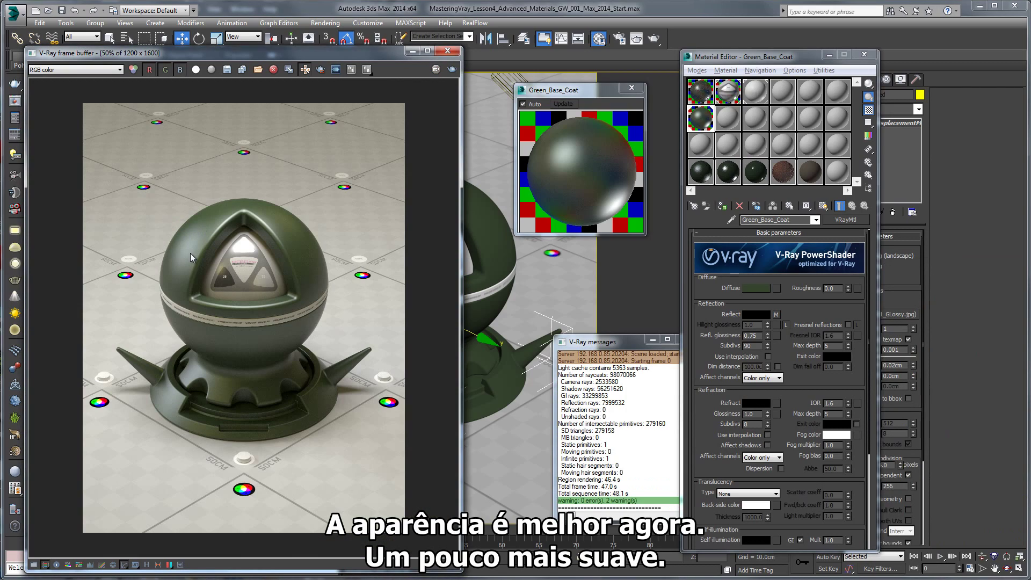
pyautogui.scroll(1, 187, 262)
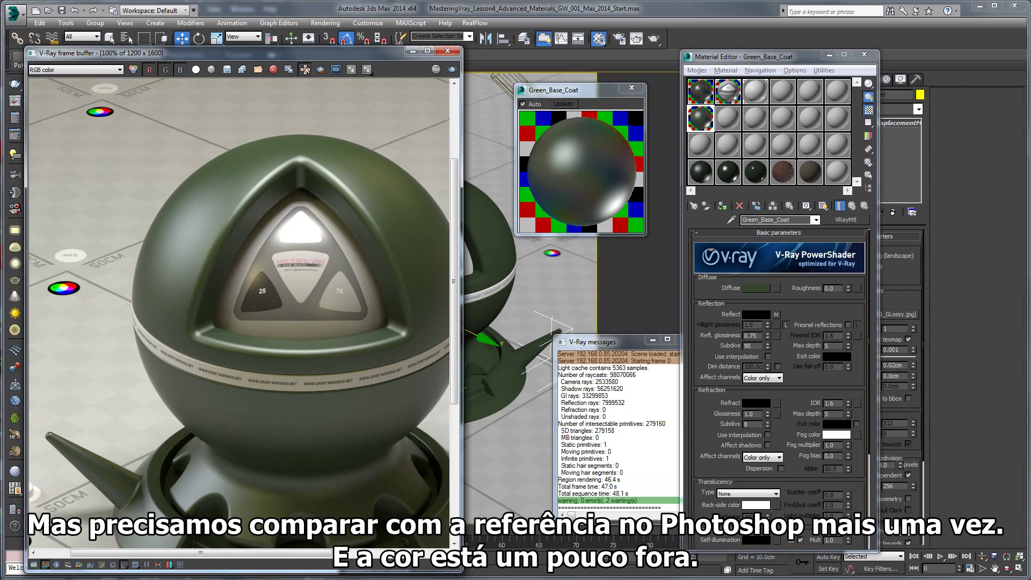
pyautogui.hotkey('alt', 'Tab')
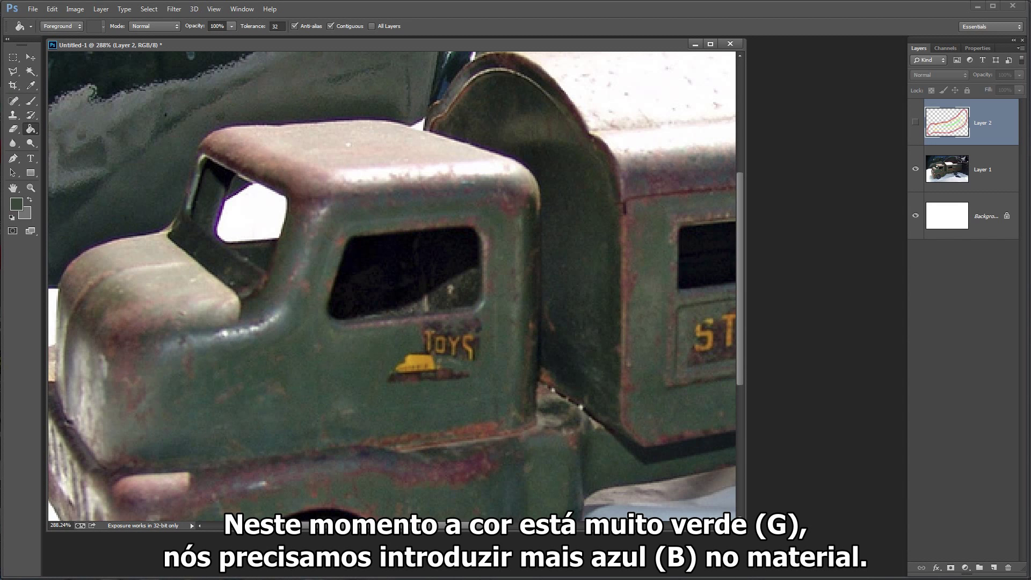
# - Back in 3ds Max, set the base coat's diffuse colour to hue 88 and value 13, and reduce its saturation to about 128
pyautogui.hotkey('alt', 'Tab')
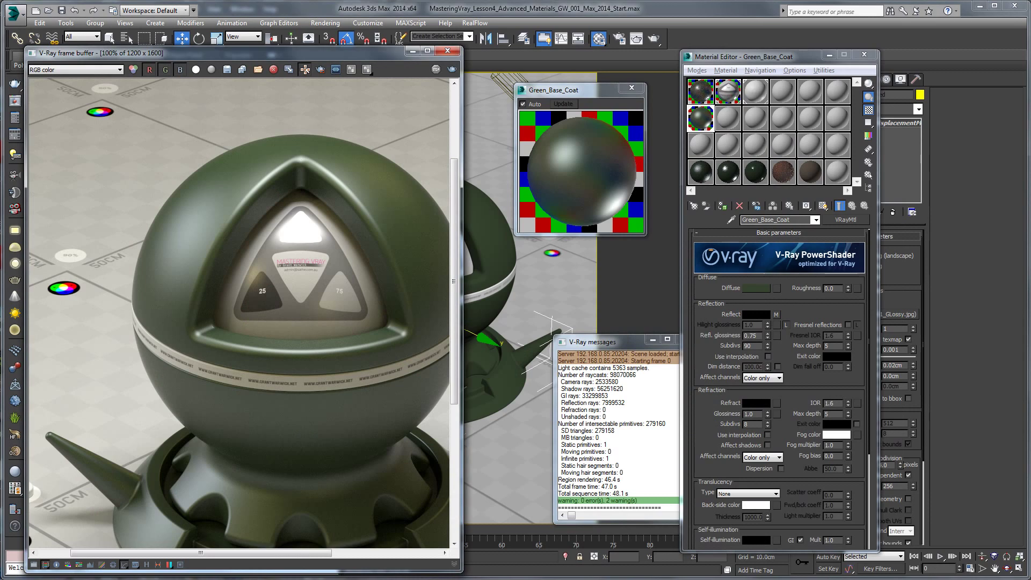
pyautogui.click(762, 288)
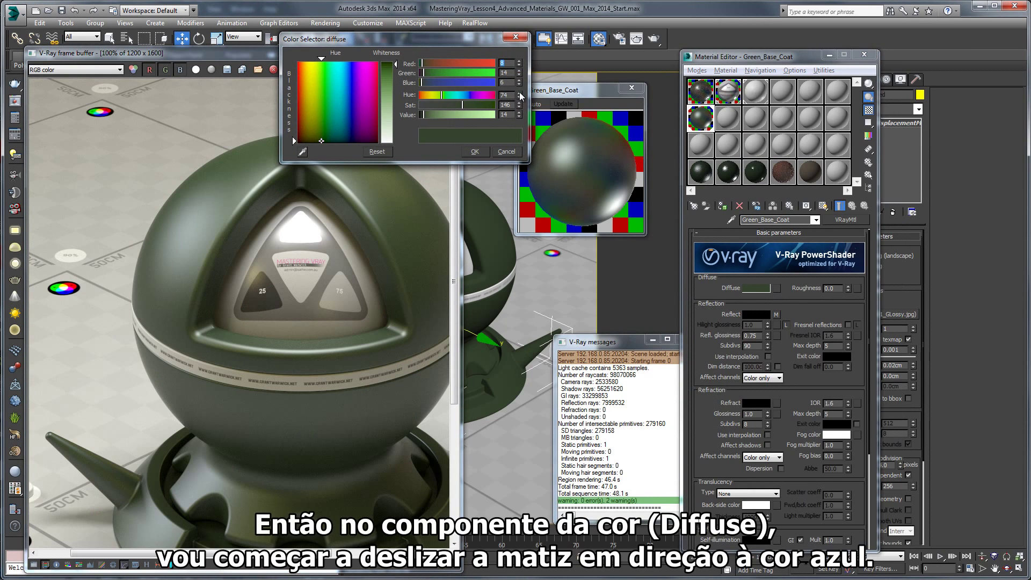
pyautogui.click(519, 93)
pyautogui.click(518, 92)
pyautogui.click(519, 93)
pyautogui.click(519, 93)
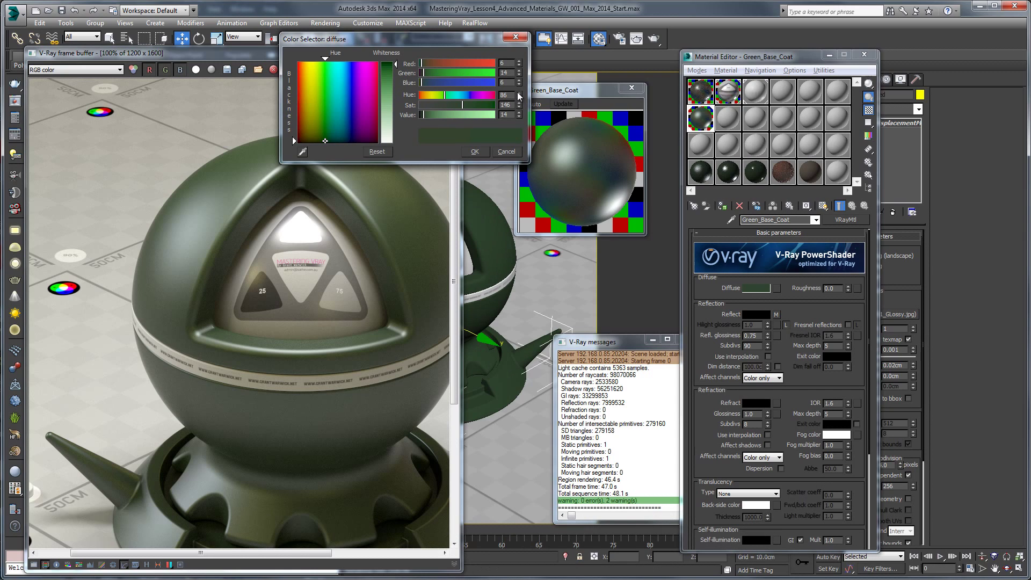
pyautogui.click(519, 92)
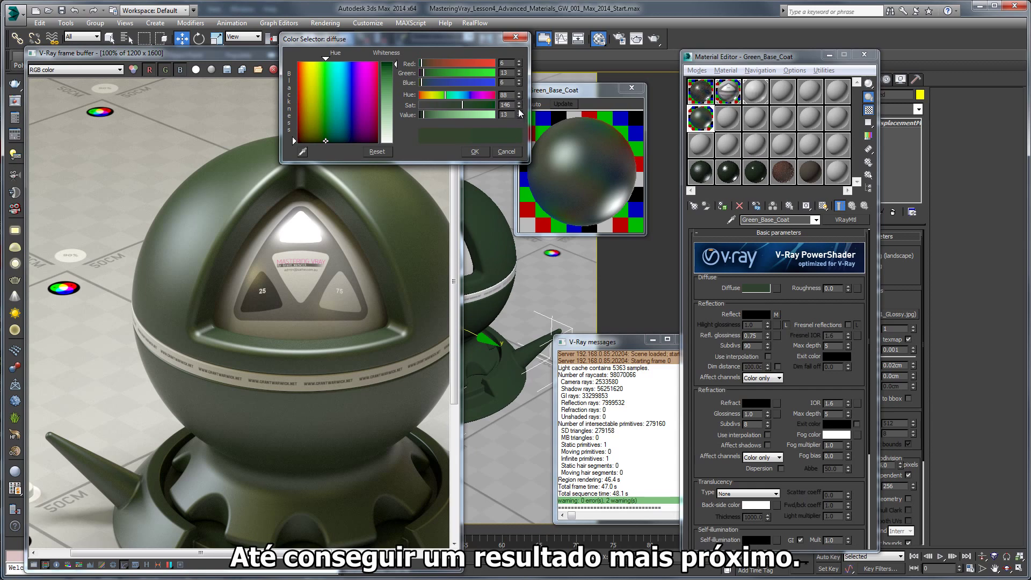
pyautogui.click(519, 107)
pyautogui.moveTo(521, 110); pyautogui.dragTo(527, 114)
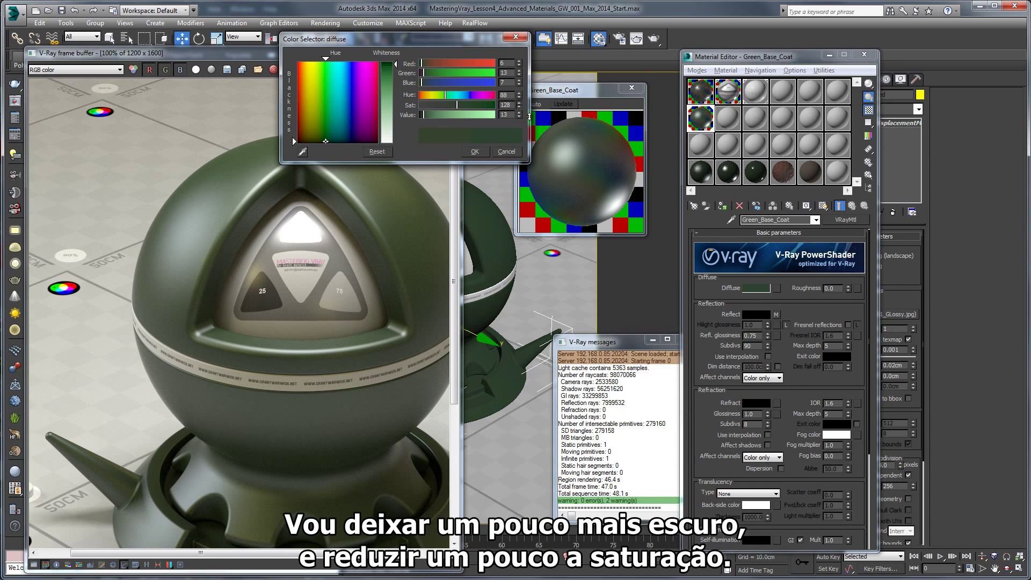
pyautogui.click(474, 153)
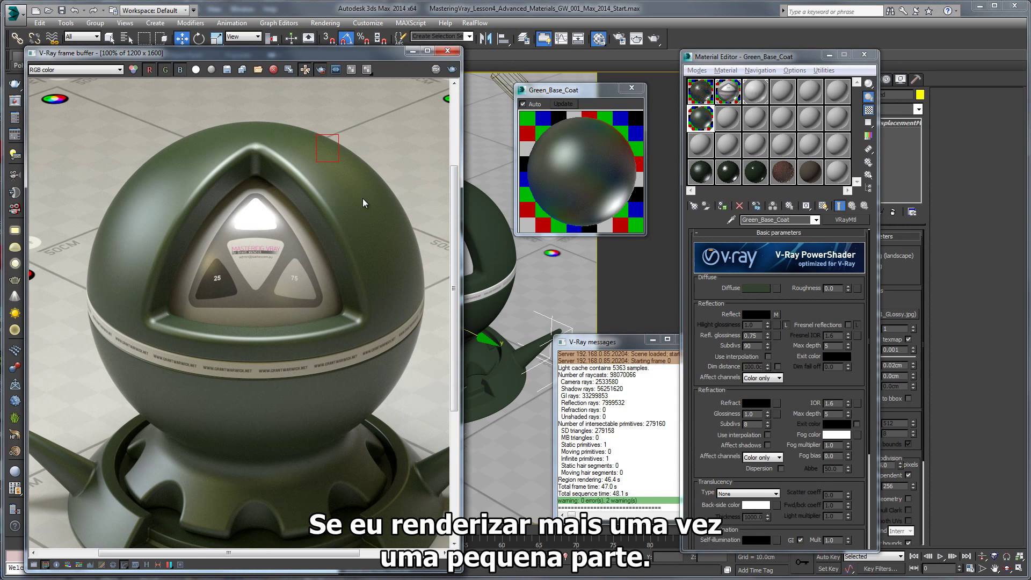
# - Render a region over the shader ball's upper right side and inspect the new diffuse colour up close
pyautogui.moveTo(317, 134)
pyautogui.mouseDown()
pyautogui.moveTo(406, 214)
pyautogui.moveTo(442, 367)
pyautogui.mouseUp()
pyautogui.click(661, 37)
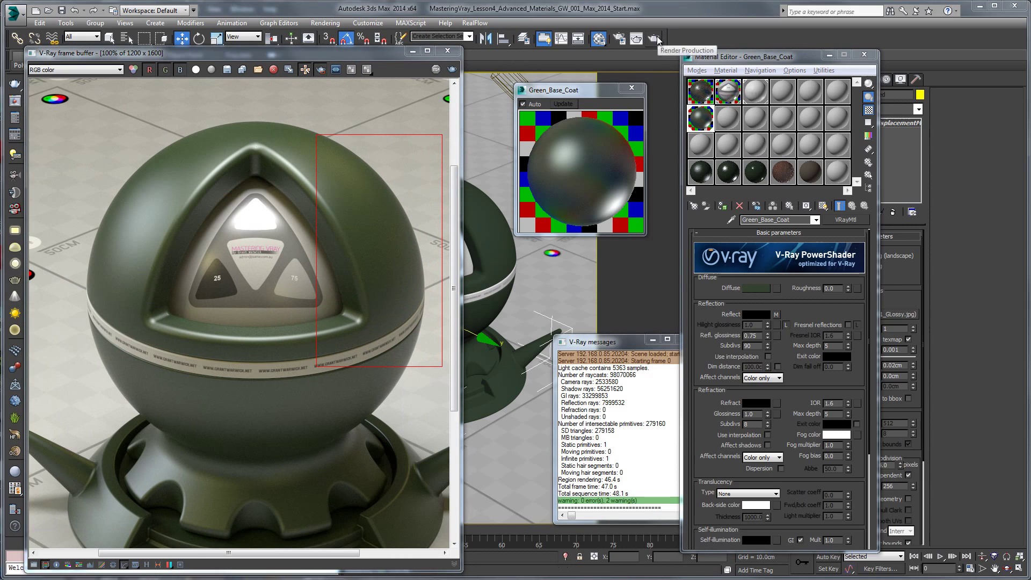
pyautogui.scroll(1, 208, 156)
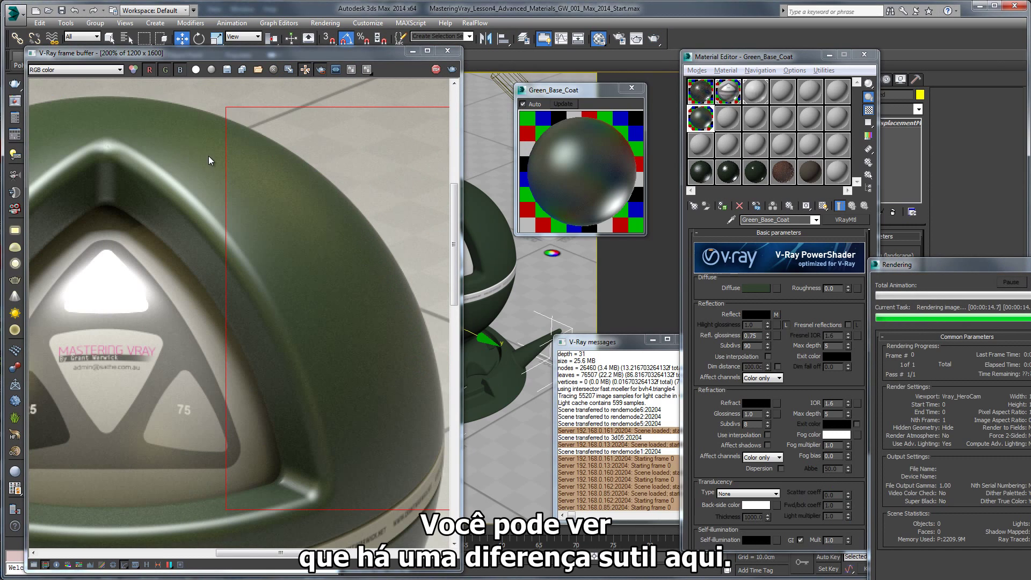
pyautogui.scroll(1, 220, 162)
pyautogui.scroll(1, 242, 177)
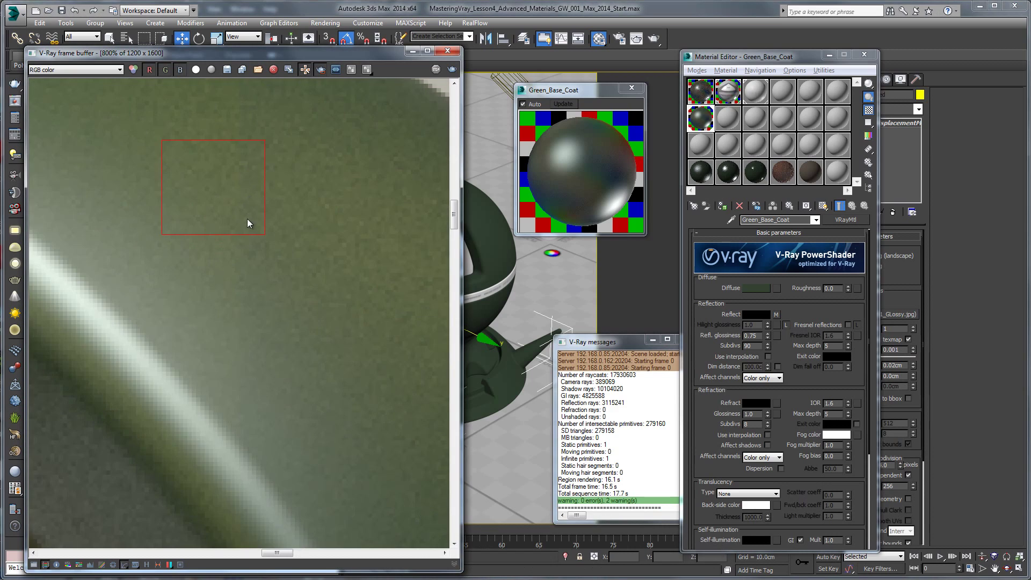
pyautogui.scroll(-1, 249, 217)
pyautogui.moveTo(270, 221); pyautogui.dragTo(251, 174, button='middle')
pyautogui.scroll(-1, 252, 220)
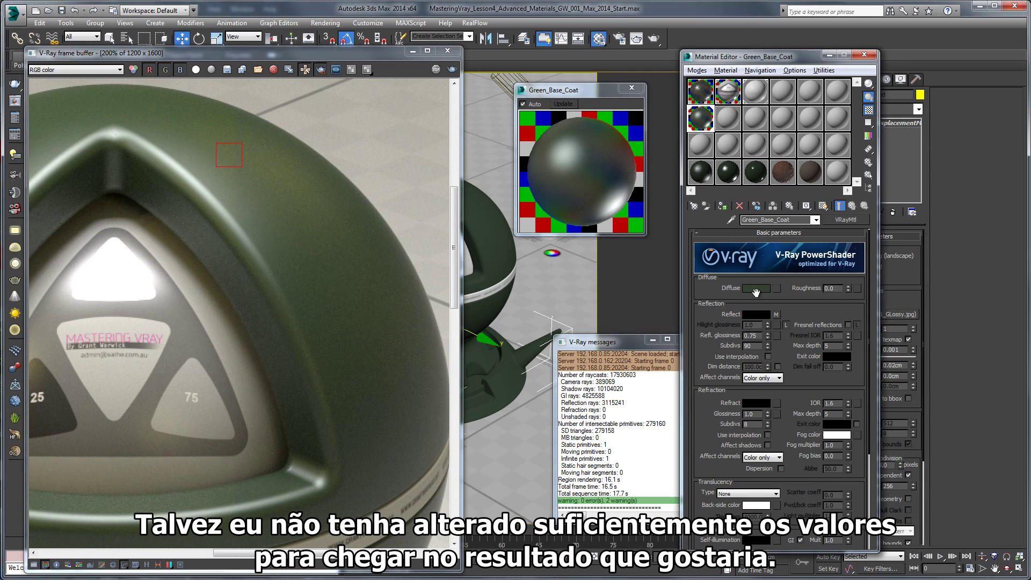
# - Set the base coat's diffuse colour to hue 91, saturation 113 and value 13
pyautogui.click(756, 288)
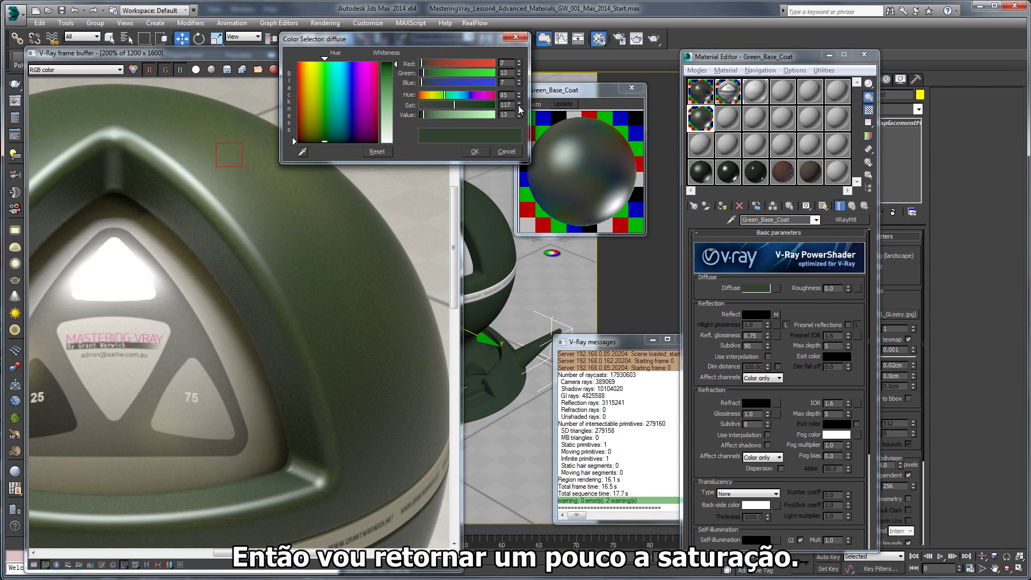
pyautogui.moveTo(519, 109); pyautogui.dragTo(520, 91)
pyautogui.click(475, 152)
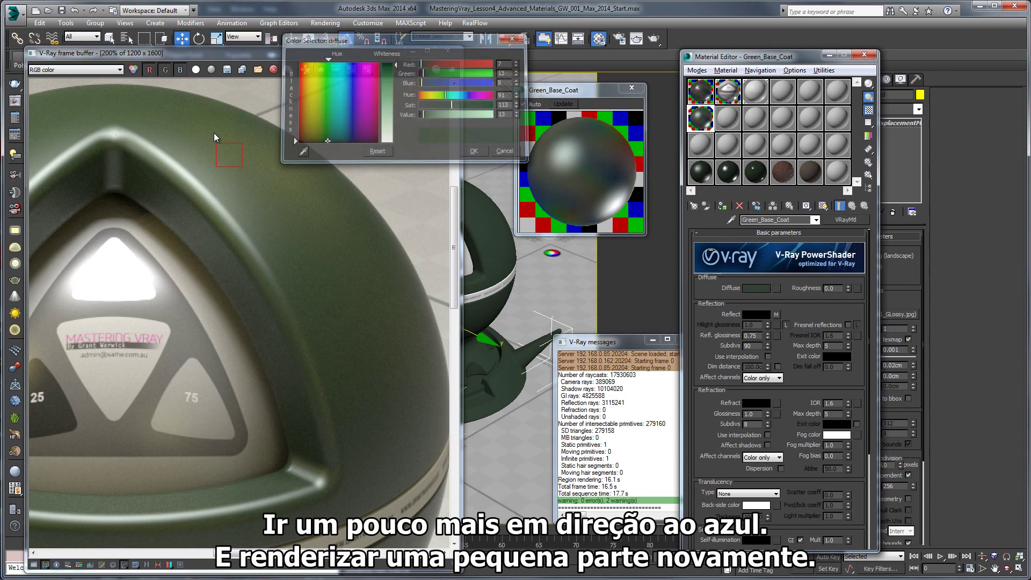
# - Render a tall region over the ball's upper right curve with the bluer diffuse colour
pyautogui.moveTo(232, 92); pyautogui.dragTo(407, 384)
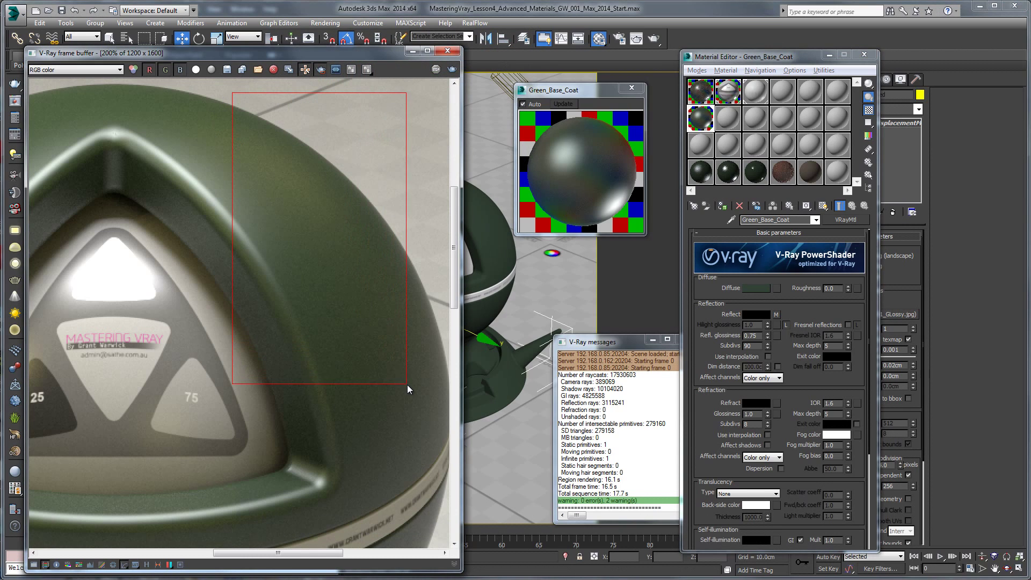
pyautogui.click(653, 38)
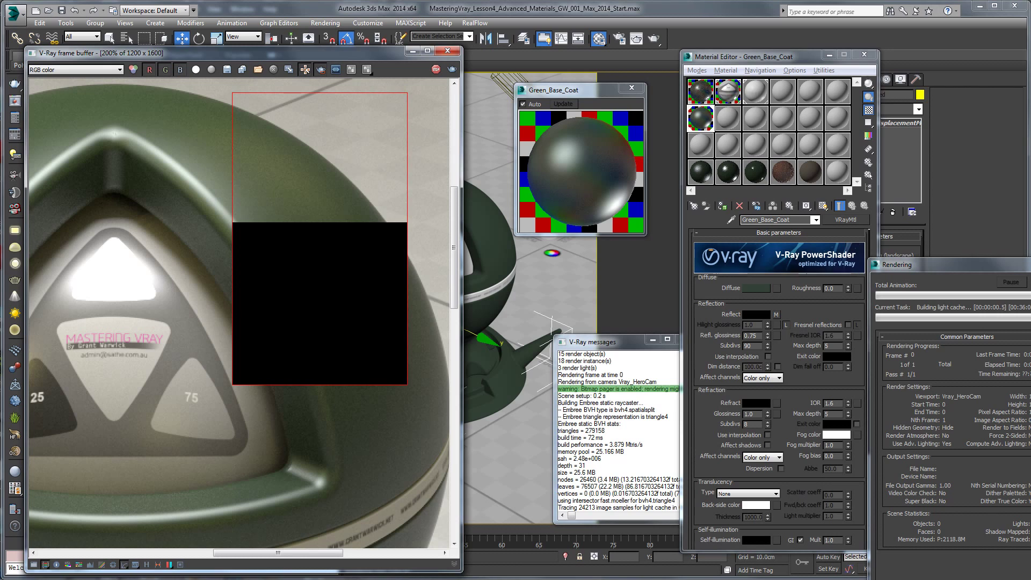
pyautogui.scroll(1, 207, 172)
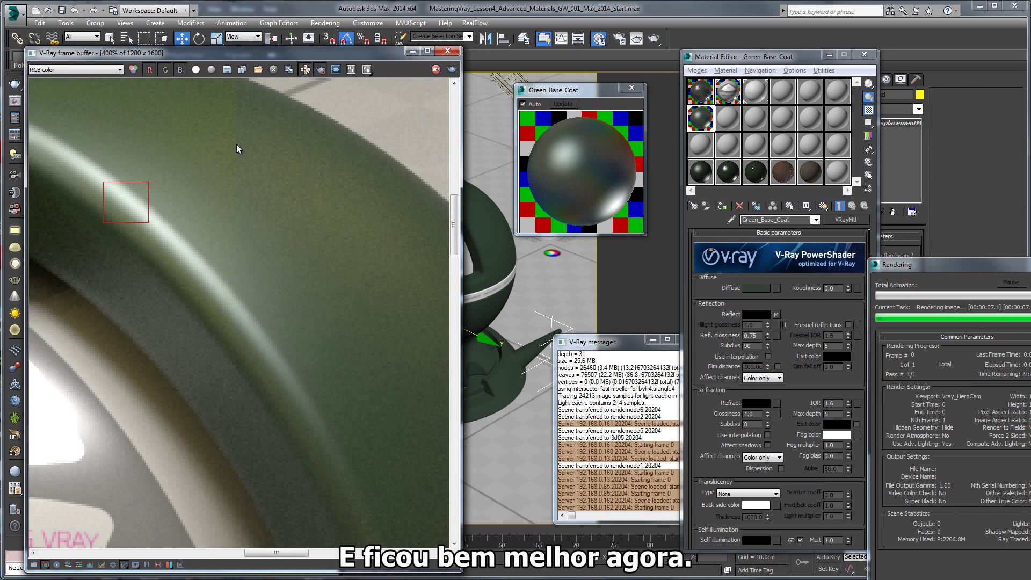
# - Examine the border of the rendered region up close, comparing the previous green with the new diffuse colour
pyautogui.moveTo(236, 144); pyautogui.dragTo(215, 156, button='middle')
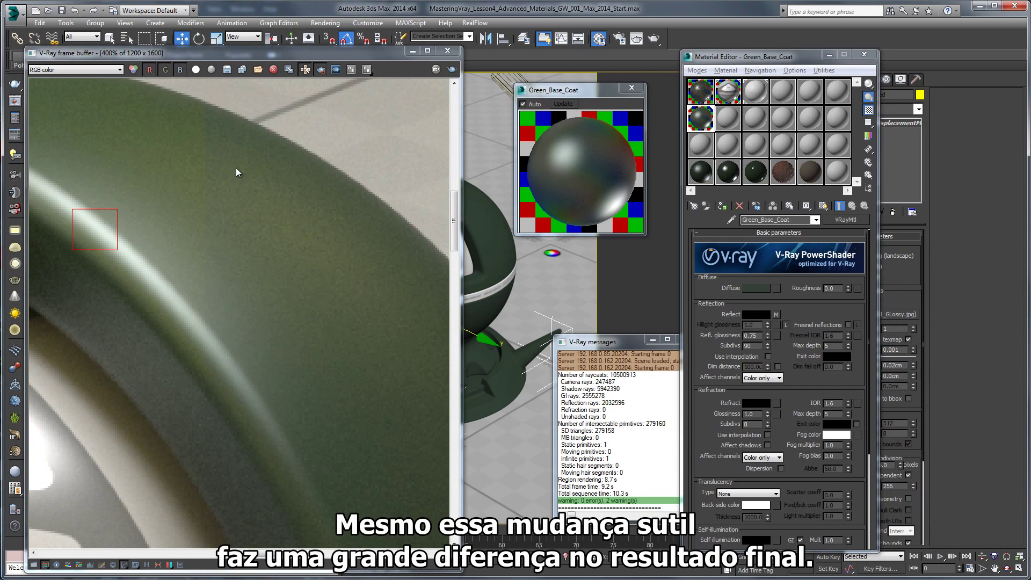
pyautogui.moveTo(288, 179); pyautogui.dragTo(230, 173, button='middle')
pyautogui.scroll(-1, 230, 225)
pyautogui.scroll(1, 220, 214)
pyautogui.scroll(-1, 224, 220)
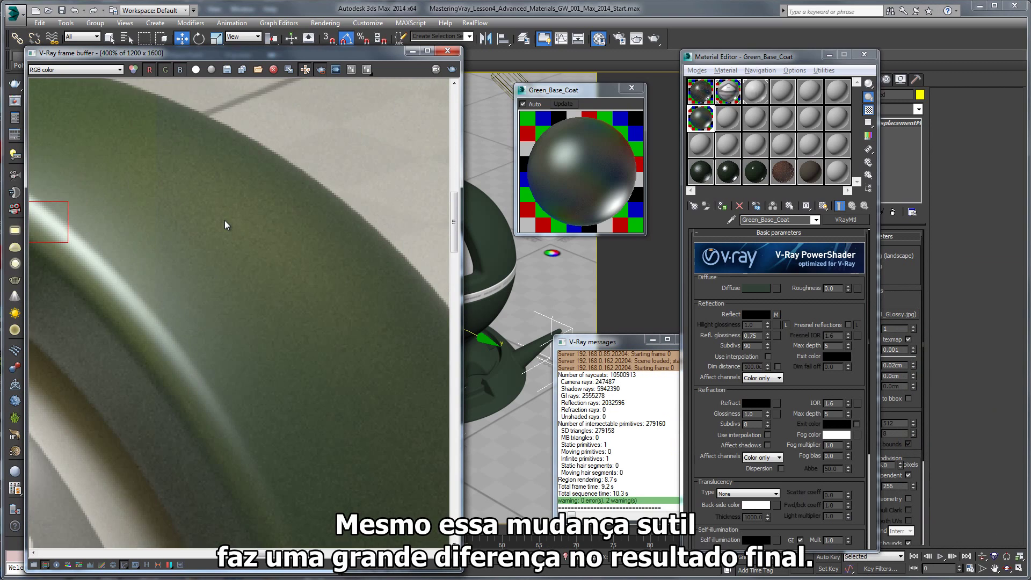
pyautogui.scroll(1, 206, 246)
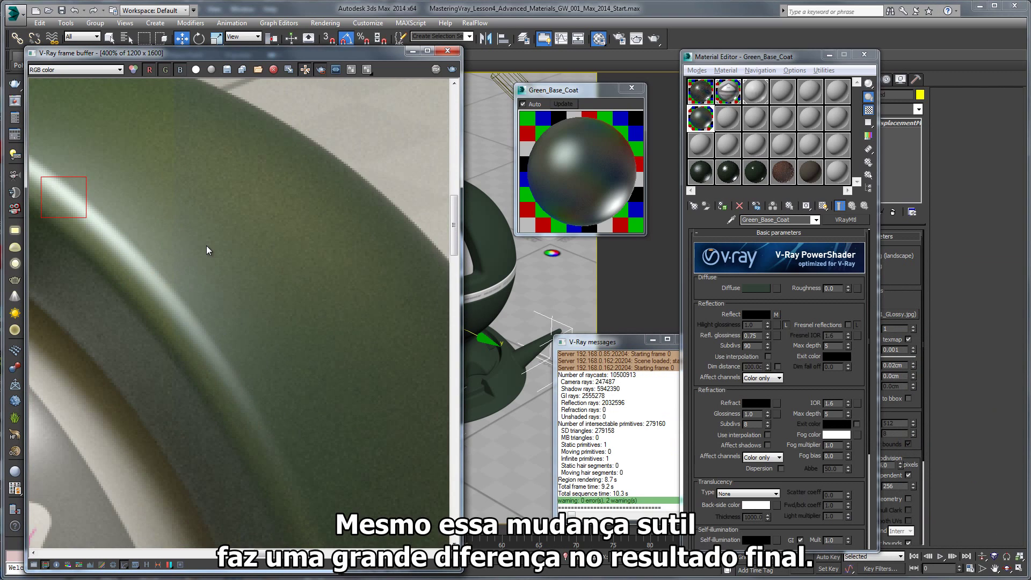
pyautogui.scroll(-1, 224, 206)
pyautogui.scroll(1, 204, 144)
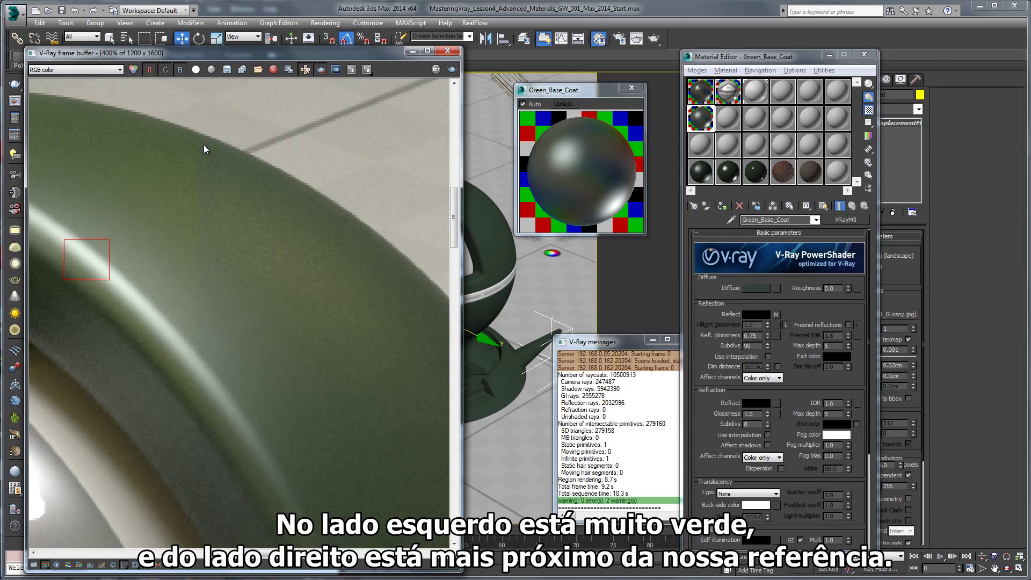
pyautogui.moveTo(101, 150); pyautogui.dragTo(247, 200, button='middle')
pyautogui.moveTo(309, 208); pyautogui.dragTo(289, 215, button='middle')
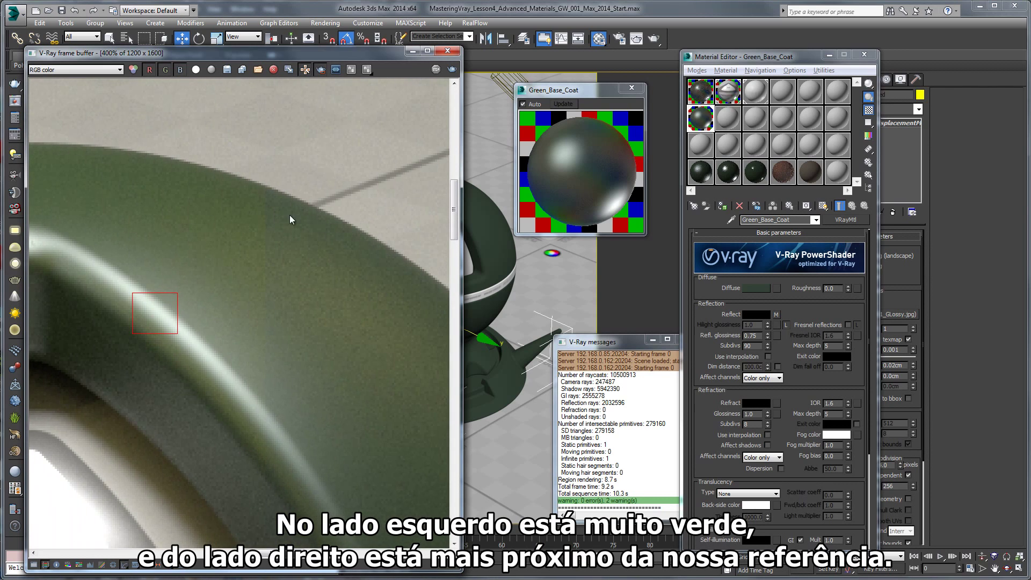
pyautogui.scroll(1, 327, 230)
pyautogui.scroll(-1, 345, 233)
pyautogui.scroll(-1, 346, 233)
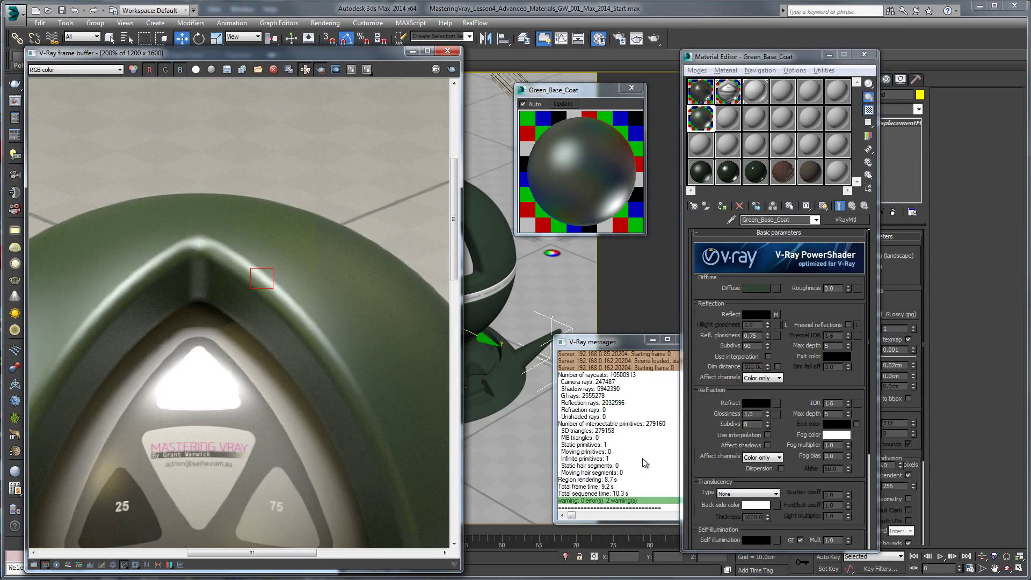
# - Review the whole shader ball, and study how the truck reference's highlights go from soft to concentrated in Photoshop
pyautogui.scroll(-2, 205, 159)
pyautogui.scroll(2, 204, 159)
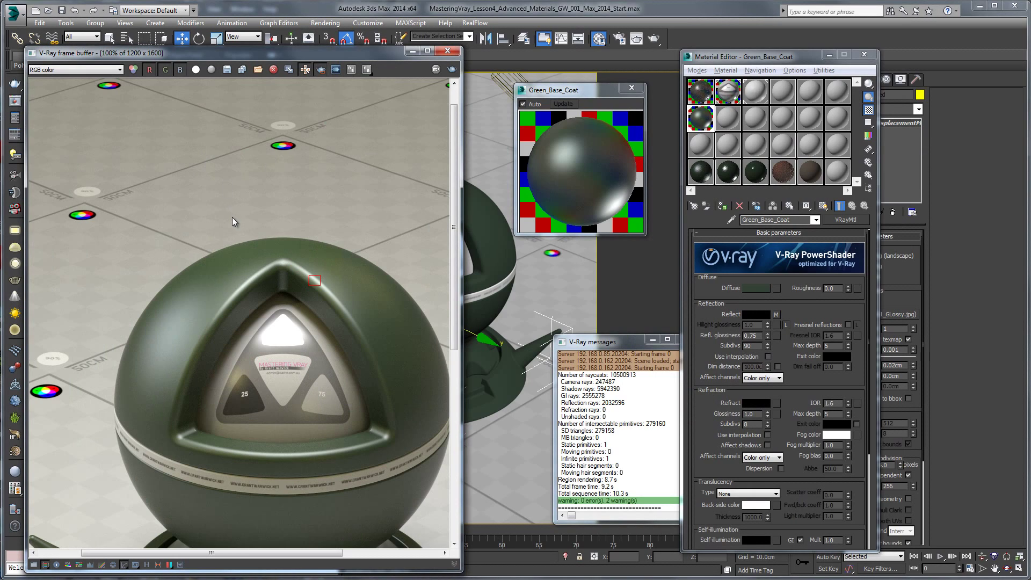
pyautogui.moveTo(232, 217); pyautogui.dragTo(215, 233, button='middle')
pyautogui.scroll(-2, 253, 233)
pyautogui.scroll(2, 270, 235)
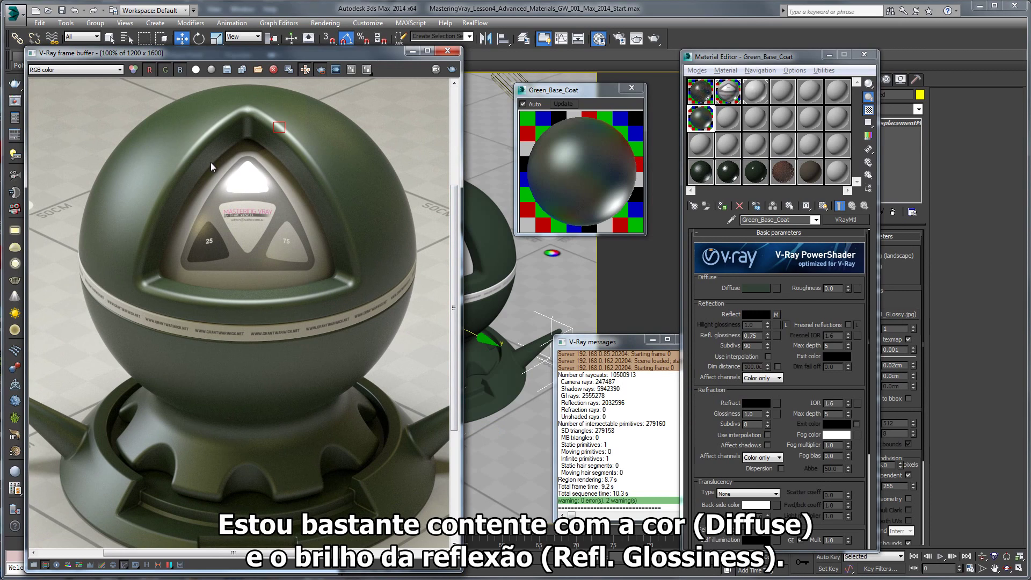
pyautogui.moveTo(173, 175); pyautogui.dragTo(198, 192, button='middle')
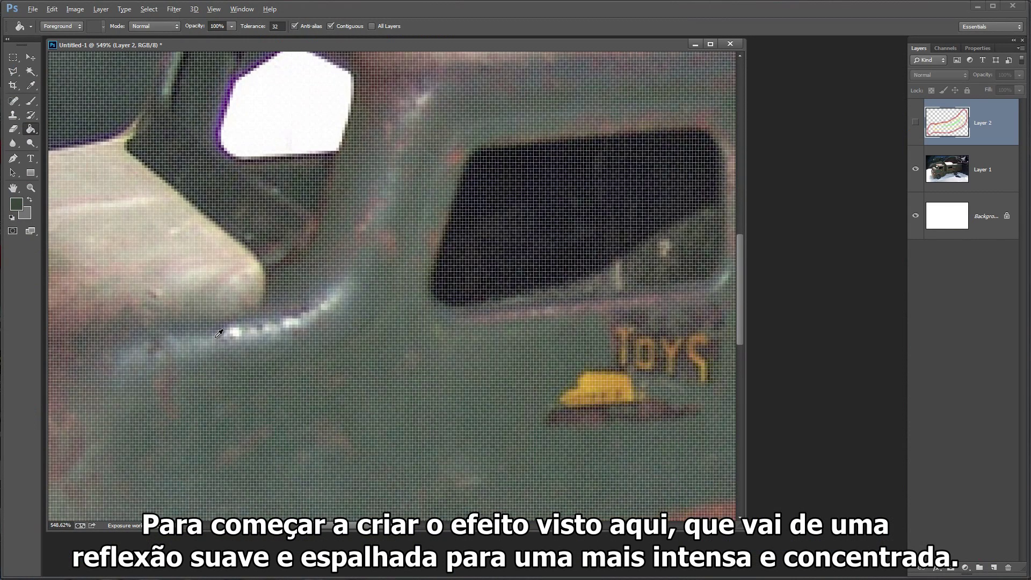
pyautogui.keyDown('alt'); pyautogui.scroll(-2, 220, 334); pyautogui.keyUp('alt')
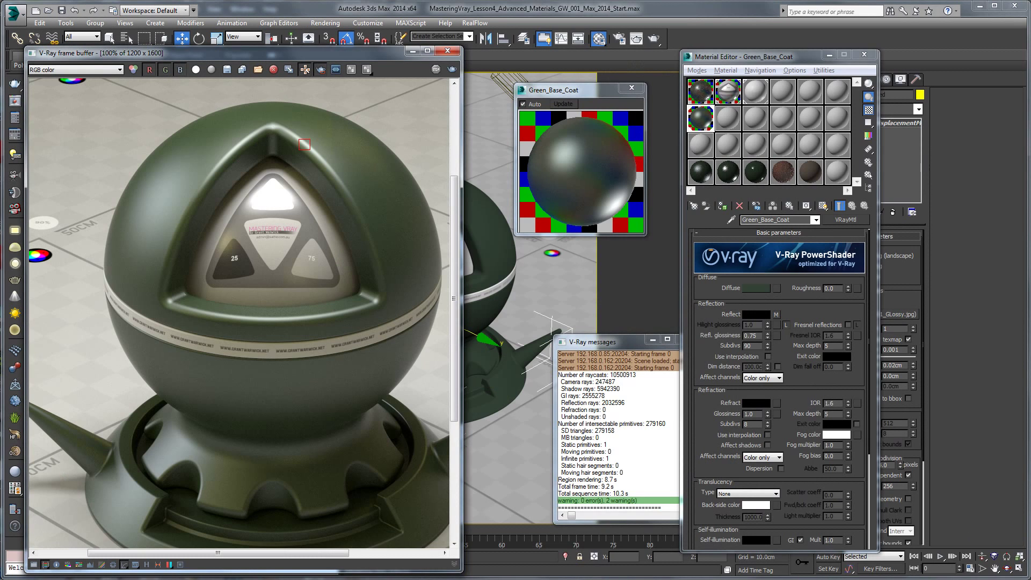
# - In 3ds Max, convert Green_Base_Coat to a VRayBlendMtl, keeping the old material as its sub-material
pyautogui.click(845, 220)
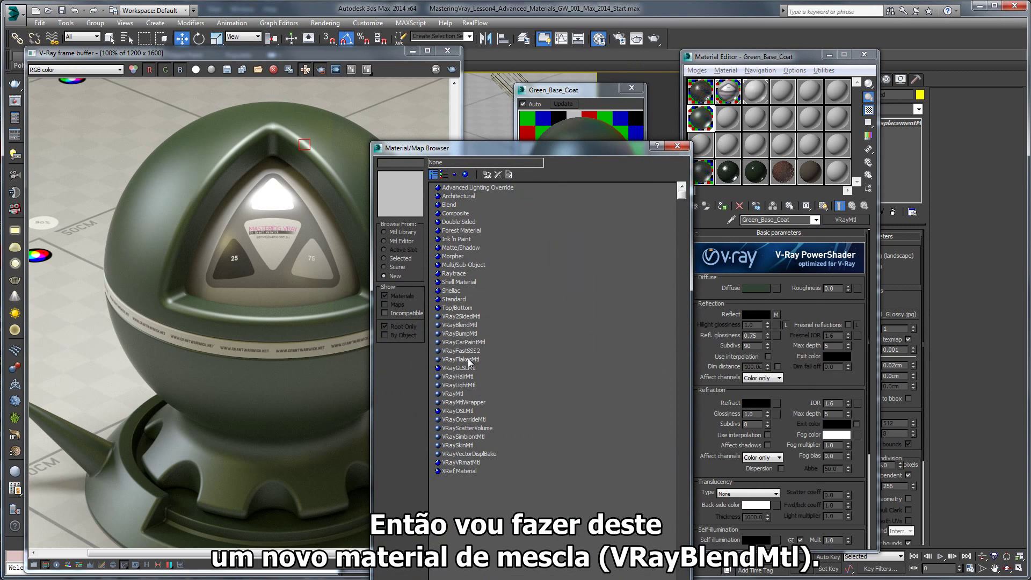
pyautogui.doubleClick(465, 329)
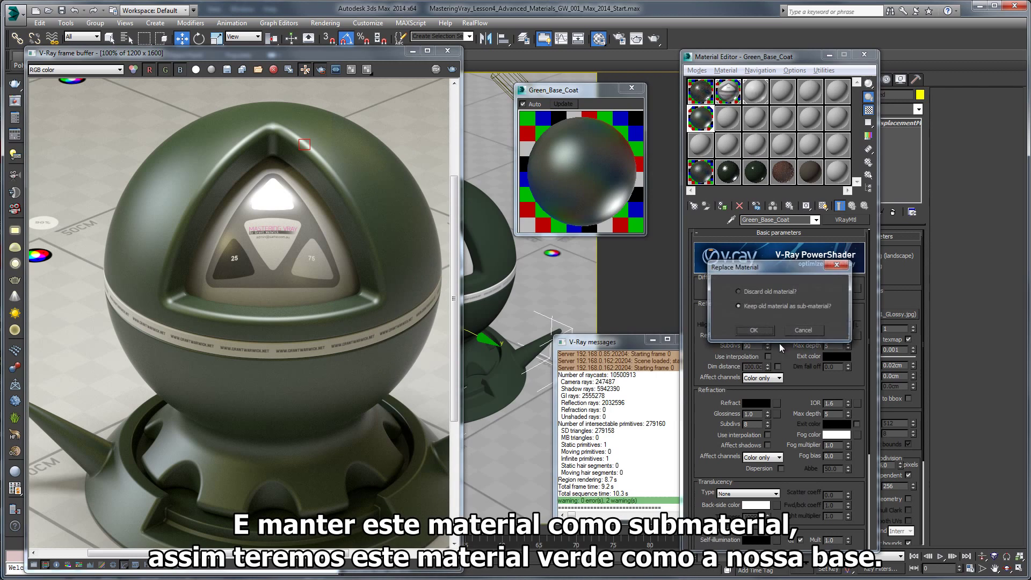
pyautogui.click(753, 329)
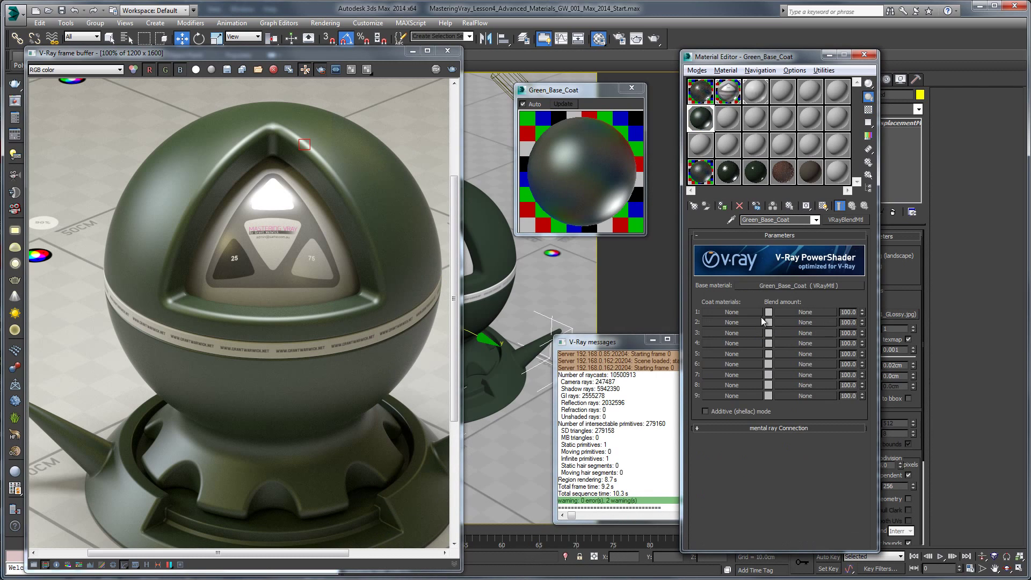
# - Copy the blend's base material into coat material slots 1 and 2
pyautogui.moveTo(782, 286); pyautogui.dragTo(733, 321)
pyautogui.click(755, 337)
pyautogui.click(754, 338)
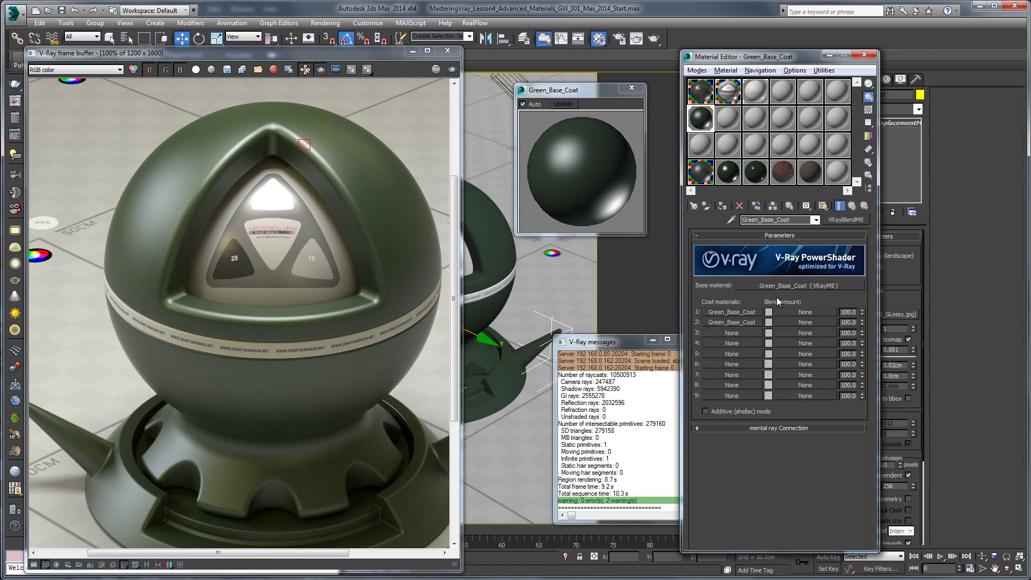
# - Rename the materials in coat slots 1 and 2 as Green_Coat1 and Green_Coat2
pyautogui.click(730, 312)
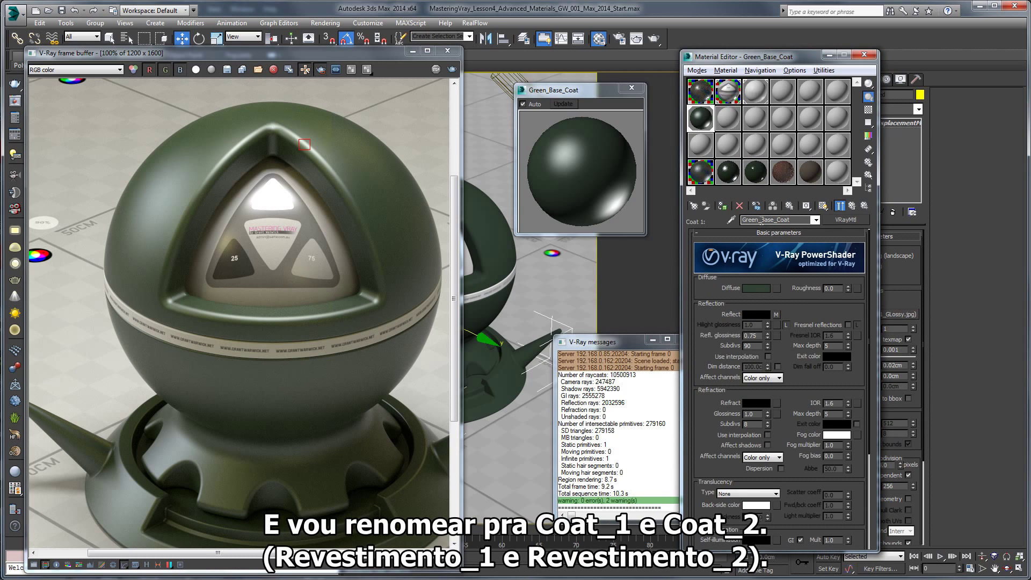
pyautogui.moveTo(761, 220); pyautogui.dragTo(838, 229)
pyautogui.write('Coat')
pyautogui.click(852, 205)
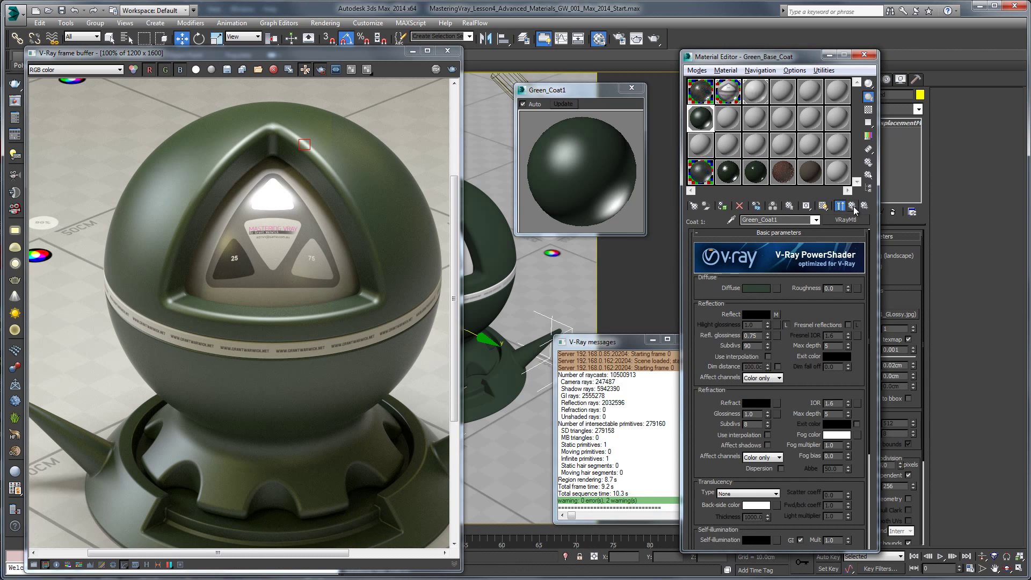
pyautogui.click(742, 322)
pyautogui.moveTo(762, 221); pyautogui.dragTo(929, 230)
pyautogui.write('Coat')
pyautogui.click(852, 206)
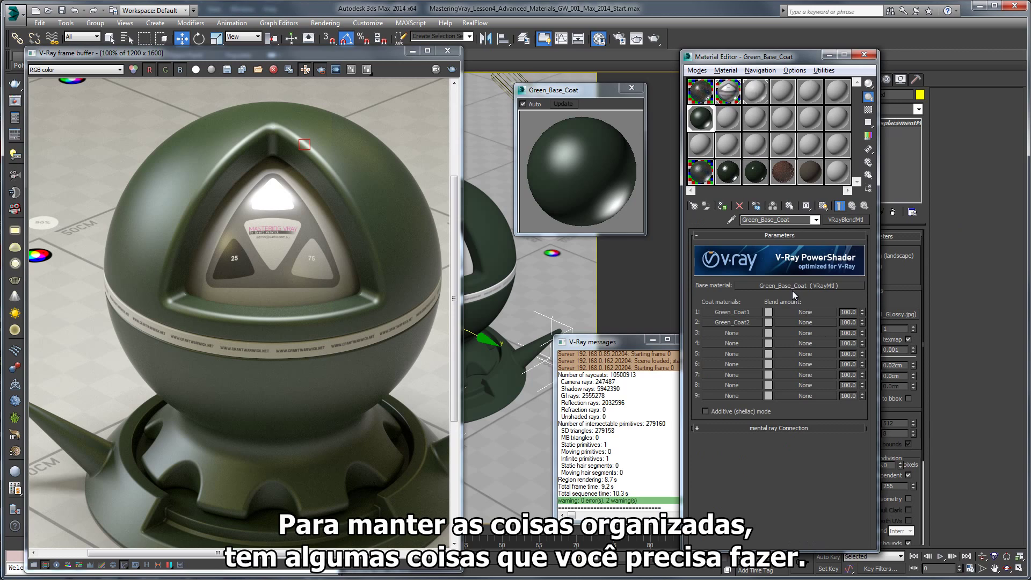
# - Copy the base material's reflection map, paste it as an instance into Green_Coat1's reflection, and return to the blend material
pyautogui.click(793, 285)
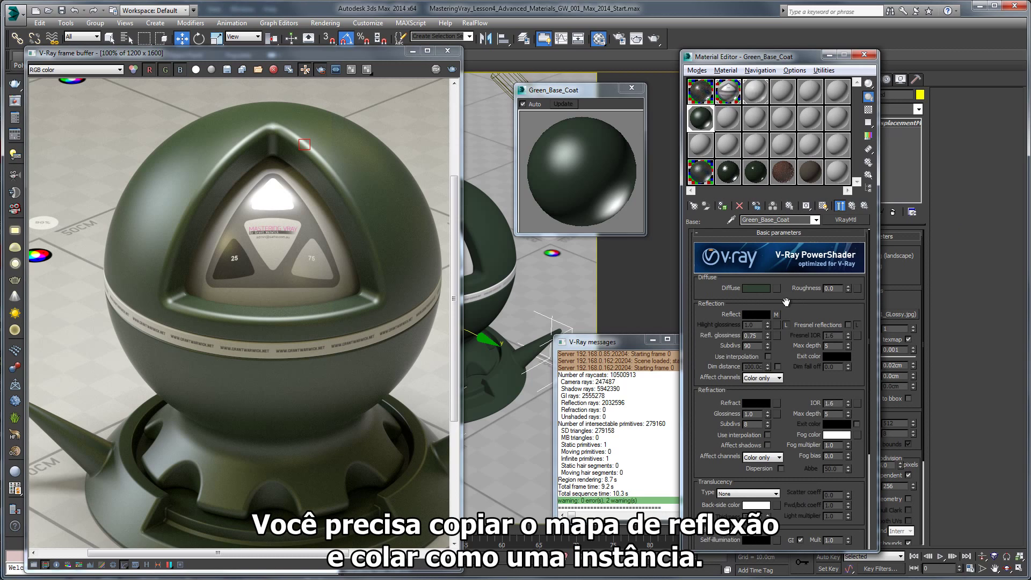
pyautogui.rightClick(777, 314)
pyautogui.click(811, 334)
pyautogui.click(853, 208)
pyautogui.click(738, 312)
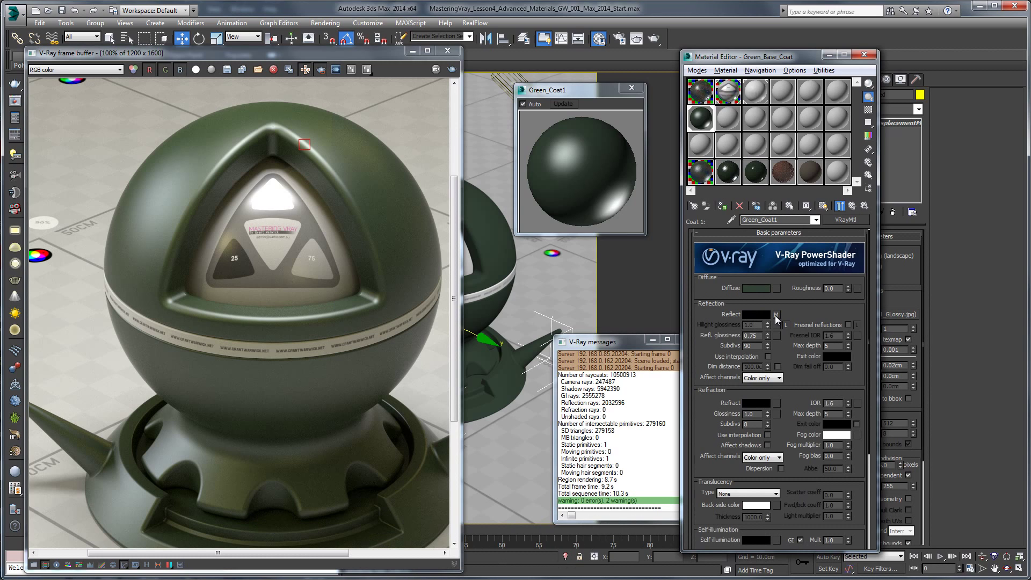
pyautogui.rightClick(776, 315)
pyautogui.click(803, 358)
pyautogui.click(852, 207)
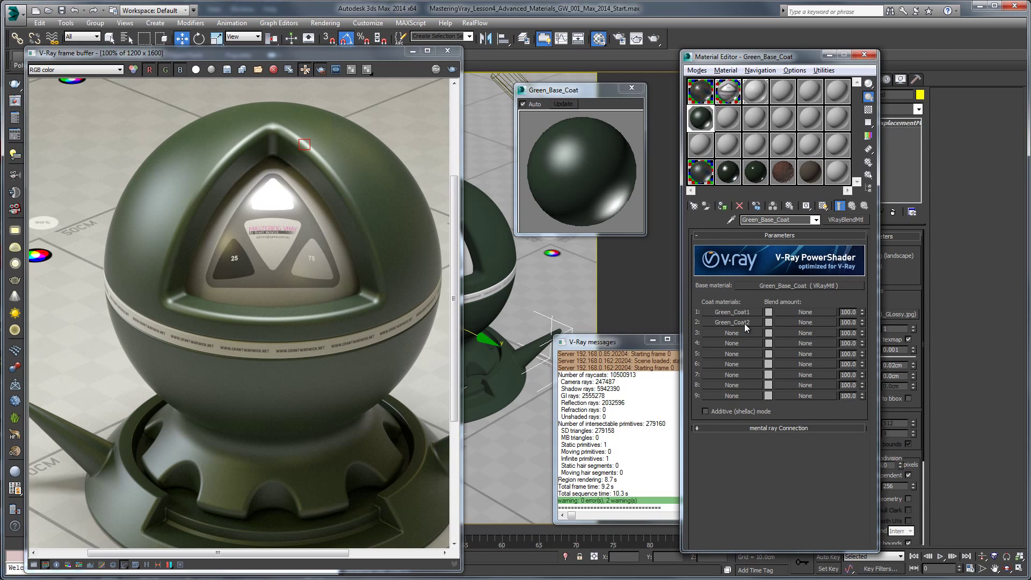
# - Open the Green_Coat2 material in the blend's second coat slot
pyautogui.click(744, 323)
pyautogui.rightClick(776, 336)
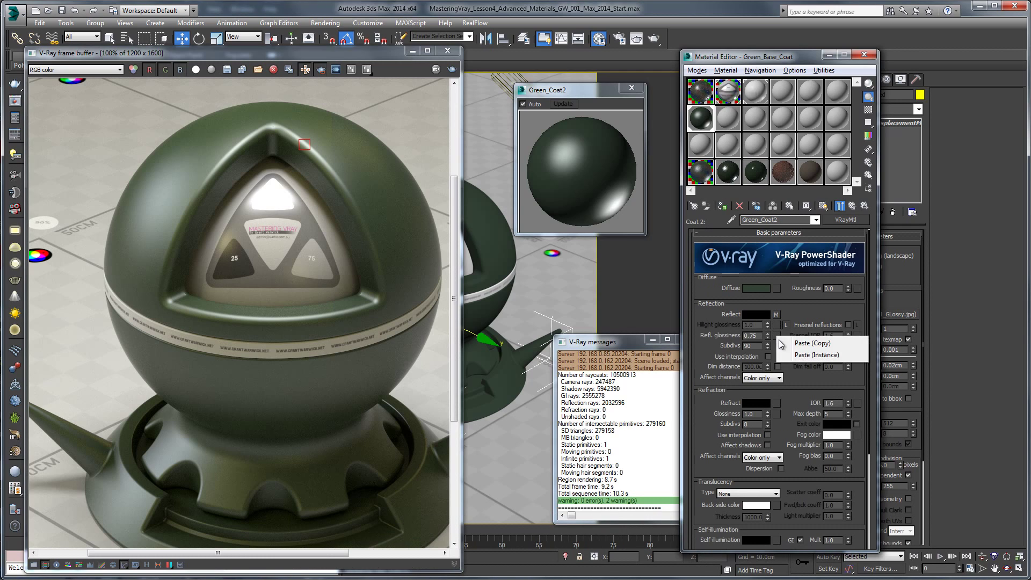
pyautogui.click(805, 357)
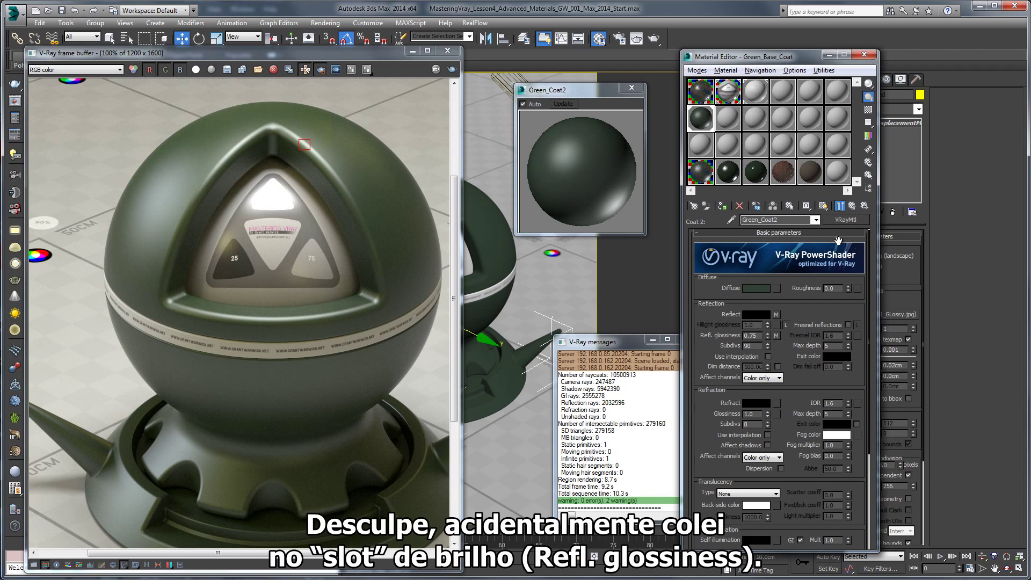
pyautogui.hotkey('ctrl', 'z')
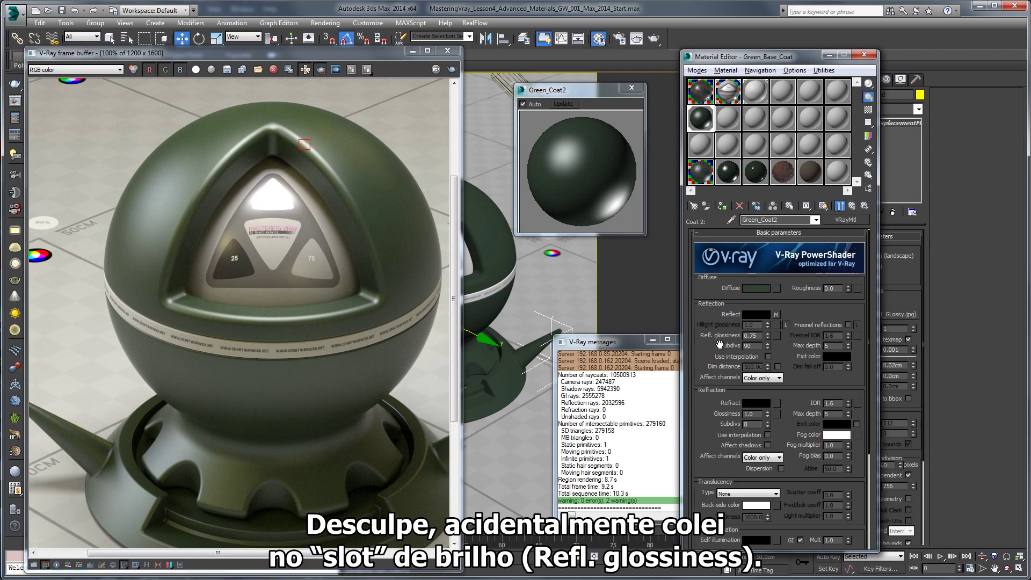
# - Paste the copied map as an instance into Green_Coat2's reflection and return to the blend material
pyautogui.rightClick(776, 314)
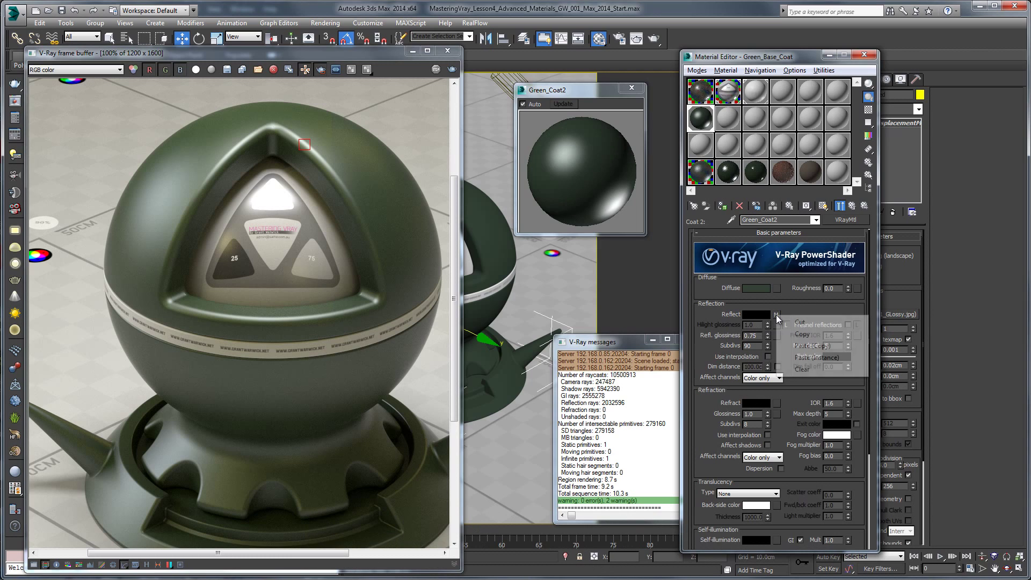
pyautogui.click(811, 358)
pyautogui.click(851, 206)
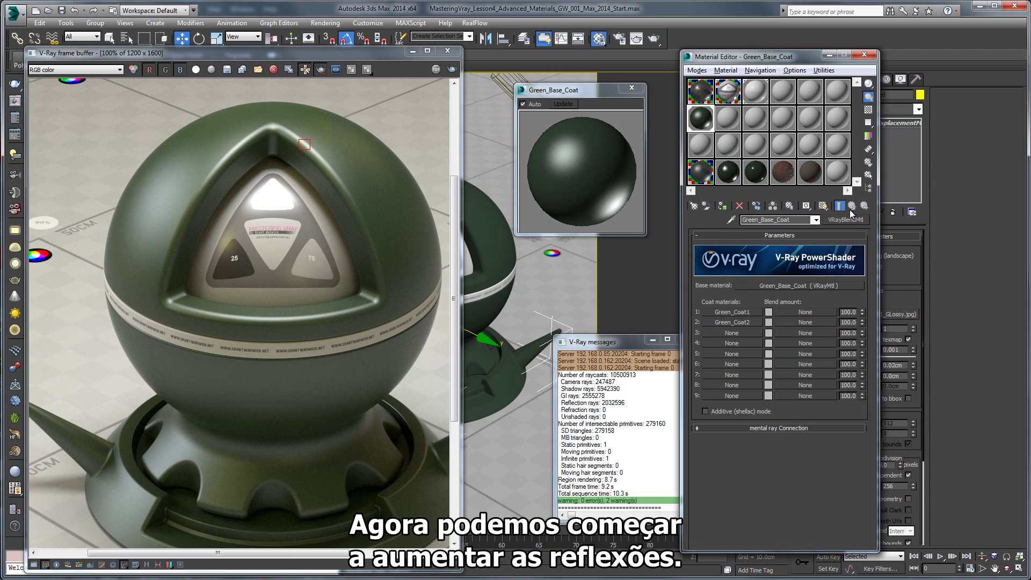
# - Set Green_Coat1's reflection glossiness to 0.85 and go back to the blend material
pyautogui.click(747, 311)
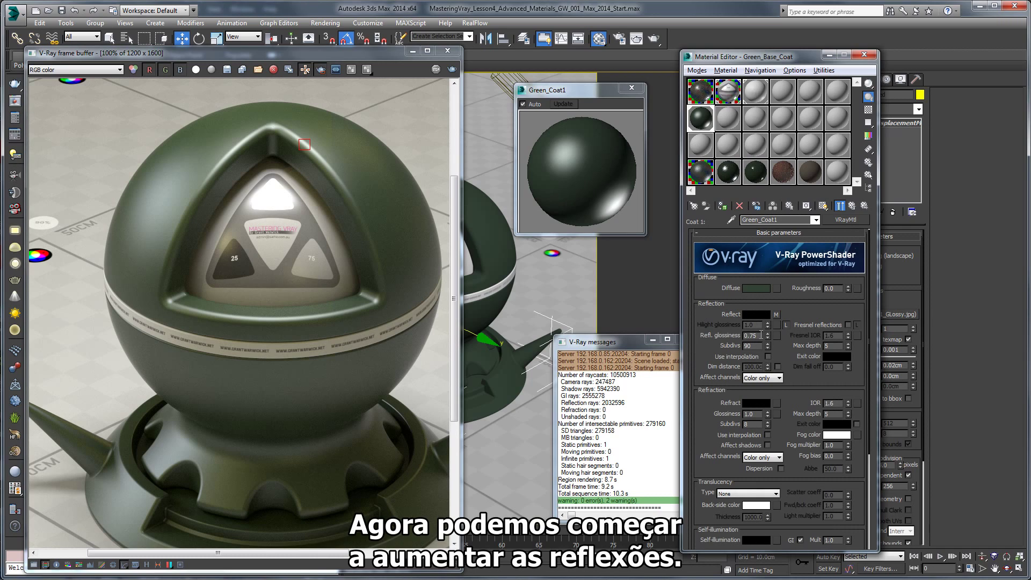
pyautogui.press('BackSpace')
pyautogui.press('BackSpace')
pyautogui.write('85')
pyautogui.press('Return')
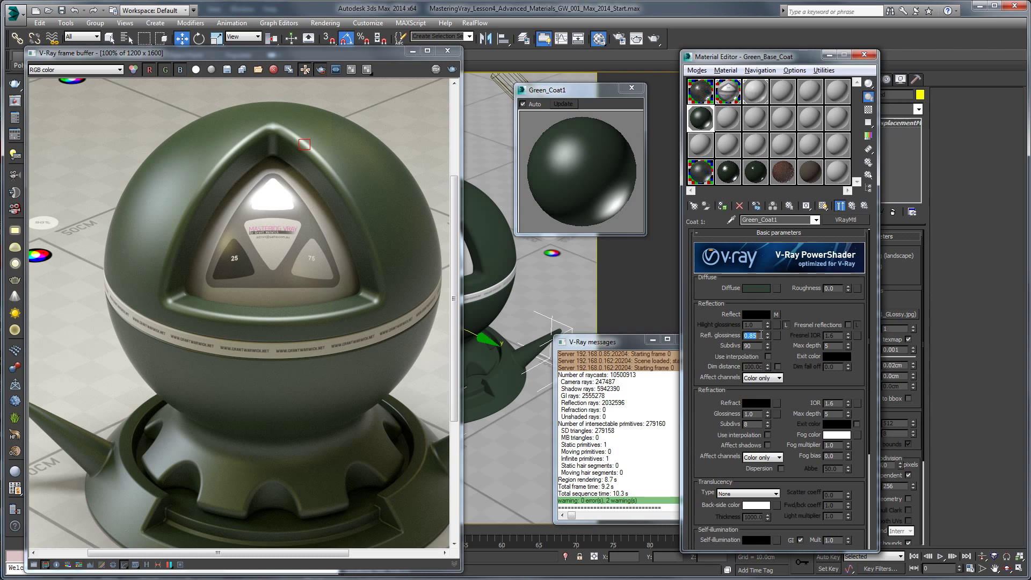
pyautogui.click(852, 206)
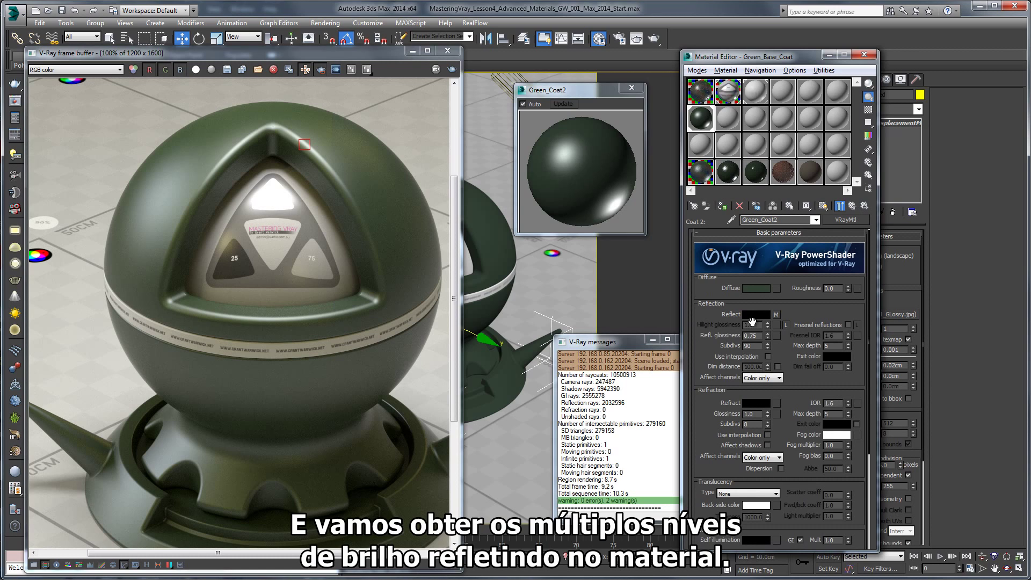
# - Set Green_Coat2's reflection glossiness to 0.95 and return to the blend material
pyautogui.doubleClick(751, 336)
pyautogui.write('0.95')
pyautogui.press('Return')
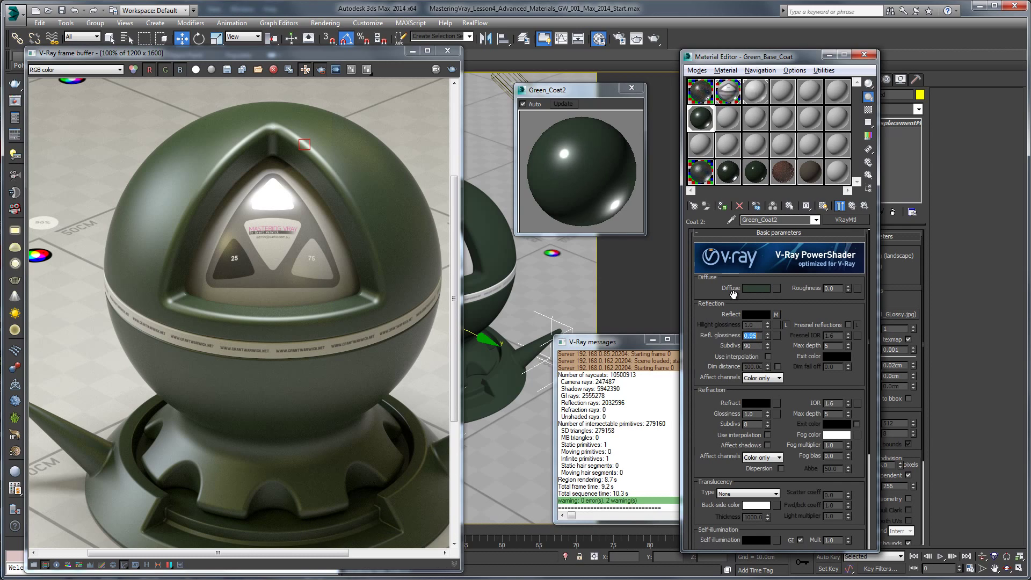
pyautogui.click(851, 208)
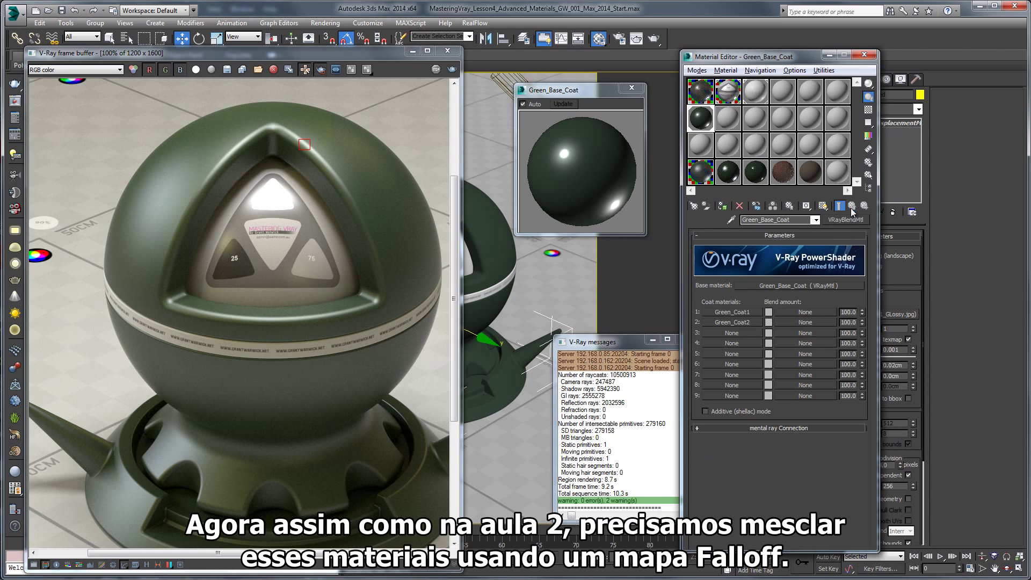
# - Add a Falloff map to coat 1's blend amount and enable the color map in its output settings
pyautogui.click(798, 312)
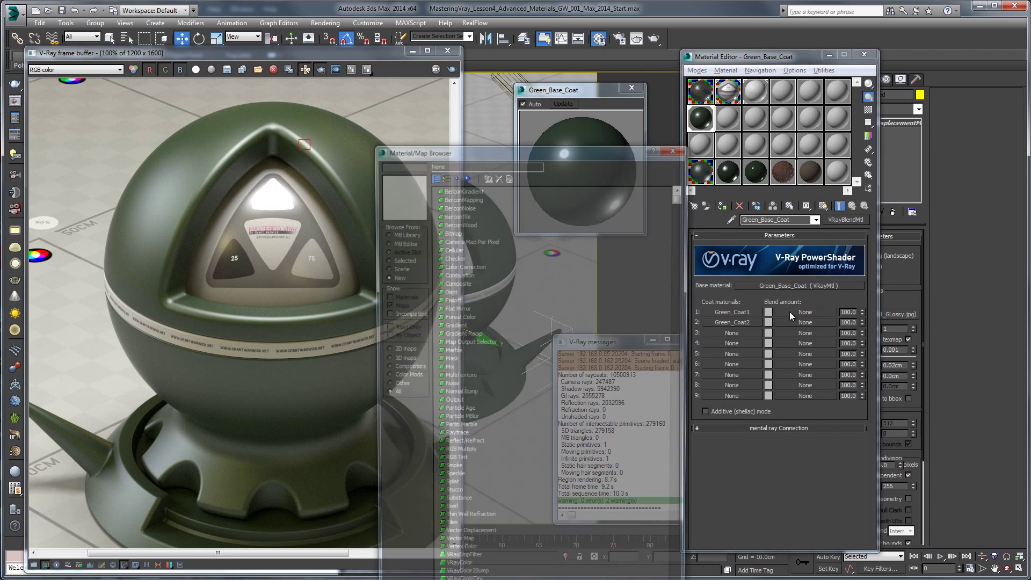
pyautogui.doubleClick(450, 300)
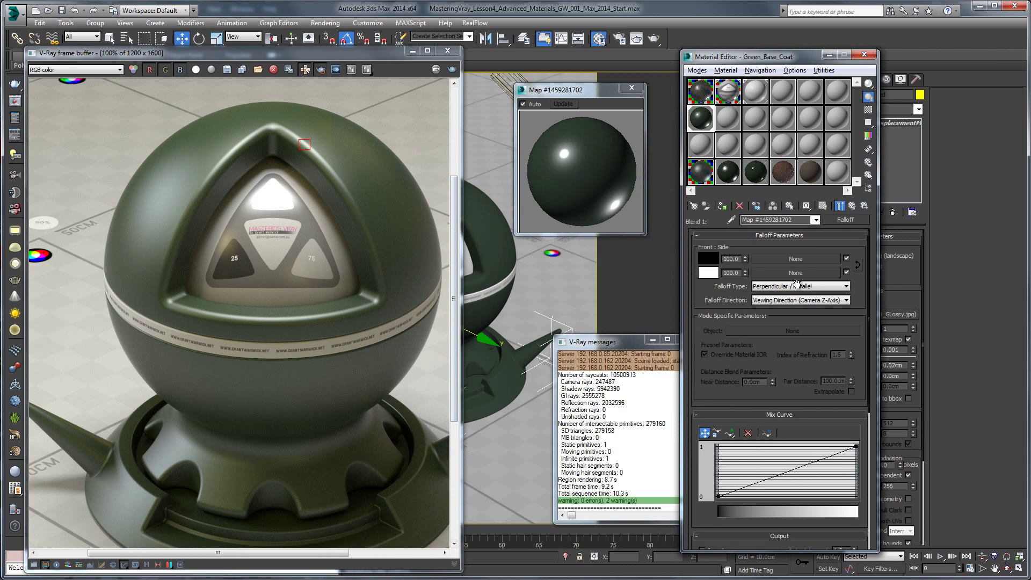
pyautogui.scroll(-1, 794, 242)
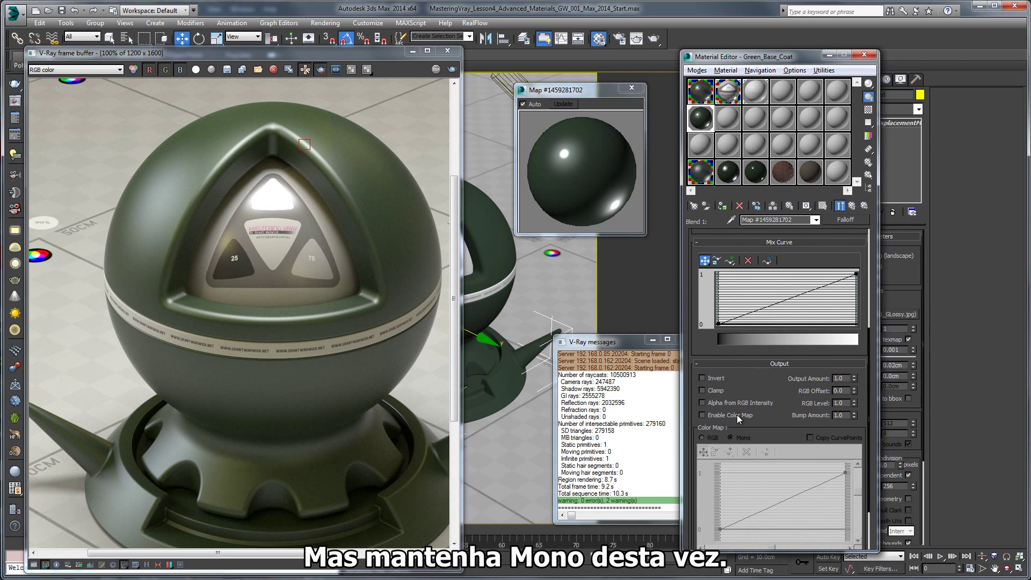
pyautogui.click(737, 414)
# - Shape the Falloff's mono color map curve with a raised start point and an added Bezier point at about 0.6, ending in a steep rise
pyautogui.scroll(-2, 754, 447)
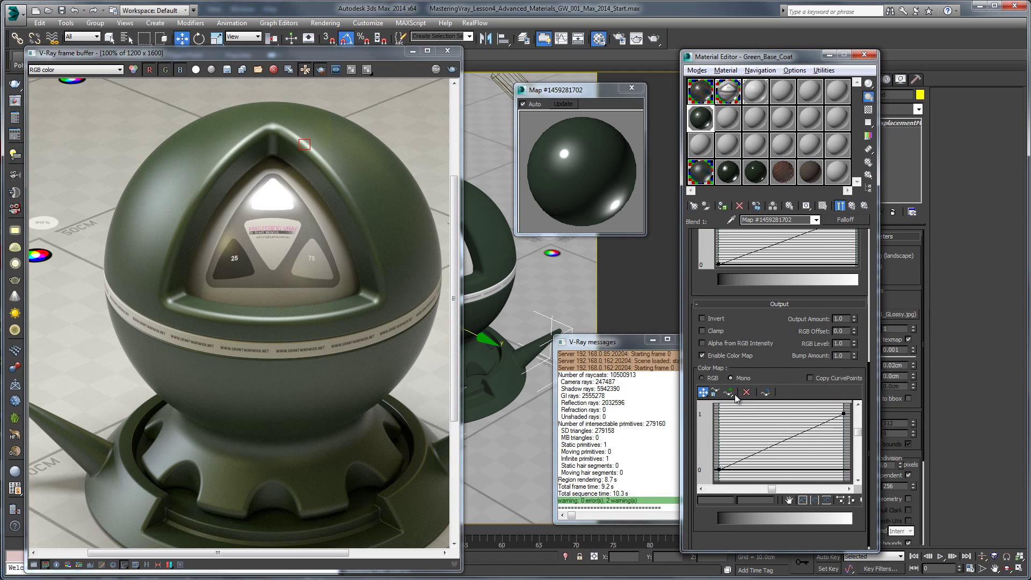
pyautogui.click(728, 391)
pyautogui.click(793, 436)
pyautogui.click(702, 392)
pyautogui.moveTo(719, 468); pyautogui.dragTo(719, 440)
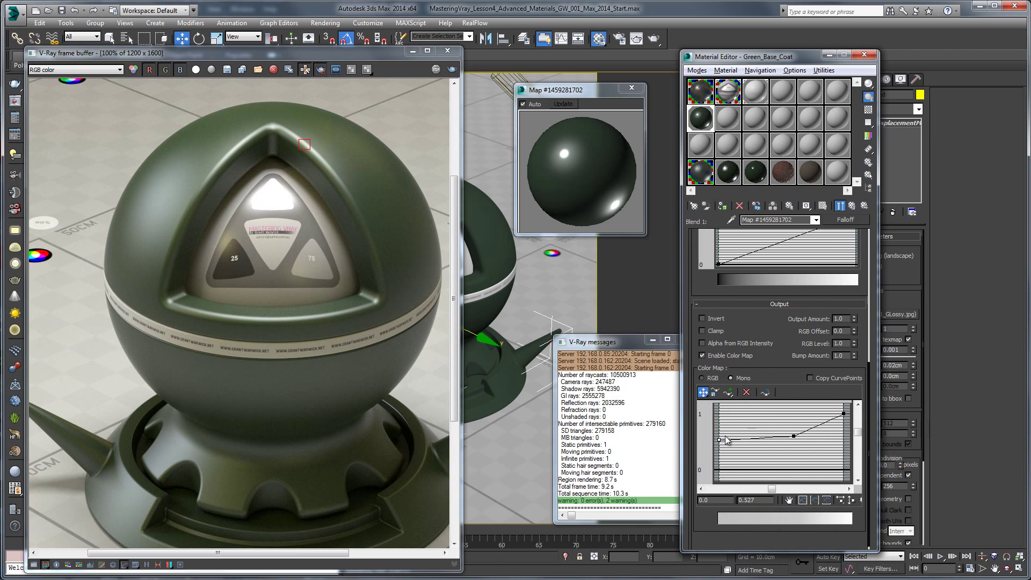
pyautogui.rightClick(794, 437)
pyautogui.click(816, 454)
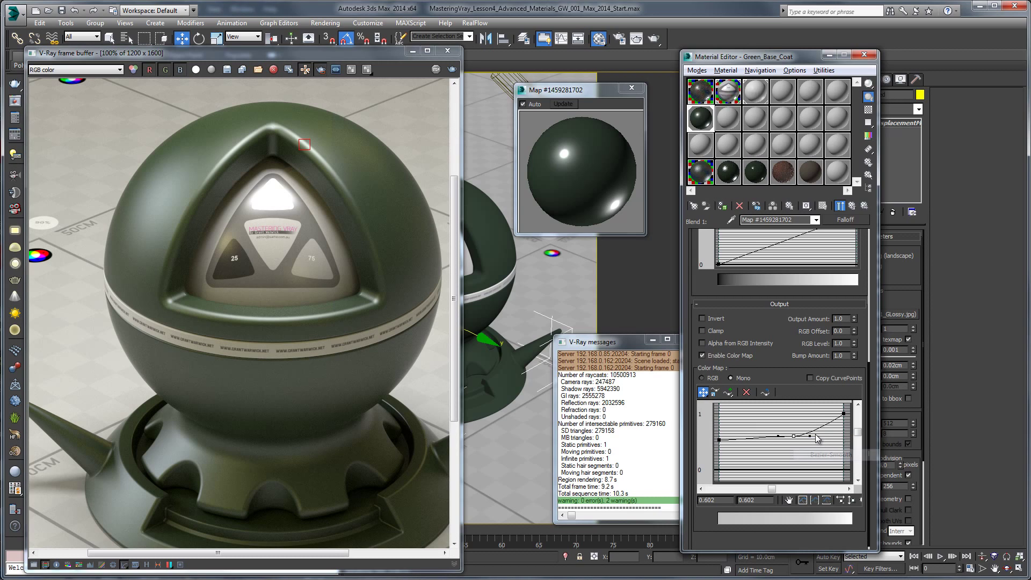
pyautogui.moveTo(807, 434)
pyautogui.mouseDown()
pyautogui.moveTo(841, 434)
pyautogui.moveTo(800, 444)
pyautogui.moveTo(797, 435)
pyautogui.mouseUp()
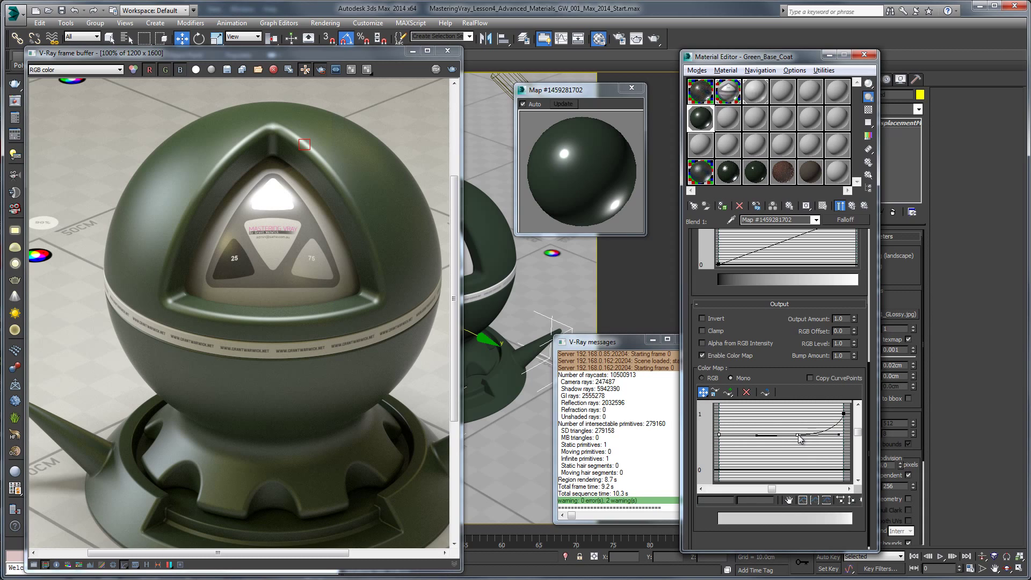
pyautogui.click(852, 205)
# - Copy coat 1's blend map, rename the map Green_Blend1, and return to the blend material
pyautogui.rightClick(808, 316)
pyautogui.click(836, 329)
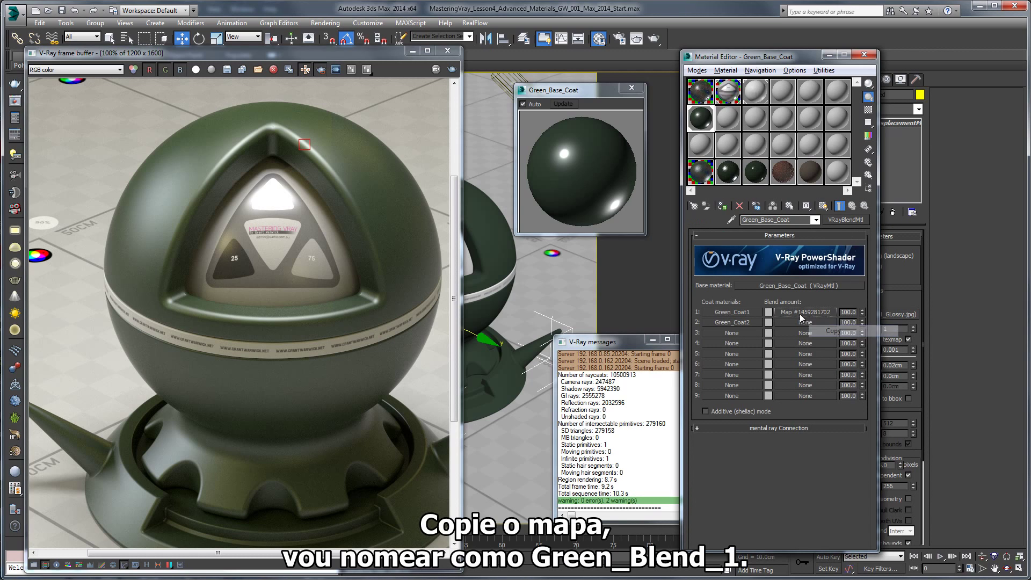
pyautogui.click(805, 312)
pyautogui.click(773, 220)
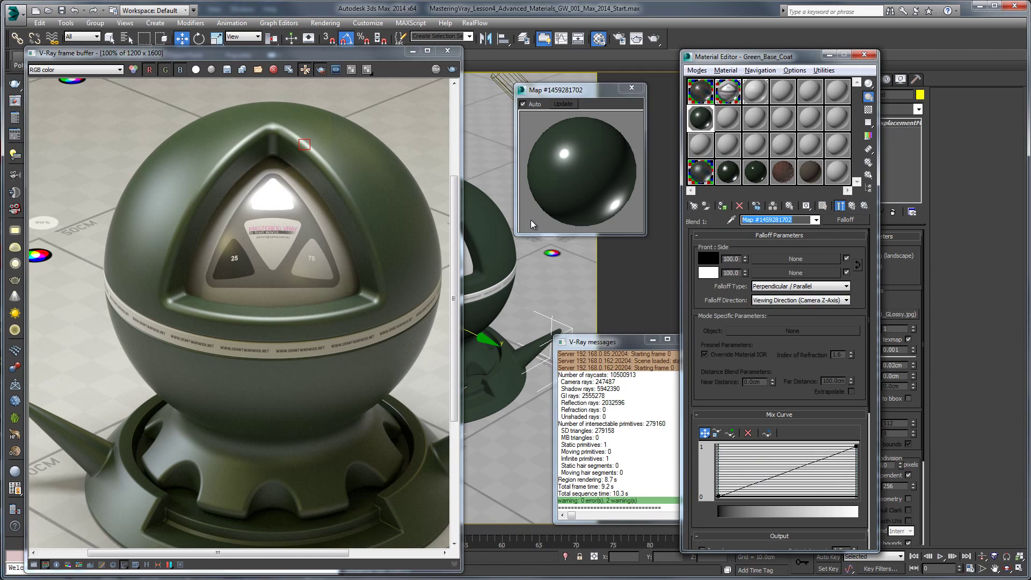
pyautogui.write('Green_Blend1')
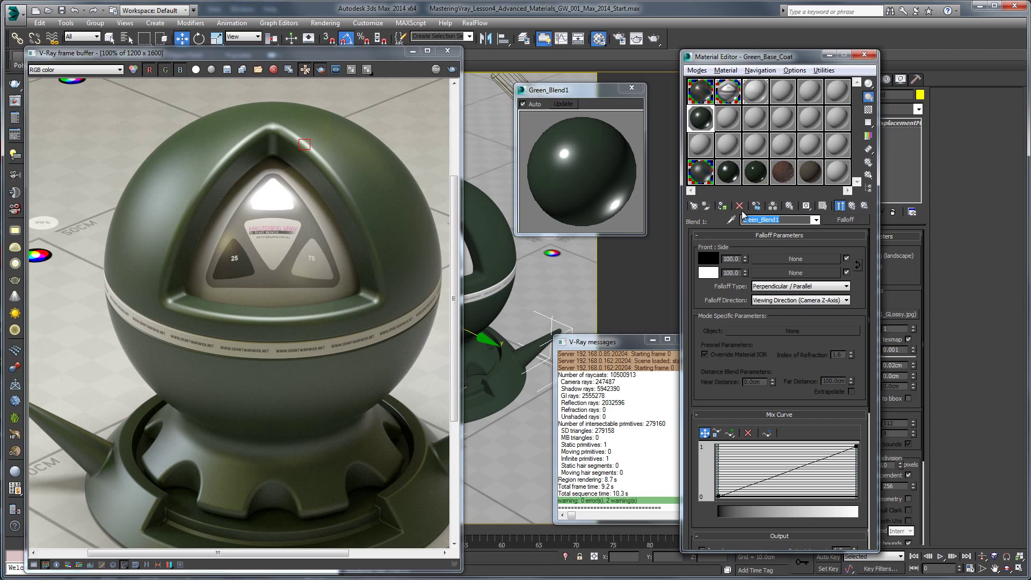
pyautogui.click(852, 205)
# - Duplicate Green_Blend1 into coat 2's blend amount as a separate copy and rename it Green_Blend2
pyautogui.moveTo(814, 314); pyautogui.dragTo(816, 321)
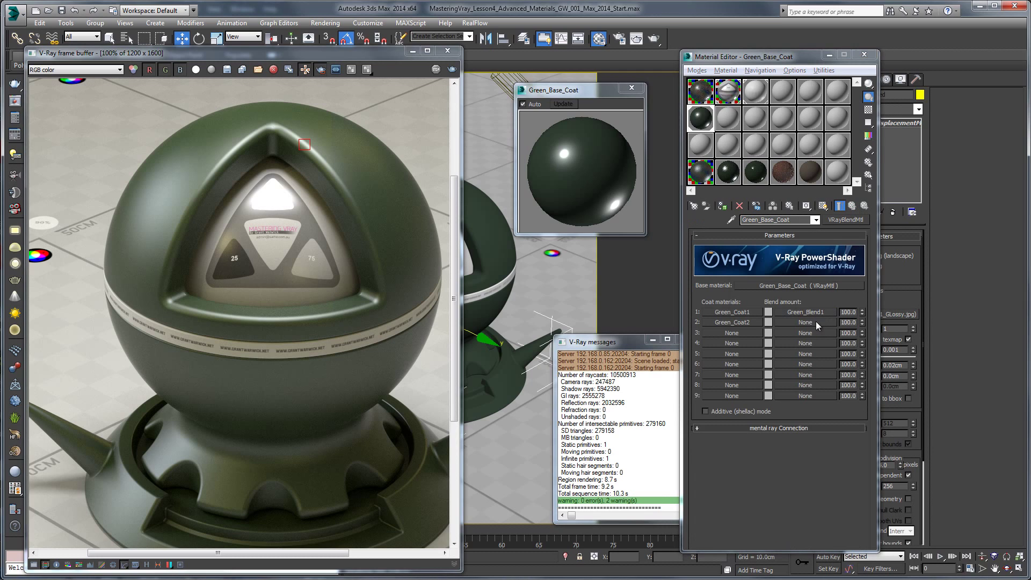
pyautogui.click(758, 333)
pyautogui.click(795, 323)
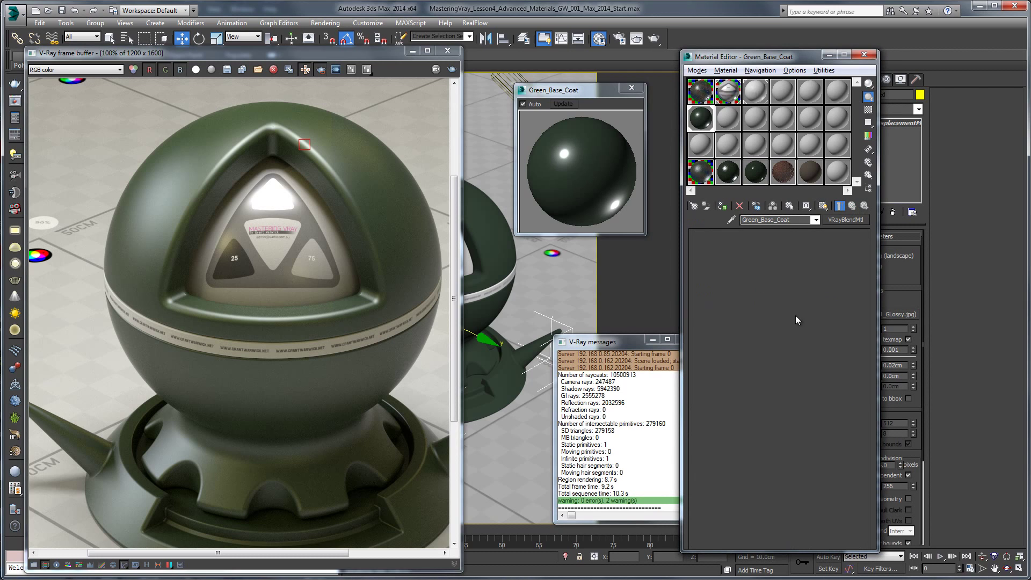
pyautogui.doubleClick(773, 220)
pyautogui.hotkey('ctrl', 'v')
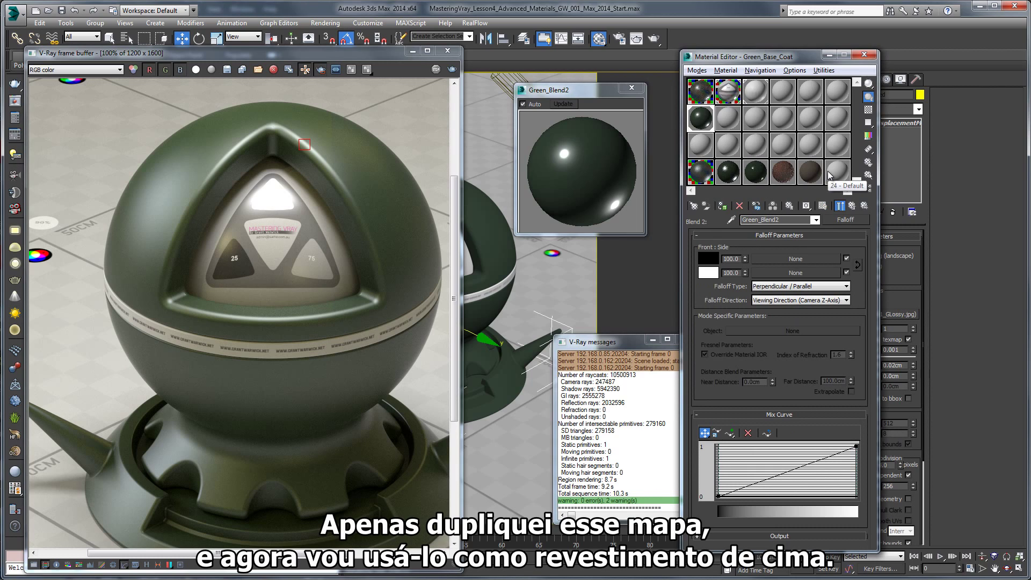
pyautogui.click(851, 206)
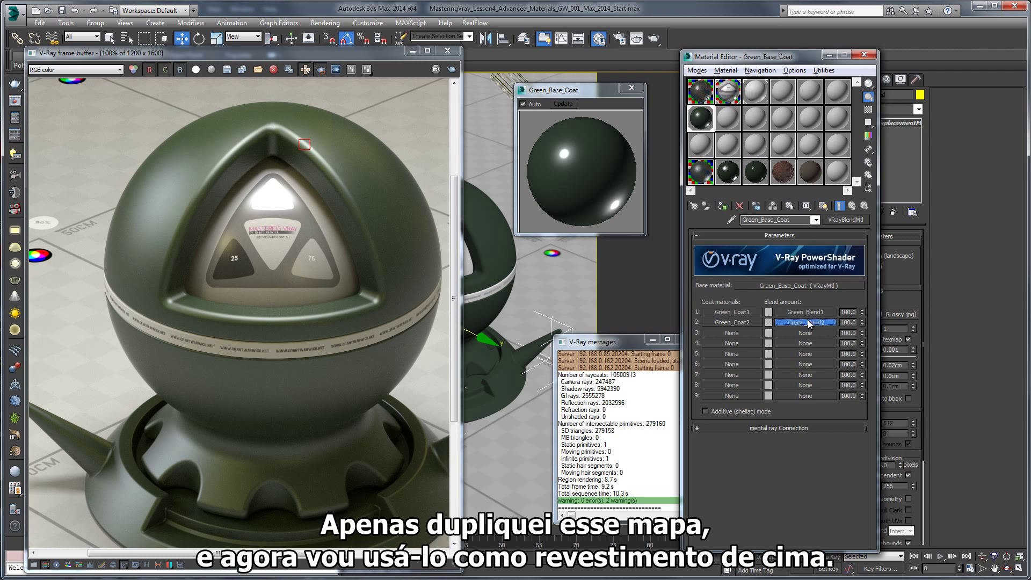
# - Lower the start and middle points of Green_Blend2's color map curve to nearly 0 and show the checkered background behind the material sample
pyautogui.click(808, 323)
pyautogui.click(766, 545)
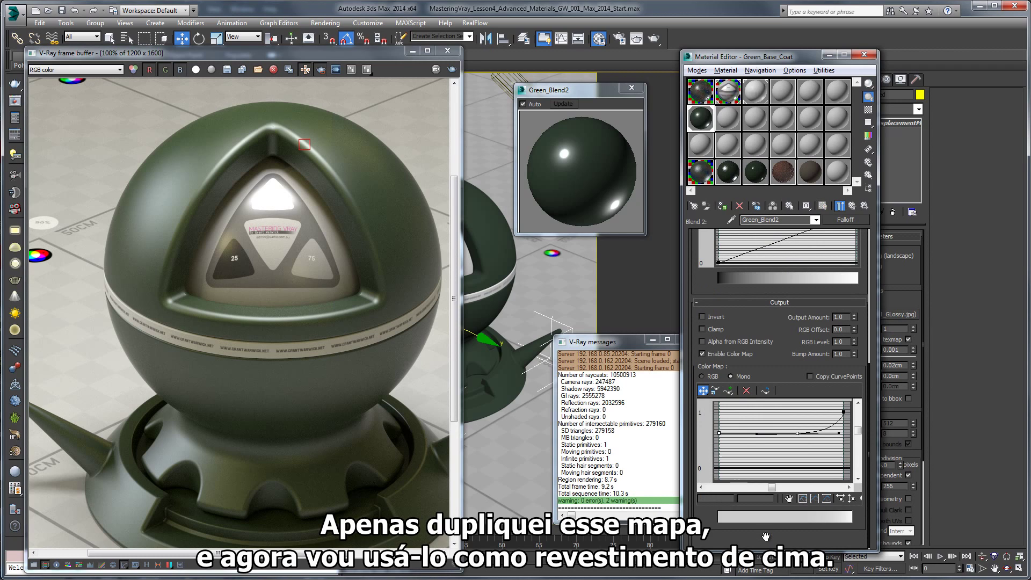
pyautogui.moveTo(798, 433); pyautogui.dragTo(808, 464)
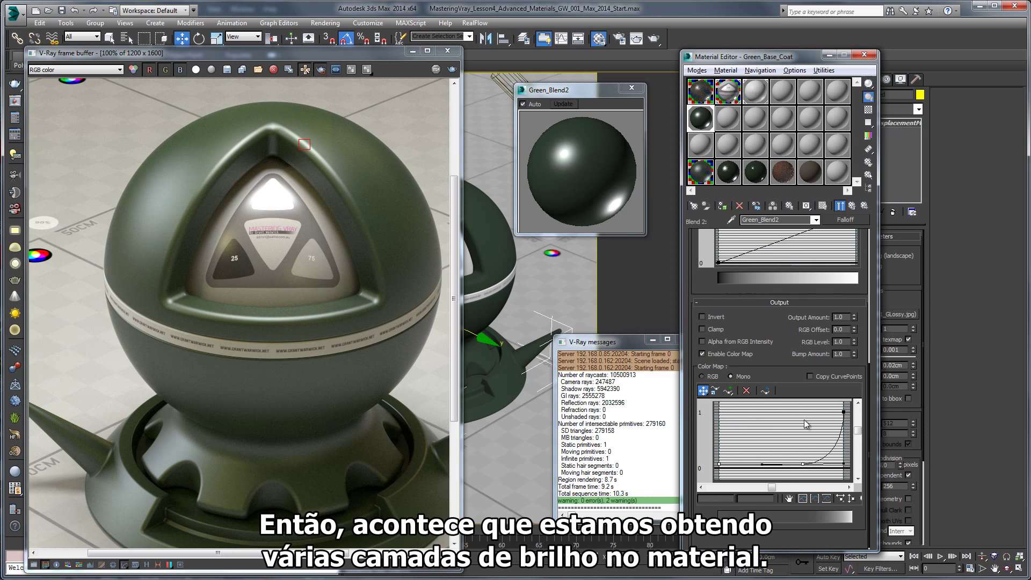
pyautogui.click(868, 110)
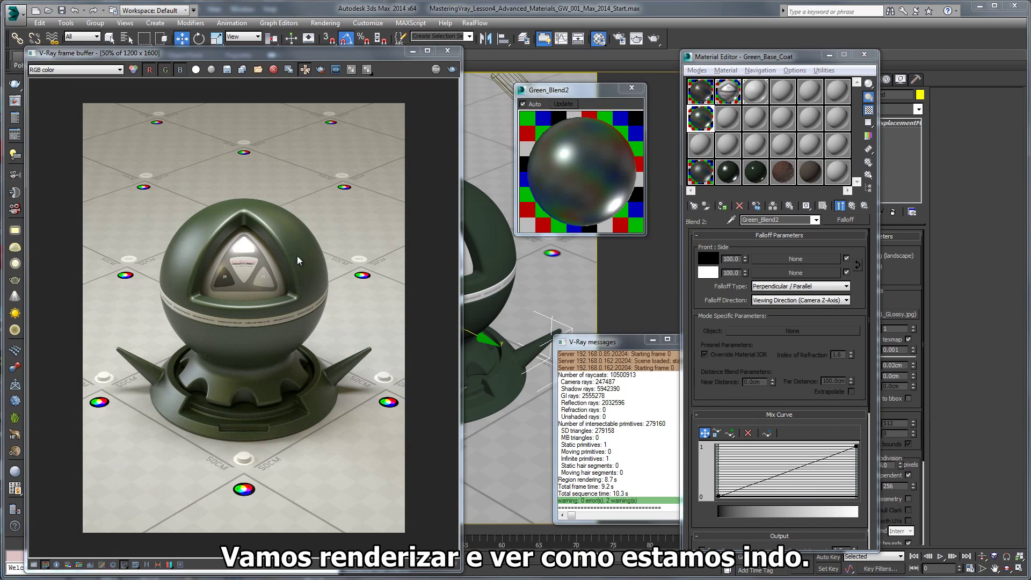
# - Render the camera view and examine the highlight on the sphere's upper-left side up close
pyautogui.click(652, 39)
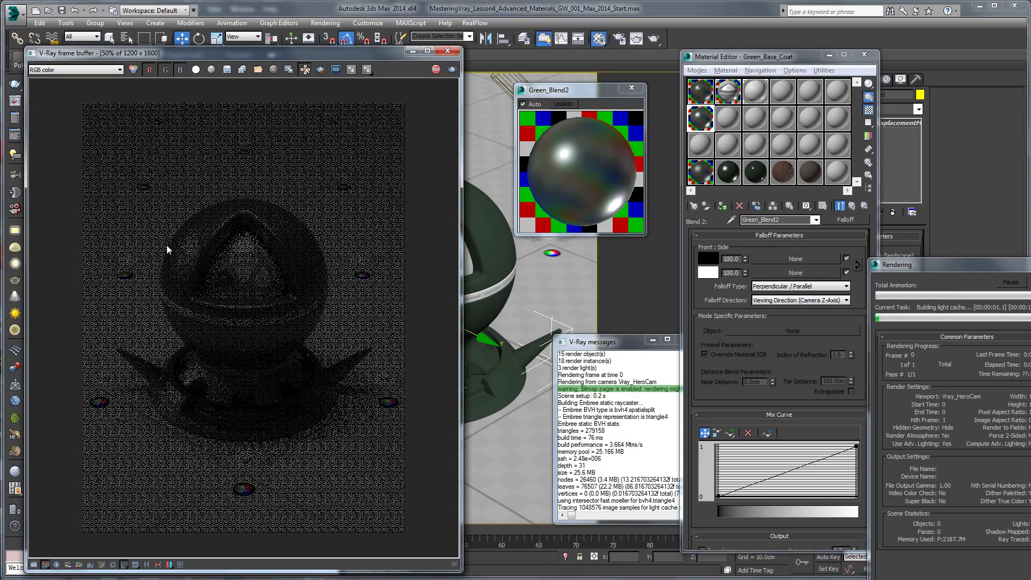
pyautogui.doubleClick(201, 245)
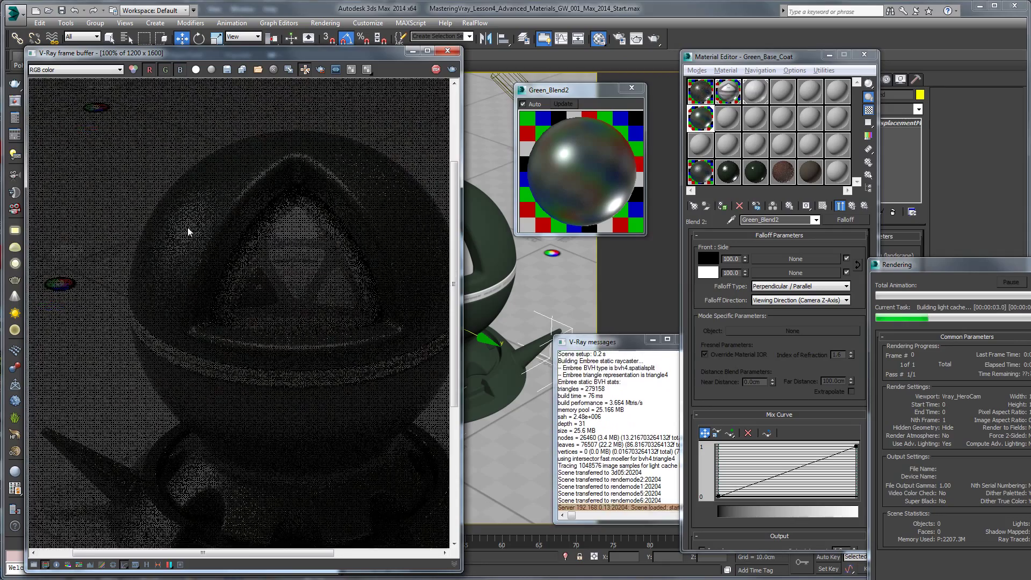
pyautogui.moveTo(188, 231); pyautogui.dragTo(192, 191, button='middle')
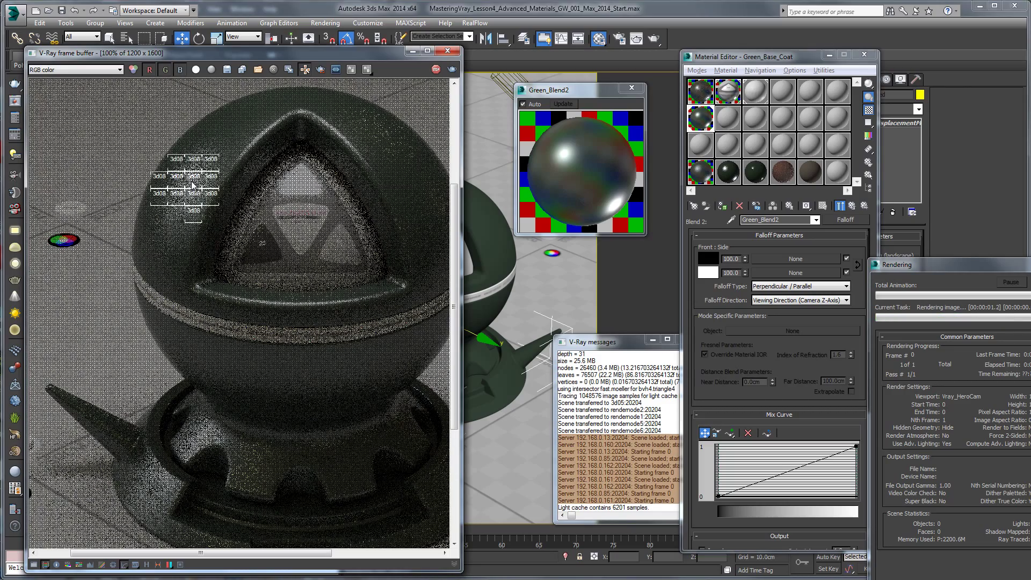
pyautogui.scroll(1, 270, 227)
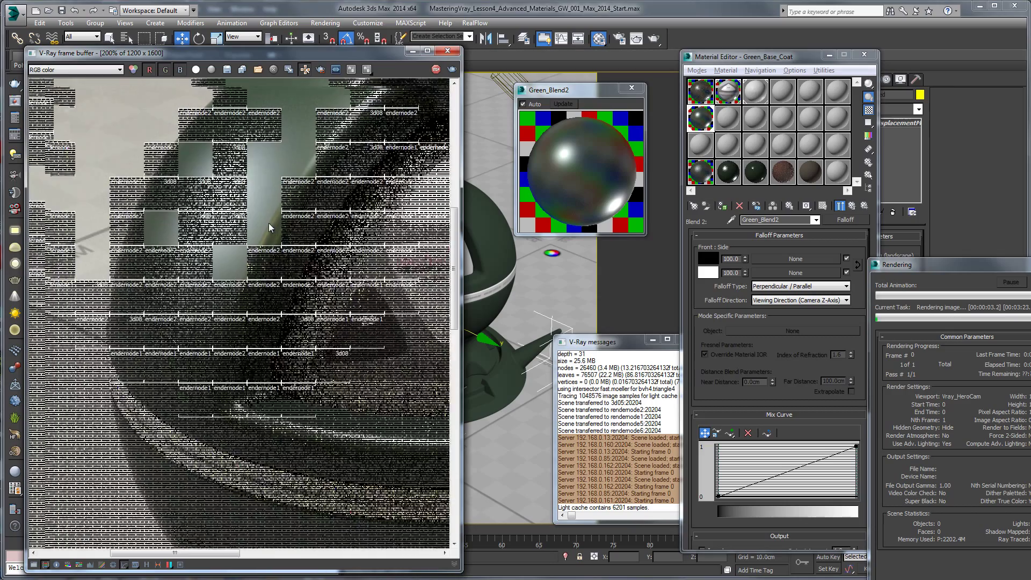
pyautogui.scroll(1, 299, 227)
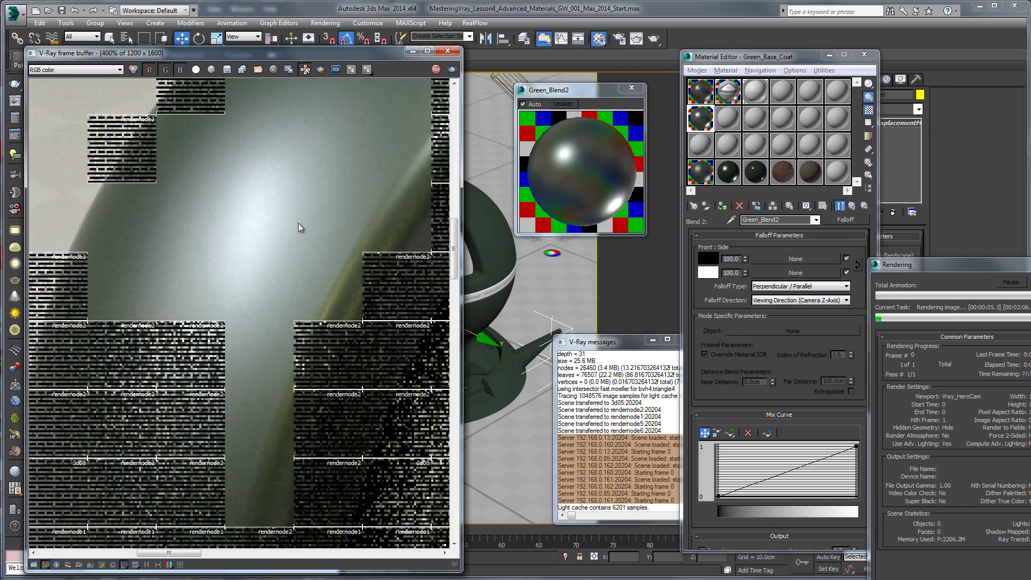
pyautogui.scroll(-1, 298, 223)
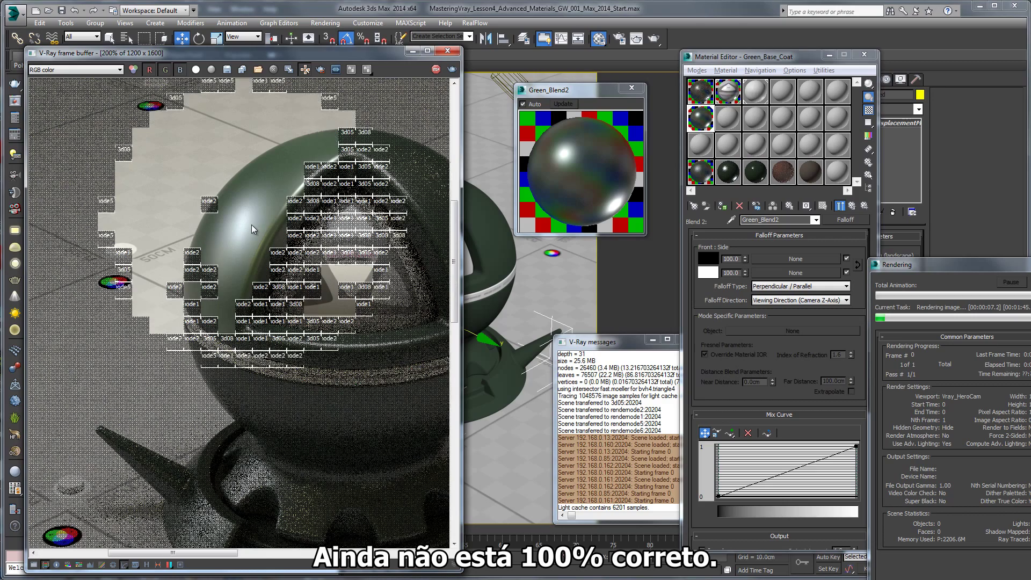
pyautogui.scroll(1, 251, 224)
pyautogui.moveTo(259, 221); pyautogui.dragTo(233, 236, button='middle')
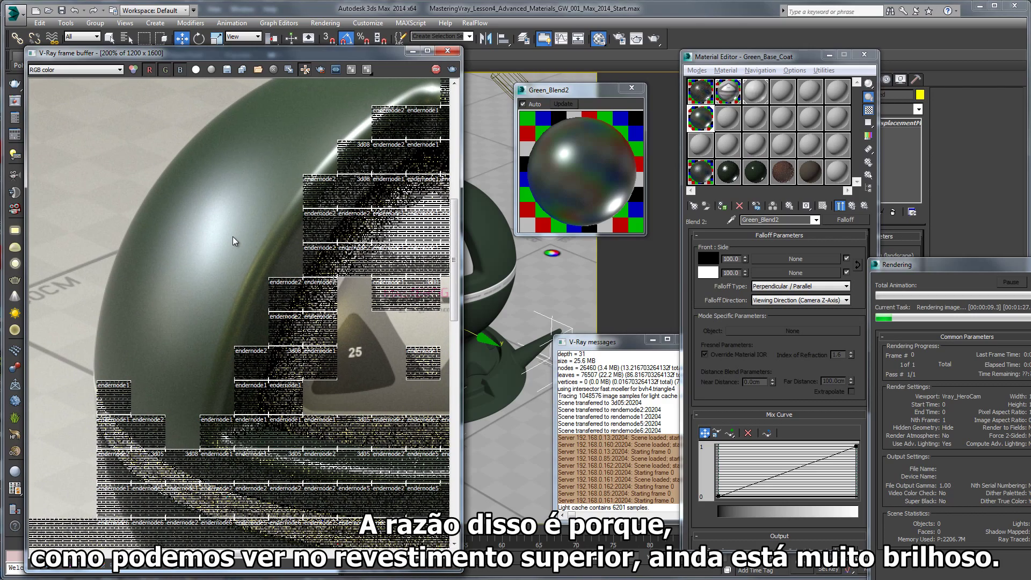
pyautogui.scroll(-1, 235, 237)
pyautogui.scroll(1, 231, 227)
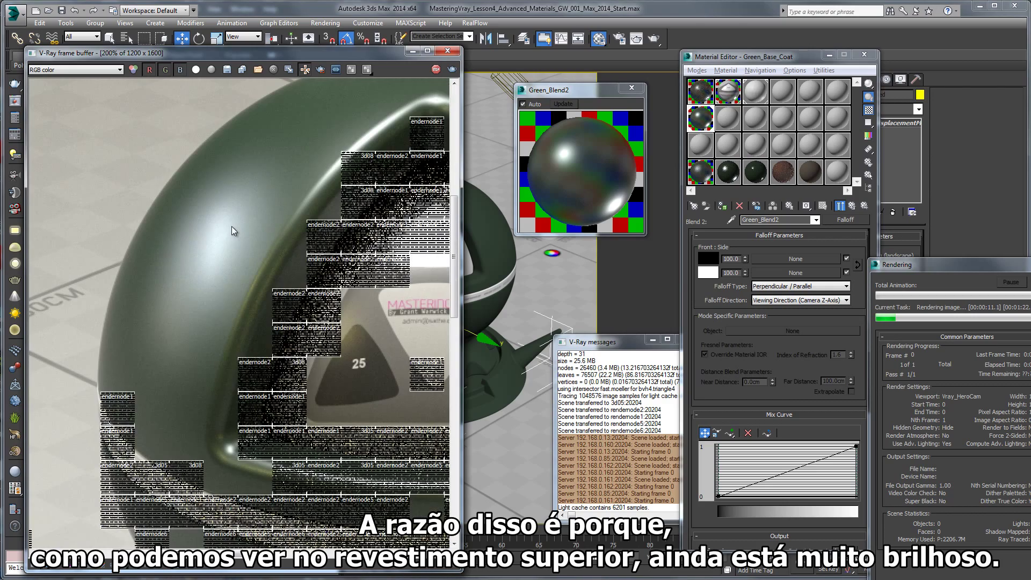
# - Cancel the running render and raise Green_Coat2's reflection glossiness to 0.98, returning to the blend material
pyautogui.scroll(1, 221, 242)
pyautogui.scroll(-1, 246, 183)
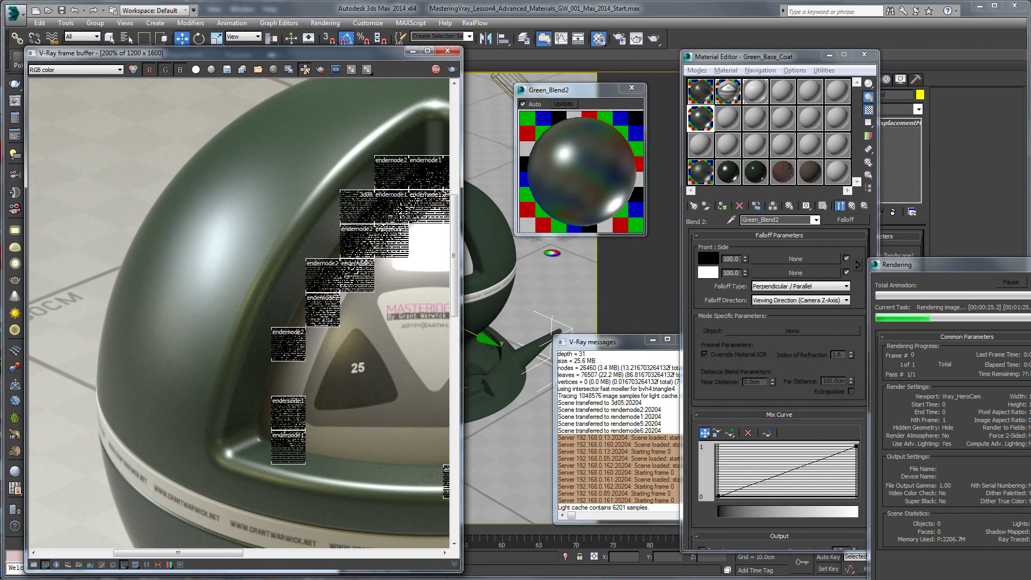
pyautogui.press('Escape')
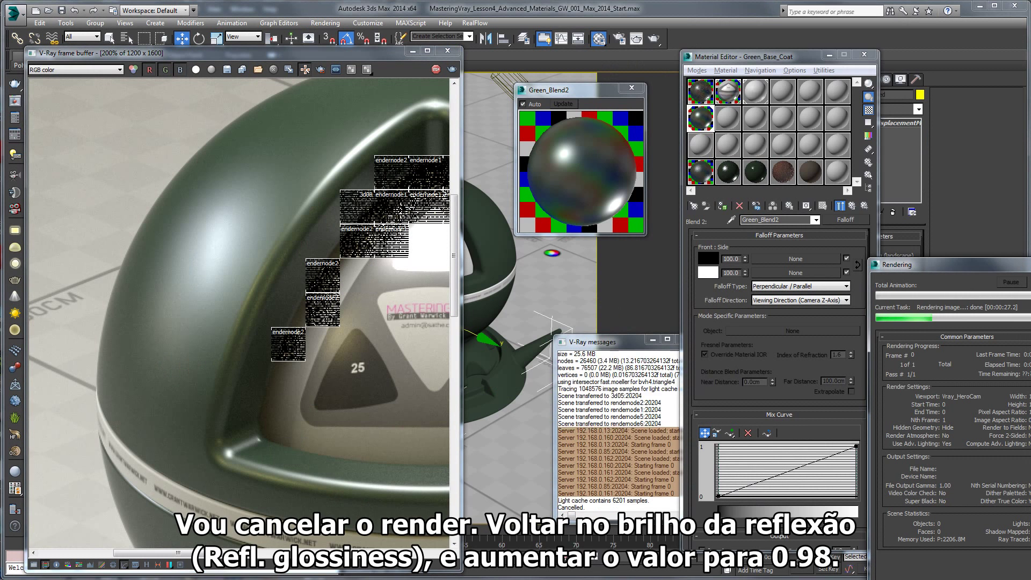
pyautogui.click(852, 208)
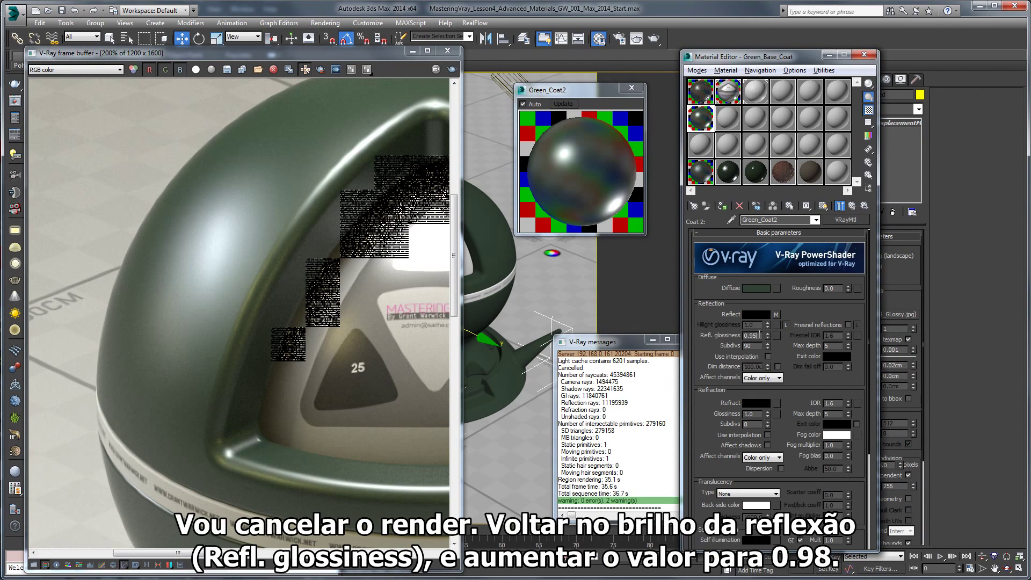
pyautogui.doubleClick(752, 335)
pyautogui.write('0.98')
pyautogui.press('Return')
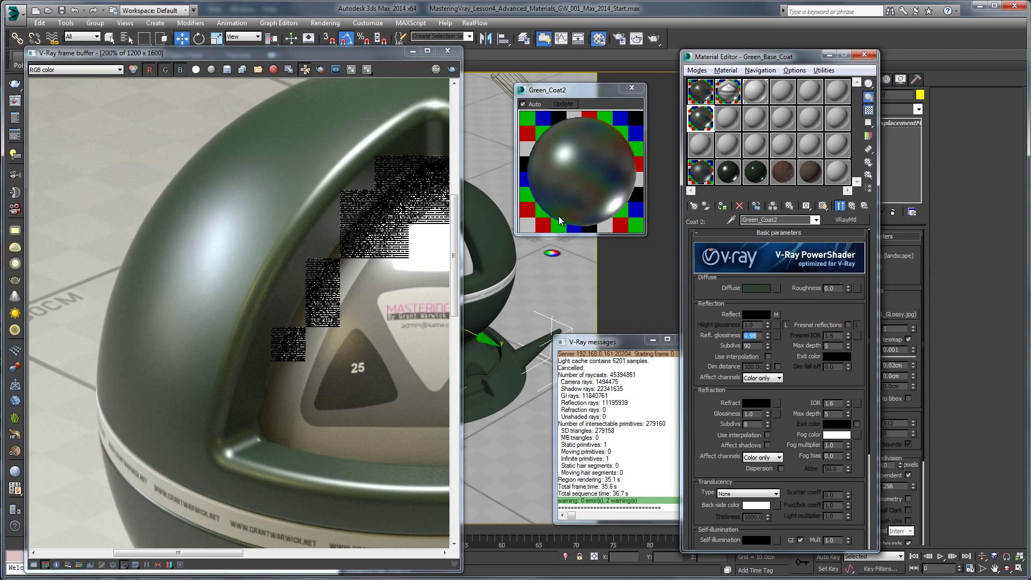
pyautogui.click(852, 209)
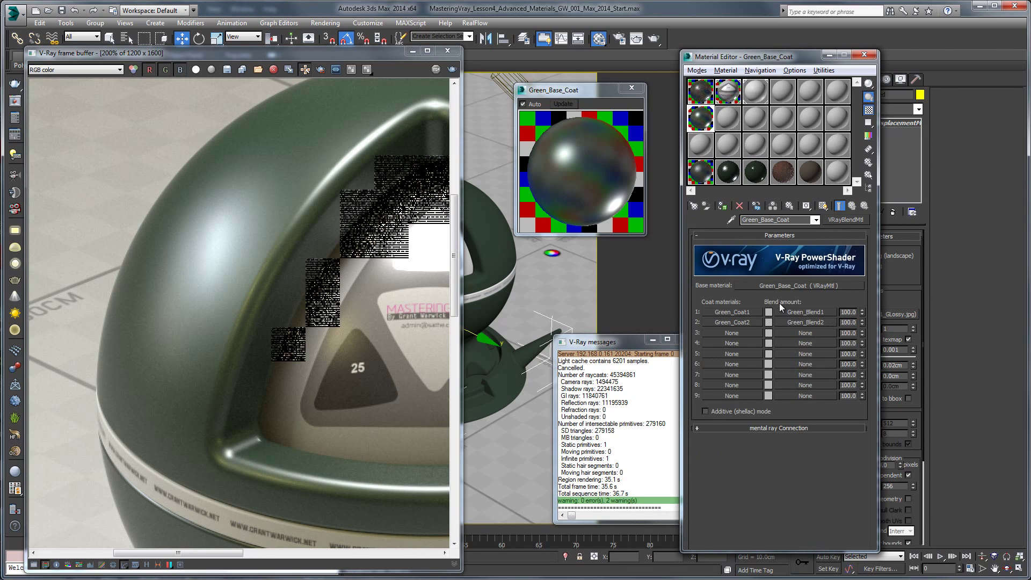
# - Set Green_Coat1's reflection glossiness to 0.86 and return to the blend material
pyautogui.click(748, 310)
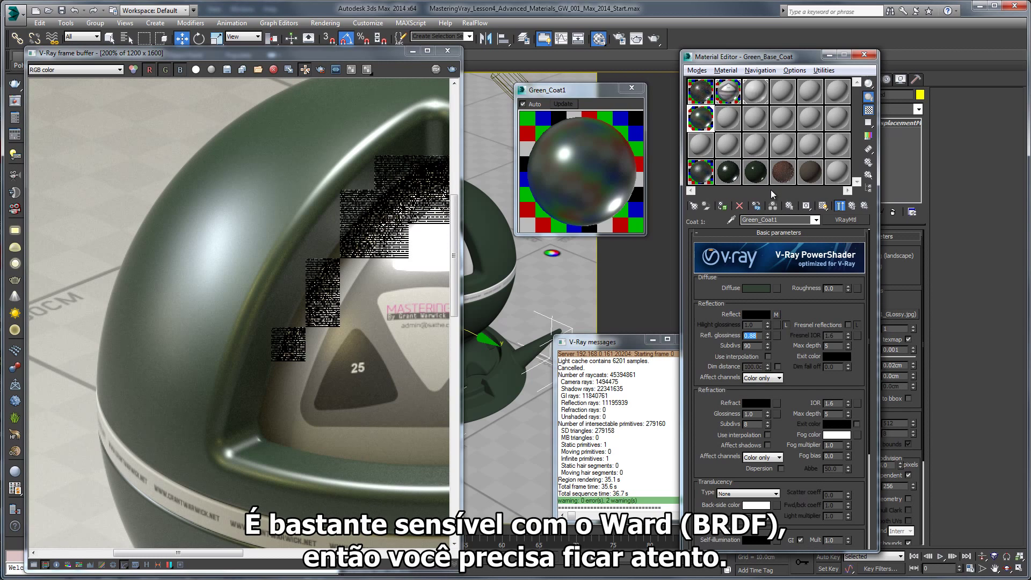
pyautogui.write('0.86')
pyautogui.press('Return')
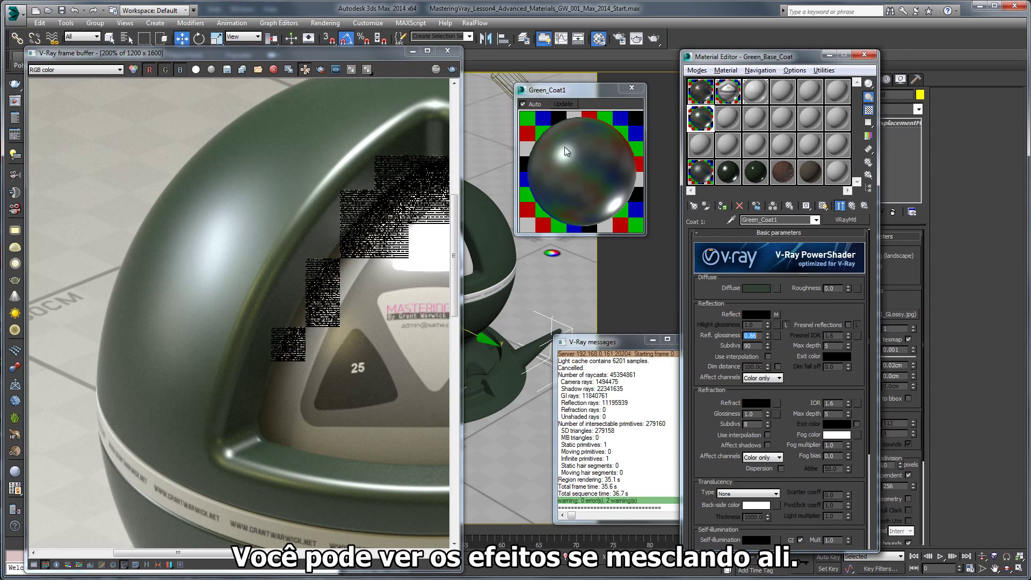
pyautogui.click(853, 206)
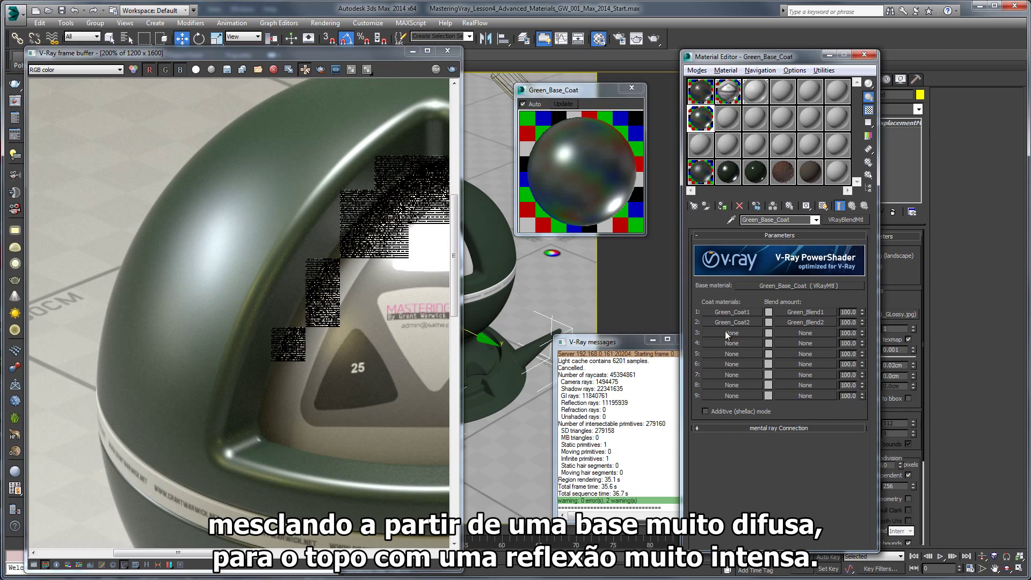
# - Move the middle point of Green_Blend1's color map curve to about 0.669, 0.64 and leave the map
pyautogui.click(805, 313)
pyautogui.scroll(-7, 799, 361)
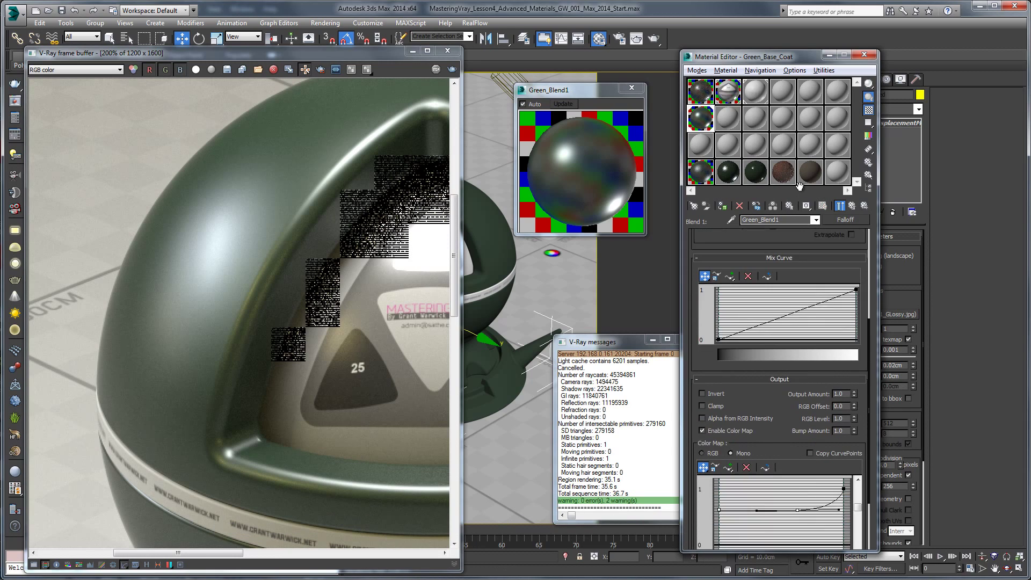
pyautogui.scroll(-2, 792, 416)
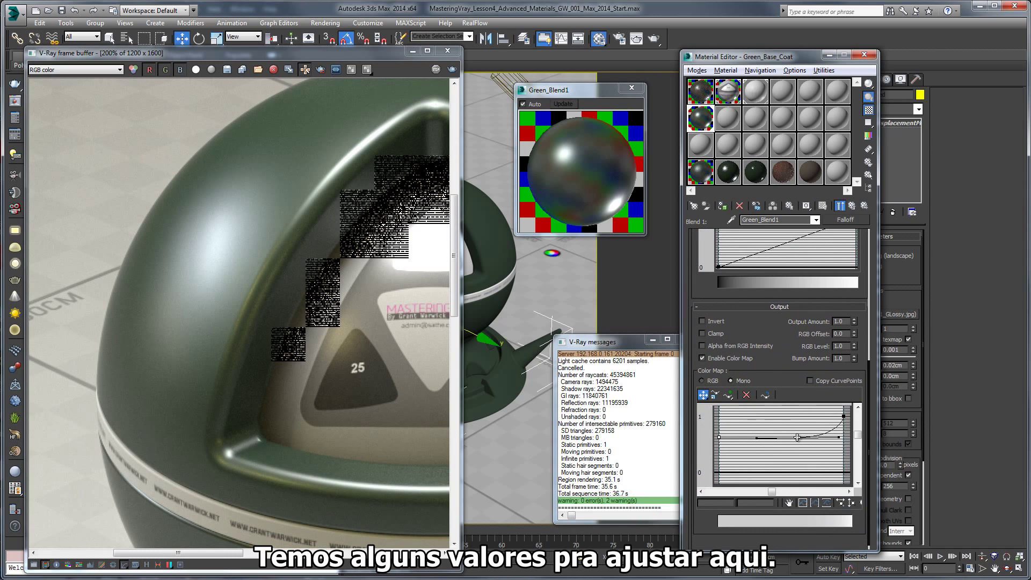
pyautogui.moveTo(797, 438)
pyautogui.mouseDown()
pyautogui.moveTo(804, 451)
pyautogui.moveTo(797, 439)
pyautogui.moveTo(758, 439)
pyautogui.moveTo(803, 436)
pyautogui.mouseUp()
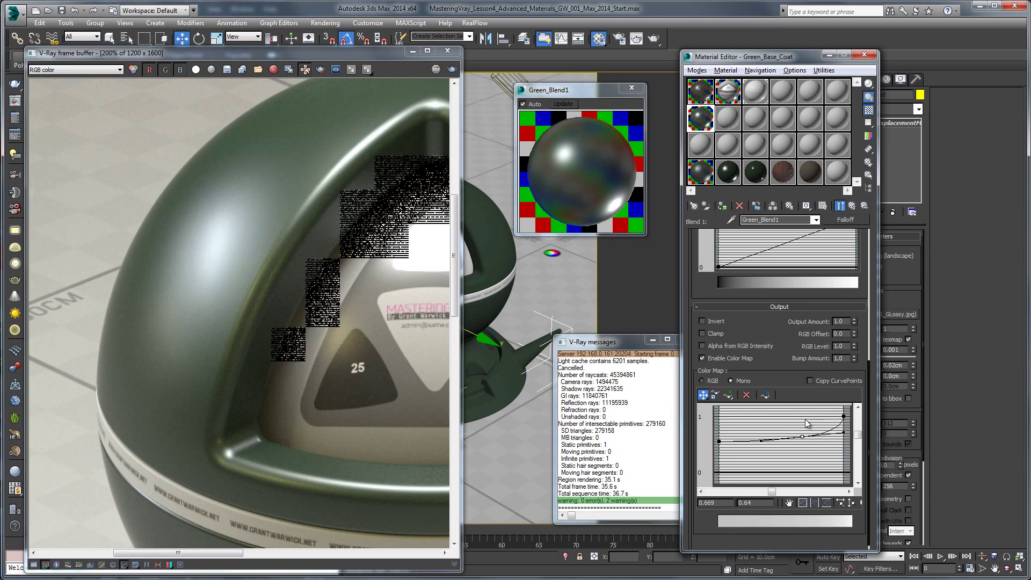
pyautogui.click(807, 422)
pyautogui.click(850, 206)
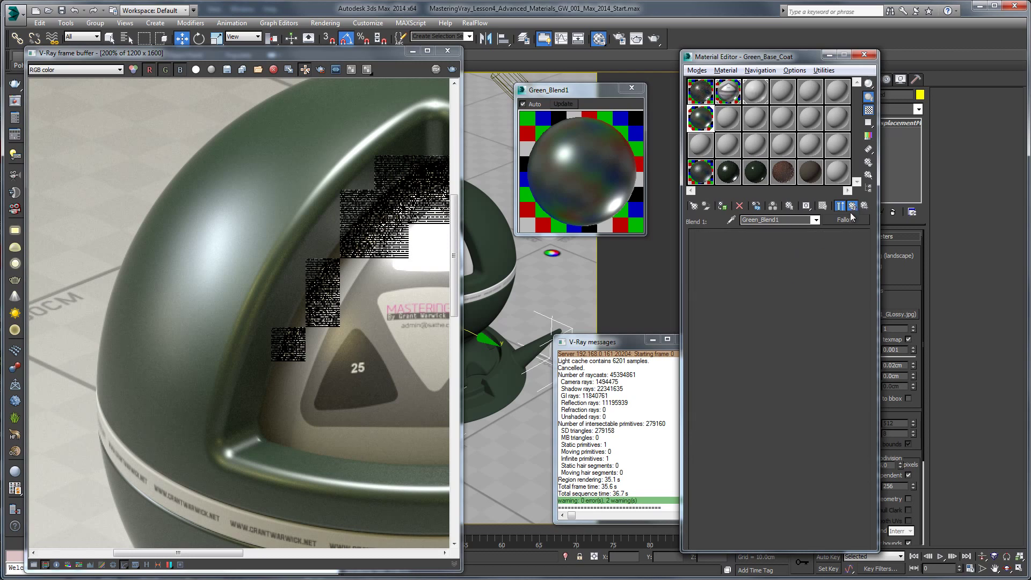
# - Raise the middle point of Green_Blend2's color map curve to about 0.66, 0.189 and return to the blend material
pyautogui.click(804, 339)
pyautogui.scroll(-5, 707, 488)
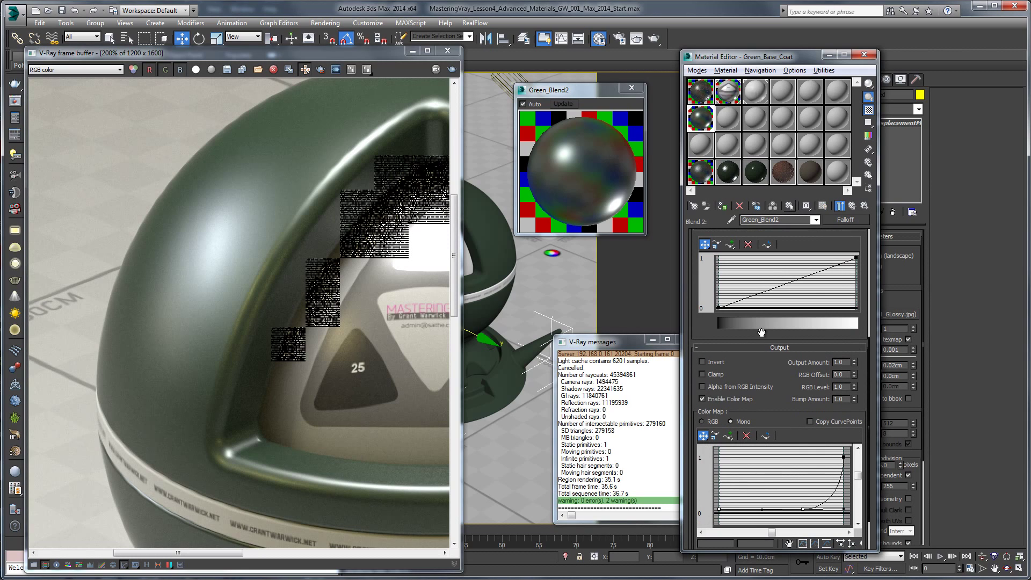
pyautogui.moveTo(804, 509)
pyautogui.mouseDown()
pyautogui.moveTo(840, 489)
pyautogui.moveTo(840, 504)
pyautogui.moveTo(800, 502)
pyautogui.mouseUp()
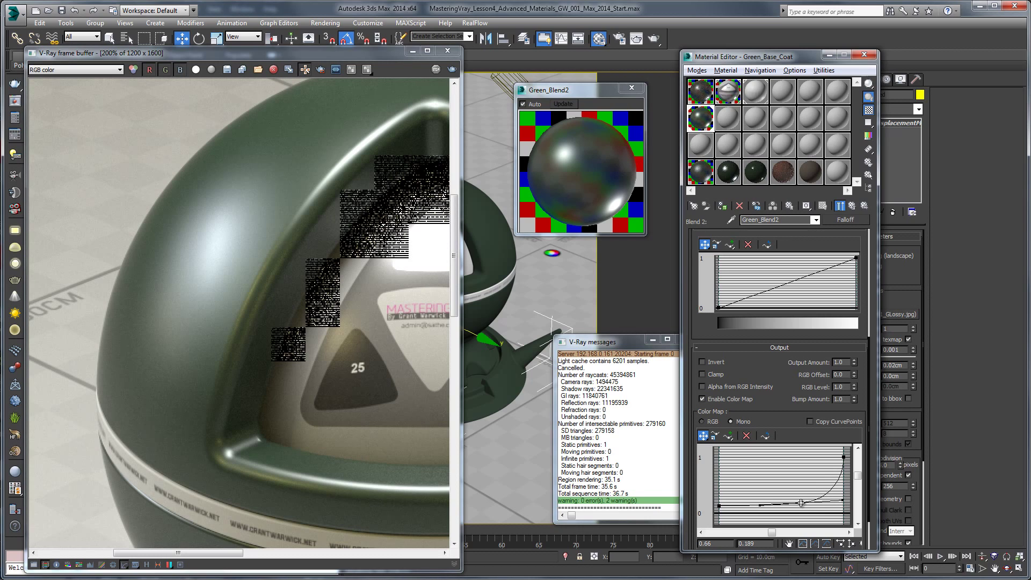
pyautogui.click(852, 207)
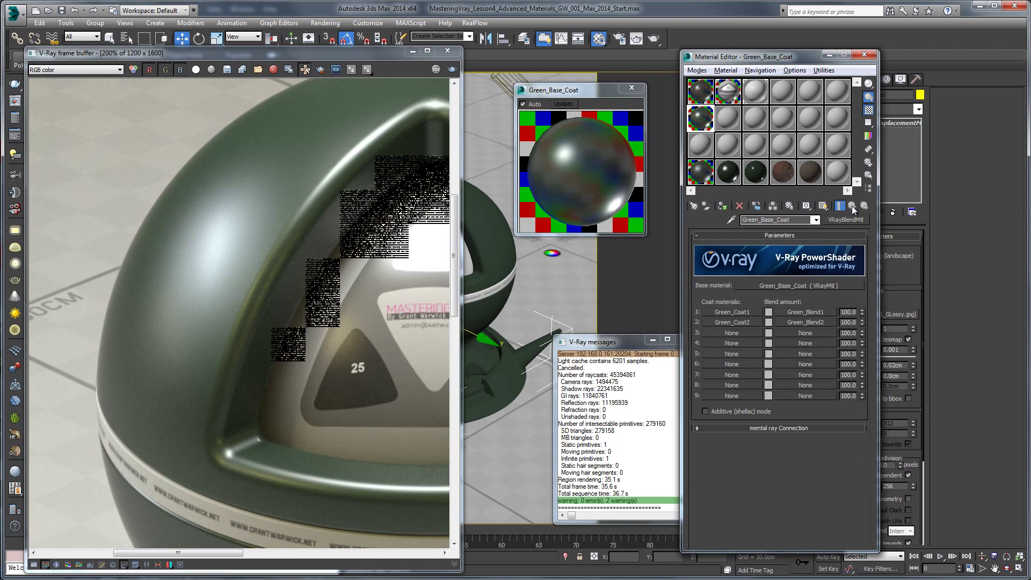
# - Render the camera view again and examine the sphere's upper-left highlight up close and at full view before cancelling
pyautogui.click(339, 223)
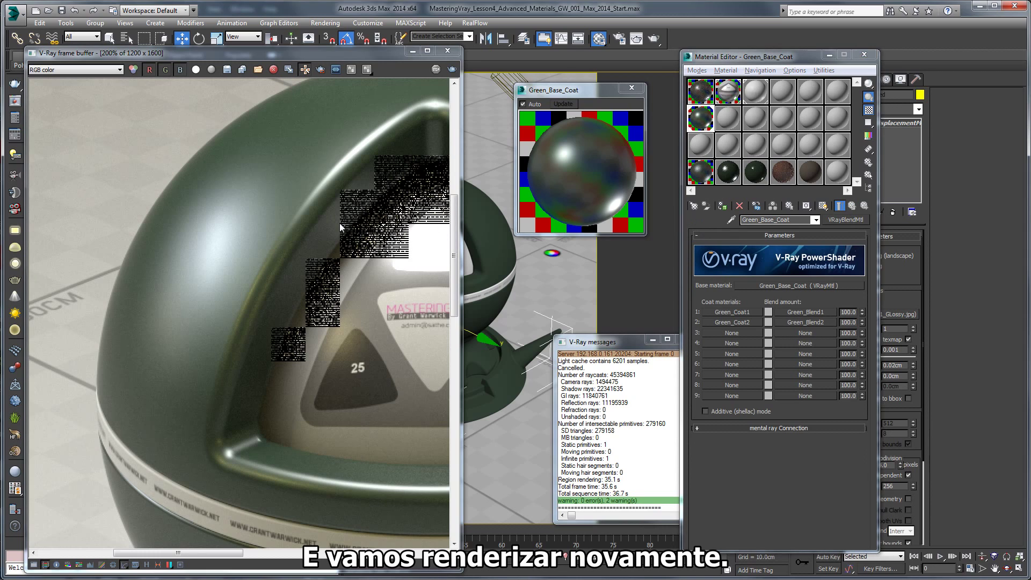
pyautogui.scroll(-1, 251, 224)
pyautogui.click(654, 38)
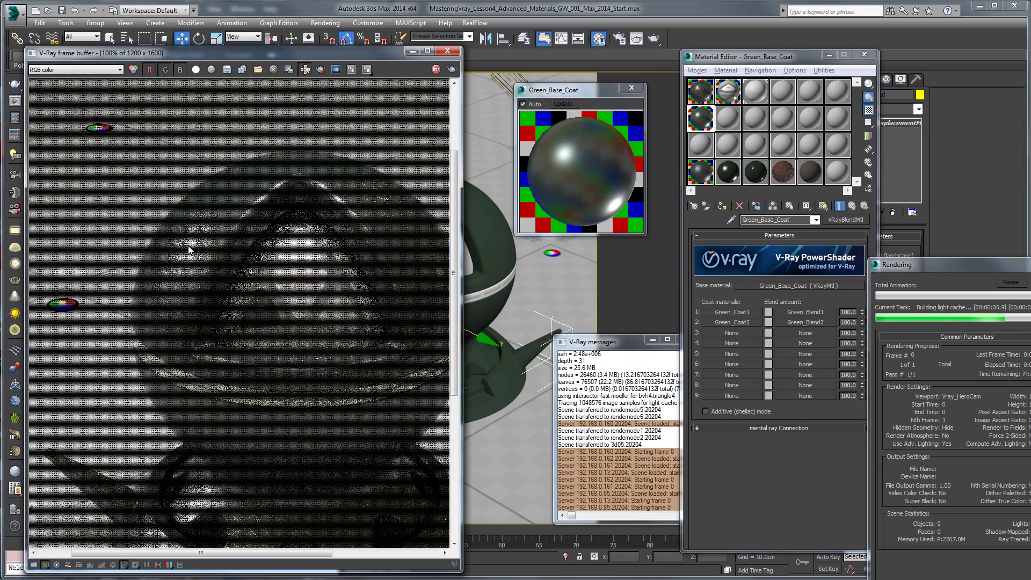
pyautogui.scroll(1, 189, 249)
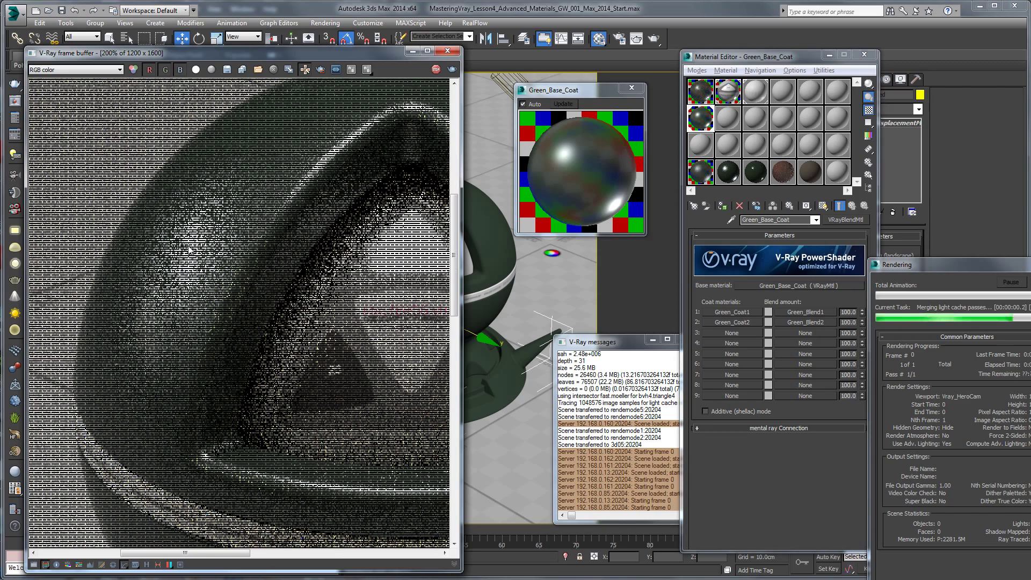
pyautogui.scroll(1, 188, 248)
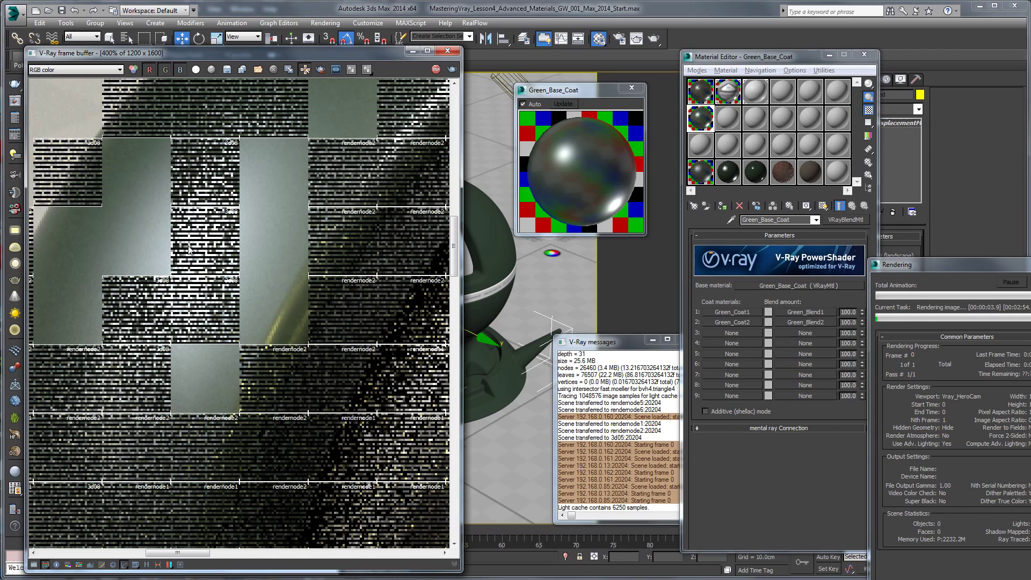
pyautogui.scroll(-1, 188, 248)
pyautogui.scroll(1, 197, 237)
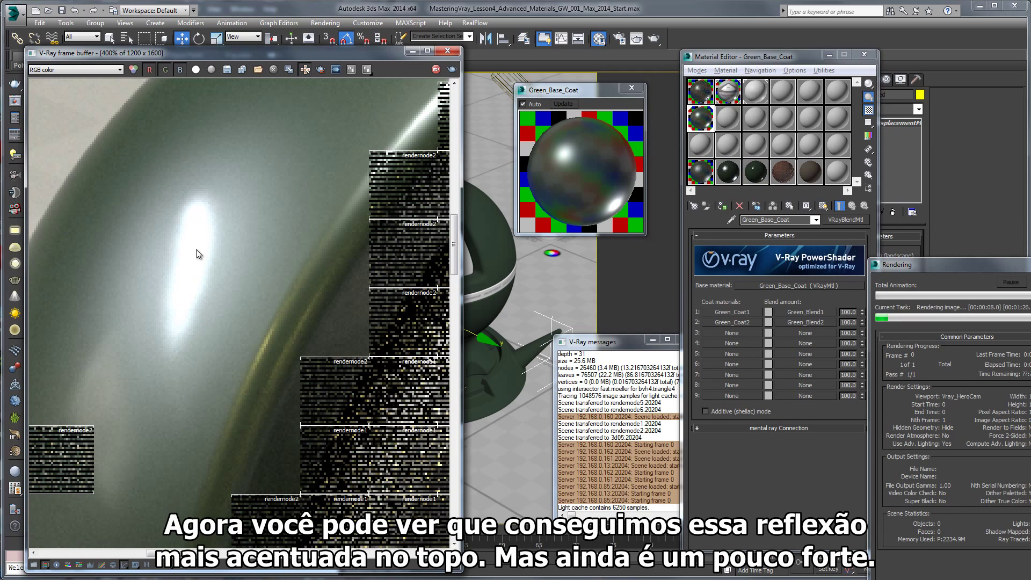
pyautogui.scroll(-1, 195, 249)
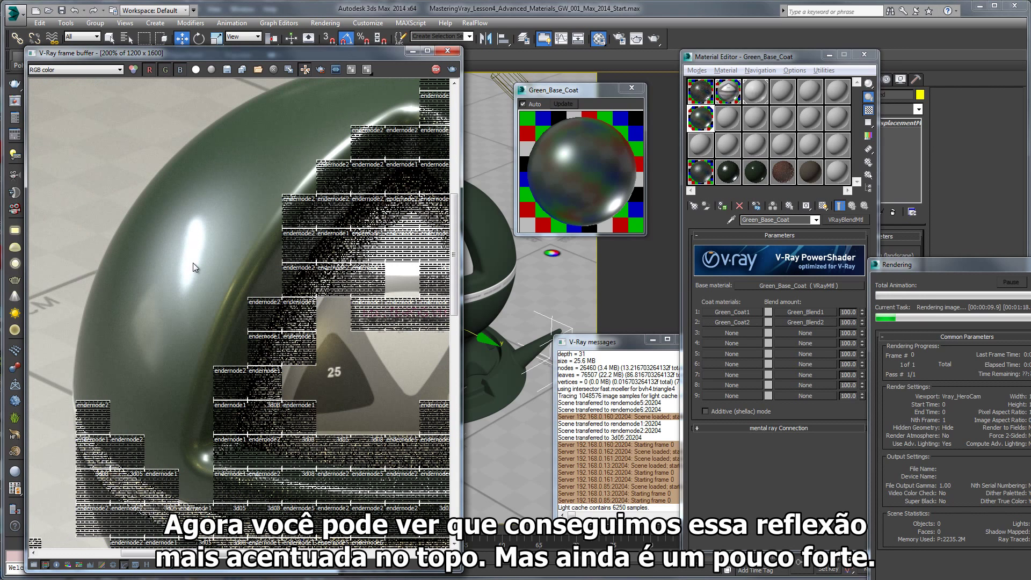
pyautogui.scroll(-1, 193, 266)
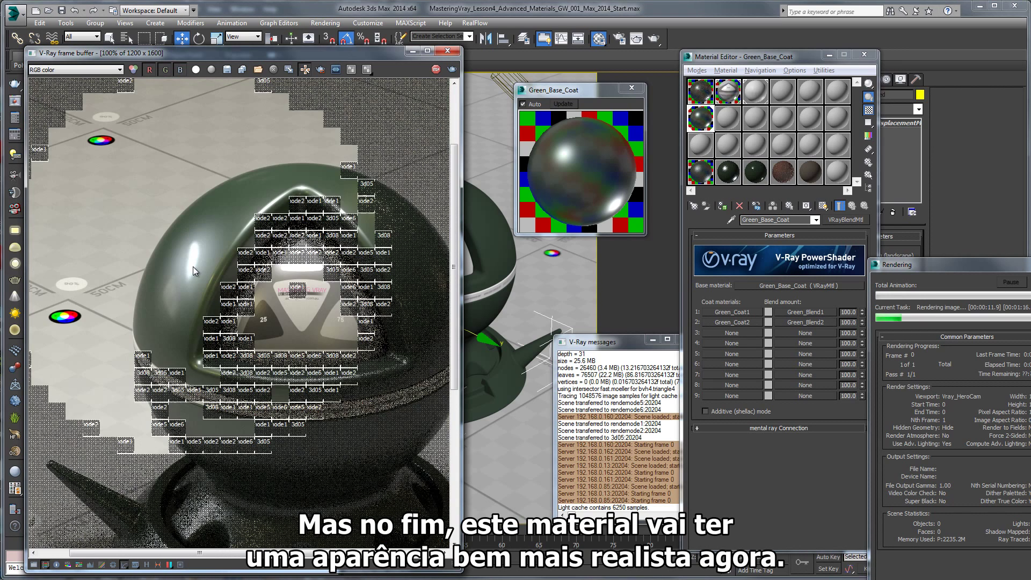
pyautogui.moveTo(201, 292); pyautogui.dragTo(199, 250, button='middle')
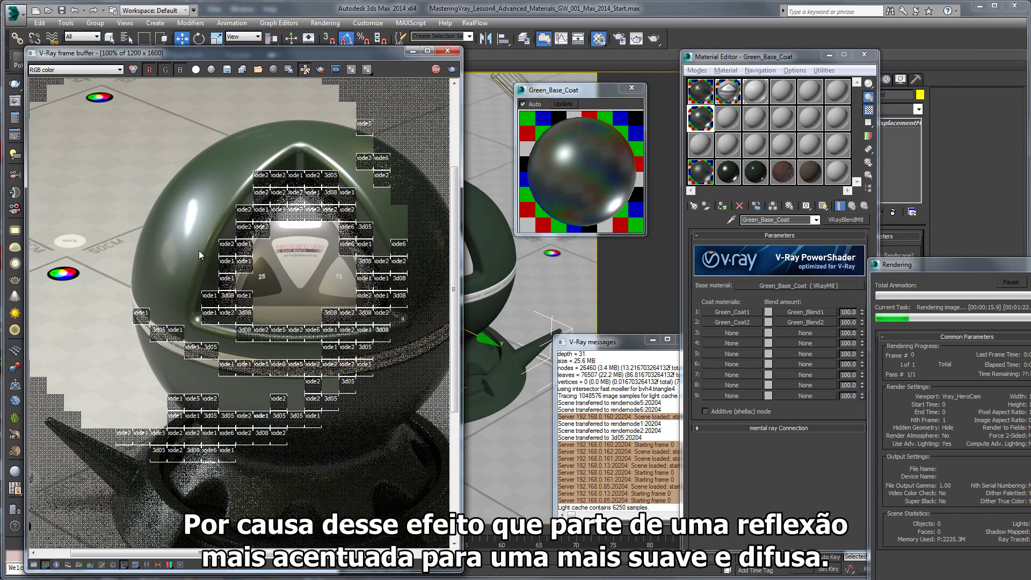
pyautogui.scroll(2, 192, 198)
pyautogui.moveTo(201, 201); pyautogui.dragTo(139, 368, button='middle')
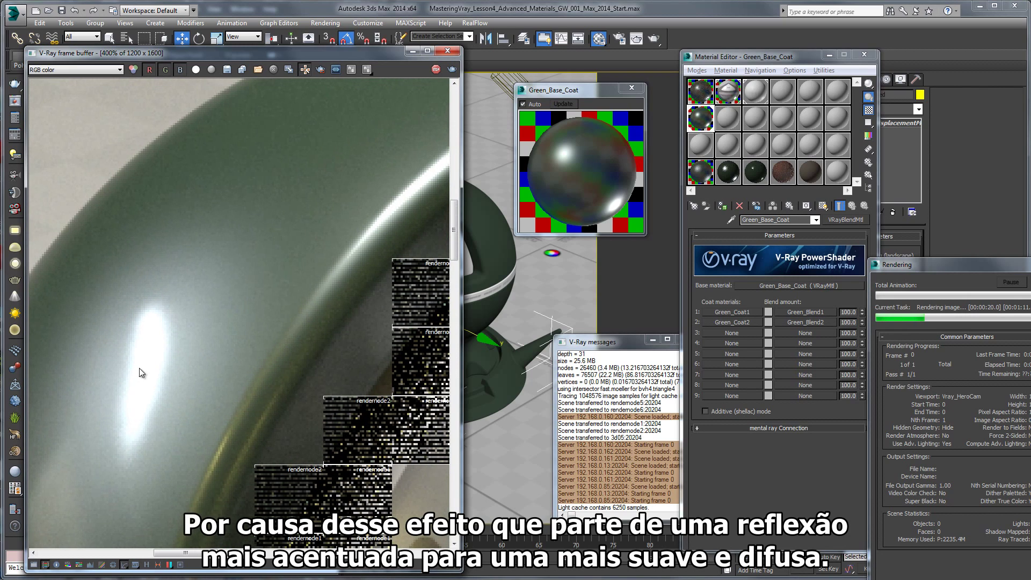
pyautogui.scroll(-2, 185, 324)
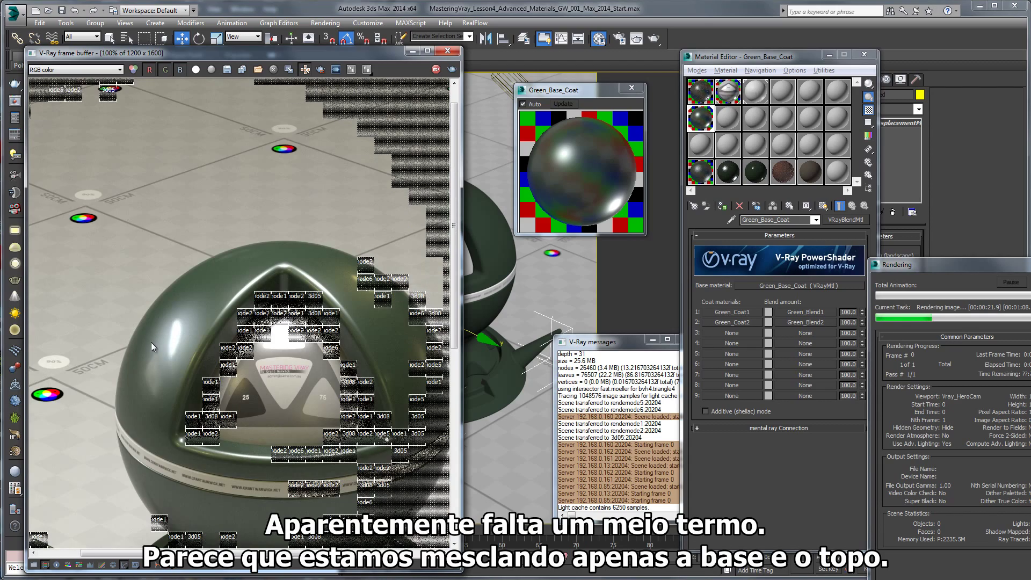
pyautogui.scroll(1, 250, 297)
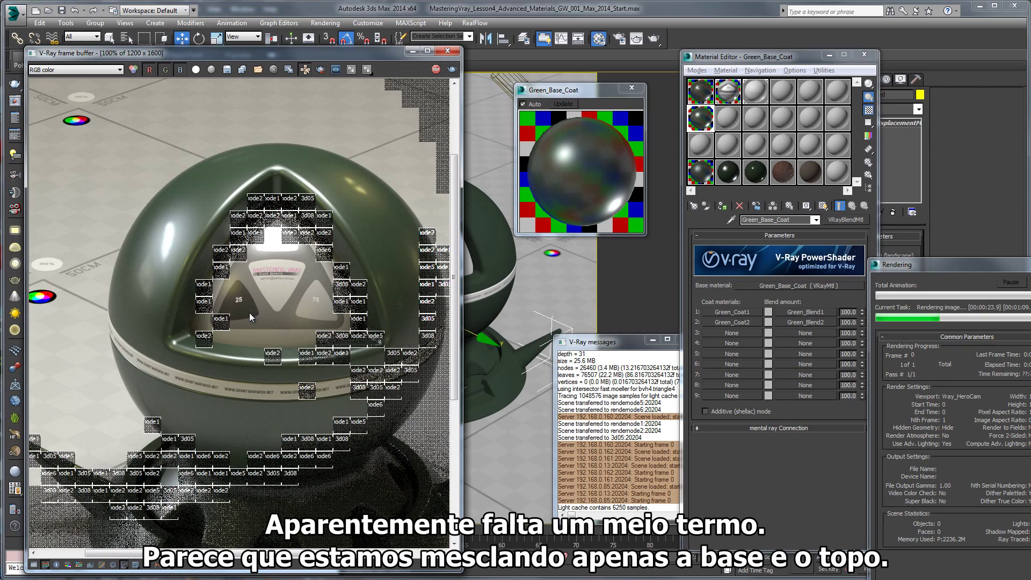
pyautogui.scroll(-1, 243, 298)
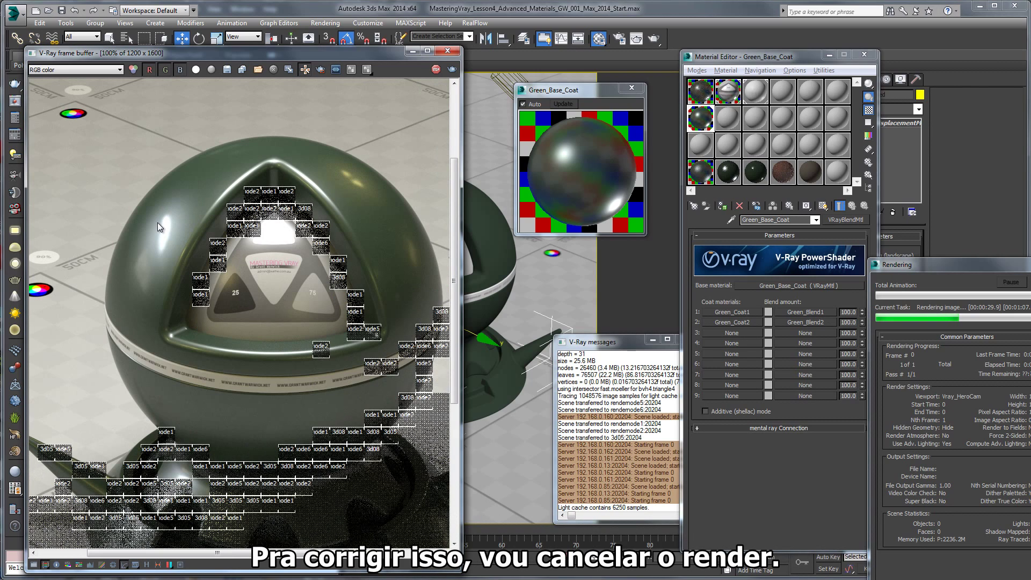
pyautogui.press('Escape')
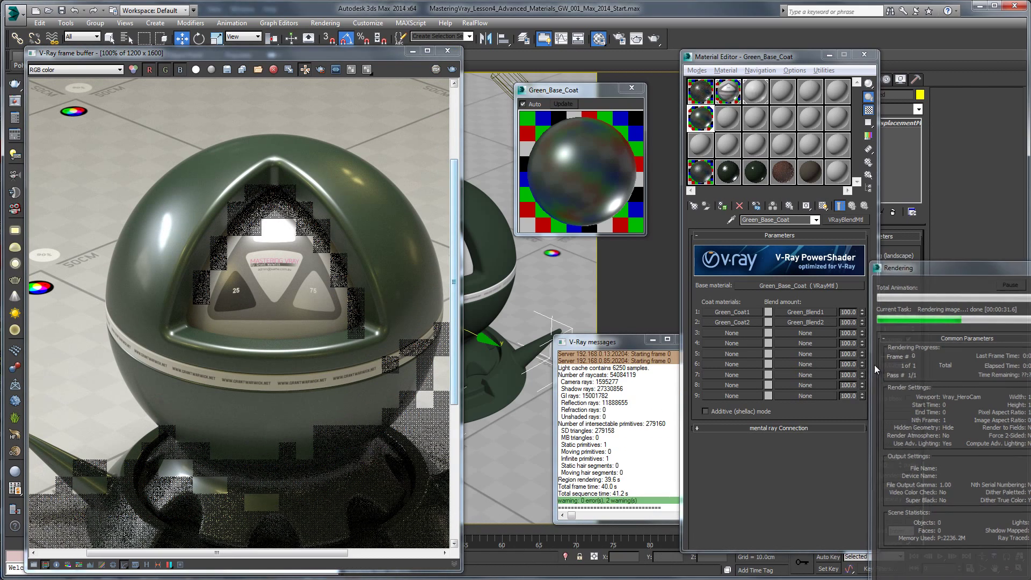
# - Slightly lower the start and middle points of Green_Blend2's color map curve to weaken the top coat's effect
pyautogui.click(805, 322)
pyautogui.scroll(-5, 810, 400)
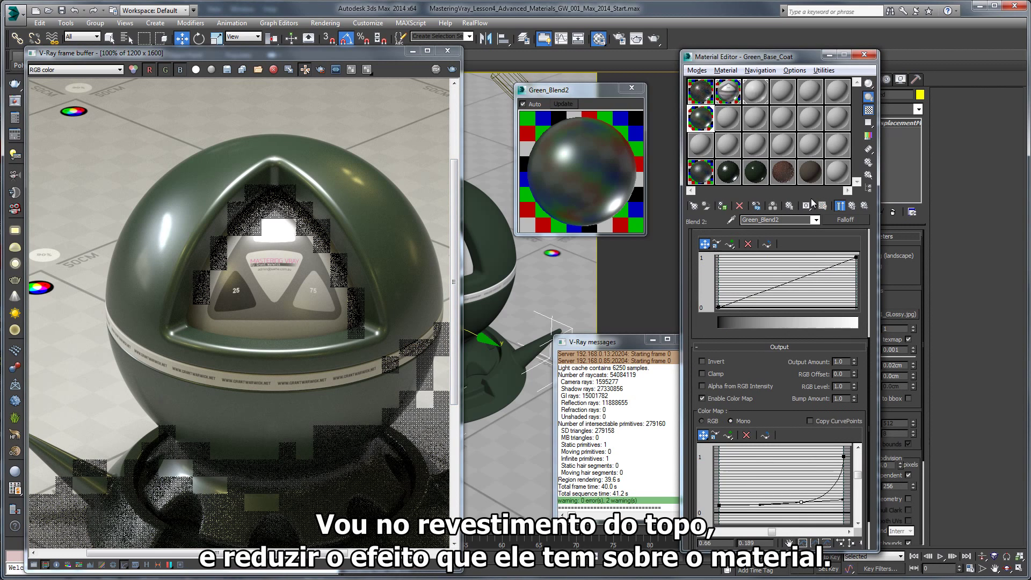
pyautogui.scroll(-1, 710, 465)
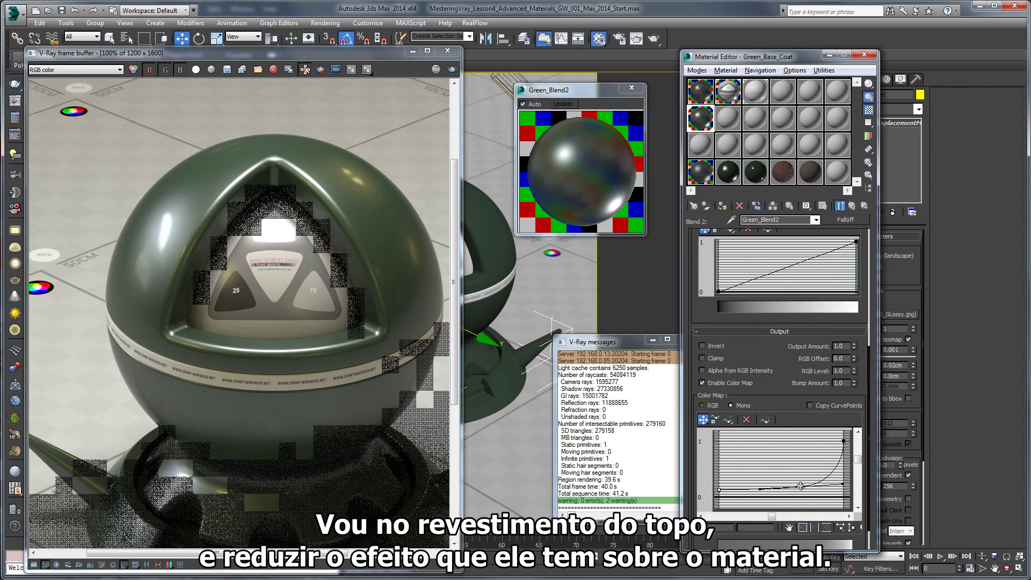
pyautogui.moveTo(800, 489); pyautogui.dragTo(810, 493)
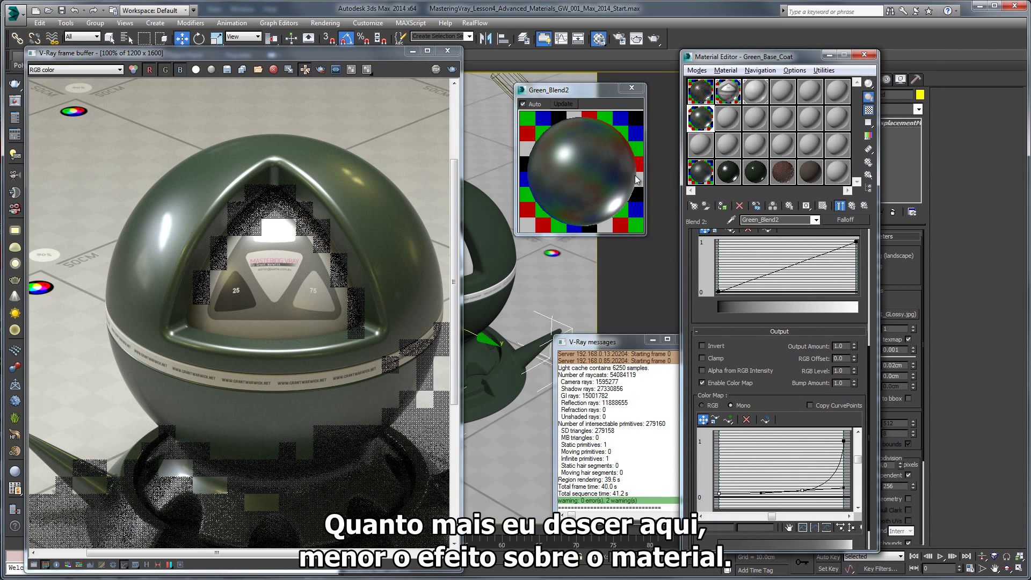
pyautogui.click(852, 206)
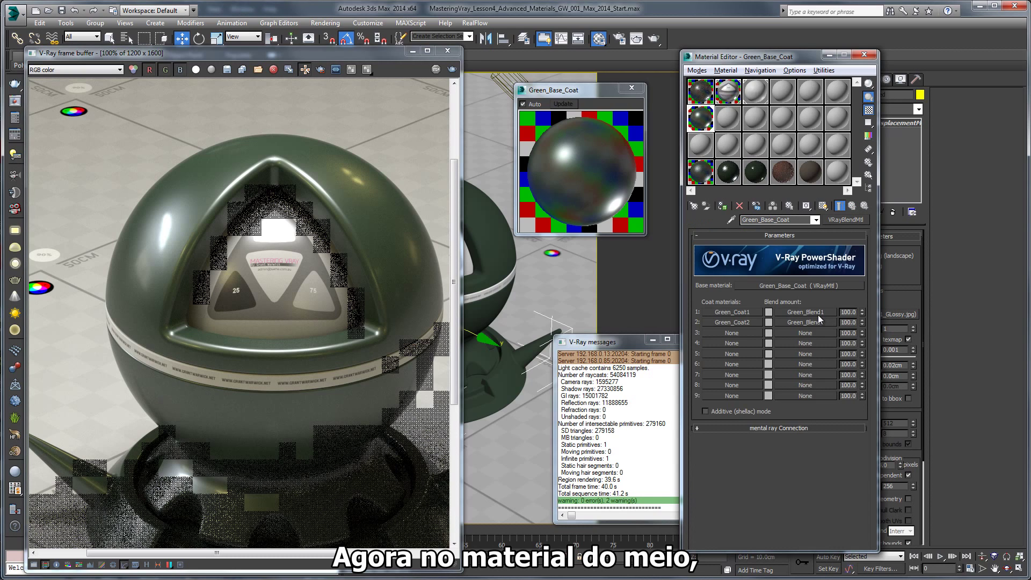
# - Check Green_Blend1's color map curve and set Green_Coat1's reflection glossiness to 0.88
pyautogui.click(815, 316)
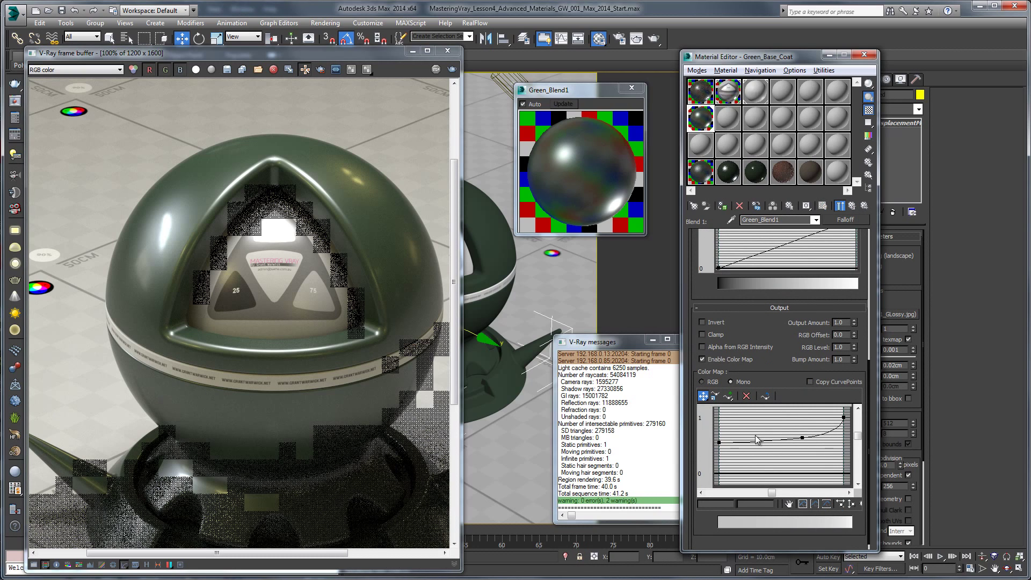
pyautogui.moveTo(757, 440); pyautogui.dragTo(801, 436)
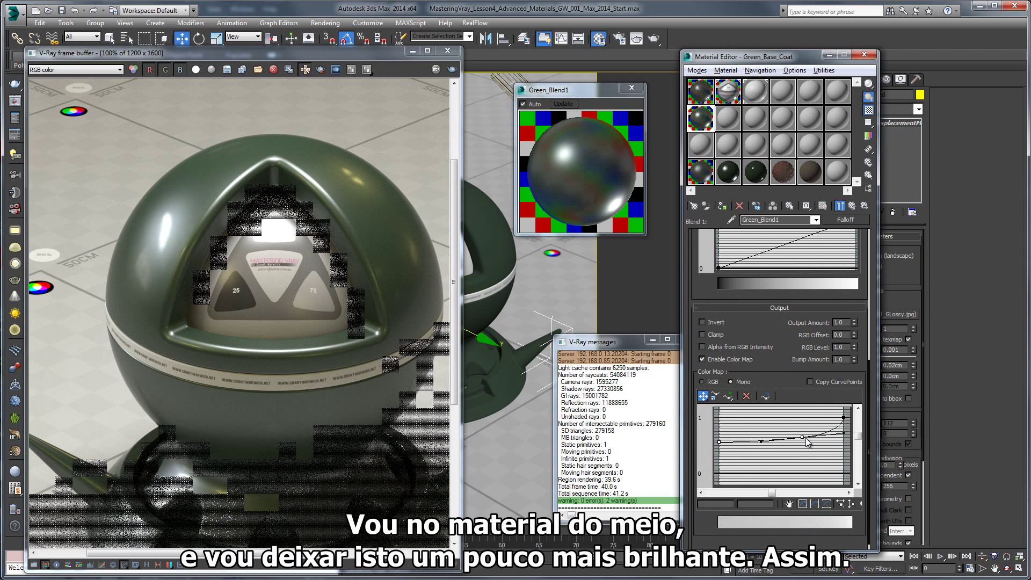
pyautogui.click(734, 312)
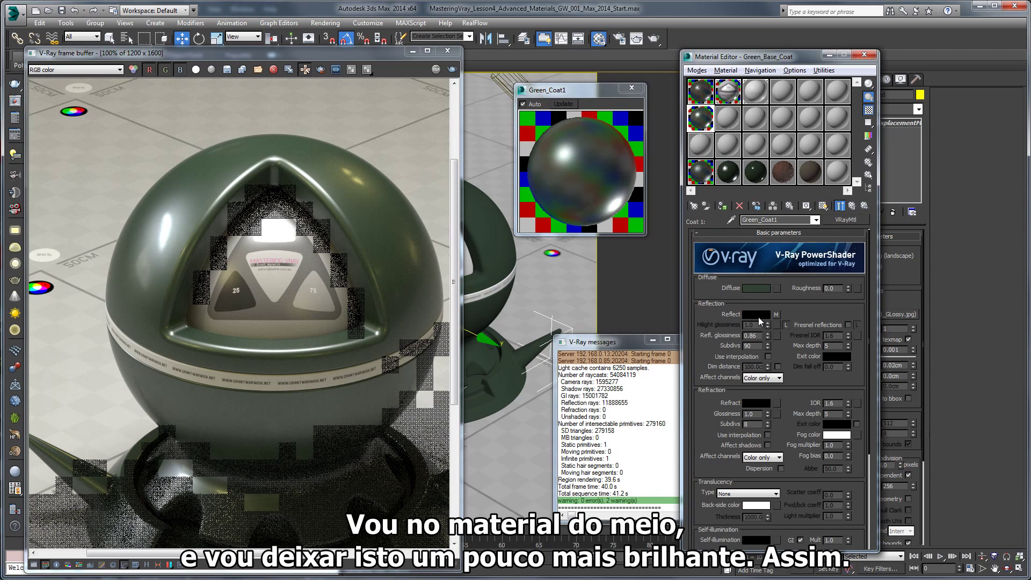
pyautogui.click(762, 335)
# - Render the camera view again and examine the sphere's reflections up close and at full view
pyautogui.click(654, 39)
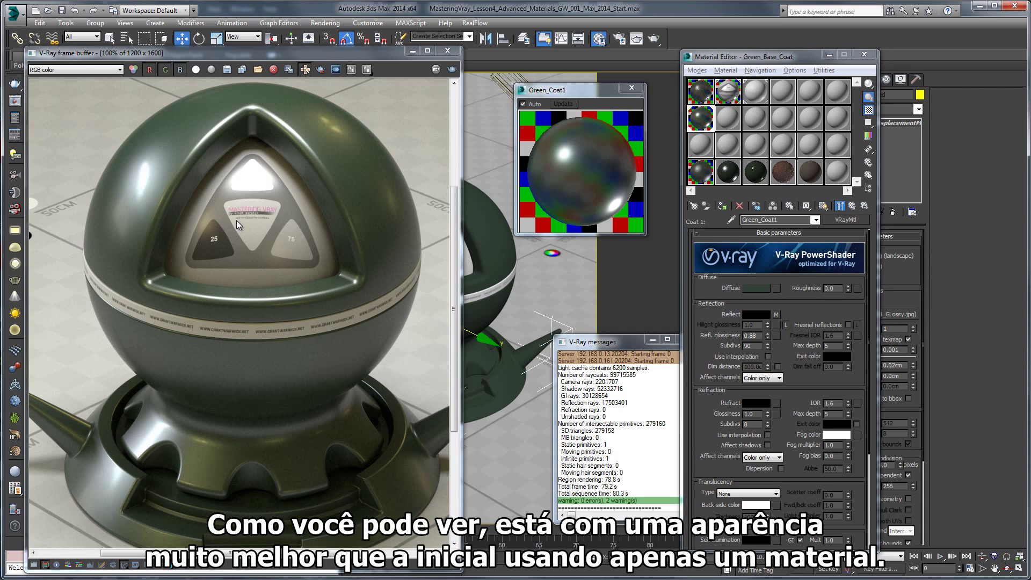
pyautogui.scroll(-1, 237, 220)
pyautogui.scroll(2, 225, 252)
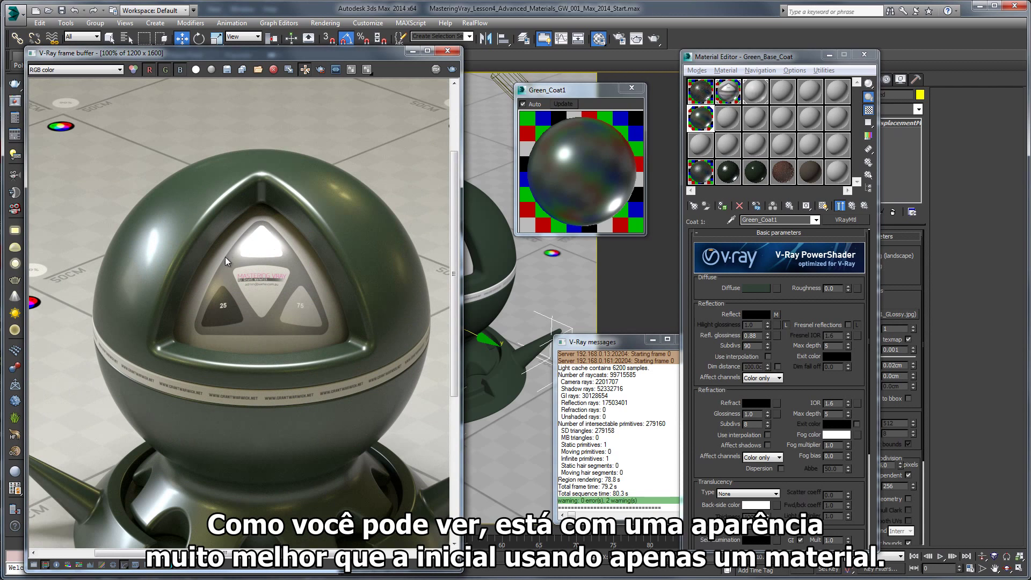
pyautogui.scroll(-2, 217, 234)
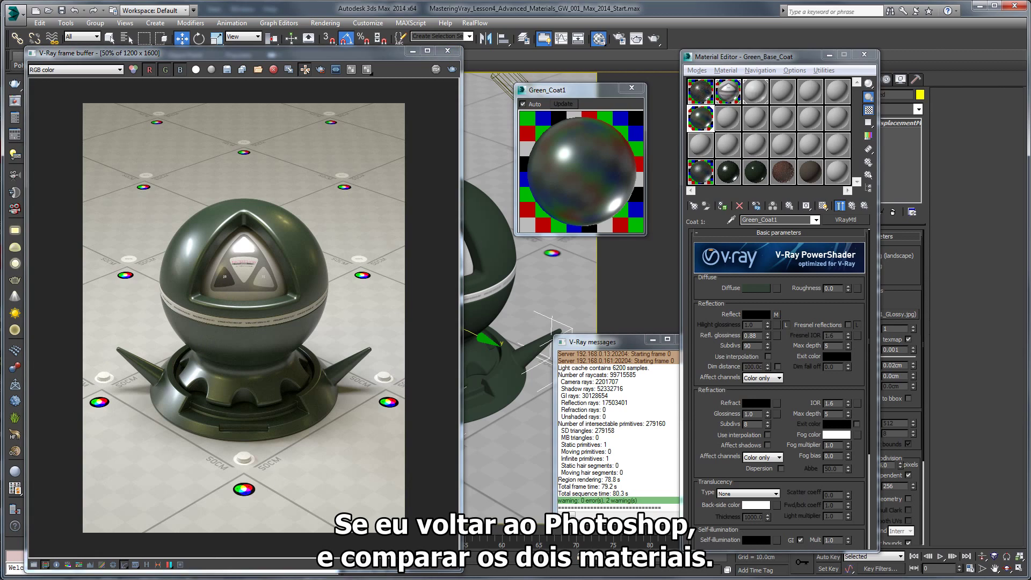
# - Switch to Photoshop and examine the reflections on the toy truck's cab edges and side panel in the reference photo
pyautogui.hotkey('alt', 'Tab')
pyautogui.keyDown('alt'); pyautogui.scroll(-2, 470, 271); pyautogui.keyUp('alt')
pyautogui.keyDown('alt'); pyautogui.scroll(5, 362, 254); pyautogui.keyUp('alt')
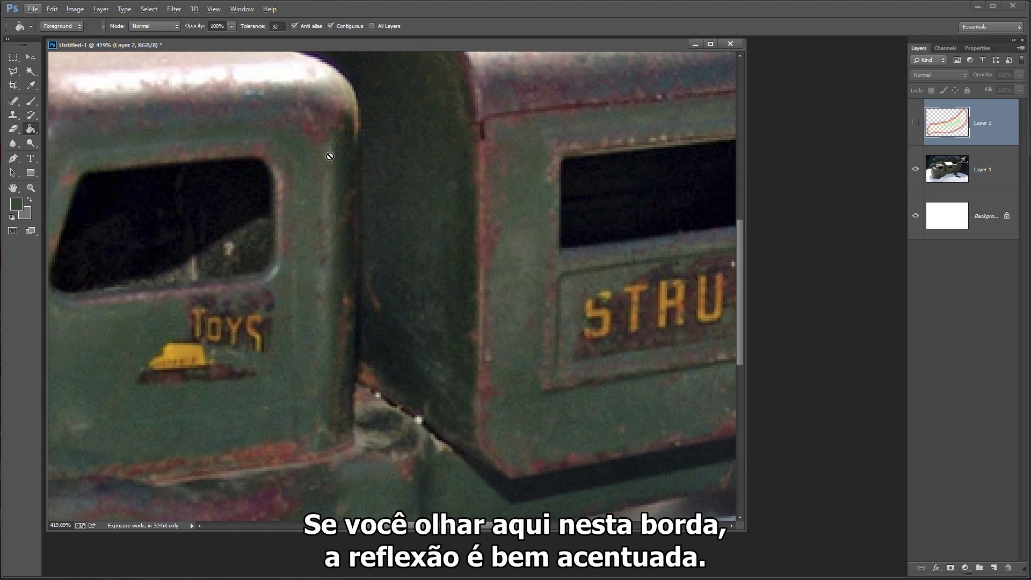
pyautogui.keyDown('alt'); pyautogui.scroll(-3, 345, 168); pyautogui.keyUp('alt')
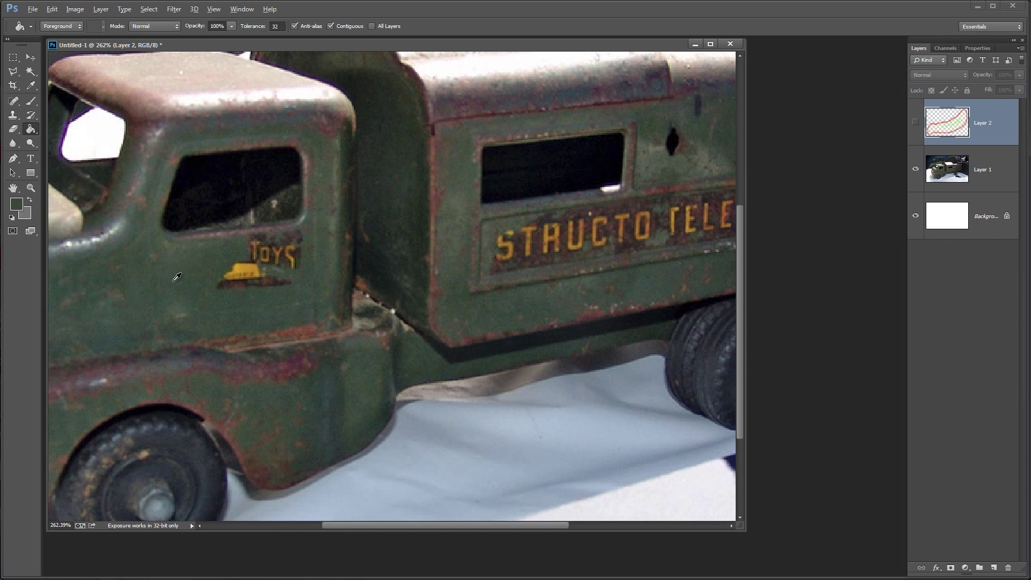
pyautogui.keyDown('alt'); pyautogui.scroll(-4, 178, 279); pyautogui.keyUp('alt')
pyautogui.keyDown('alt'); pyautogui.scroll(3, 248, 313); pyautogui.keyUp('alt')
pyautogui.keyDown('alt'); pyautogui.scroll(-3, 305, 321); pyautogui.keyUp('alt')
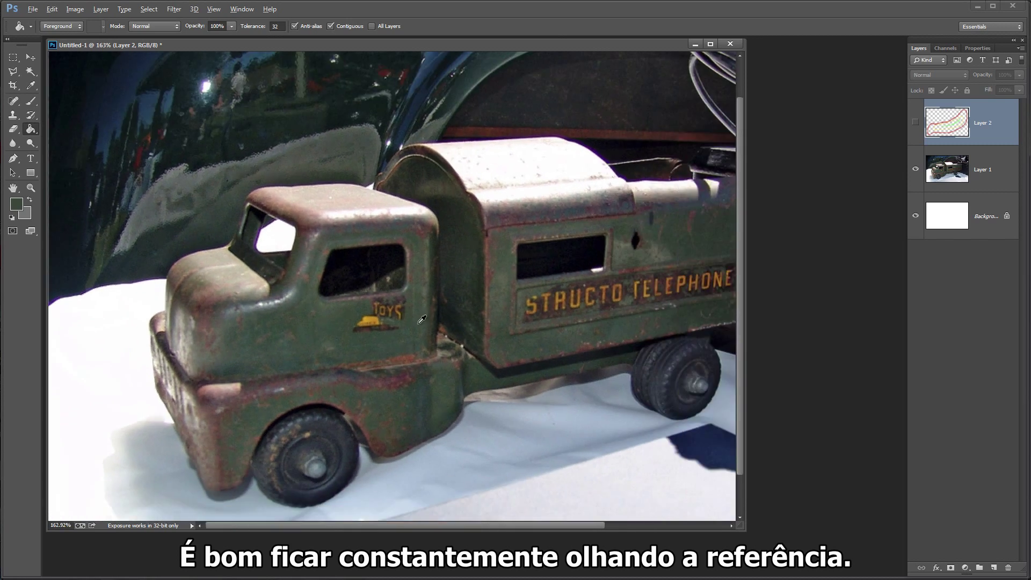
pyautogui.keyDown('alt'); pyautogui.scroll(4, 580, 253); pyautogui.keyUp('alt')
pyautogui.keyDown('alt'); pyautogui.scroll(-3, 538, 258); pyautogui.keyUp('alt')
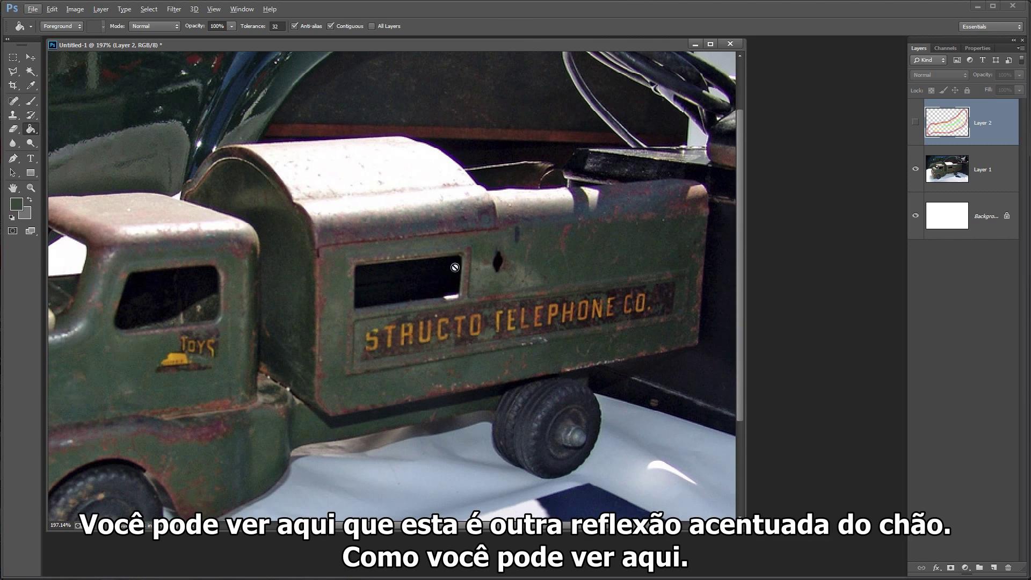
pyautogui.keyDown('alt'); pyautogui.scroll(5, 443, 258); pyautogui.keyUp('alt')
pyautogui.keyDown('alt'); pyautogui.scroll(-4, 443, 259); pyautogui.keyUp('alt')
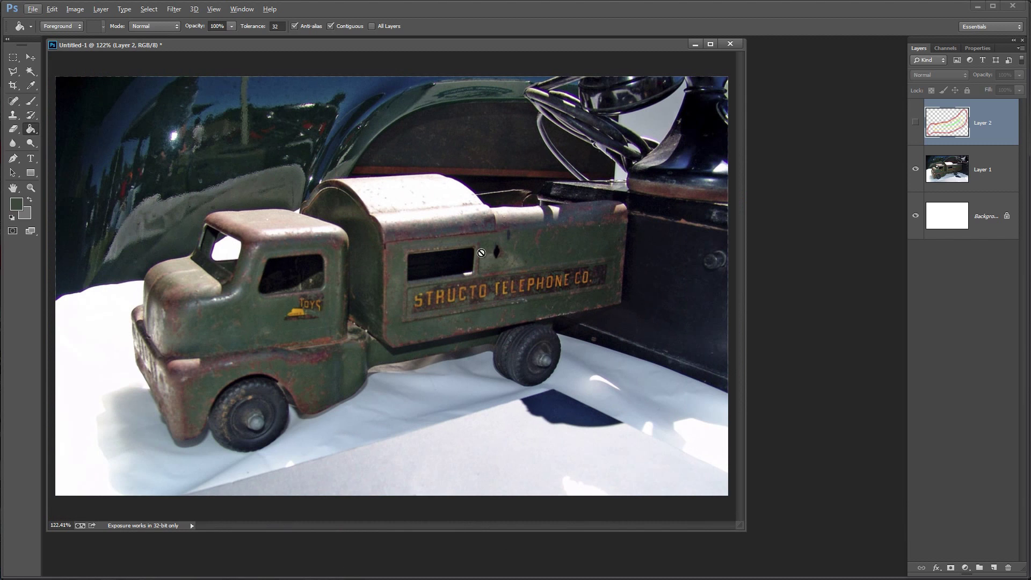
pyautogui.keyDown('alt'); pyautogui.scroll(3, 483, 254); pyautogui.keyUp('alt')
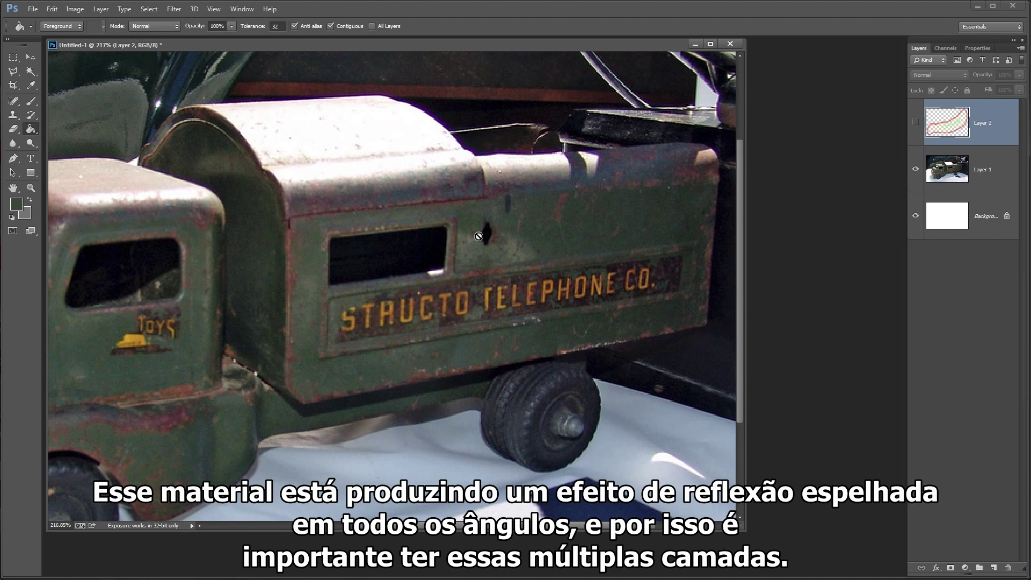
pyautogui.moveTo(205, 303); pyautogui.dragTo(463, 270)
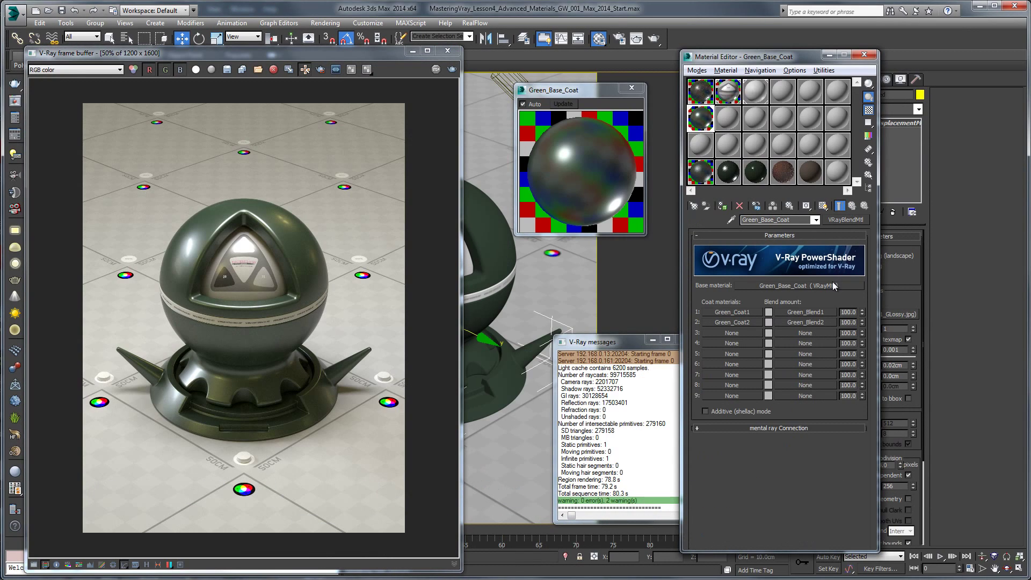
# - Review Green_Blend2's color map curve in 3ds Max and compare the truck photo in Photoshop with the rendered sphere and base
pyautogui.click(812, 321)
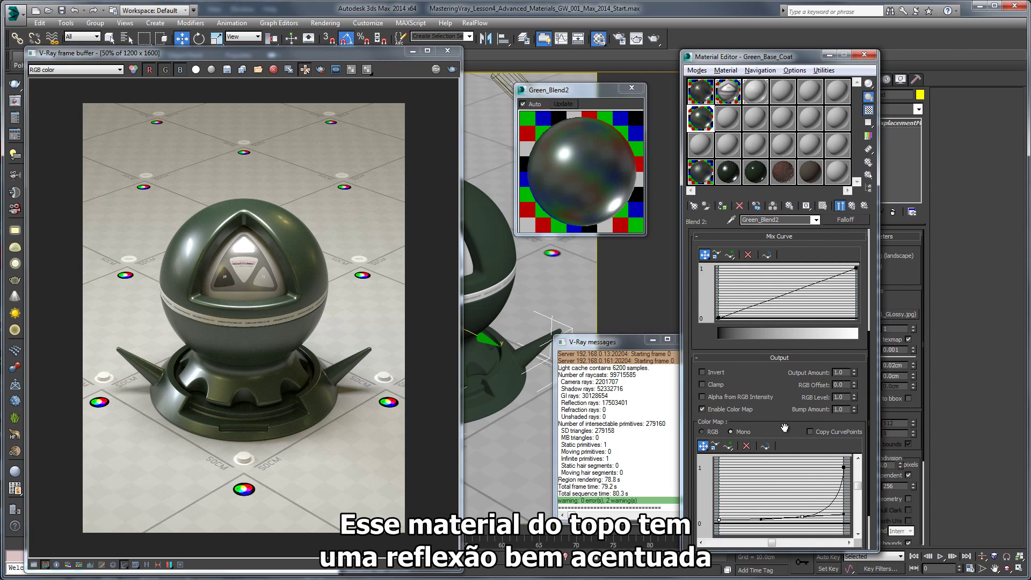
pyautogui.moveTo(784, 428); pyautogui.dragTo(786, 371)
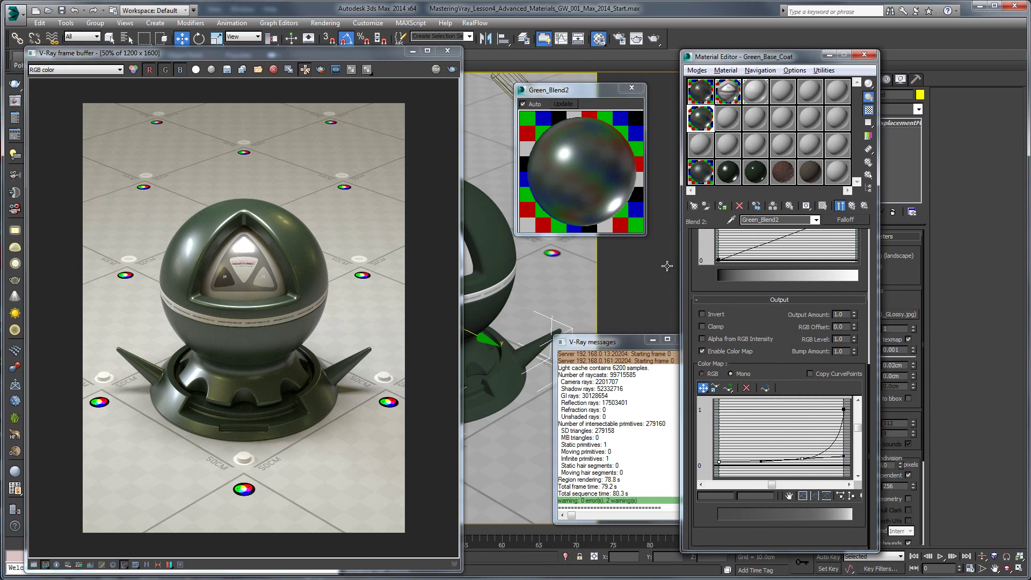
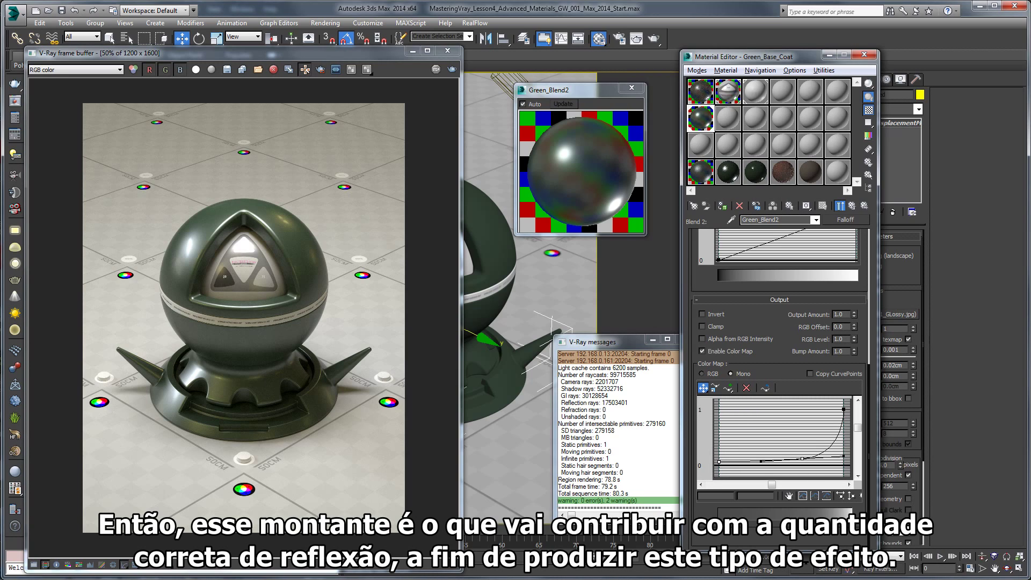
pyautogui.hotkey('alt', 'Tab')
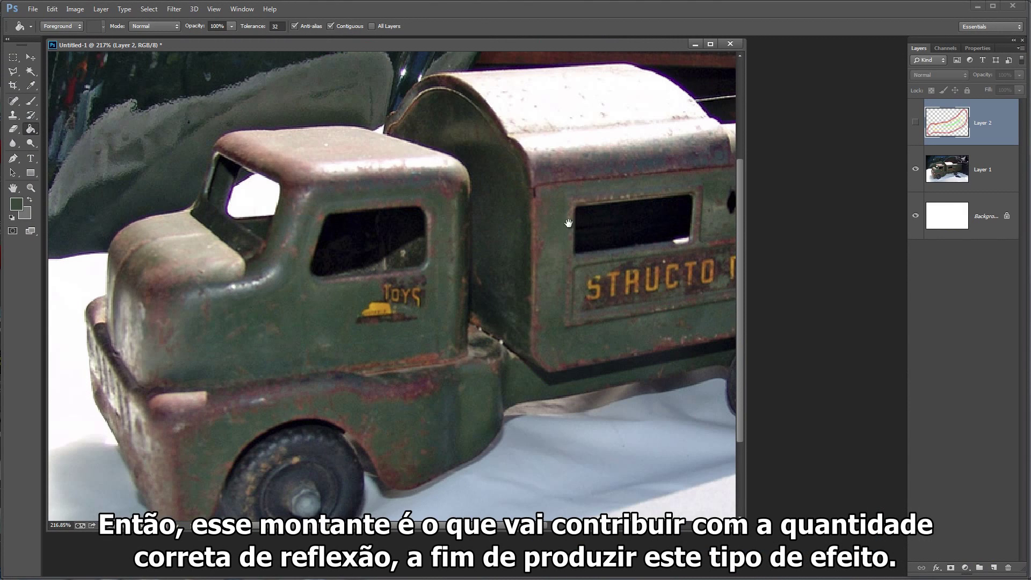
pyautogui.moveTo(690, 220); pyautogui.dragTo(520, 229)
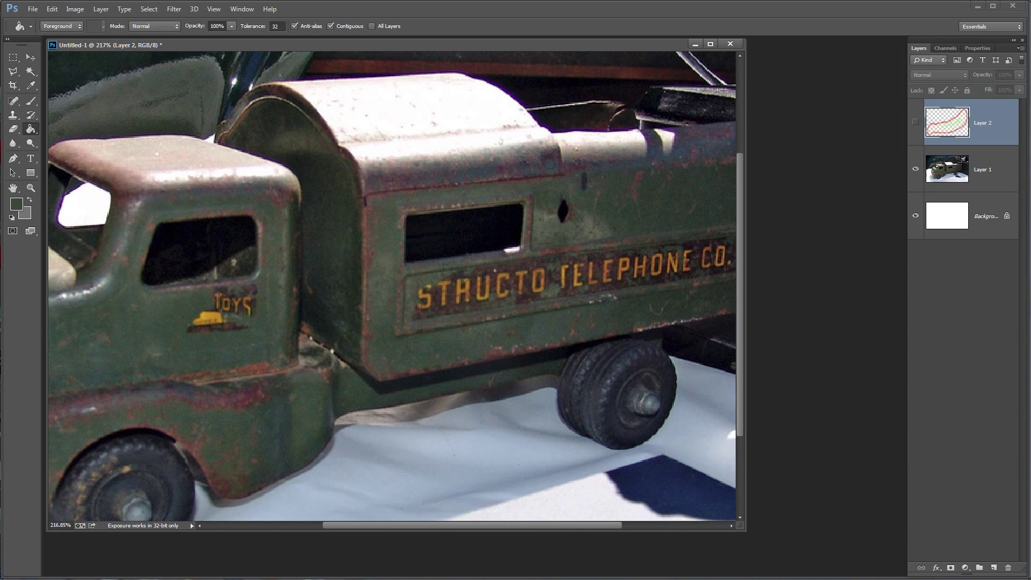
pyautogui.hotkey('alt', 'Tab')
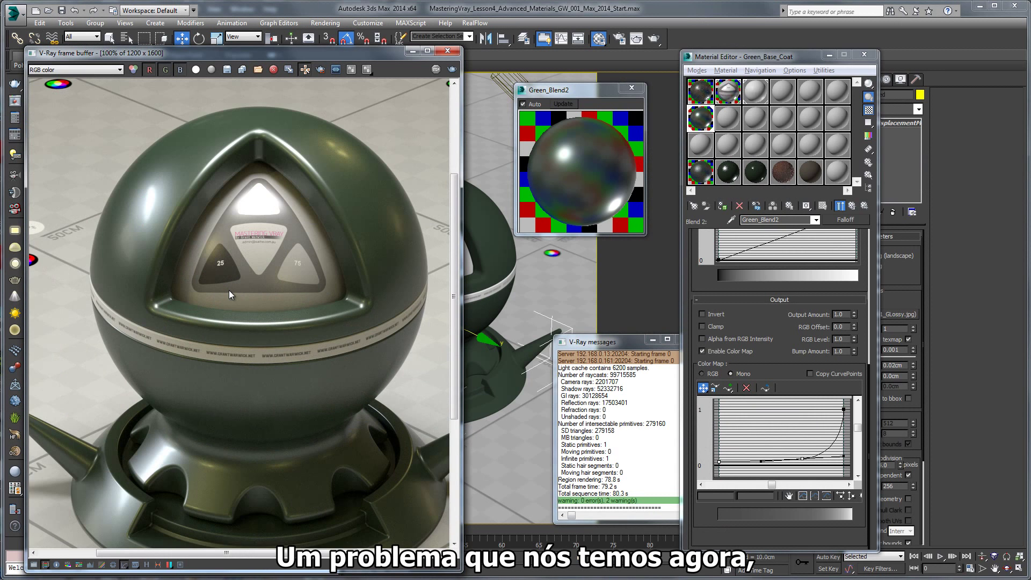
pyautogui.moveTo(227, 285); pyautogui.dragTo(233, 229, button='middle')
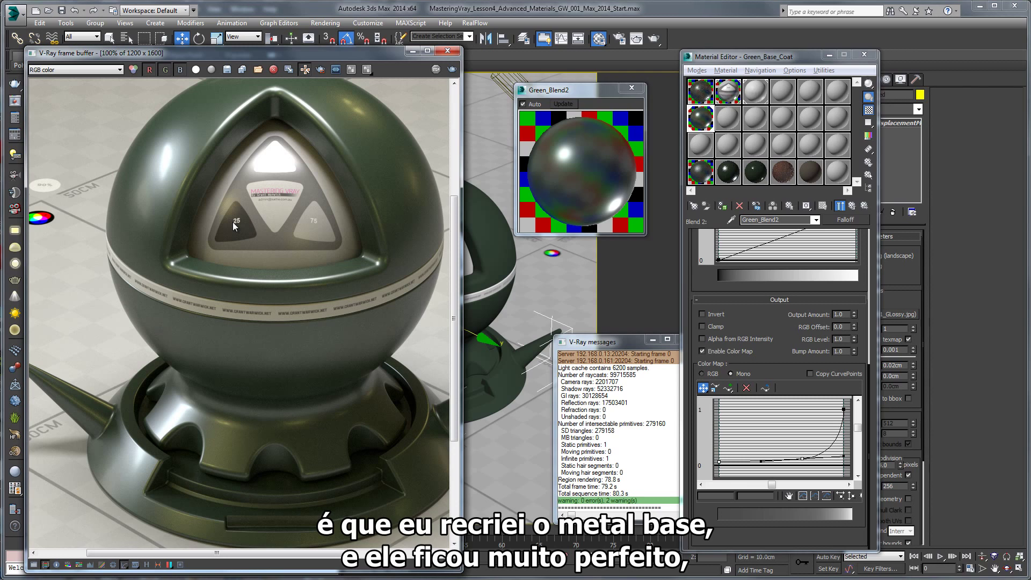
pyautogui.moveTo(197, 204); pyautogui.dragTo(228, 215, button='middle')
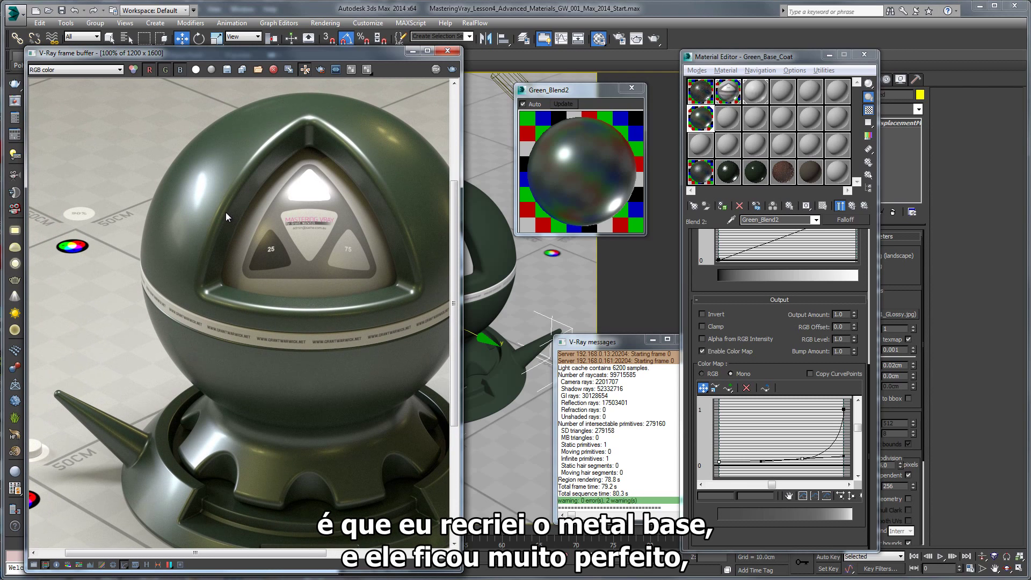
# - Add a Bitmap map to the reflection glossiness of the blend's base material, Green_Base_Coat
pyautogui.scroll(2, 864, 226)
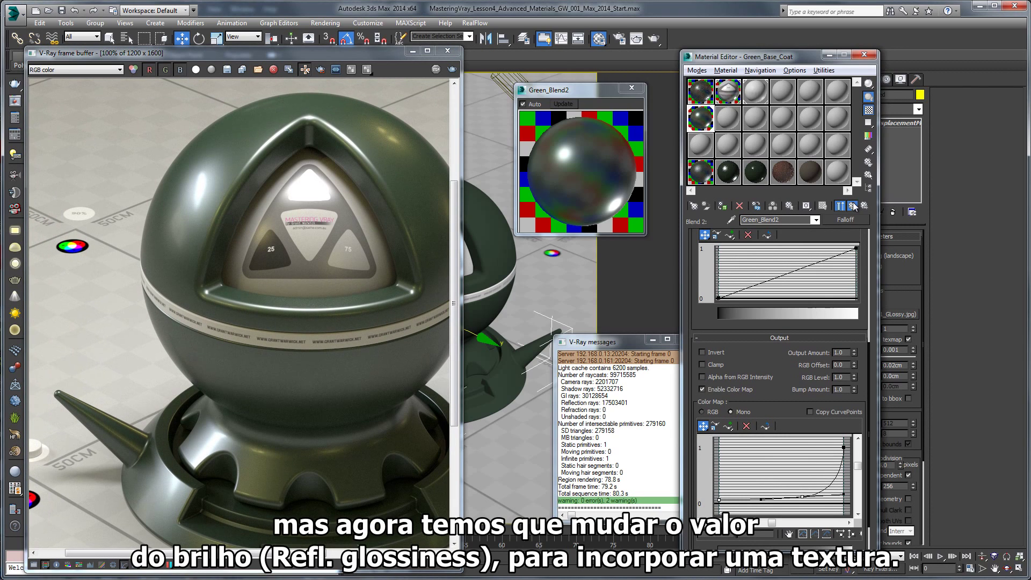
pyautogui.click(853, 206)
pyautogui.click(775, 286)
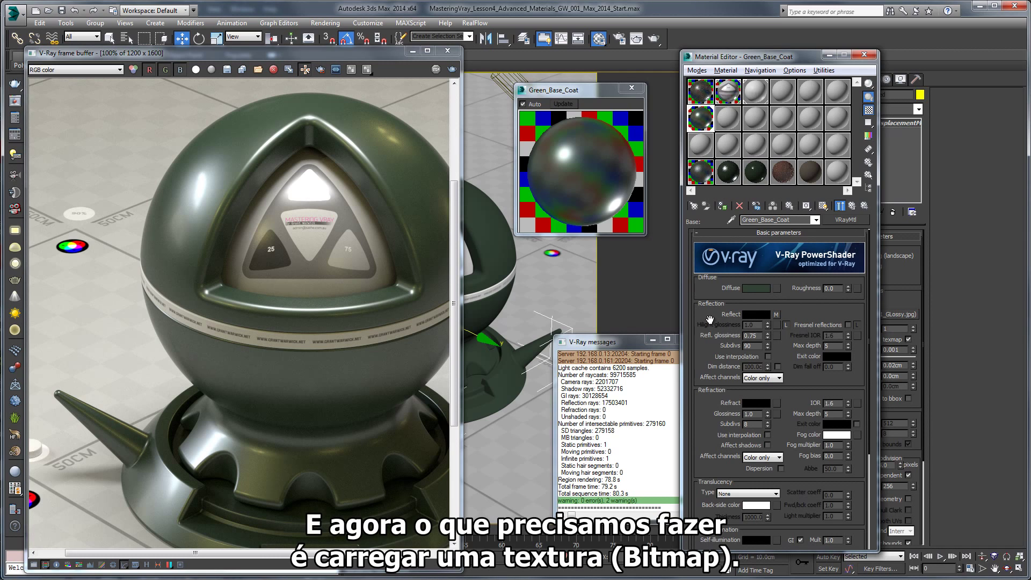
pyautogui.click(777, 336)
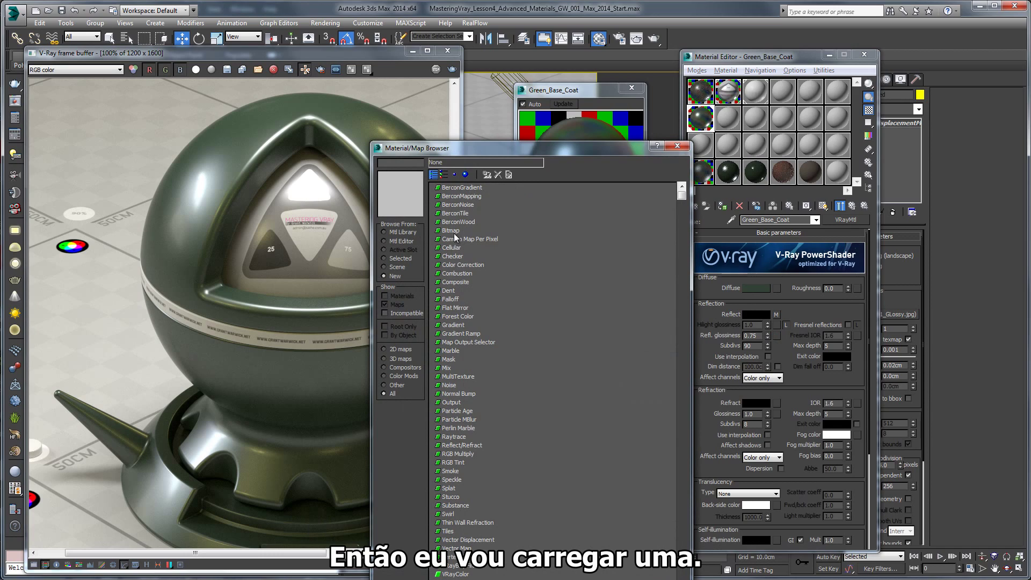
pyautogui.doubleClick(450, 231)
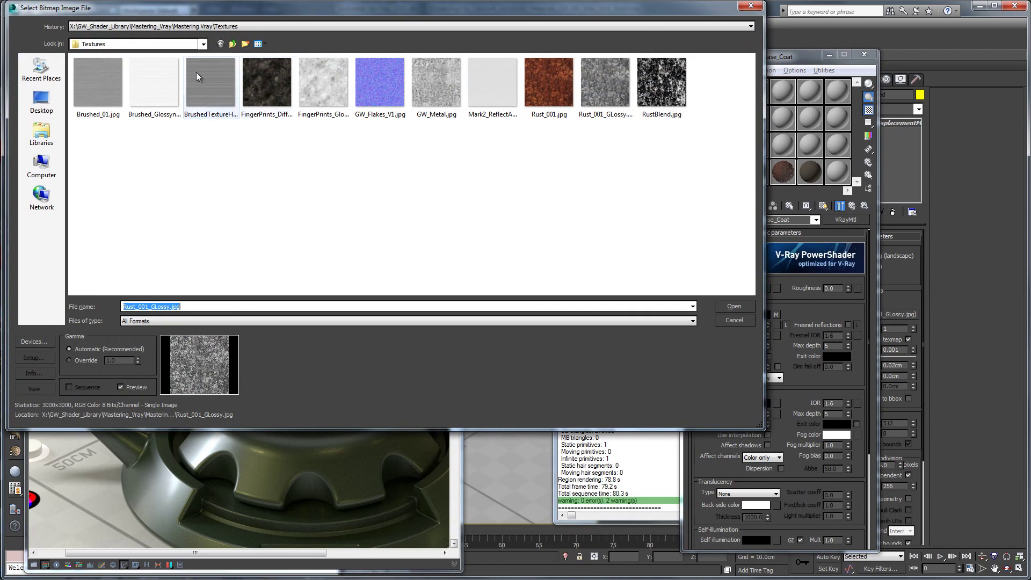
# - Load GW_Metal.jpg from the Textures folder in Lesson_4_Advanced_Materials\Scene Files as the glossiness bitmap
pyautogui.click(111, 27)
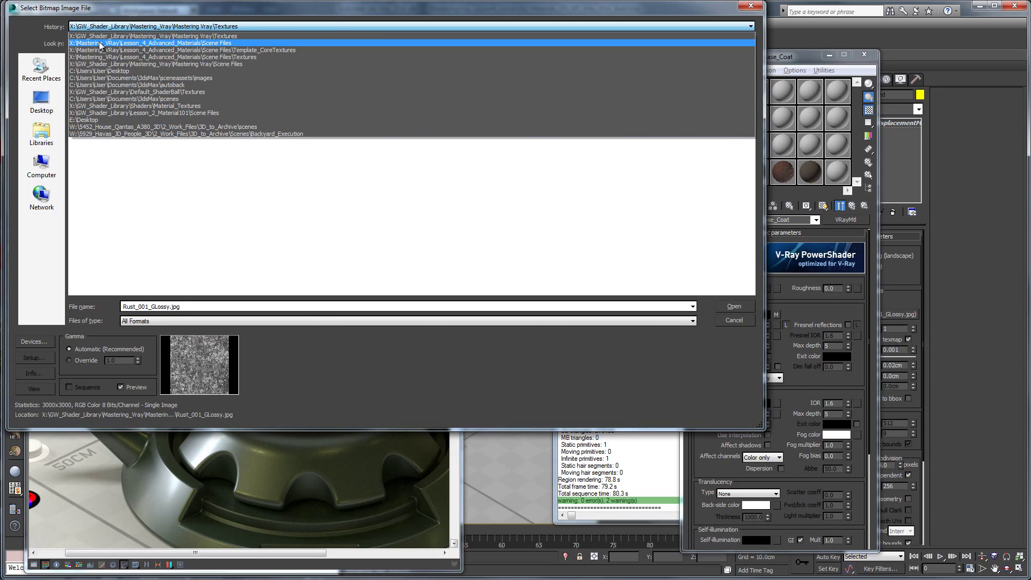
pyautogui.click(99, 44)
pyautogui.doubleClick(103, 84)
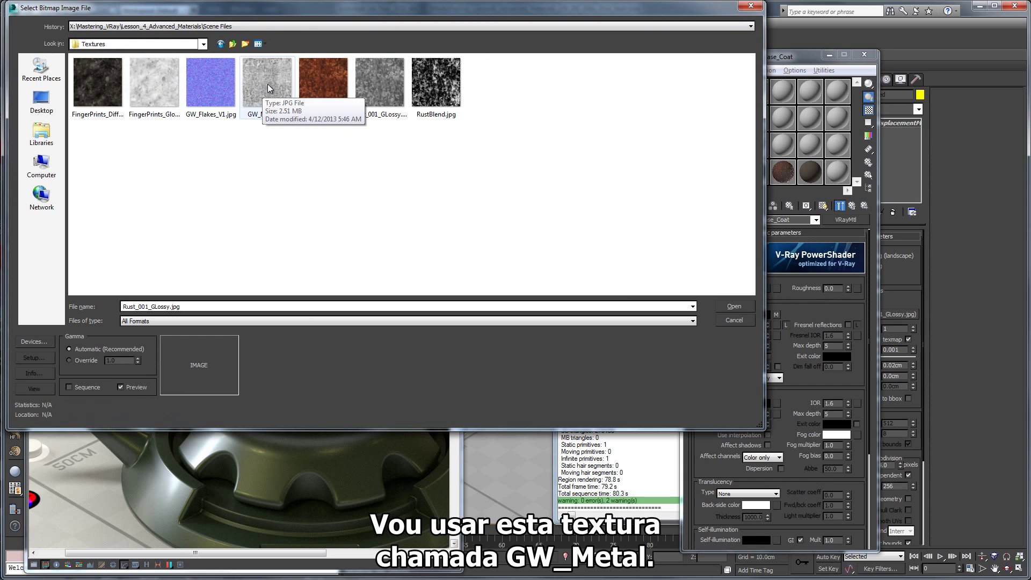
pyautogui.click(269, 82)
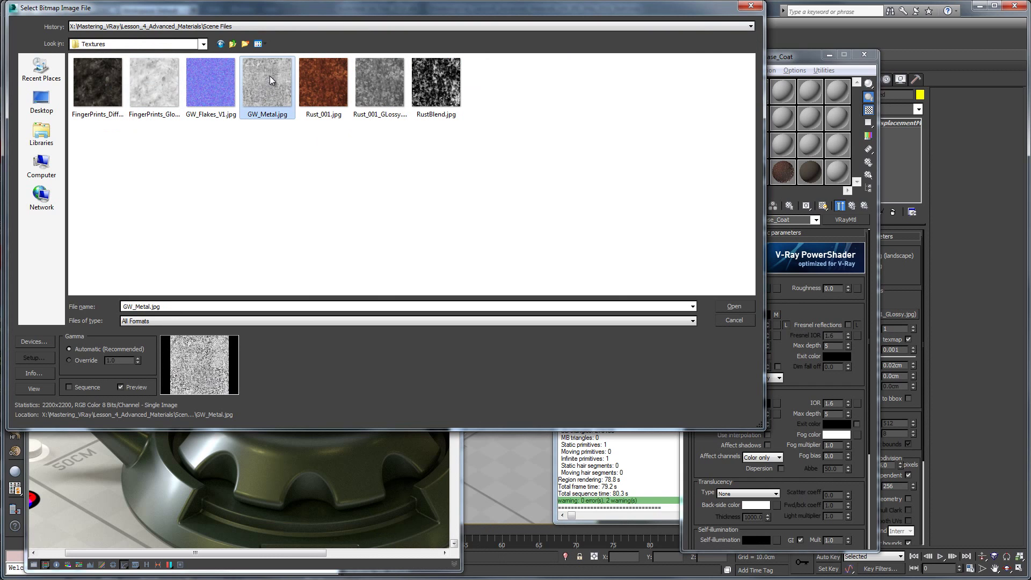
pyautogui.doubleClick(269, 76)
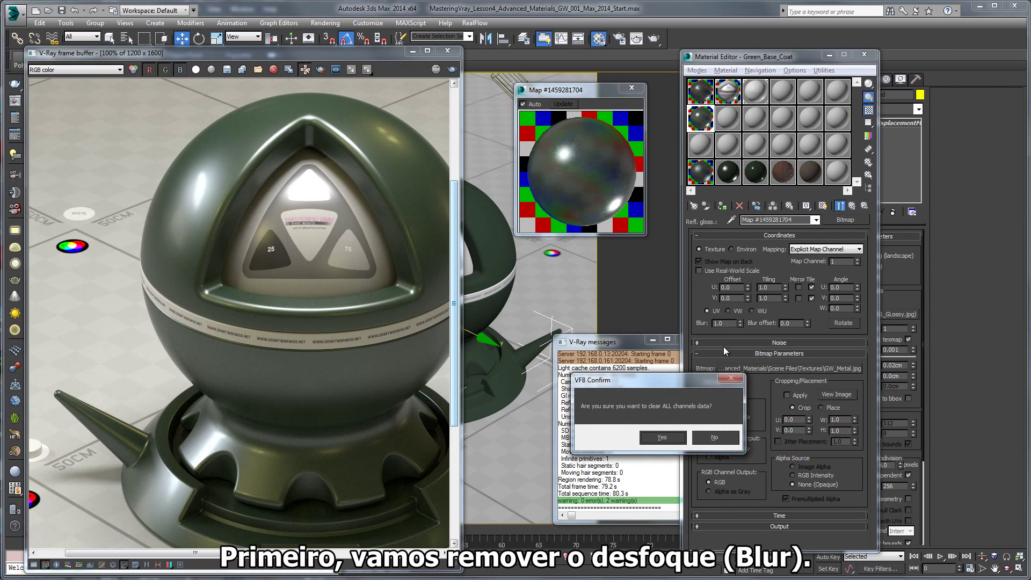
# - Keep the rendered image, reduce the GW_Metal bitmap's Blur to its minimum, and return to the base material with its own preview shown
pyautogui.click(715, 438)
pyautogui.rightClick(741, 323)
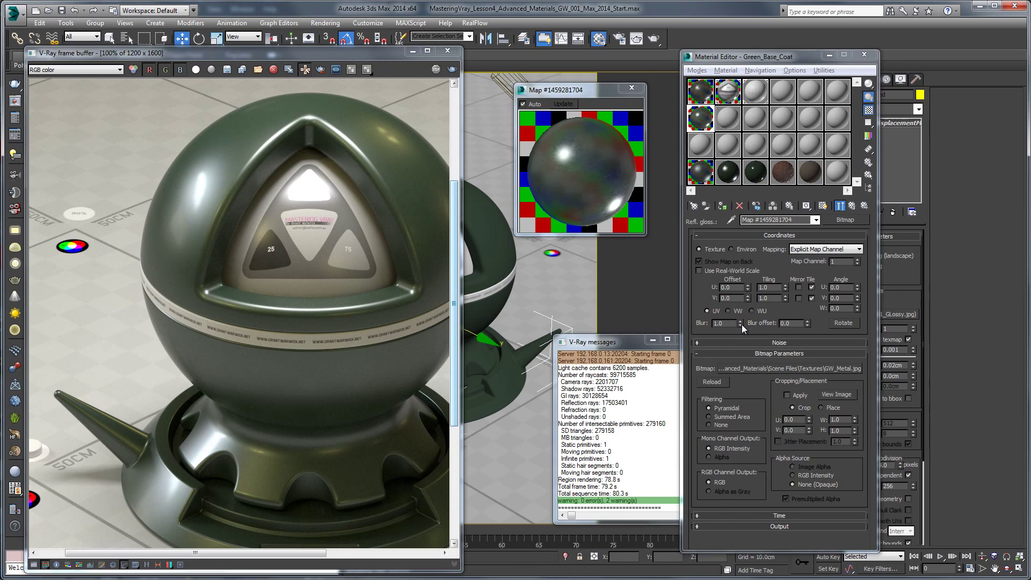
pyautogui.click(840, 206)
pyautogui.click(855, 211)
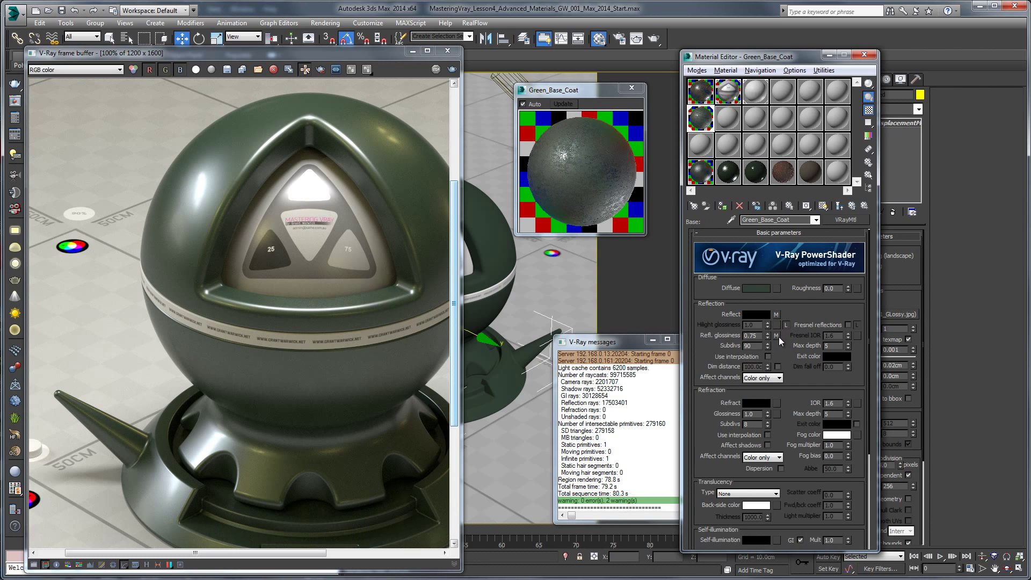
# - Place the blend's base material as an instance in the empty sample slot below the blend material, and reselect the blend material
pyautogui.click(851, 205)
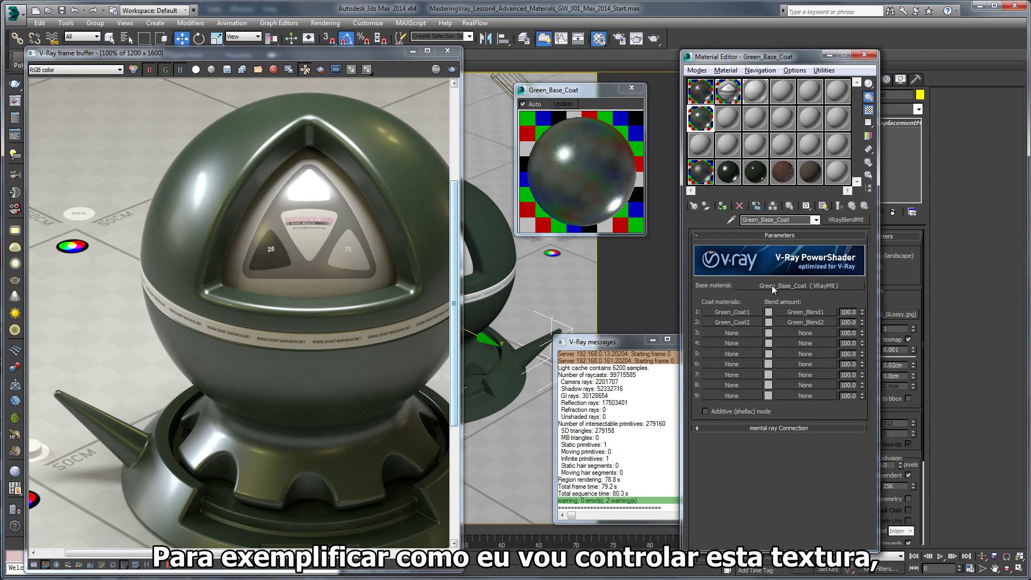
pyautogui.moveTo(775, 286); pyautogui.dragTo(704, 147)
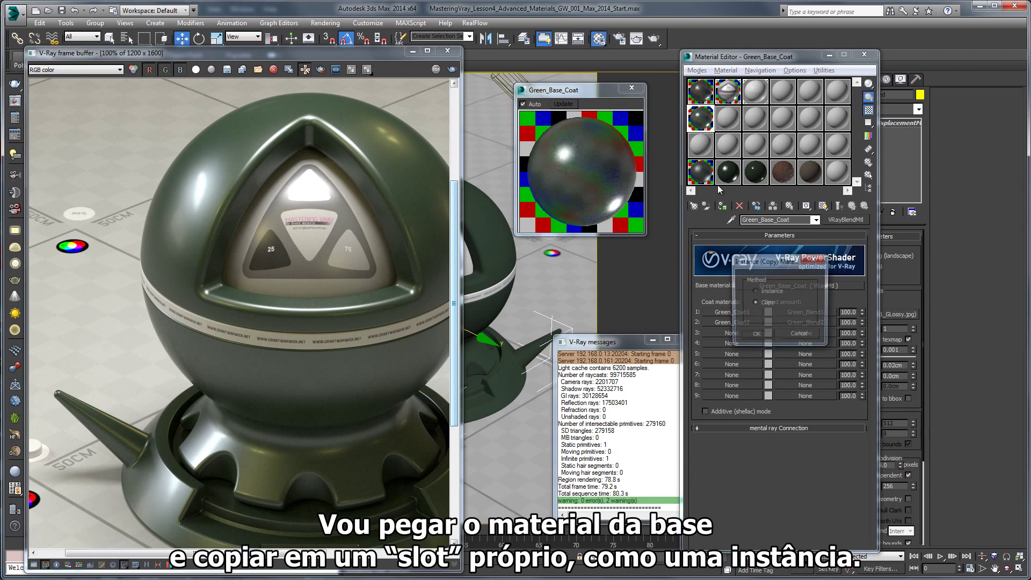
pyautogui.click(758, 340)
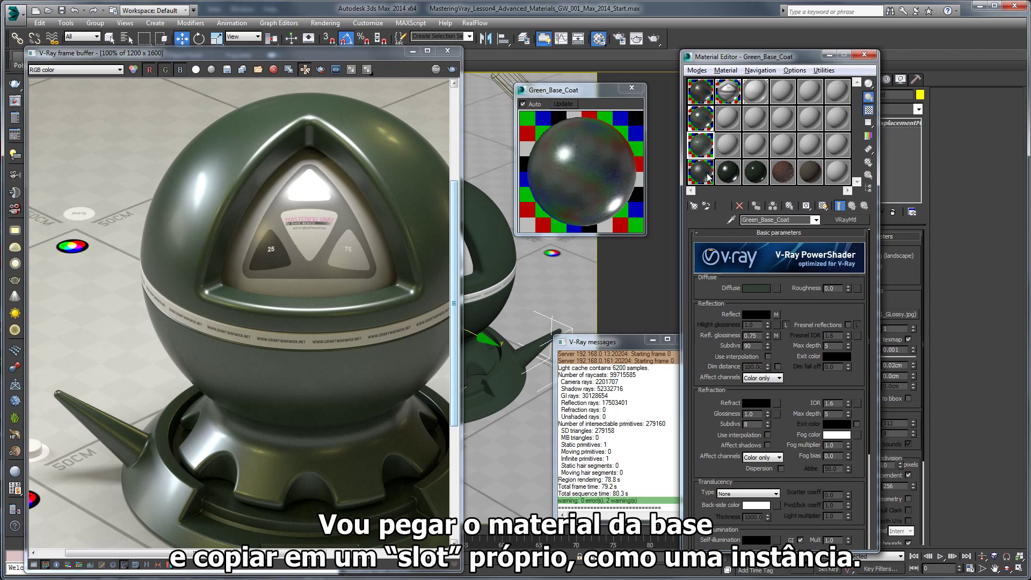
pyautogui.click(703, 121)
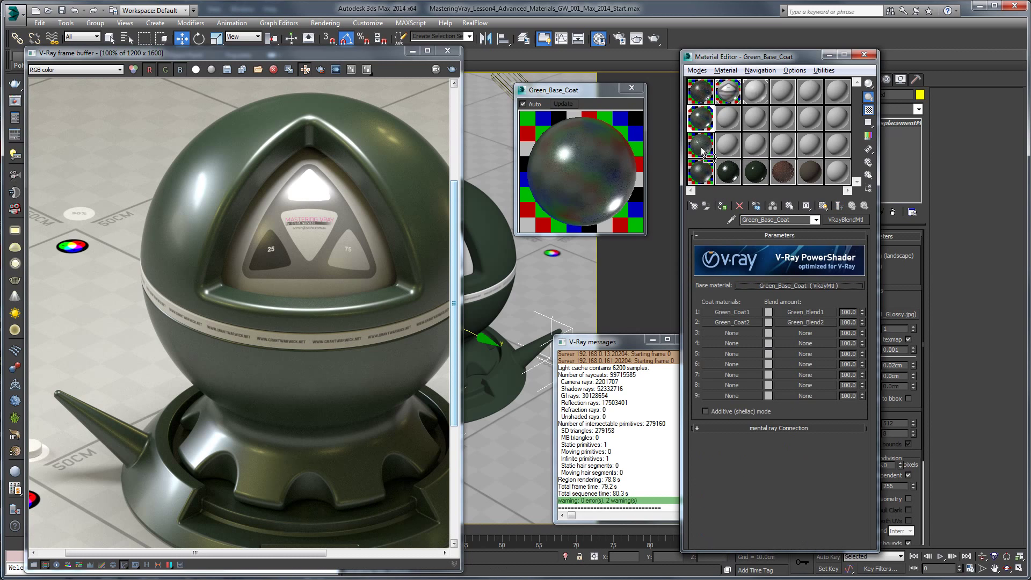
# - Assign the sample-slot copy of Green_Base_Coat to the blend's base material slot as an instance, and select that base coat sample
pyautogui.moveTo(702, 152); pyautogui.dragTo(763, 285)
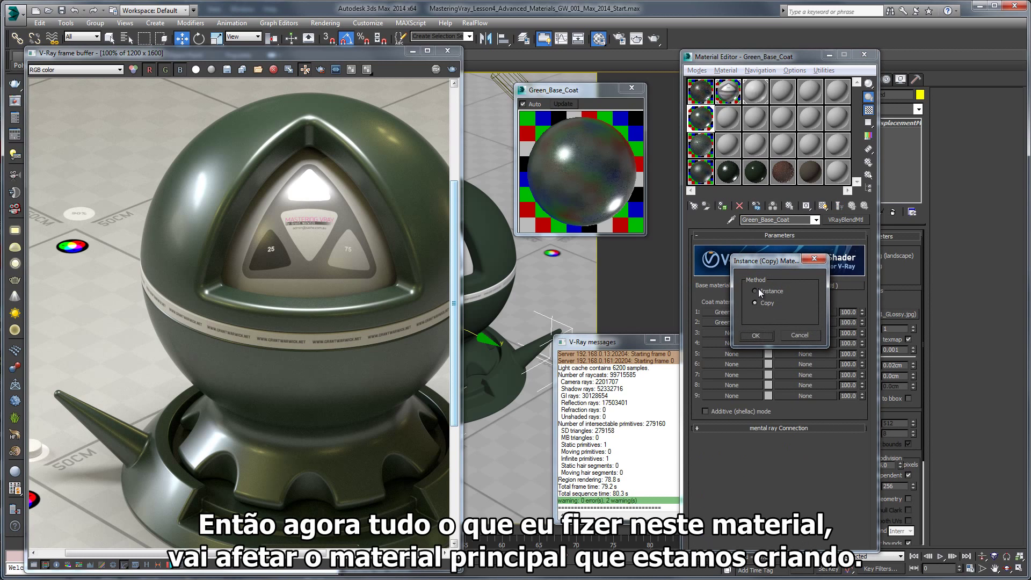
pyautogui.click(762, 336)
pyautogui.click(700, 148)
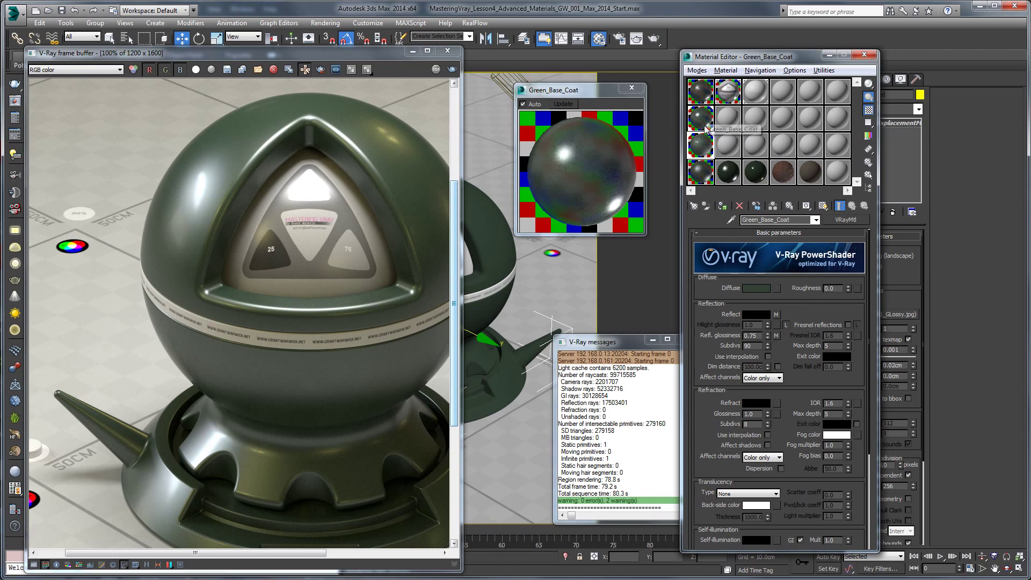
# - Show the base coat's own magnified preview beside the Material Editor and move the frame buffer aside to uncover the viewport
pyautogui.click(700, 151)
pyautogui.doubleClick(699, 151)
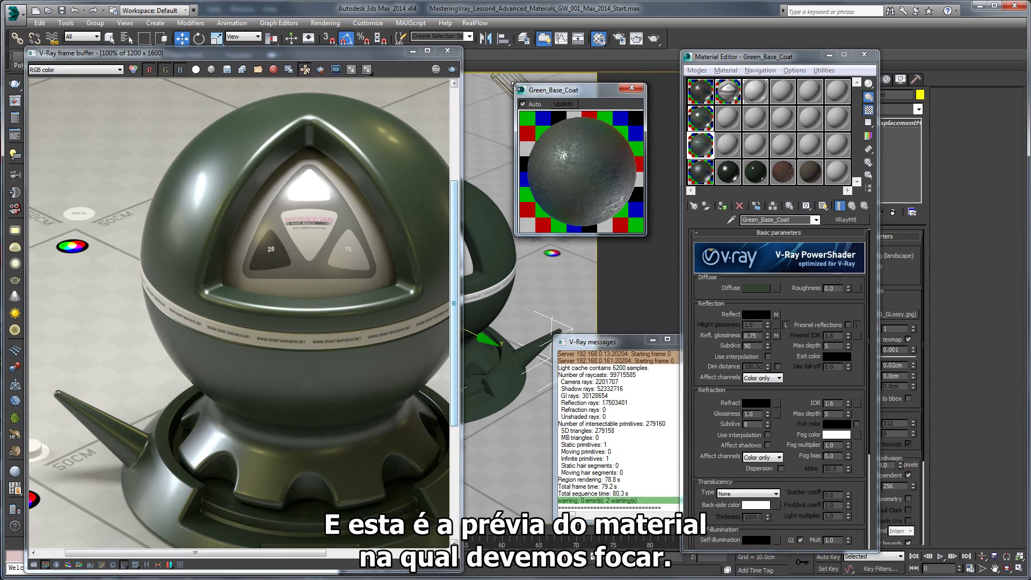
pyautogui.moveTo(571, 90); pyautogui.dragTo(624, 98)
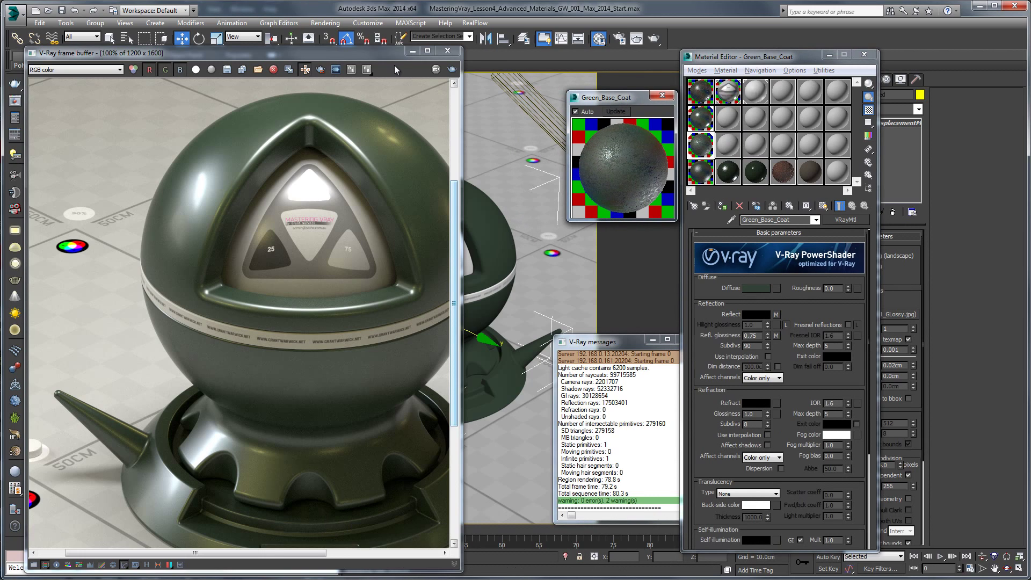
pyautogui.moveTo(387, 57); pyautogui.dragTo(305, 89)
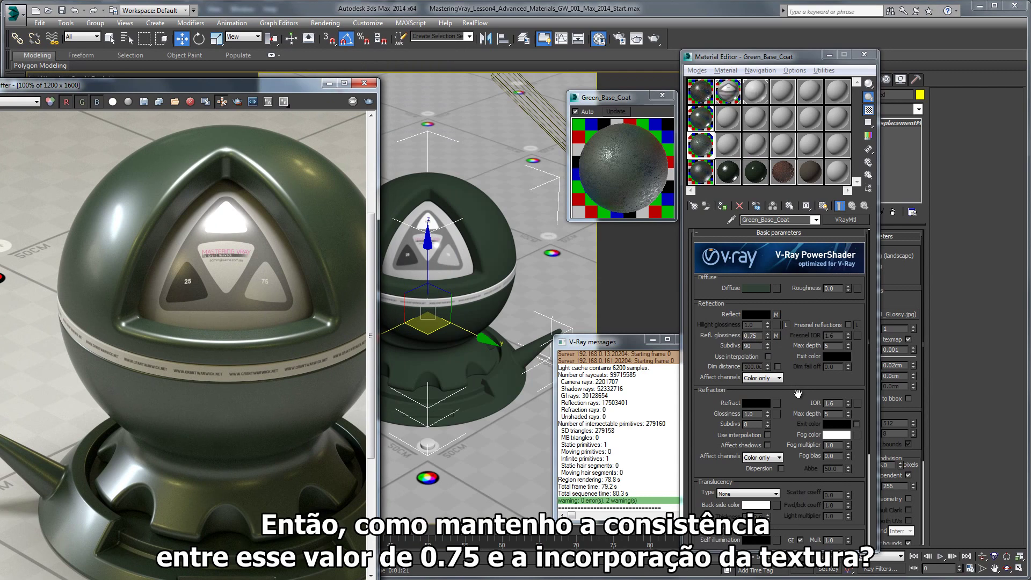
# - Turn the base coat's RGlossiness map off and back on to compare the preview with and without the texture
pyautogui.moveTo(797, 384); pyautogui.dragTo(794, 336)
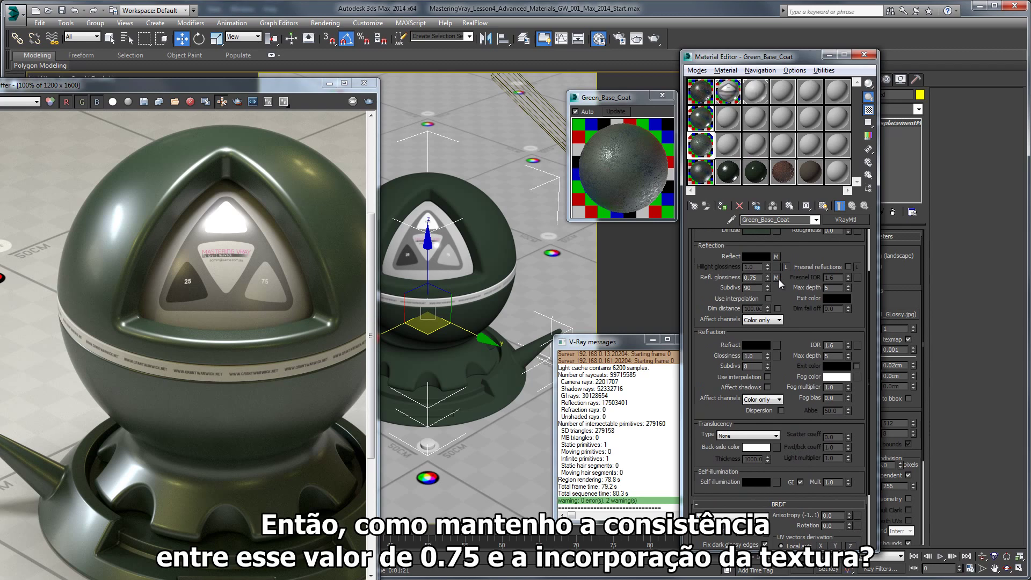
pyautogui.scroll(-4, 782, 380)
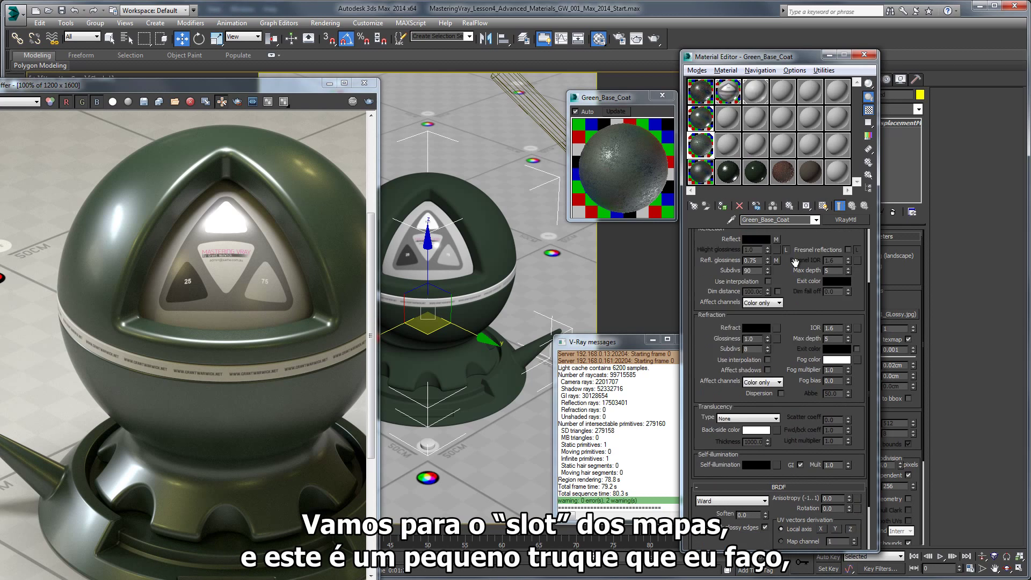
pyautogui.click(771, 511)
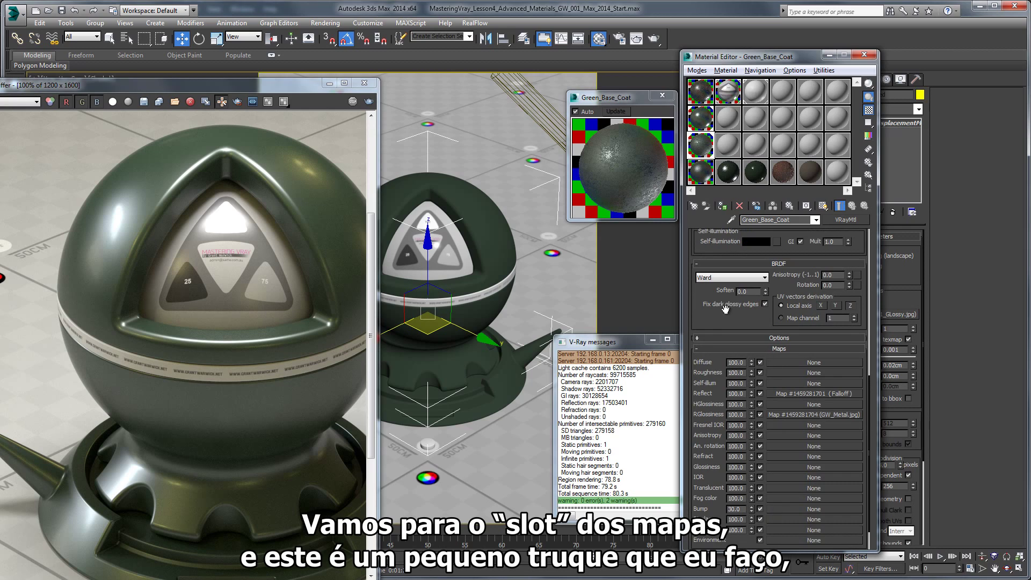
pyautogui.scroll(4, 732, 413)
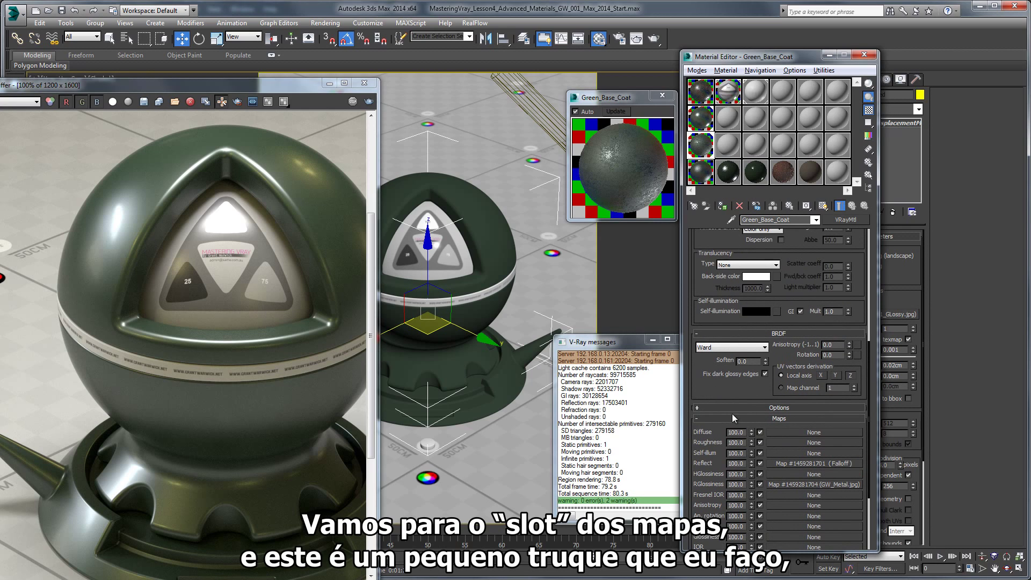
pyautogui.click(760, 484)
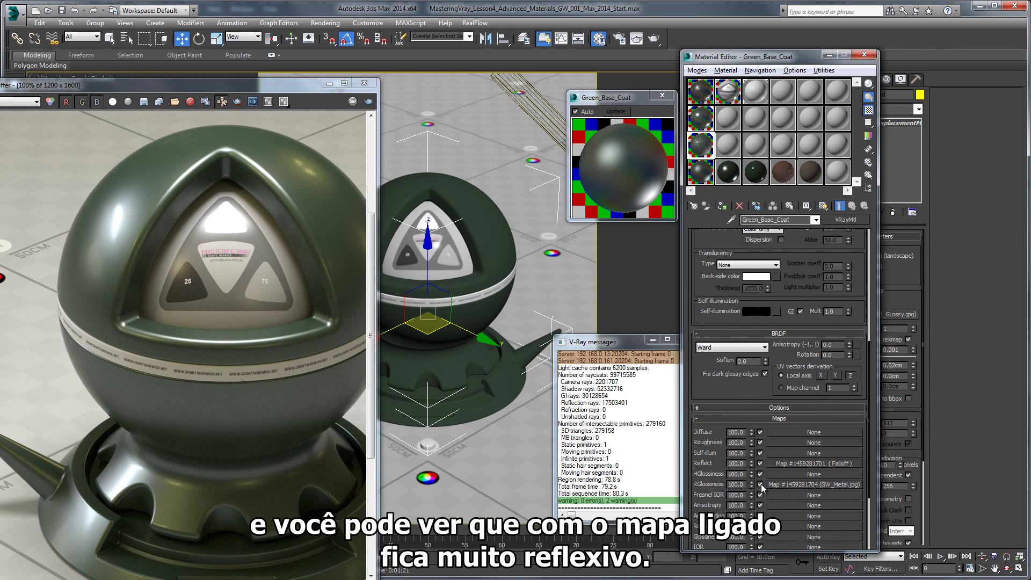
pyautogui.click(760, 484)
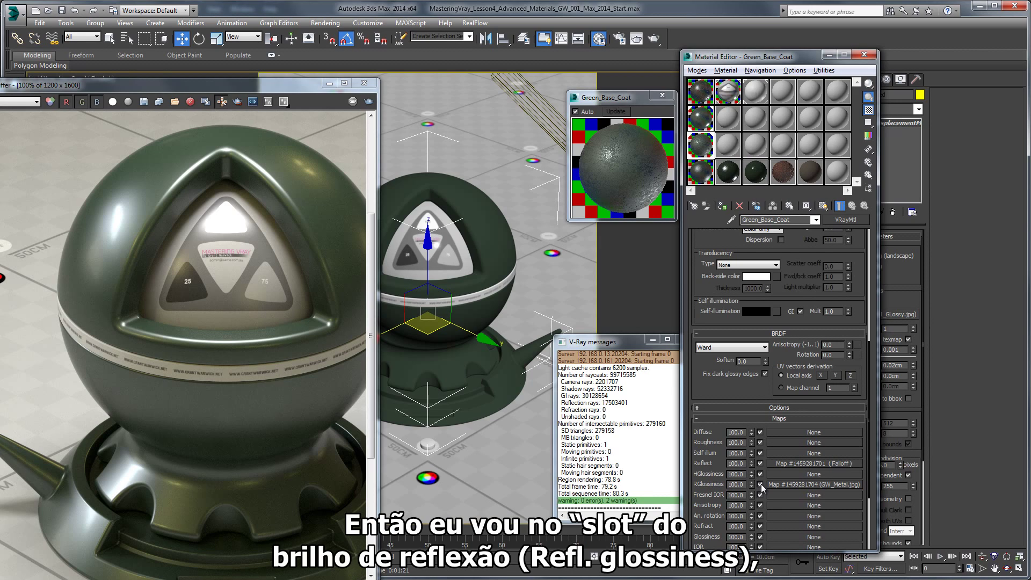
# - Replace the reflection glossiness bitmap with an Output map, keeping GW_Metal.jpg as its sub-map
pyautogui.scroll(5, 800, 322)
pyautogui.click(776, 304)
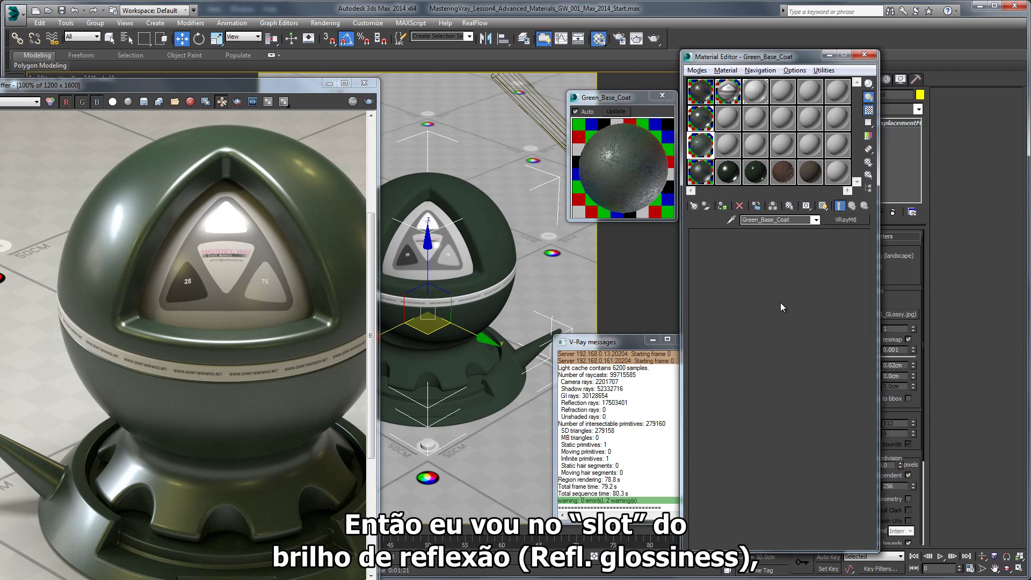
pyautogui.click(851, 221)
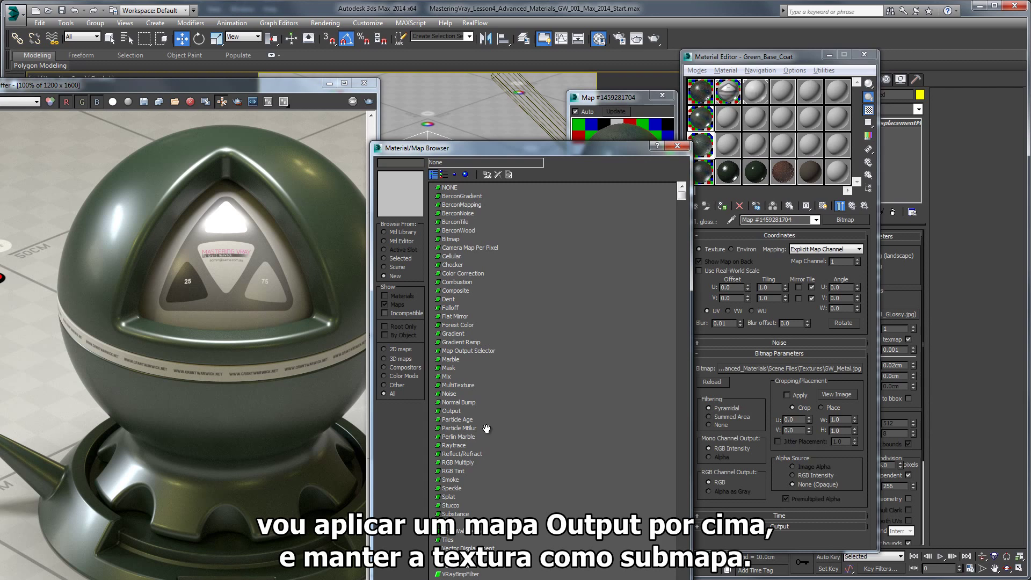
pyautogui.doubleClick(449, 411)
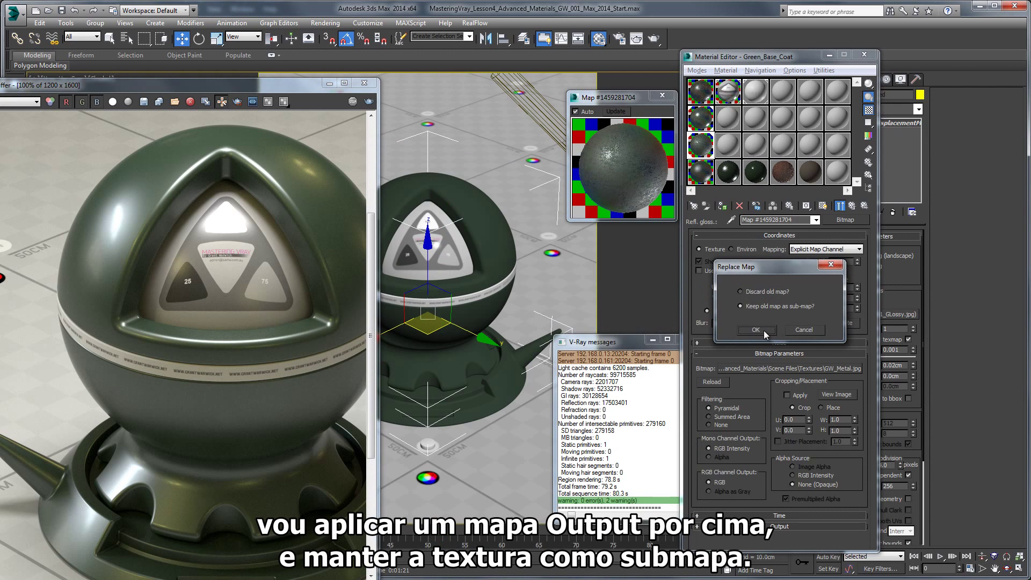
pyautogui.click(756, 330)
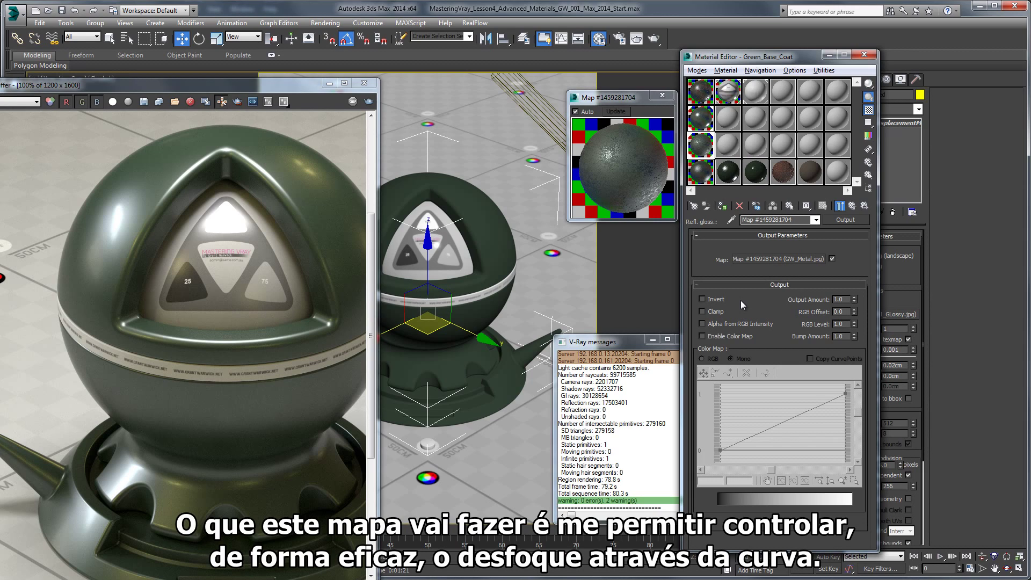
# - Enable the Output map's color map and add a middle curve point, raised to about 0.79 at position 0.43
pyautogui.click(731, 336)
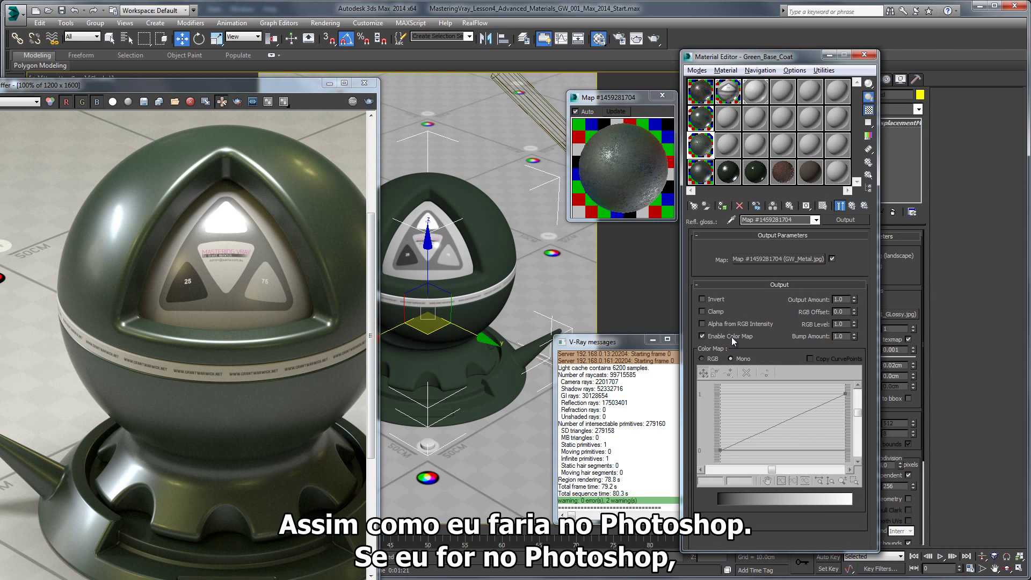
pyautogui.click(793, 416)
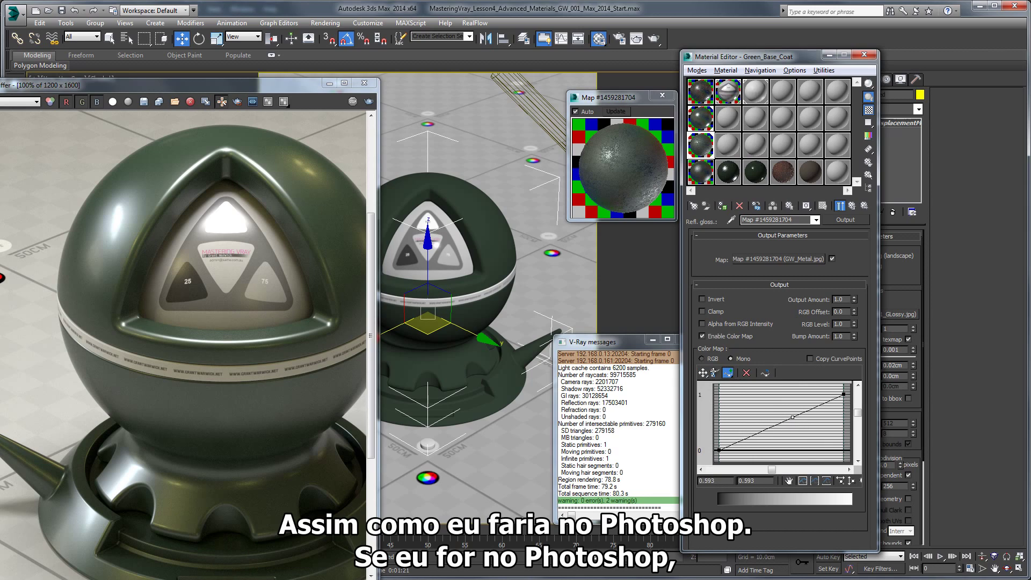
pyautogui.click(703, 372)
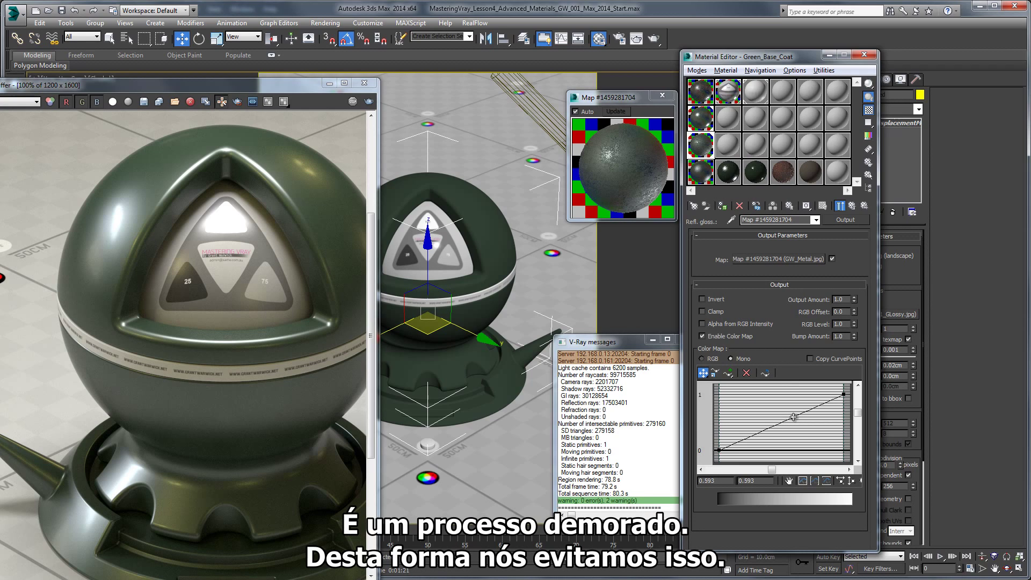
pyautogui.moveTo(793, 418); pyautogui.dragTo(773, 407)
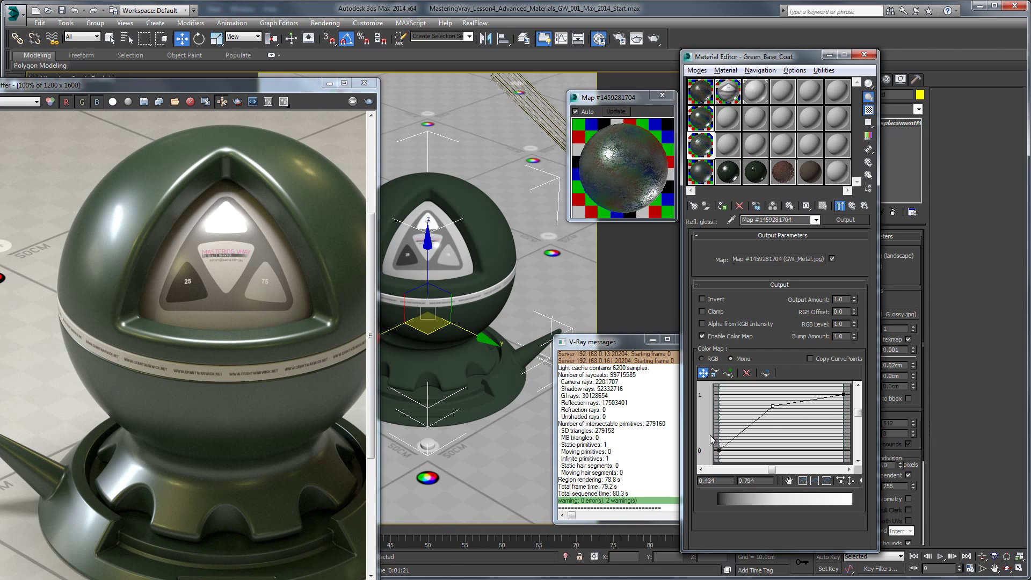
# - Set the curve's start point to 0.75, and try sliding the whole curve down near 0 and back up near 1
pyautogui.click(718, 450)
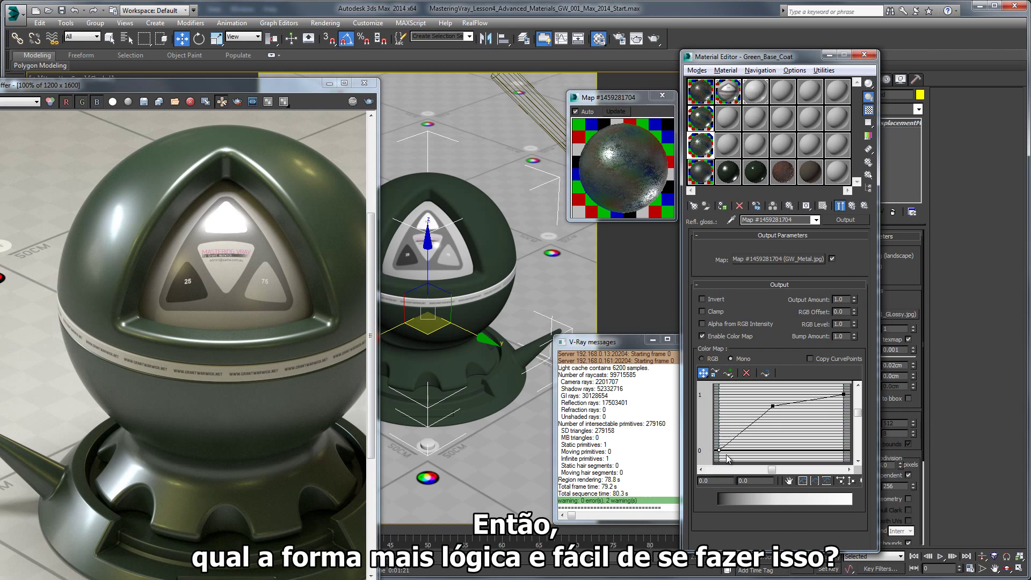
pyautogui.click(758, 479)
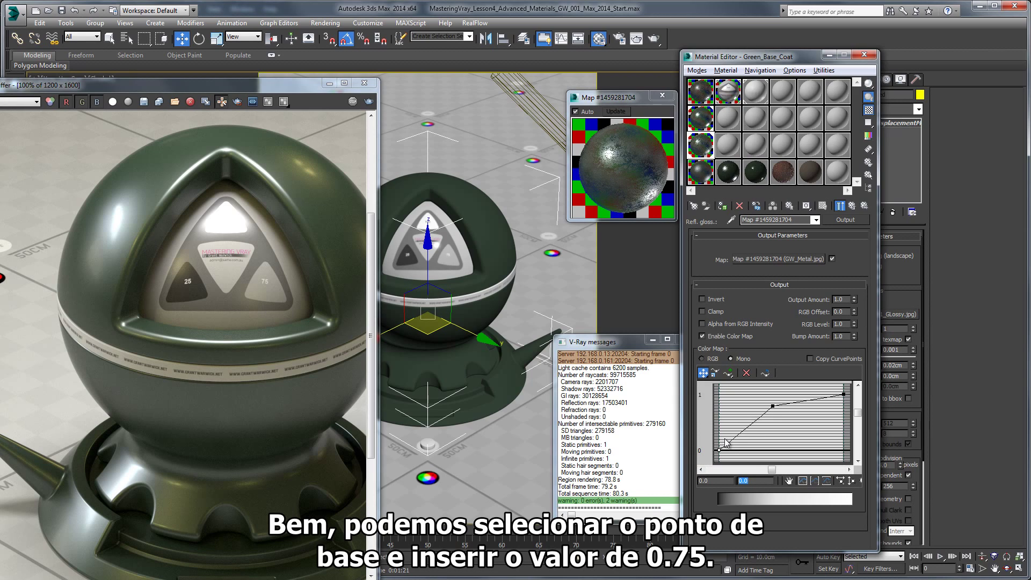
pyautogui.press('Return')
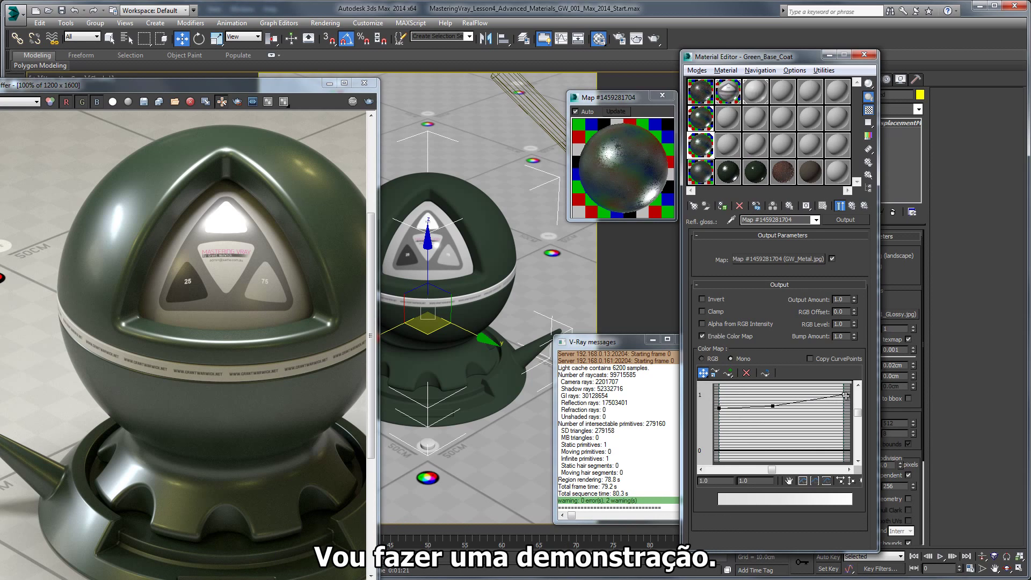
pyautogui.moveTo(846, 396); pyautogui.dragTo(846, 443)
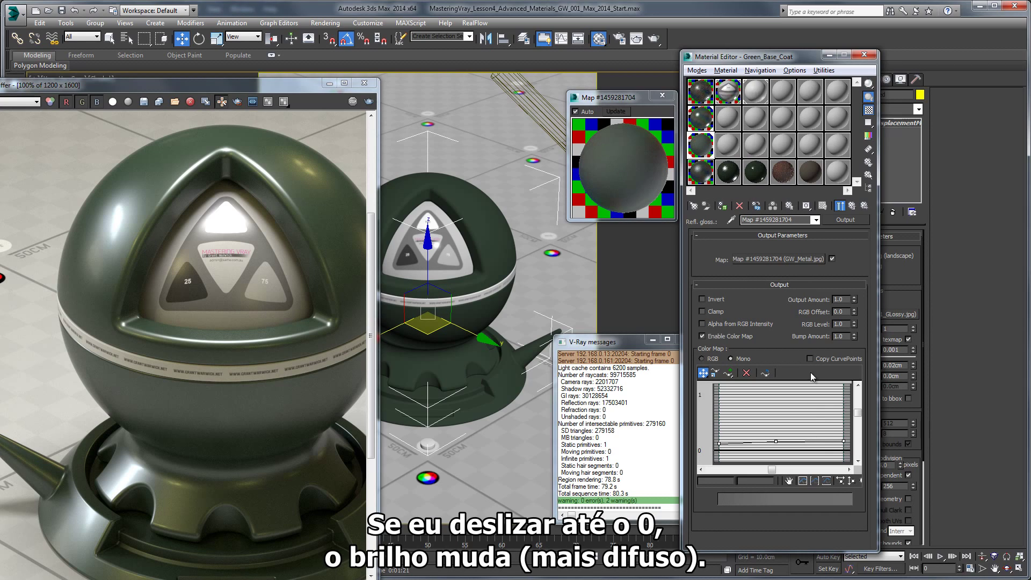
pyautogui.moveTo(844, 441); pyautogui.dragTo(844, 396)
# - Set the value of the curve's end point to 1 and of its start point to 0.75
pyautogui.doubleClick(754, 481)
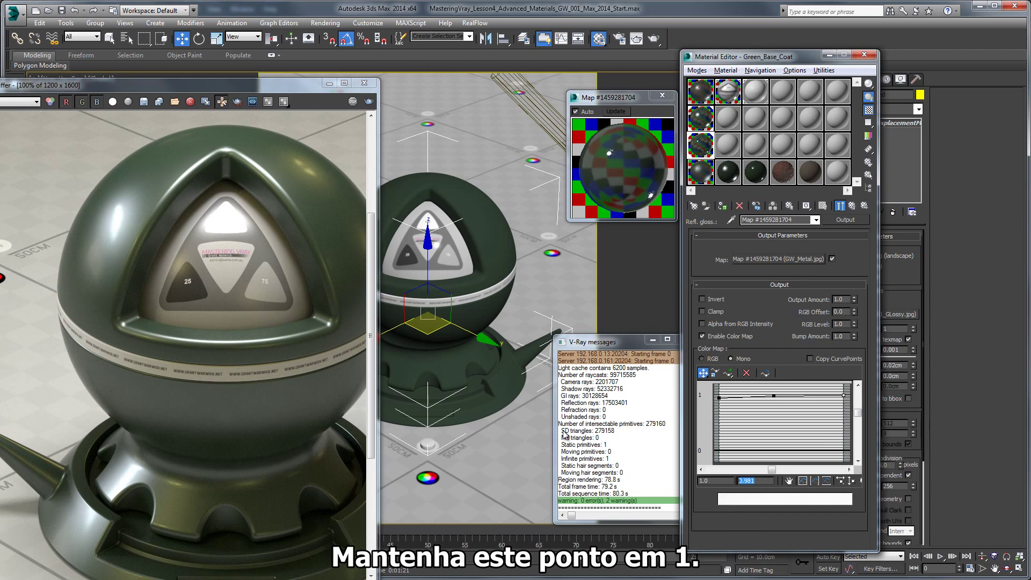
pyautogui.write('1')
pyautogui.press('Return')
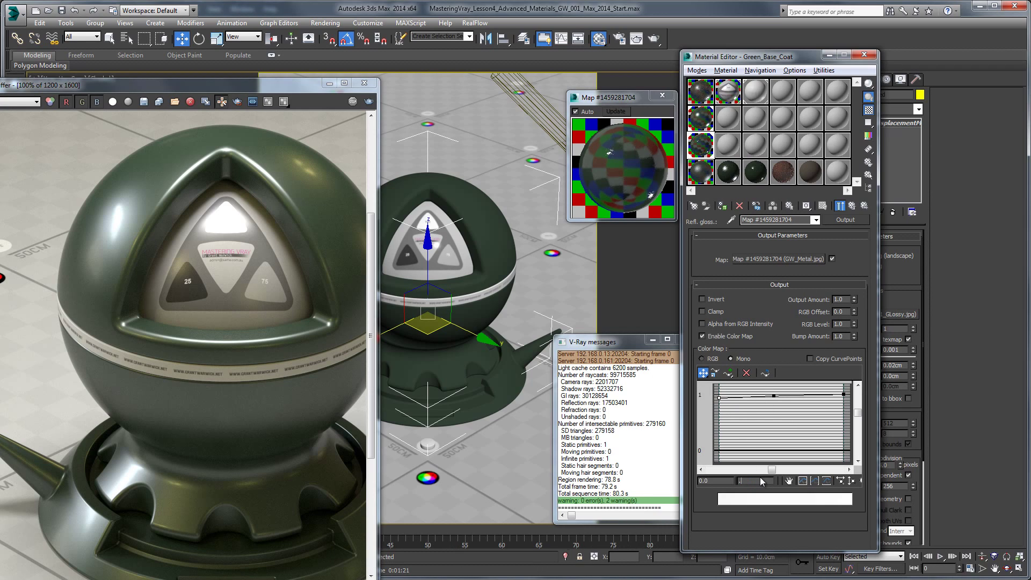
pyautogui.write('0.75')
pyautogui.press('Return')
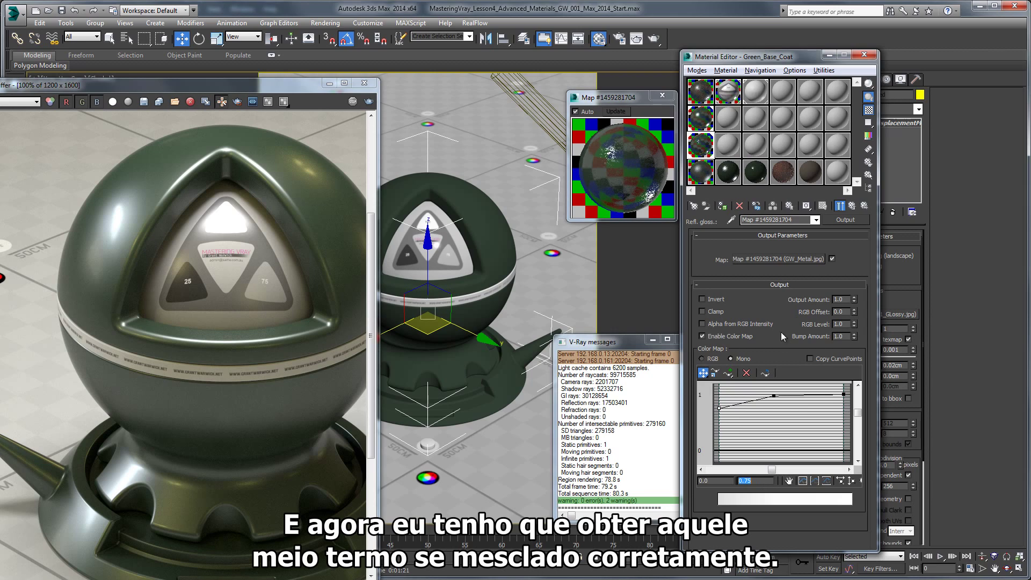
# - Convert the curve's middle point to Bezier-Smooth and place it at about 0.9 with a gentle slope
pyautogui.click(773, 396)
pyautogui.rightClick(780, 400)
pyautogui.moveTo(777, 398); pyautogui.dragTo(808, 398)
pyautogui.click(813, 420)
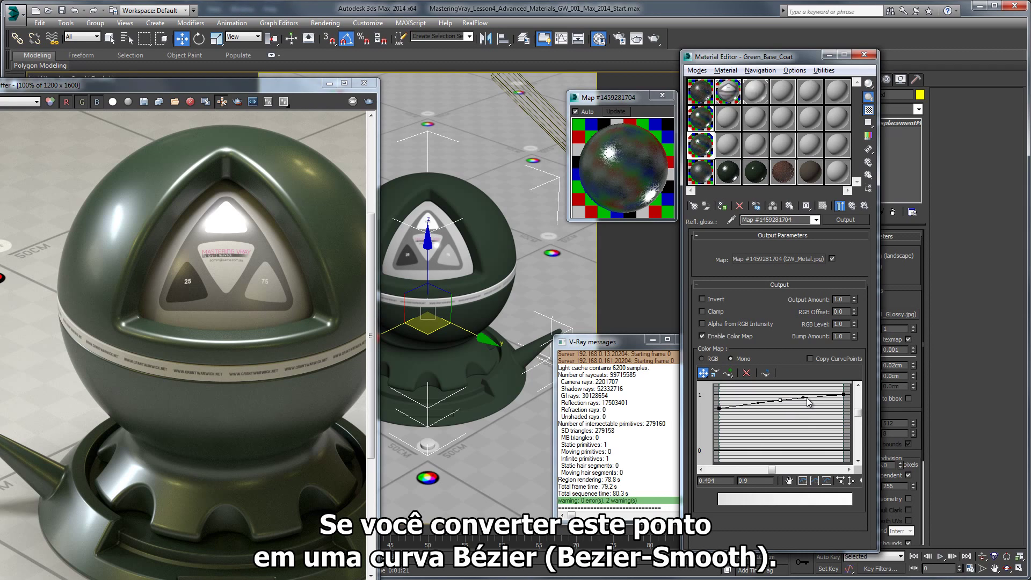
pyautogui.rightClick(780, 401)
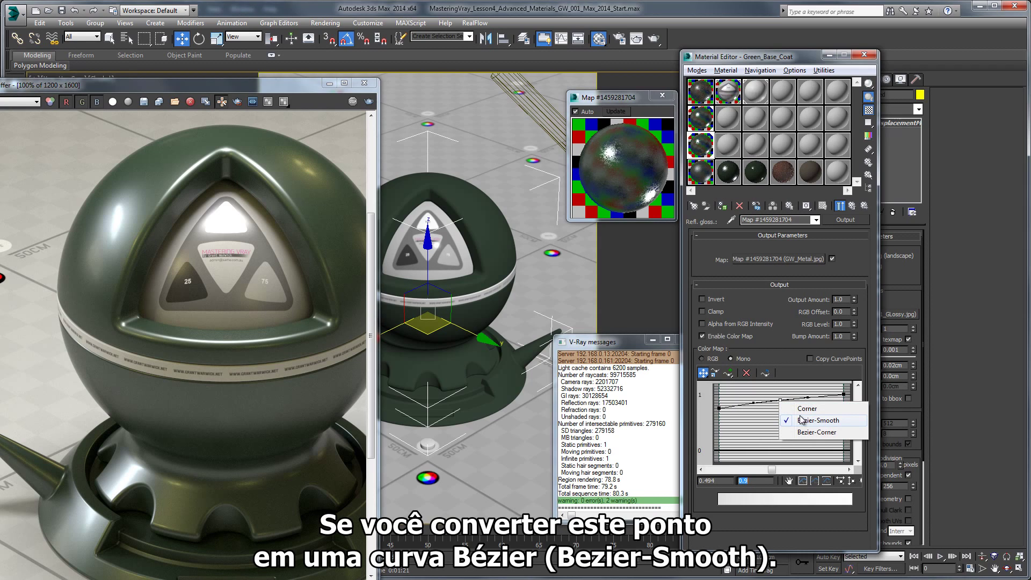
pyautogui.moveTo(781, 402); pyautogui.dragTo(815, 397)
# - Lower the curve's end point to about 0.9 and its start point to about 0.61, bending the curve at the middle point
pyautogui.click(843, 394)
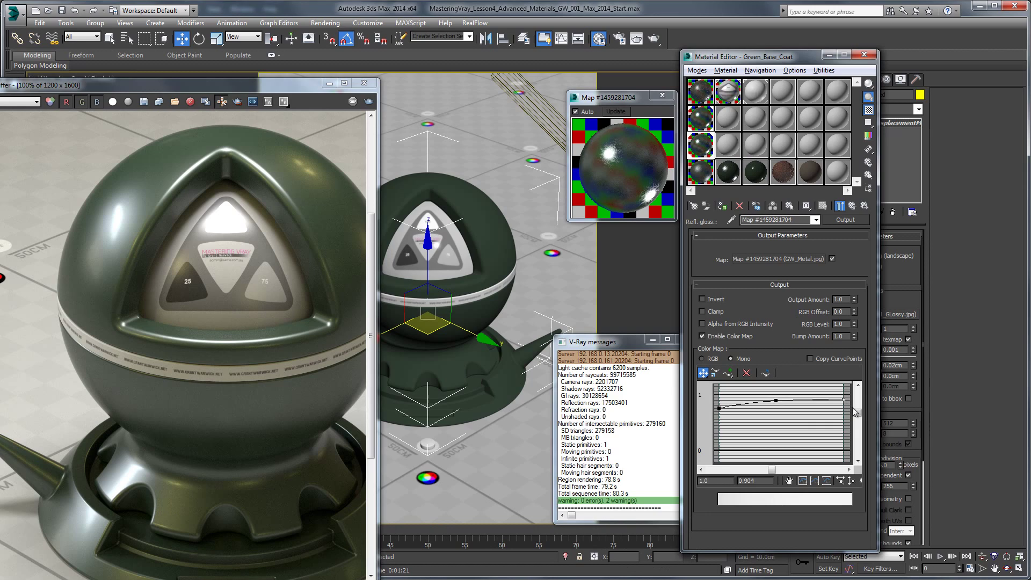
pyautogui.click(776, 401)
pyautogui.moveTo(778, 404); pyautogui.dragTo(723, 420)
pyautogui.click(719, 408)
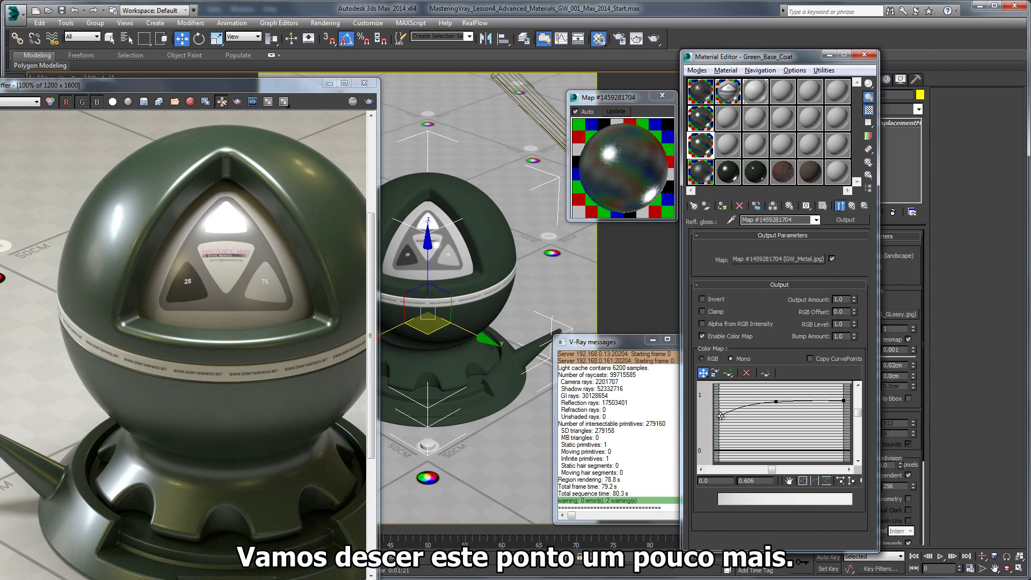
# - Lower the curve's middle point to about 0.84 and bring the end of the curve slightly further down
pyautogui.click(778, 404)
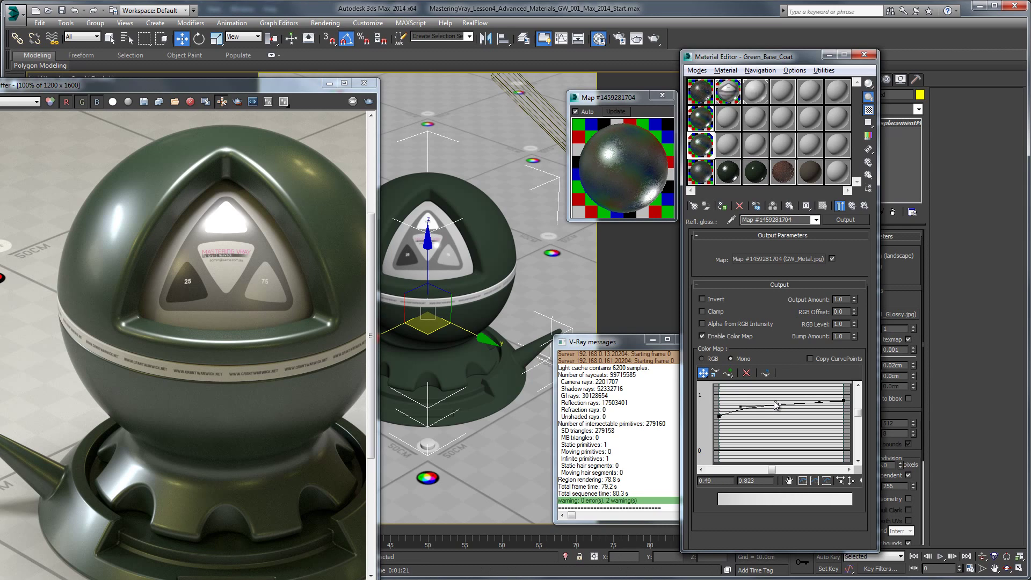
pyautogui.moveTo(776, 406); pyautogui.dragTo(775, 404)
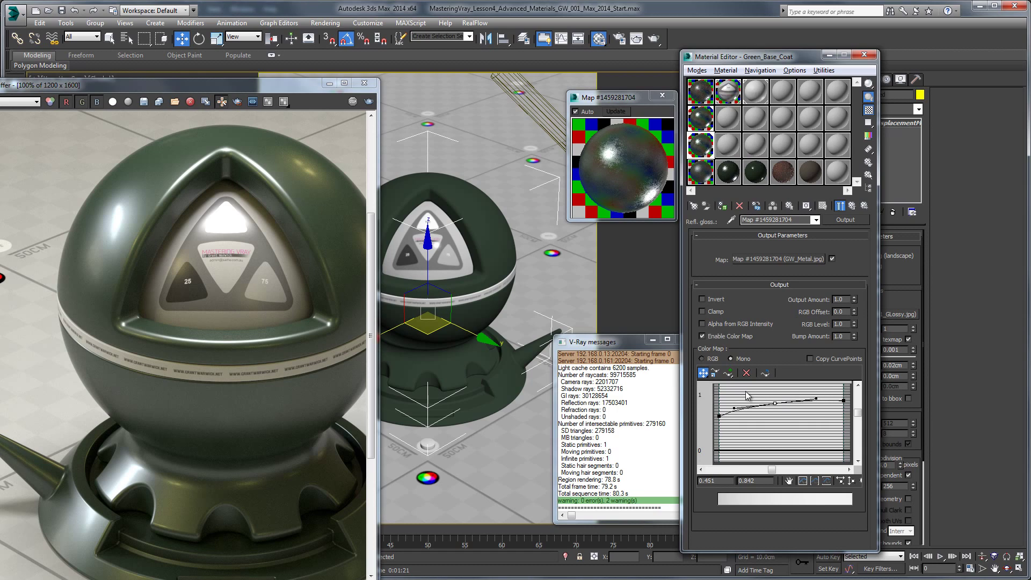
pyautogui.click(830, 398)
pyautogui.moveTo(844, 403); pyautogui.dragTo(843, 403)
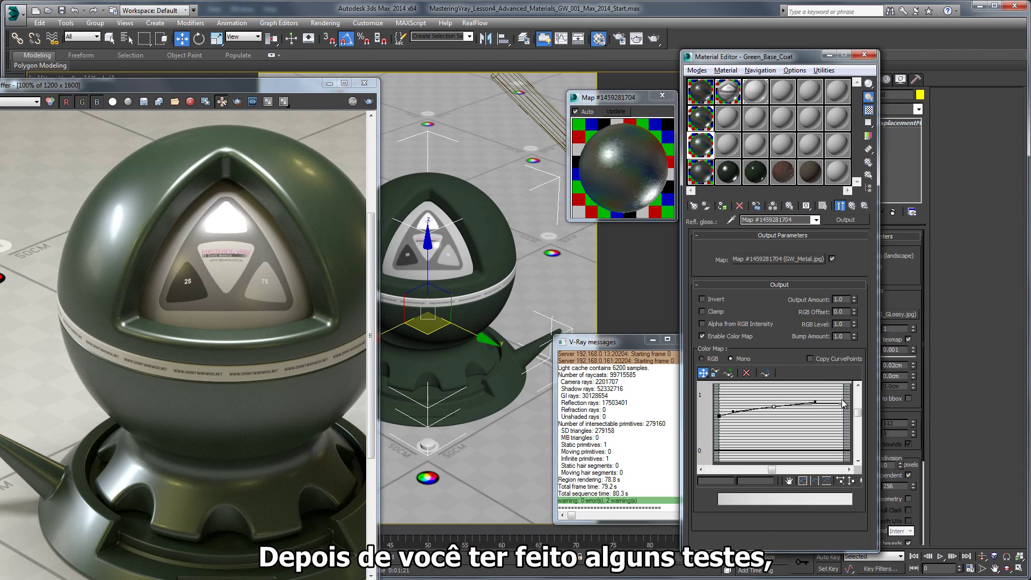
# - Toggle the base coat's reflection glossiness map off and on to compare its effect in the material preview
pyautogui.click(853, 205)
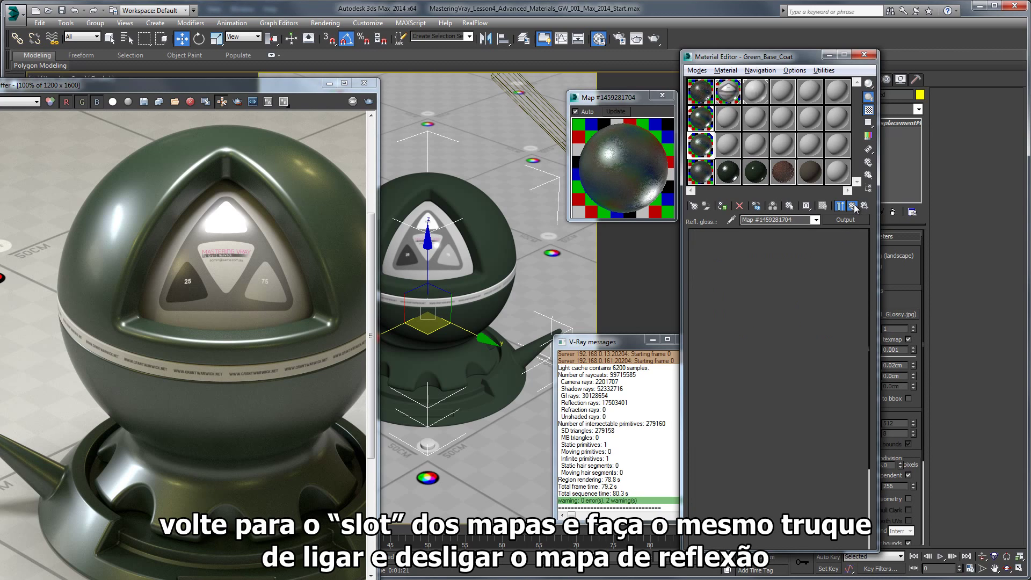
pyautogui.scroll(-5, 797, 388)
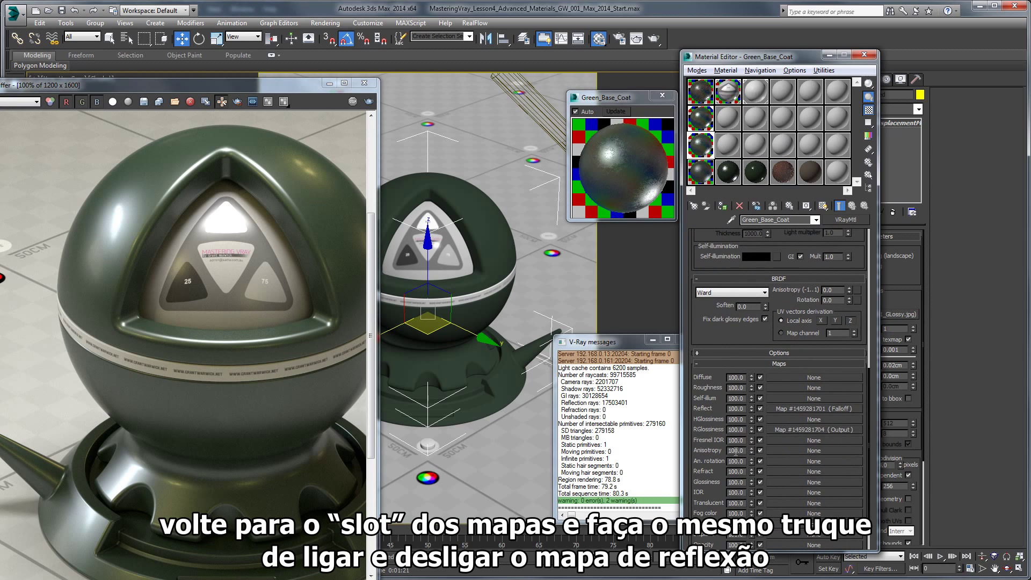
pyautogui.click(760, 429)
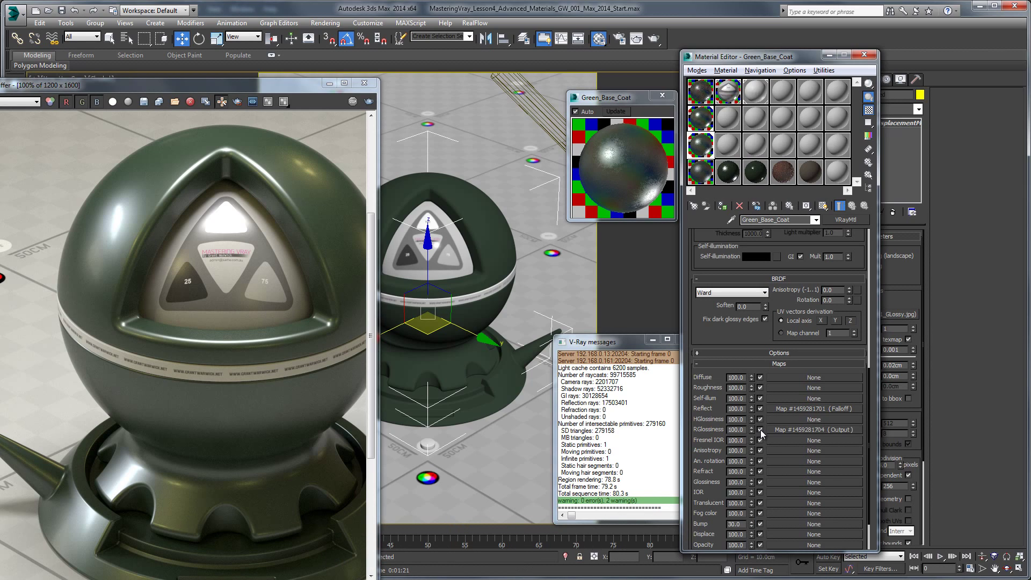
# - Move the middle point of the glossiness map's Output curve to about 0.34 horizontally and 0.73 vertically, and return to the base coat material
pyautogui.click(805, 430)
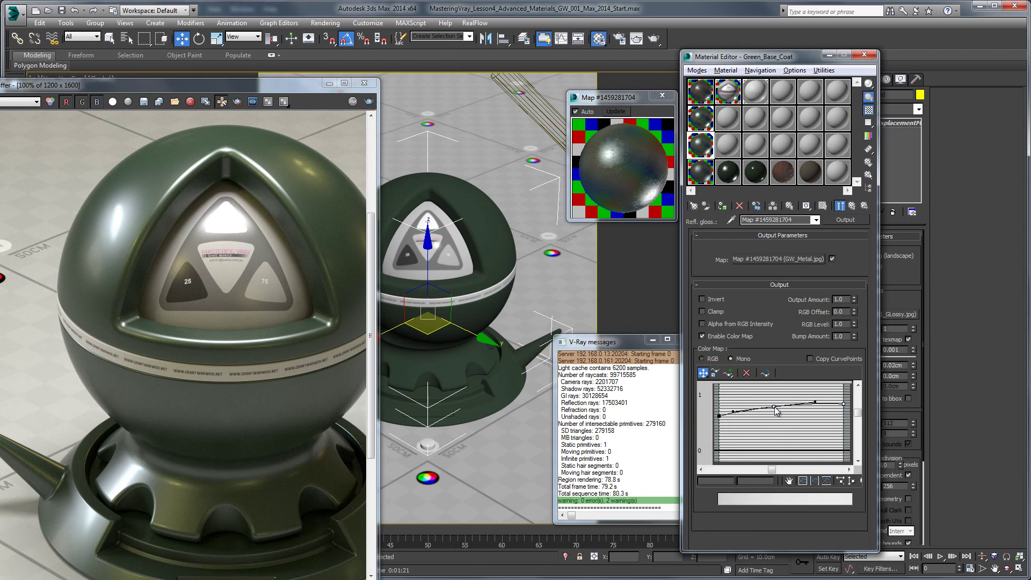
pyautogui.moveTo(775, 407); pyautogui.dragTo(761, 409)
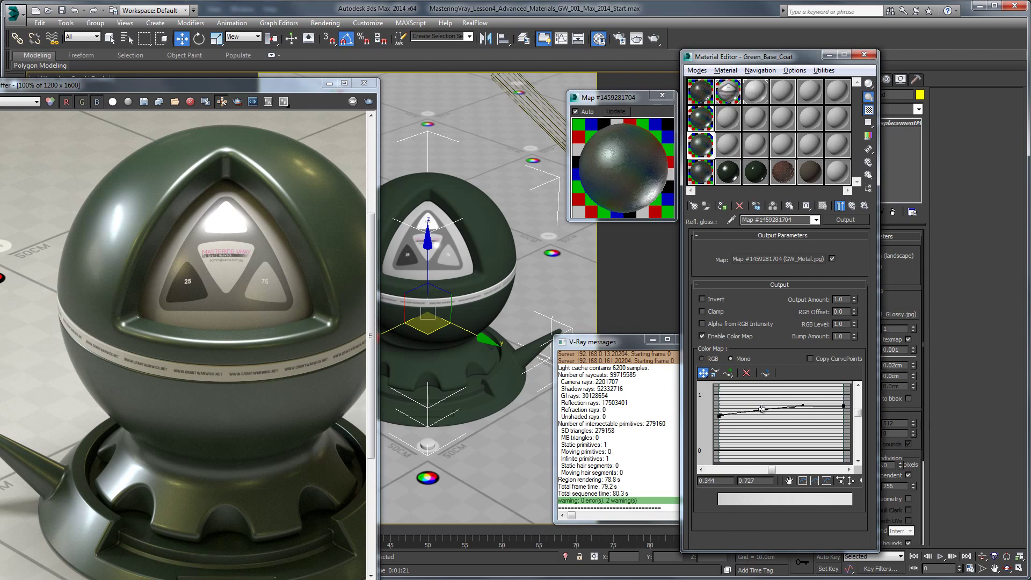
pyautogui.click(851, 206)
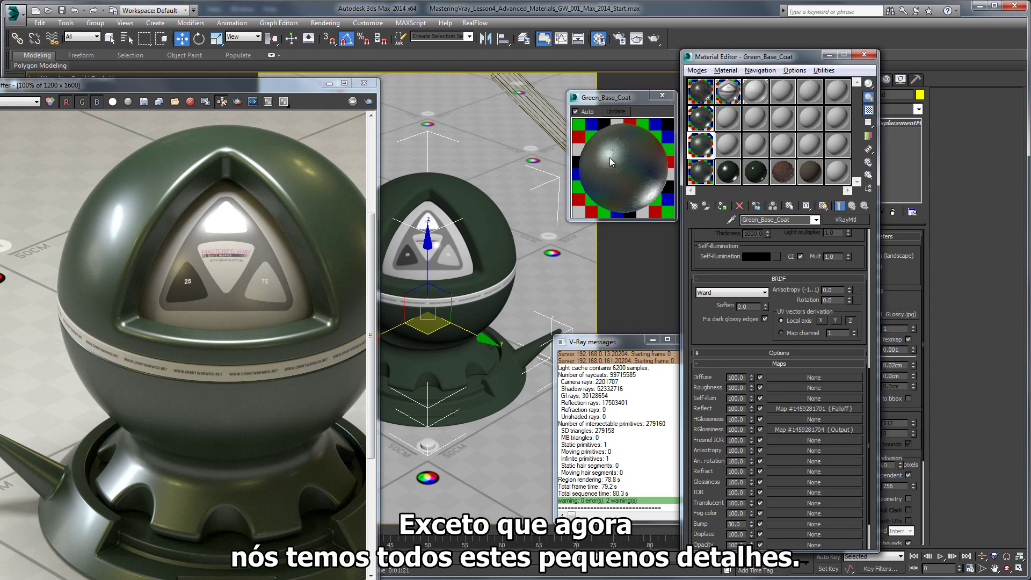
# - Assign the Green_Base_Coat material to the selected shader ball parts and render the scene
pyautogui.moveTo(701, 153); pyautogui.dragTo(693, 154)
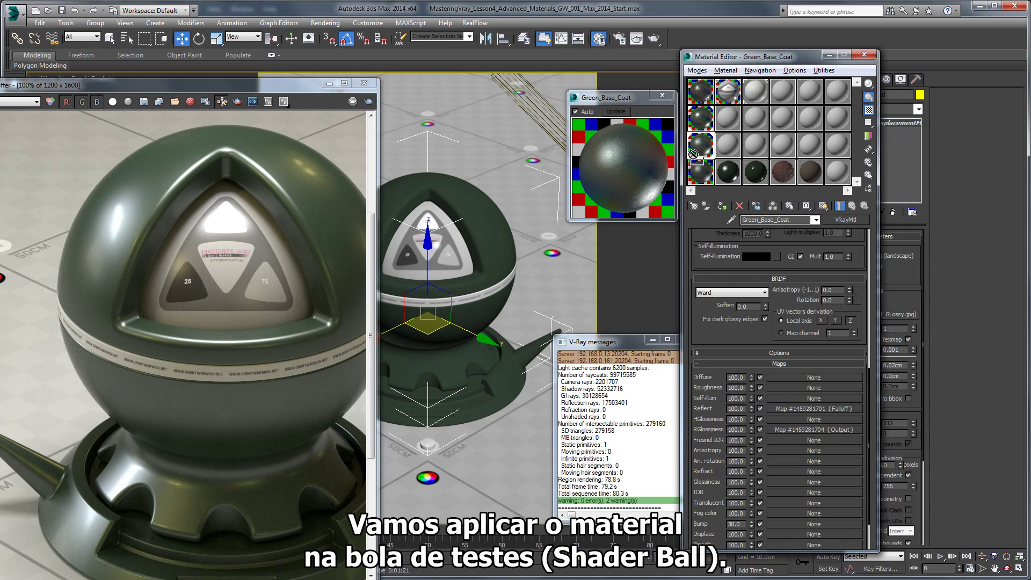
pyautogui.moveTo(479, 232); pyautogui.dragTo(479, 232)
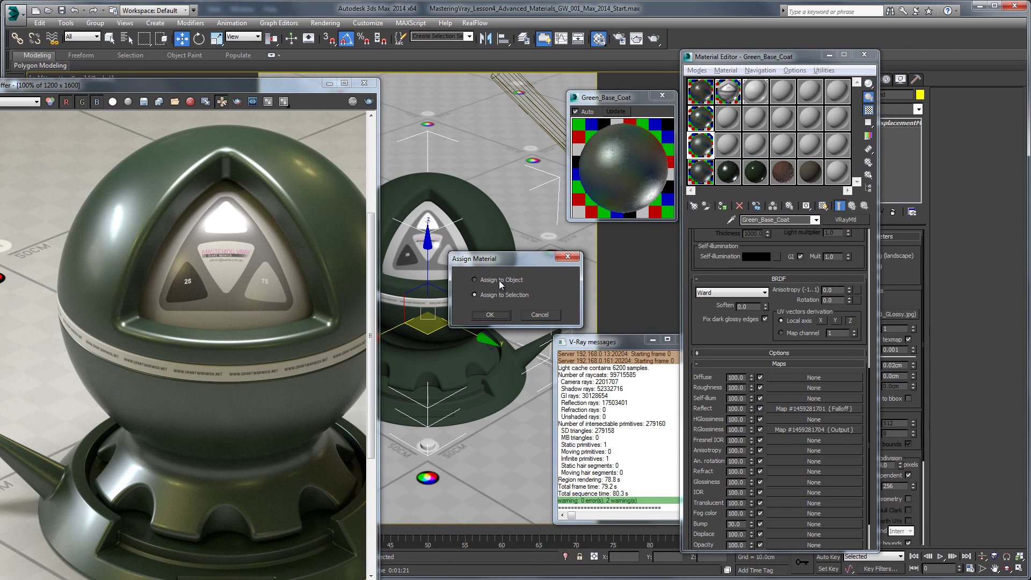
pyautogui.click(489, 314)
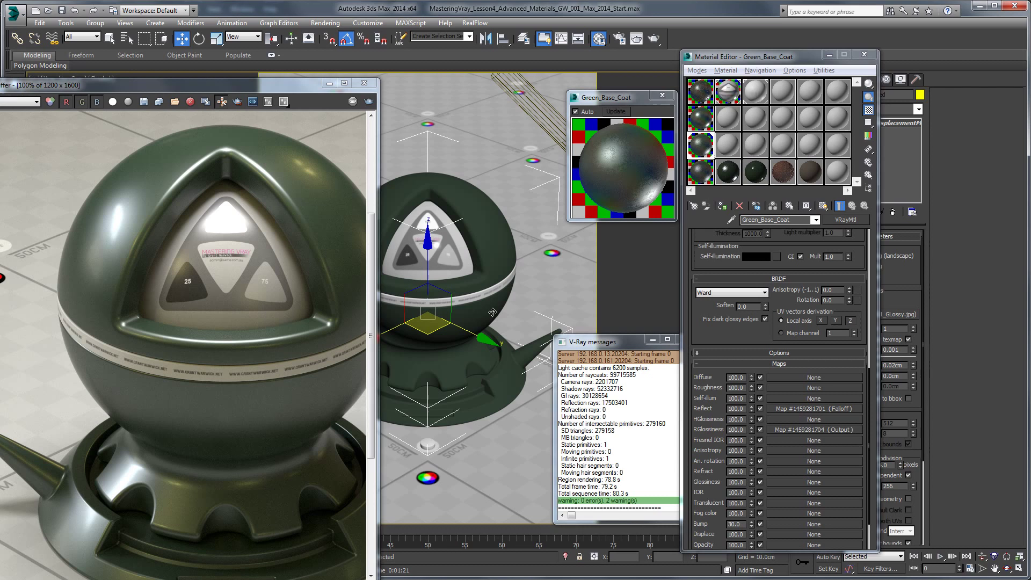
pyautogui.click(654, 39)
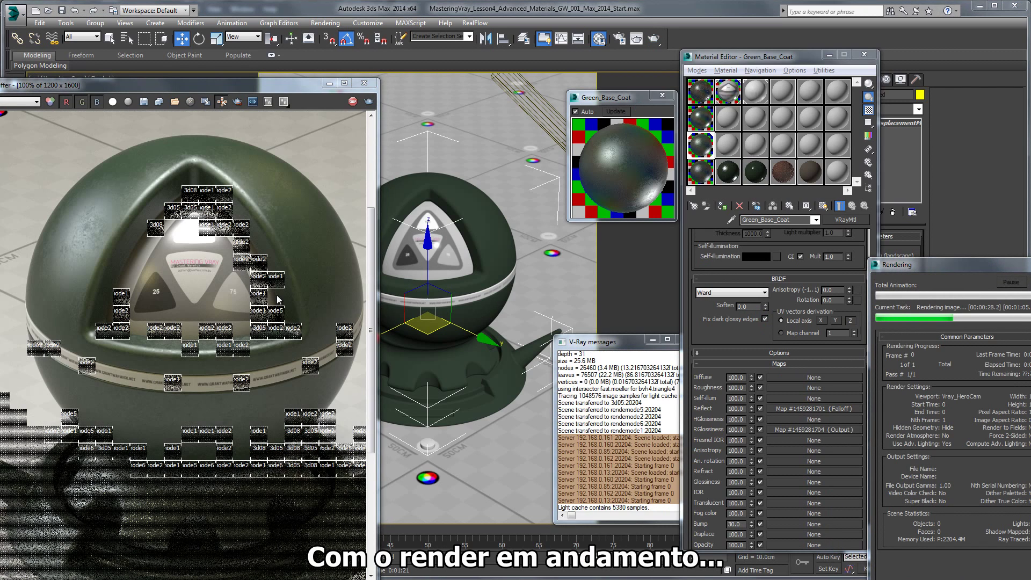
# - Examine the glossiness texture detail across the shader ball's upper shell, lower body and base in the running render
pyautogui.moveTo(264, 208); pyautogui.dragTo(217, 217, button='middle')
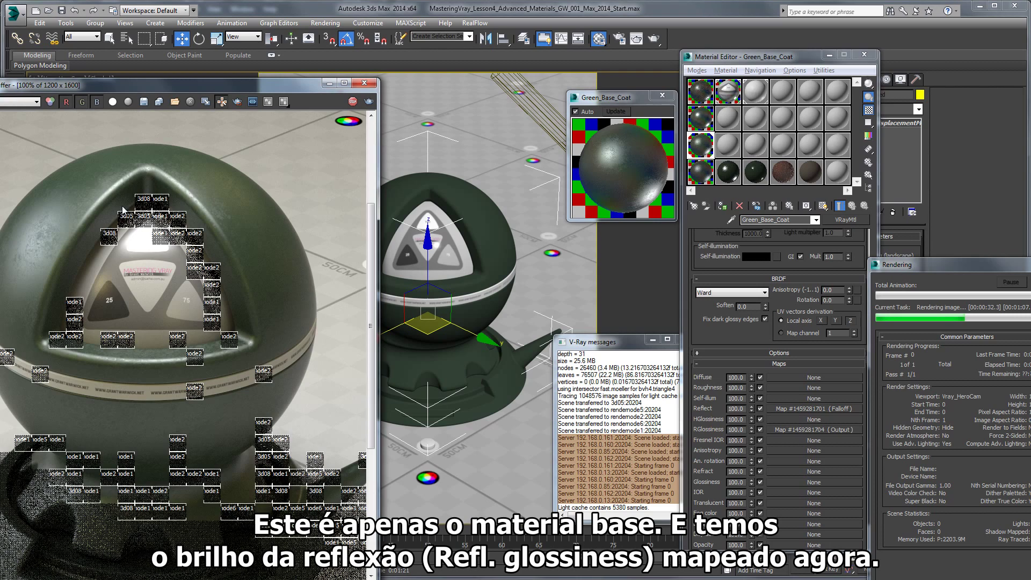
pyautogui.scroll(2, 40, 221)
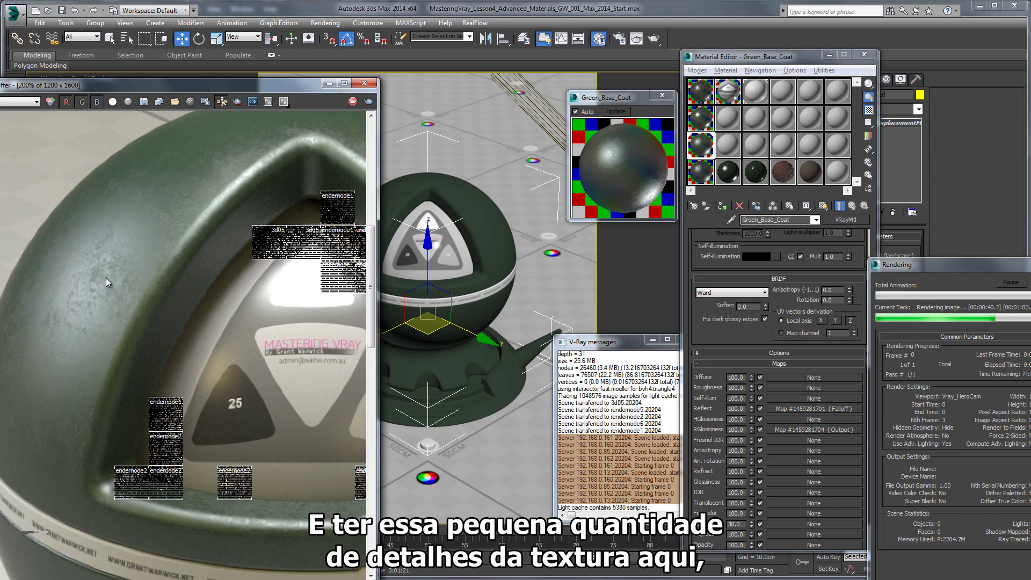
pyautogui.scroll(-2, 105, 278)
pyautogui.scroll(2, 231, 237)
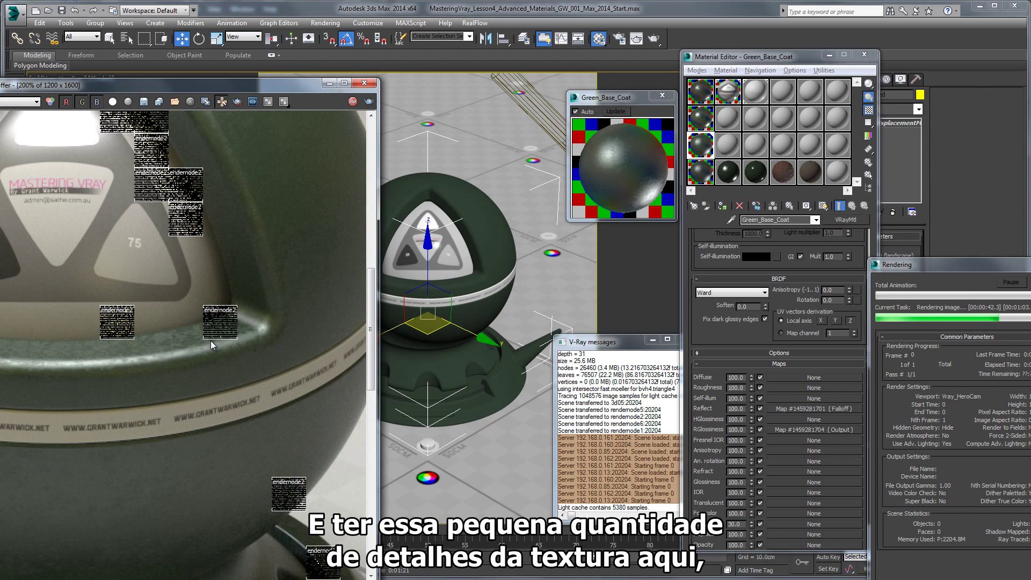
pyautogui.scroll(-2, 257, 275)
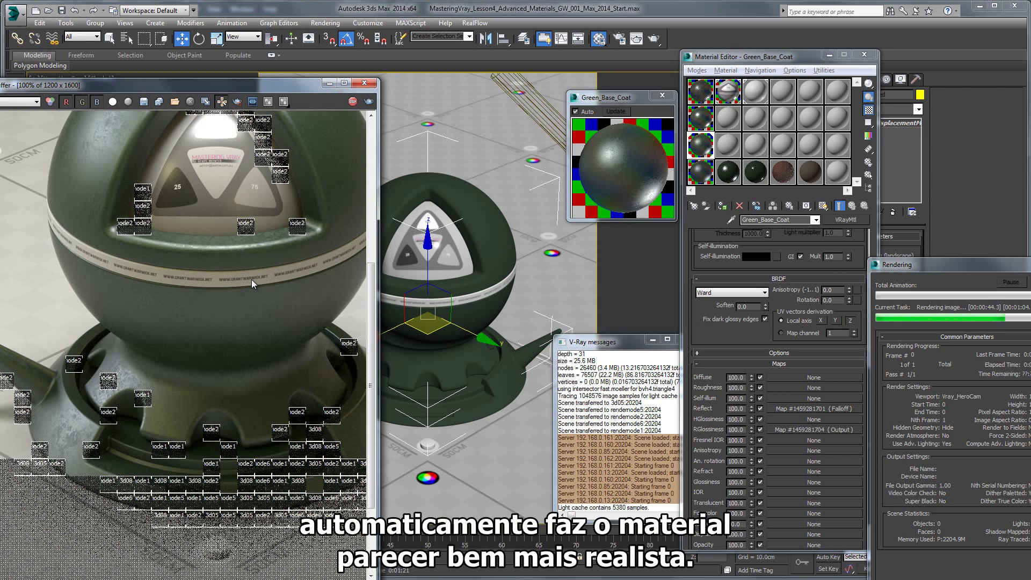
pyautogui.moveTo(255, 264); pyautogui.dragTo(211, 279, button='middle')
pyautogui.moveTo(254, 232); pyautogui.dragTo(235, 294, button='middle')
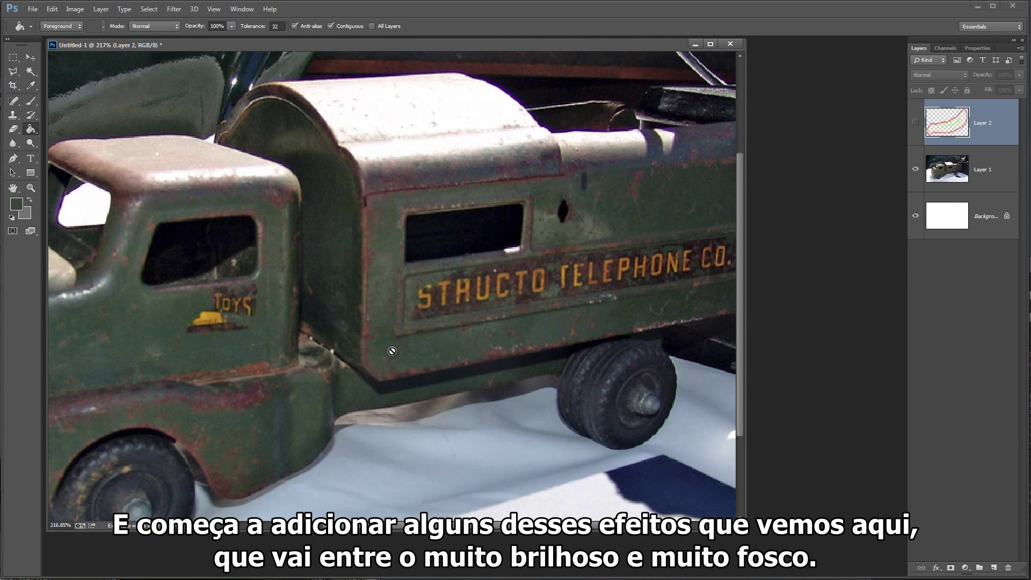
# - Switch to Photoshop to study the highlights on the toy truck's hood, and compare them with the shader ball render in 3ds Max
pyautogui.keyDown('alt'); pyautogui.moveTo(180, 334); pyautogui.dragTo(680, 285); pyautogui.keyUp('alt')
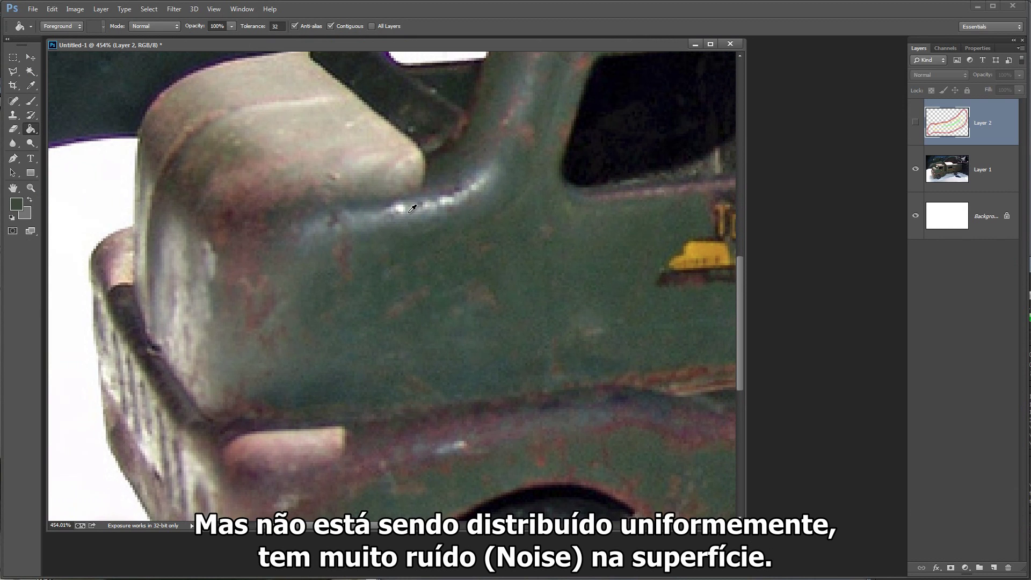
pyautogui.keyDown('alt'); pyautogui.scroll(-3, 412, 208); pyautogui.keyUp('alt')
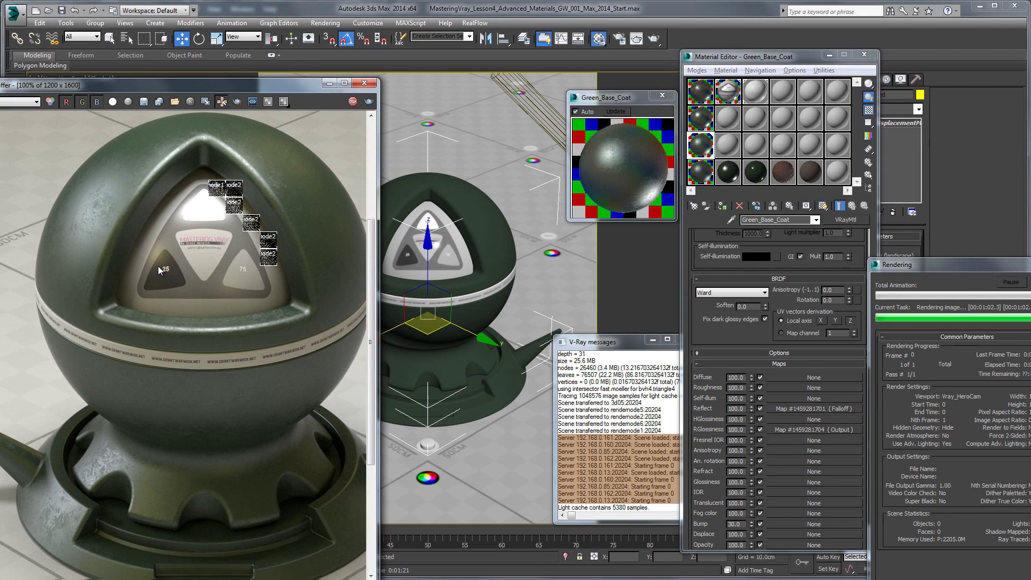
pyautogui.scroll(2, 158, 266)
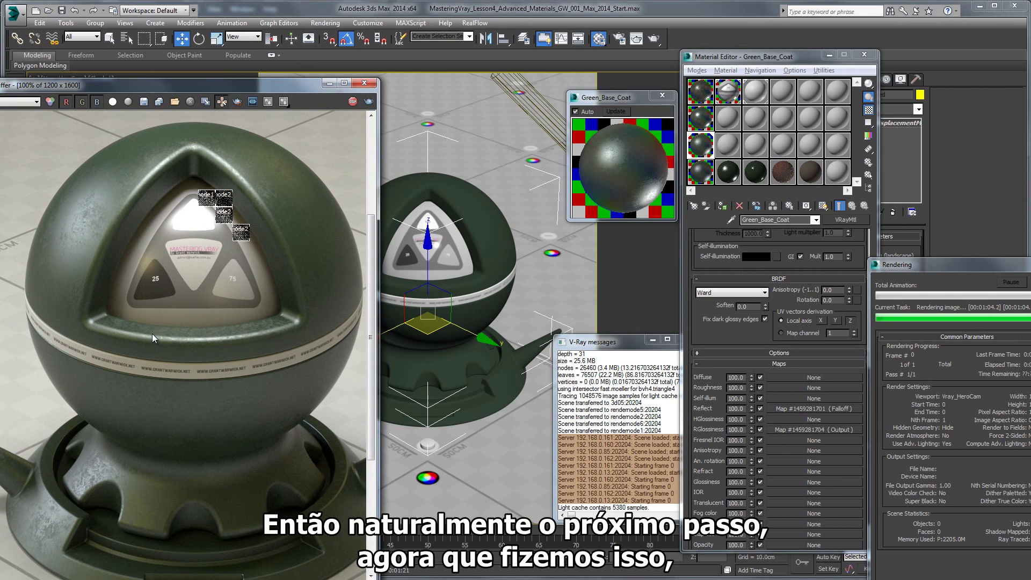
pyautogui.moveTo(153, 334); pyautogui.dragTo(156, 305, button='middle')
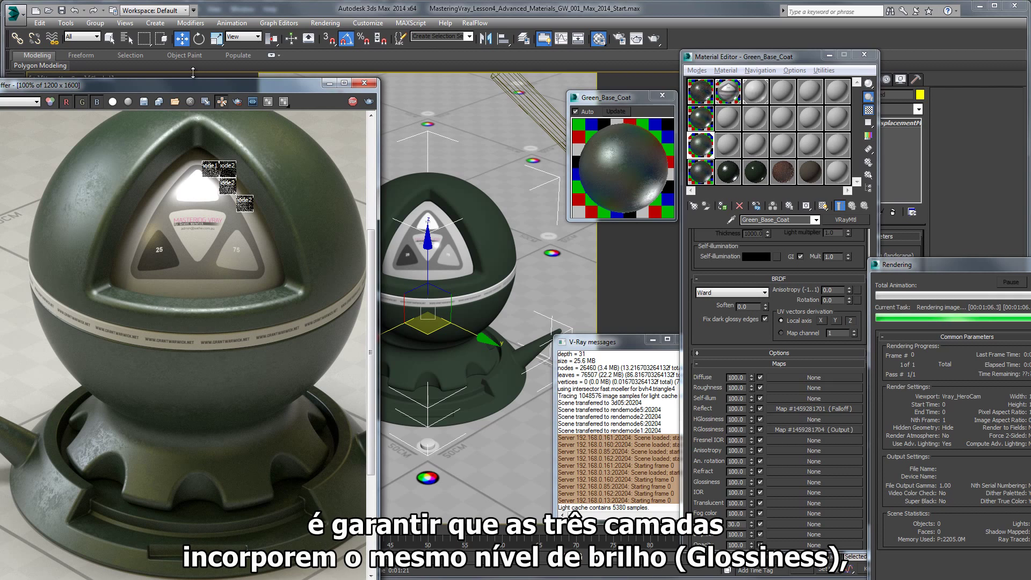
# - Assign the standalone Green_Base_Coat VRayMtl to the base slot of the VRayBlendMtl as an instance
pyautogui.moveTo(212, 86); pyautogui.dragTo(351, 56)
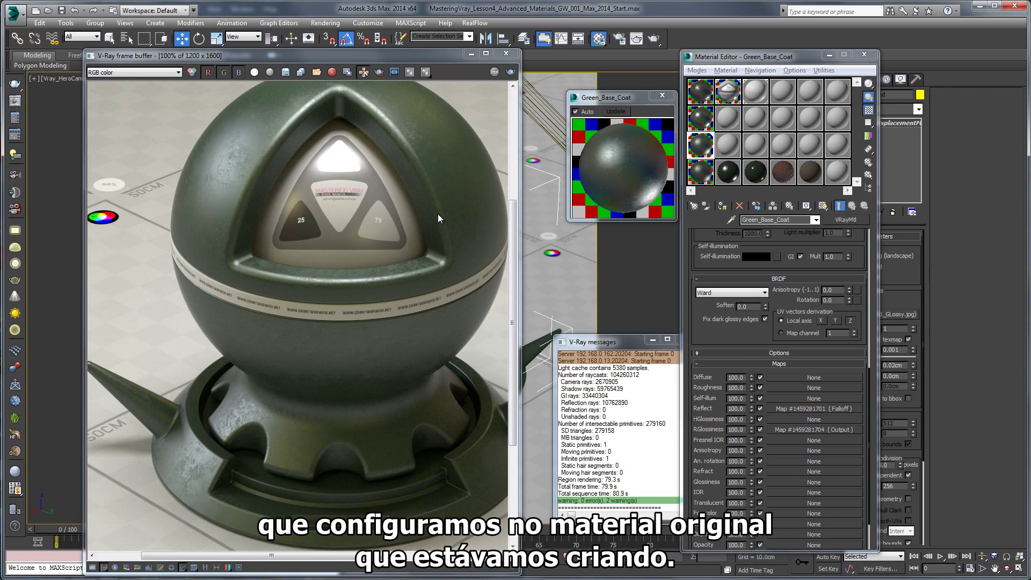
pyautogui.moveTo(436, 155); pyautogui.dragTo(401, 176, button='middle')
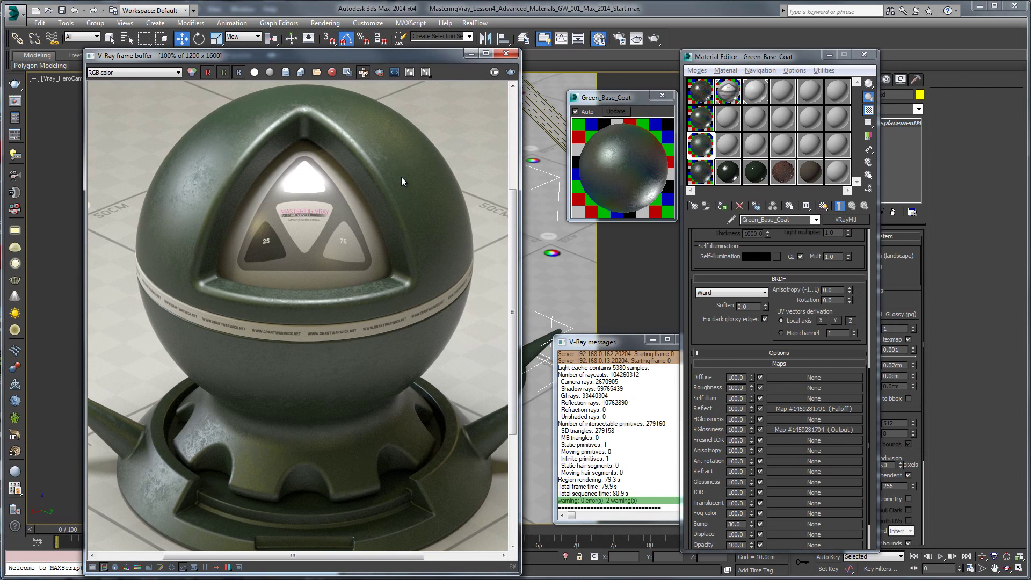
pyautogui.moveTo(411, 55); pyautogui.dragTo(368, 91)
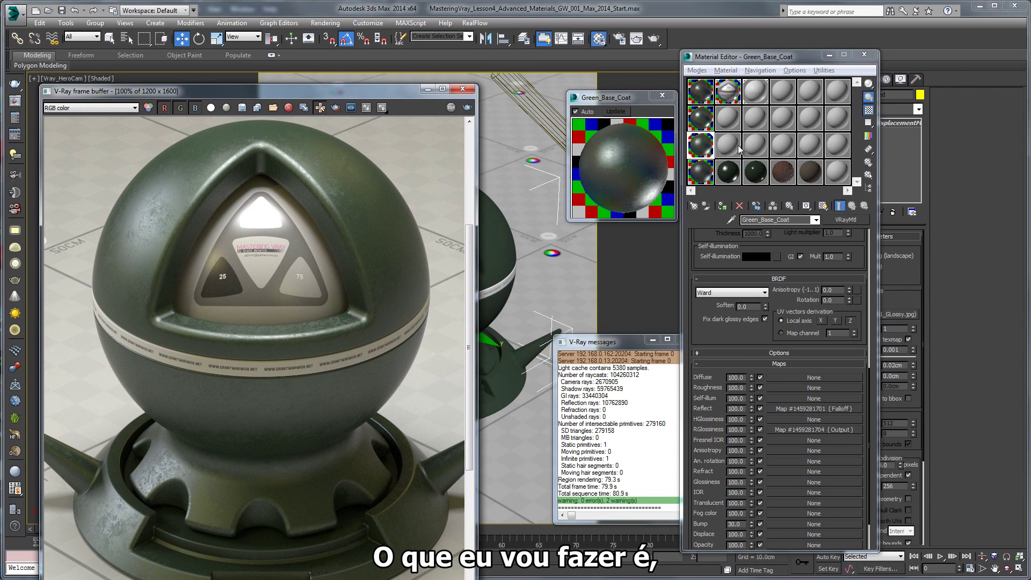
pyautogui.click(703, 120)
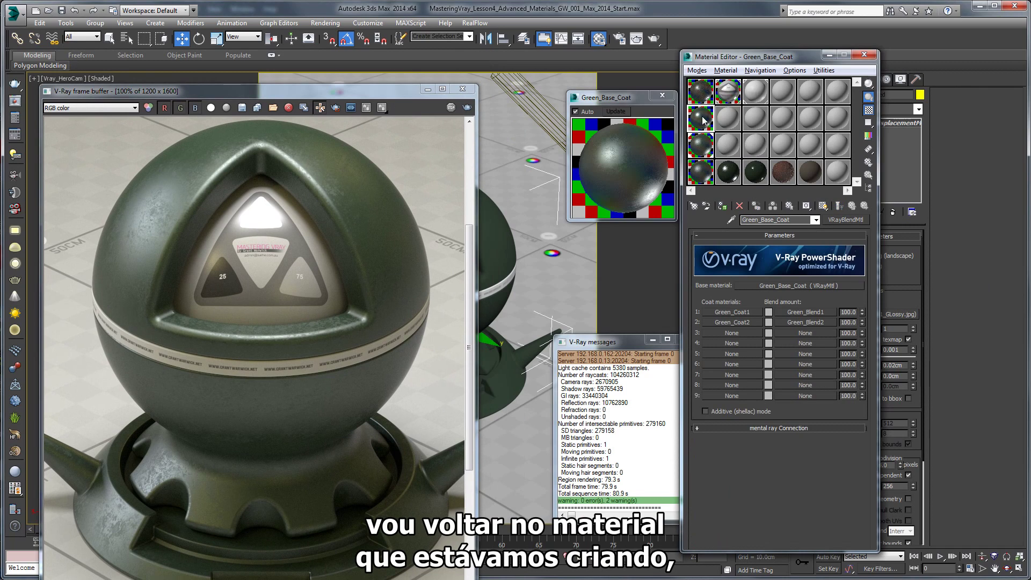
pyautogui.click(703, 145)
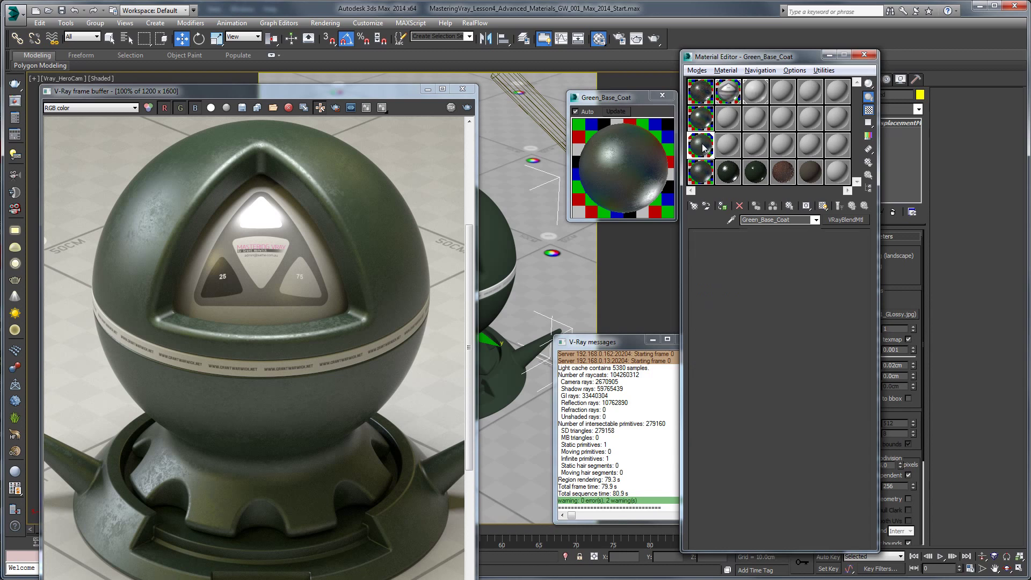
pyautogui.click(700, 120)
pyautogui.moveTo(701, 152); pyautogui.dragTo(776, 290)
pyautogui.click(755, 336)
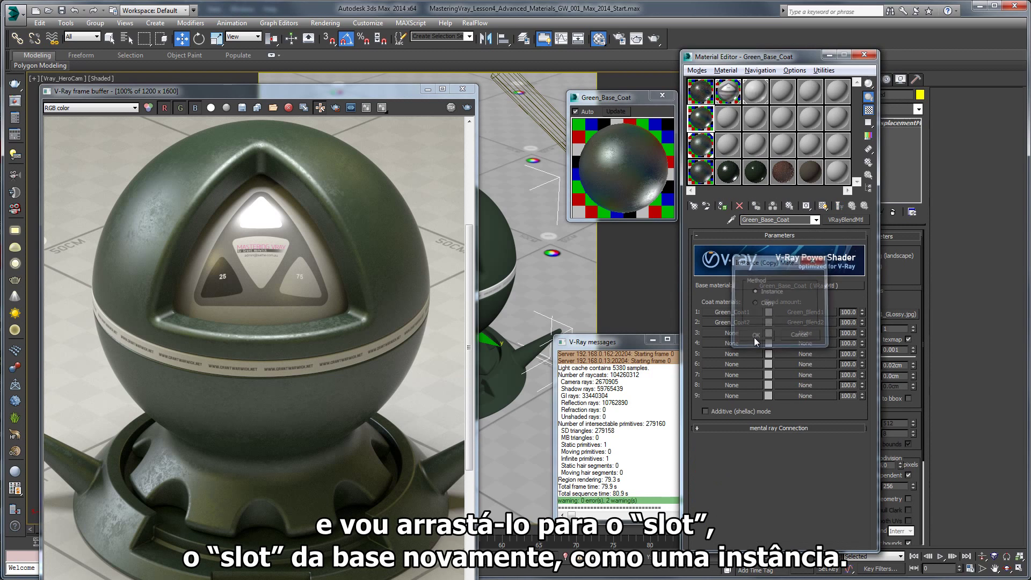
# - Copy the Green_Base_Coat reflection glossiness map and paste it as a copy into the reflection glossiness slot of Green_Coat1
pyautogui.click(703, 145)
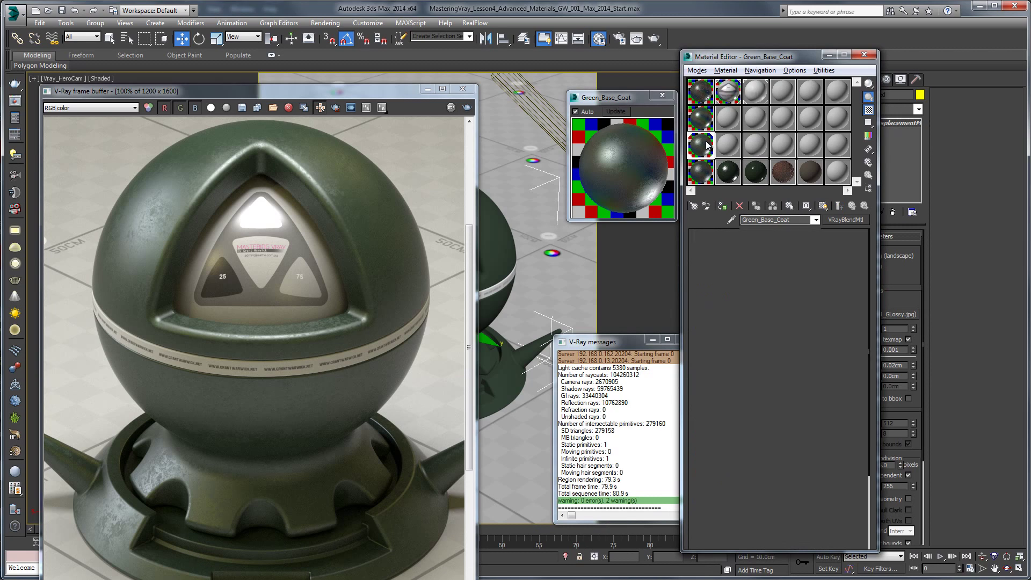
pyautogui.scroll(-10, 788, 416)
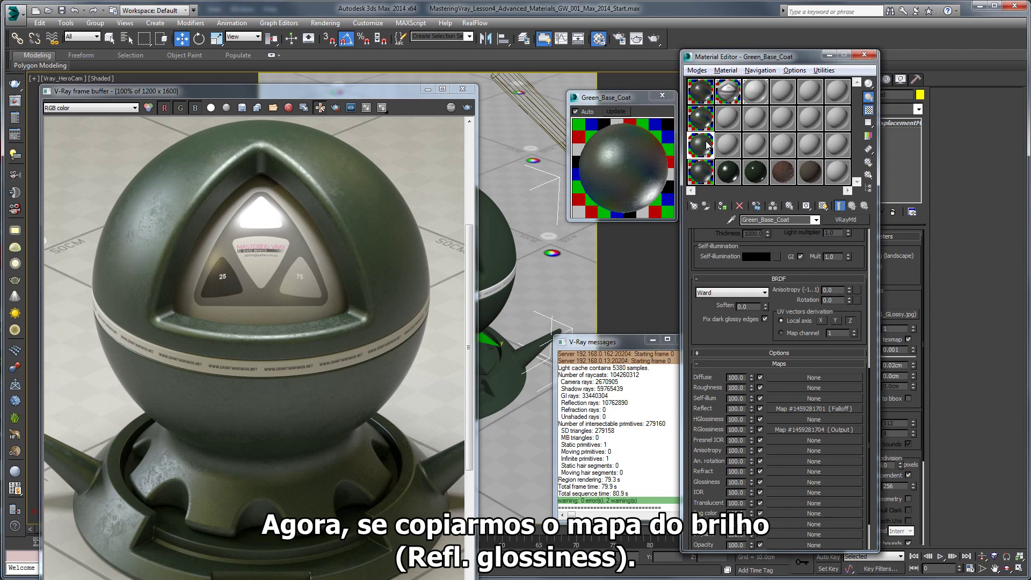
pyautogui.rightClick(792, 430)
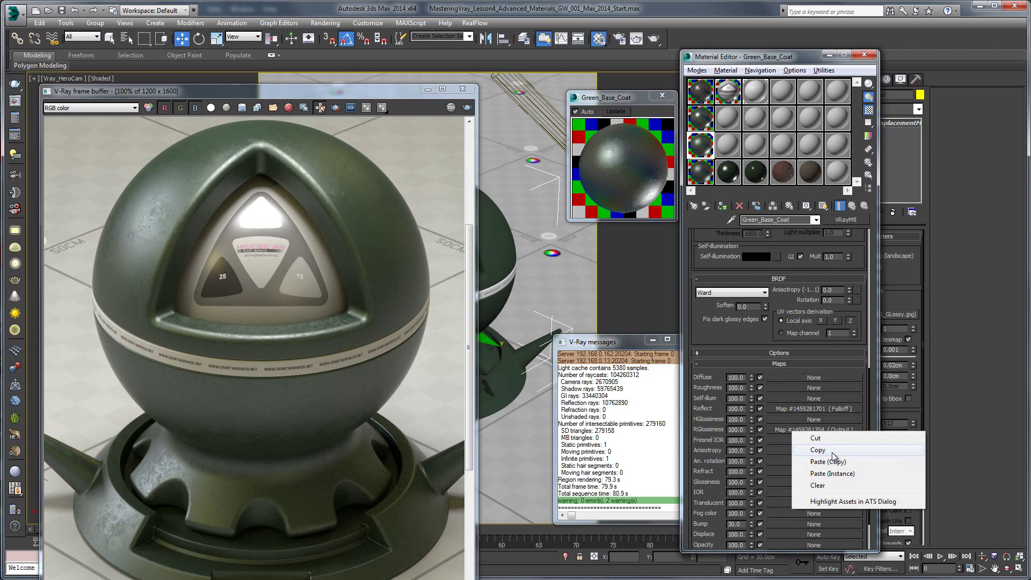
pyautogui.click(838, 449)
pyautogui.click(699, 123)
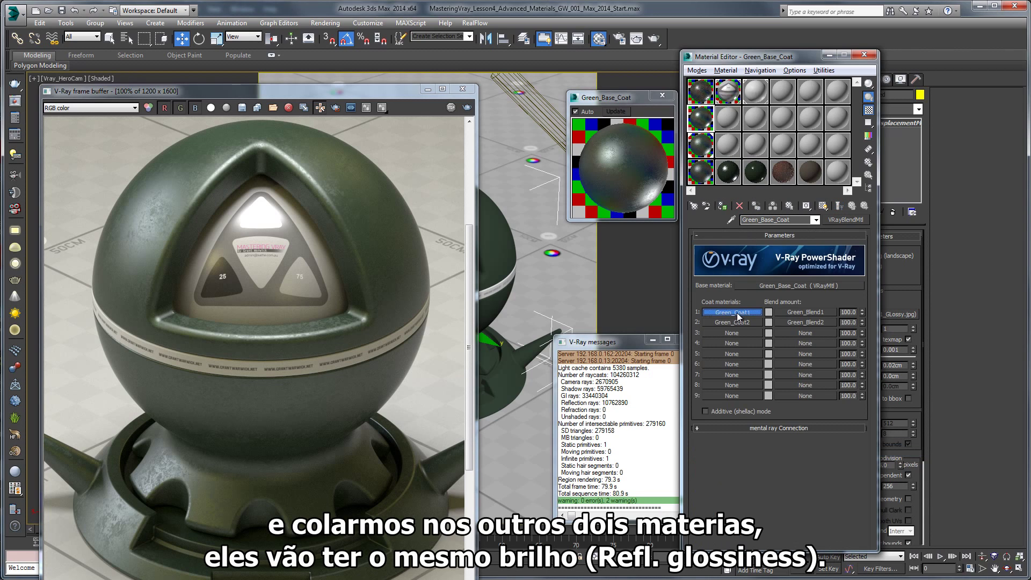
pyautogui.rightClick(777, 336)
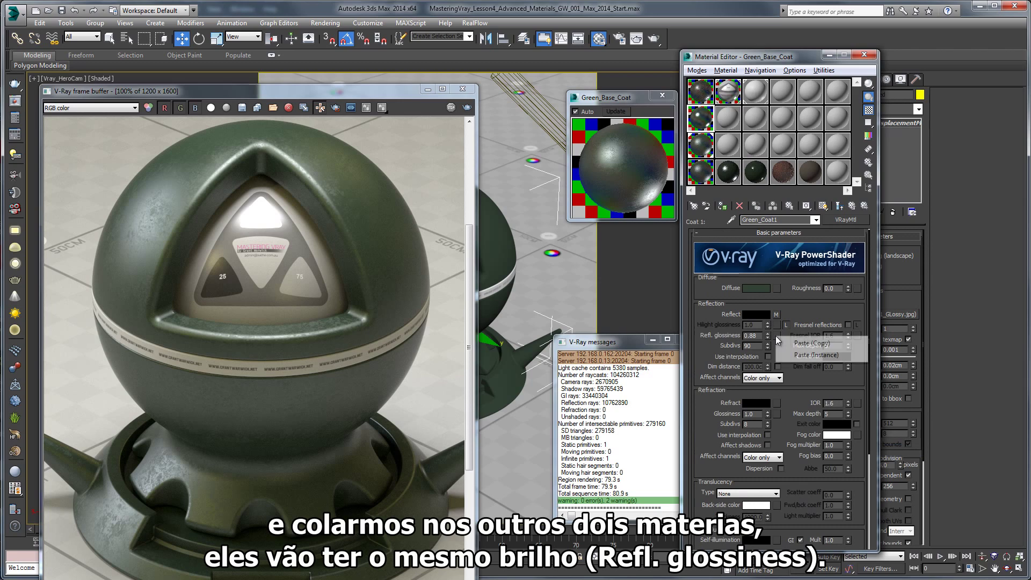
pyautogui.click(802, 344)
# - Paste the glossiness map as a copy into the reflection glossiness slot of Green_Coat2
pyautogui.click(839, 205)
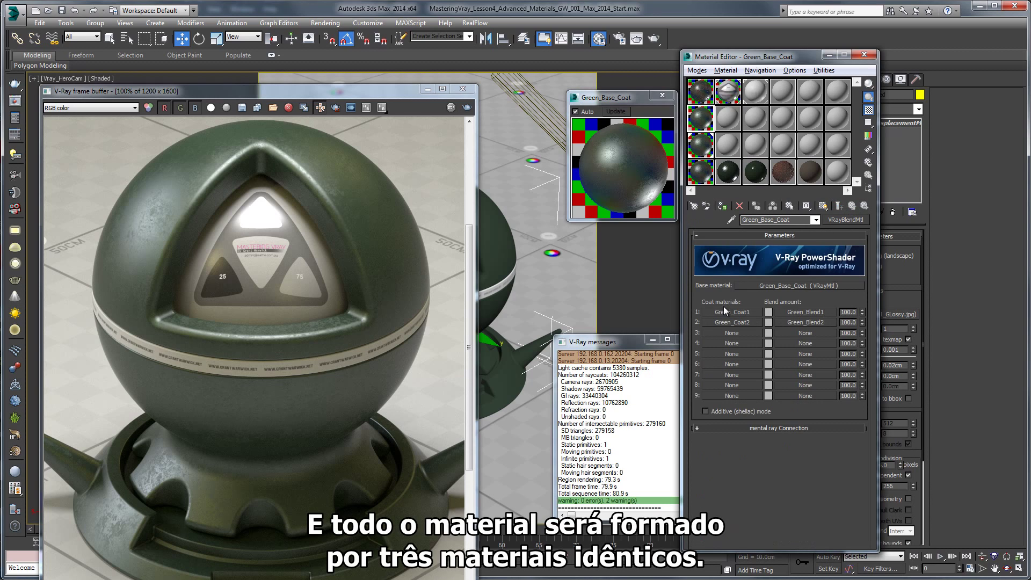
pyautogui.click(724, 323)
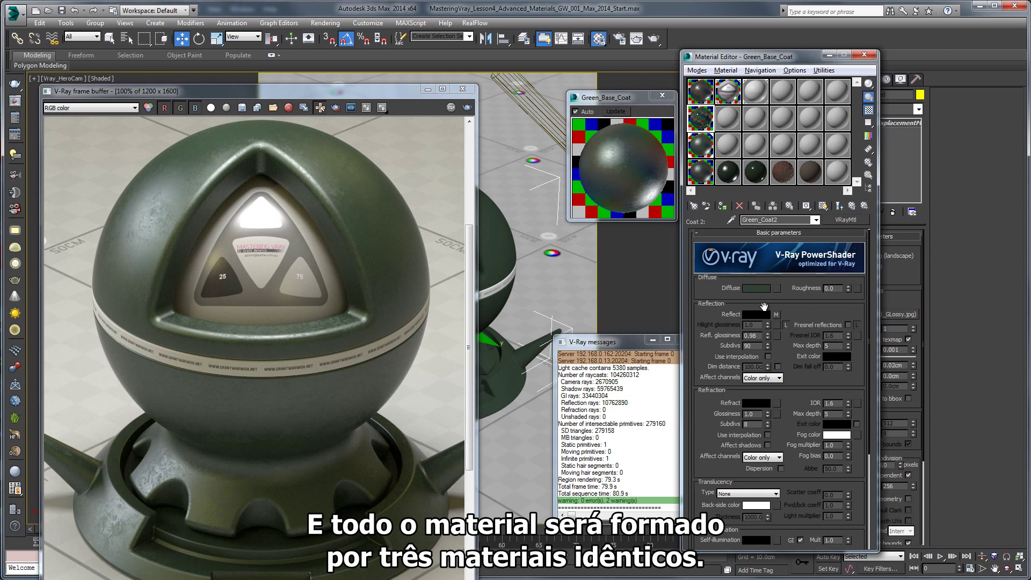
pyautogui.rightClick(776, 336)
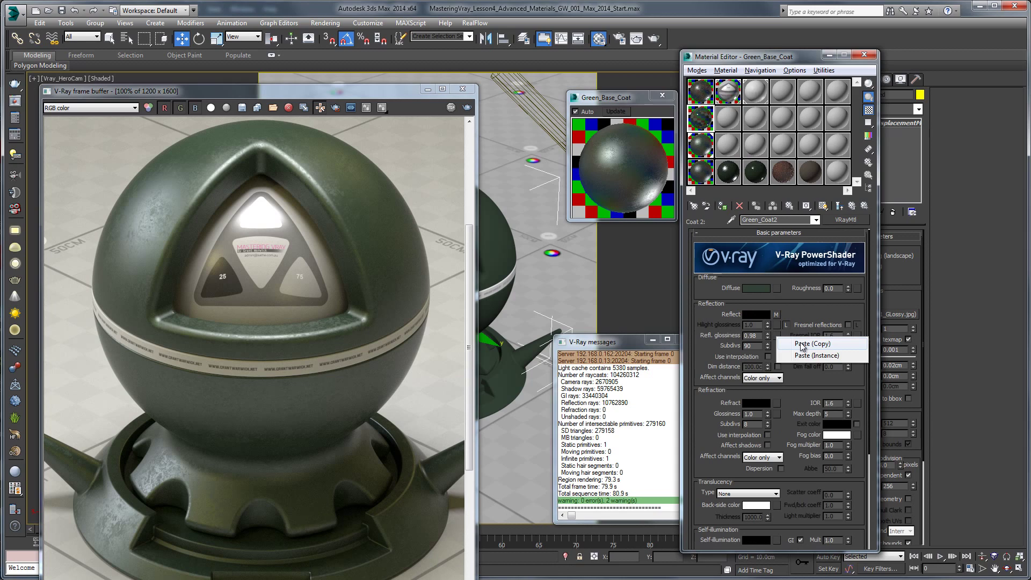
pyautogui.click(802, 344)
pyautogui.click(851, 207)
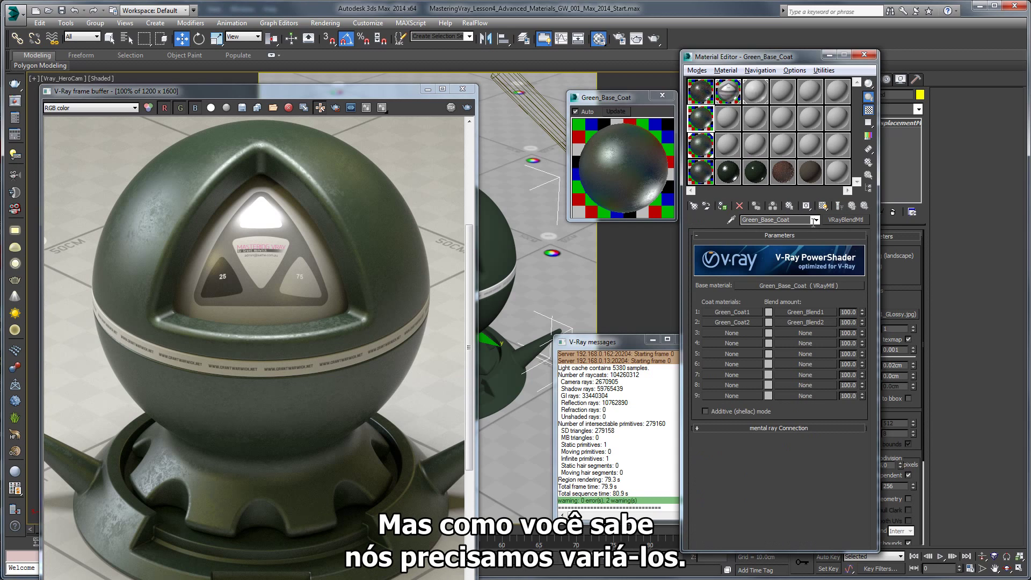
# - Copy the GW_Metal.jpg bitmap from the Output map in the base material's reflection glossiness slot
pyautogui.click(766, 286)
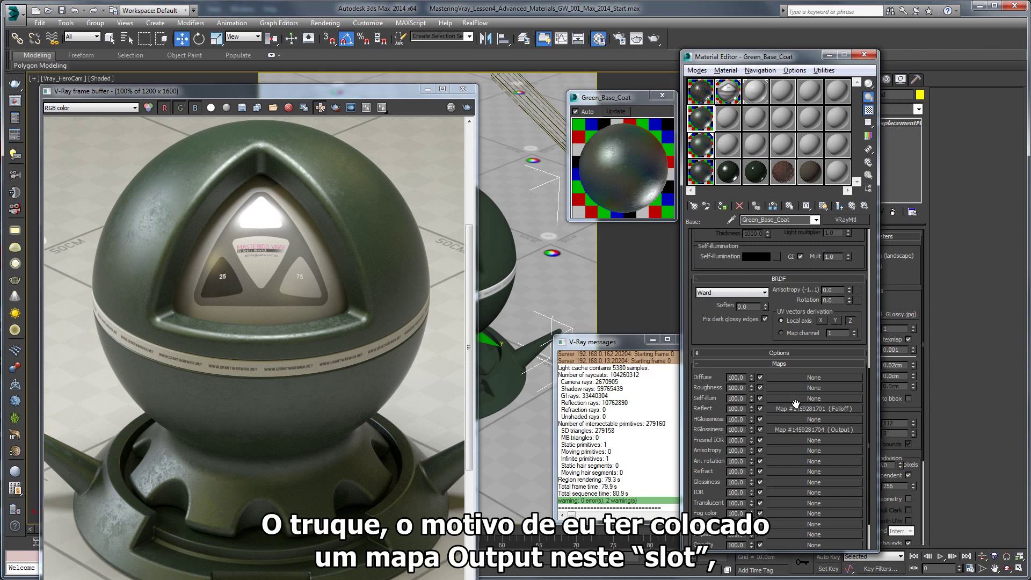
pyautogui.click(796, 430)
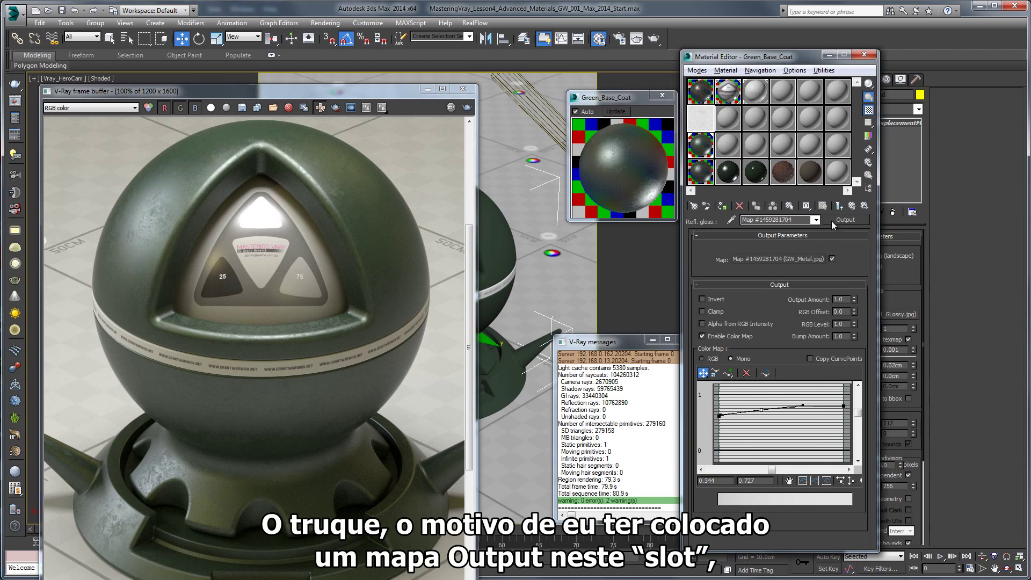
pyautogui.rightClick(799, 260)
pyautogui.click(820, 279)
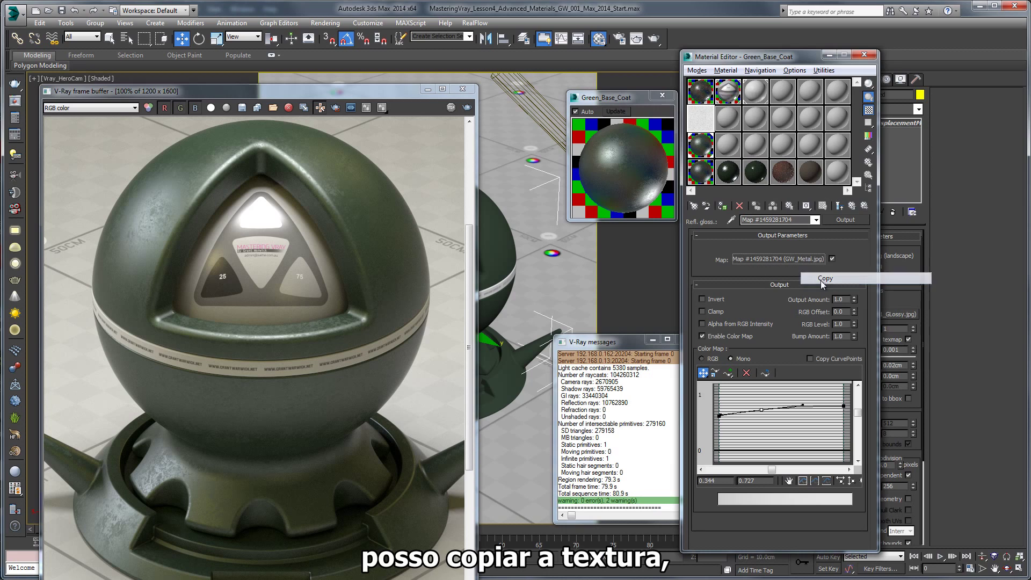
pyautogui.click(839, 207)
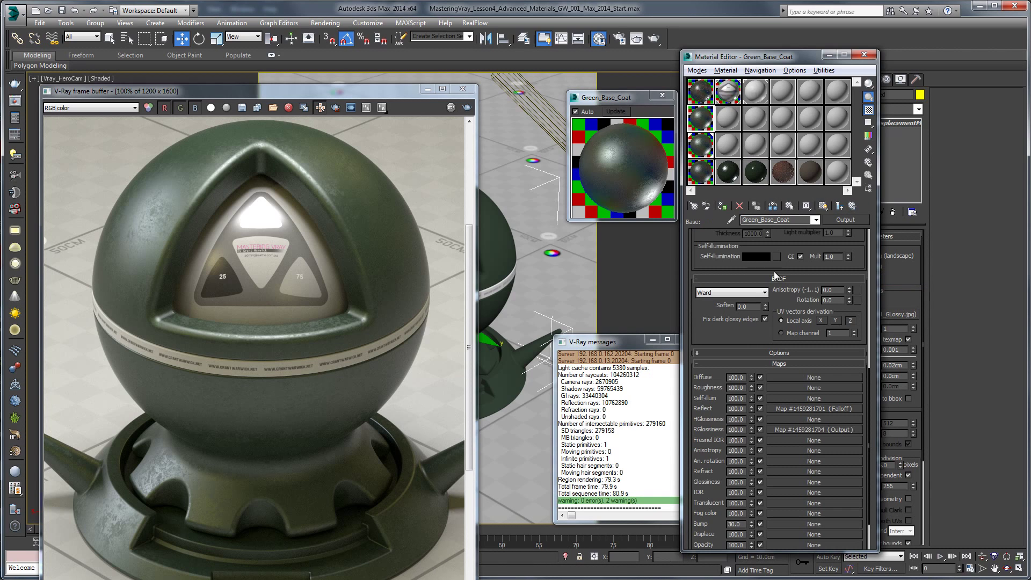
# - Paste the GW_Metal.jpg bitmap as an instance into the glossiness Output map of Green_Coat1
pyautogui.click(852, 206)
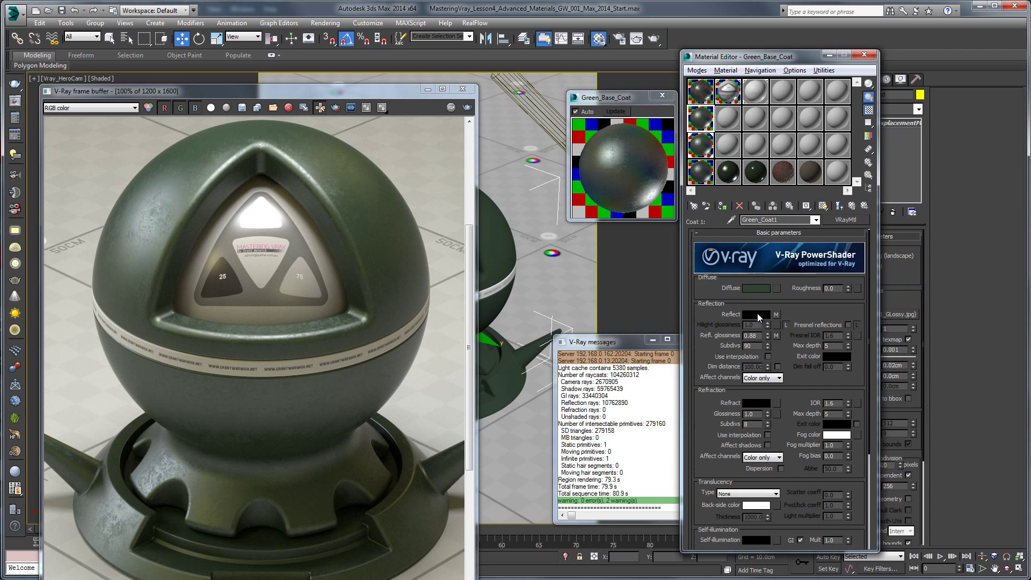
pyautogui.click(777, 336)
pyautogui.rightClick(804, 261)
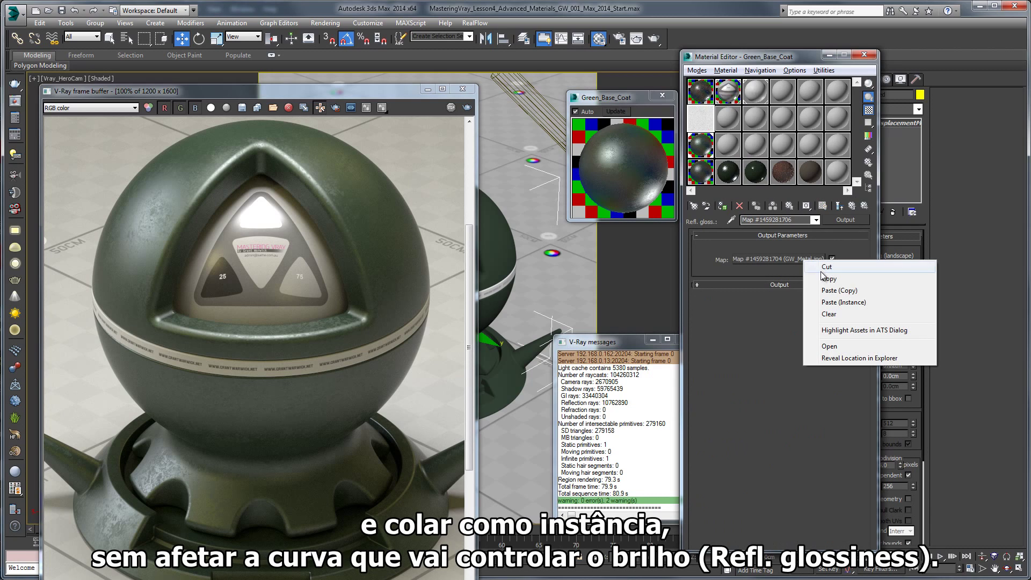
pyautogui.click(827, 302)
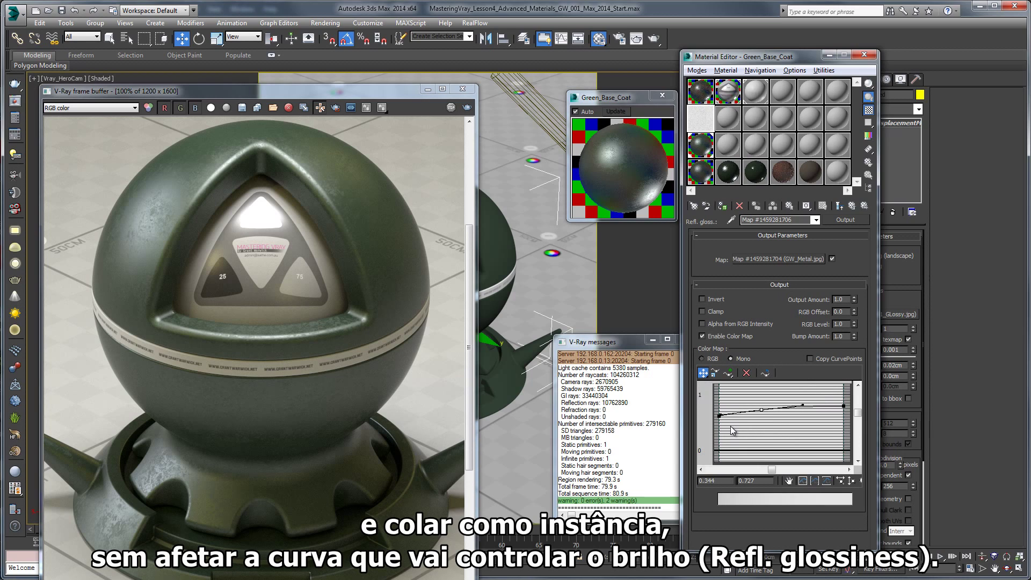
pyautogui.click(852, 207)
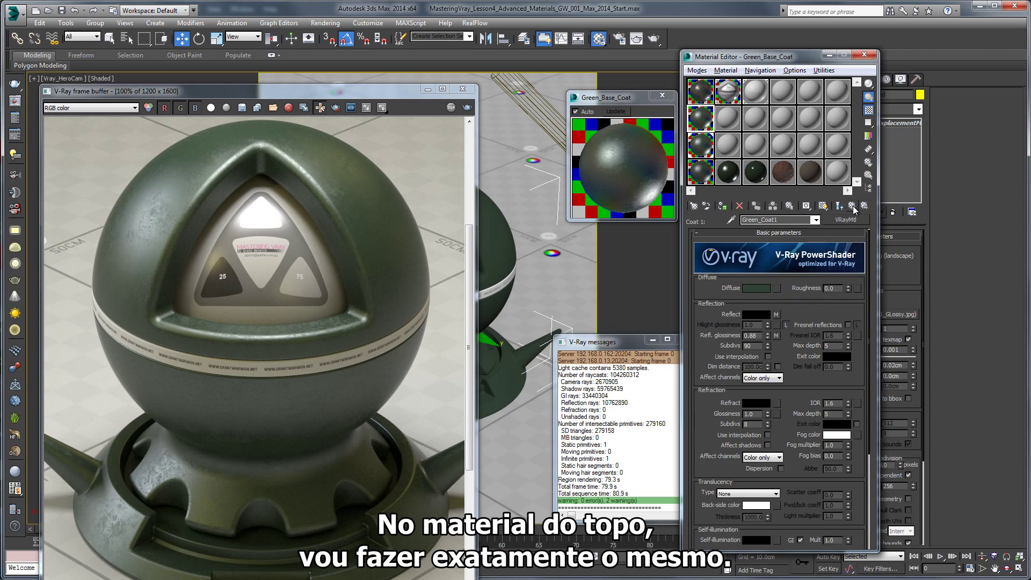
# - Paste the GW_Metal.jpg bitmap as an instance into the glossiness Output map of Green_Coat2
pyautogui.click(852, 205)
pyautogui.click(733, 325)
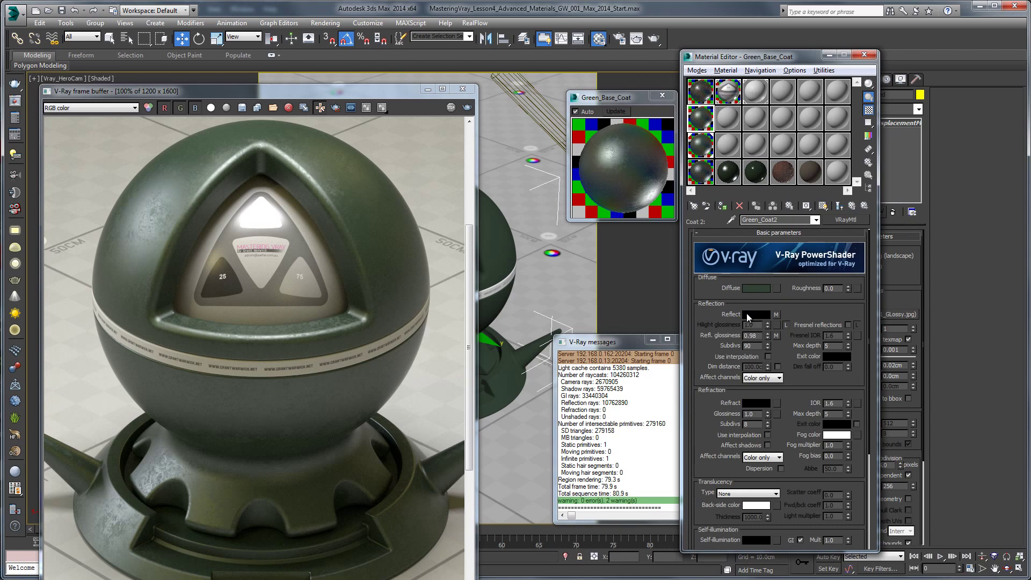
pyautogui.click(776, 335)
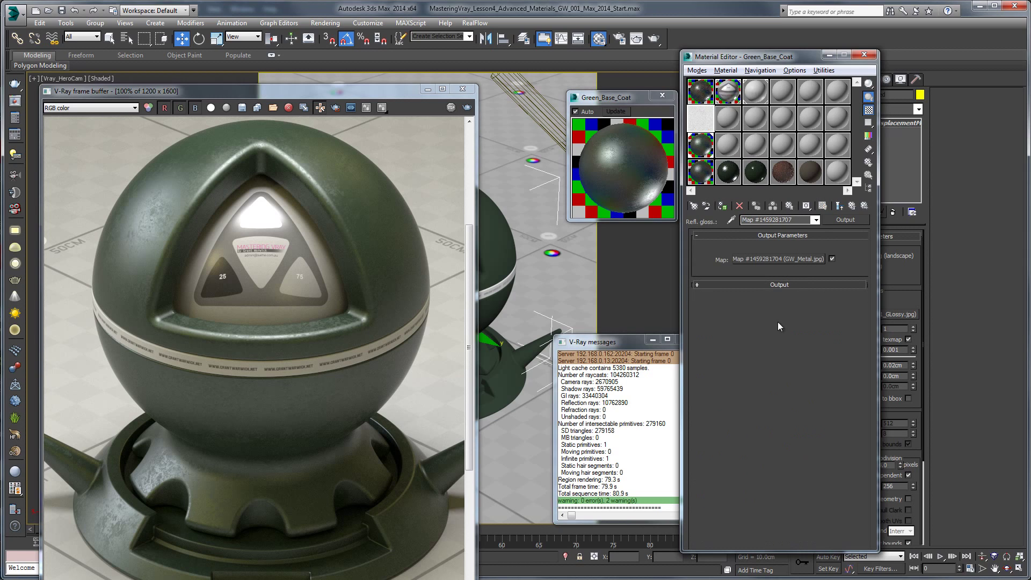
pyautogui.click(805, 285)
pyautogui.rightClick(799, 260)
pyautogui.click(822, 305)
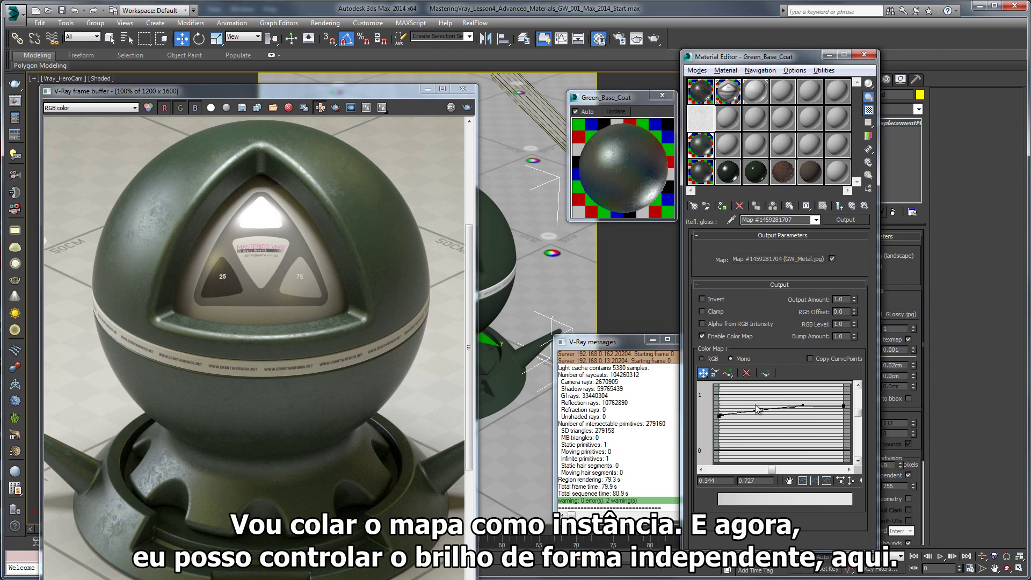
pyautogui.click(852, 205)
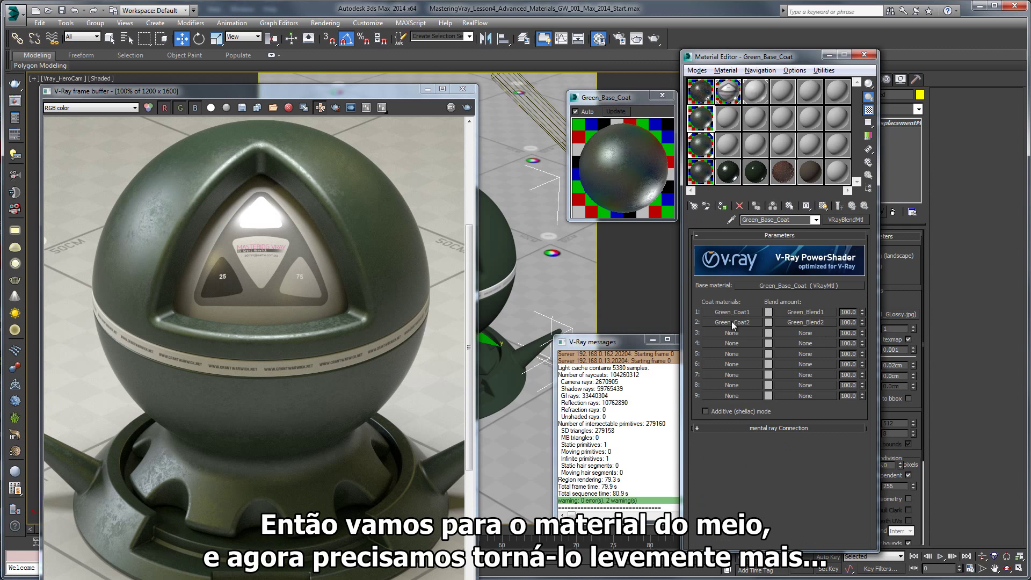
# - Raise the color map curve slightly in the glossiness Output map of Green_Coat1 to make that coat glossier
pyautogui.click(742, 311)
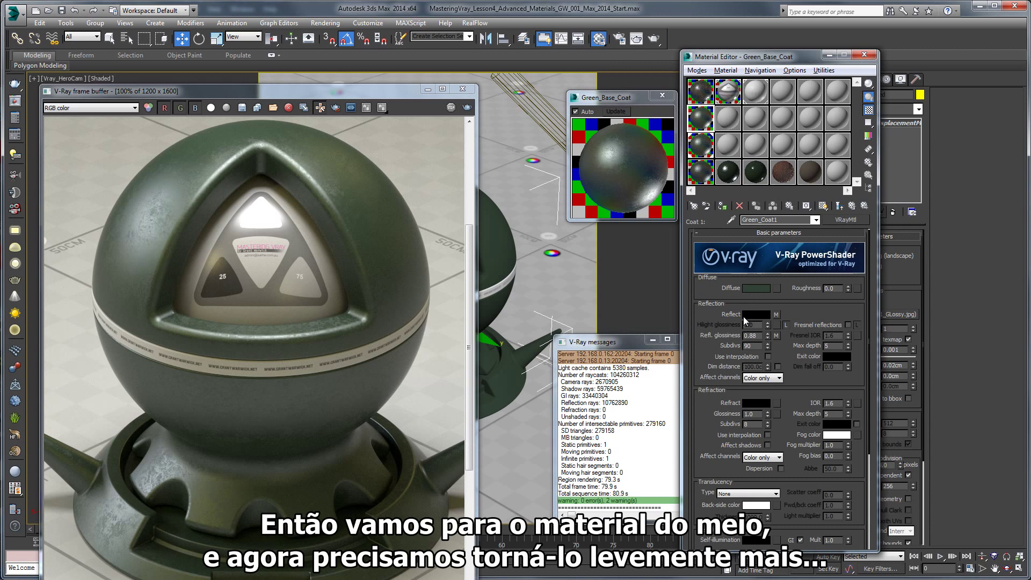
pyautogui.click(776, 335)
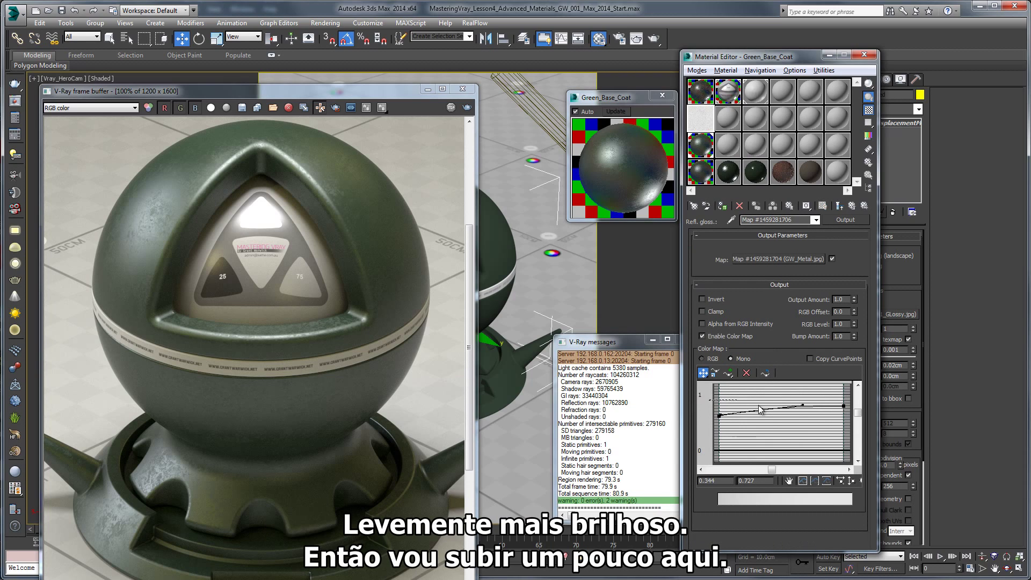
pyautogui.click(846, 410)
pyautogui.moveTo(844, 408); pyautogui.dragTo(845, 400)
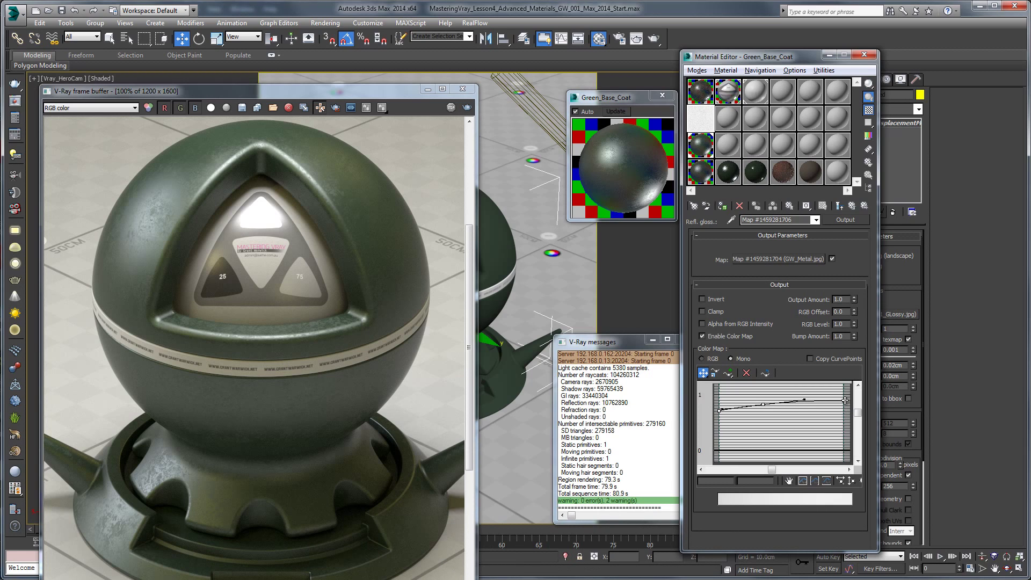
# - Replace the magnified Green_Base_Coat preview with one of the blend material's sample and place it clear of the material editor
pyautogui.click(662, 95)
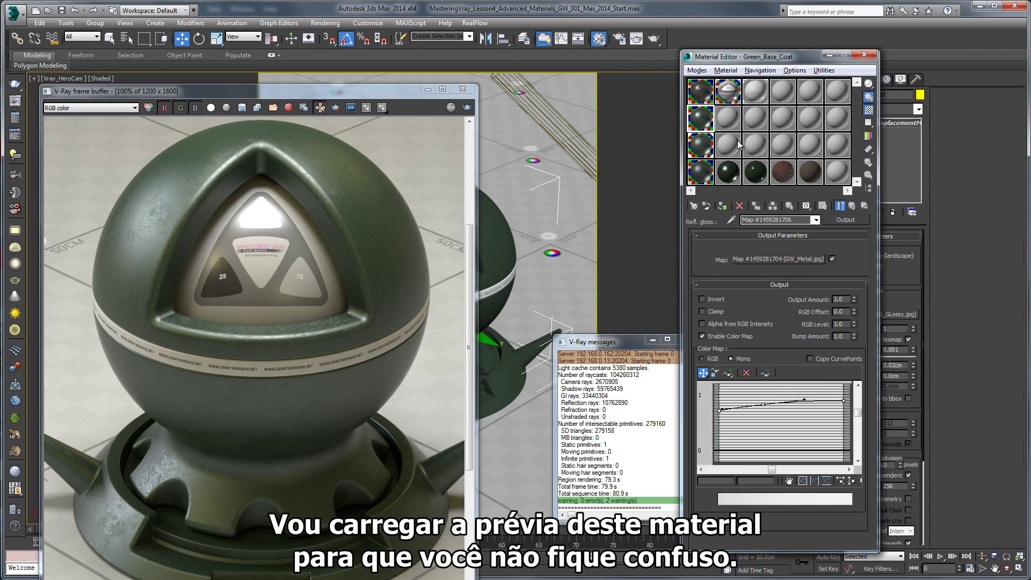
pyautogui.doubleClick(701, 118)
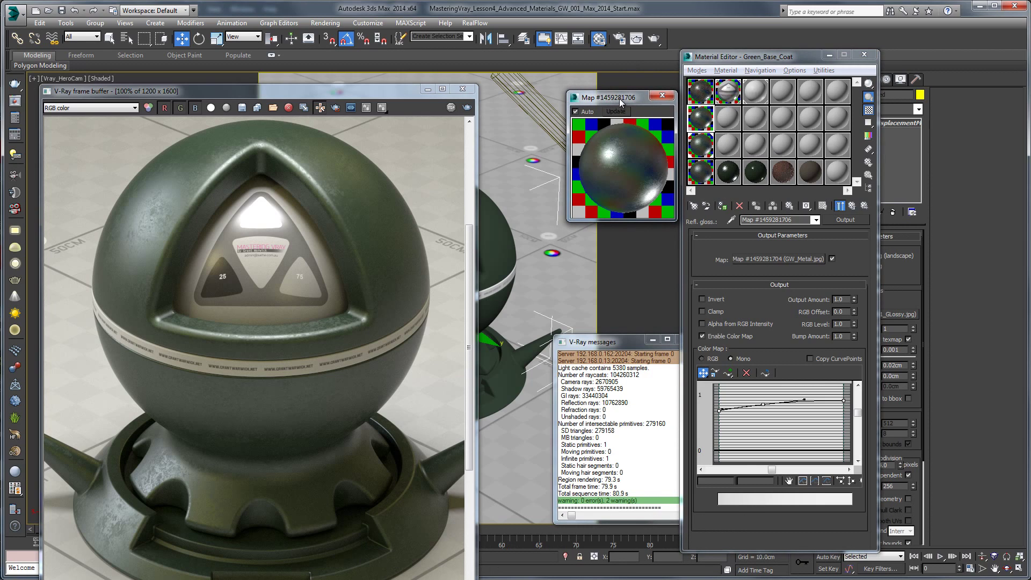
pyautogui.moveTo(615, 99); pyautogui.dragTo(578, 125)
# - Fine-tune the low-end point of the Green_Coat1 glossiness curve by lowering it slightly, and return to the coat material
pyautogui.moveTo(724, 410)
pyautogui.mouseDown()
pyautogui.moveTo(720, 425)
pyautogui.moveTo(724, 412)
pyautogui.mouseUp()
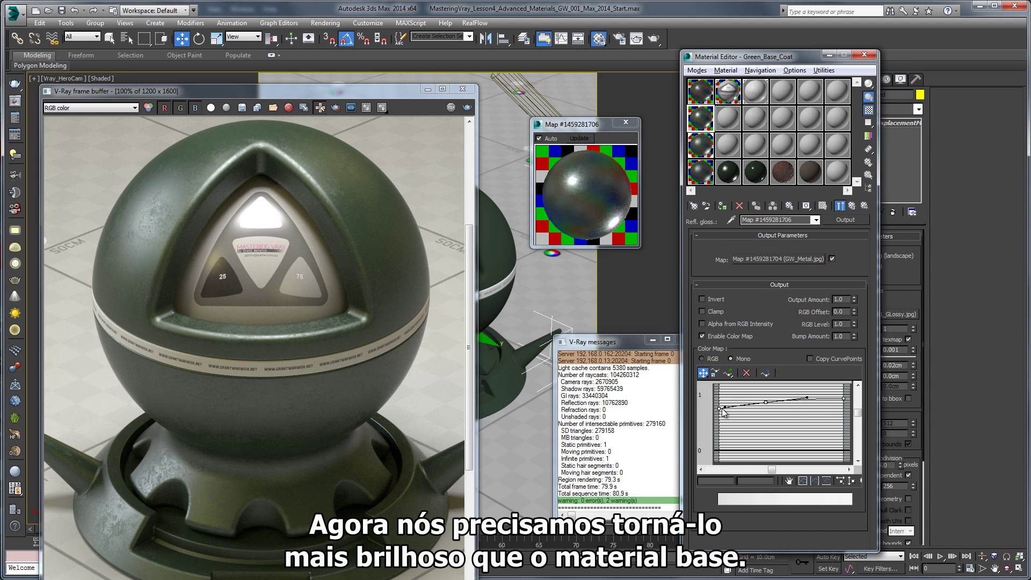
pyautogui.moveTo(721, 407); pyautogui.dragTo(723, 409)
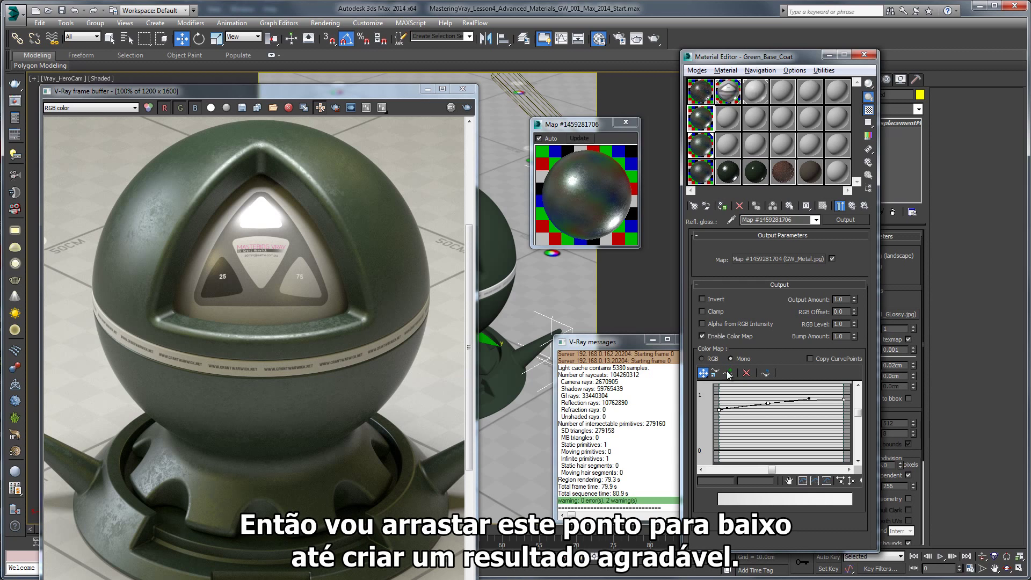
pyautogui.click(852, 206)
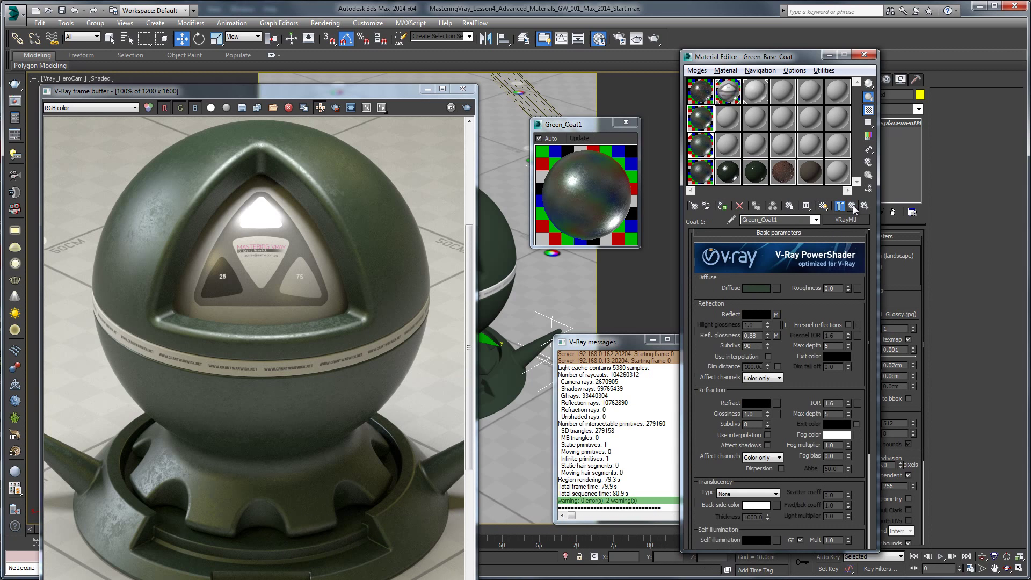
# - Open the glossiness Output map of Green_Coat2 and raise its color map curve, with the low-end point at 0.74
pyautogui.click(746, 319)
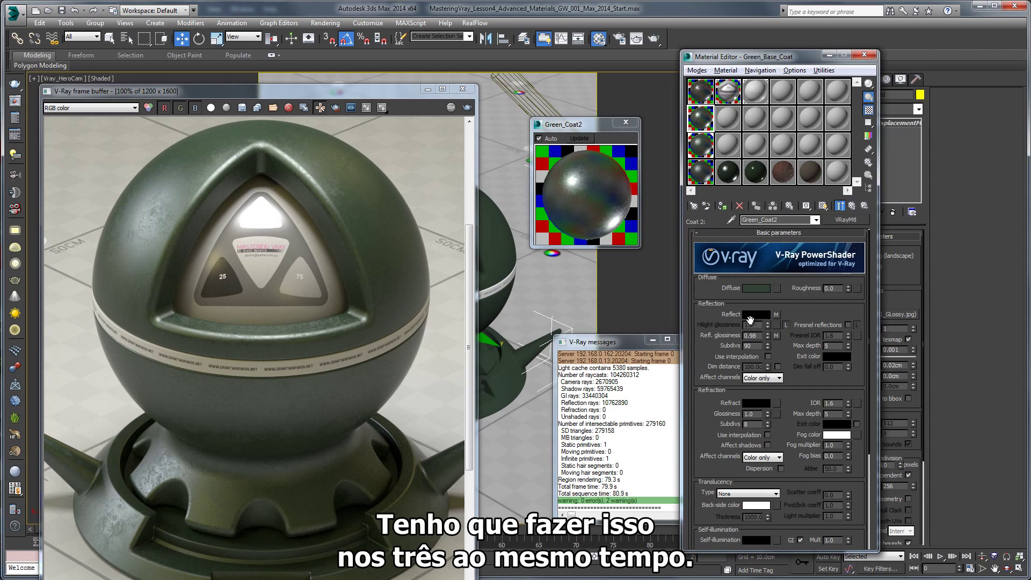
pyautogui.click(779, 338)
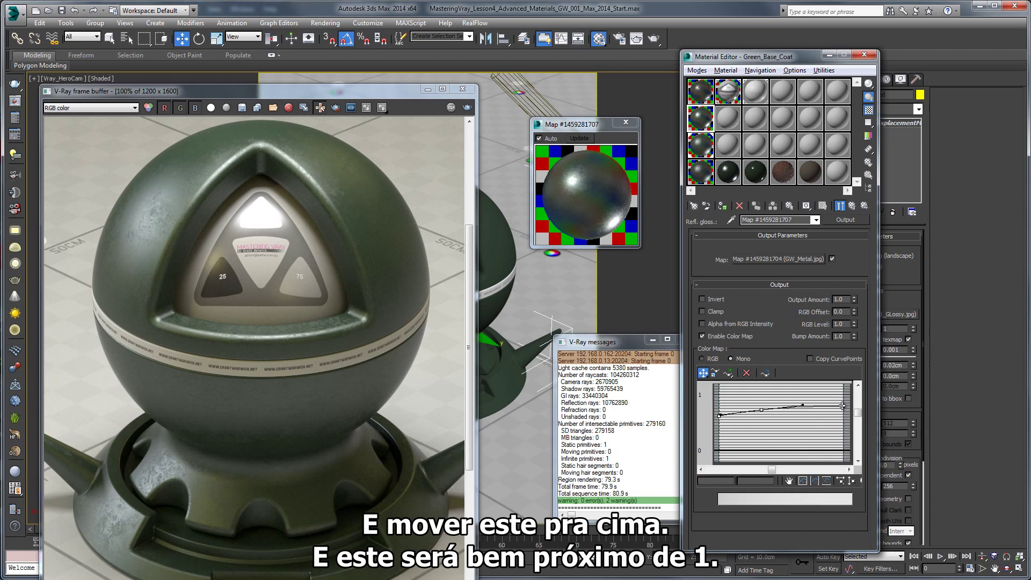
pyautogui.moveTo(843, 406); pyautogui.dragTo(842, 399)
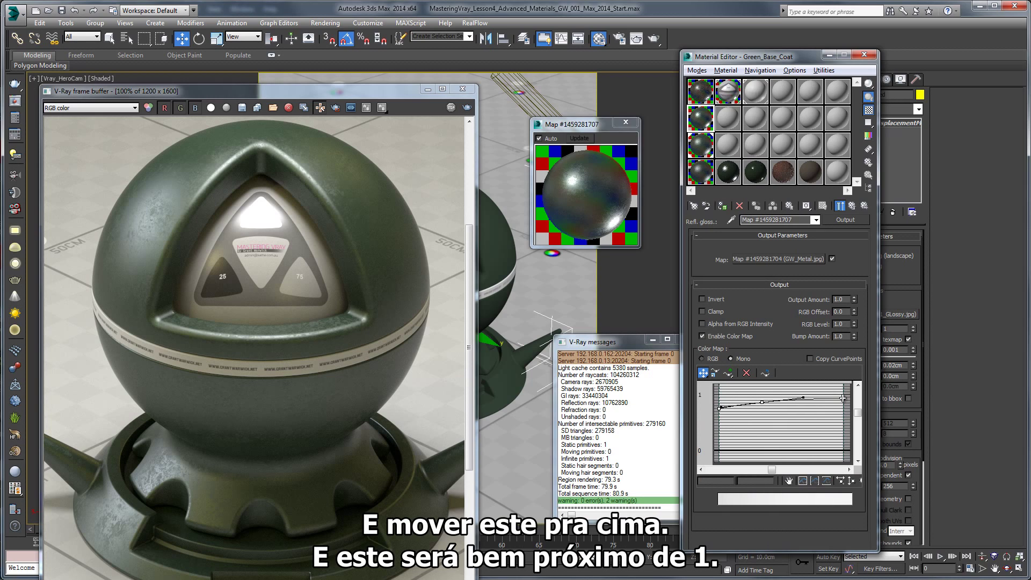
pyautogui.click(718, 408)
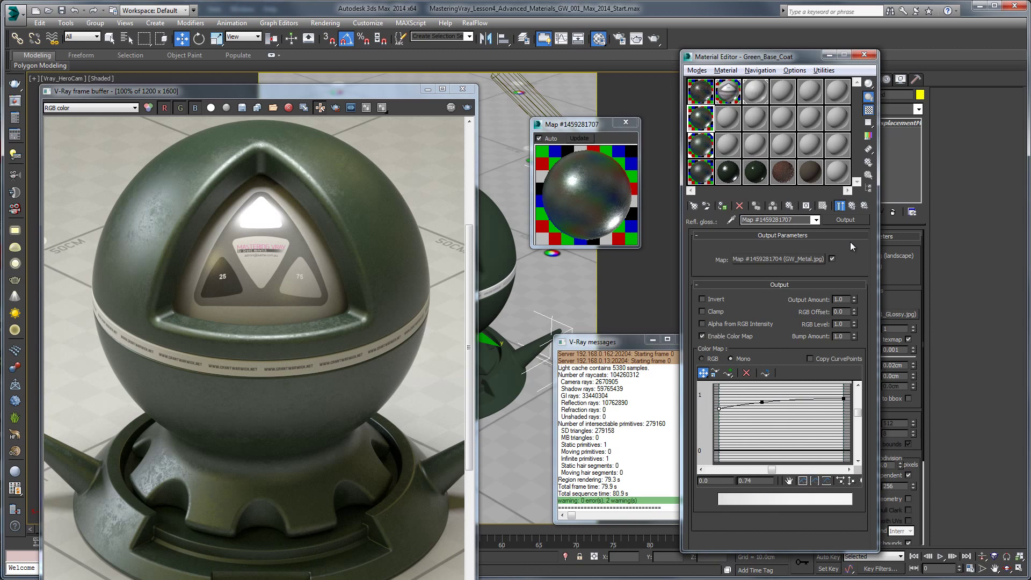
# - Inspect the Green_Coat2 glossiness map alone in an enlarged preview and refine its curve, middle point at 0.871 and low end at 0.769
pyautogui.click(841, 206)
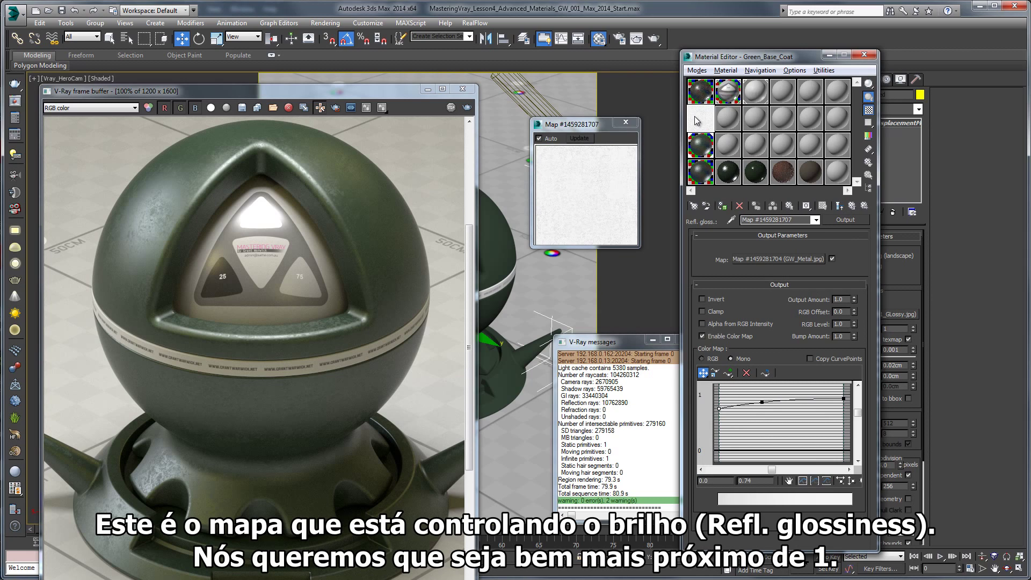
pyautogui.moveTo(531, 248); pyautogui.dragTo(432, 333)
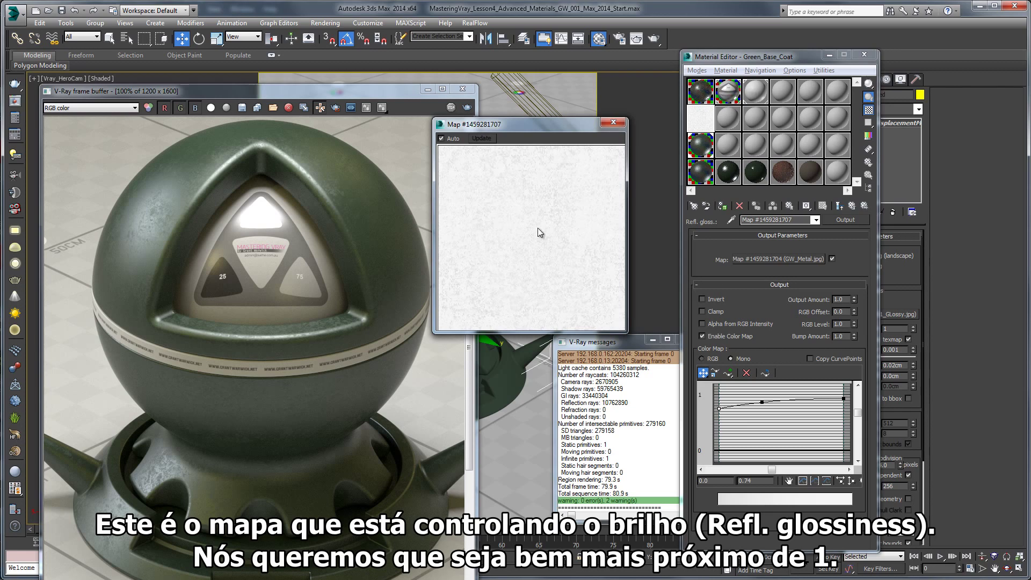
pyautogui.moveTo(719, 407); pyautogui.dragTo(765, 400)
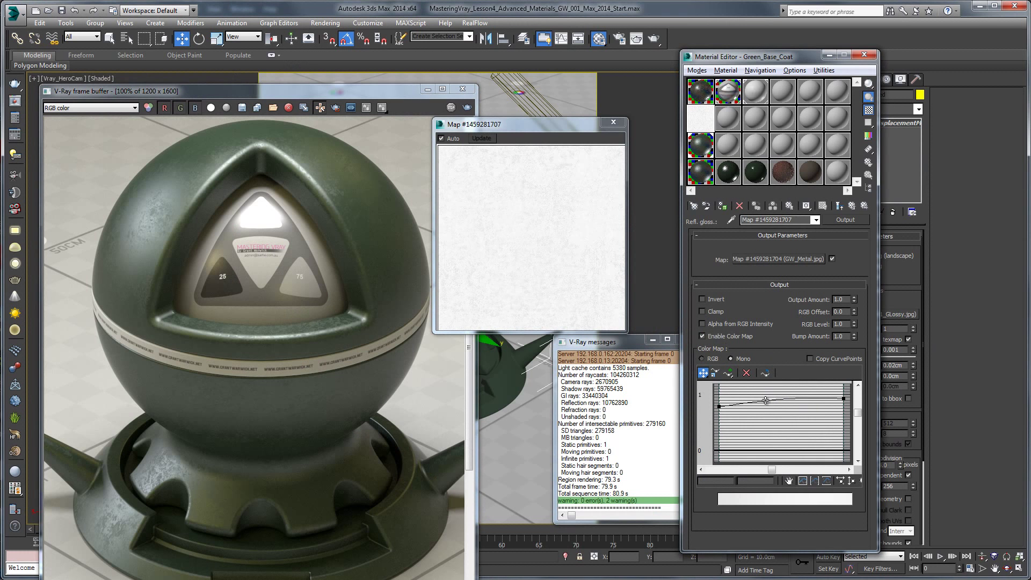
pyautogui.click(759, 401)
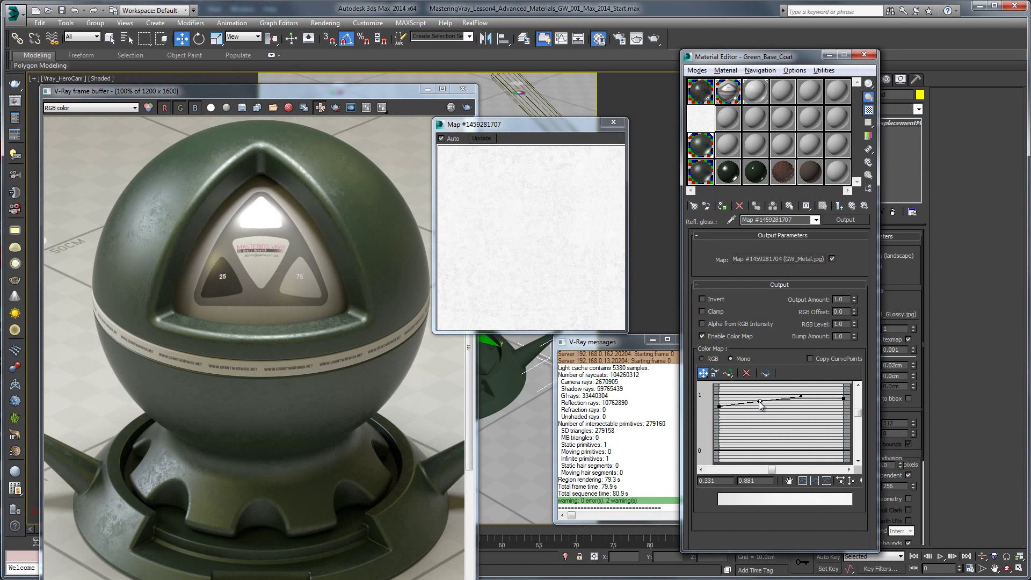
pyautogui.click(801, 398)
pyautogui.moveTo(762, 400); pyautogui.dragTo(764, 402)
pyautogui.click(840, 207)
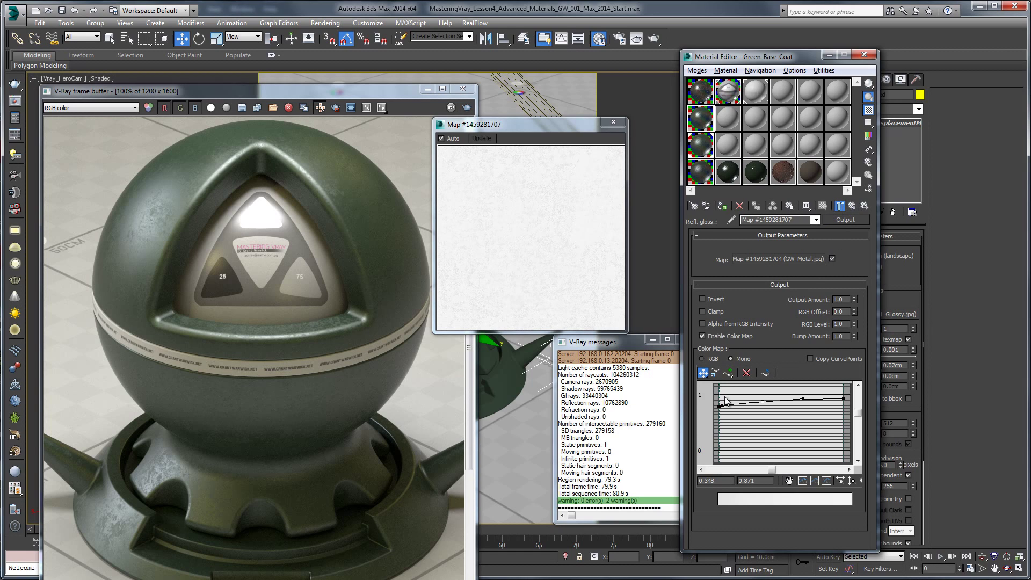
pyautogui.moveTo(720, 406); pyautogui.dragTo(719, 407)
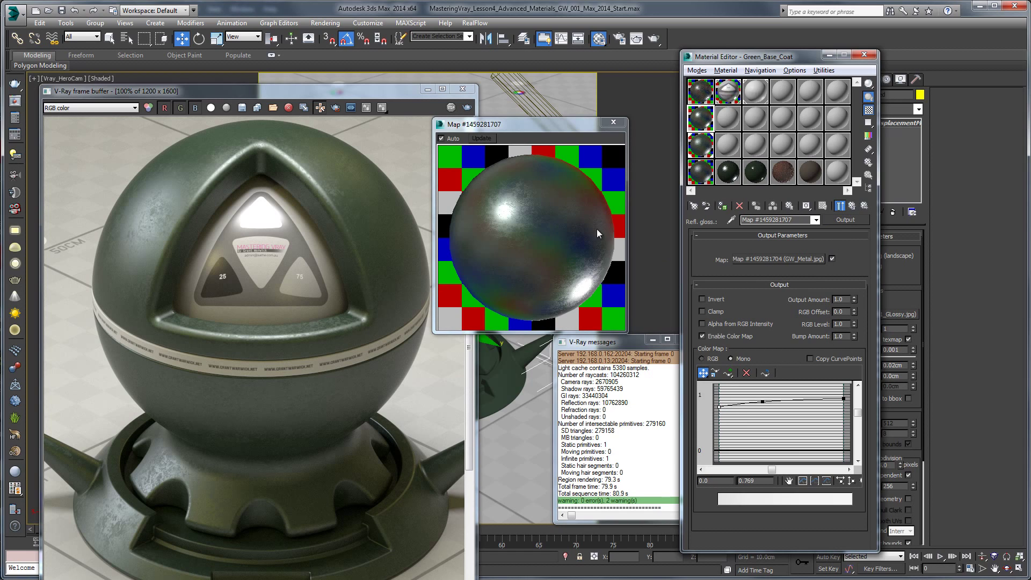
# - Shrink and close the magnified map preview, and return to the top level of the Green_Base_Coat blend material
pyautogui.click(461, 130)
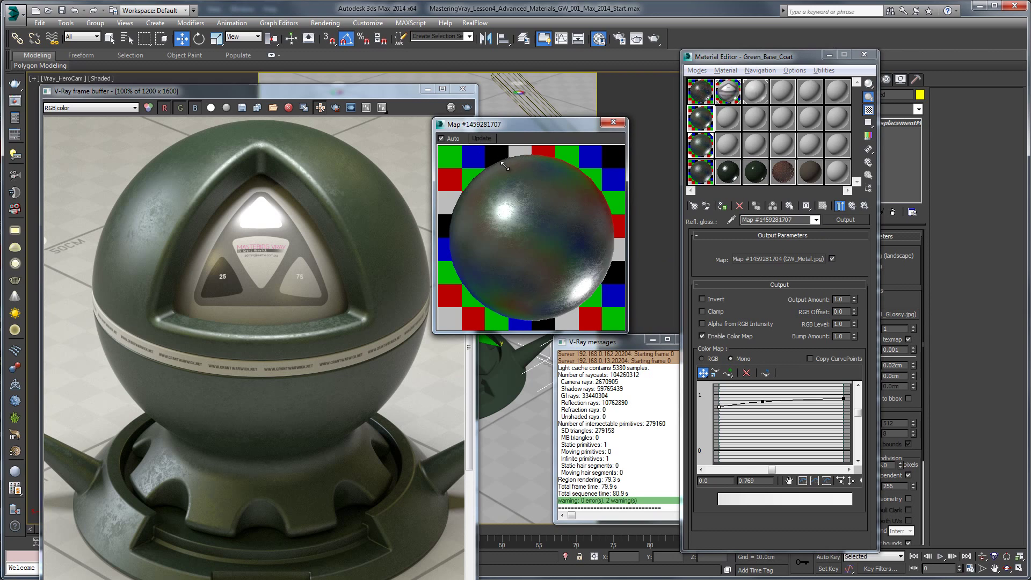
pyautogui.moveTo(509, 185); pyautogui.dragTo(554, 210)
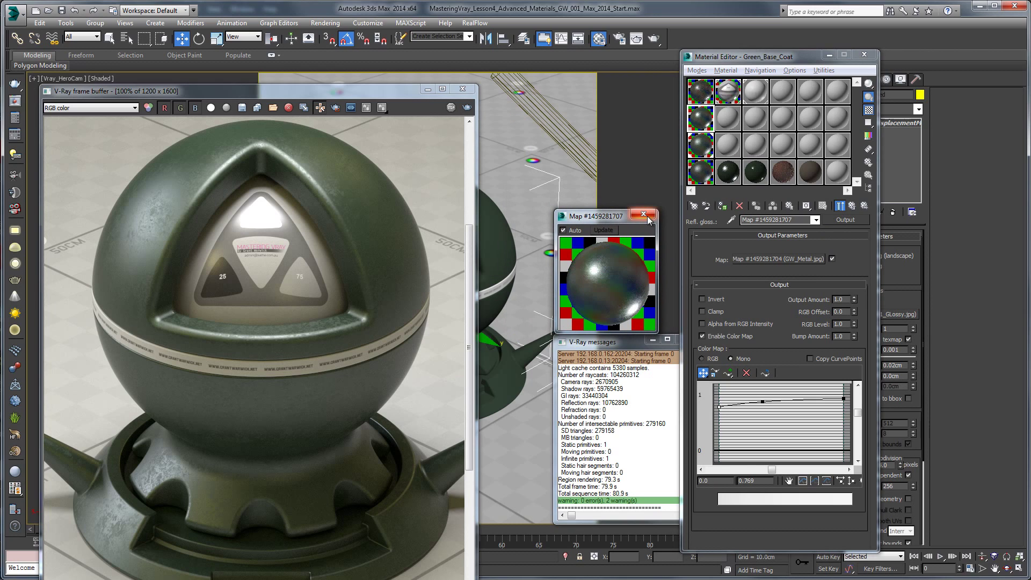
pyautogui.click(643, 214)
pyautogui.click(853, 207)
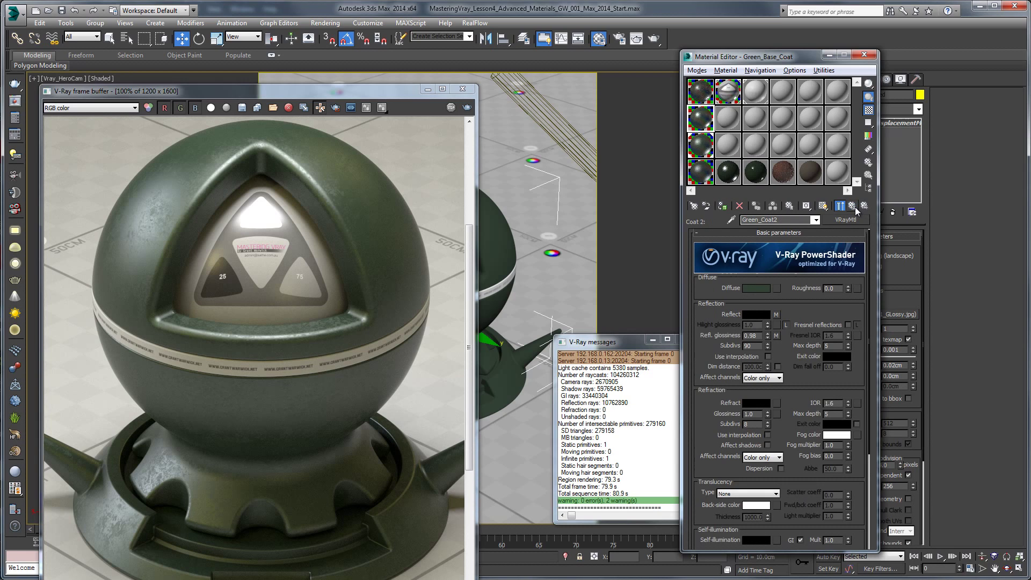
pyautogui.click(854, 207)
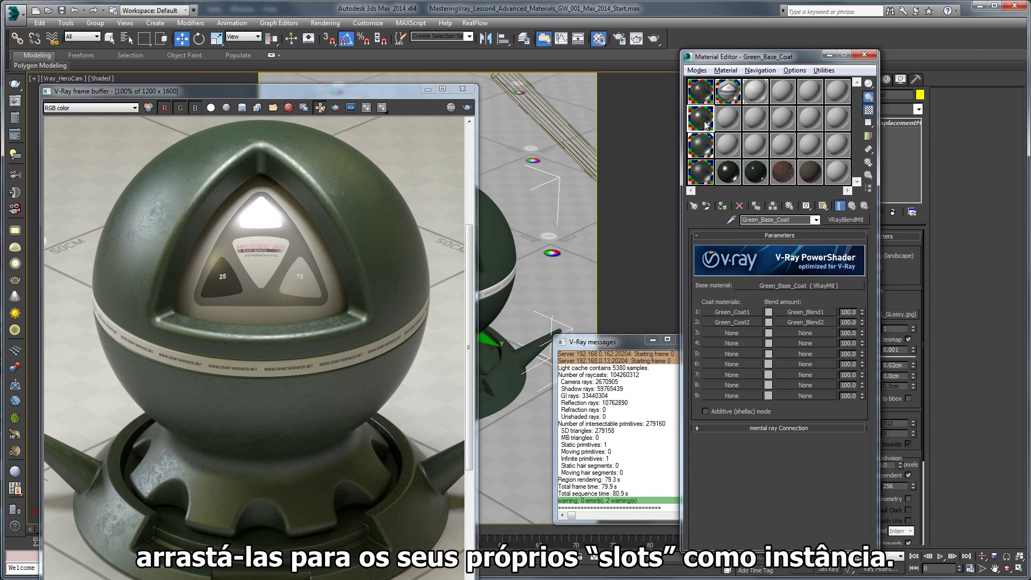
# - Copy Green_Coat1 and Green_Coat2 from the blend material into their own sample slots as instances
pyautogui.moveTo(731, 312); pyautogui.dragTo(725, 148)
pyautogui.click(759, 328)
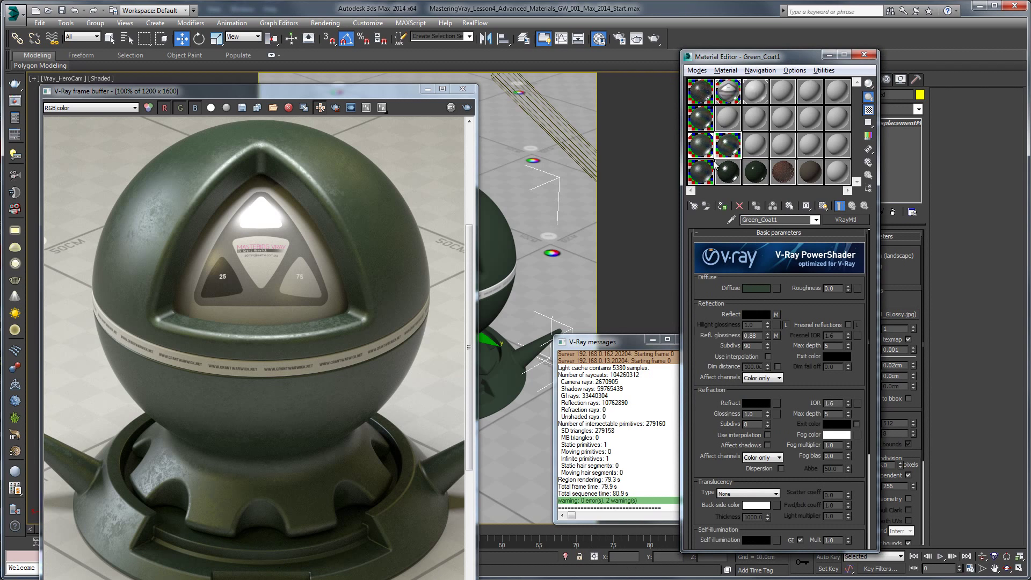
pyautogui.click(700, 92)
pyautogui.moveTo(741, 321); pyautogui.dragTo(755, 152)
pyautogui.click(758, 335)
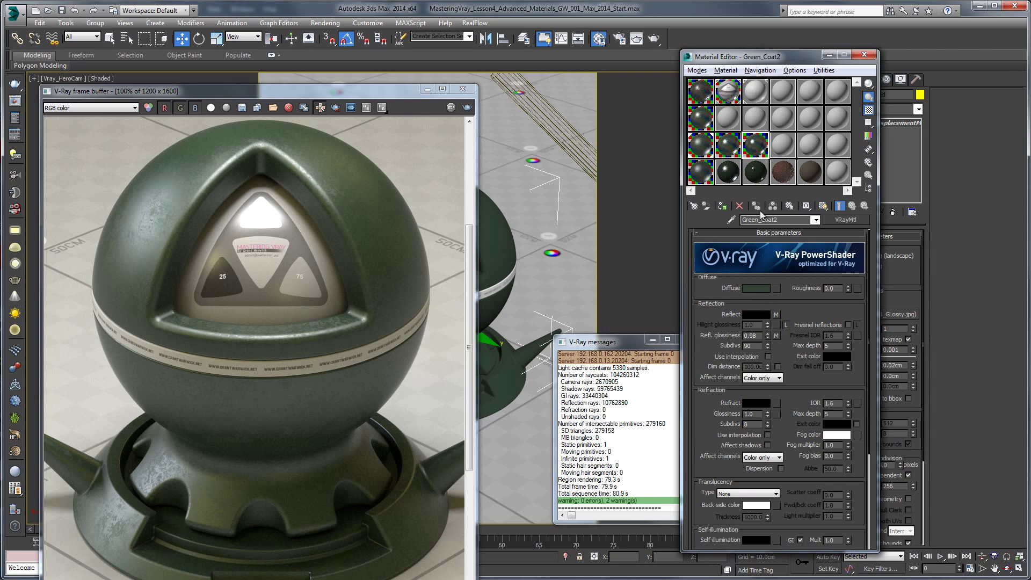
# - Compare the prepared GreenPaint_TopCoat1 and GreenPaint_TopCoat2 samples with the new coats, and select Green_Coat2
pyautogui.click(731, 177)
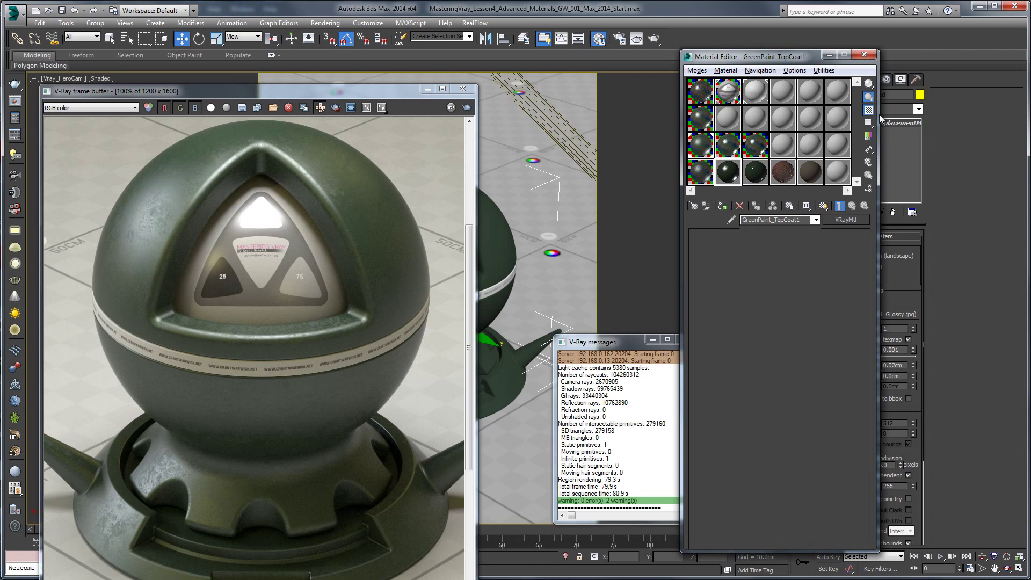
pyautogui.click(756, 177)
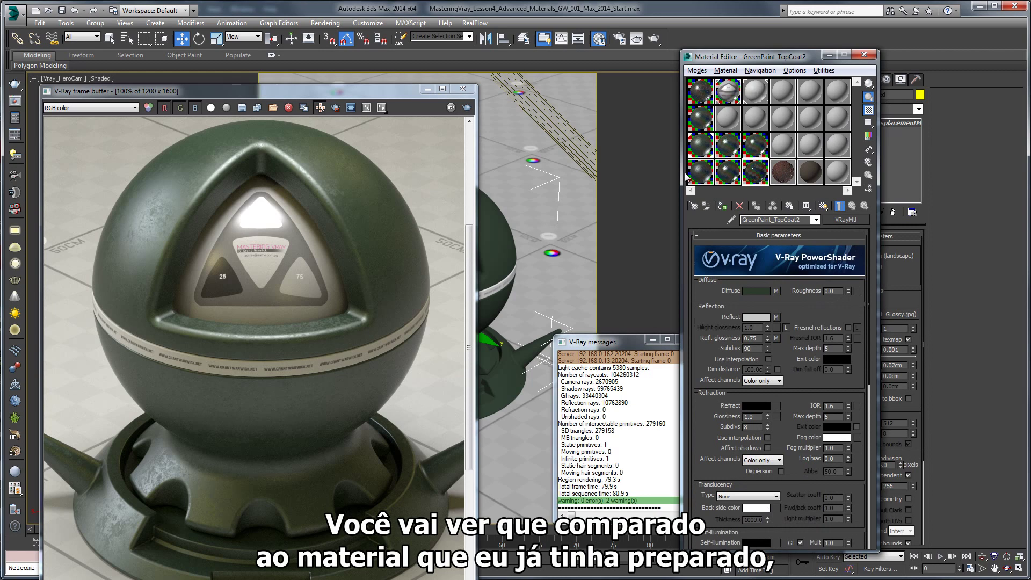
pyautogui.click(756, 149)
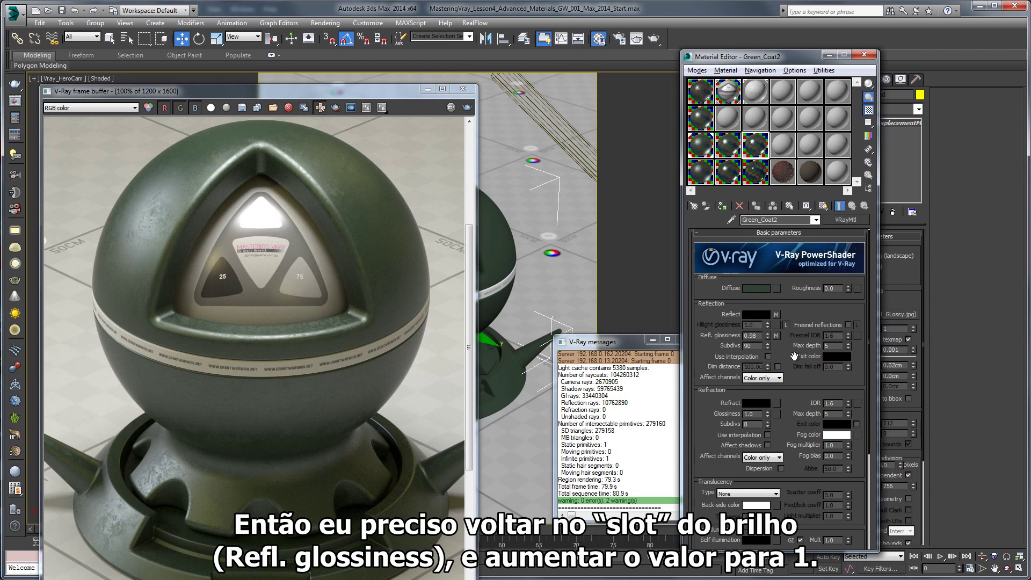
# - Raise the low-end and middle points of the glossiness curve in the Output map of Green_Coat2
pyautogui.click(777, 335)
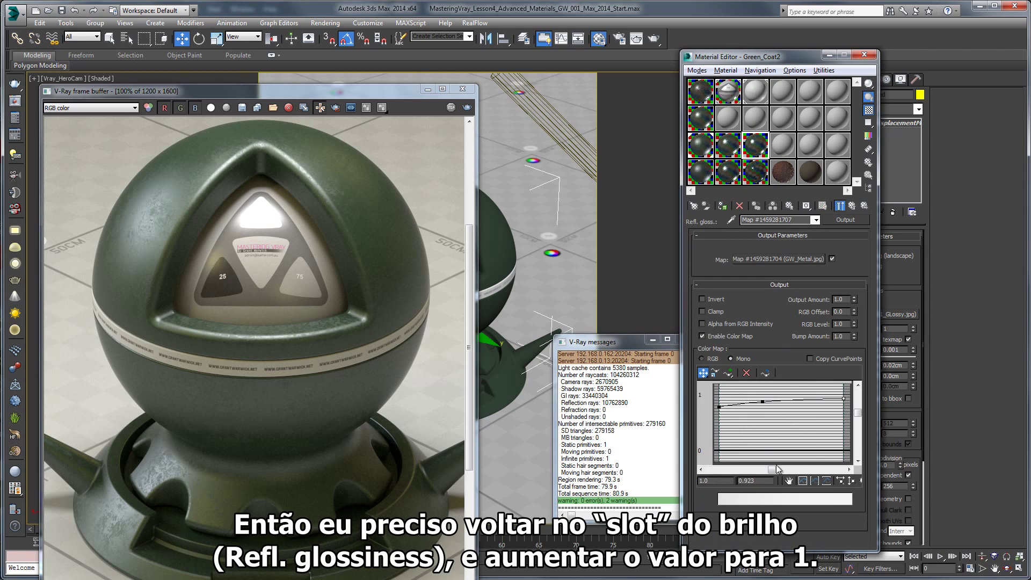
pyautogui.moveTo(763, 480); pyautogui.dragTo(703, 474)
pyautogui.write('1')
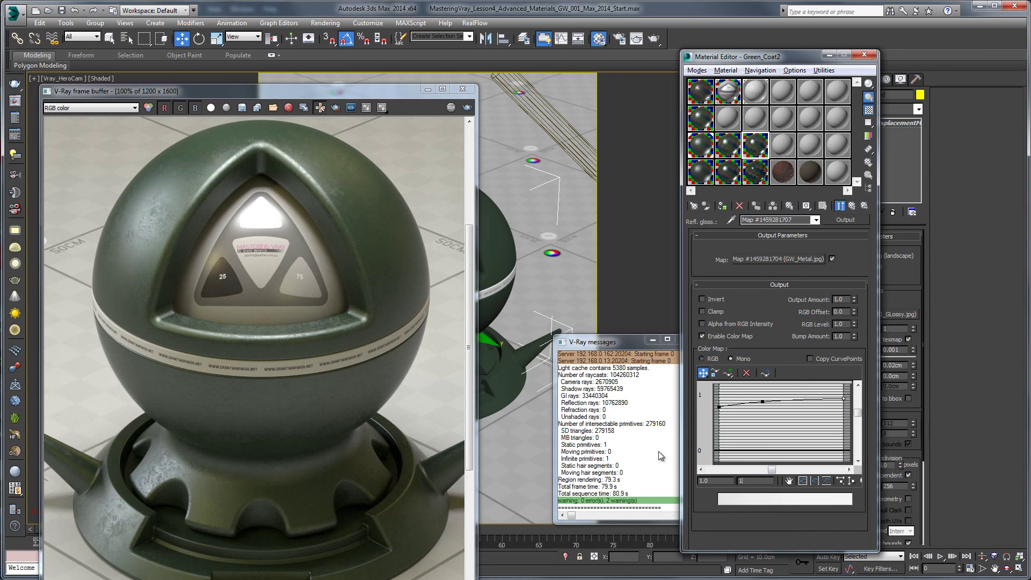
pyautogui.moveTo(739, 420)
pyautogui.mouseDown()
pyautogui.moveTo(718, 402)
pyautogui.moveTo(818, 400)
pyautogui.moveTo(718, 390)
pyautogui.moveTo(771, 398)
pyautogui.mouseUp()
pyautogui.click(763, 401)
# - Set the high-end point of the Green_Coat2 glossiness curve to 1 and adjust the middle point to 0.938
pyautogui.click(843, 399)
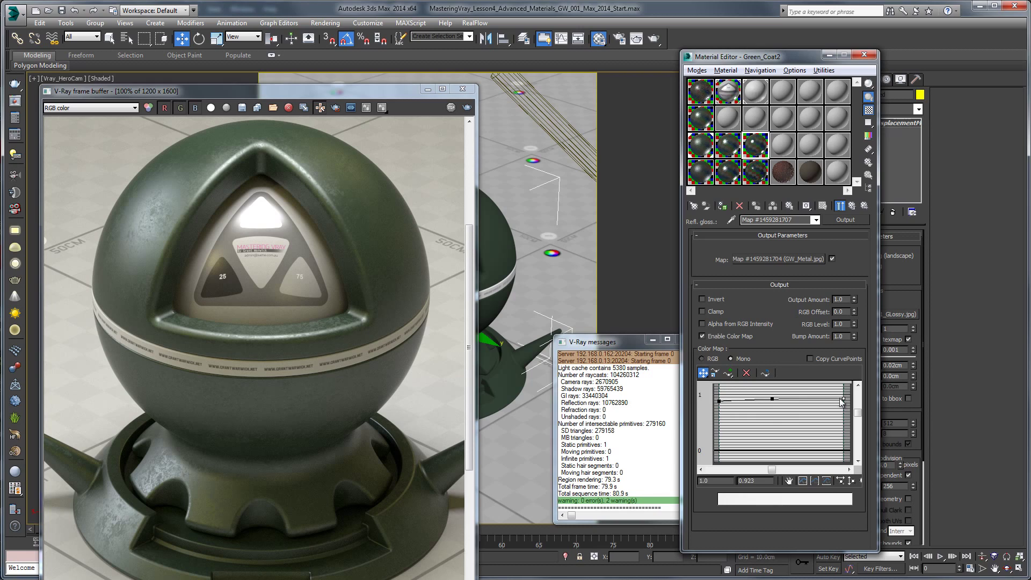
pyautogui.doubleClick(744, 480)
pyautogui.write('1')
pyautogui.press('Return')
pyautogui.click(791, 424)
pyautogui.click(769, 397)
pyautogui.moveTo(768, 396); pyautogui.dragTo(771, 398)
# - Examine the Green_Coat2 reflections in an enlarged sample preview, close it, and return to the coat material
pyautogui.doubleClick(755, 145)
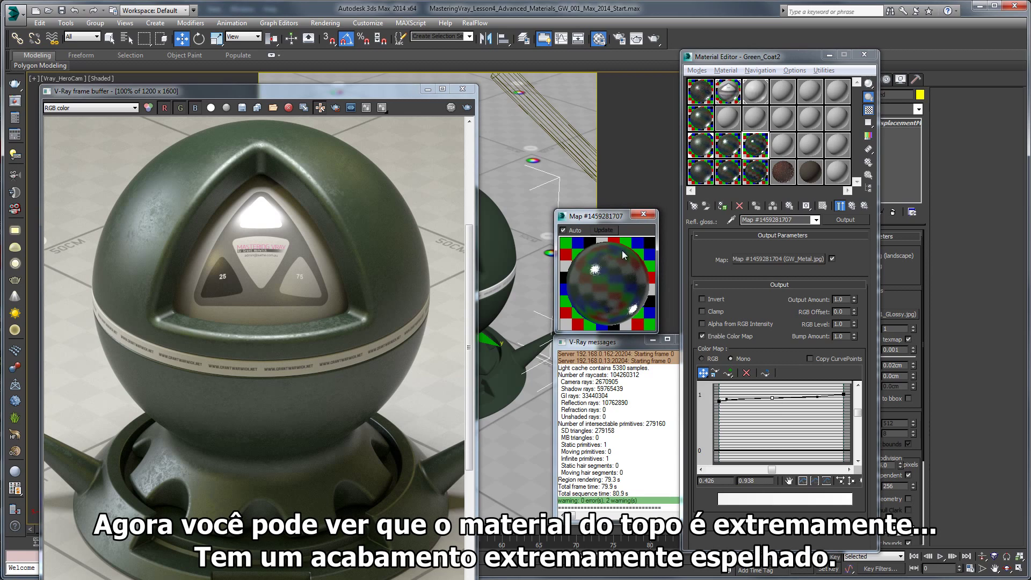
pyautogui.moveTo(555, 333); pyautogui.dragTo(499, 403)
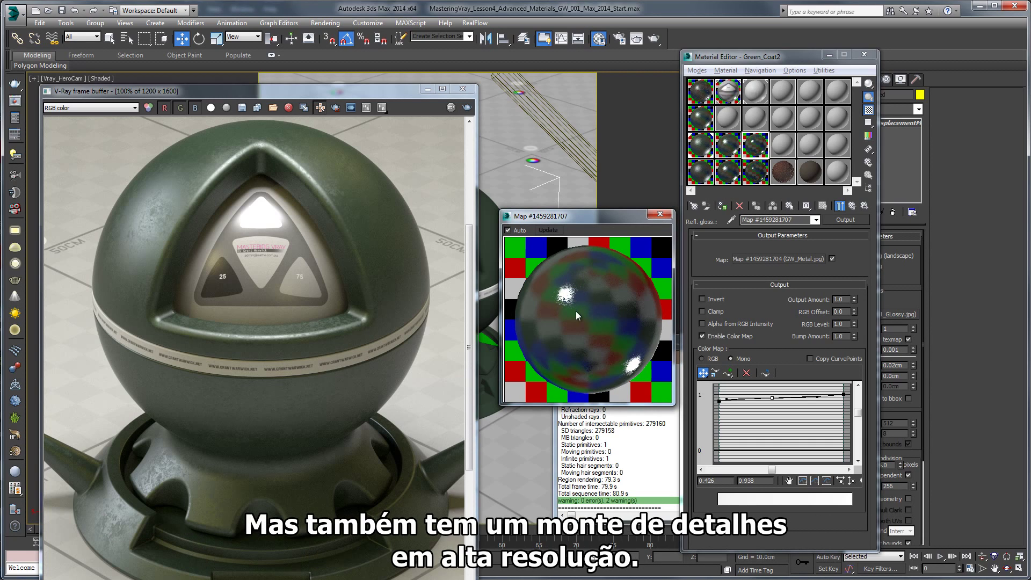
pyautogui.click(660, 214)
pyautogui.click(851, 206)
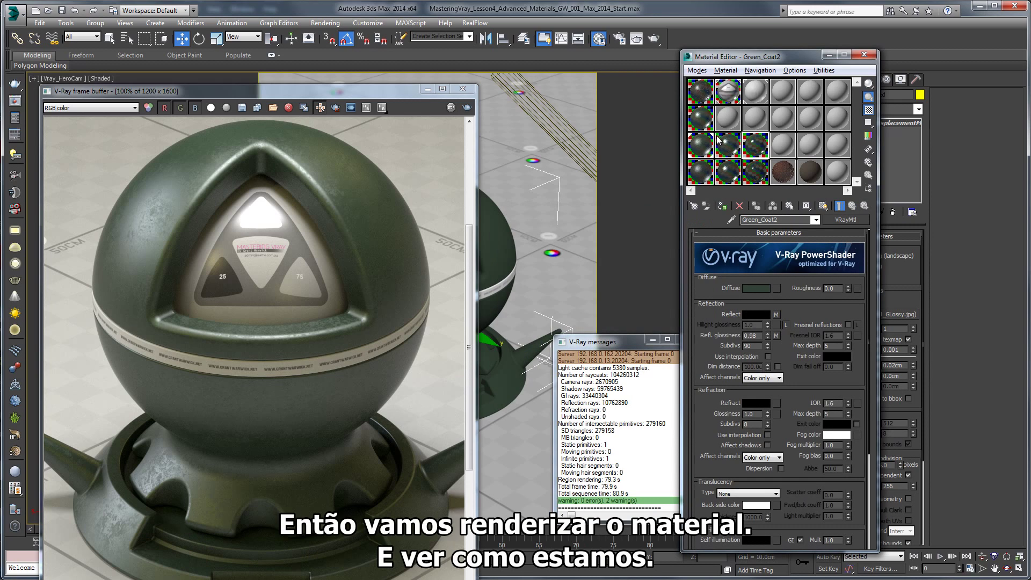
# - Assign the Green_Base_Coat blend material to the current selection, replacing the scene material of the same name, and render the scene
pyautogui.doubleClick(703, 115)
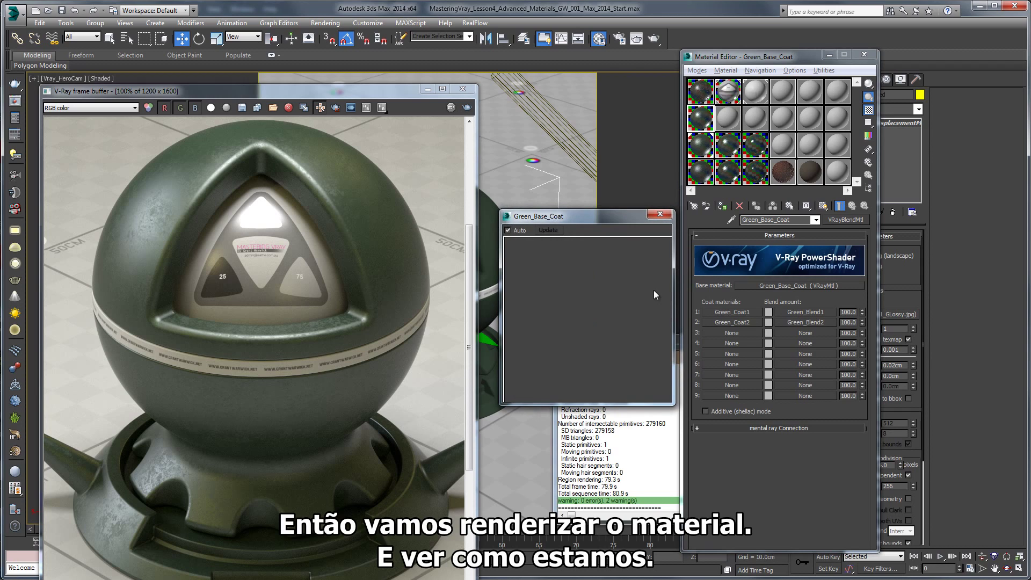
pyautogui.click(660, 214)
pyautogui.moveTo(705, 130); pyautogui.dragTo(485, 255)
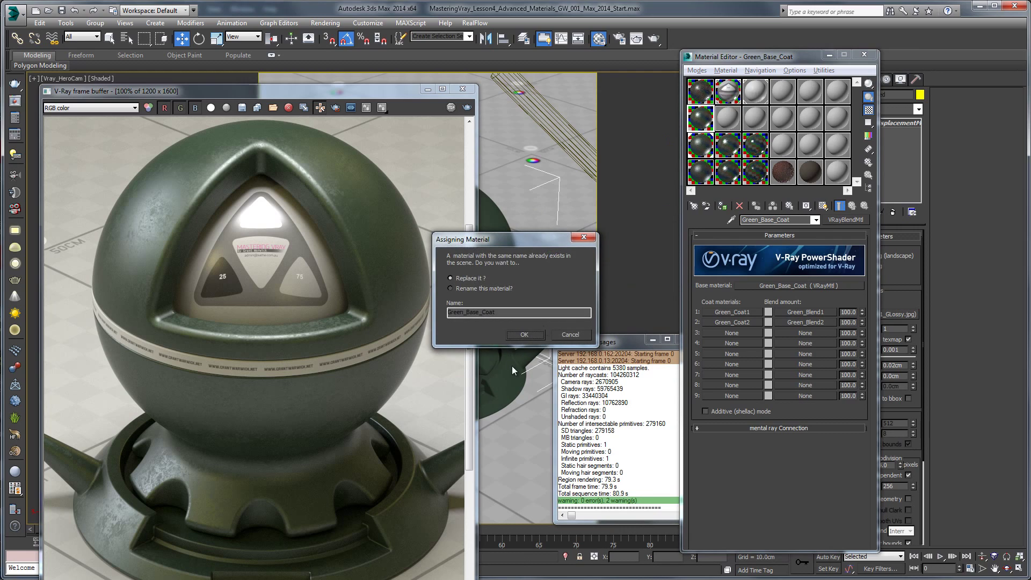
pyautogui.click(520, 336)
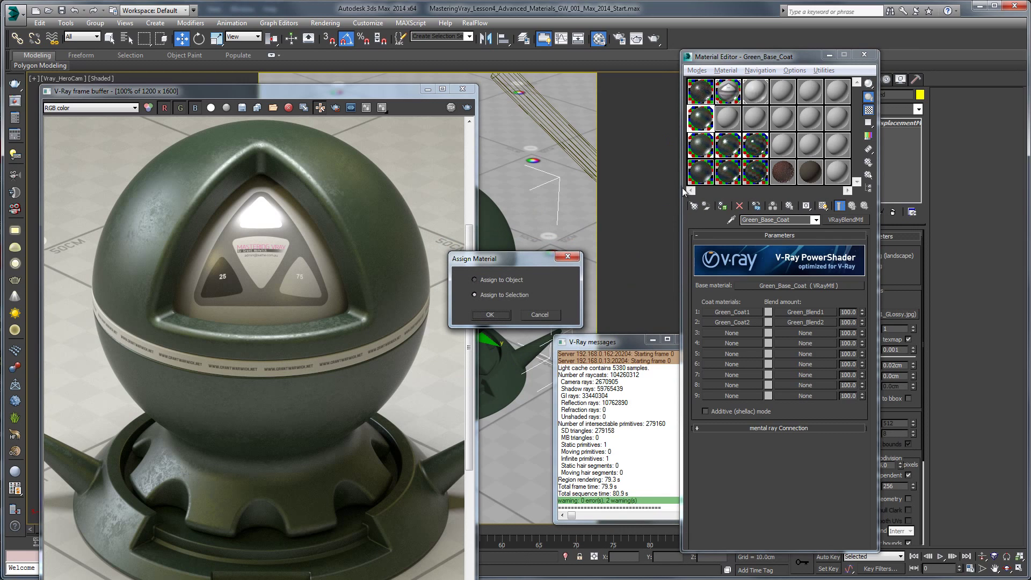
pyautogui.click(489, 314)
pyautogui.click(654, 40)
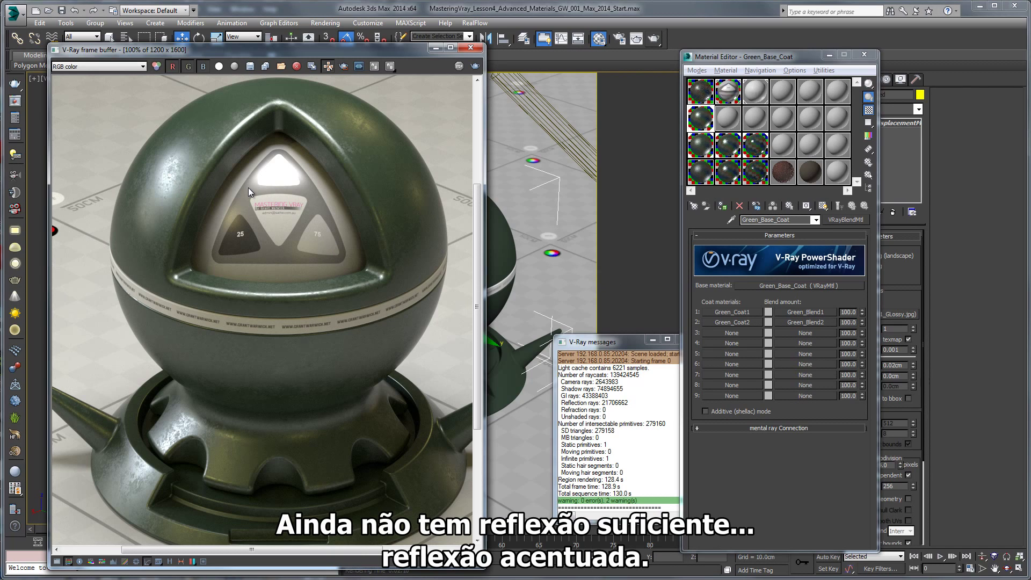
# - Raise the middle point of the Green_Coat2 glossiness curve to 0.957 and render the scene again
pyautogui.click(732, 322)
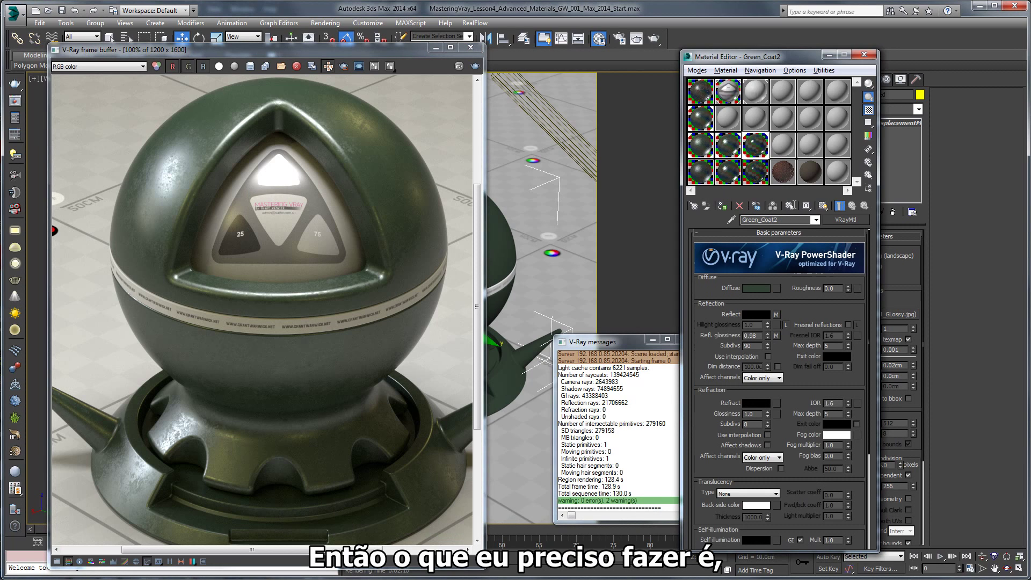
pyautogui.click(775, 335)
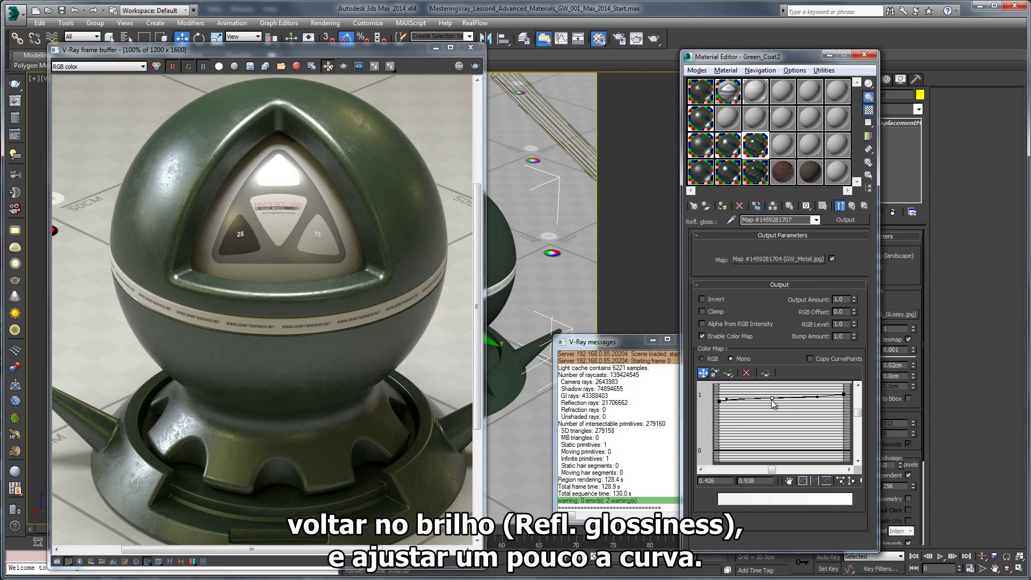
pyautogui.moveTo(771, 399); pyautogui.dragTo(773, 398)
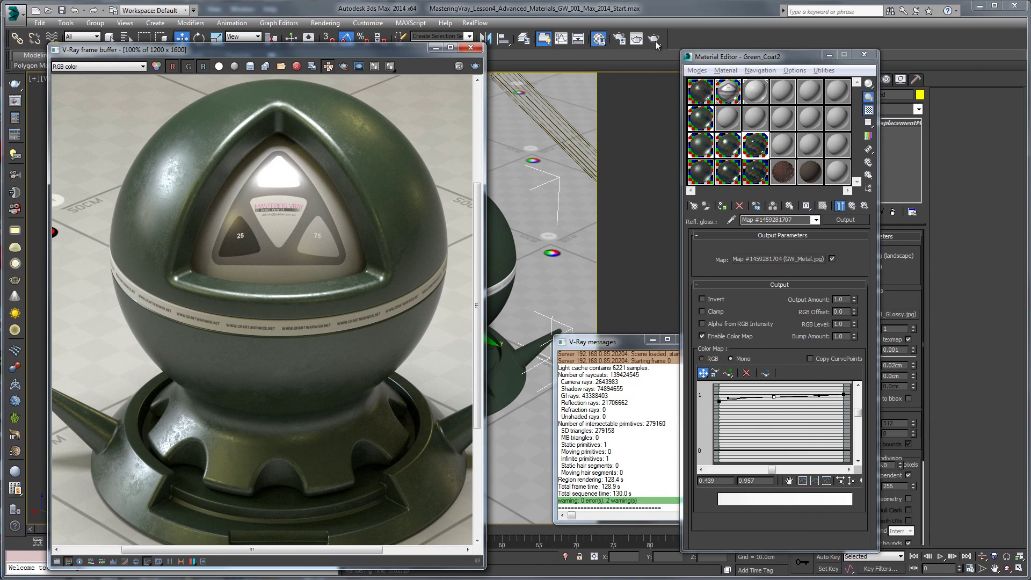
pyautogui.click(654, 40)
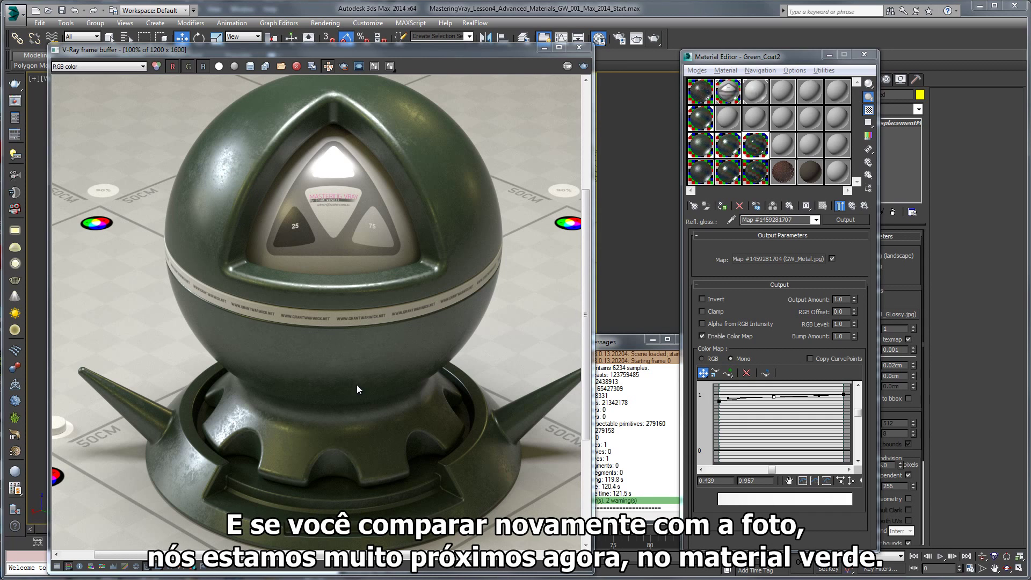
# - Switch to Photoshop to compare the render with the green toy truck photo, and return to 3ds Max
pyautogui.hotkey('alt', 'Tab')
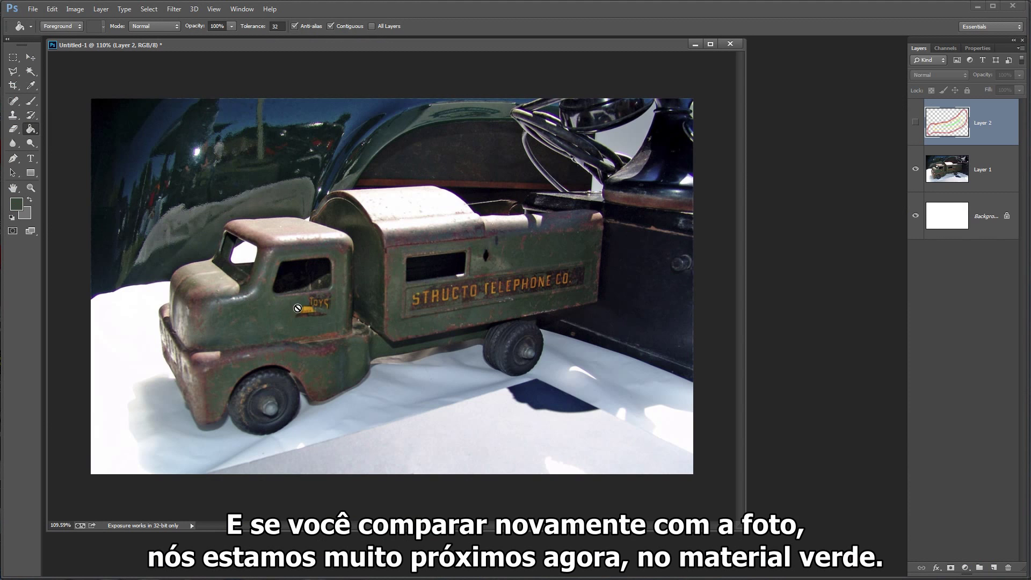
pyautogui.hotkey('alt', 'Tab')
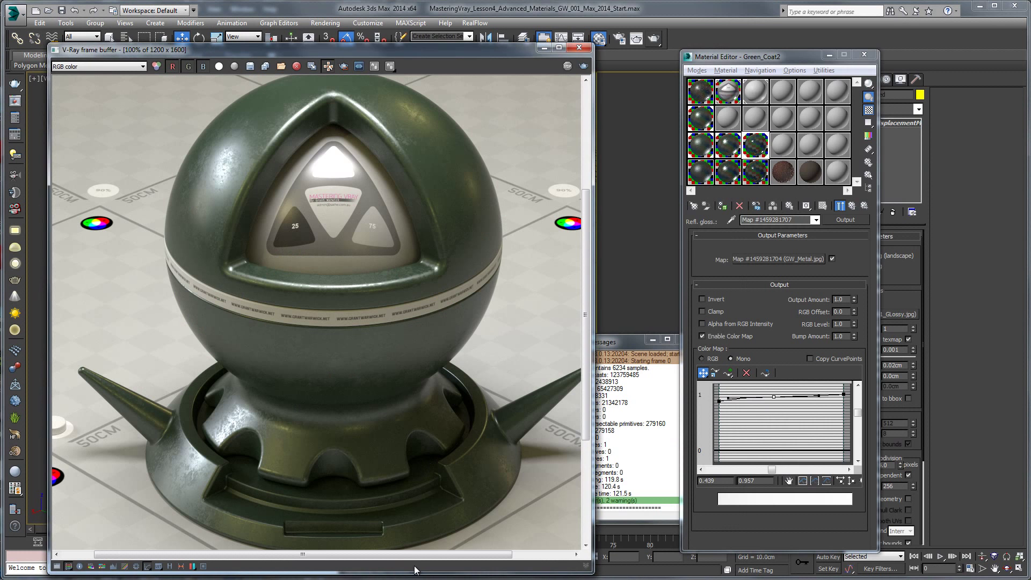
# - Compare the render with the toy truck photo in Photoshop, and enlarge the ball's highlight to 400% in the V-Ray frame buffer
pyautogui.hotkey('alt', 'Tab')
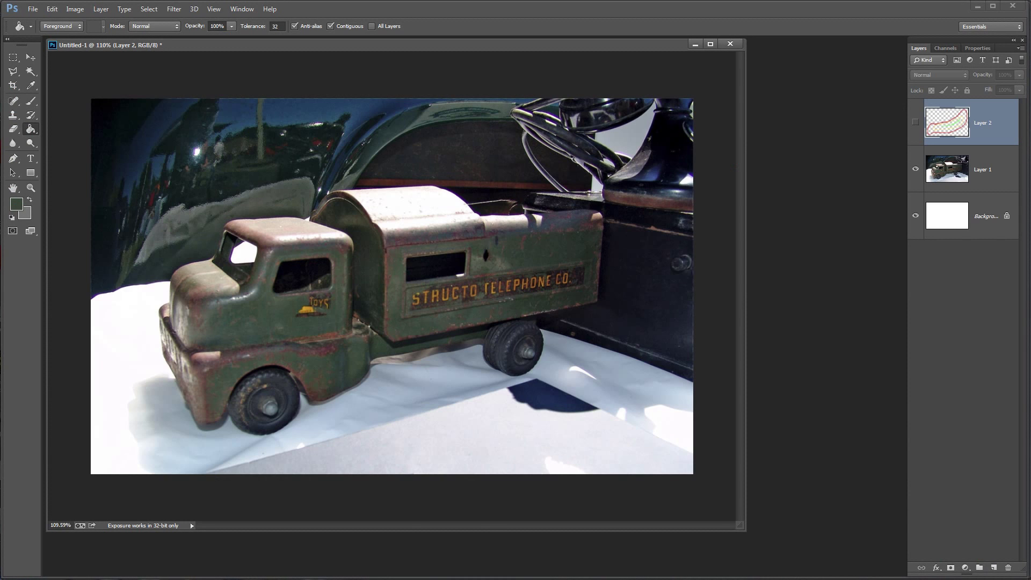
pyautogui.hotkey('alt', 'Tab')
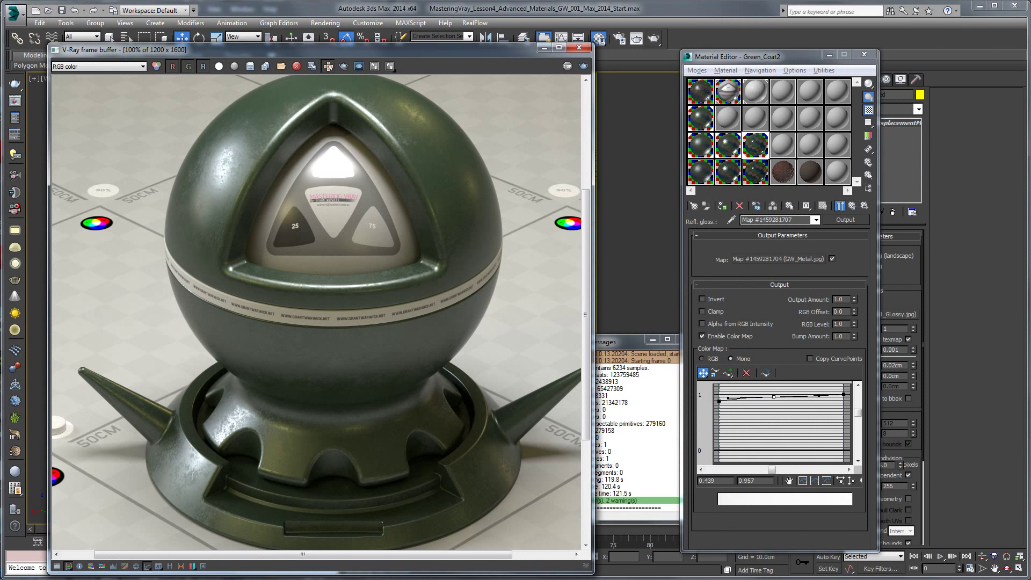
pyautogui.hotkey('alt', 'Tab')
pyautogui.hotkey('alt', 'Tab')
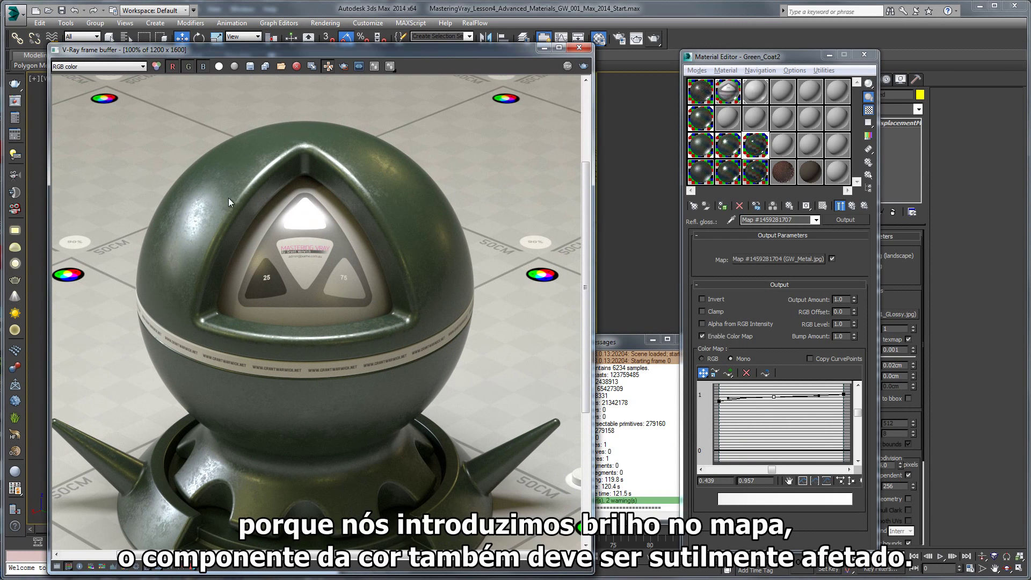
pyautogui.scroll(2, 191, 208)
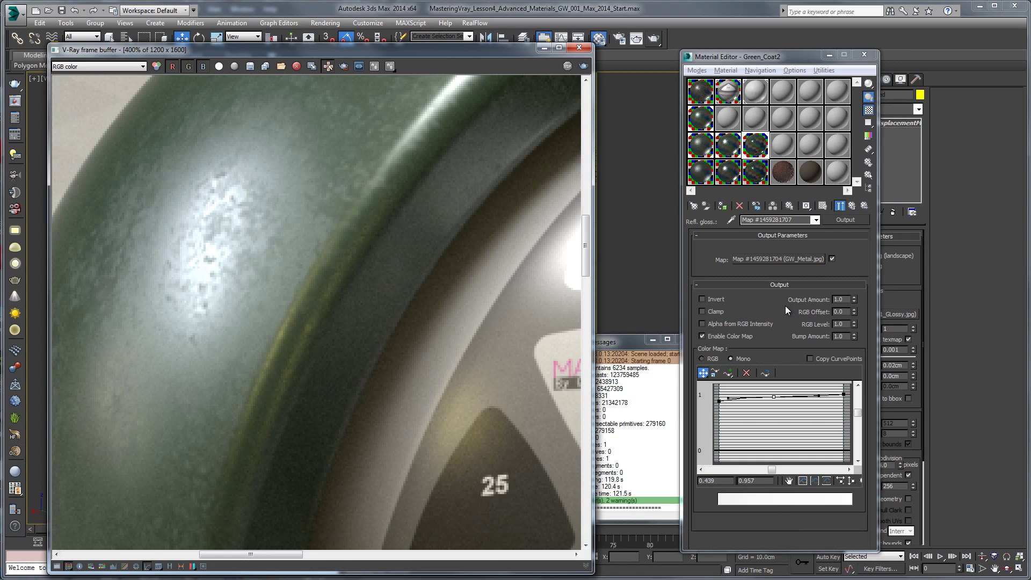
# - Go back up to the Green_Coat2 material, and switch to Photoshop to examine the green paint on the truck's cab up close
pyautogui.click(852, 204)
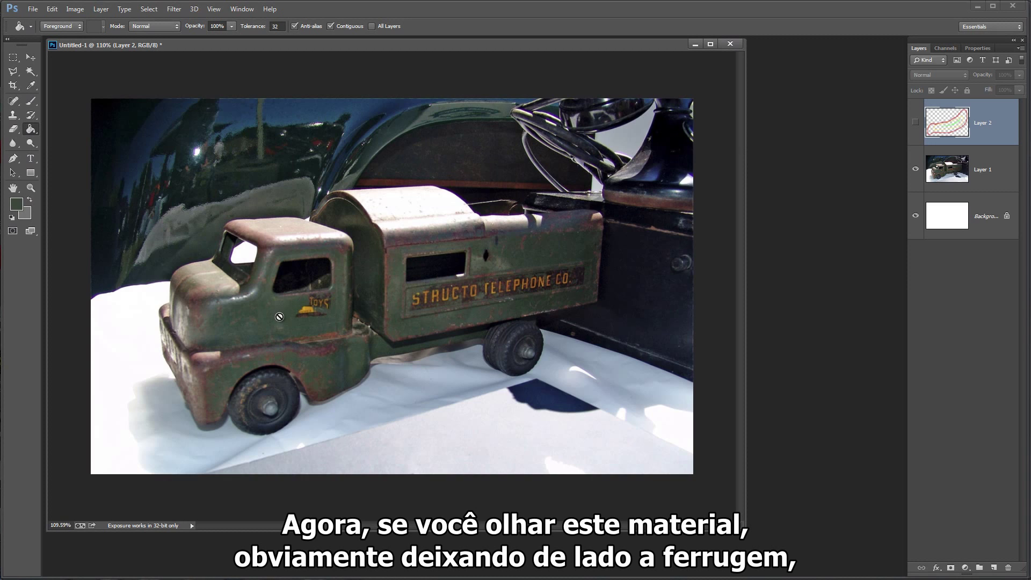
pyautogui.keyDown('alt'); pyautogui.scroll(5, 276, 360); pyautogui.keyUp('alt')
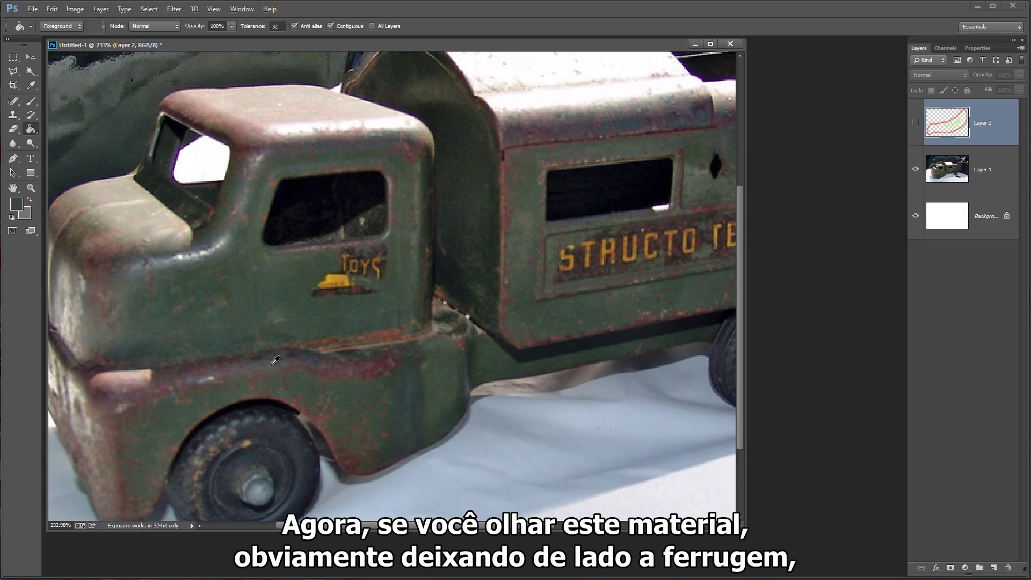
pyautogui.keyDown('alt'); pyautogui.scroll(4, 275, 360); pyautogui.keyUp('alt')
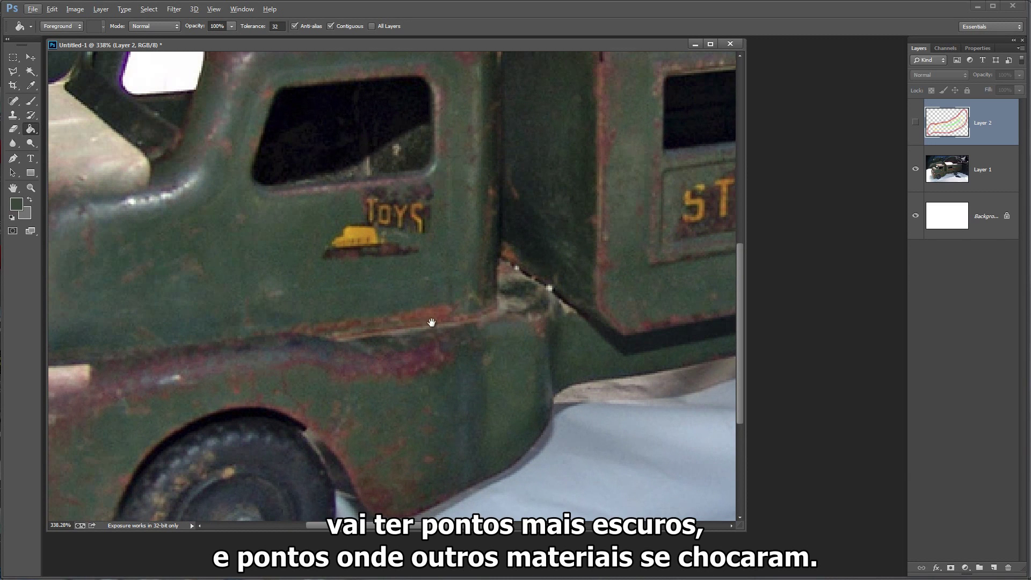
pyautogui.moveTo(431, 323); pyautogui.dragTo(460, 334)
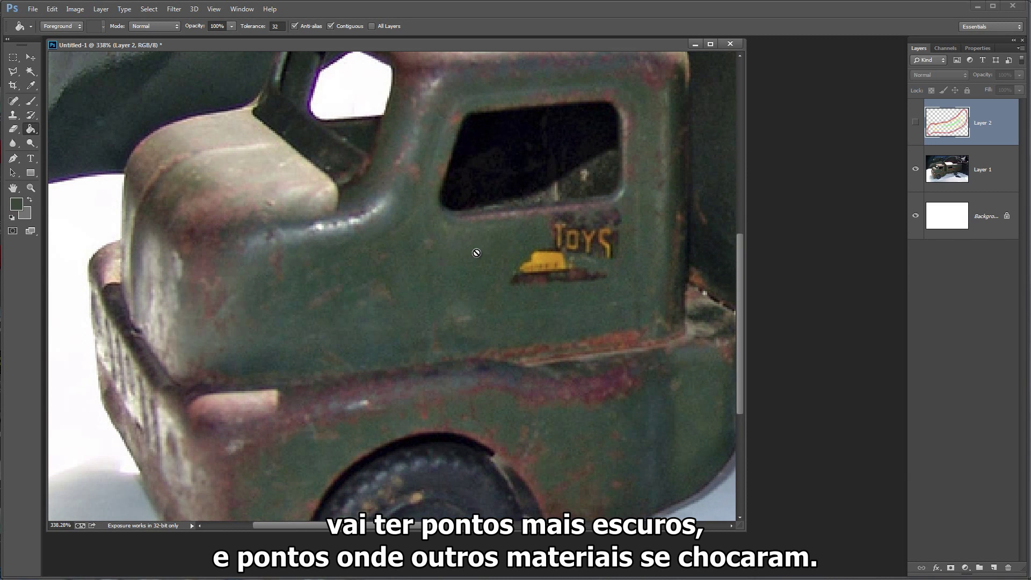
pyautogui.keyDown('alt'); pyautogui.scroll(-4, 402, 286); pyautogui.keyUp('alt')
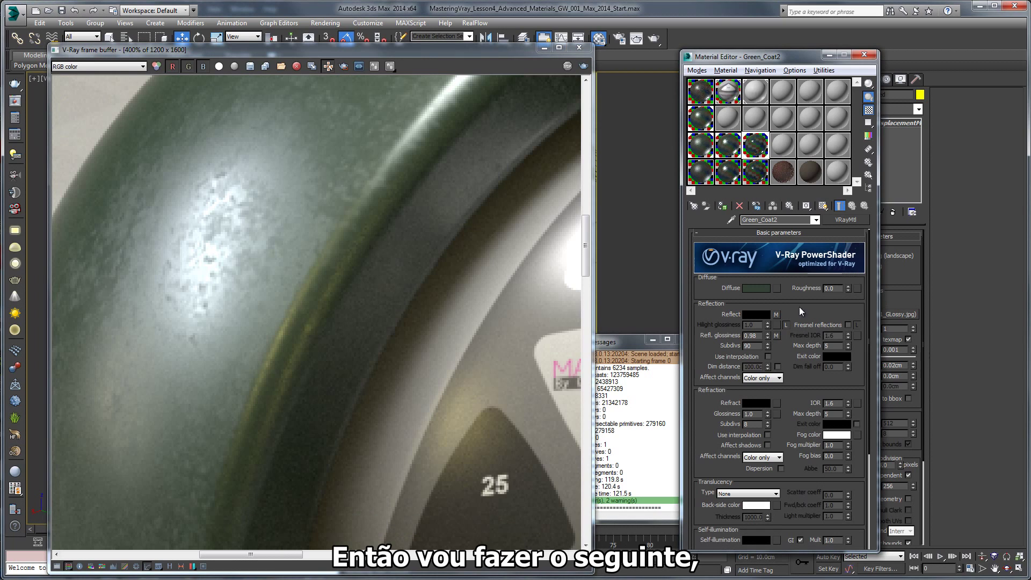
# - Copy the Output map from the Green_Coat2 reflection glossiness slot and return to the parent material
pyautogui.click(776, 335)
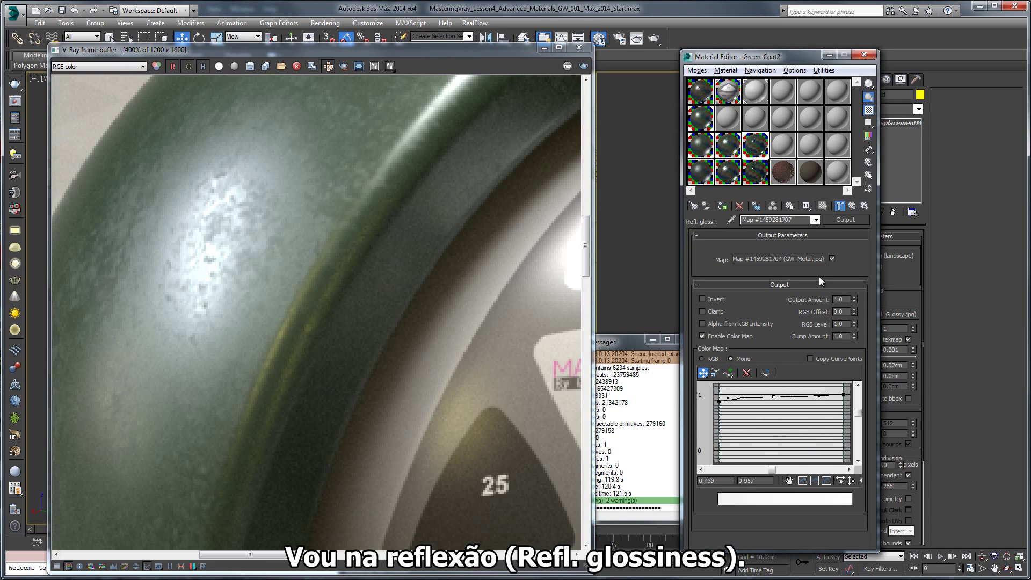
pyautogui.rightClick(840, 218)
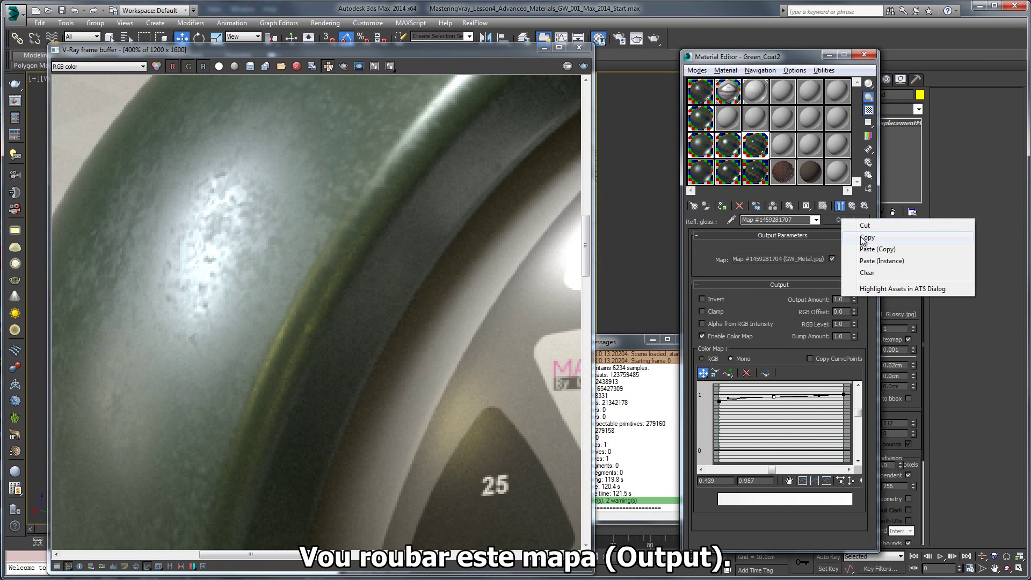
pyautogui.click(861, 236)
pyautogui.click(852, 206)
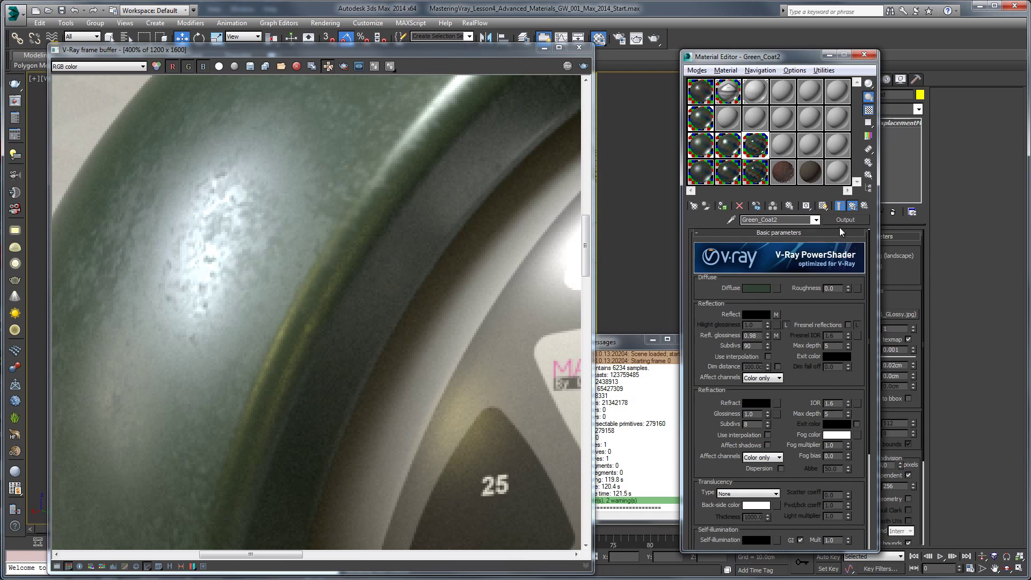
# - Assign a Composite map to the Green_Coat2 diffuse slot, add a second layer, and paste the copied Output map into Layer 2
pyautogui.click(776, 288)
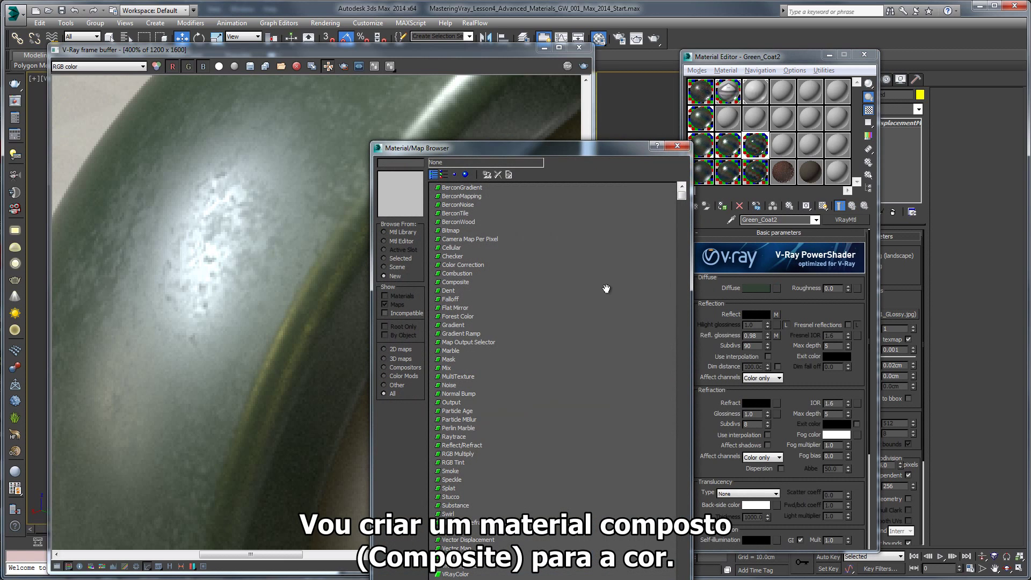
pyautogui.doubleClick(459, 283)
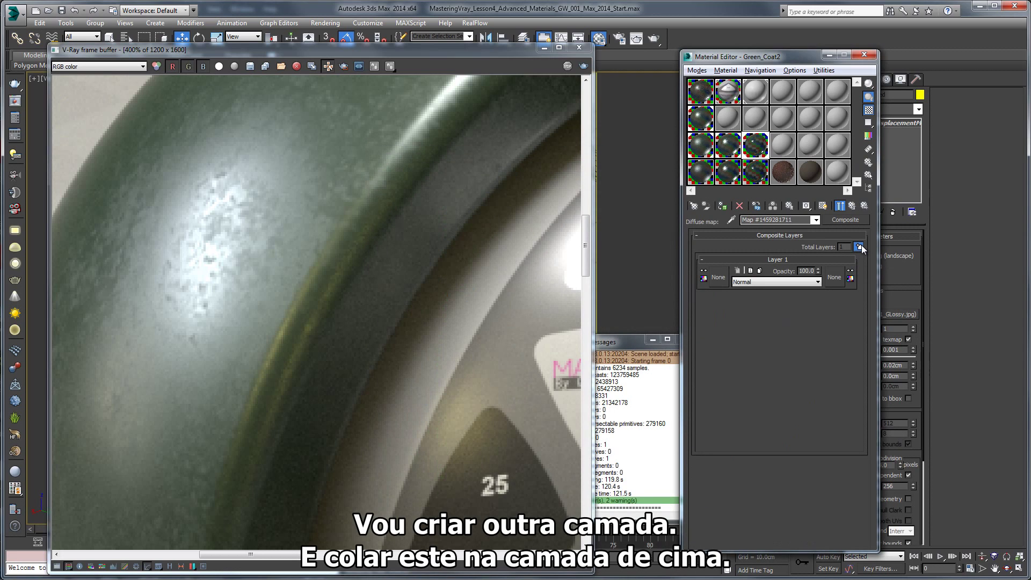
pyautogui.click(858, 246)
pyautogui.rightClick(722, 271)
pyautogui.click(756, 282)
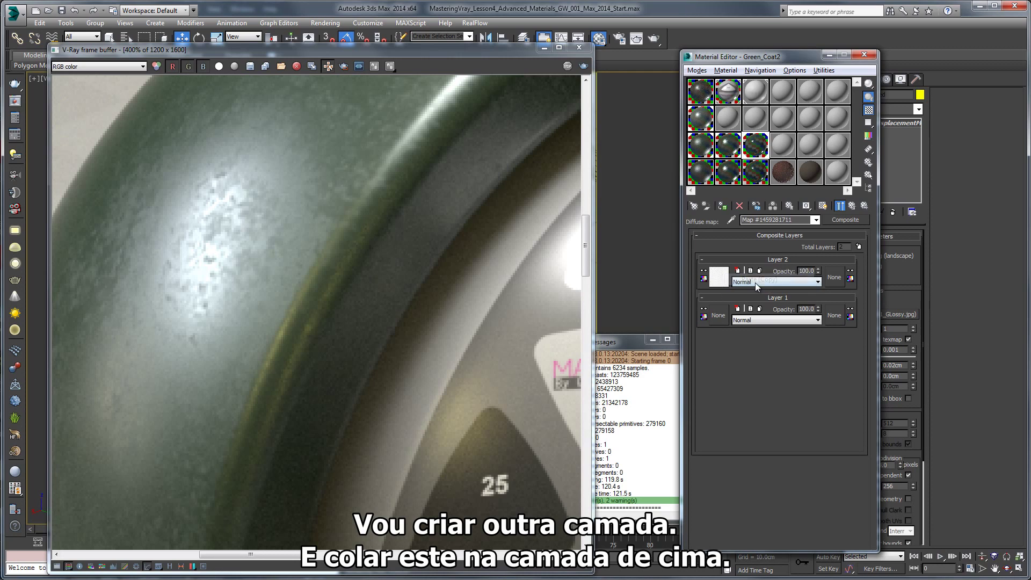
# - Copy the Green_Coat2 diffuse color and paste it into a new VRayColor map in Layer 1 of the Composite map
pyautogui.click(852, 206)
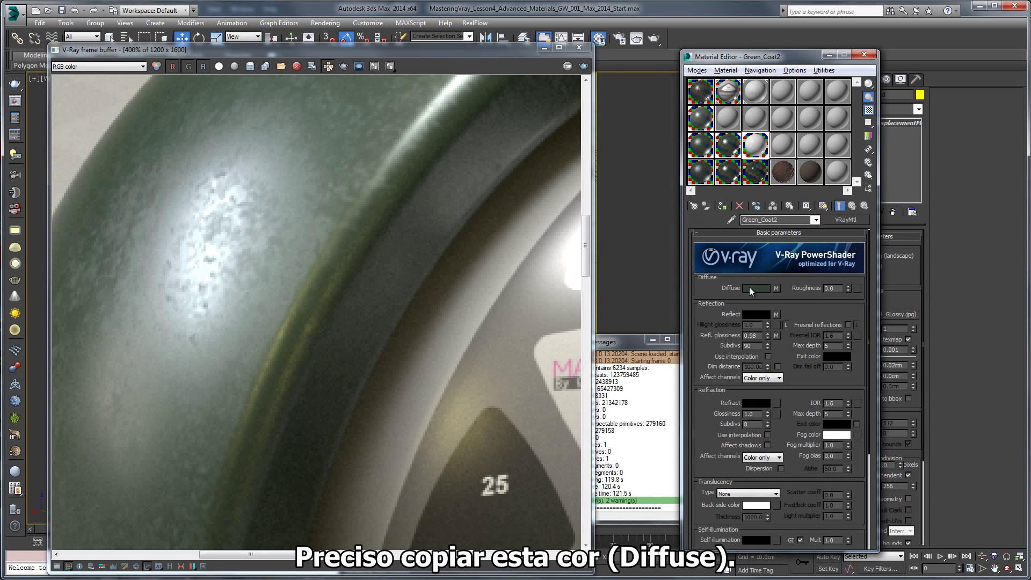
pyautogui.rightClick(750, 288)
pyautogui.click(771, 294)
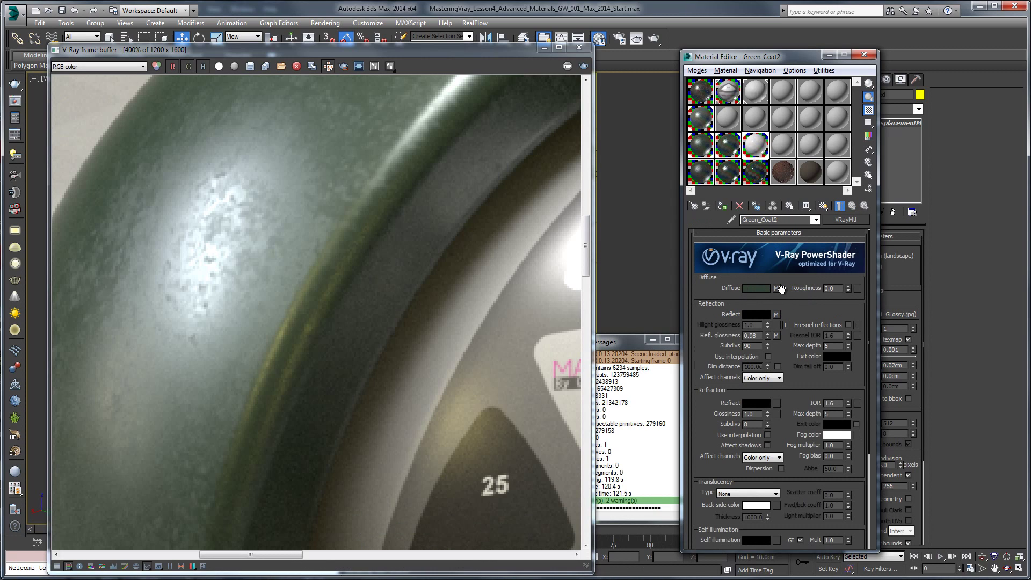
pyautogui.click(777, 289)
pyautogui.rightClick(718, 315)
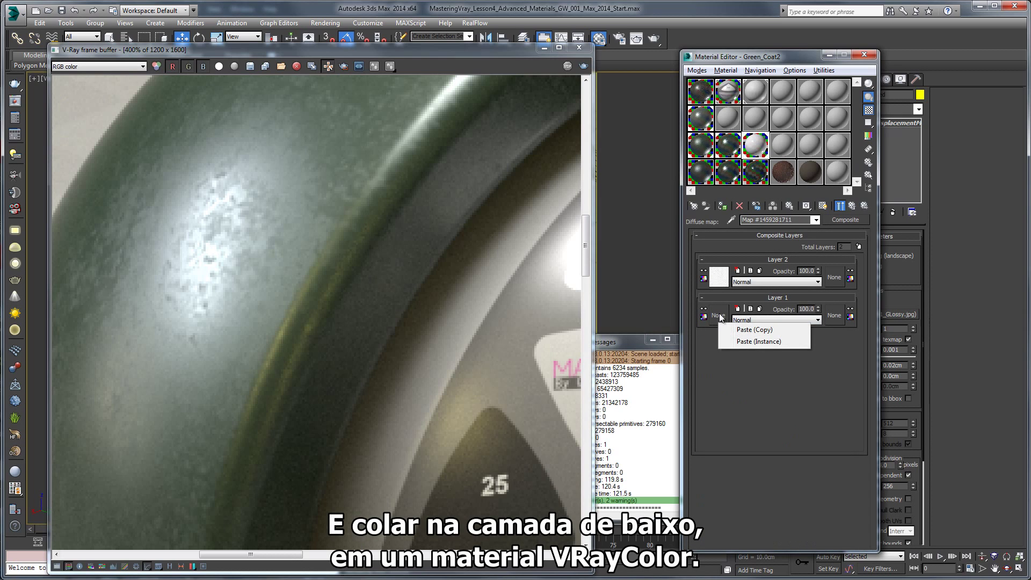
pyautogui.click(718, 315)
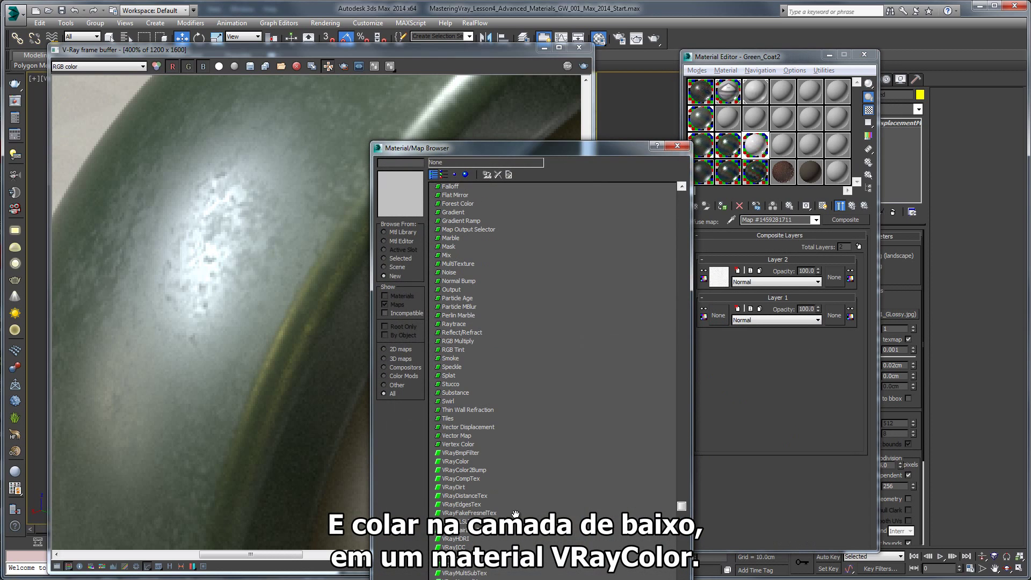
pyautogui.doubleClick(455, 462)
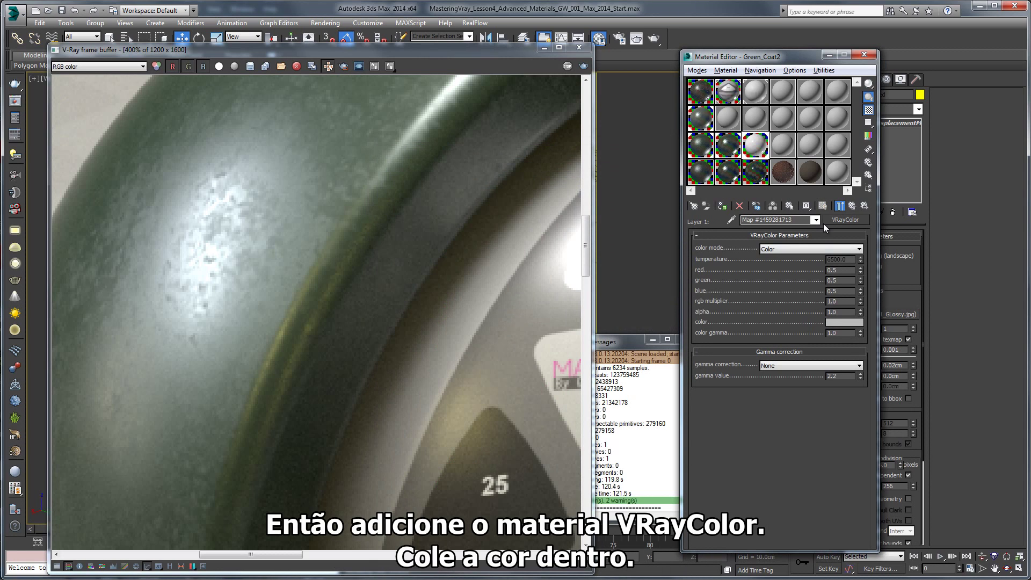
pyautogui.rightClick(835, 323)
pyautogui.click(853, 342)
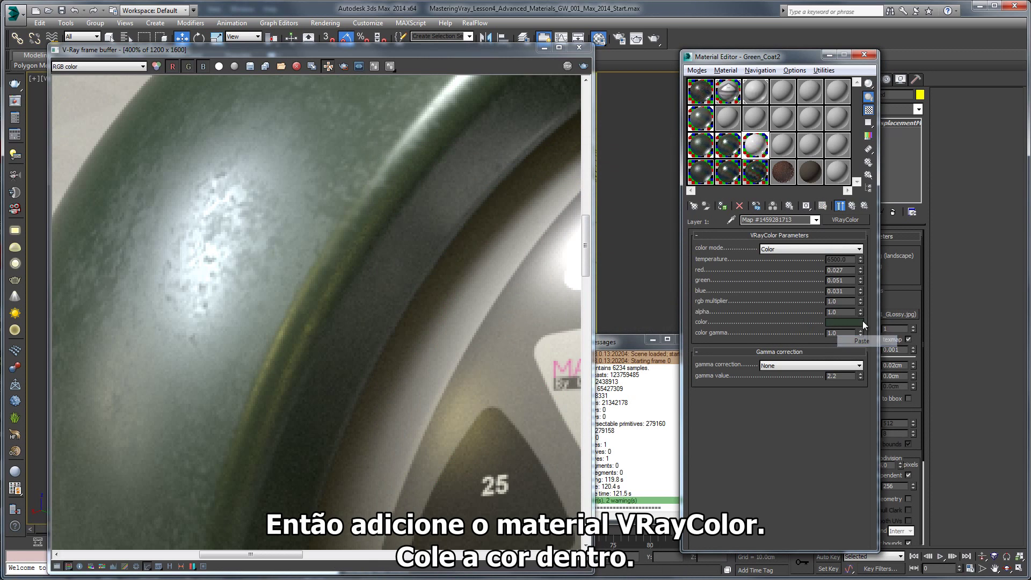
# - Return to the Composite map and set the blend mode of Layer 2 to Multiply
pyautogui.click(852, 206)
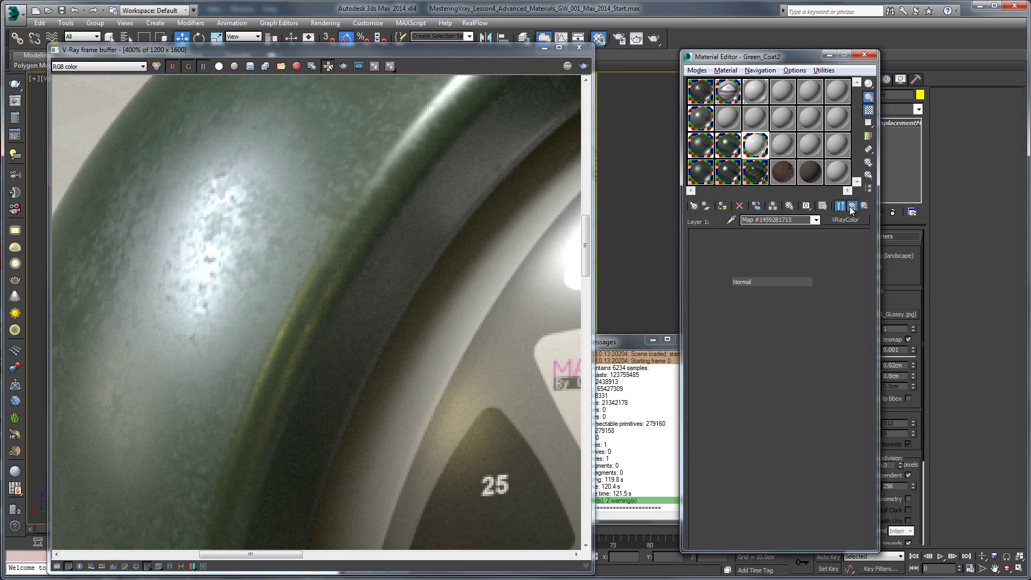
pyautogui.click(755, 282)
pyautogui.click(749, 326)
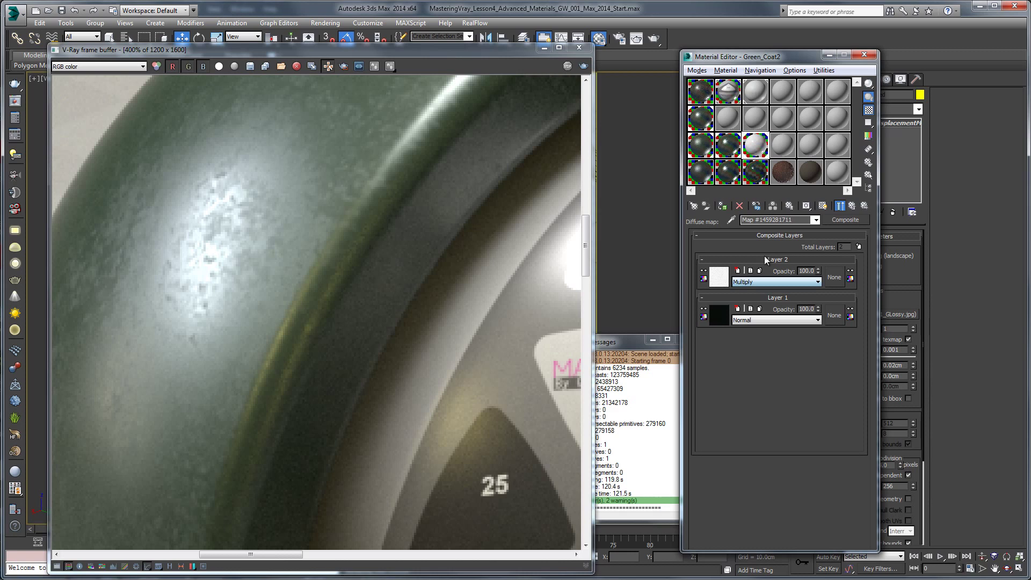
# - Isolate the Composite map in an enlarged sample preview, and open the Layer 2 Output map to inspect it there
pyautogui.click(839, 206)
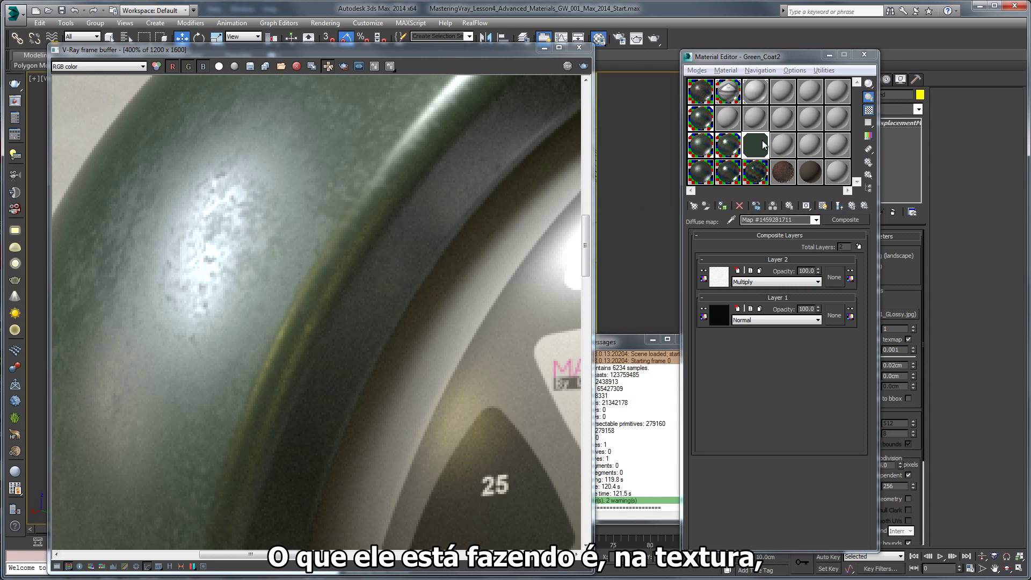
pyautogui.doubleClick(754, 145)
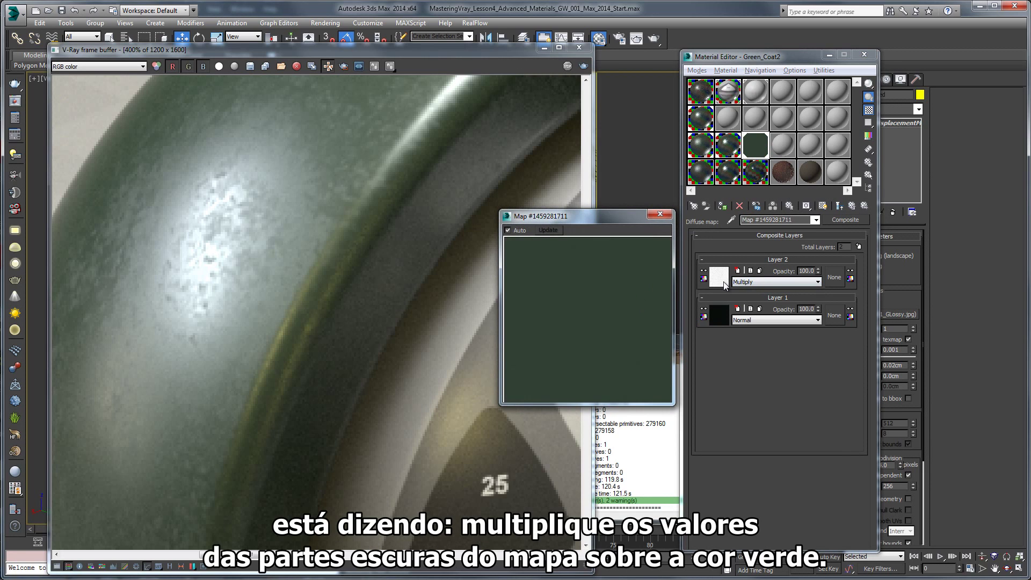
pyautogui.click(723, 284)
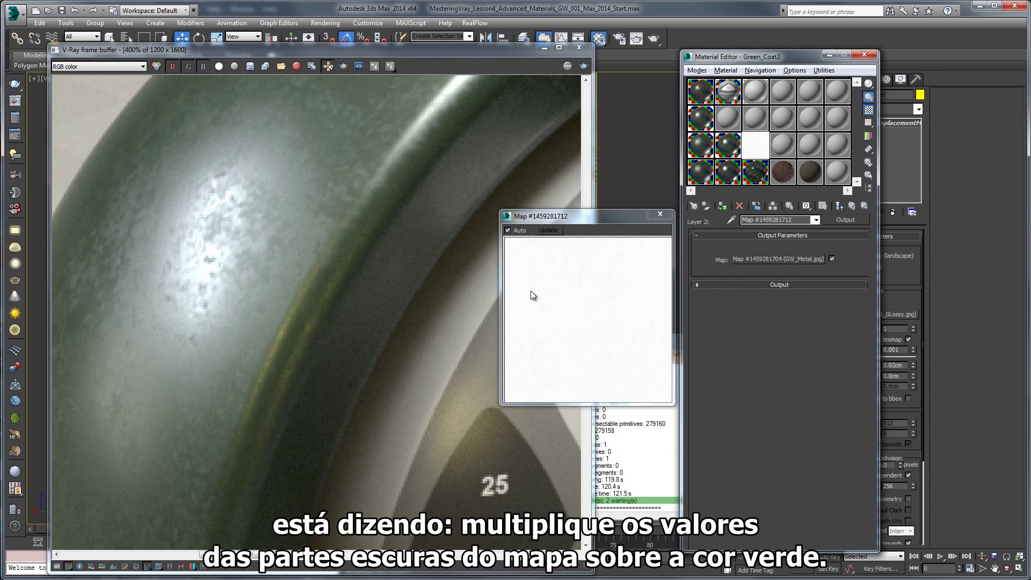
# - Lower the first point of the Layer 2 Output curve to about 0 and its middle point to 0.909
pyautogui.click(796, 285)
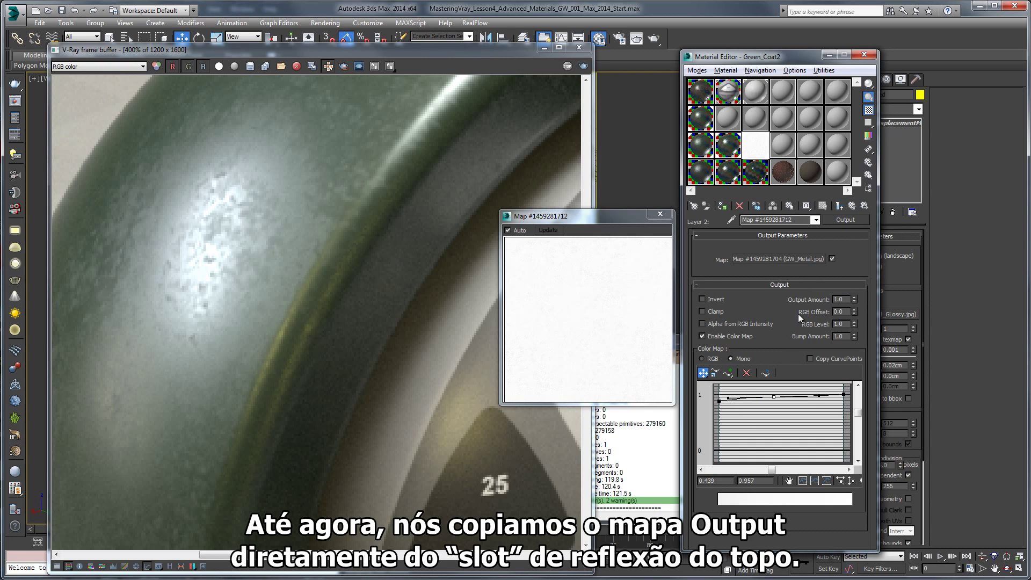
pyautogui.moveTo(719, 400); pyautogui.dragTo(718, 440)
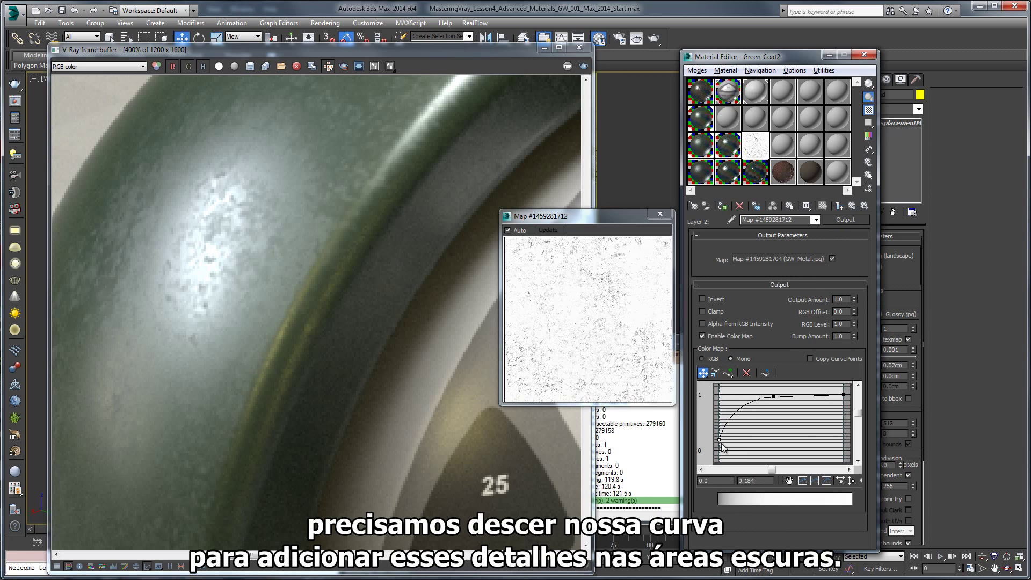
pyautogui.moveTo(718, 440); pyautogui.dragTo(718, 449)
pyautogui.click(776, 397)
pyautogui.moveTo(821, 398); pyautogui.dragTo(820, 395)
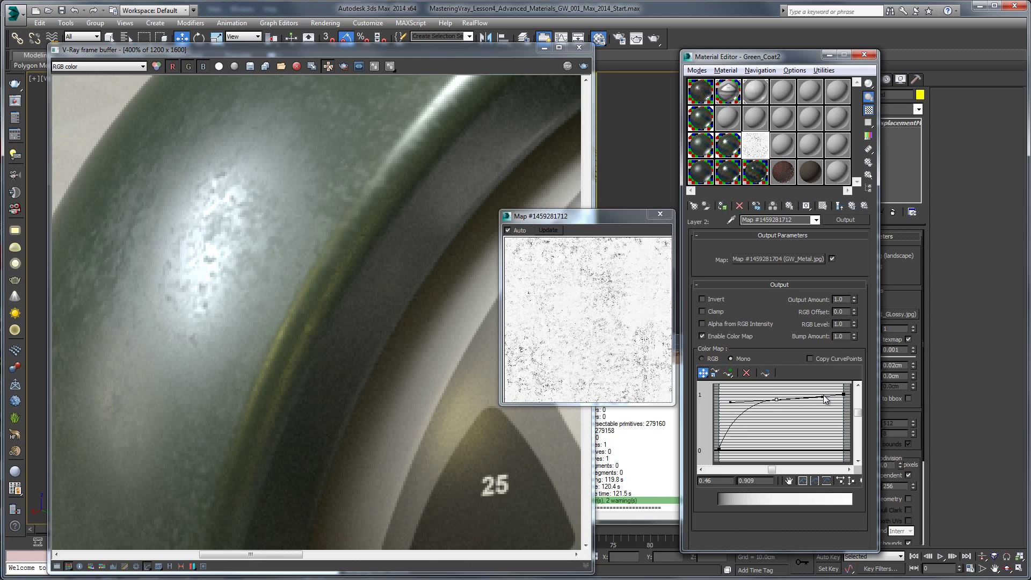
# - Preview the full material, raise the first point of the Layer 2 Output curve to 0.28, and go up a level
pyautogui.click(840, 207)
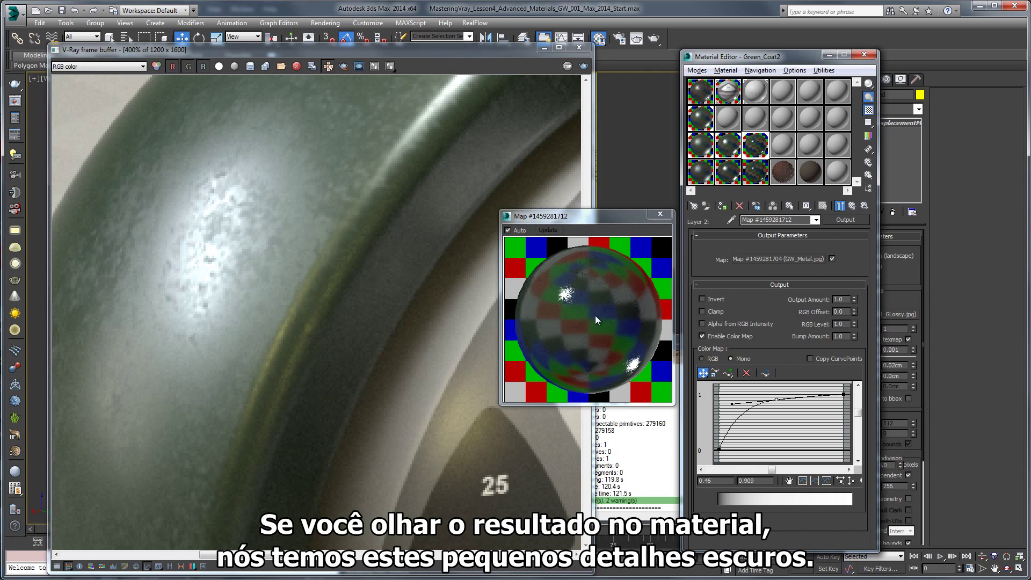
pyautogui.moveTo(718, 449); pyautogui.dragTo(734, 420)
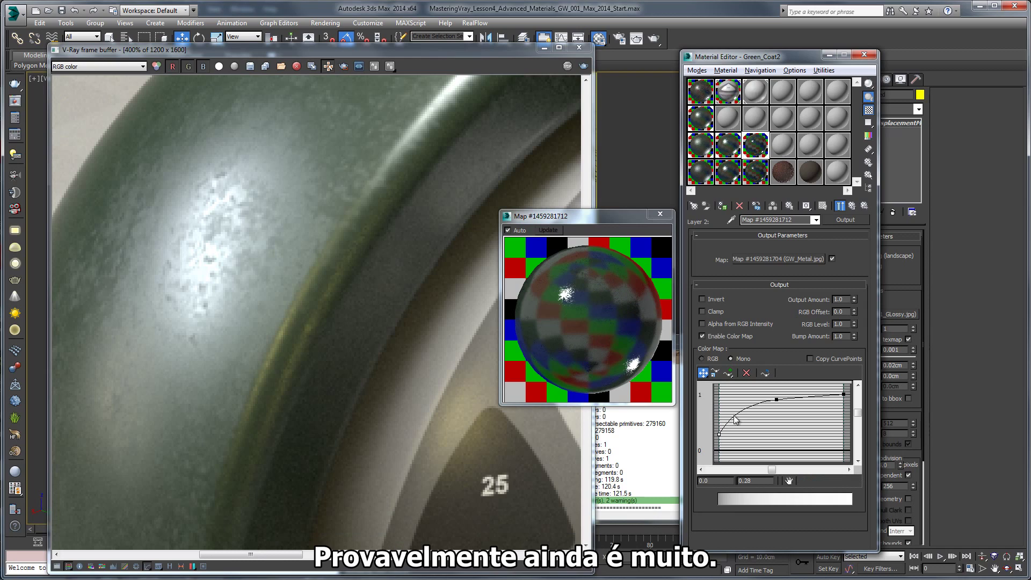
pyautogui.click(852, 206)
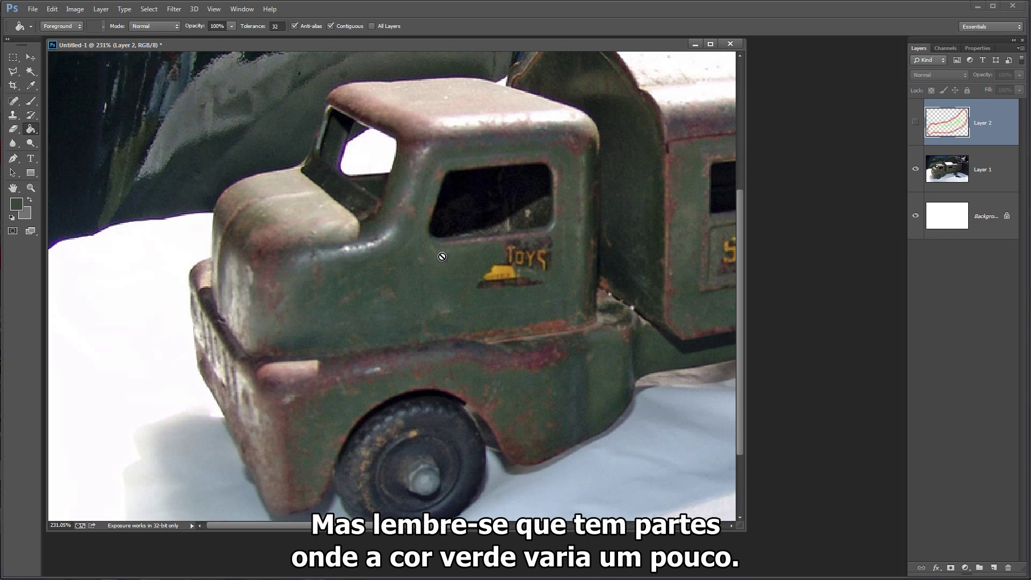
# - Examine how the green paint varies on the truck's cab in the Photoshop photo
pyautogui.keyDown('alt'); pyautogui.scroll(3, 448, 258); pyautogui.keyUp('alt')
pyautogui.keyDown('alt'); pyautogui.scroll(-1, 448, 246); pyautogui.keyUp('alt')
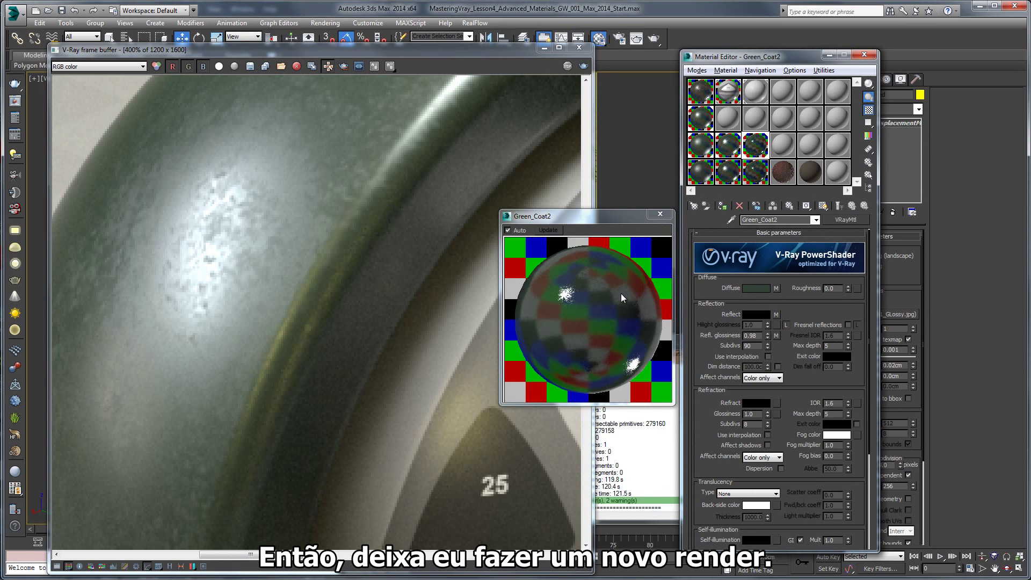
# - Define a render region over the upper-left part of the ball in the frame buffer at 100% zoom and render it
pyautogui.click(304, 243)
pyautogui.scroll(-5, 303, 243)
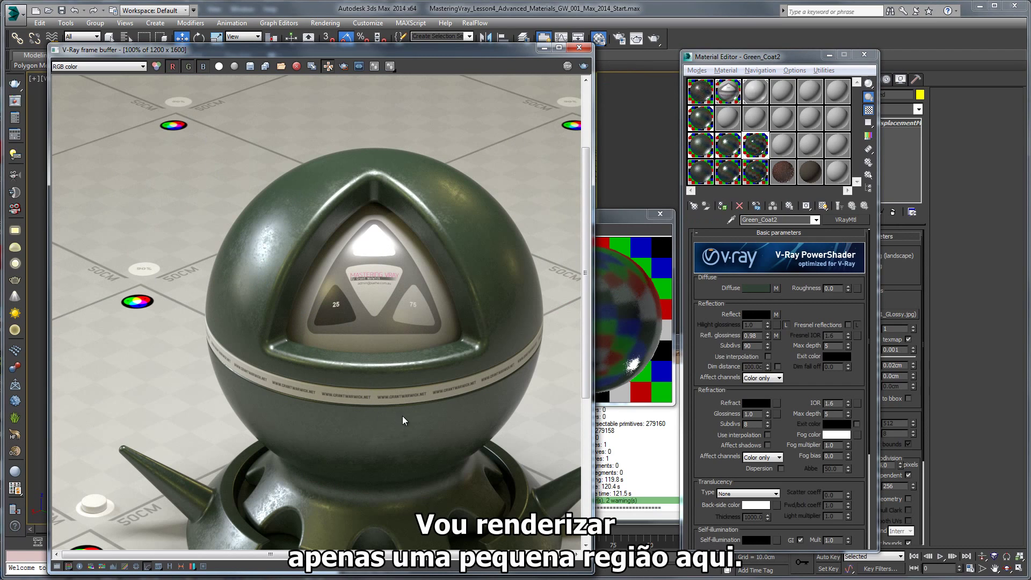
pyautogui.moveTo(182, 119); pyautogui.dragTo(395, 443)
pyautogui.hotkey('shift', 'q')
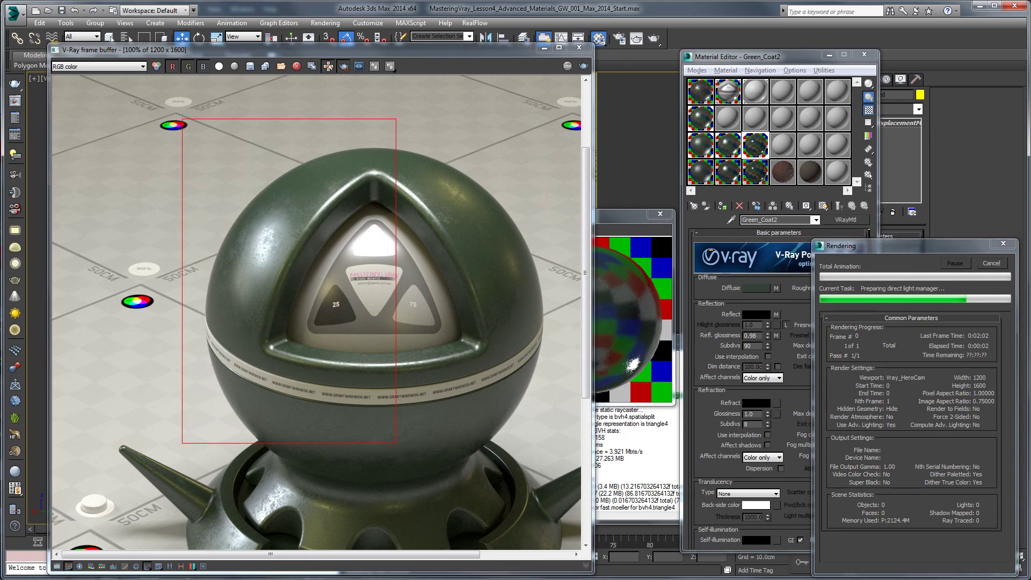
# - Examine the paint's highlights and fine detail across the upper-left part of the ball at 200% and 100% zoom as the region renders
pyautogui.moveTo(338, 353); pyautogui.dragTo(339, 300, button='middle')
pyautogui.scroll(1, 338, 300)
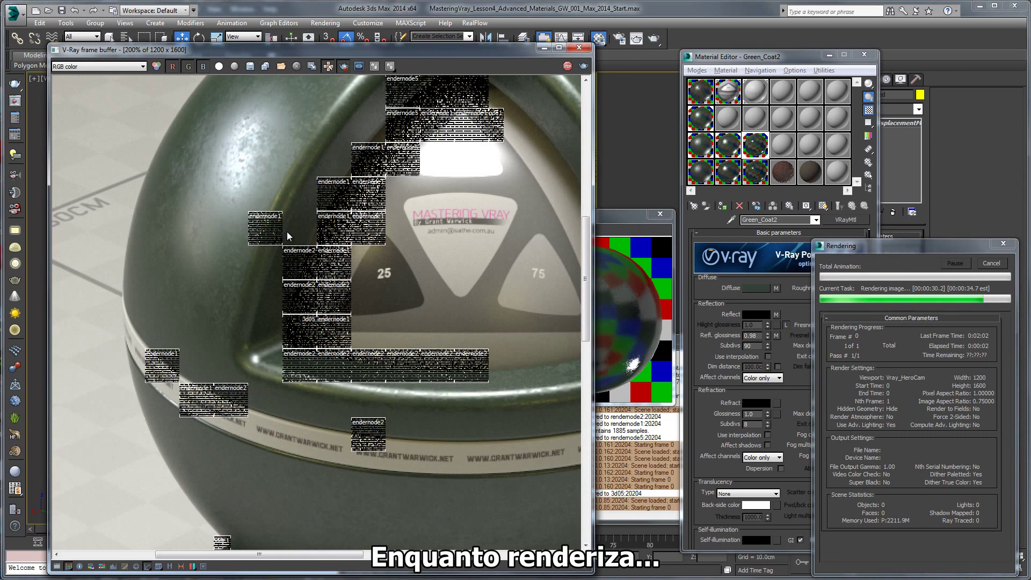
pyautogui.moveTo(257, 327); pyautogui.dragTo(217, 326, button='middle')
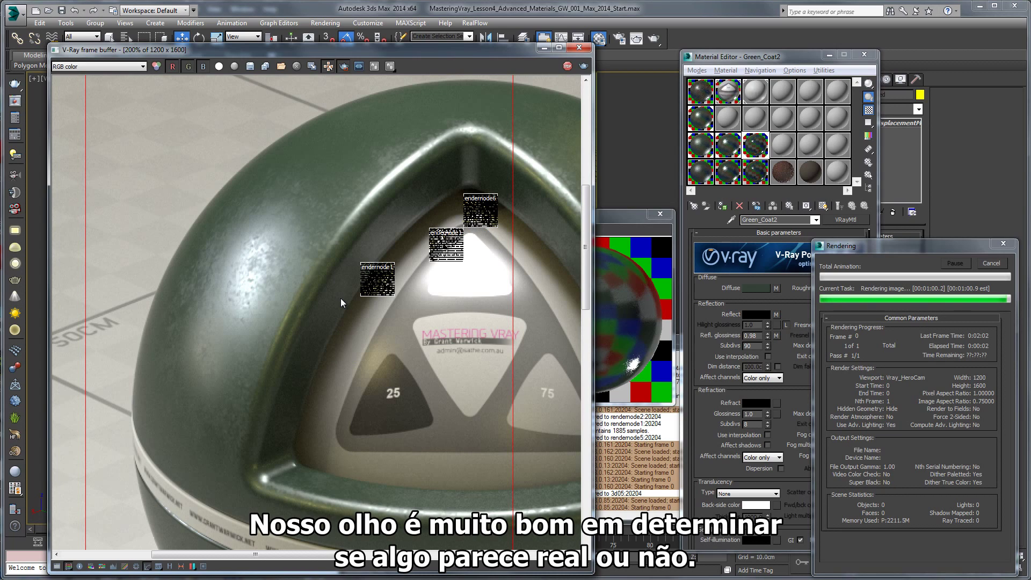
pyautogui.moveTo(374, 333); pyautogui.dragTo(343, 309, button='middle')
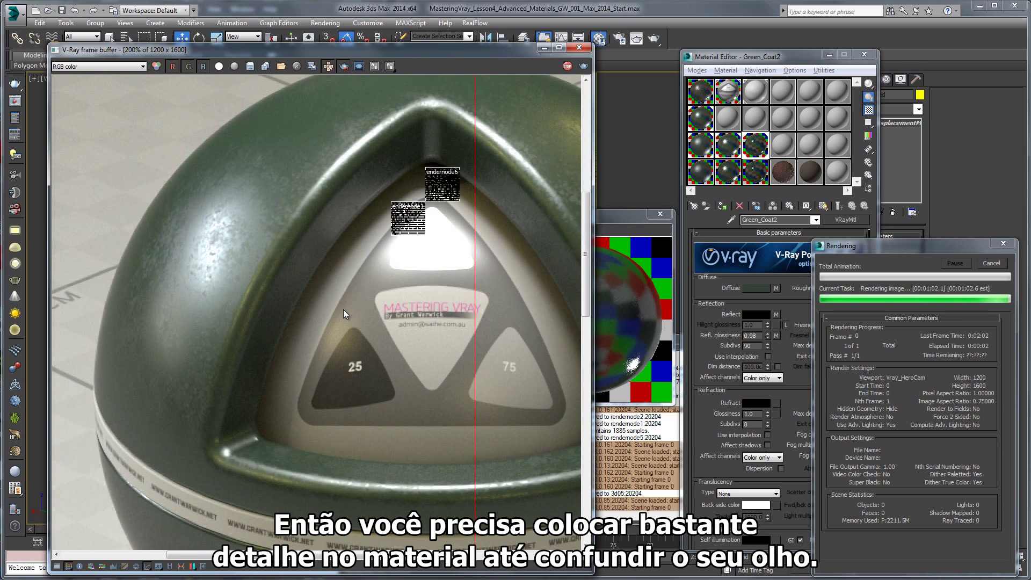
pyautogui.scroll(-1, 343, 311)
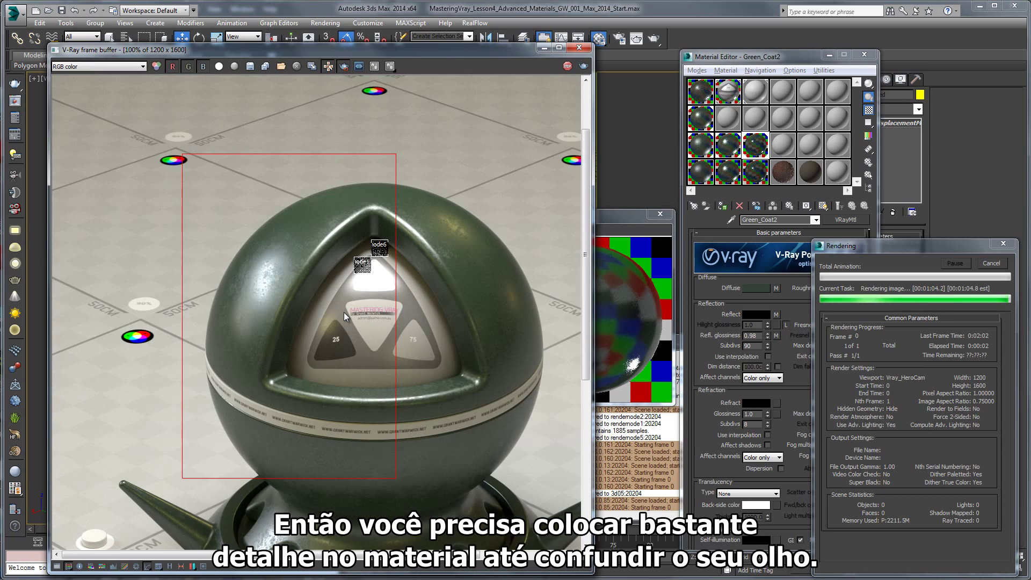
pyautogui.moveTo(304, 321); pyautogui.dragTo(363, 312, button='middle')
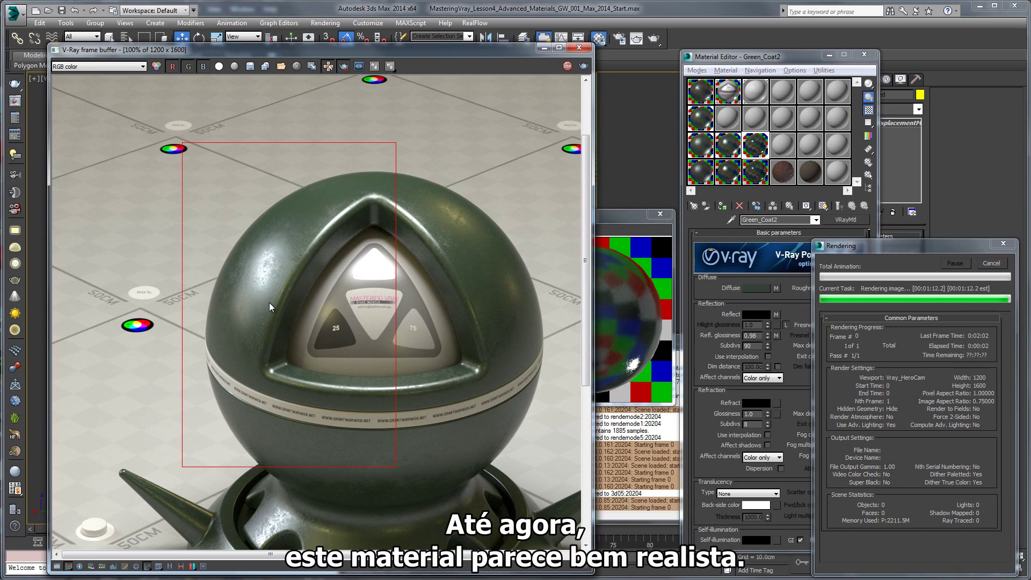
pyautogui.moveTo(269, 301); pyautogui.dragTo(312, 249, button='middle')
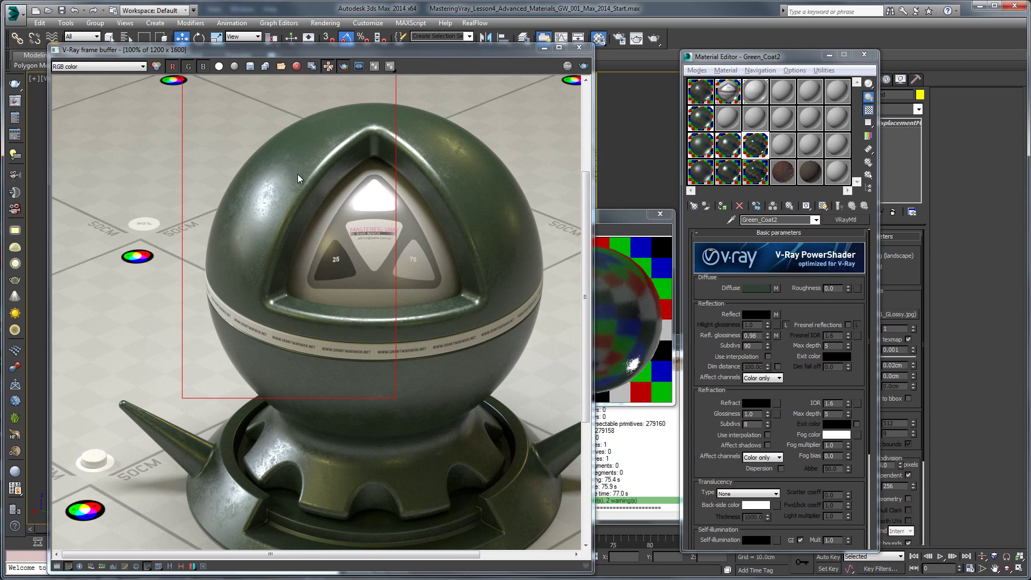
# - Locate the Green_Base_Coat material, close the enlarged material preview, and turn off region rendering in the frame buffer
pyautogui.scroll(-10, 737, 309)
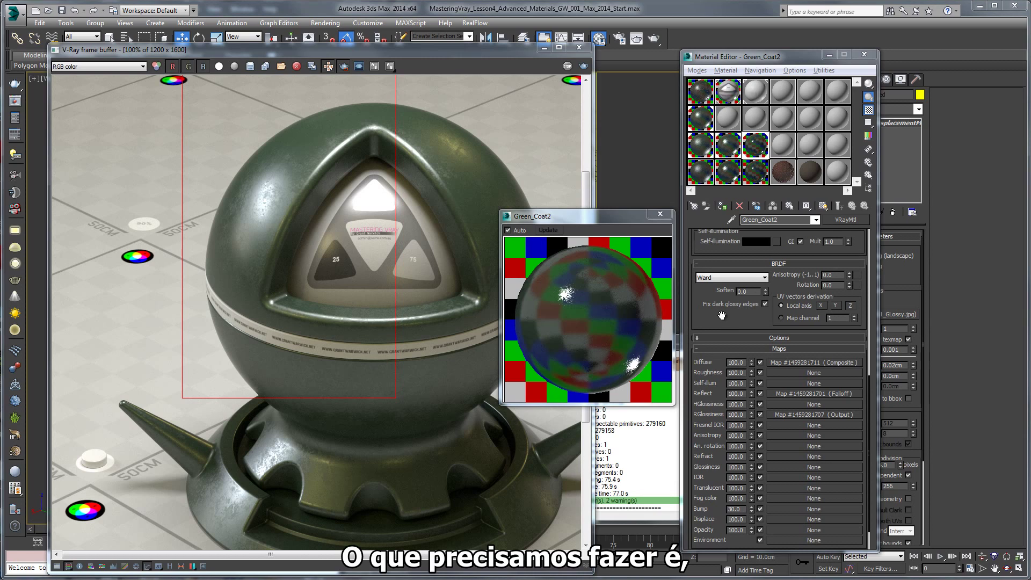
pyautogui.click(701, 122)
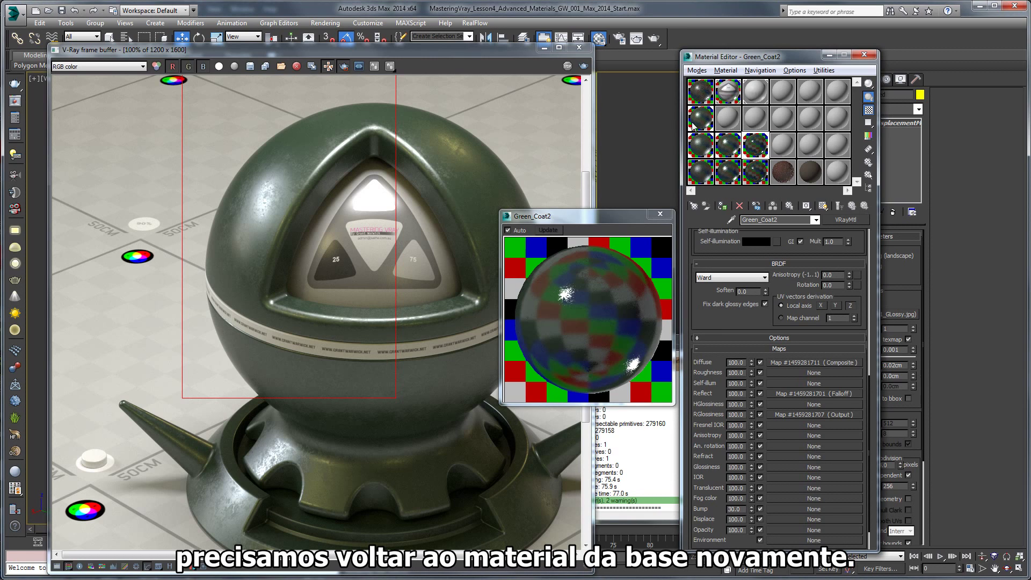
pyautogui.click(699, 153)
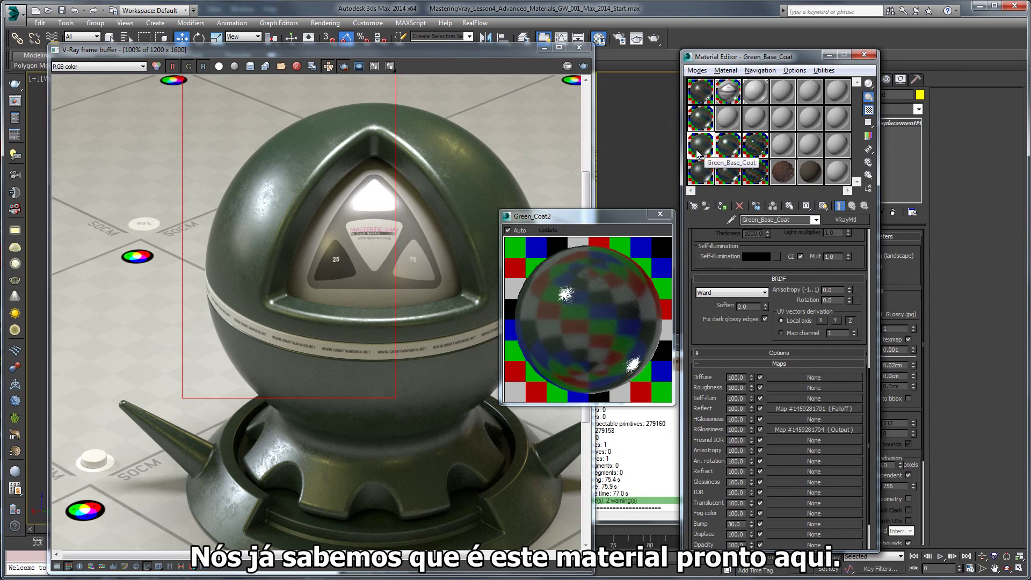
pyautogui.click(700, 171)
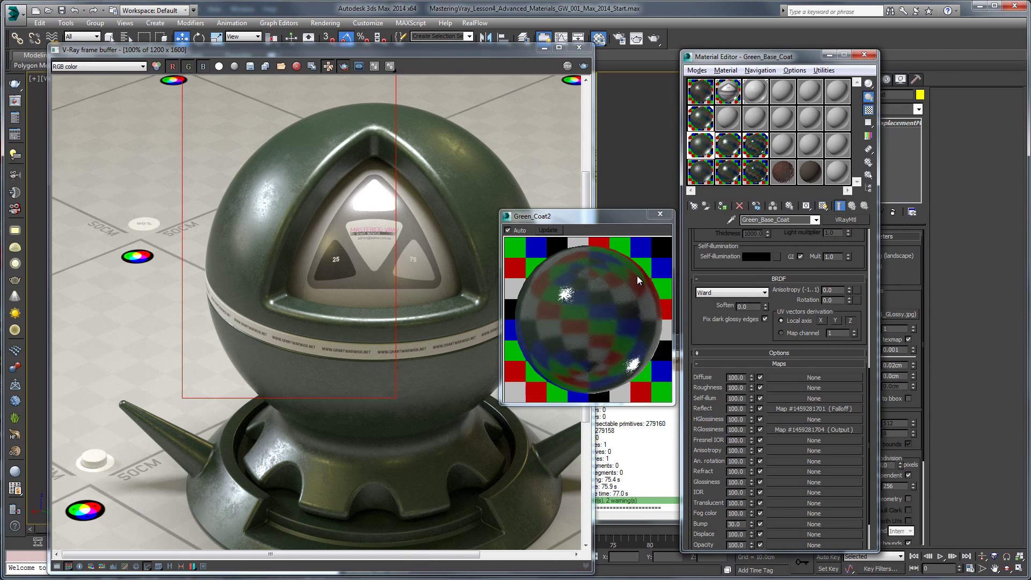
pyautogui.click(660, 213)
pyautogui.click(345, 66)
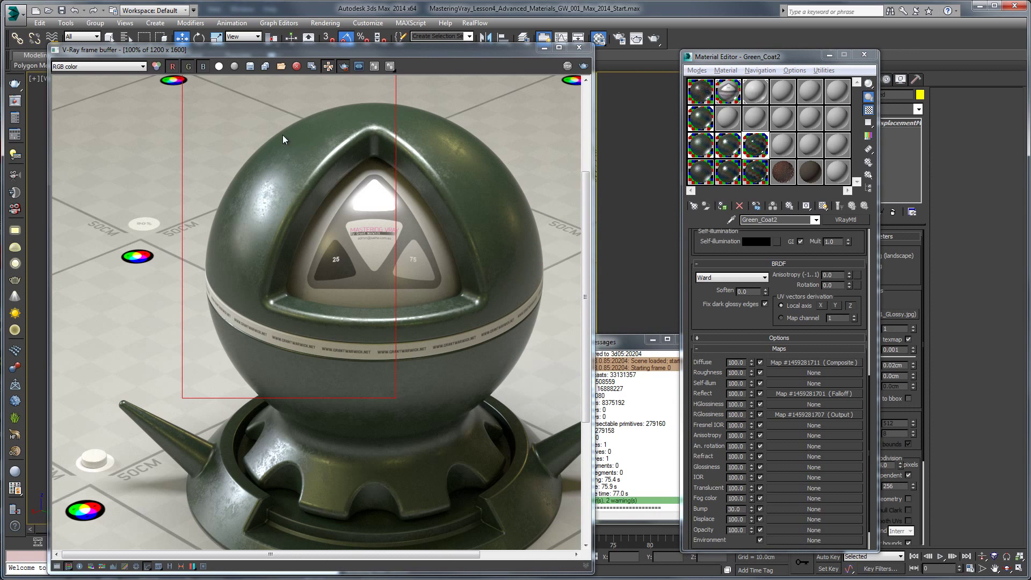
# - Uncover the viewport and assign the Green_Base_Coat material to the selected test ball objects
pyautogui.click(697, 145)
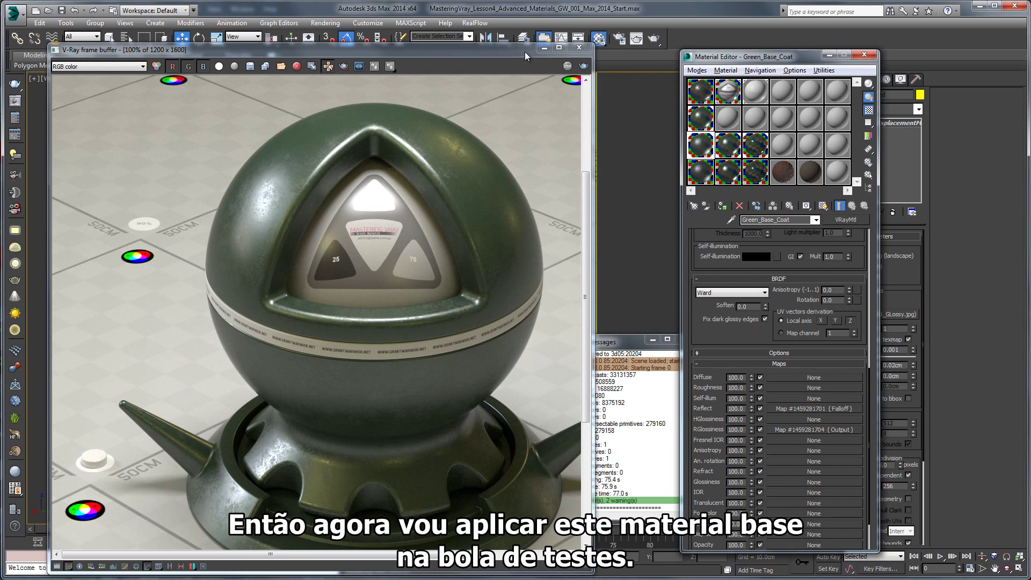
pyautogui.moveTo(521, 51); pyautogui.dragTo(250, 165)
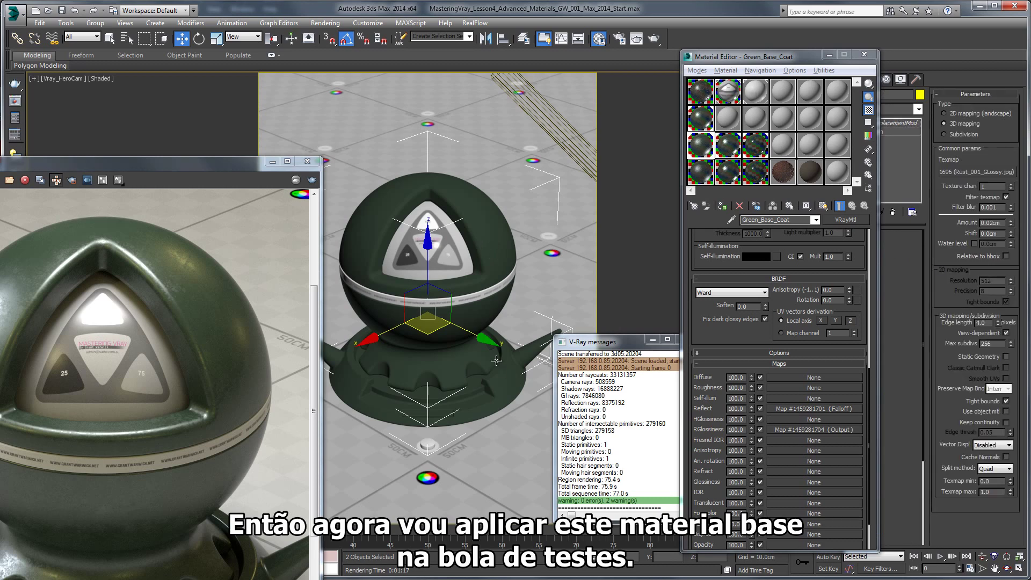
pyautogui.press('F4')
pyautogui.press('F4')
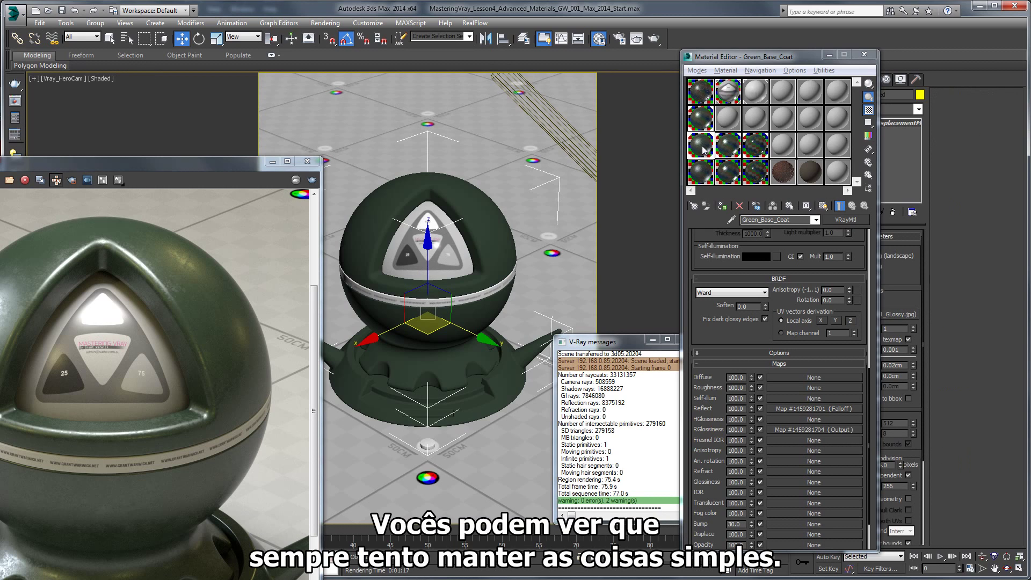
pyautogui.click(722, 210)
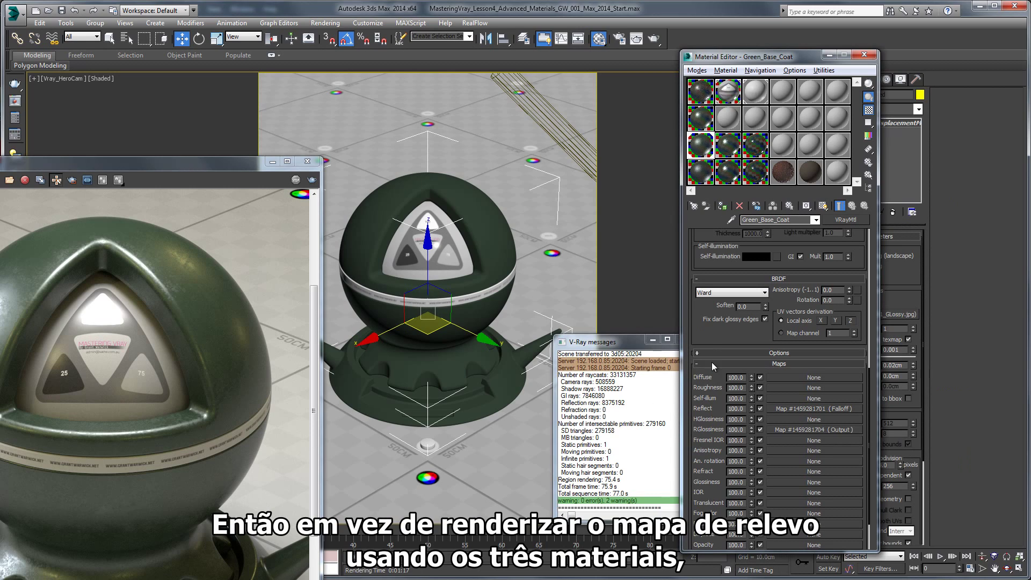
# - Add a BerconNoise map to the Bump slot of Green_Base_Coat
pyautogui.scroll(-3, 711, 362)
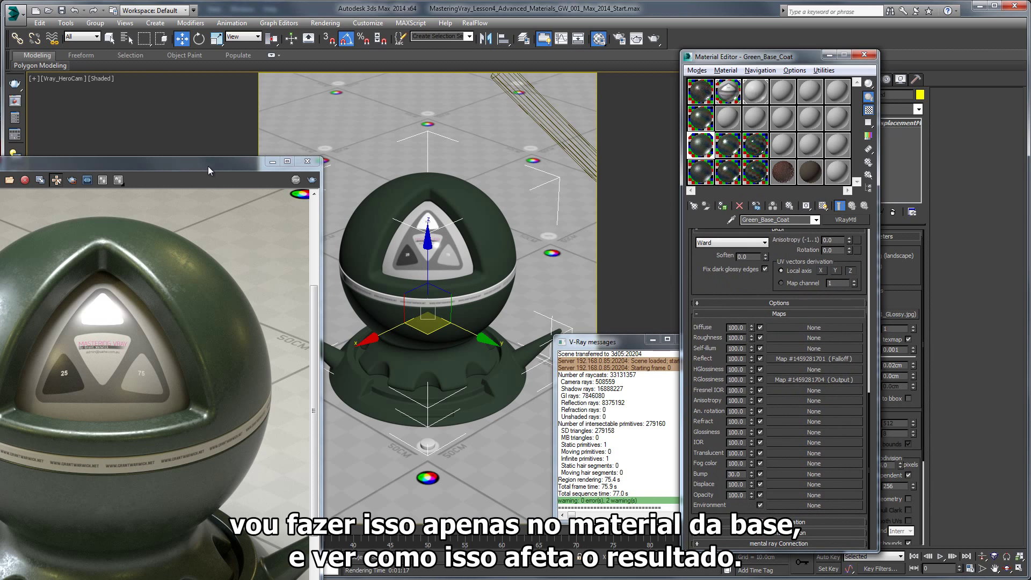
pyautogui.click(797, 474)
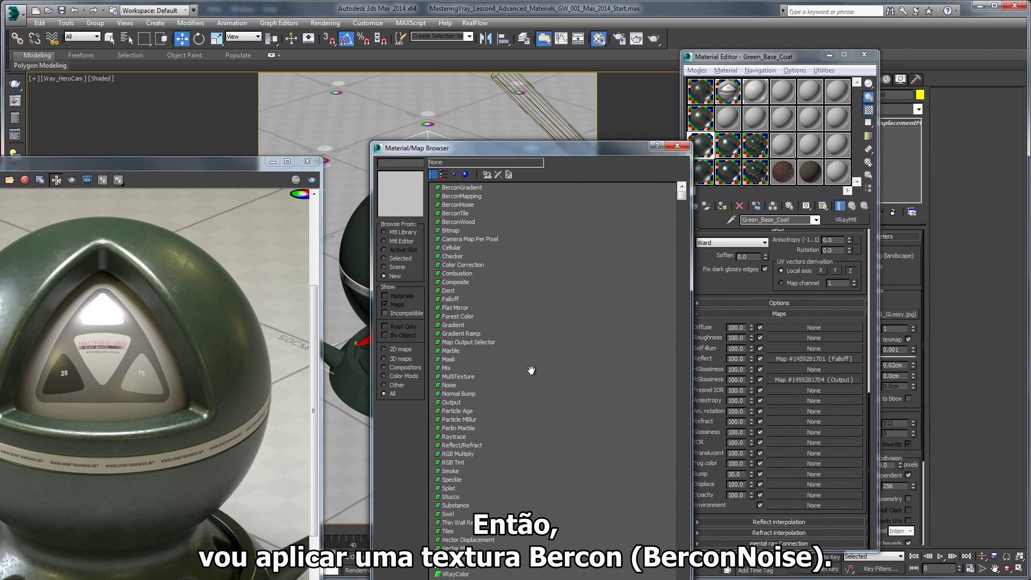
pyautogui.click(466, 205)
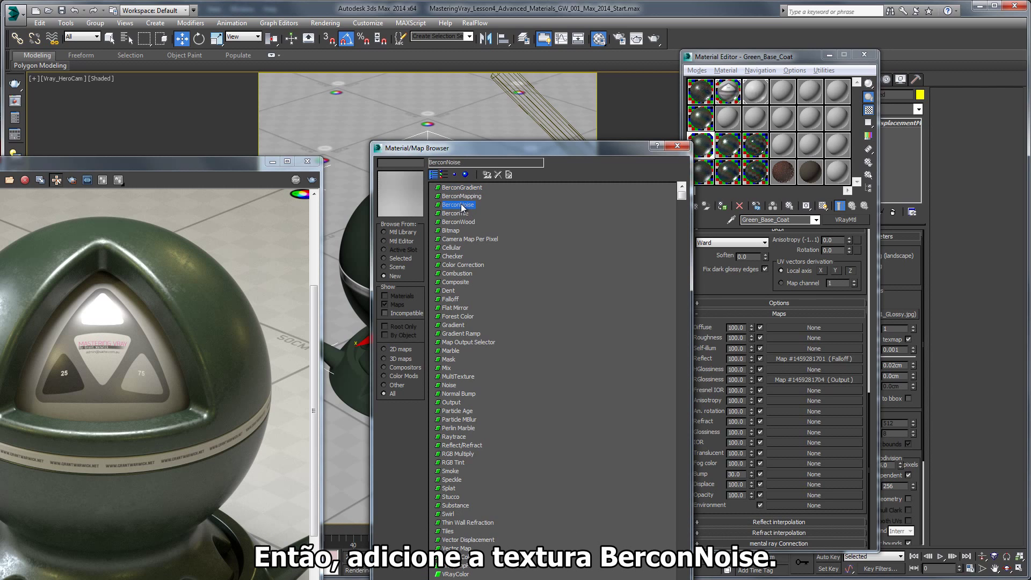
pyautogui.doubleClick(466, 205)
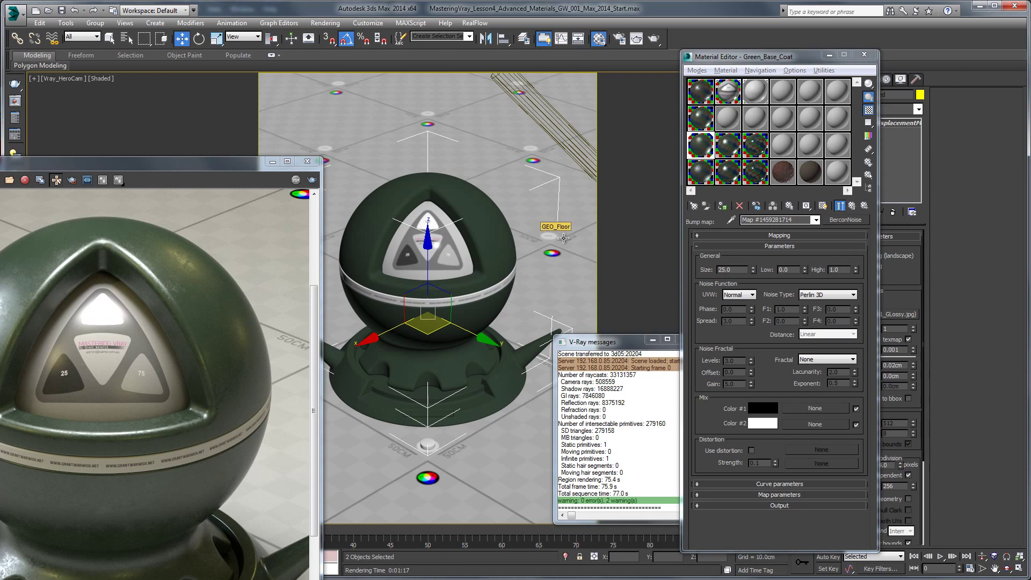
# - Set the BerconNoise size to 2.0 and check the bump in an enlarged material preview
pyautogui.doubleClick(740, 268)
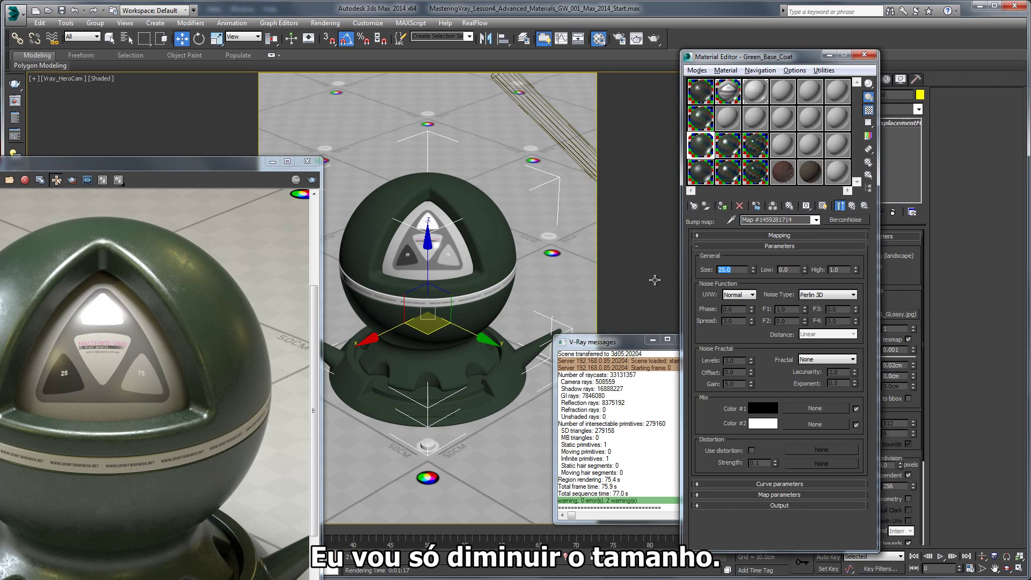
pyautogui.write('2')
pyautogui.press('Return')
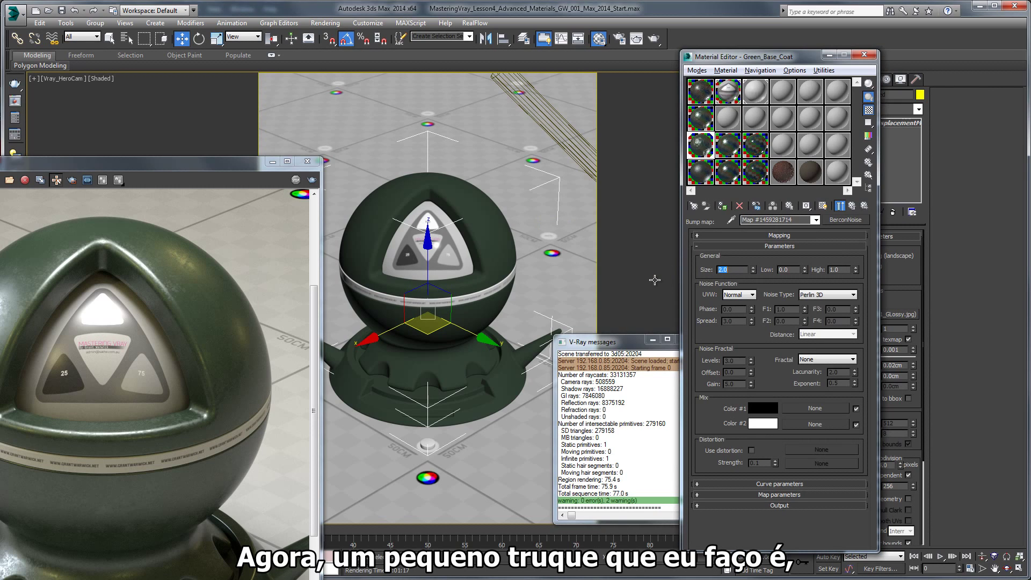
pyautogui.doubleClick(699, 146)
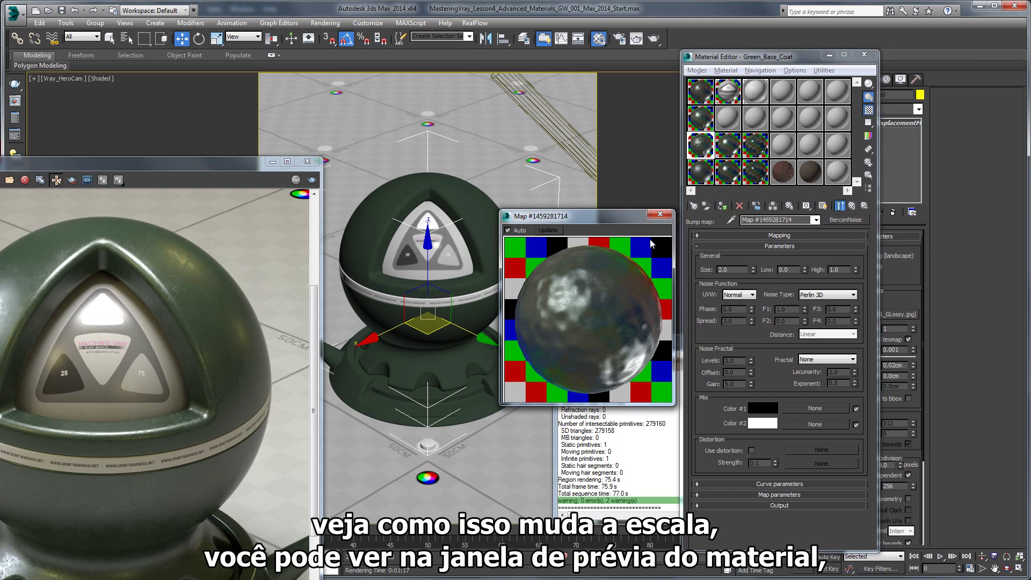
pyautogui.click(659, 214)
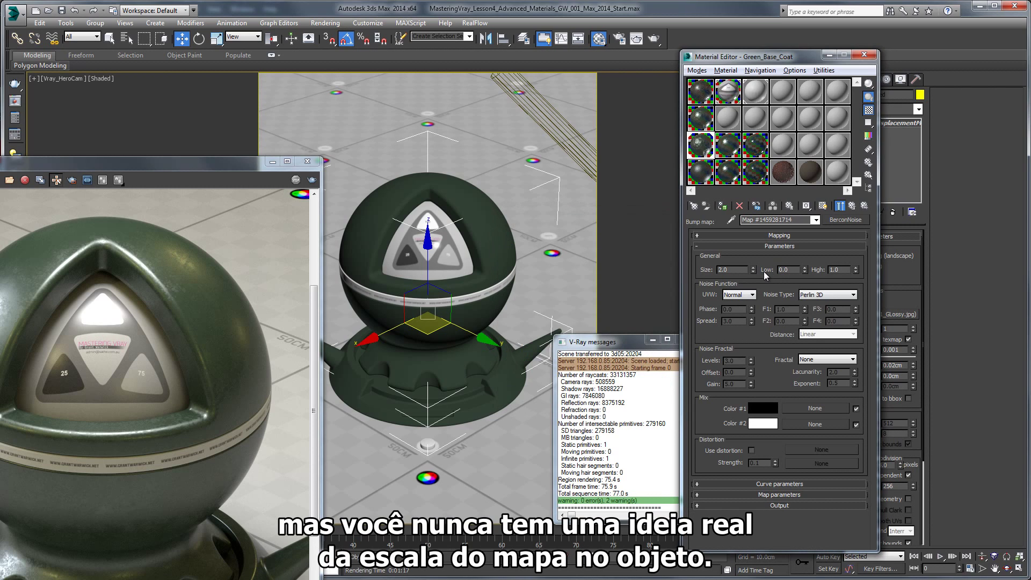
# - Copy the BerconNoise map and paste it as an instance into the Color slot of a new VRayLightMtl in an unused material slot
pyautogui.rightClick(851, 222)
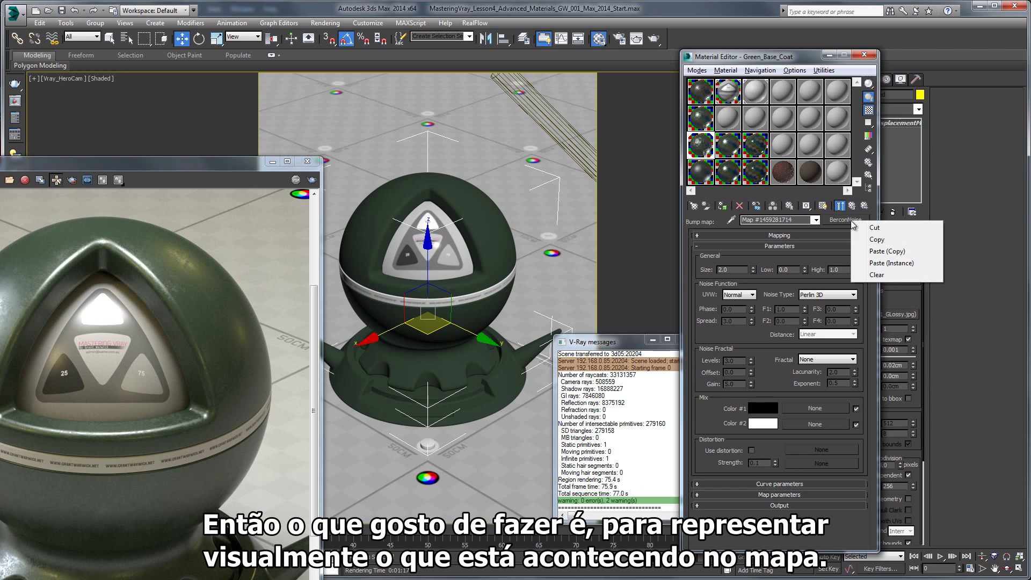
pyautogui.click(877, 240)
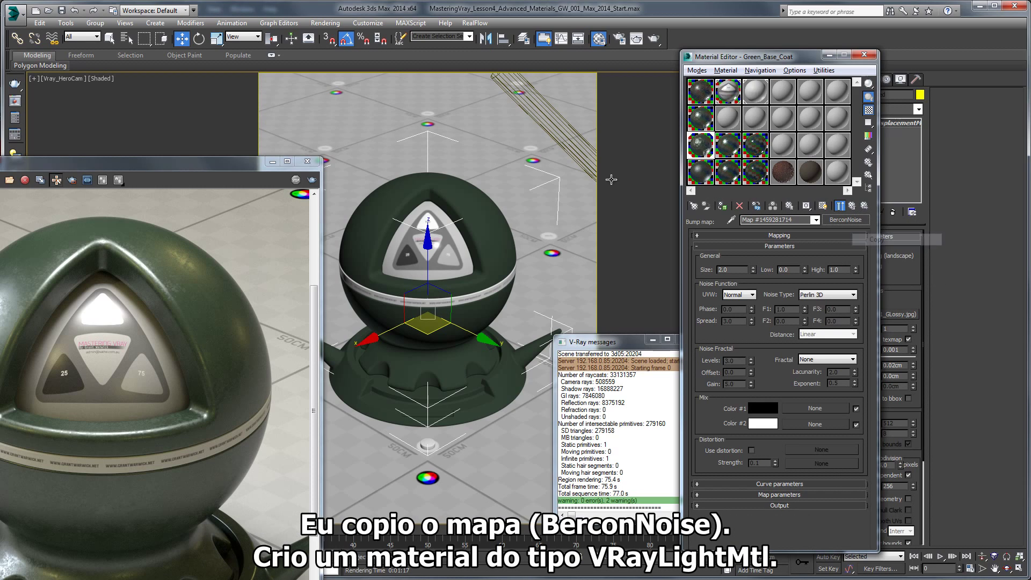
pyautogui.click(782, 145)
pyautogui.click(845, 220)
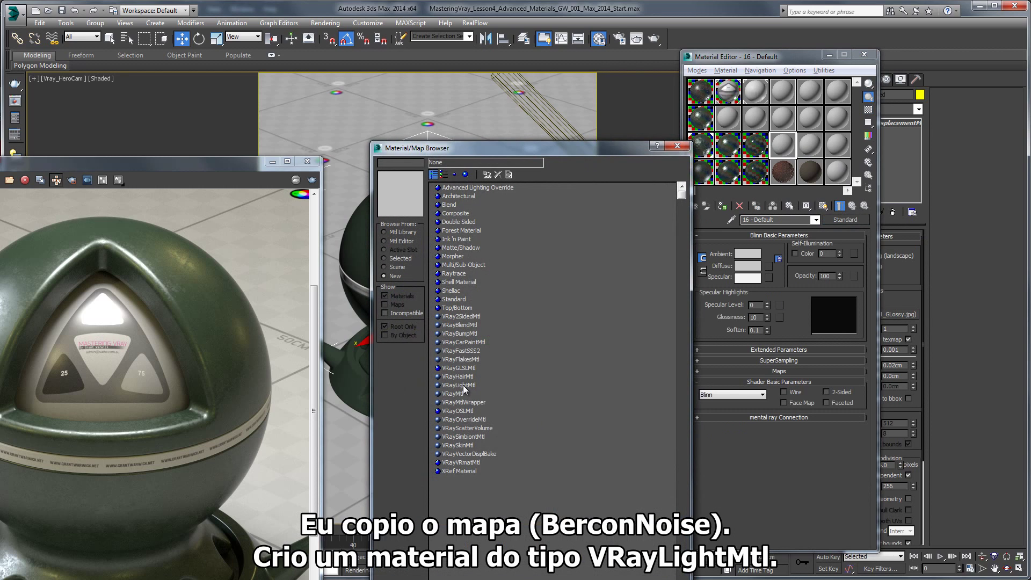
pyautogui.doubleClick(458, 385)
pyautogui.rightClick(804, 291)
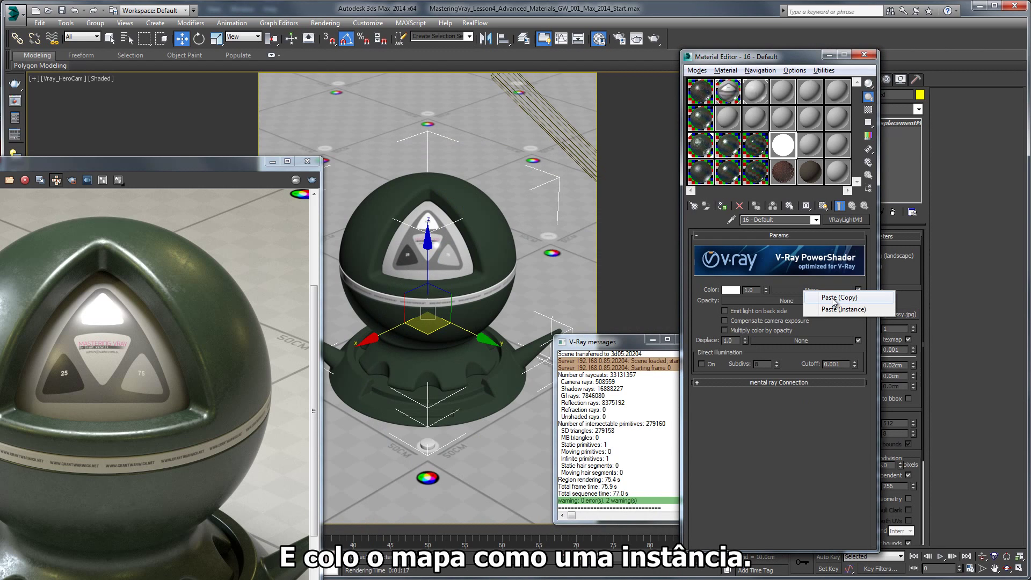
pyautogui.click(839, 310)
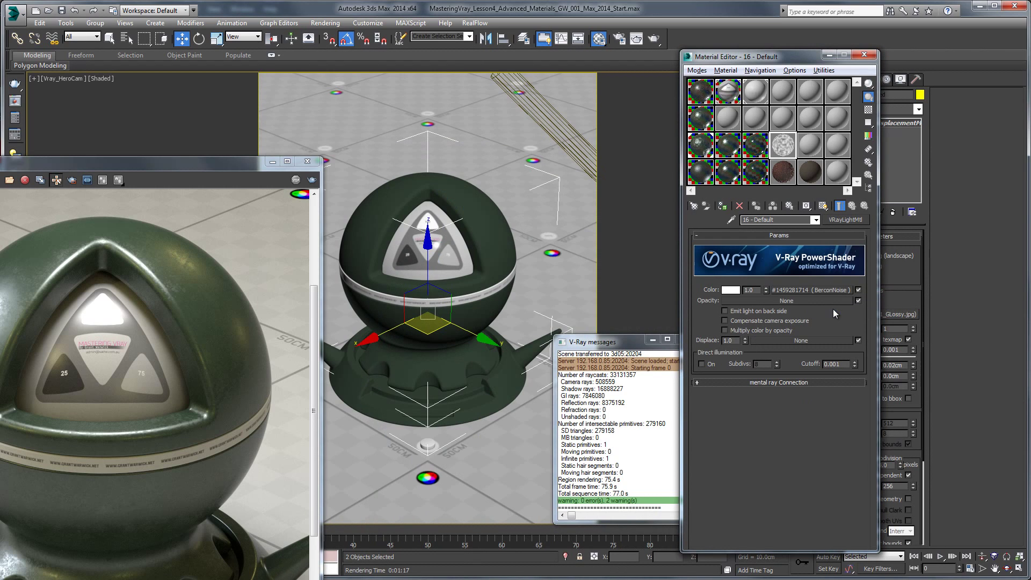
# - Enable Override mtl in the V-Ray global switches with an instance of the new VRayLightMtl, and render the scene to judge the noise scale
pyautogui.moveTo(219, 172); pyautogui.dragTo(479, 81)
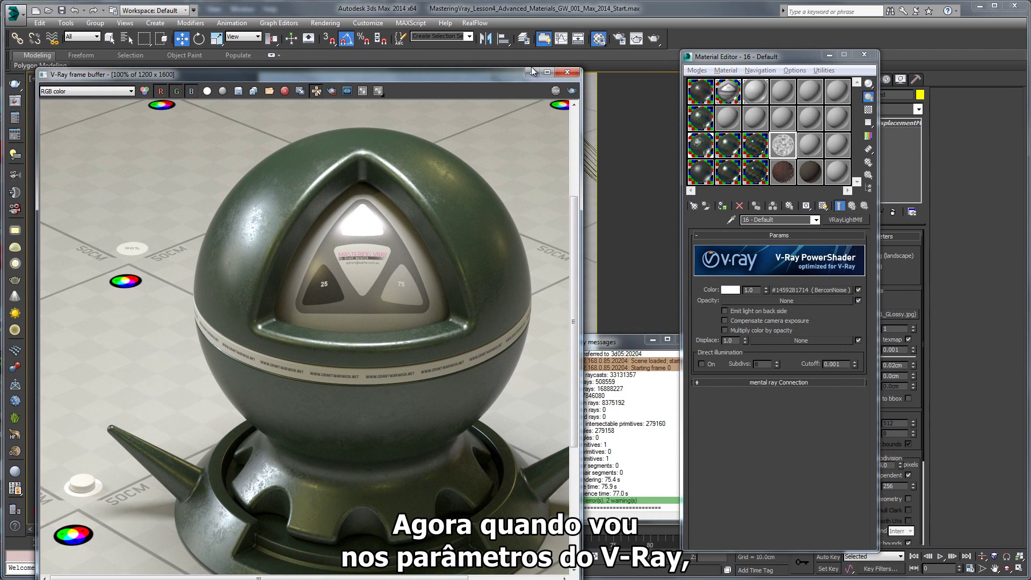
pyautogui.click(619, 39)
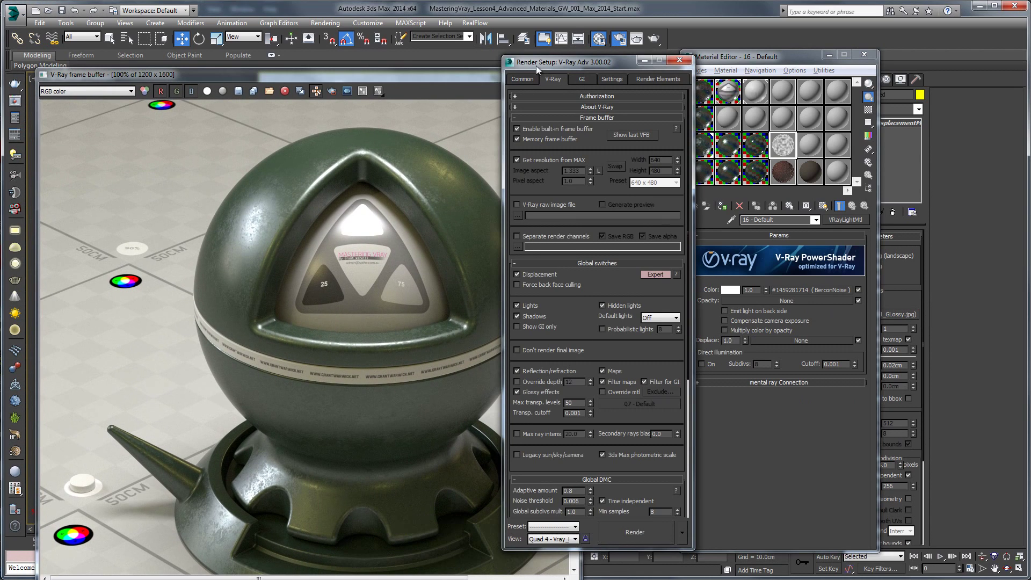
pyautogui.moveTo(538, 57); pyautogui.dragTo(307, 71)
pyautogui.click(381, 401)
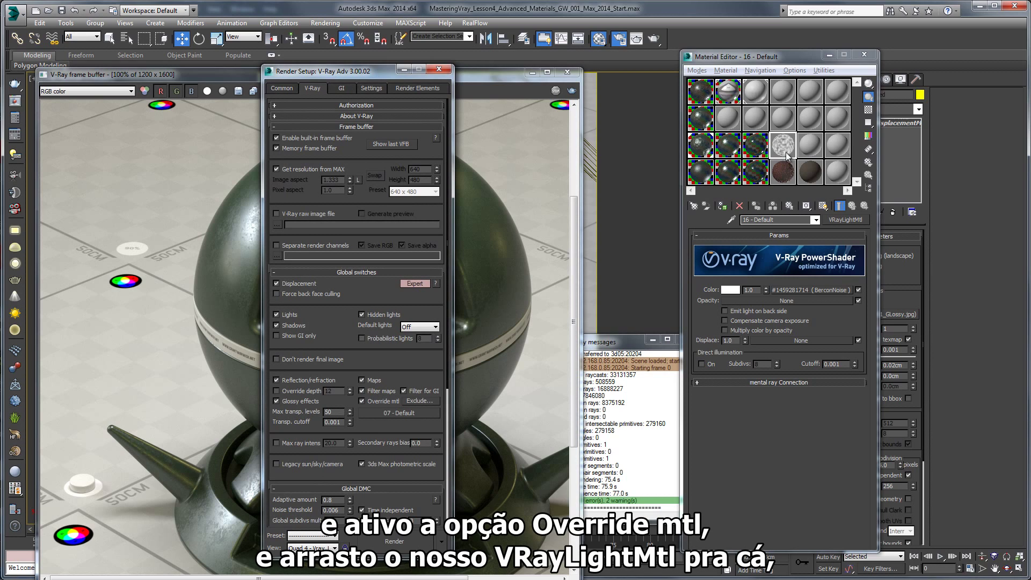
pyautogui.moveTo(789, 154); pyautogui.dragTo(375, 413)
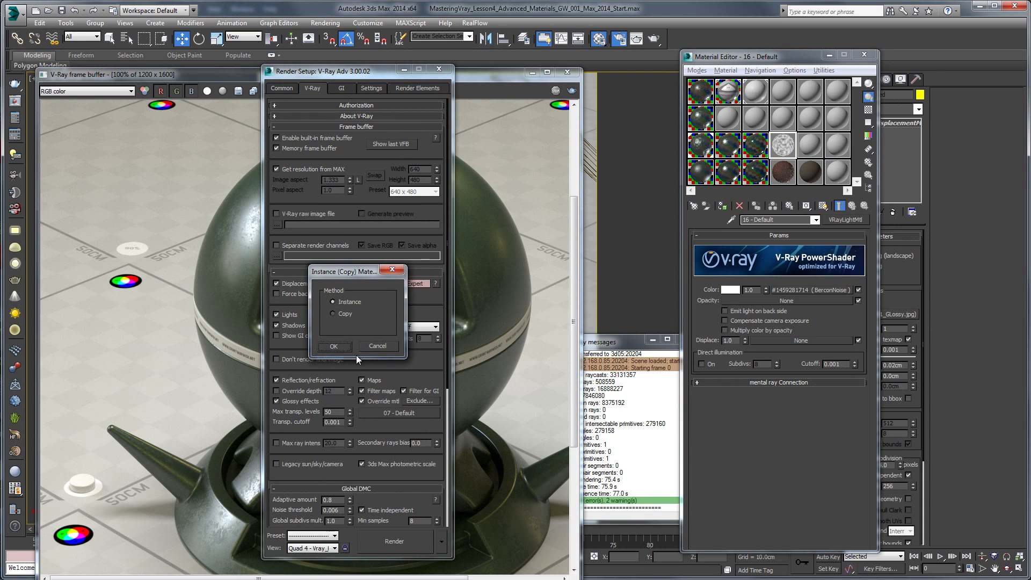
pyautogui.click(331, 346)
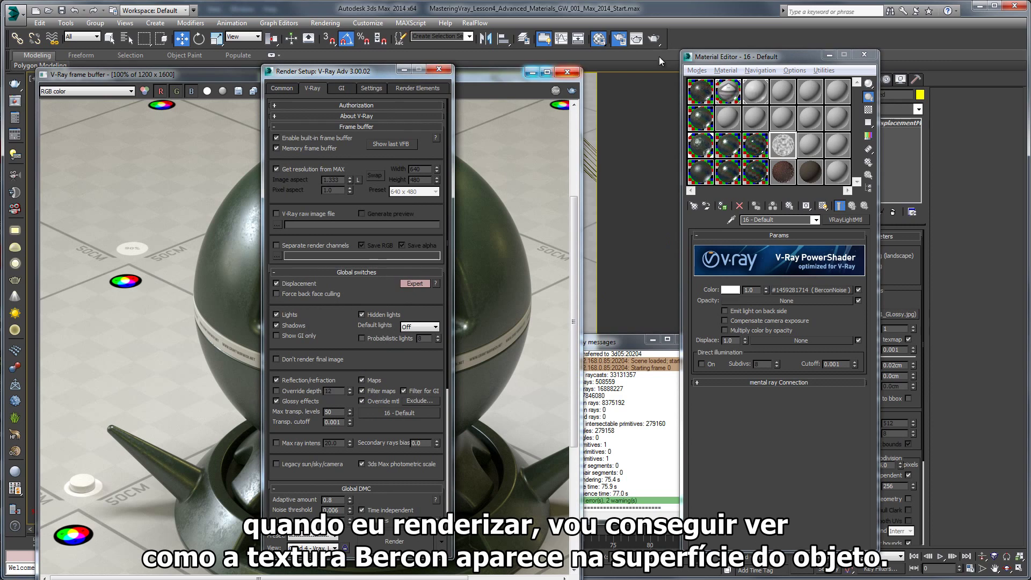
pyautogui.click(653, 38)
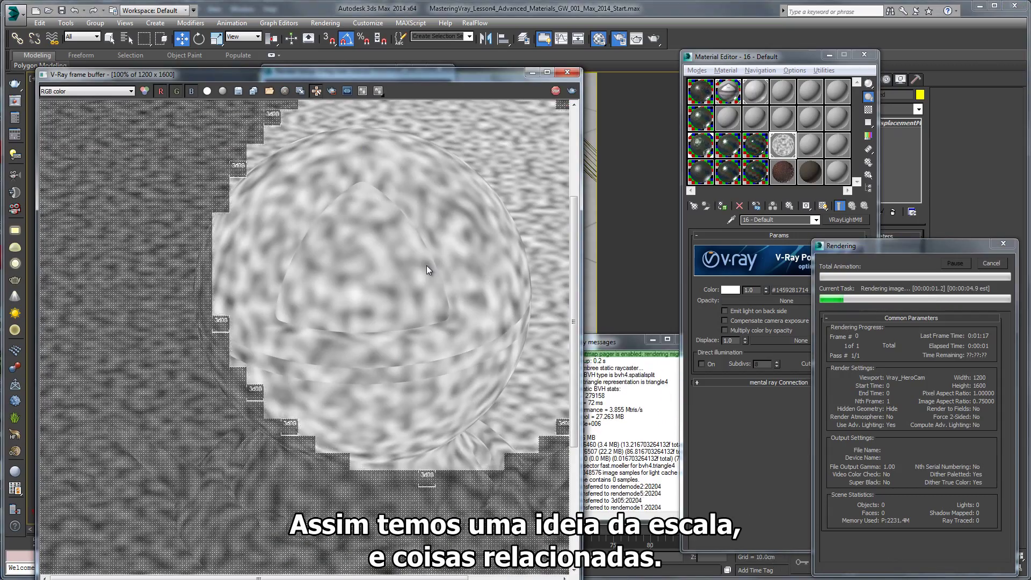
pyautogui.moveTo(424, 284); pyautogui.dragTo(392, 259, button='middle')
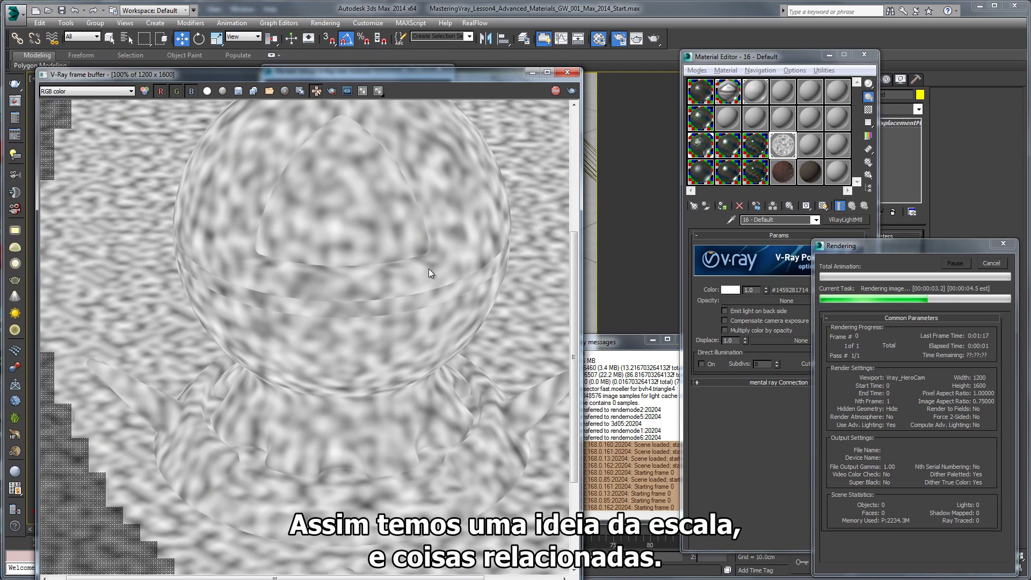
# - Examine the noise scale in the override render and open the BerconNoise map in the light material's Color slot
pyautogui.moveTo(432, 309); pyautogui.dragTo(392, 287, button='middle')
pyautogui.moveTo(377, 194); pyautogui.dragTo(362, 213, button='middle')
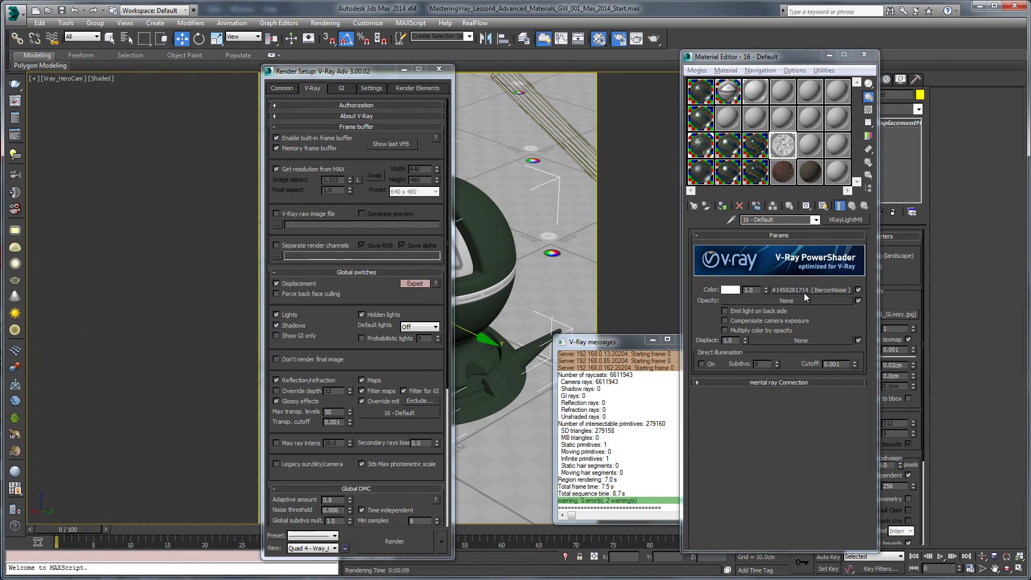
pyautogui.click(809, 290)
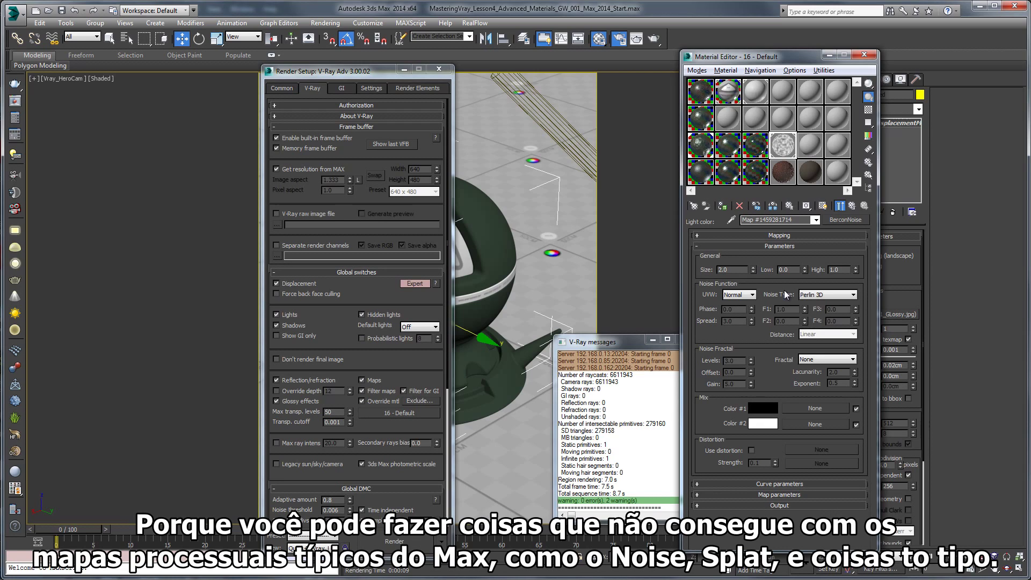
# - Look through the available map types and the BerconNoise map's noise type and fractal options
pyautogui.click(845, 220)
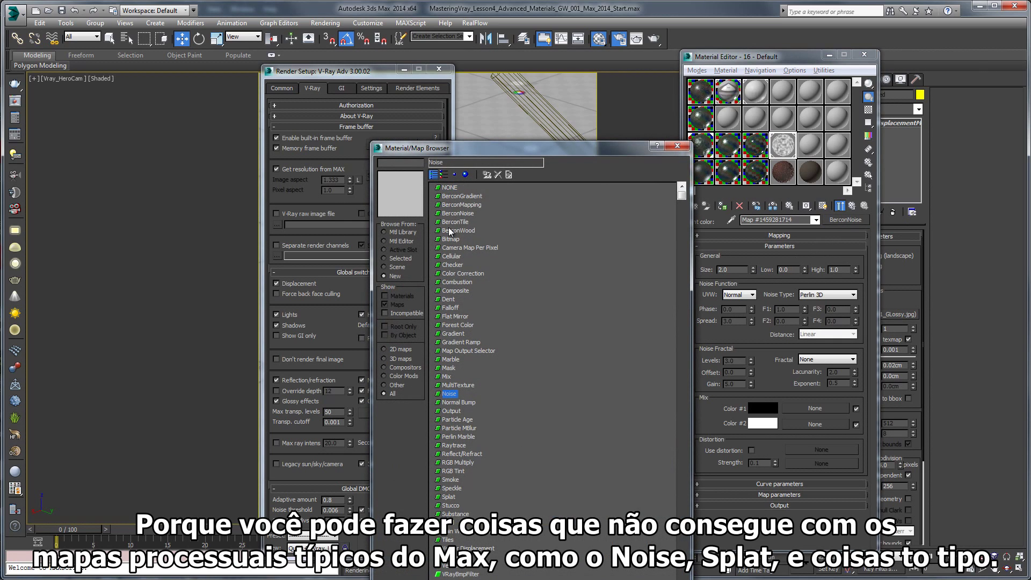
pyautogui.click(454, 174)
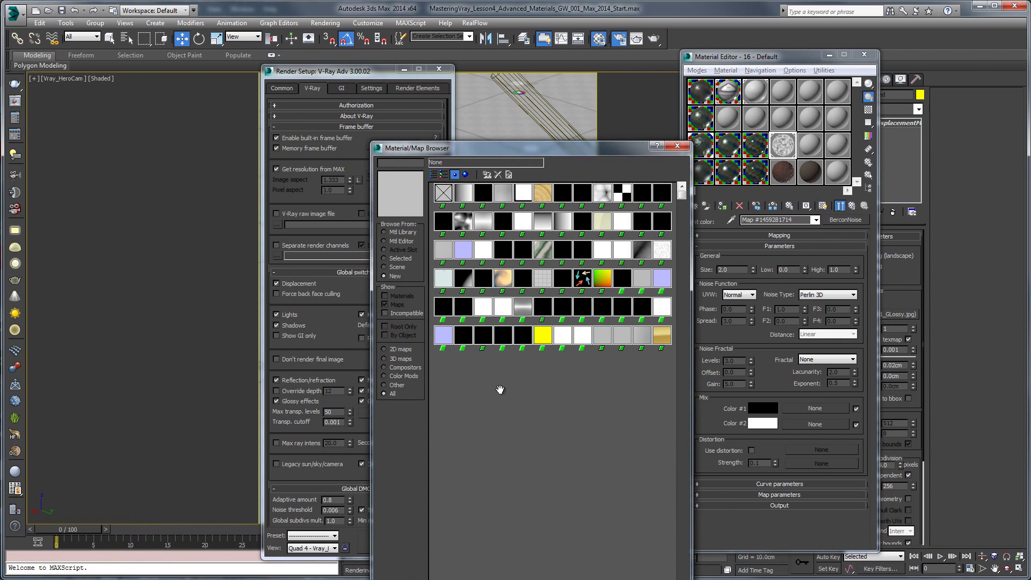
pyautogui.click(445, 174)
pyautogui.scroll(-3, 498, 464)
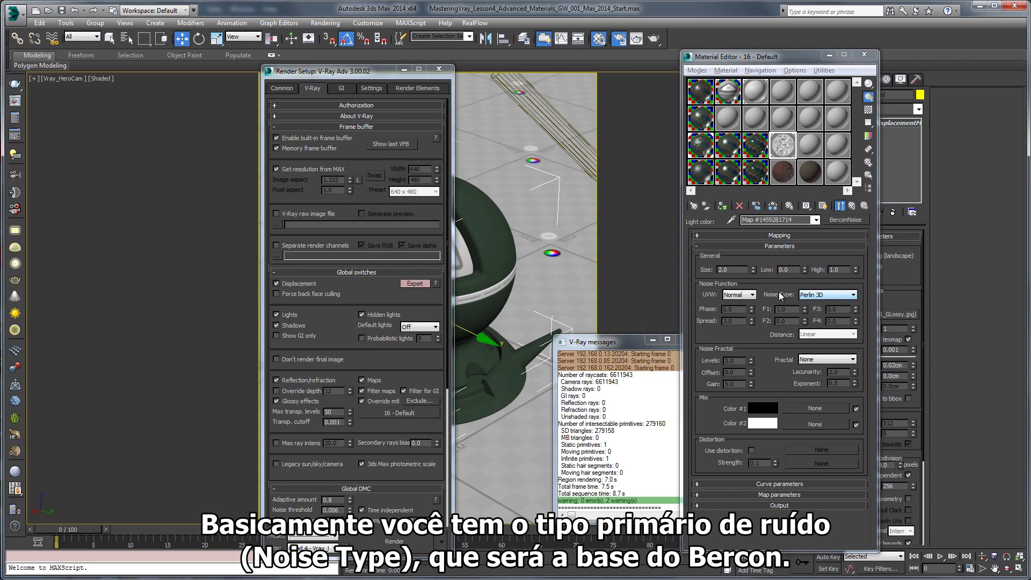
pyautogui.click(809, 295)
pyautogui.click(809, 295)
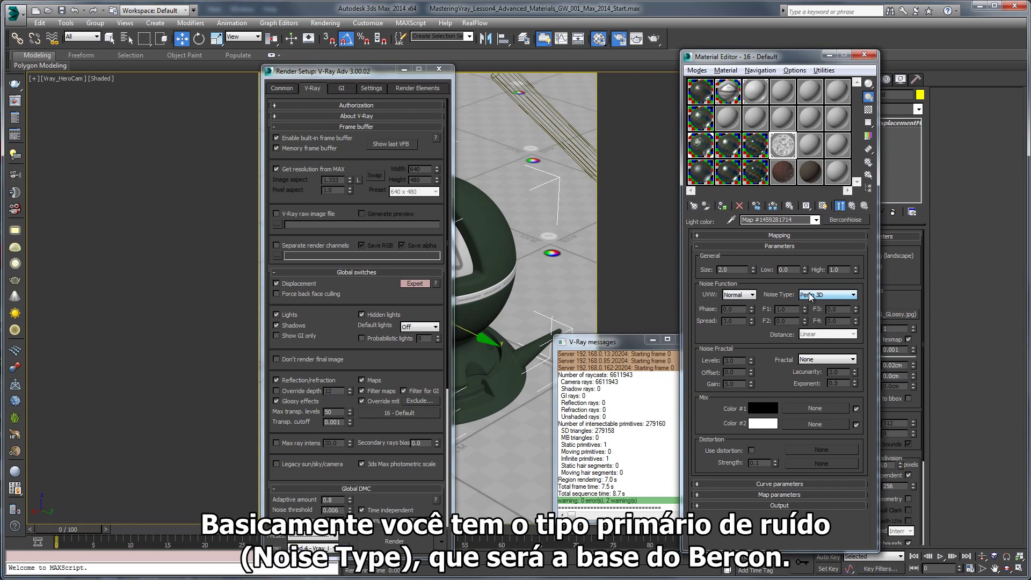
pyautogui.click(809, 294)
pyautogui.click(781, 294)
pyautogui.click(818, 359)
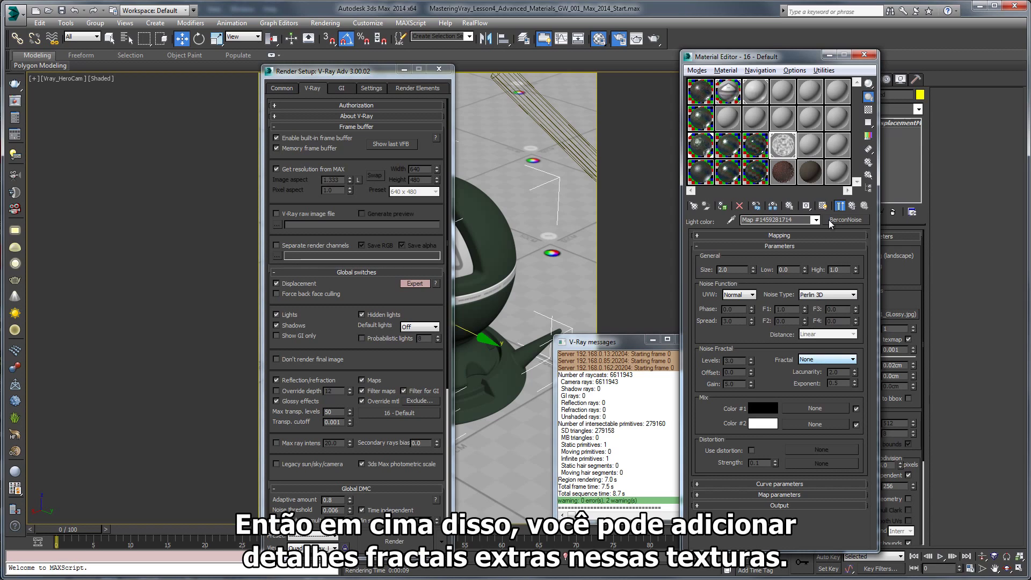
# - Compare the Perlin 2D and Perlin 3D noise types on the sample sphere in an enlarged preview of the BerconNoise map
pyautogui.click(781, 143)
pyautogui.doubleClick(781, 142)
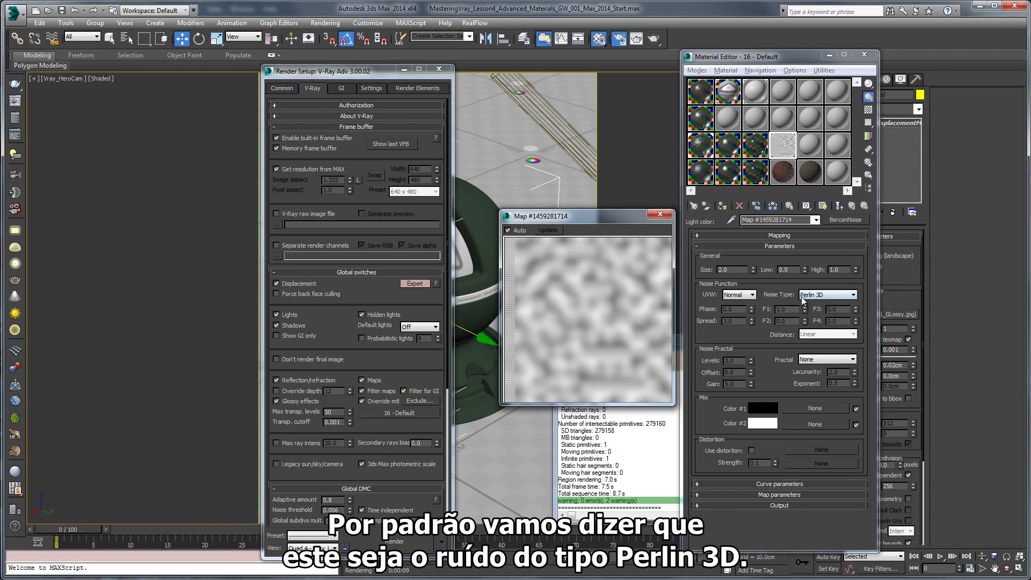
pyautogui.click(830, 293)
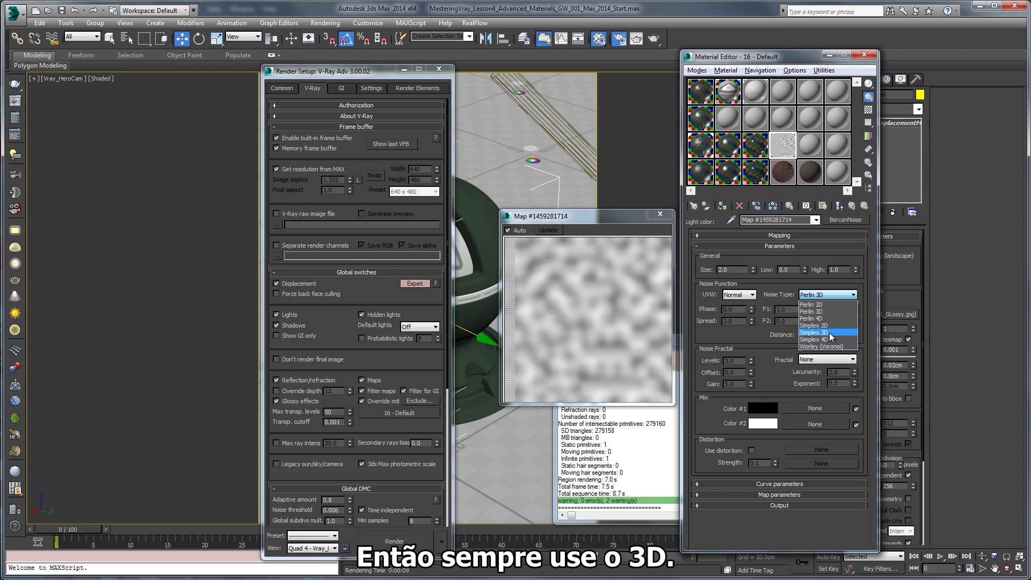
pyautogui.click(811, 305)
pyautogui.click(839, 205)
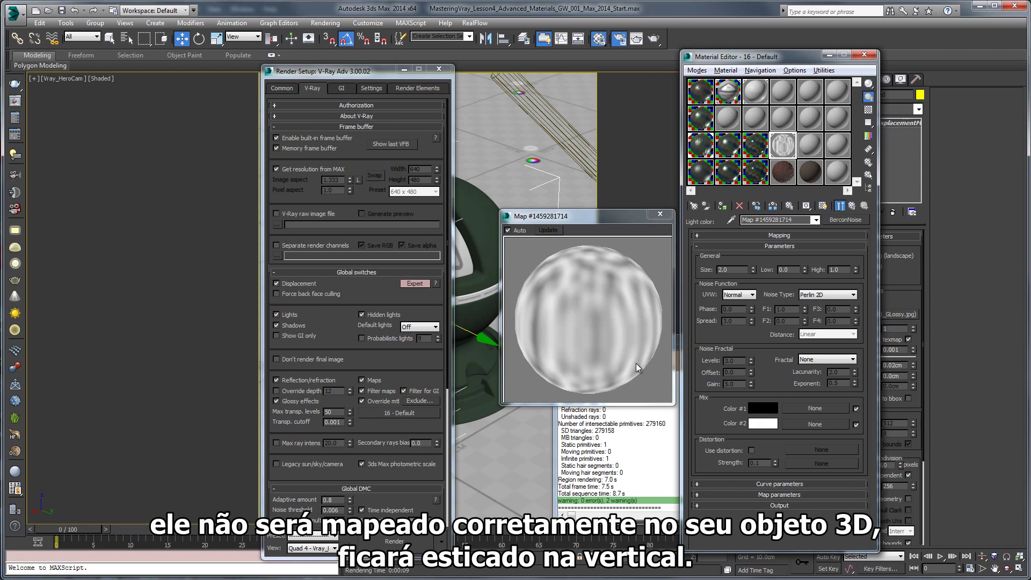
pyautogui.click(827, 294)
pyautogui.click(823, 312)
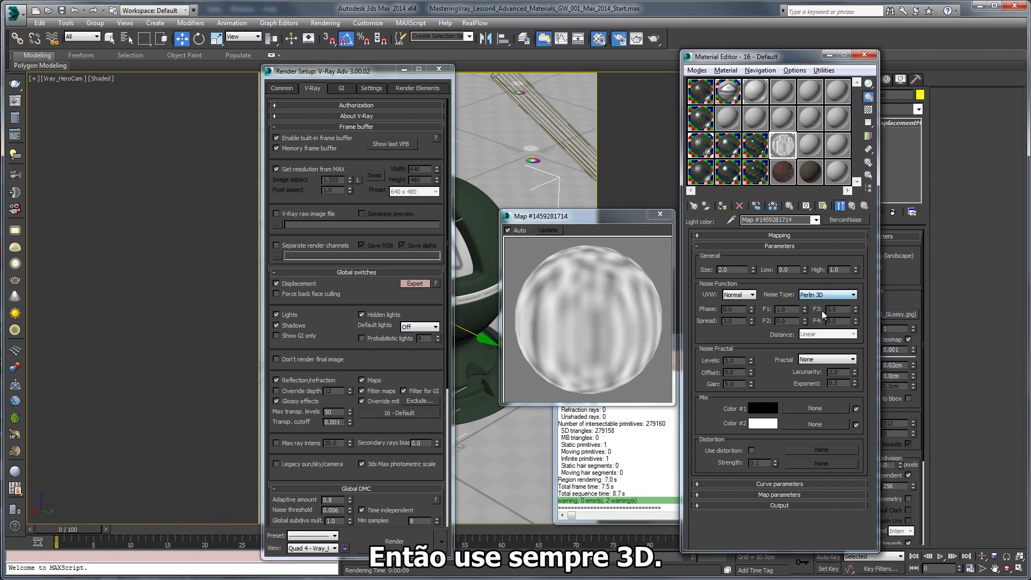
# - Set the BerconNoise noise type to Worley (Voronoi) and its noise fractal to Hybrid Multi Fractal
pyautogui.click(827, 295)
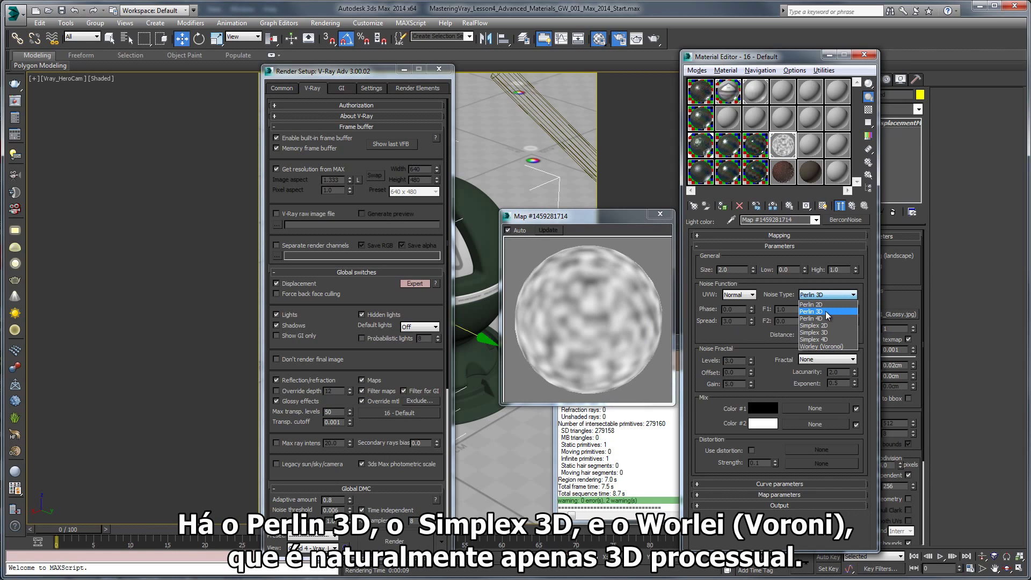
pyautogui.click(829, 348)
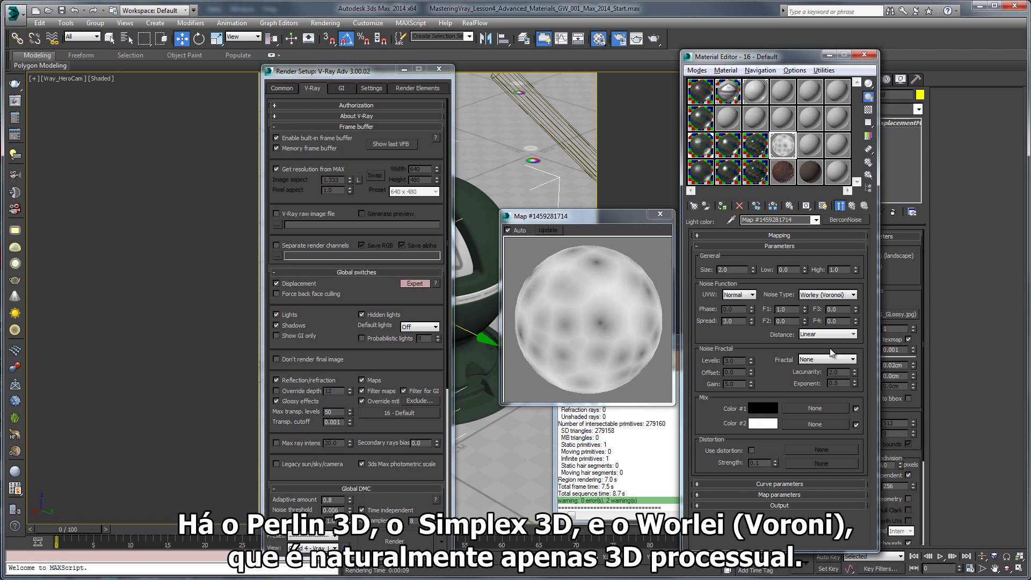
pyautogui.click(818, 295)
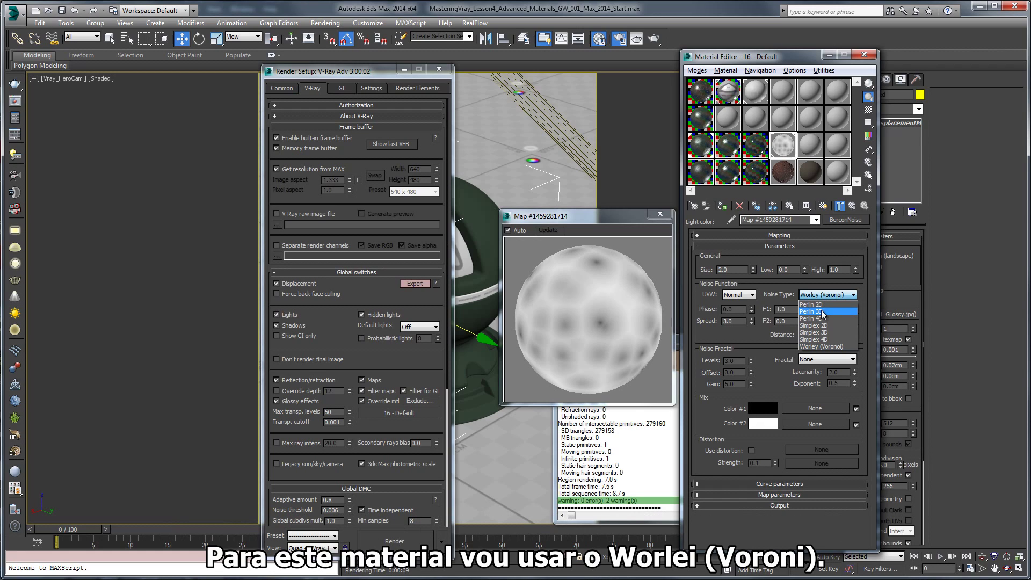
pyautogui.click(816, 346)
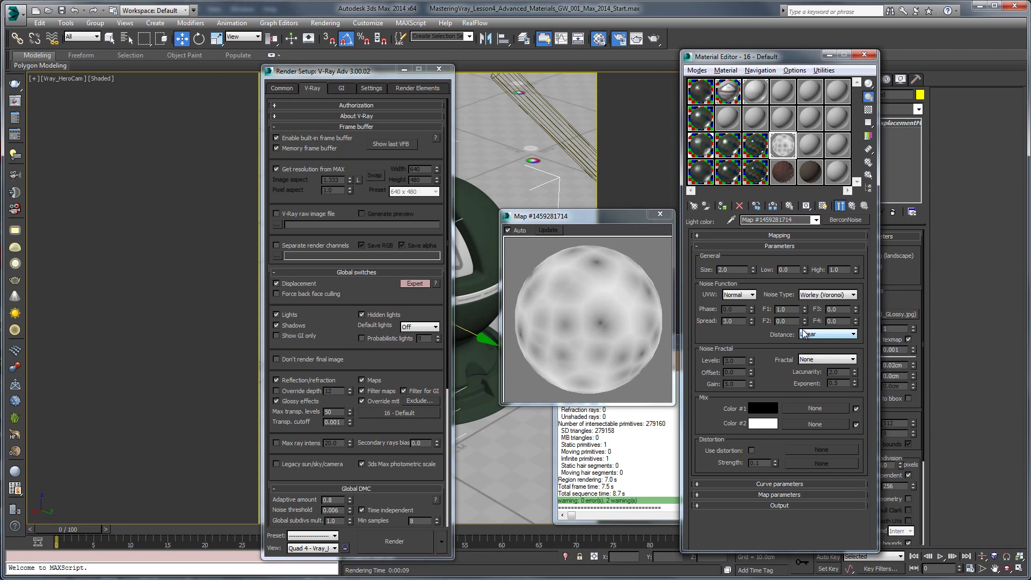
pyautogui.click(816, 359)
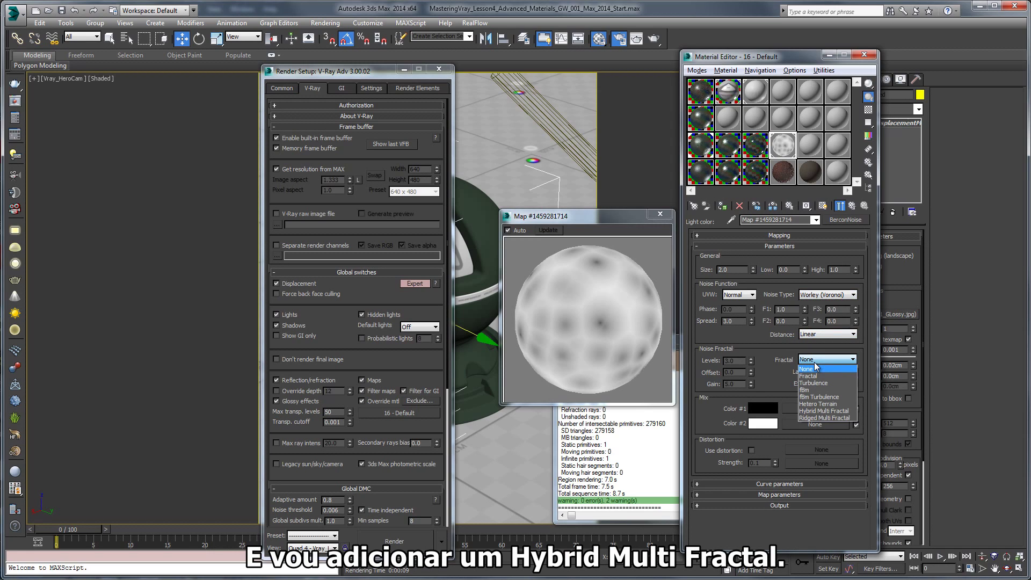
pyautogui.click(813, 412)
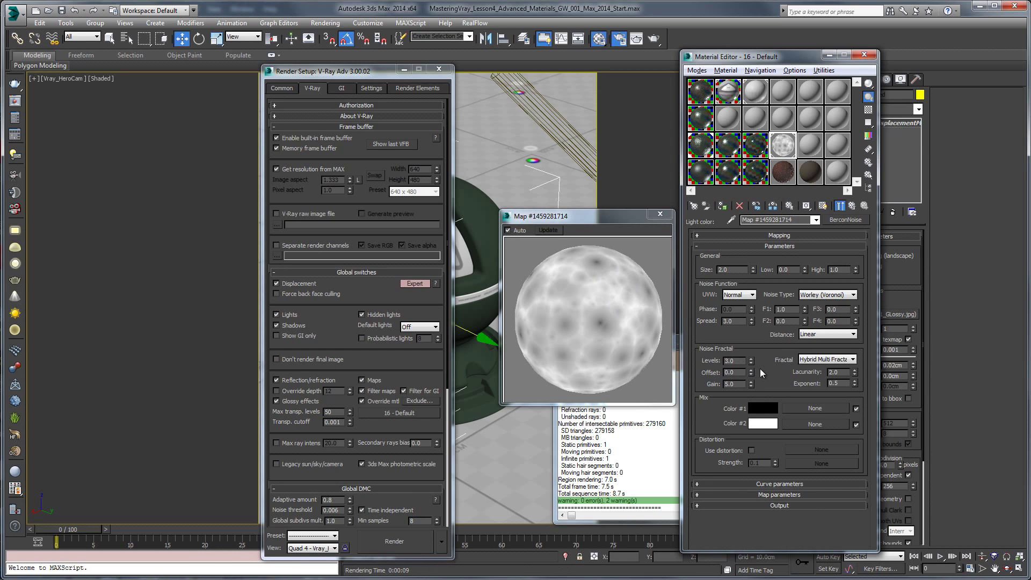
# - Try raising the noise fractal levels to 7 with the Worley (Voronoi) noise
pyautogui.doubleClick(732, 361)
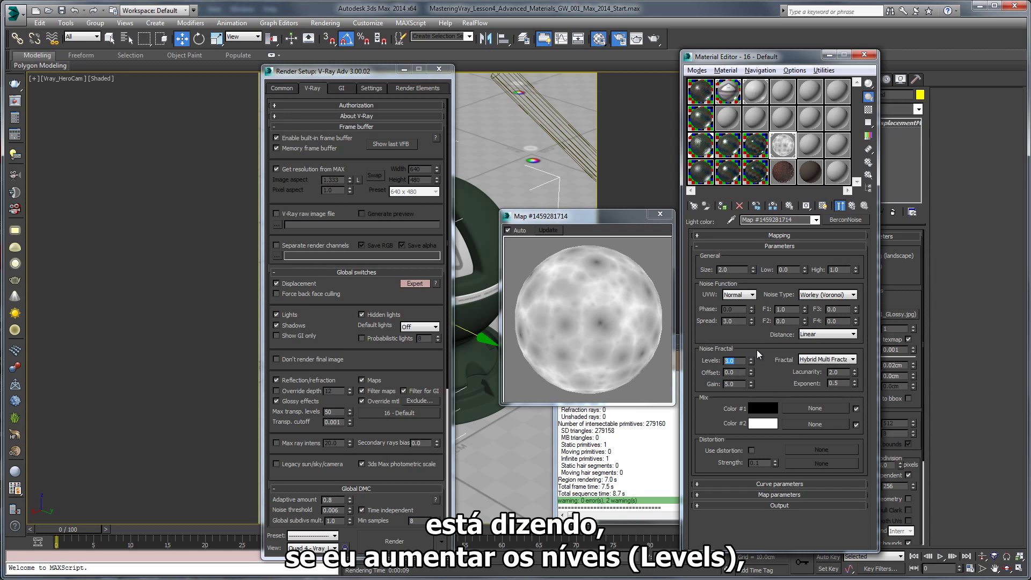
pyautogui.write('4')
pyautogui.press('Return')
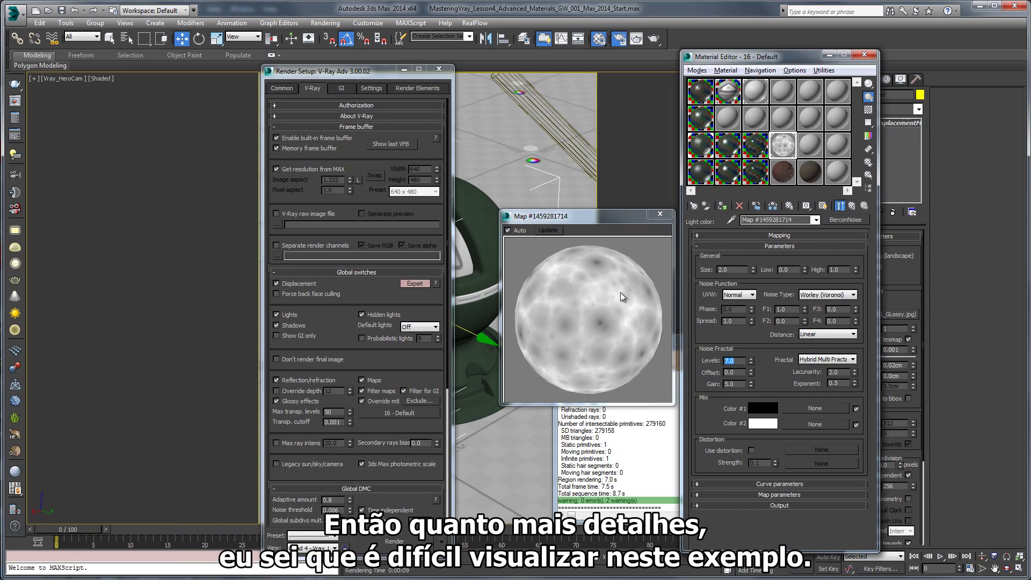
# - Try the Perlin 3D noise type with the fractal levels set to 3
pyautogui.click(828, 295)
pyautogui.click(825, 311)
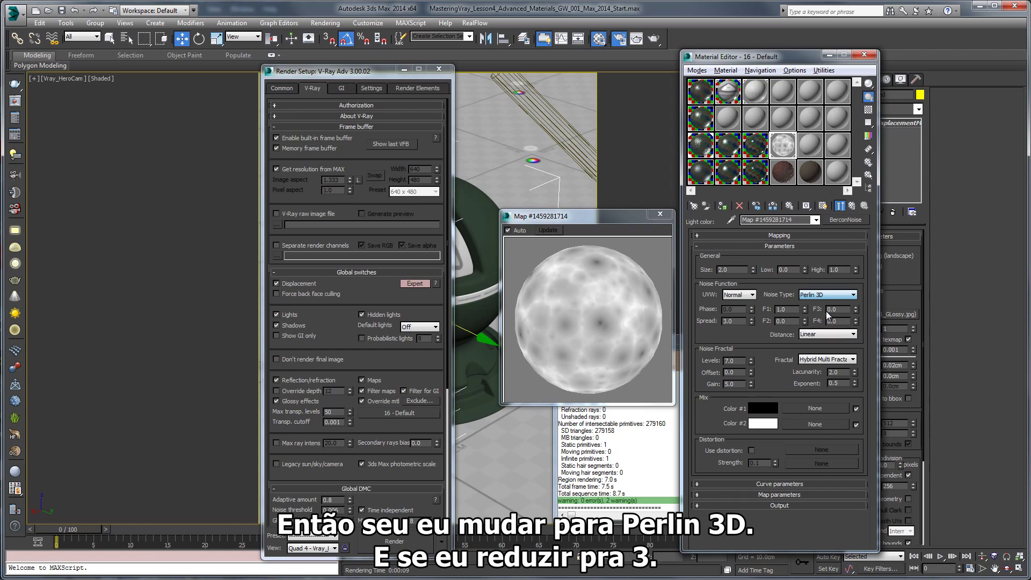
pyautogui.doubleClick(730, 360)
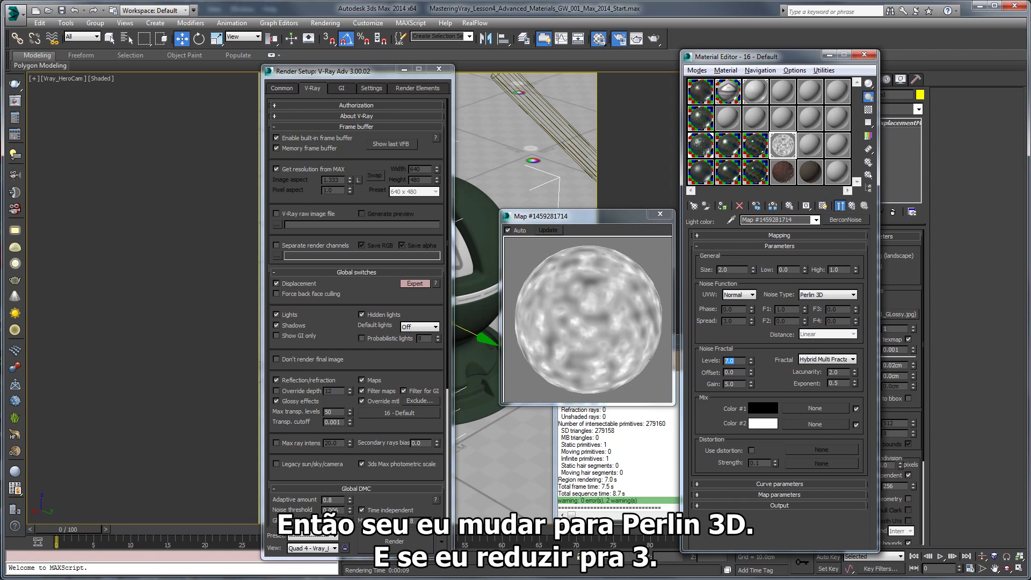
pyautogui.write('3')
pyautogui.press('Return')
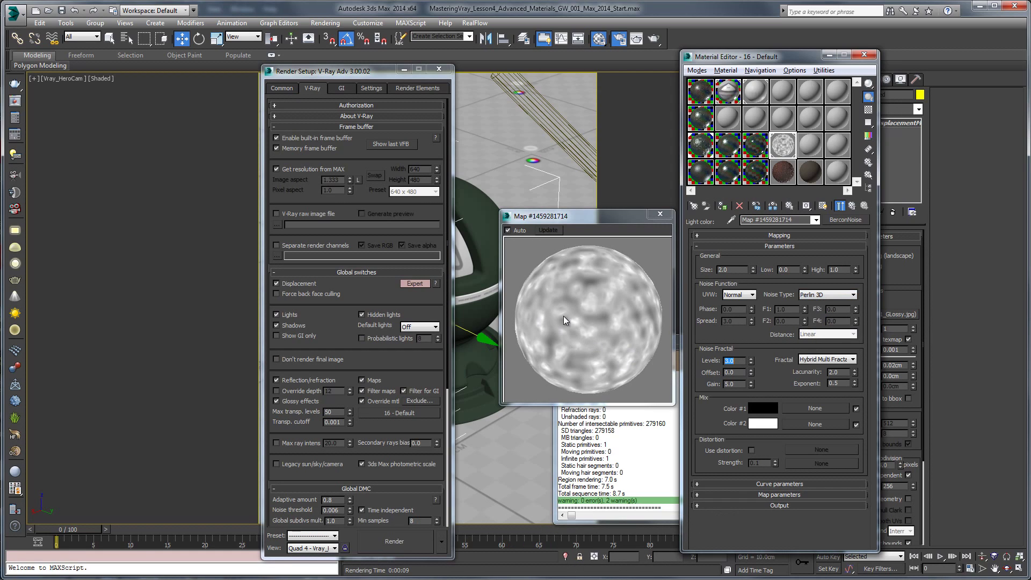
# - Reopen the enlarged map preview and compare the fractal detail with levels set to 2 and 3
pyautogui.click(660, 214)
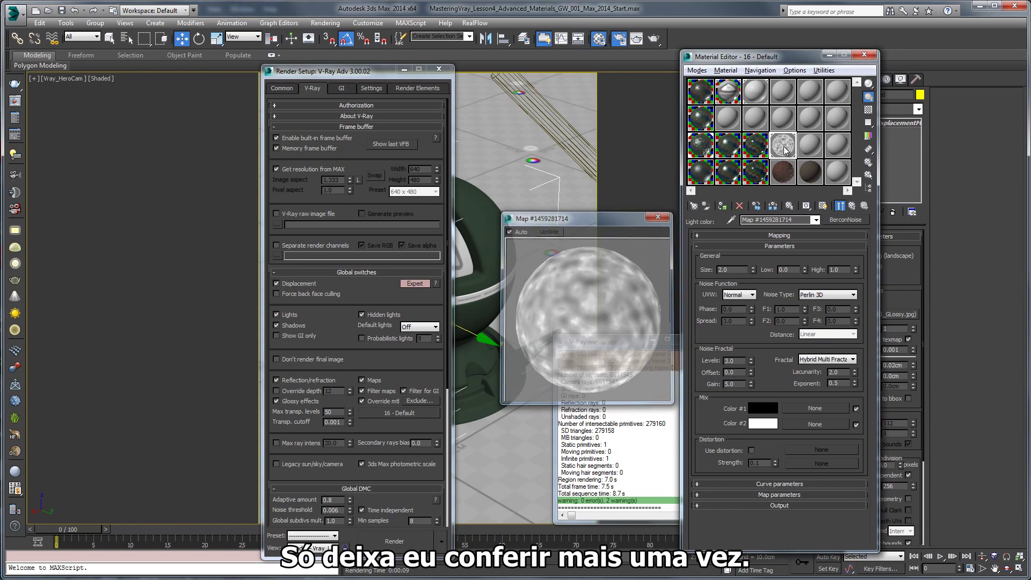
pyautogui.doubleClick(783, 147)
pyautogui.doubleClick(740, 360)
pyautogui.write('2')
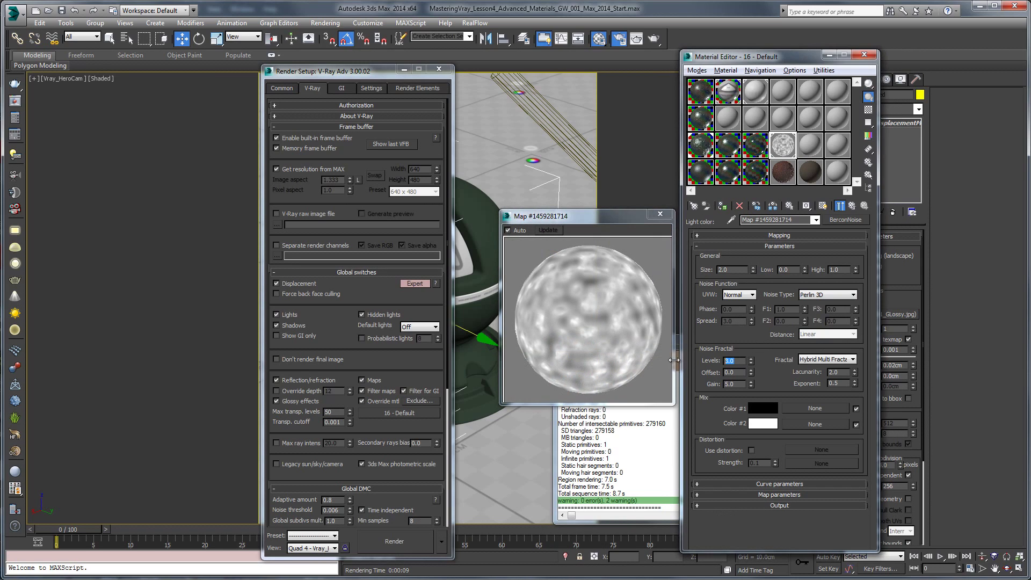
pyautogui.press('Tab')
pyautogui.moveTo(738, 362); pyautogui.dragTo(692, 362)
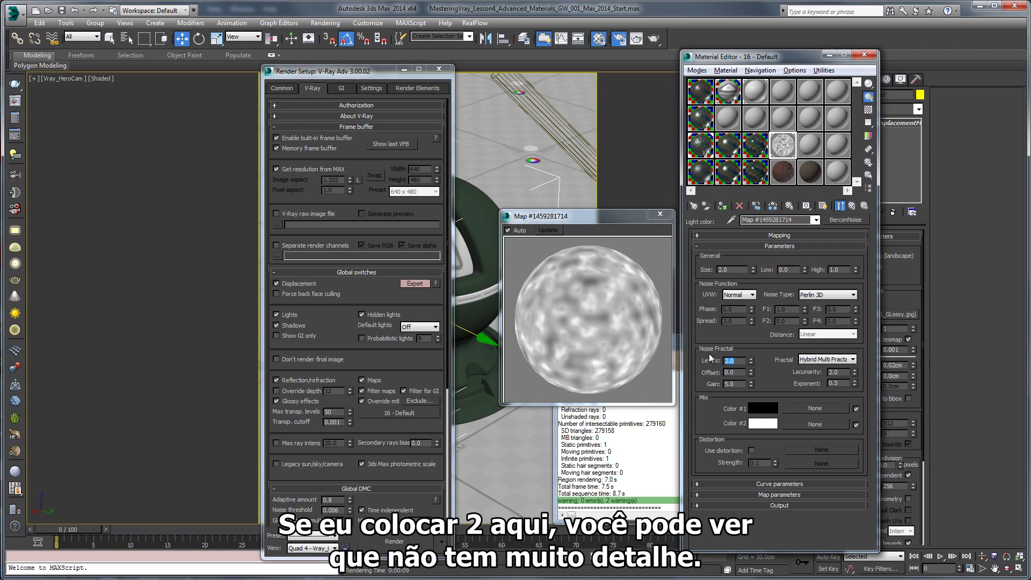
pyautogui.click(575, 322)
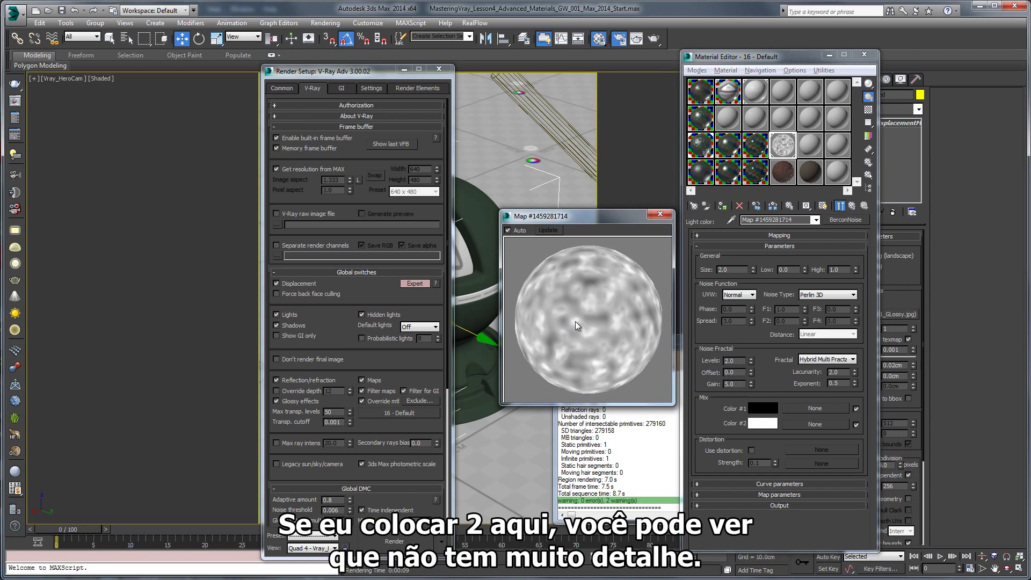
pyautogui.doubleClick(736, 360)
pyautogui.write('3')
pyautogui.press('Tab')
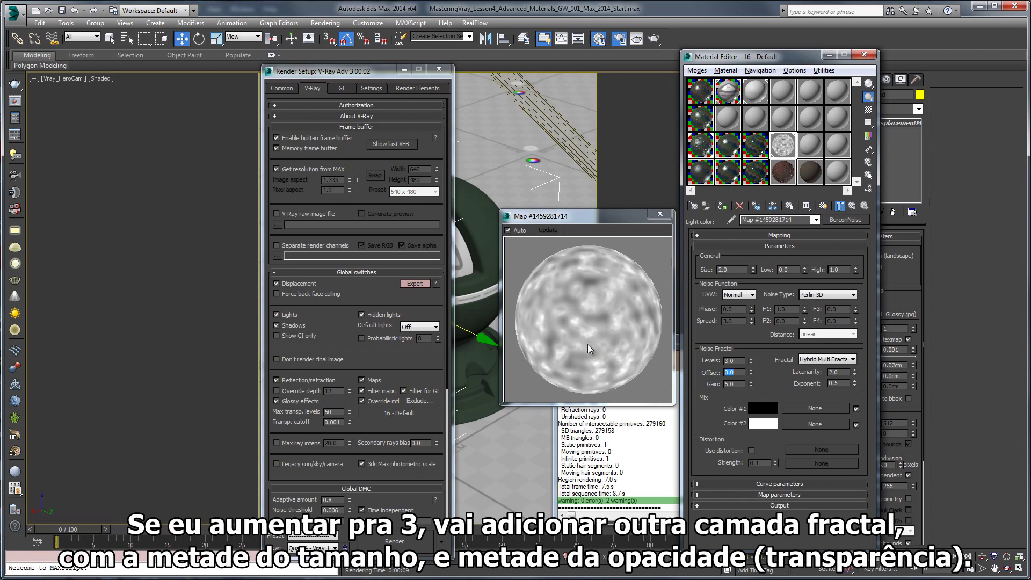
# - Set the fractal levels to 4 and the noise type to Worley (Voronoi)
pyautogui.doubleClick(732, 361)
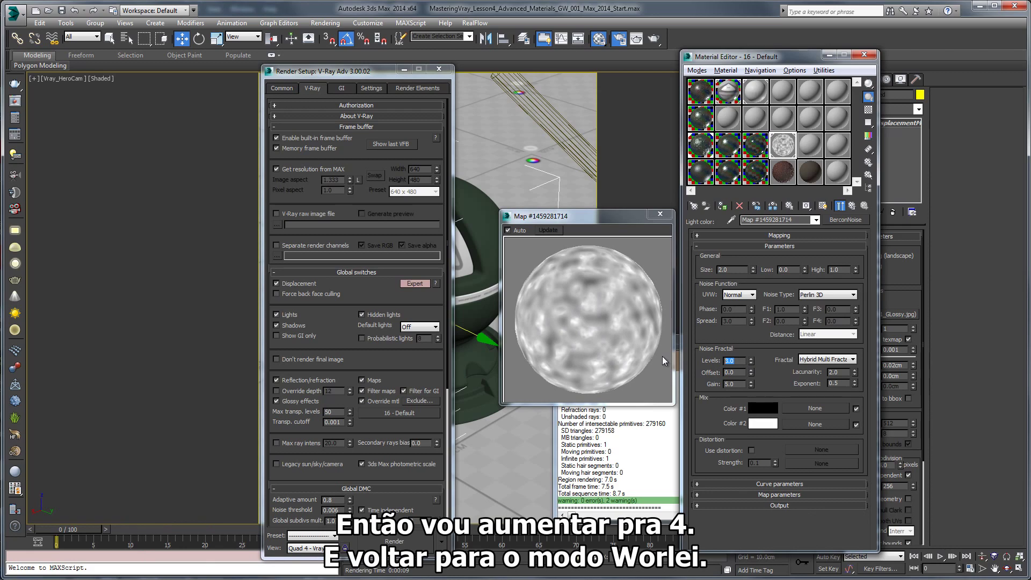
pyautogui.write('4')
pyautogui.press('Return')
pyautogui.click(826, 294)
pyautogui.click(817, 346)
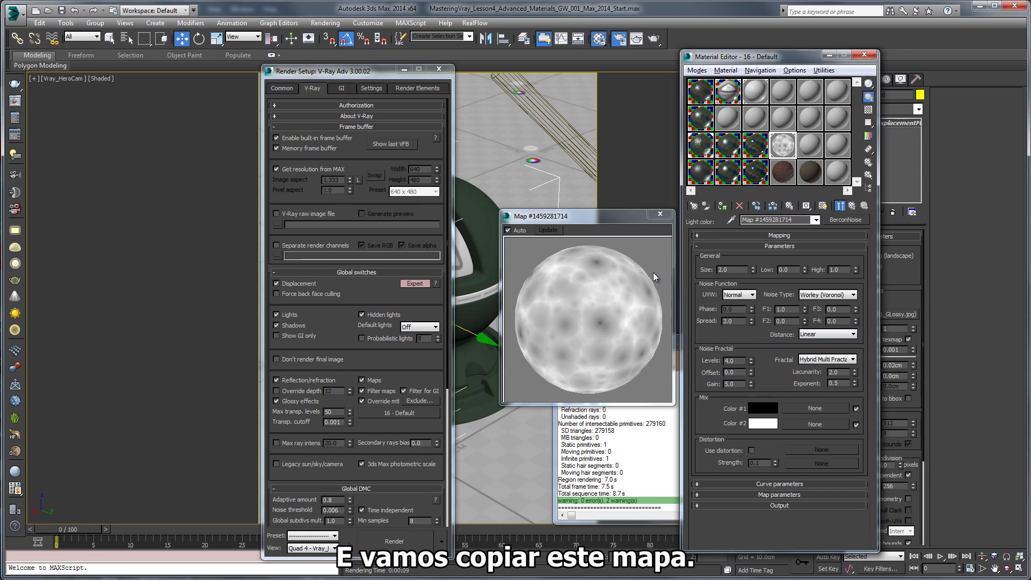
# - Copy the BerconNoise map and reopen its enlarged preview, showing the flat map instead of the end result on the sphere
pyautogui.rightClick(845, 219)
pyautogui.click(859, 229)
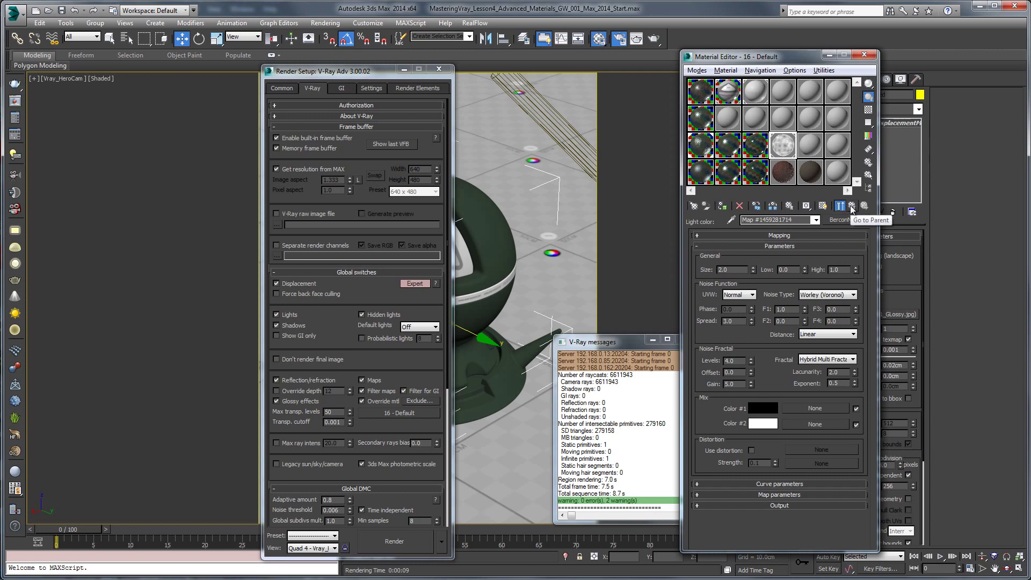
pyautogui.doubleClick(783, 144)
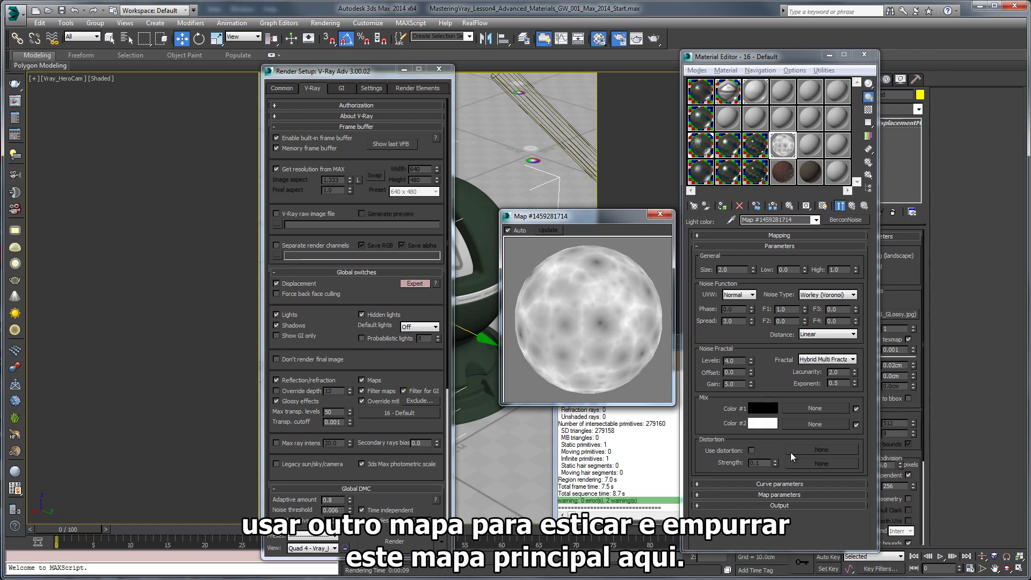
pyautogui.click(840, 209)
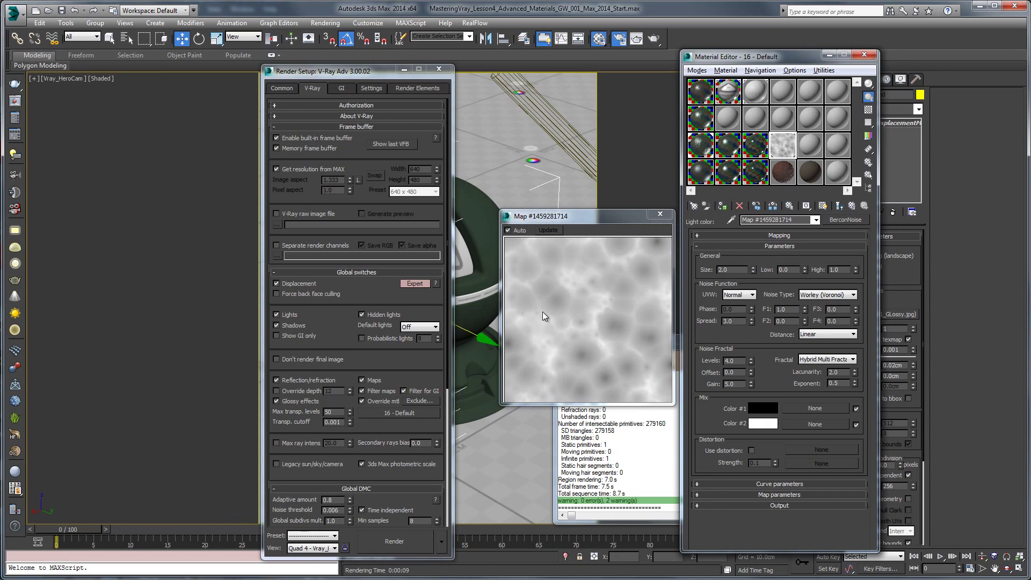
pyautogui.moveTo(588, 216); pyautogui.dragTo(546, 156)
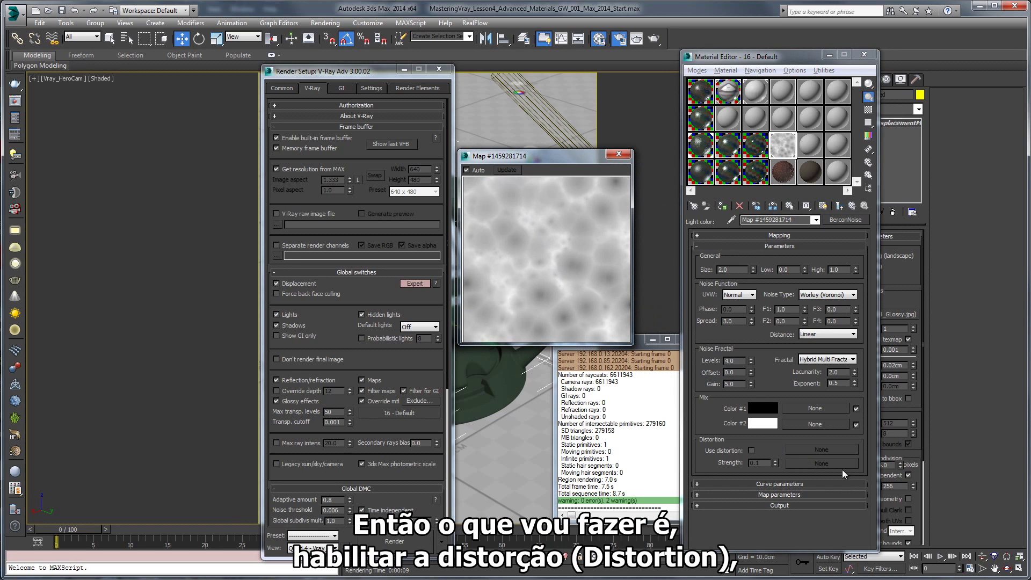
# - Enable distortion on the BerconNoise map and add another BerconNoise map to its first distortion slot
pyautogui.click(751, 450)
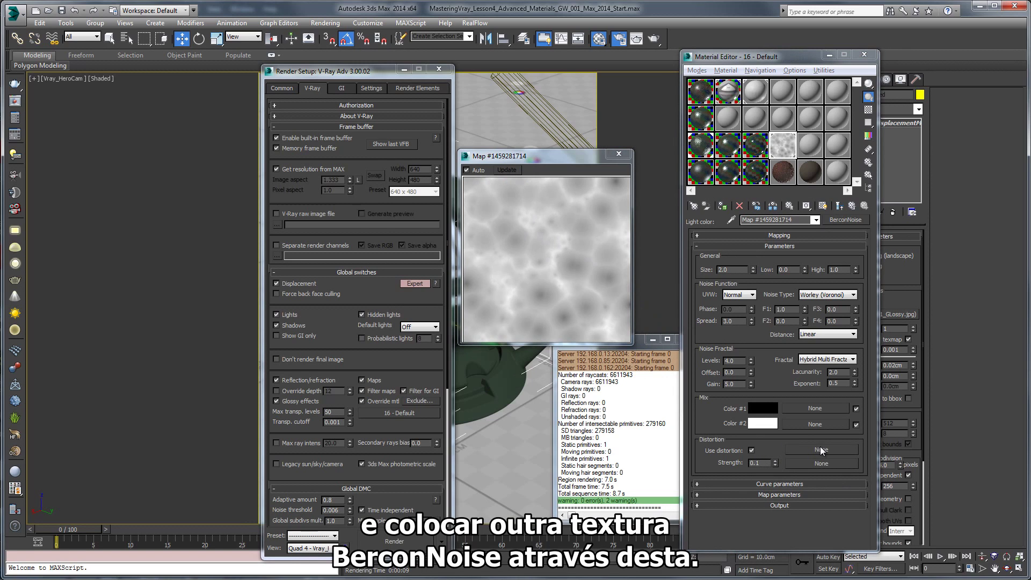
pyautogui.click(820, 451)
pyautogui.doubleClick(462, 206)
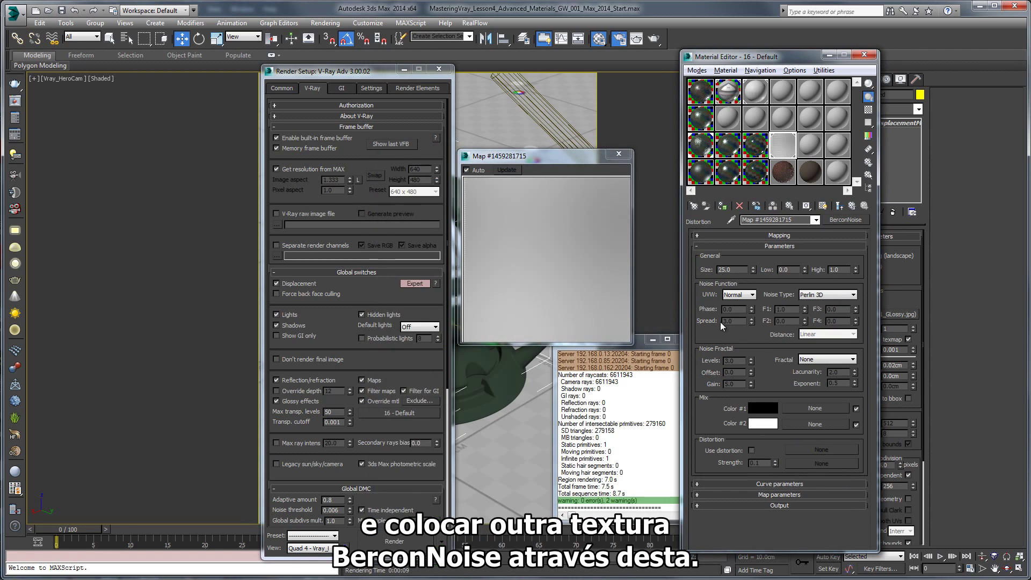
# - Set the size of the BerconNoise map in the distortion slot to 4.0 and return to the parent map
pyautogui.doubleClick(730, 270)
pyautogui.write('4.0')
pyautogui.press('Return')
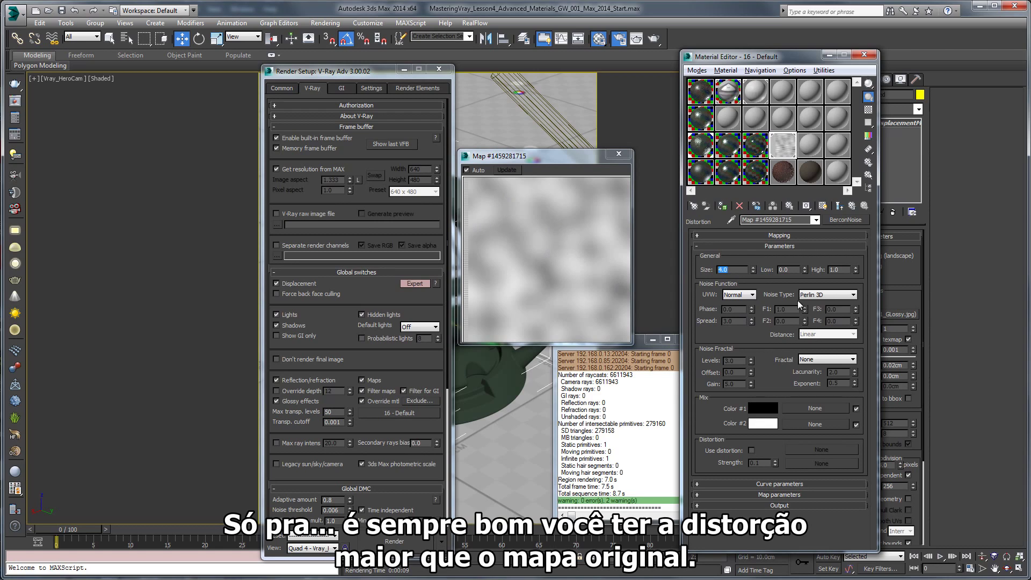
pyautogui.click(851, 205)
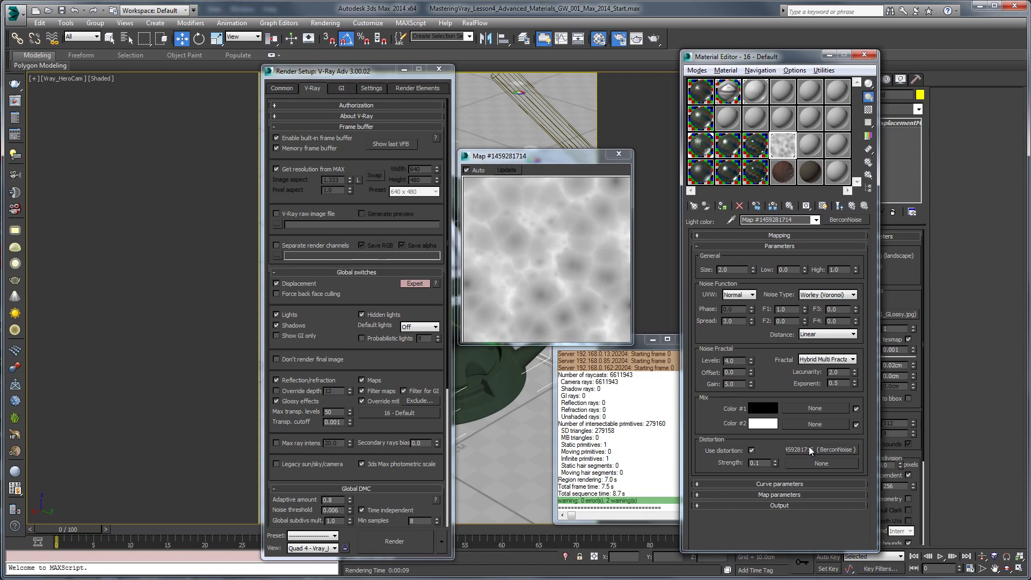
# - Try a distortion strength of 4 on the parent BerconNoise map, then adjust the strength to about 4.208
pyautogui.moveTo(761, 463); pyautogui.dragTo(706, 461)
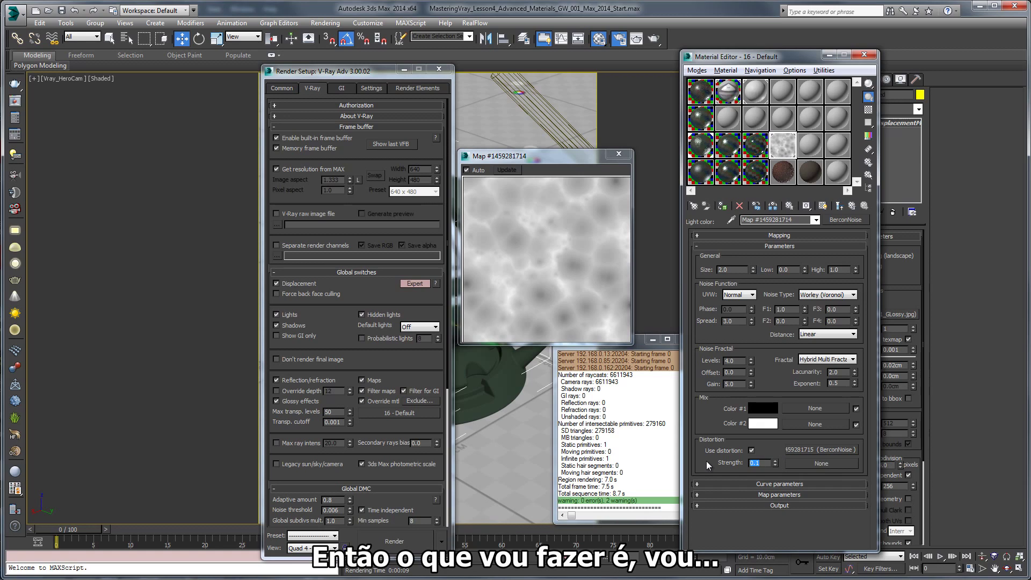
pyautogui.write('4')
pyautogui.press('Return')
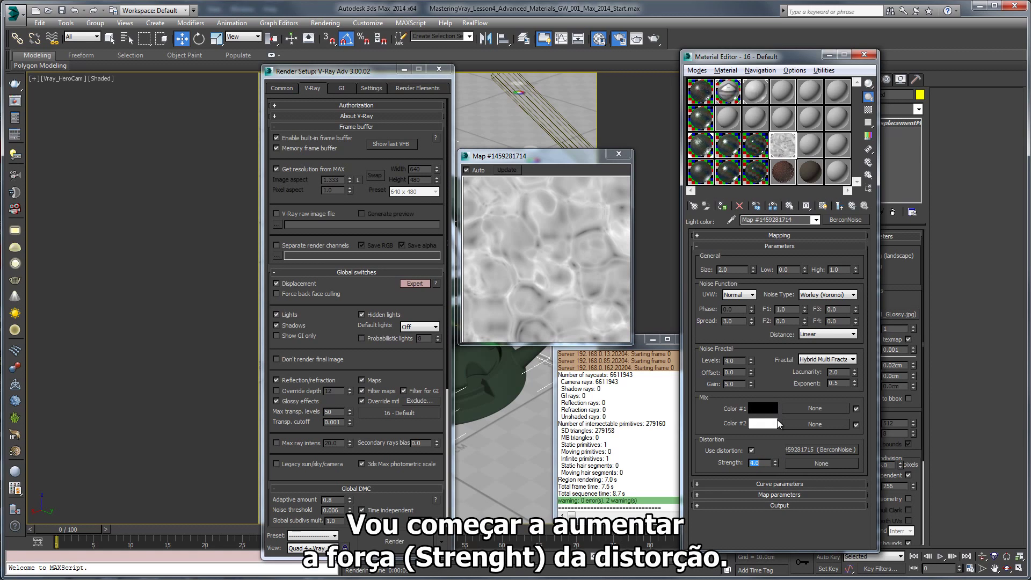
pyautogui.moveTo(775, 463)
pyautogui.mouseDown()
pyautogui.moveTo(777, 481)
pyautogui.moveTo(776, 458)
pyautogui.mouseUp()
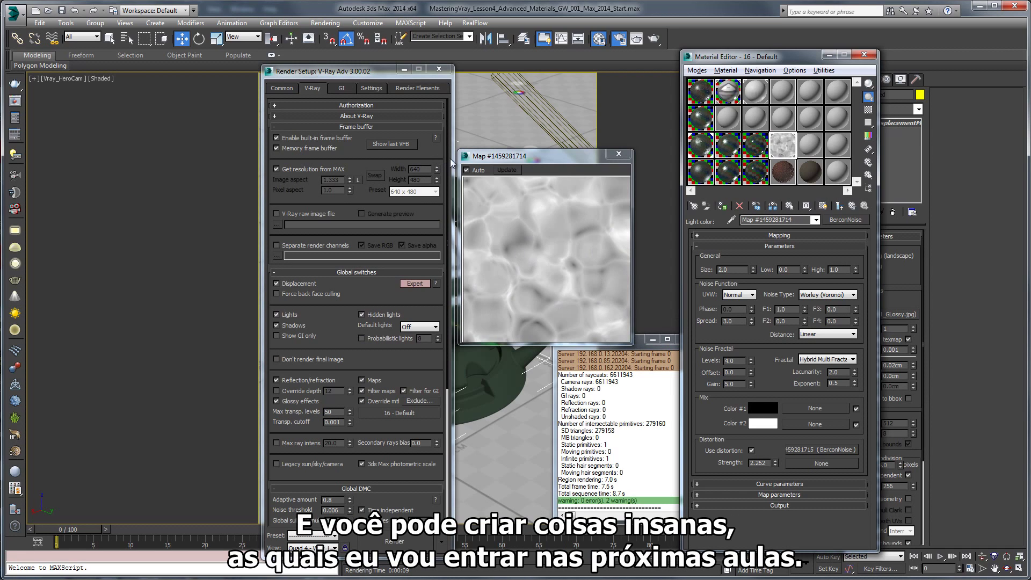
pyautogui.moveTo(509, 155); pyautogui.dragTo(534, 122)
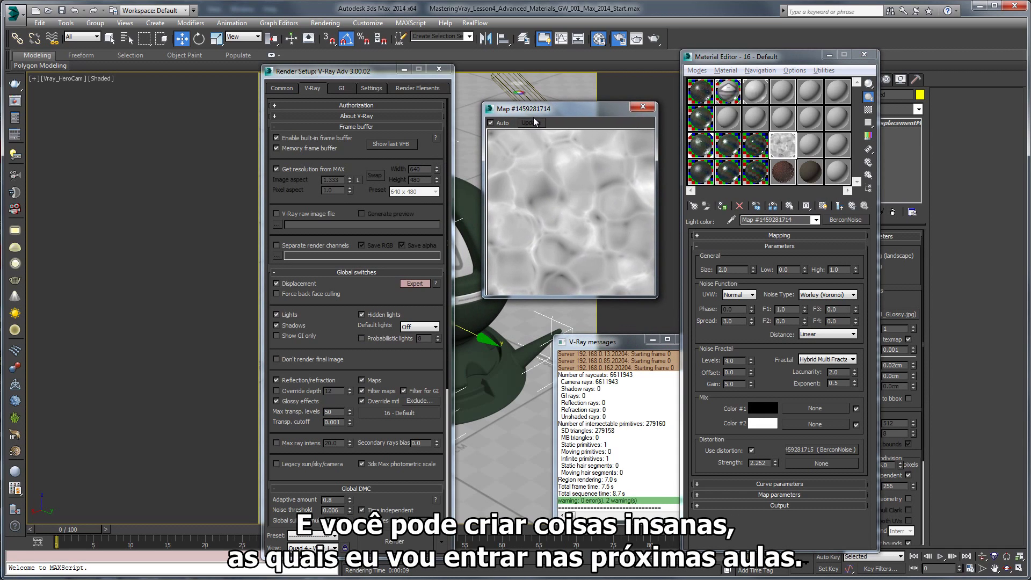
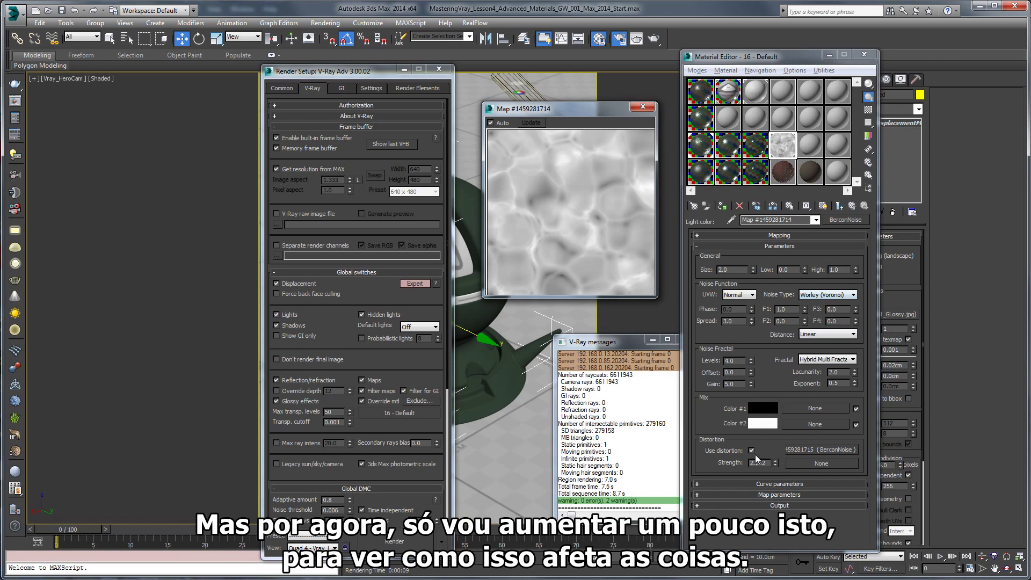
pyautogui.moveTo(776, 462); pyautogui.dragTo(788, 417)
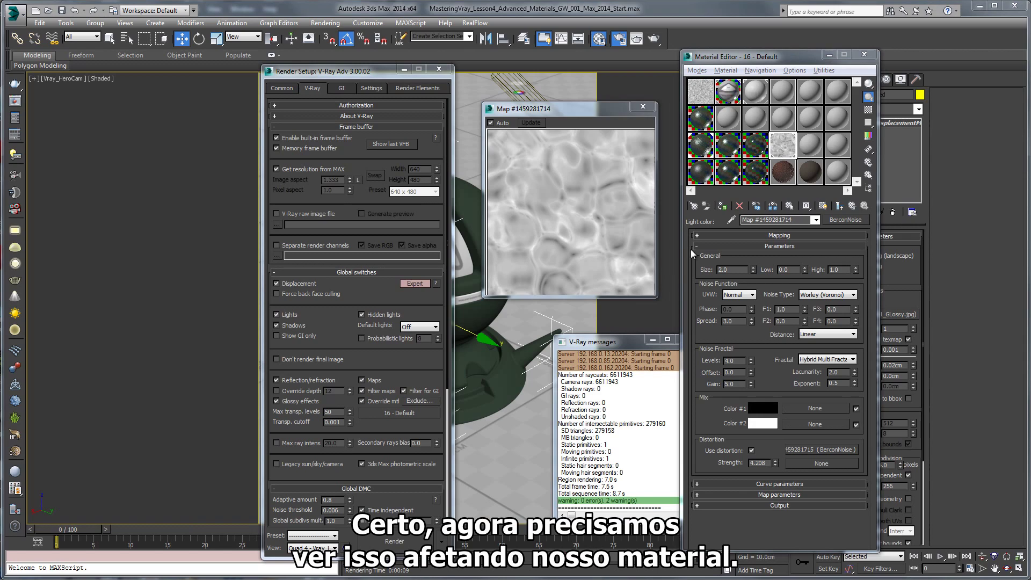
# - Copy the distorted BerconNoise map from the VRayLightMtl color slot and paste it into the Green_Base_Coat bump slot
pyautogui.rightClick(838, 220)
pyautogui.click(870, 239)
pyautogui.click(839, 206)
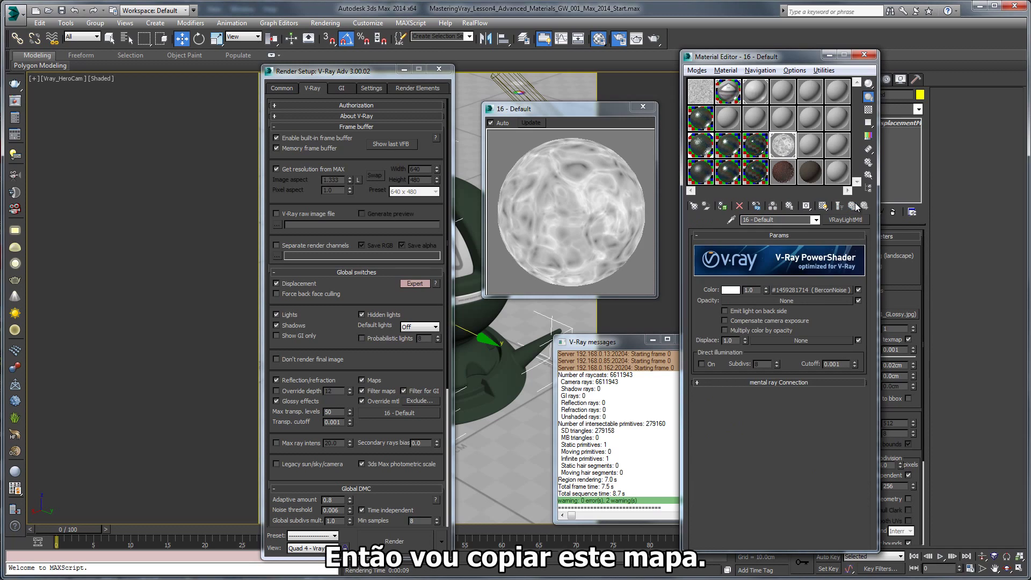
pyautogui.rightClick(808, 287)
pyautogui.click(835, 306)
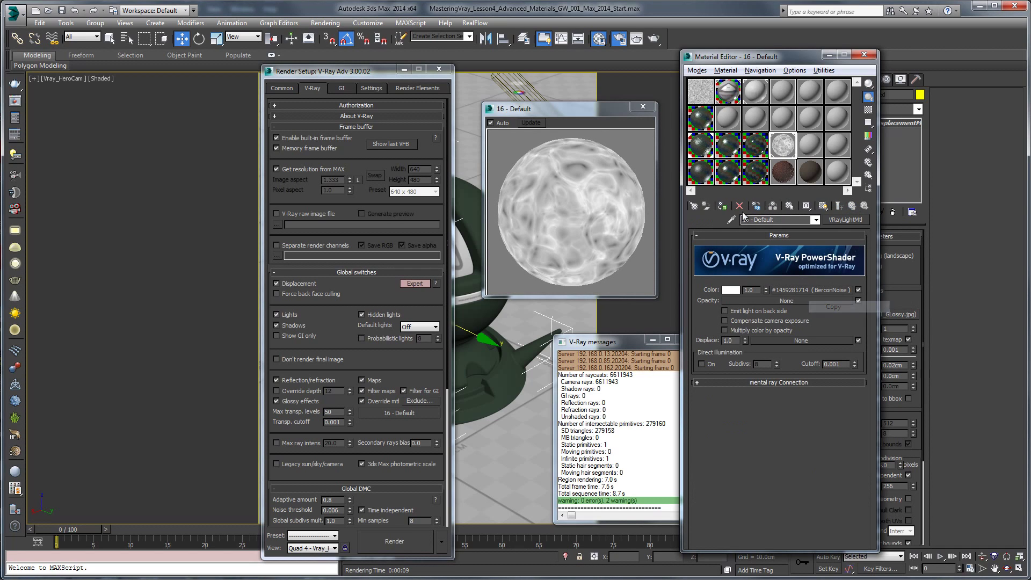
pyautogui.click(702, 138)
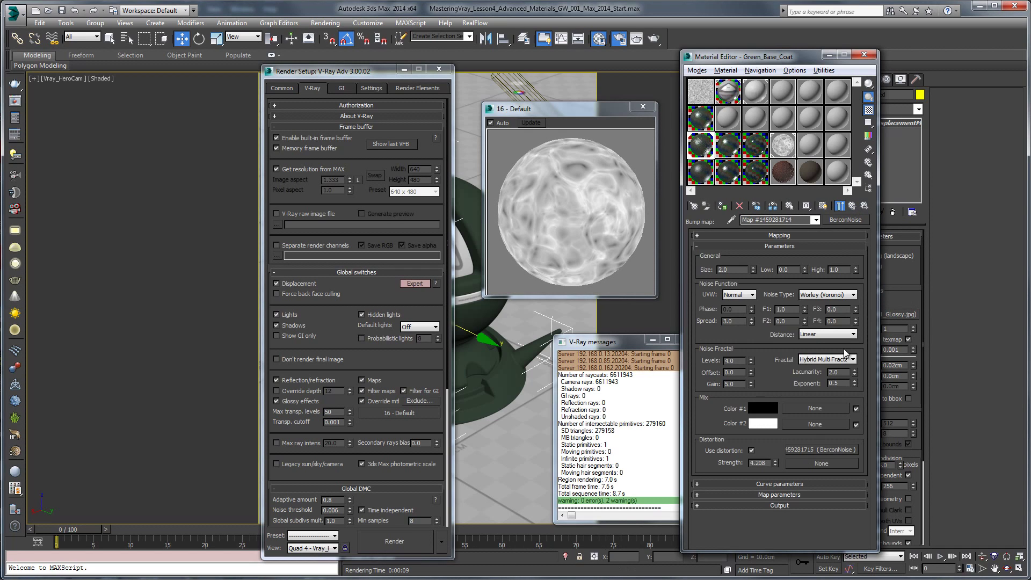
pyautogui.click(851, 207)
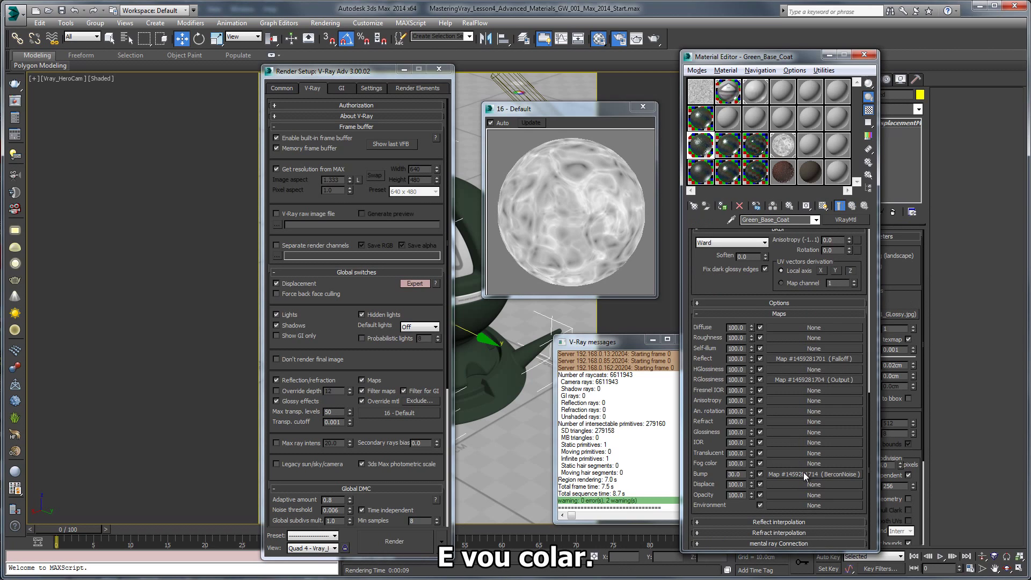
pyautogui.rightClick(804, 472)
pyautogui.moveTo(836, 504); pyautogui.dragTo(833, 505)
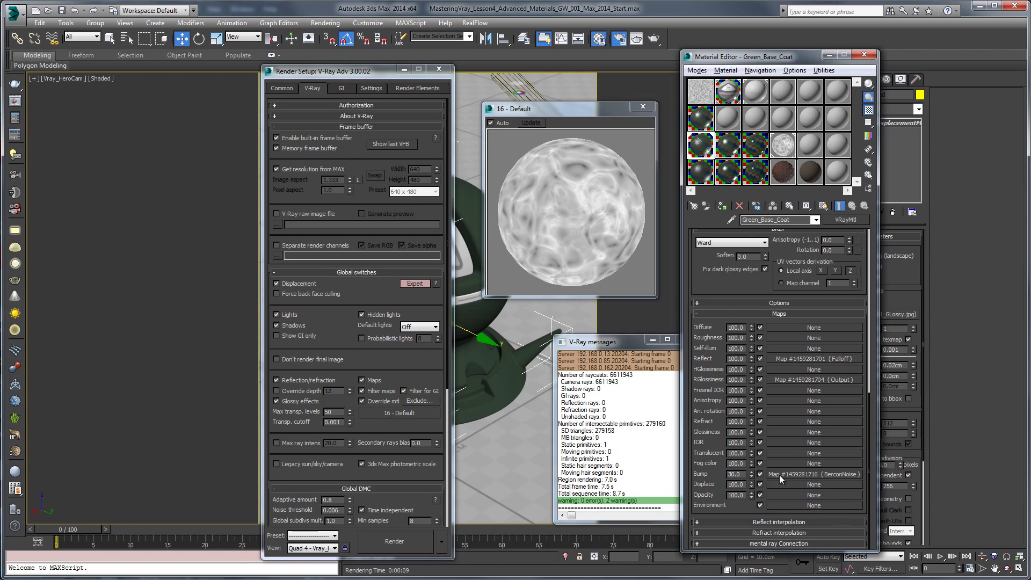
# - Compare Green_Base_Coat with bump off and on in an enlarged preview, and set its bump amount to 6
pyautogui.doubleClick(734, 474)
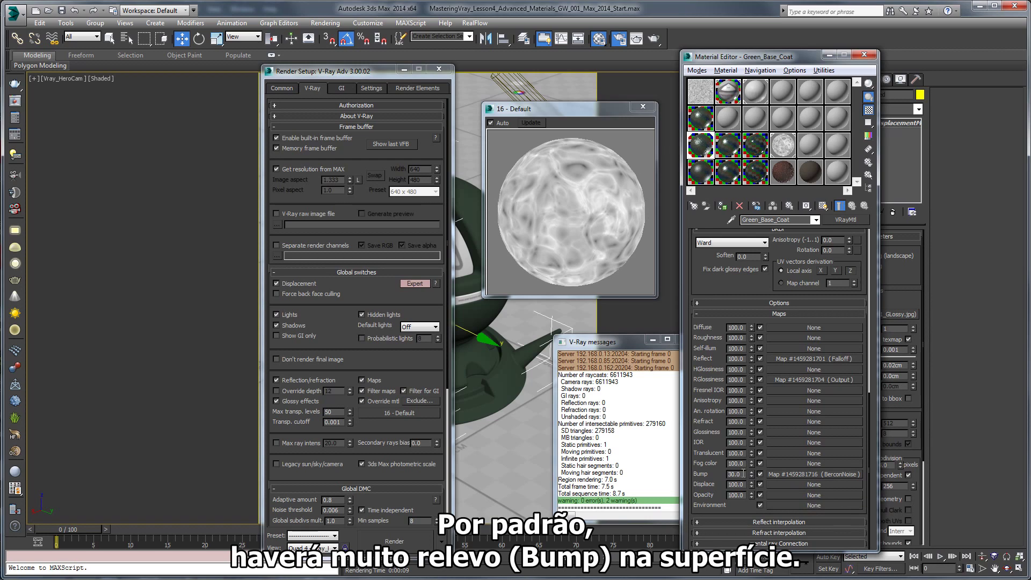
pyautogui.doubleClick(701, 147)
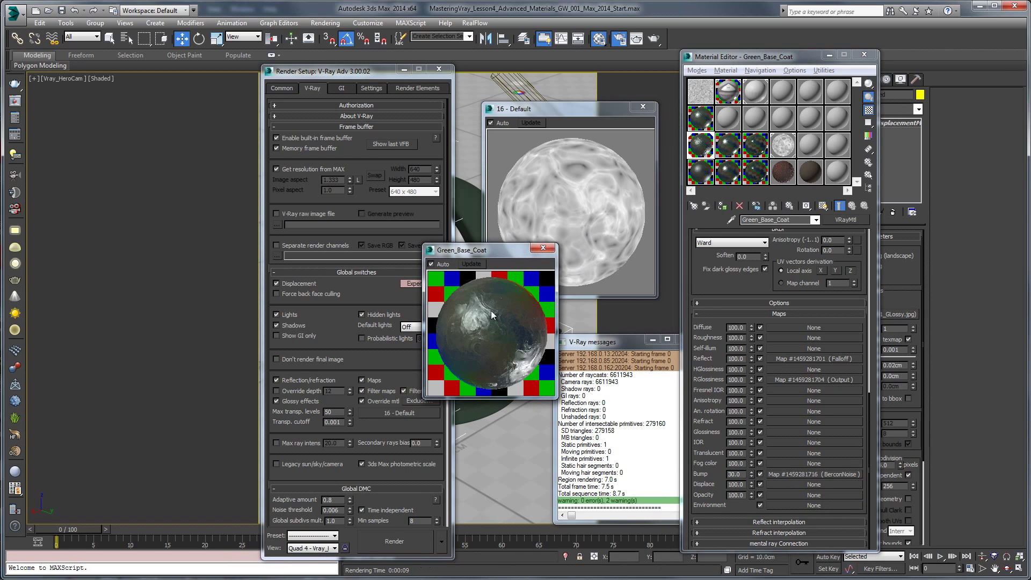
pyautogui.click(759, 474)
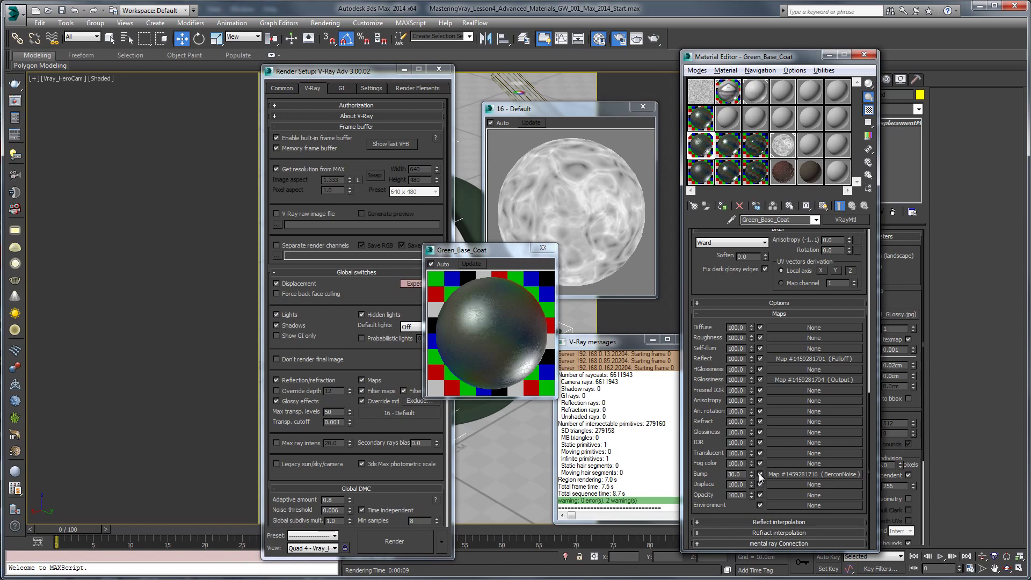
pyautogui.click(759, 475)
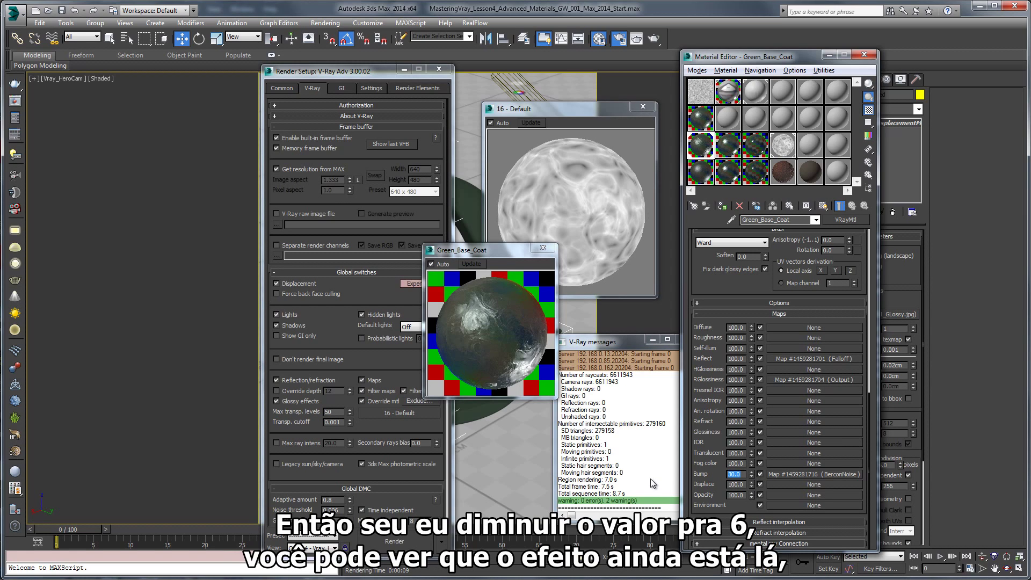
pyautogui.write('6')
pyautogui.press('Return')
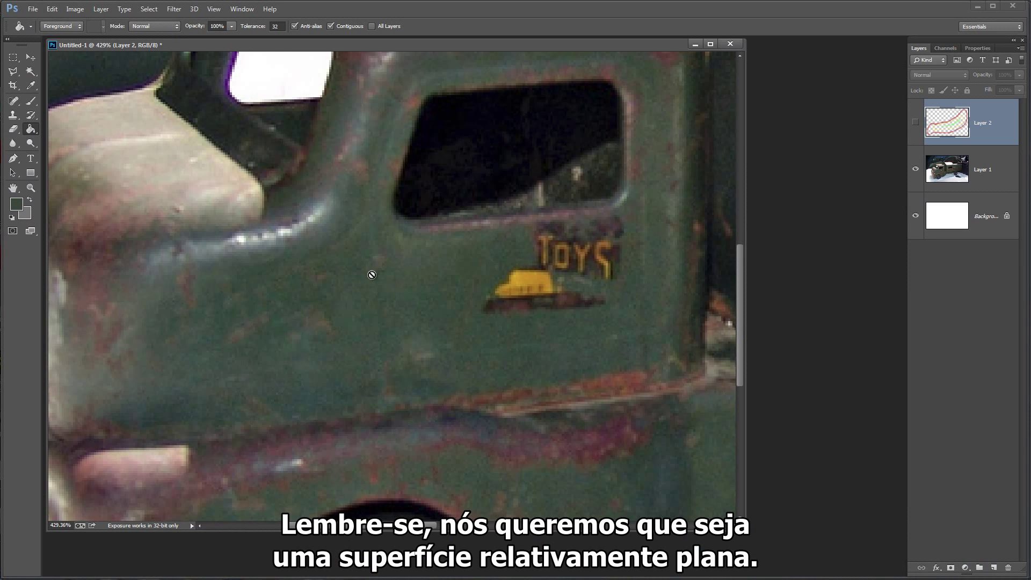
# - Switch to Photoshop and examine how flat the green paint surface is across the whole toy truck photo
pyautogui.keyDown('alt'); pyautogui.scroll(-3, 361, 265); pyautogui.keyUp('alt')
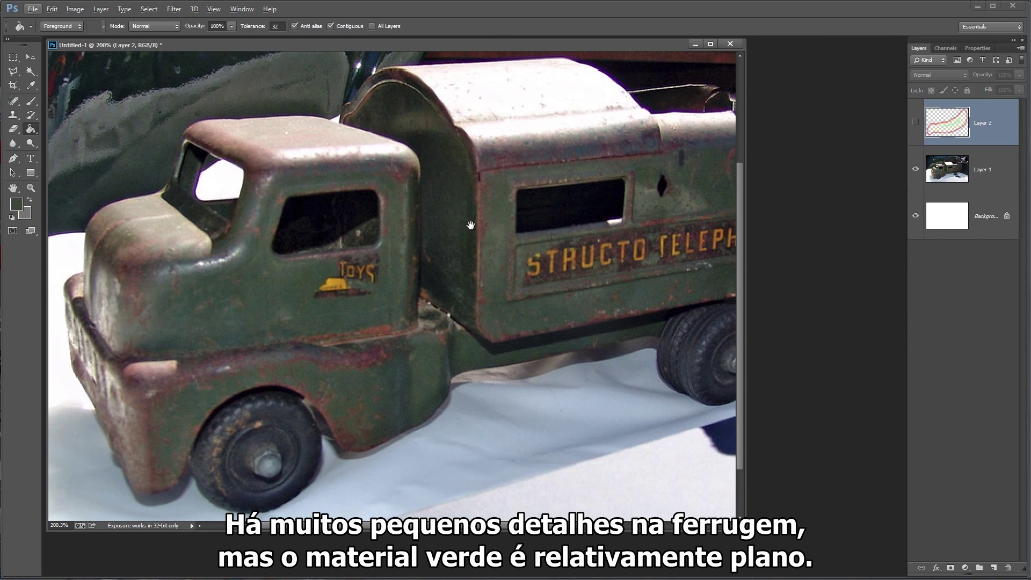
pyautogui.moveTo(498, 232); pyautogui.dragTo(389, 244)
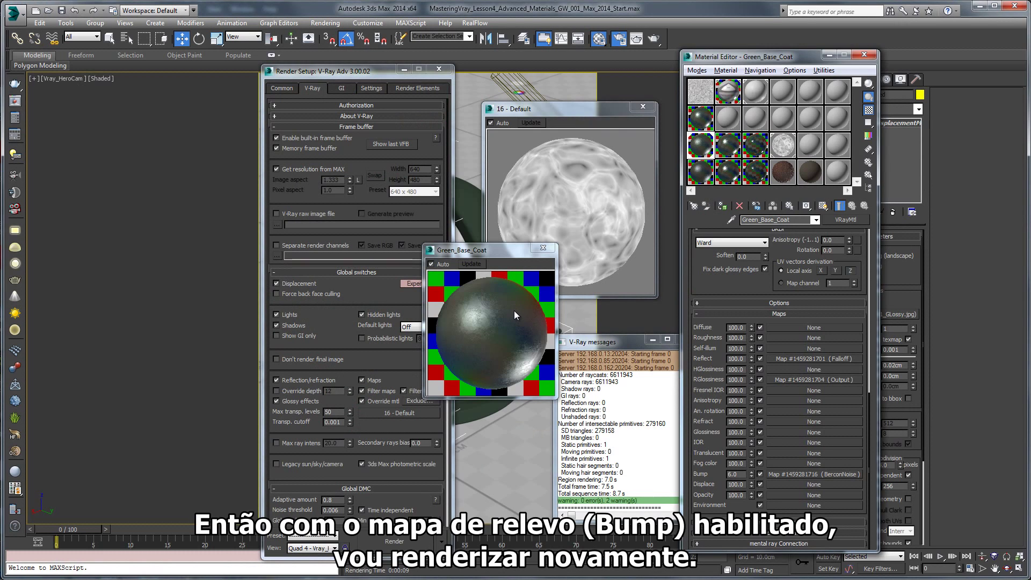
# - Back in 3ds Max, close the material preview, select the shader ball's sphere and base, and assign Green_Base_Coat to them
pyautogui.click(542, 248)
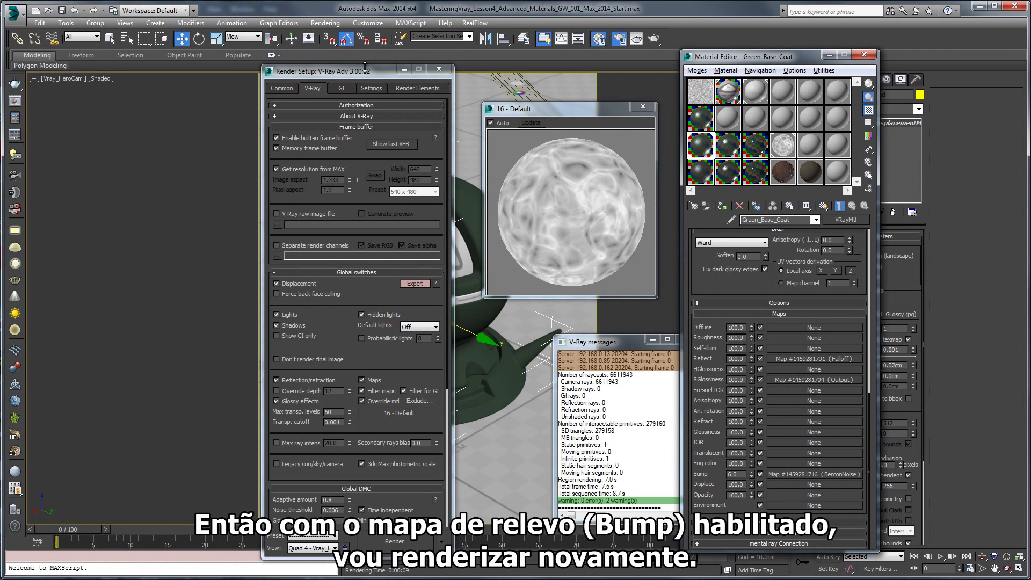
pyautogui.moveTo(365, 75); pyautogui.dragTo(175, 78)
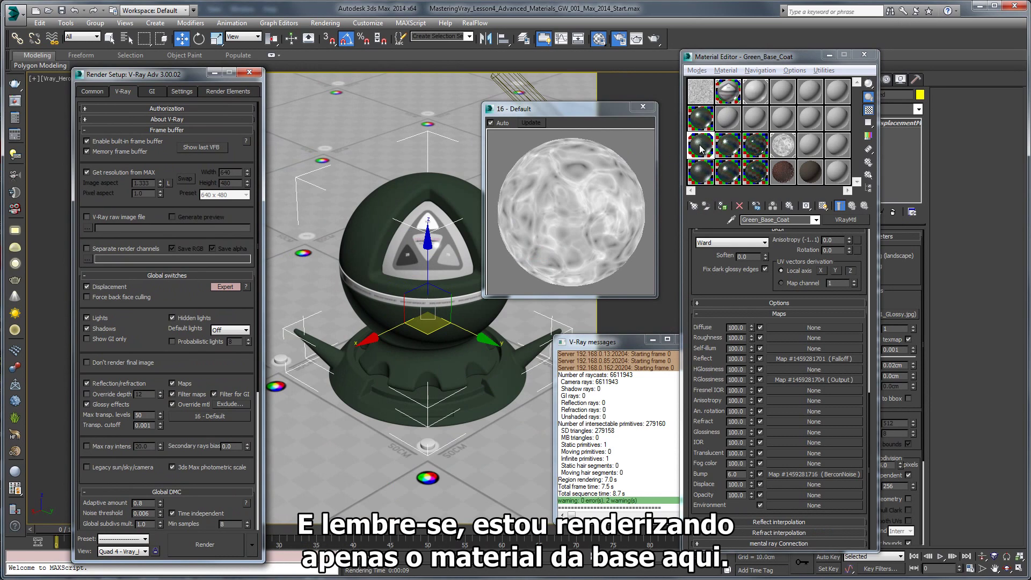
pyautogui.click(518, 394)
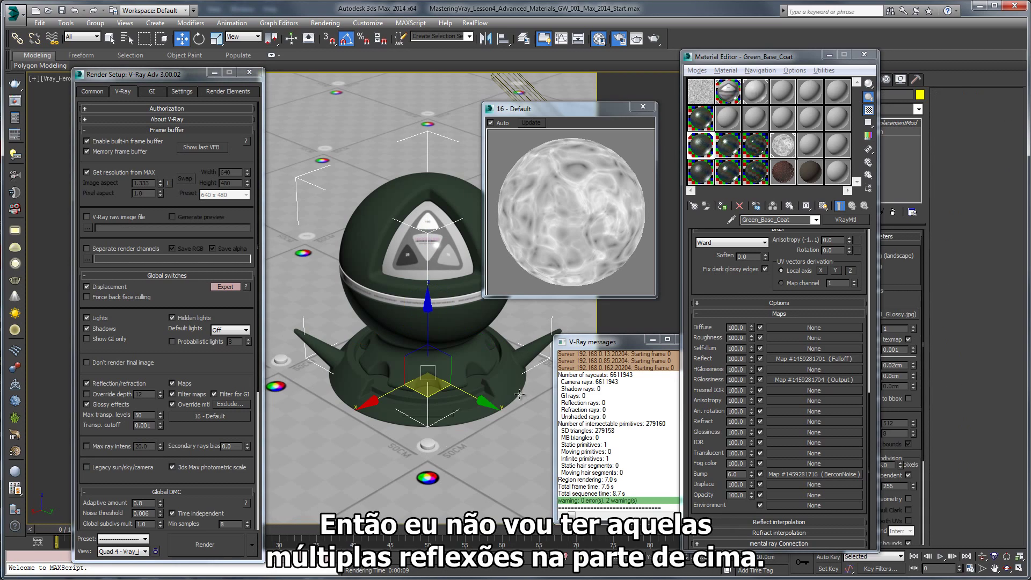
pyautogui.keyDown('ctrl'); pyautogui.click(450, 211); pyautogui.keyUp('ctrl')
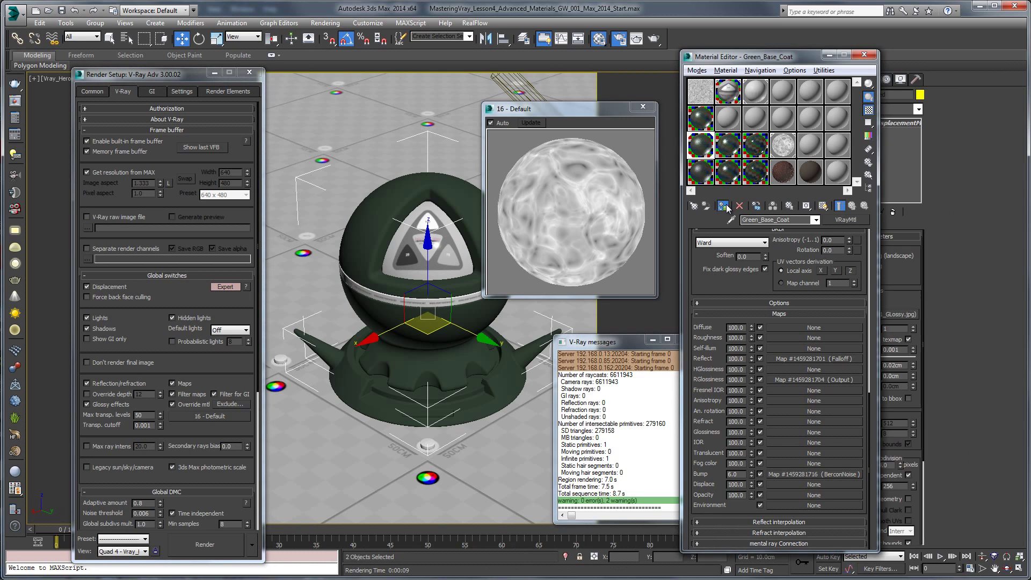
pyautogui.click(654, 43)
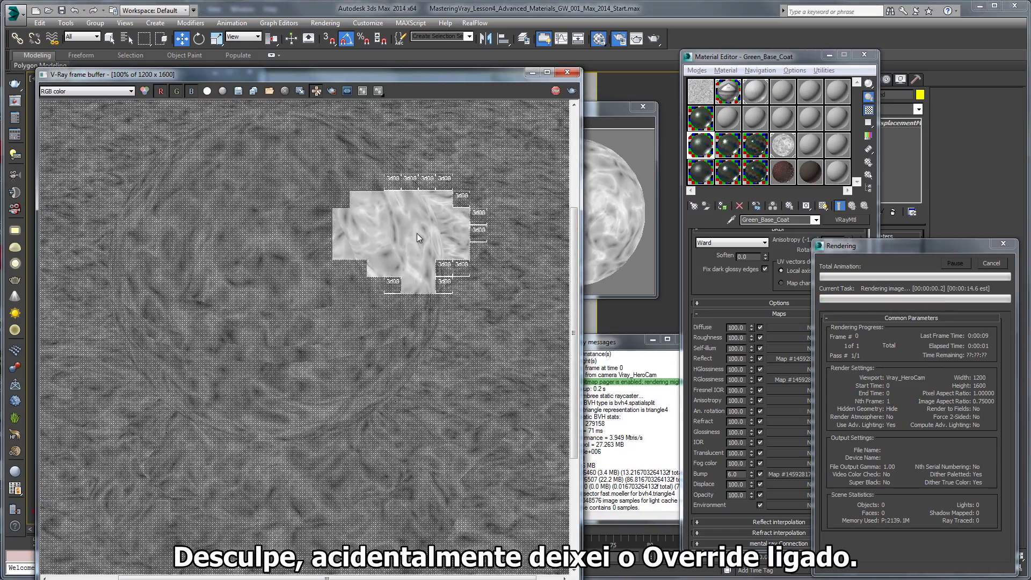
pyautogui.press('Escape')
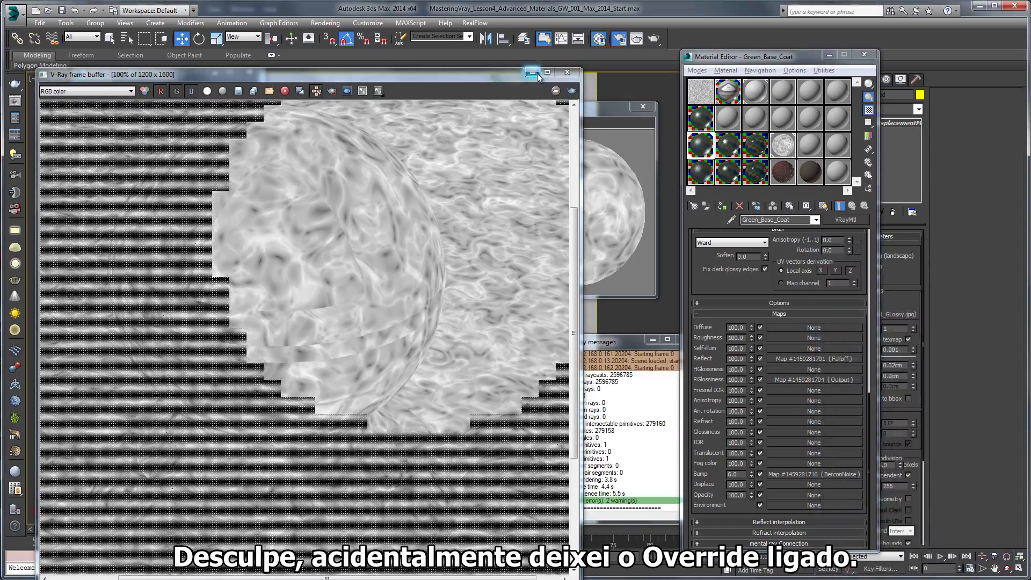
pyautogui.click(530, 73)
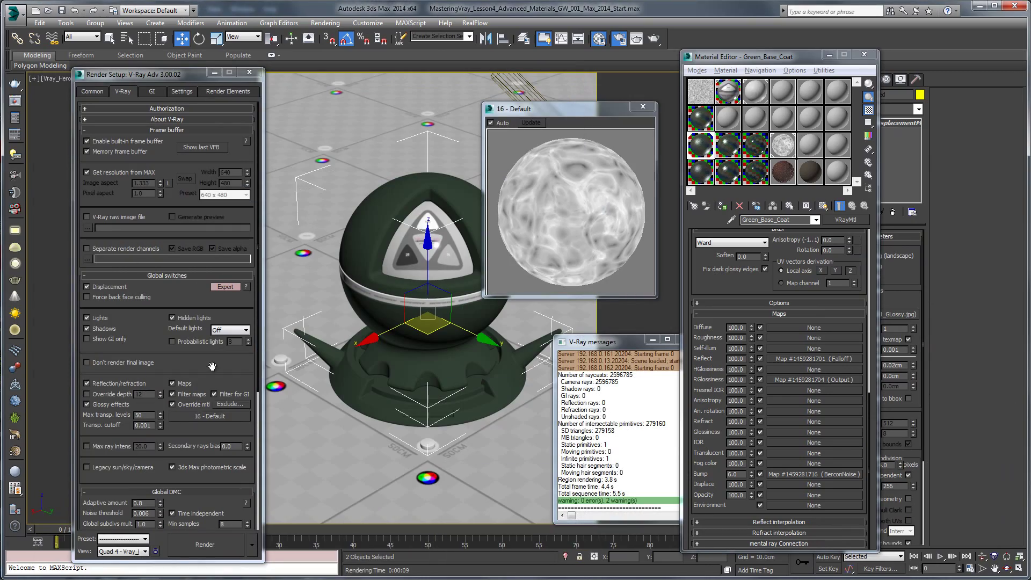
# - Turn off the global material override and render the Vray_HeroCam view
pyautogui.click(184, 405)
pyautogui.hotkey('shift', 'q')
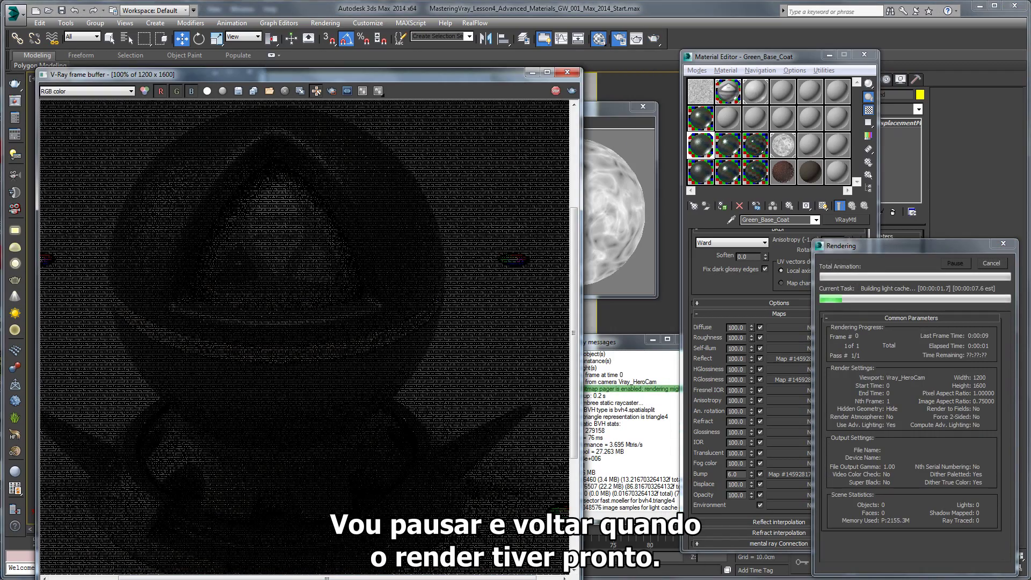
# - Examine the bump detail in the render's highlights, on both the green sphere and the lower base, at several magnifications
pyautogui.scroll(1, 237, 325)
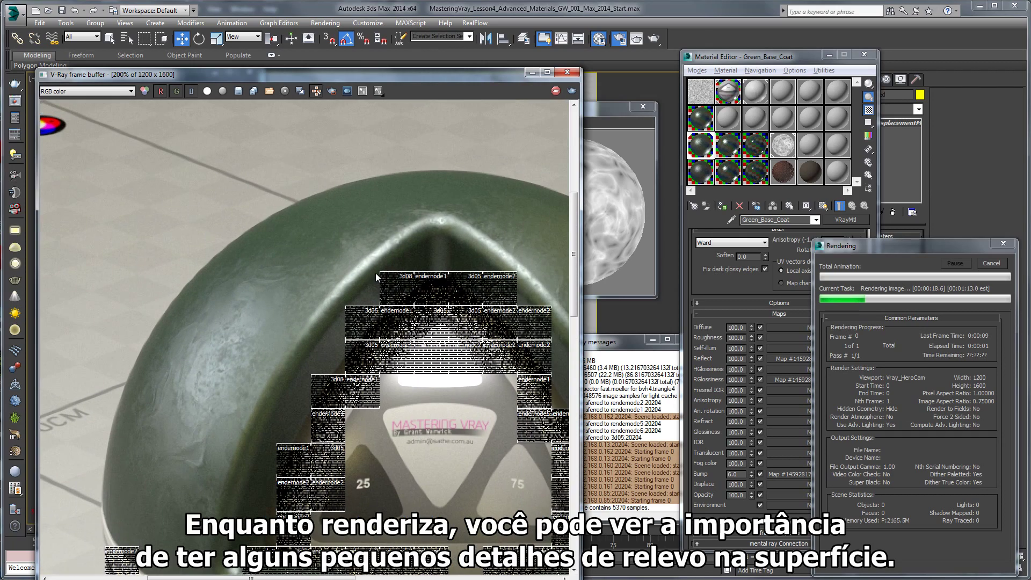
pyautogui.scroll(-1, 405, 282)
pyautogui.scroll(1, 438, 258)
pyautogui.scroll(-1, 440, 204)
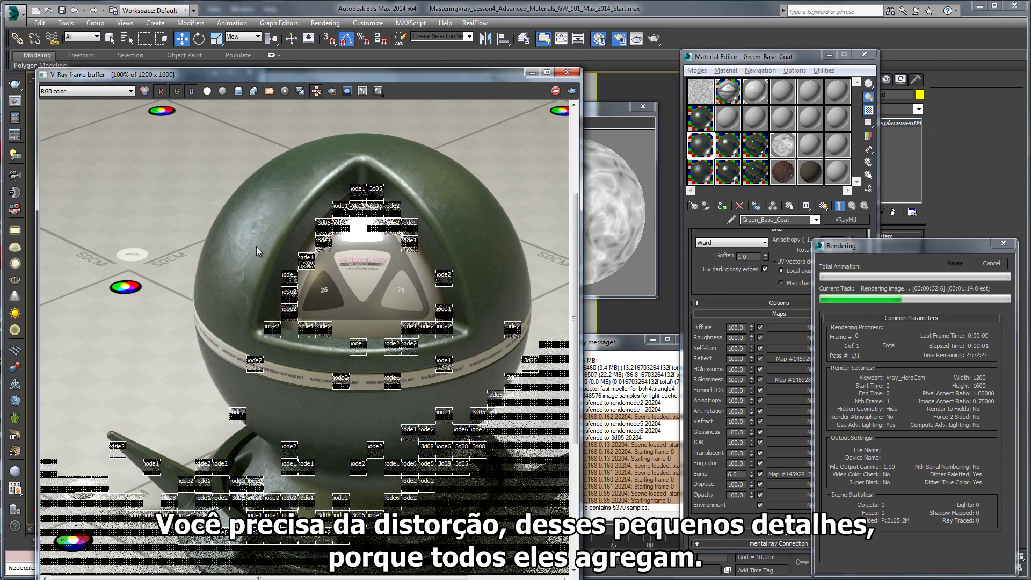
pyautogui.scroll(2, 229, 267)
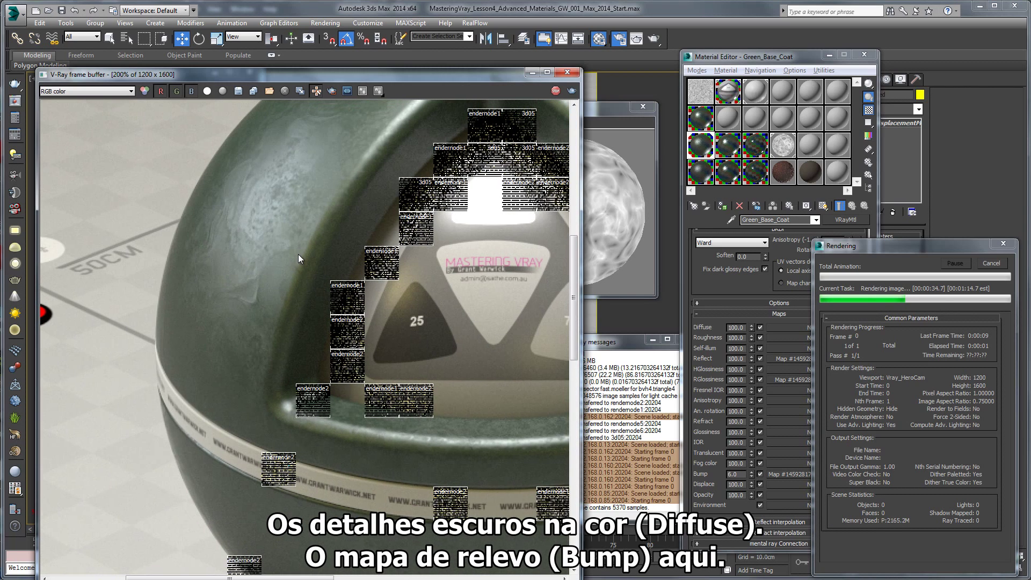
pyautogui.scroll(2, 330, 260)
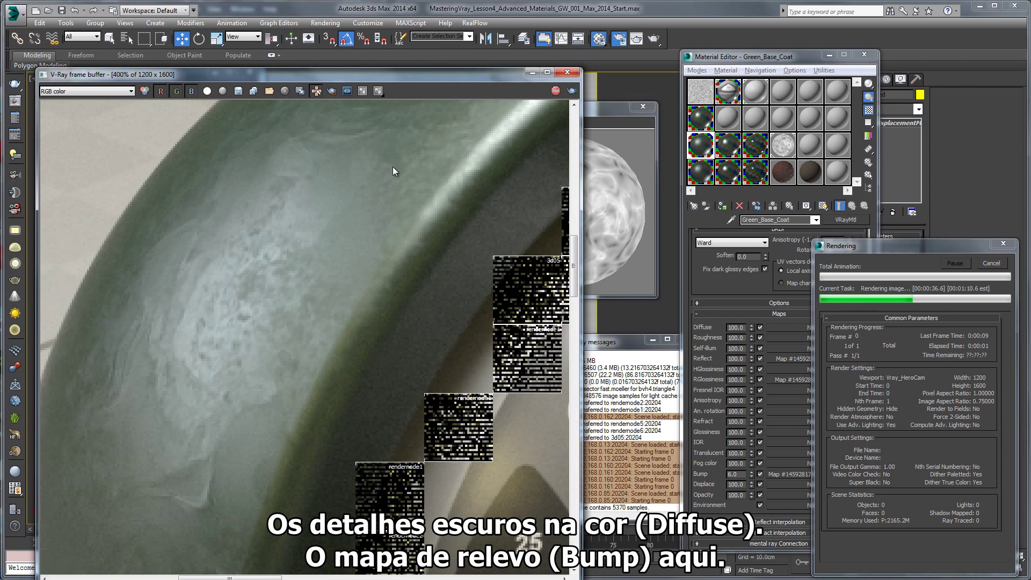
pyautogui.scroll(-2, 391, 230)
pyautogui.scroll(-2, 263, 283)
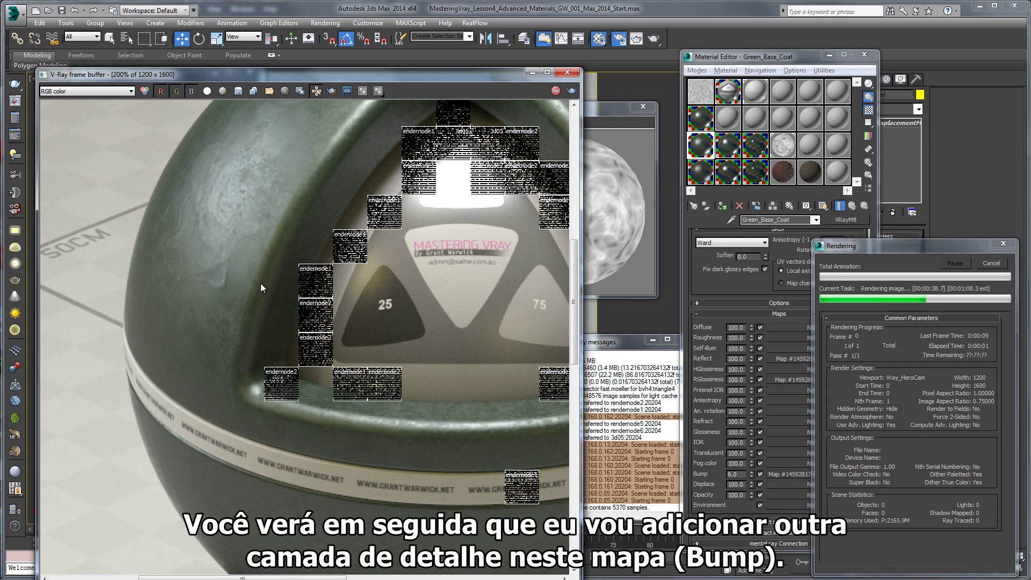
pyautogui.scroll(-1, 295, 290)
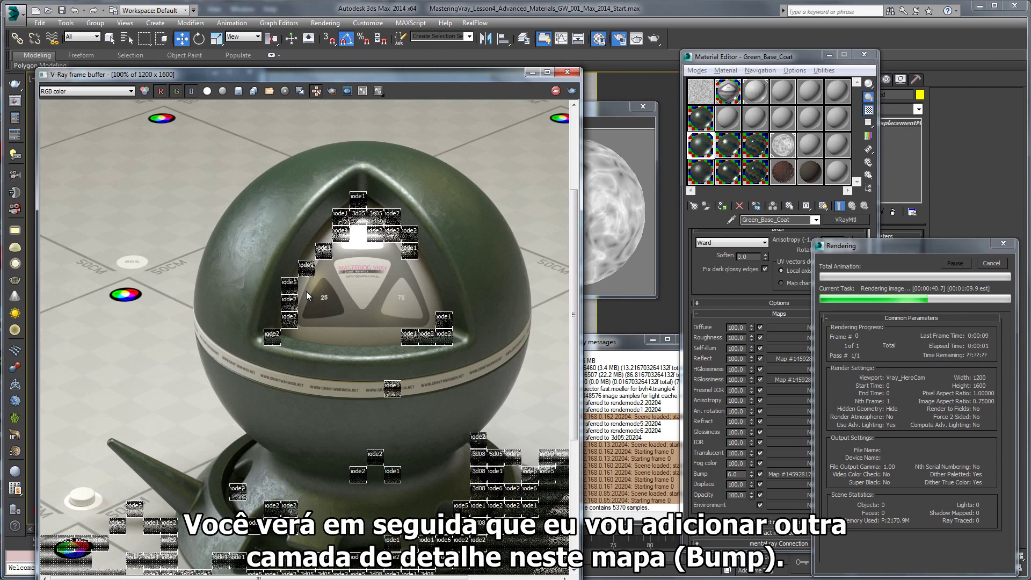
pyautogui.scroll(3, 329, 299)
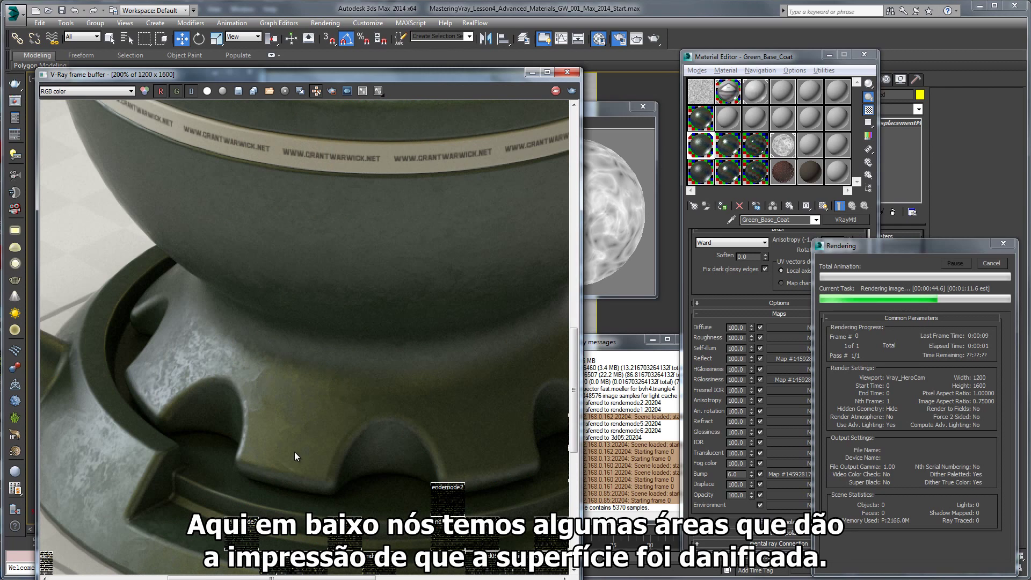
# - Inspect the whole shader ball in the finished render and examine the sphere's blurred highlight for micro surface noise
pyautogui.scroll(-2, 283, 424)
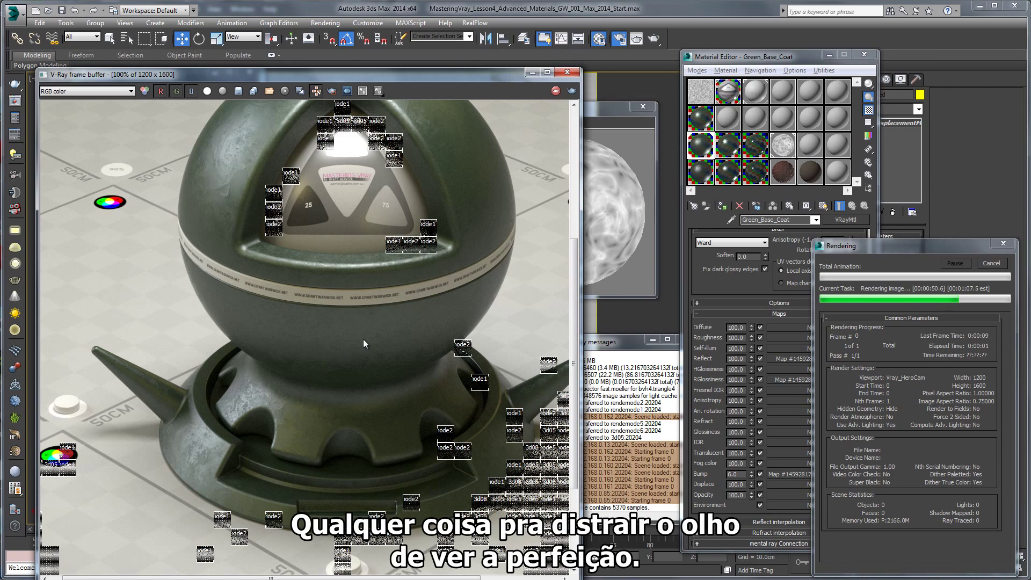
pyautogui.moveTo(363, 340); pyautogui.dragTo(344, 349, button='middle')
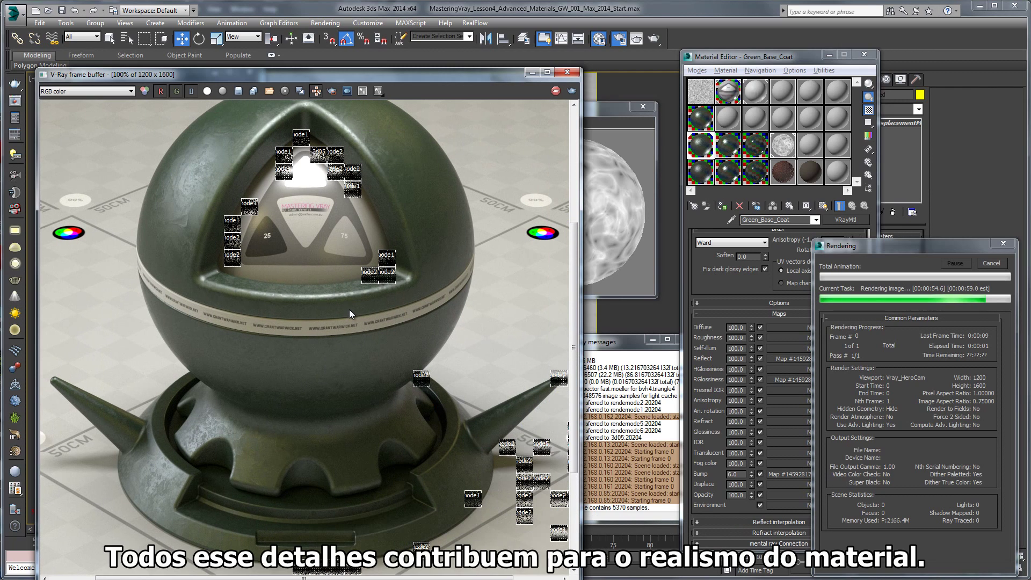
pyautogui.moveTo(349, 309); pyautogui.dragTo(350, 323, button='middle')
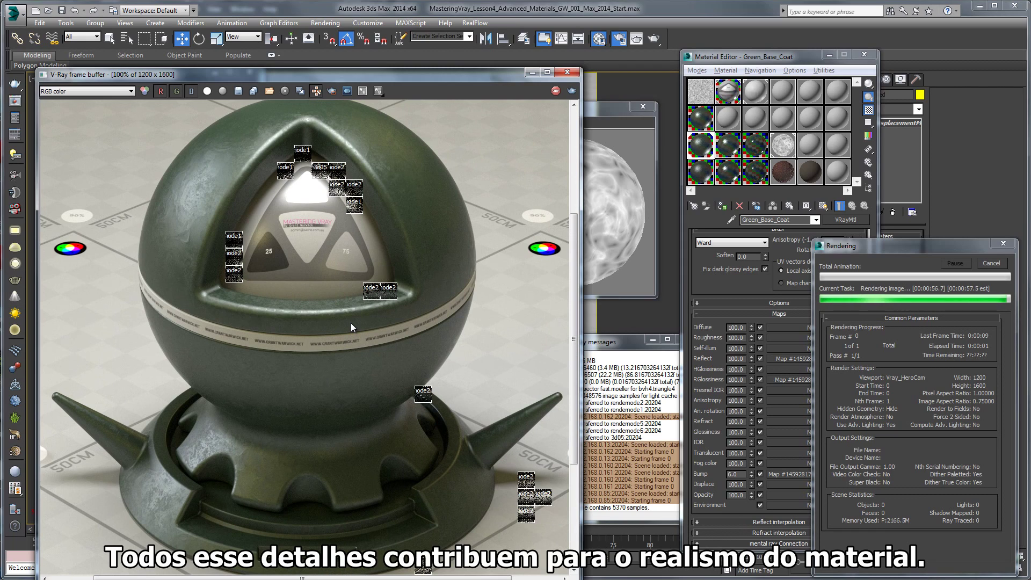
pyautogui.moveTo(333, 275); pyautogui.dragTo(405, 291, button='middle')
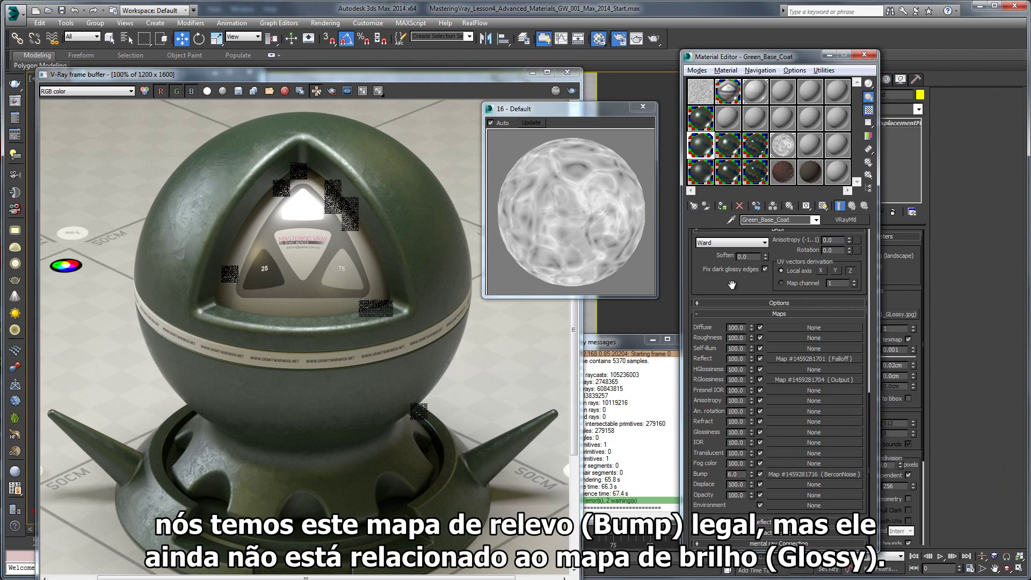
pyautogui.click(189, 221)
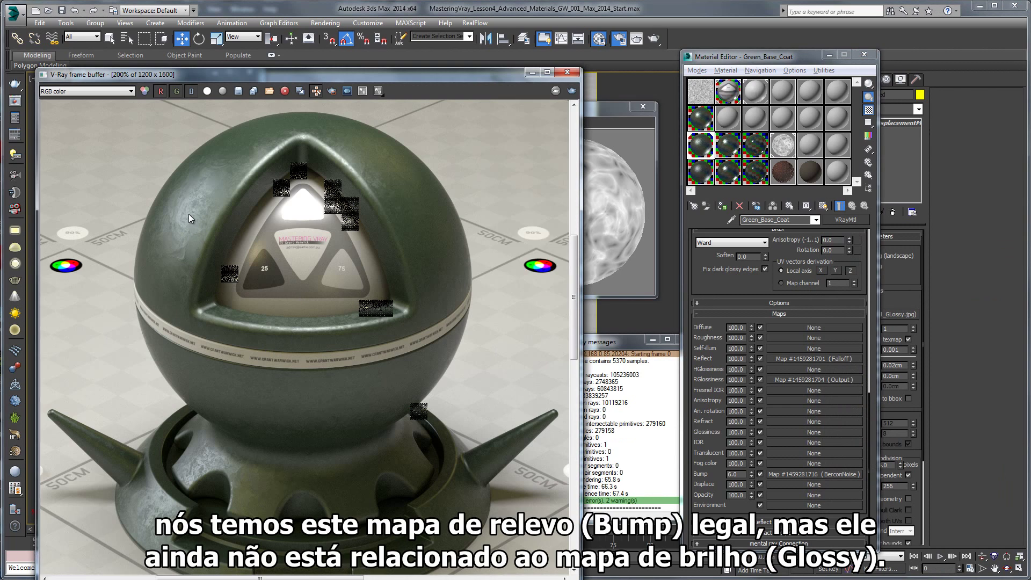
pyautogui.scroll(2, 189, 214)
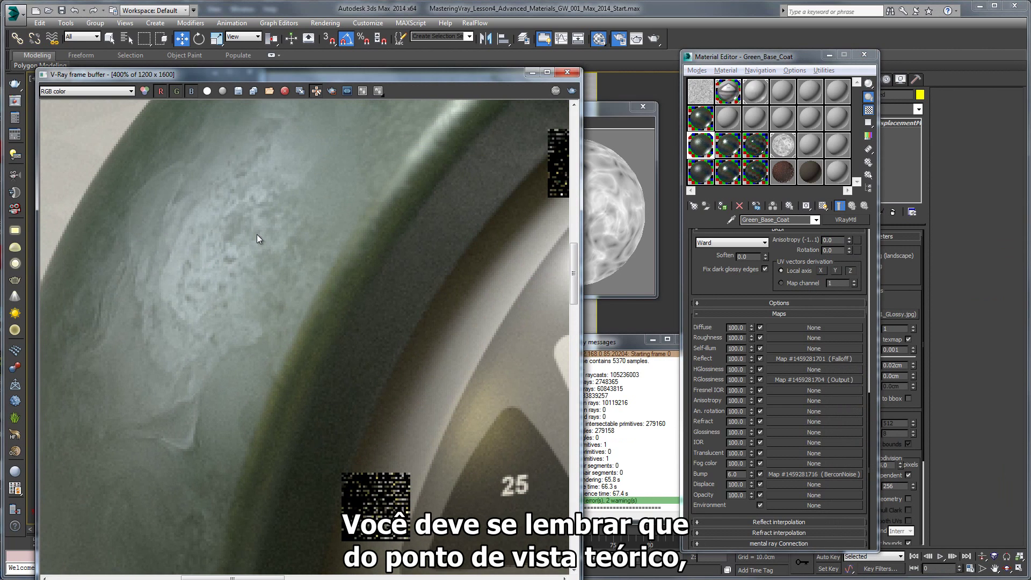
pyautogui.scroll(-1, 257, 234)
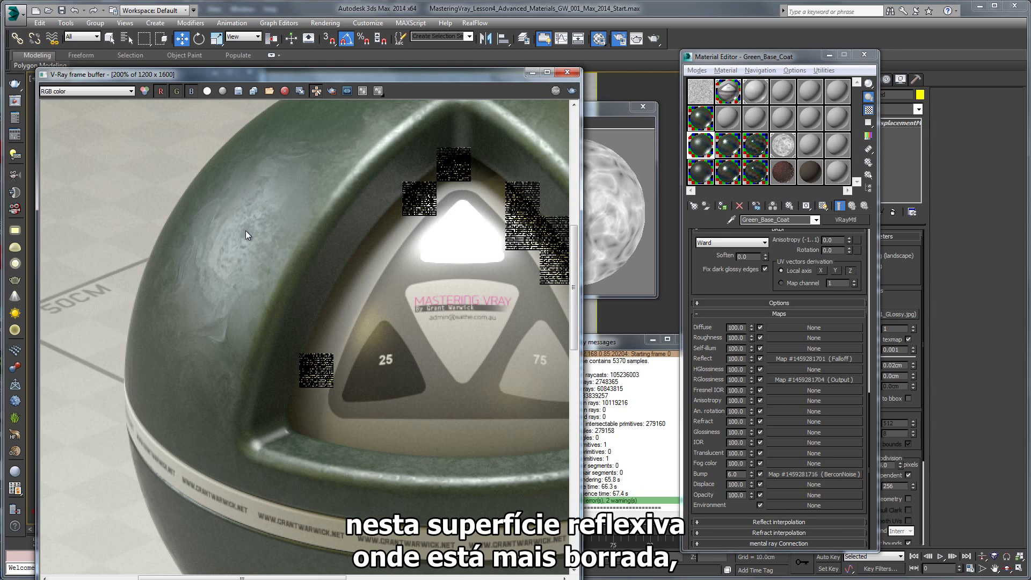
pyautogui.scroll(1, 245, 231)
pyautogui.scroll(-1, 250, 240)
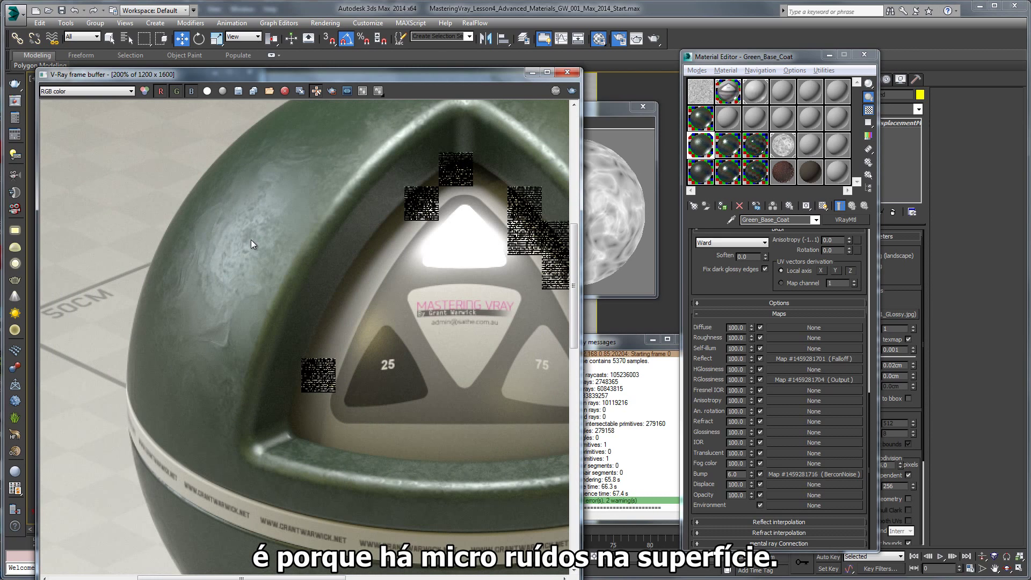
pyautogui.scroll(-1, 251, 240)
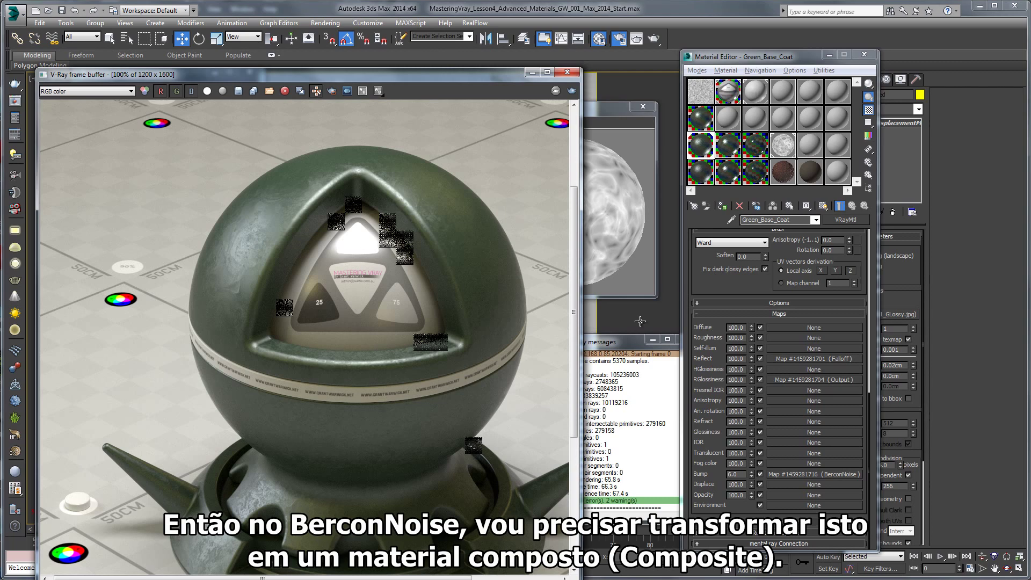
# - Close the standalone noise map preview and open a magnified preview of the Green_Base_Coat material instead
pyautogui.click(811, 476)
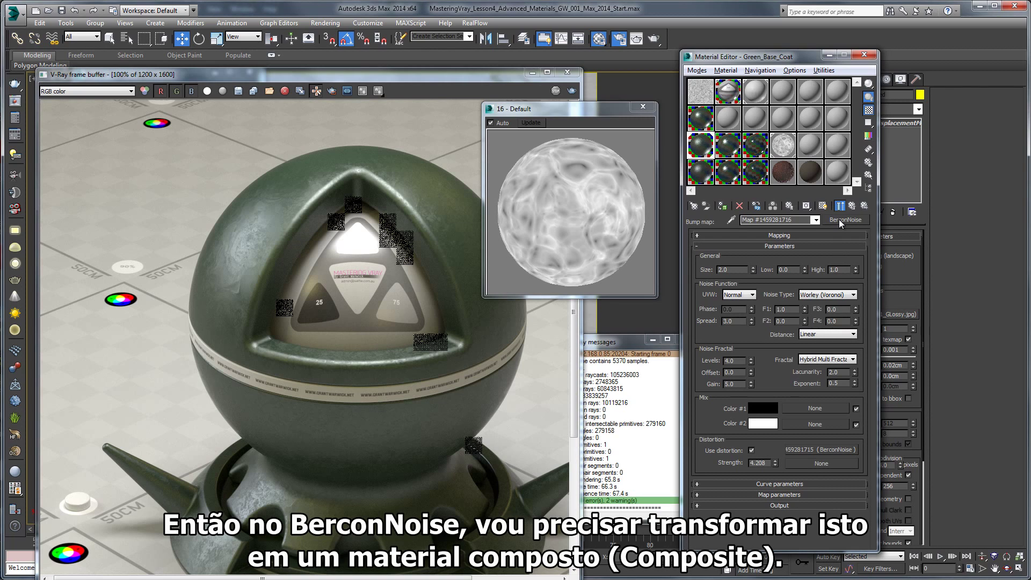
pyautogui.click(500, 123)
pyautogui.moveTo(483, 104); pyautogui.dragTo(576, 175)
pyautogui.click(665, 177)
pyautogui.click(702, 151)
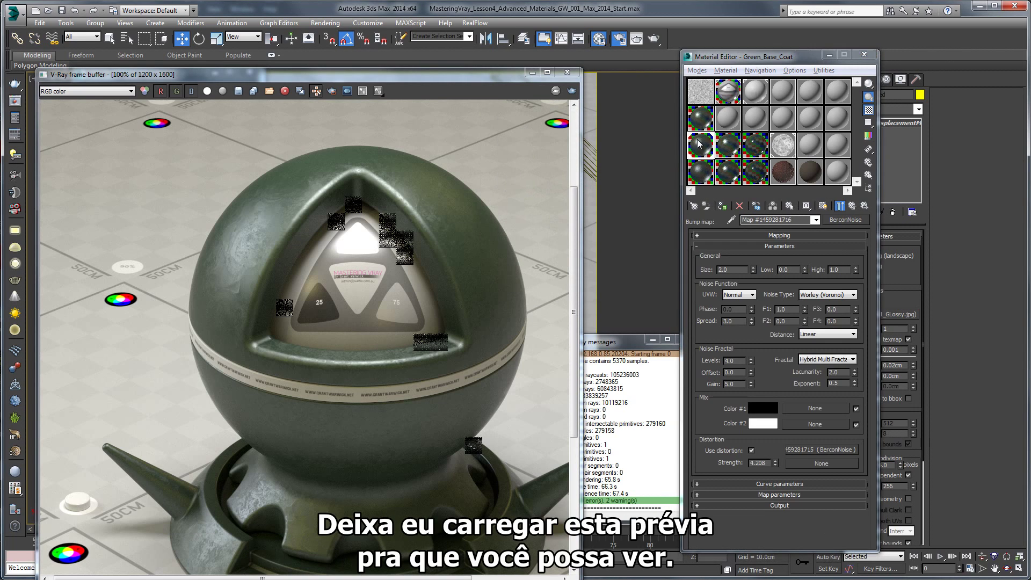
pyautogui.click(852, 211)
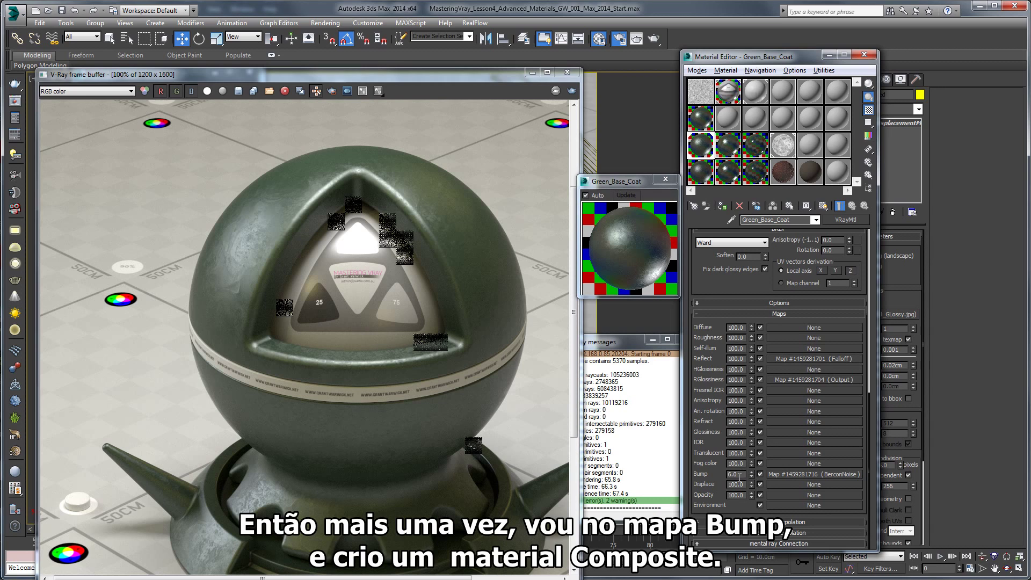
# - Convert the bump's BerconNoise into a Composite map, keeping the old map as a sub-map, and add a second layer
pyautogui.click(799, 474)
pyautogui.click(845, 220)
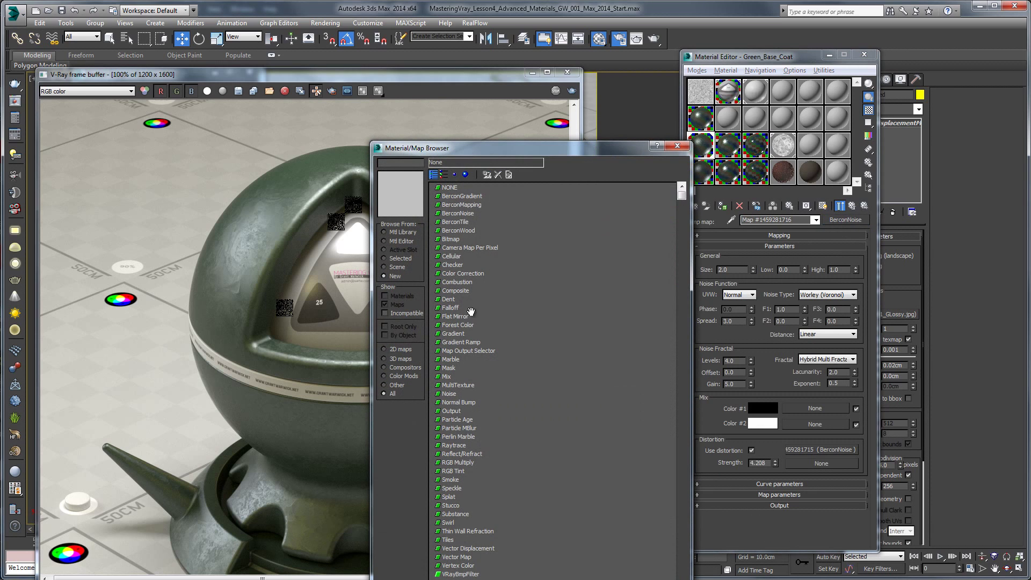
pyautogui.doubleClick(458, 291)
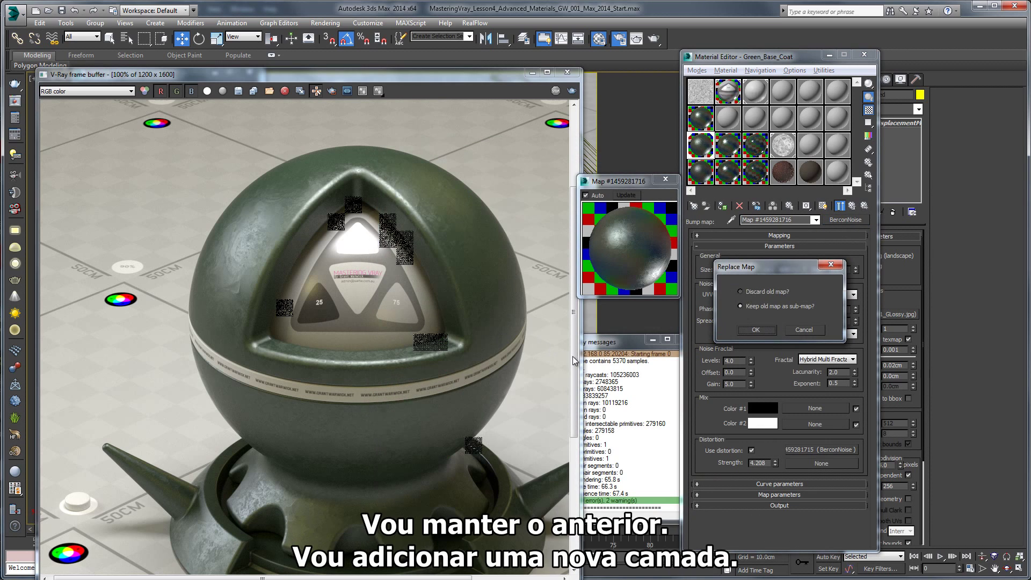
pyautogui.click(756, 332)
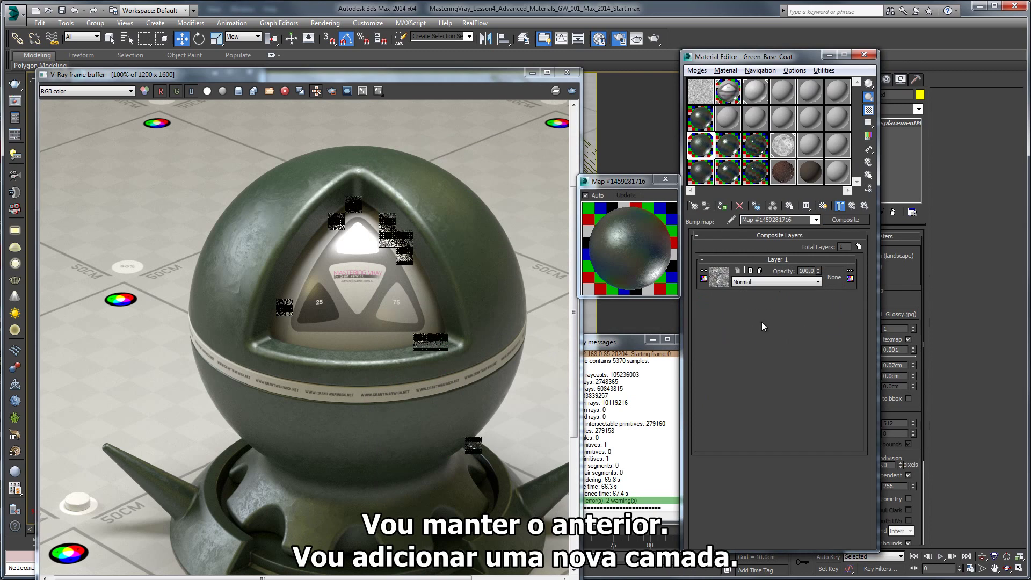
pyautogui.click(859, 246)
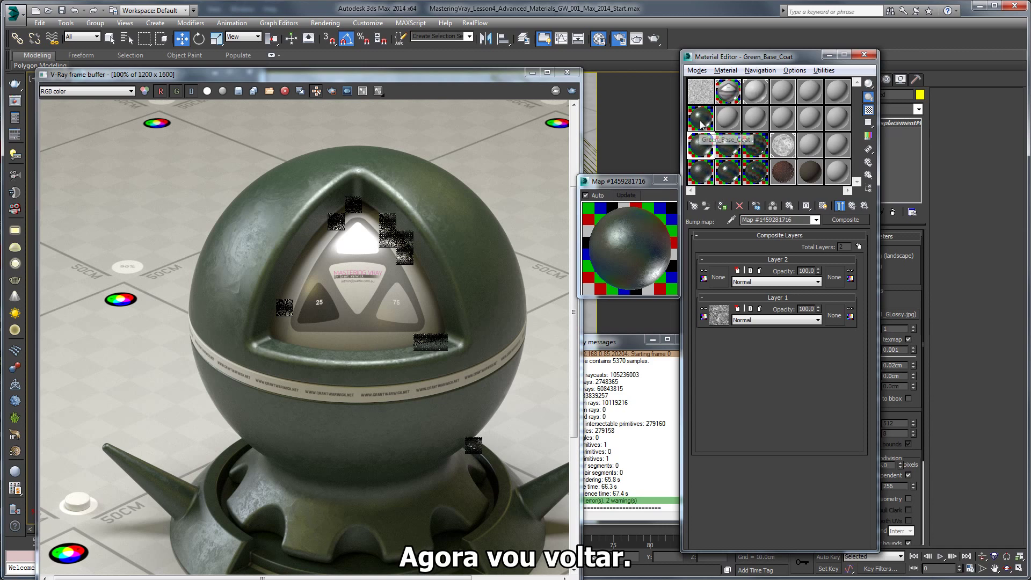
# - Copy the GW_Metal.jpg map from inside the reflection glossiness Output map and paste it as a copy into Layer 2 of the bump Composite
pyautogui.click(852, 206)
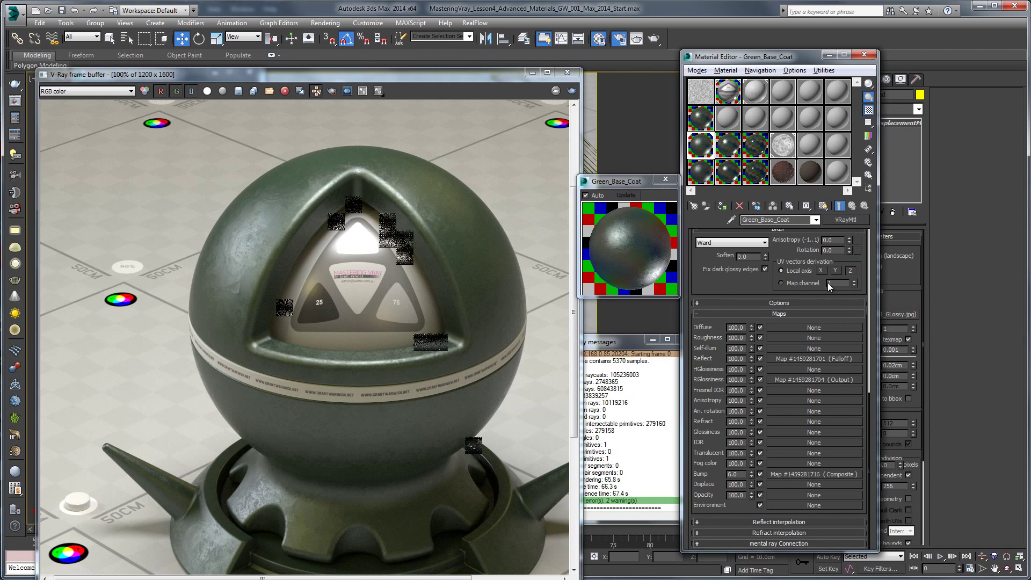
pyautogui.click(783, 380)
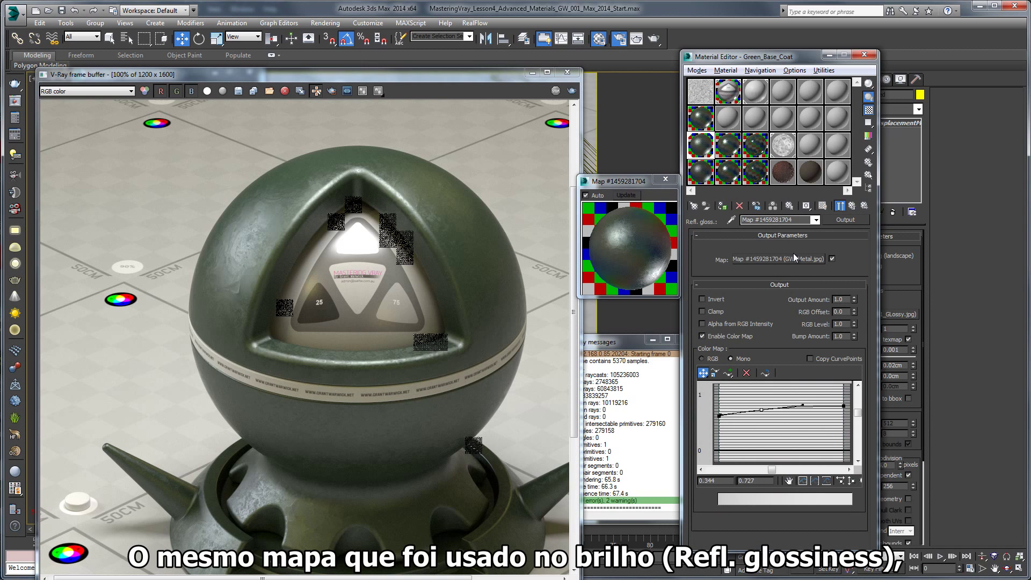
pyautogui.rightClick(790, 260)
pyautogui.click(816, 280)
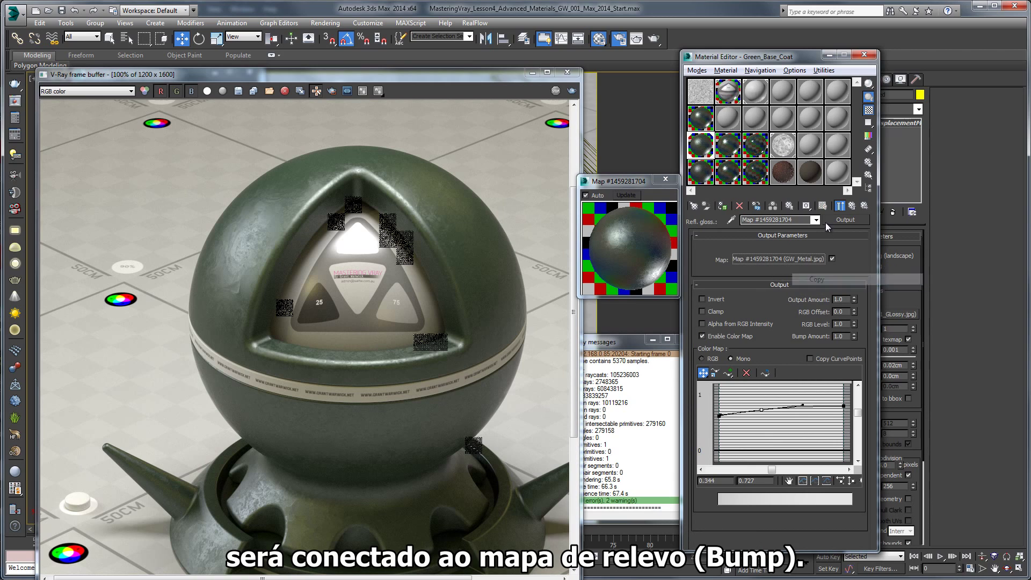
pyautogui.click(853, 205)
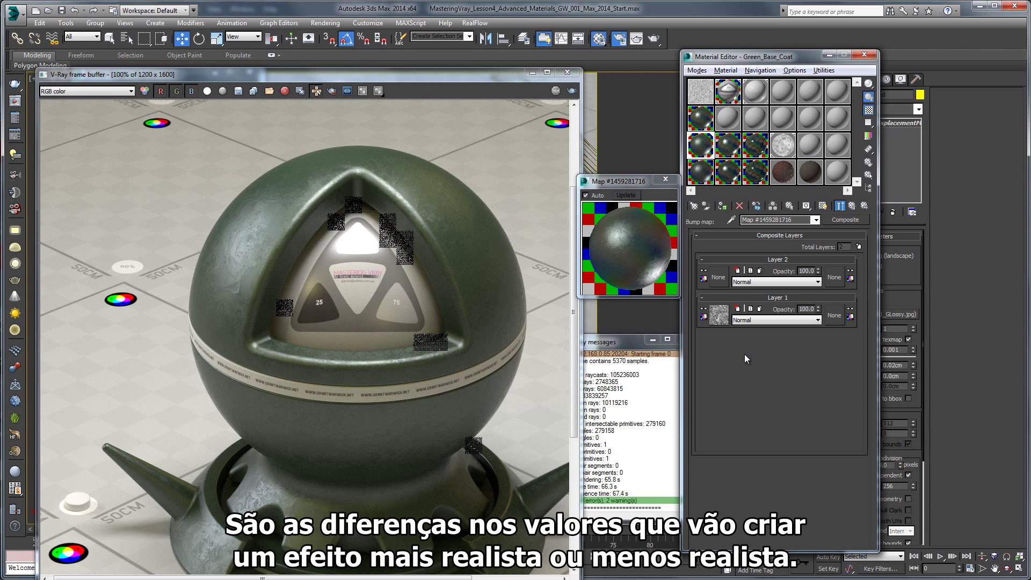
pyautogui.rightClick(721, 276)
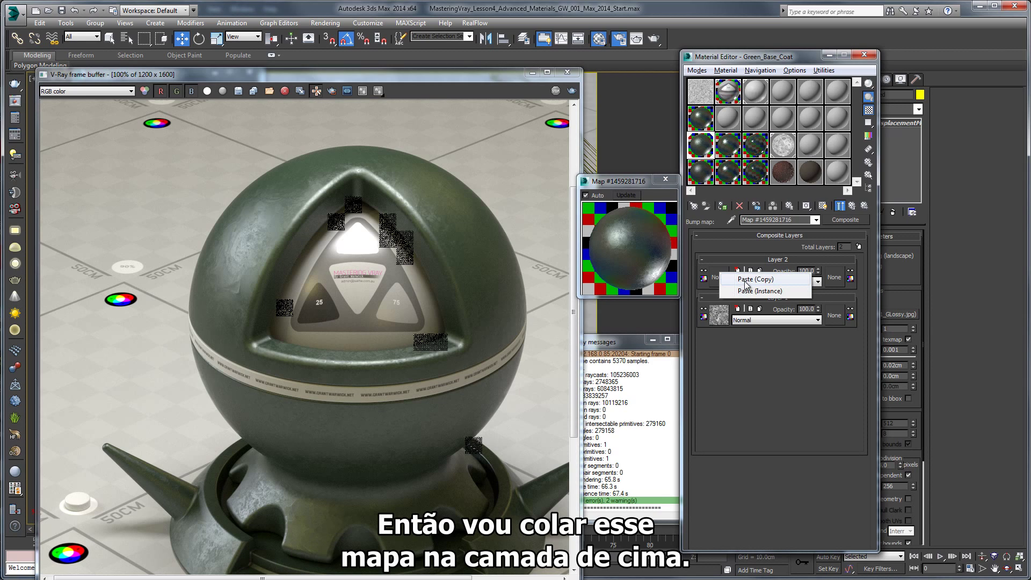
pyautogui.click(738, 280)
# - Set the blend mode of the Composite's Layer 2 to Multiply
pyautogui.click(767, 282)
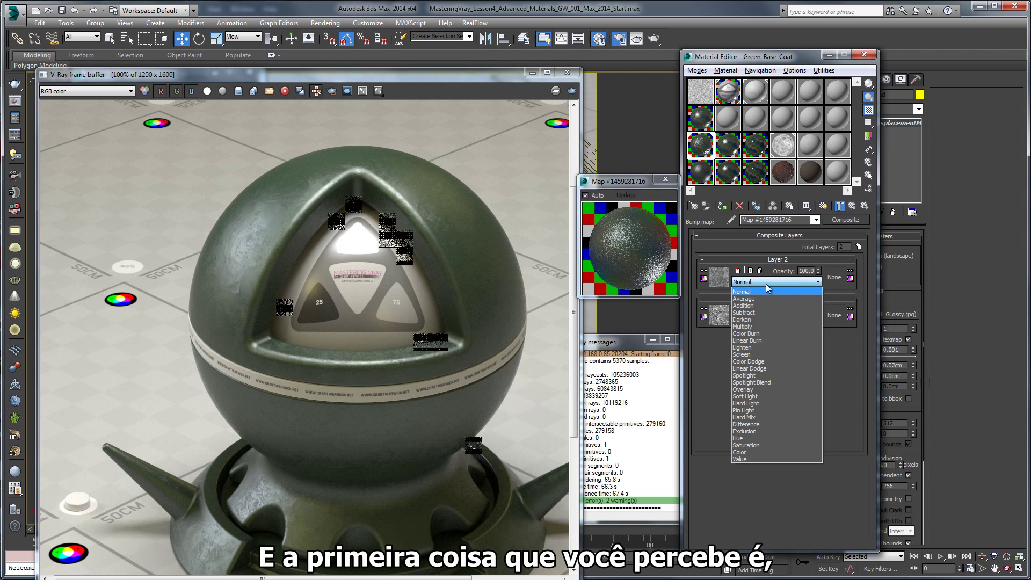
pyautogui.click(660, 249)
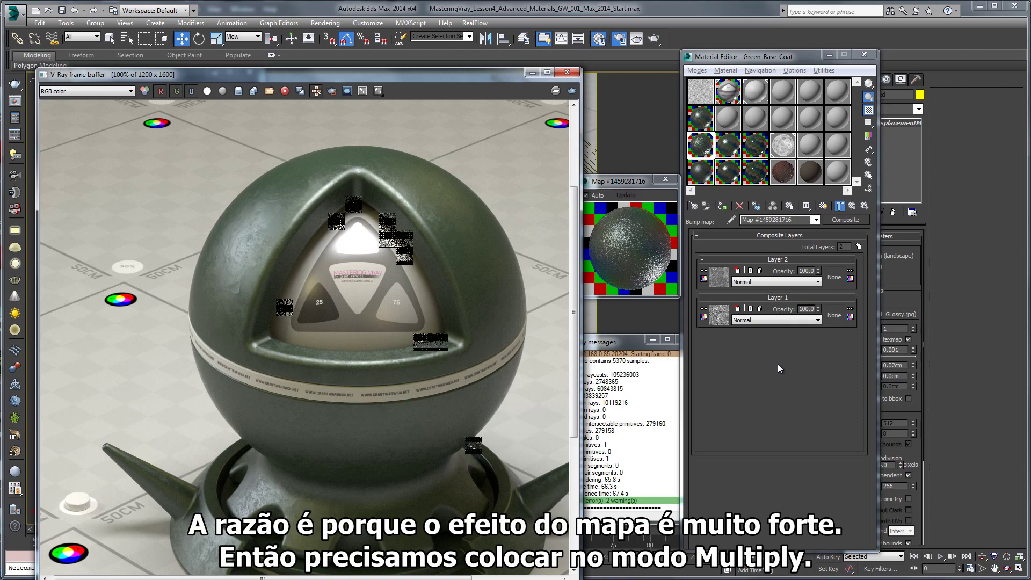
pyautogui.click(743, 282)
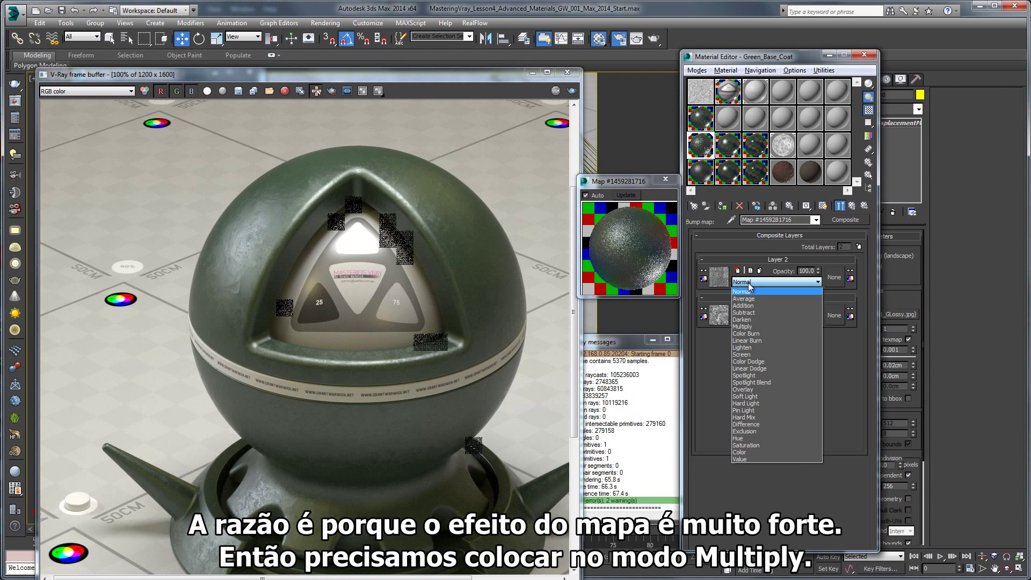
pyautogui.click(744, 330)
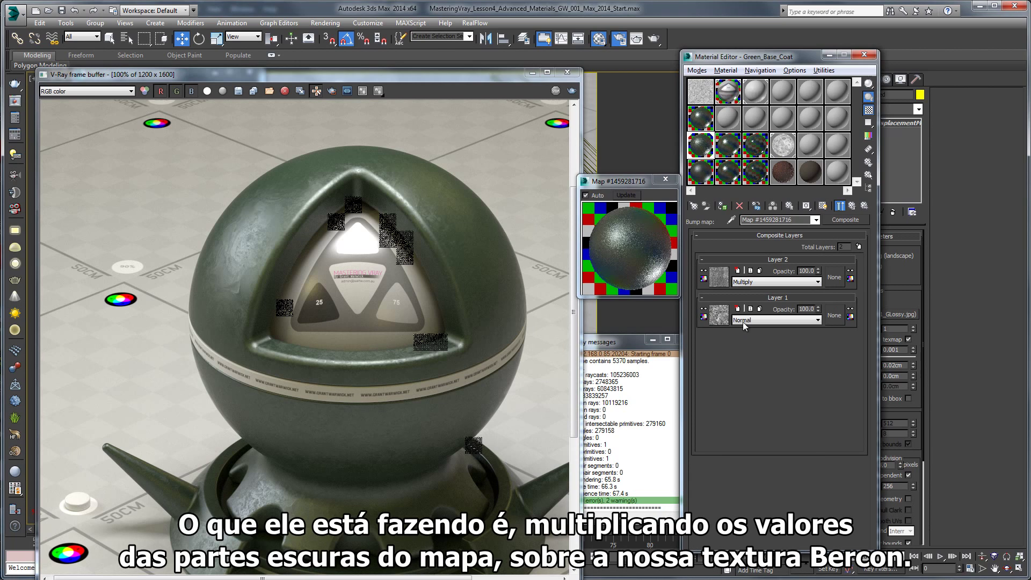
# - Preview the Composite map on its own and toggle Layer 2's visibility to compare the bump with and without the metal texture
pyautogui.click(840, 209)
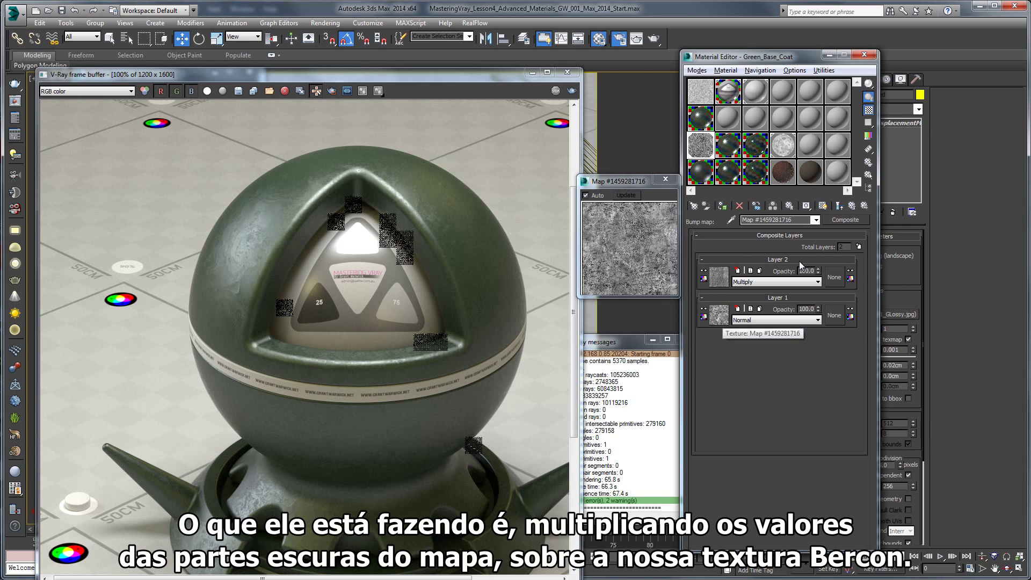
pyautogui.click(703, 271)
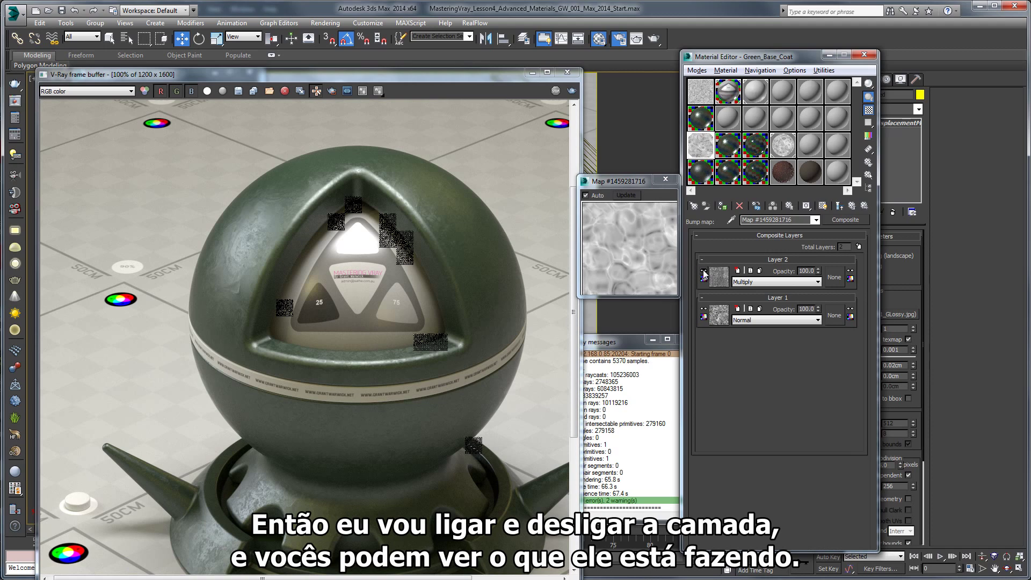
pyautogui.click(704, 271)
pyautogui.click(703, 271)
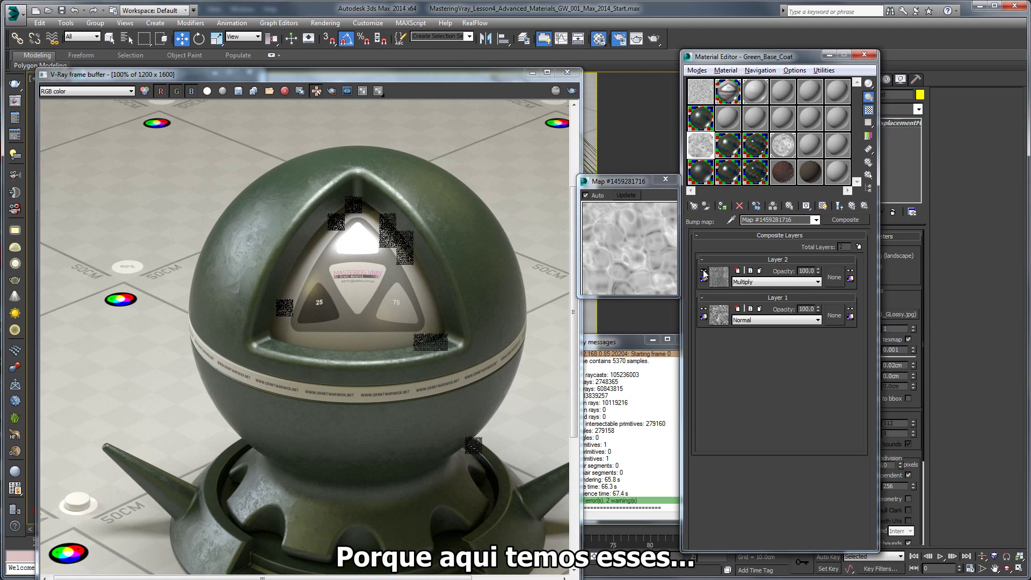
# - Zoom in on the sphere's highlight in the render and compare its low-frequency distortions with the finer surface detail
pyautogui.scroll(2, 233, 282)
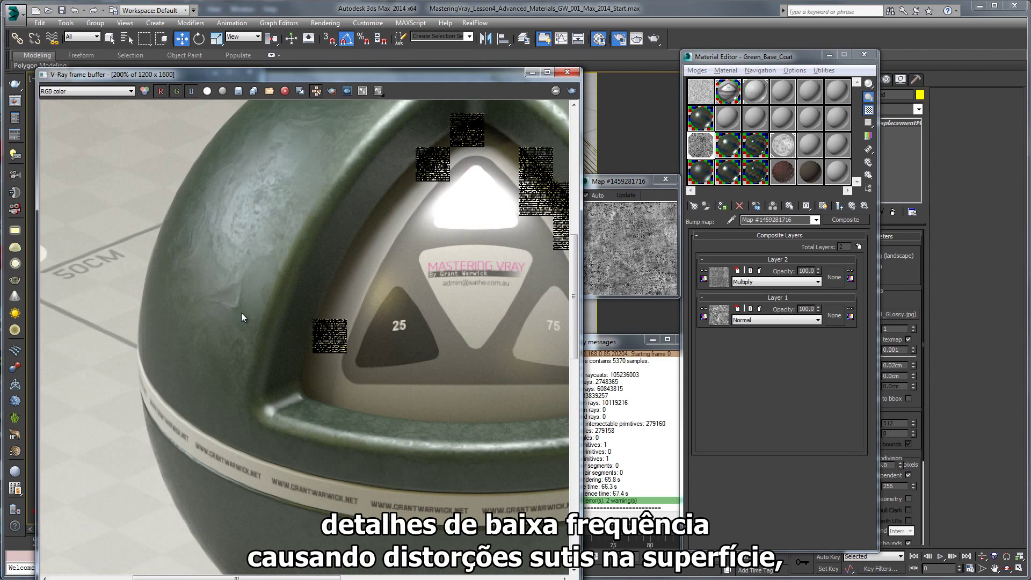
pyautogui.moveTo(194, 292); pyautogui.dragTo(214, 355, button='middle')
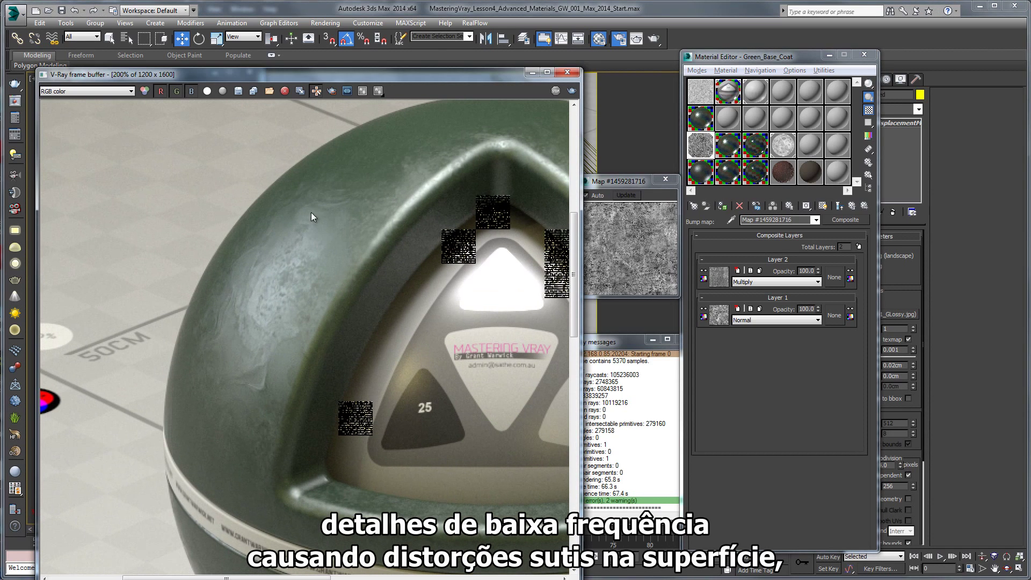
pyautogui.scroll(1, 337, 200)
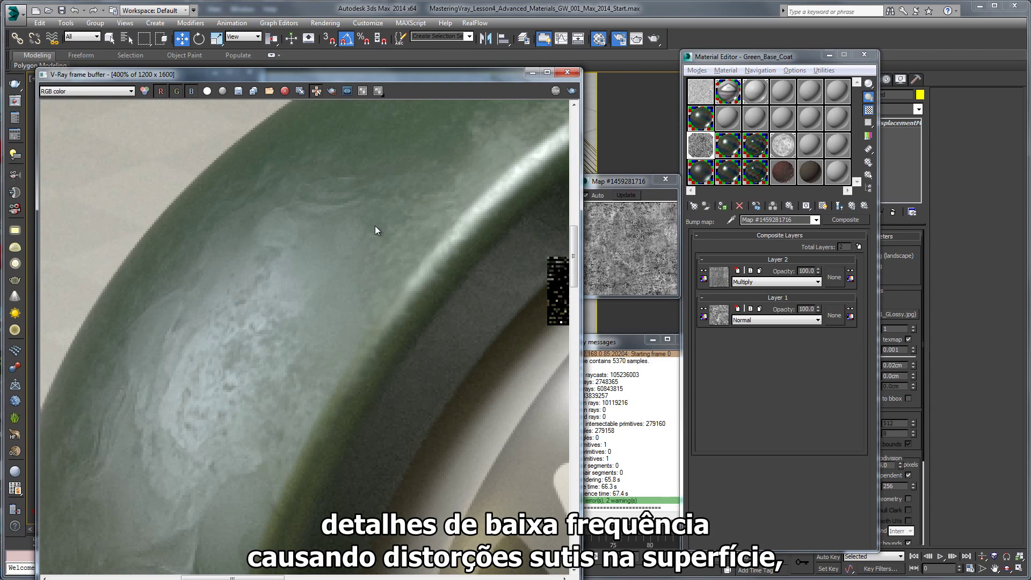
pyautogui.scroll(-1, 375, 225)
pyautogui.scroll(1, 308, 294)
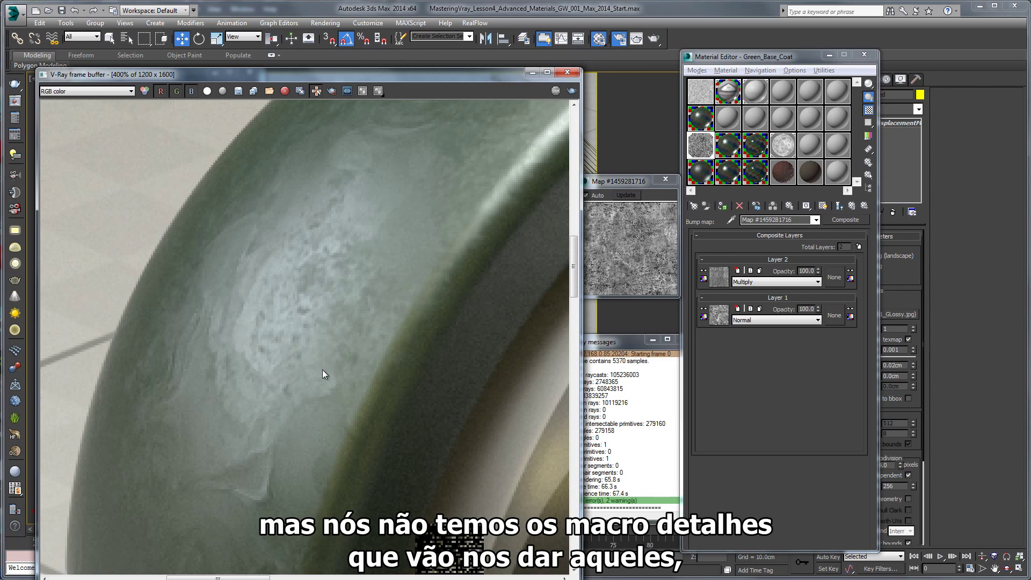
pyautogui.scroll(-1, 322, 375)
pyautogui.moveTo(319, 382); pyautogui.dragTo(266, 269, button='middle')
pyautogui.scroll(-1, 320, 305)
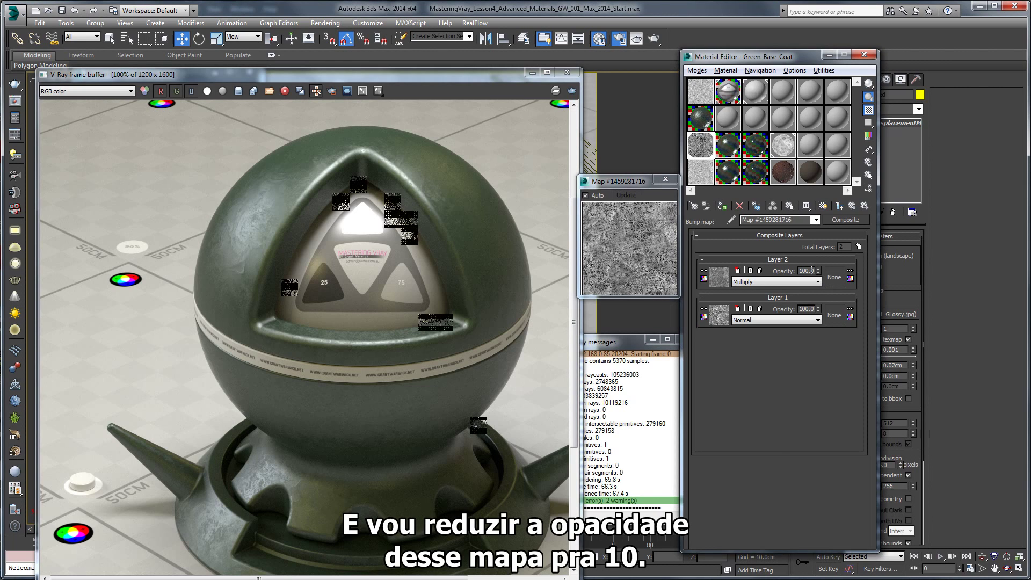
# - Lower the opacity of the bump Composite's Layer 2 to 12 and close the map preview
pyautogui.press('Return')
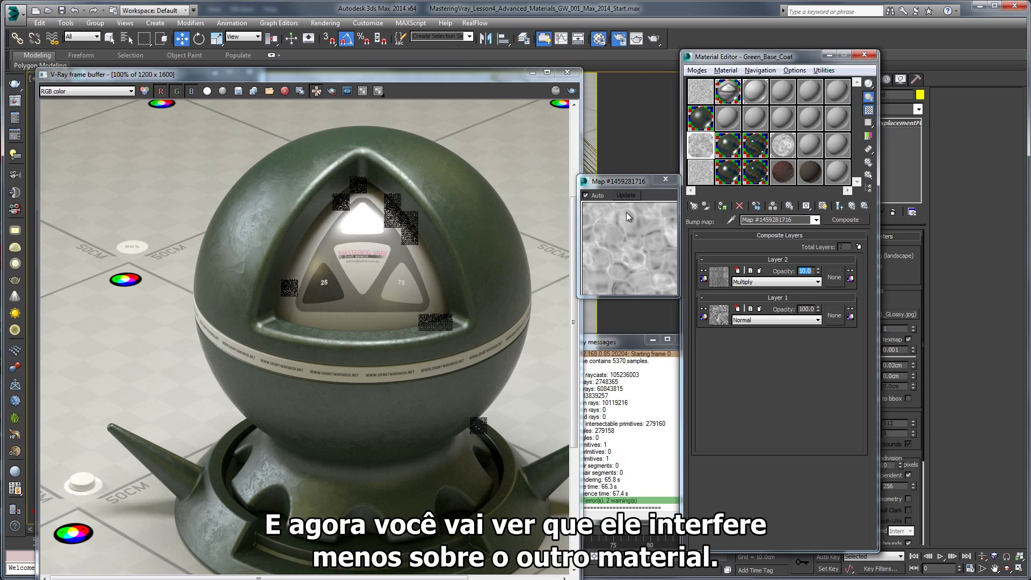
pyautogui.click(819, 268)
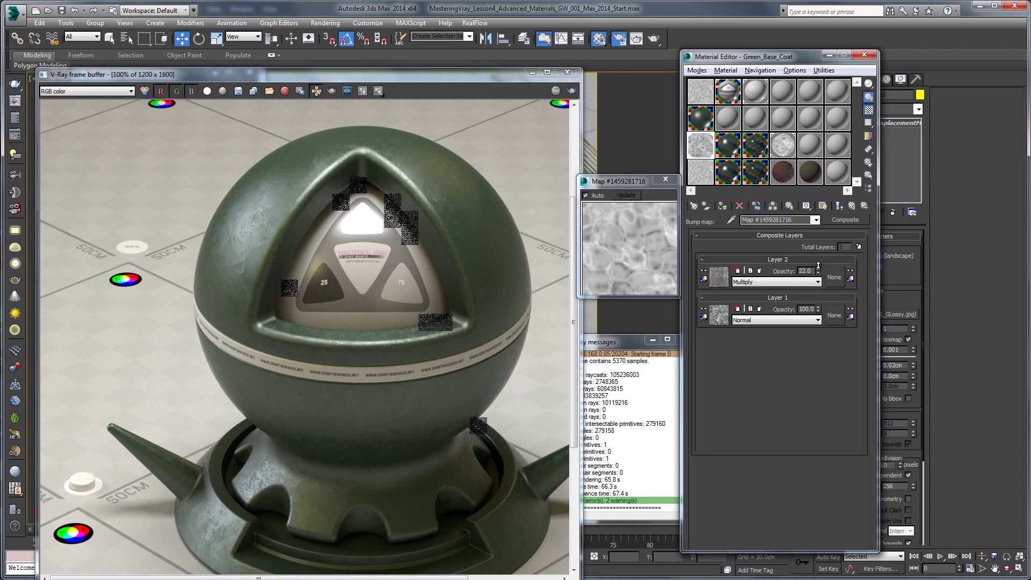
pyautogui.moveTo(819, 265); pyautogui.dragTo(818, 253)
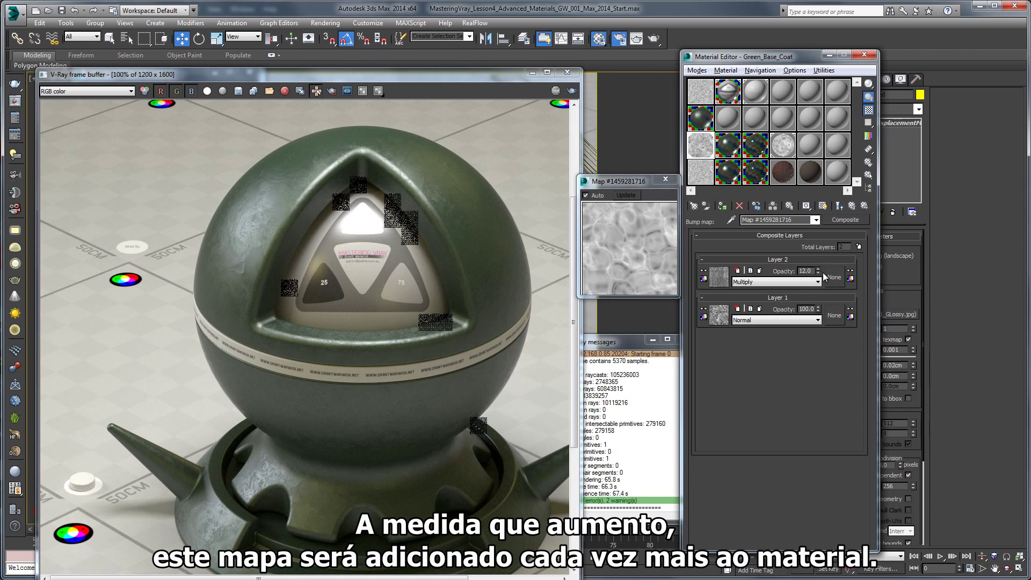
pyautogui.click(668, 198)
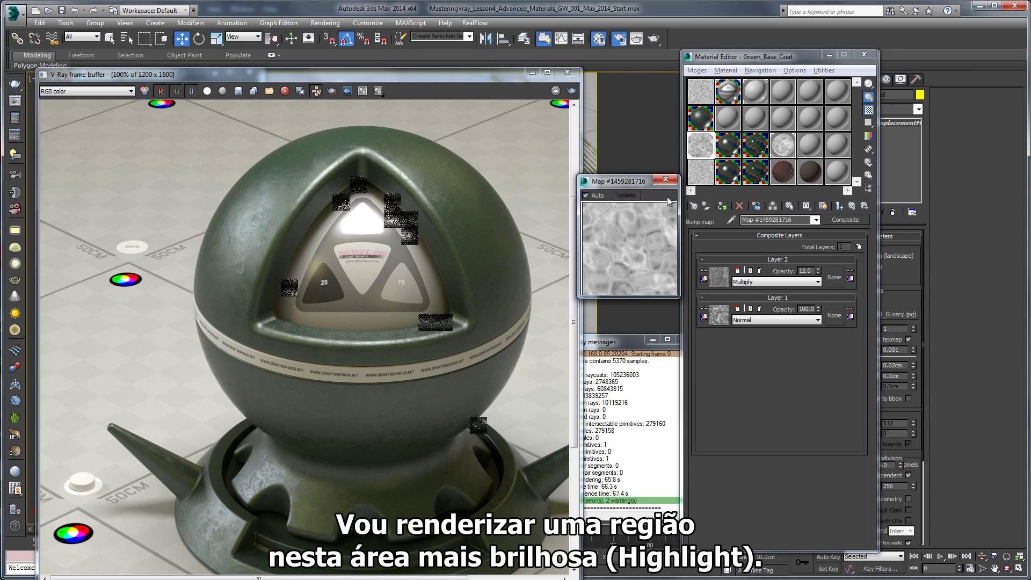
pyautogui.click(665, 179)
# - Define a render region around the highlight on the sphere and start rendering it
pyautogui.click(332, 91)
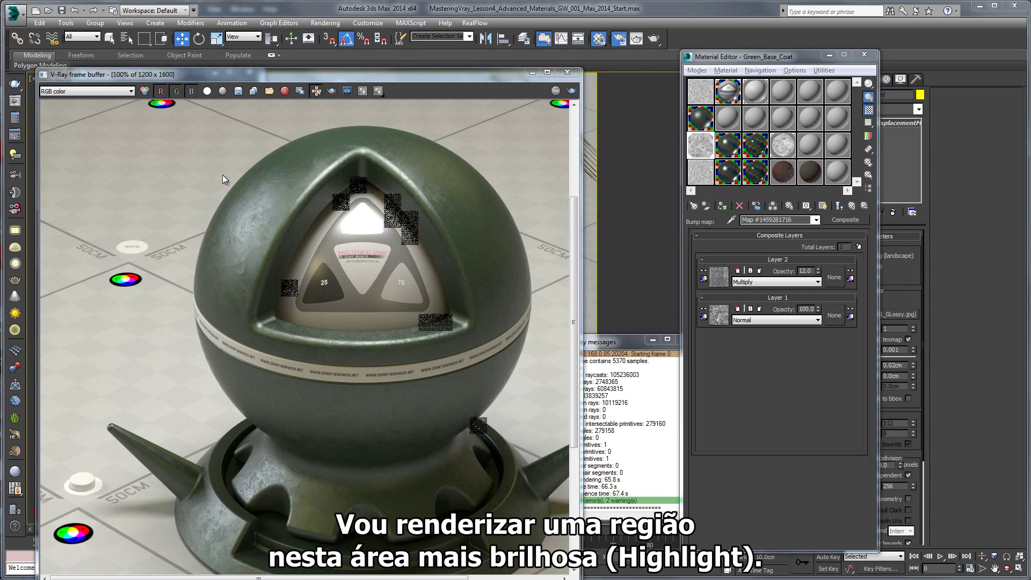
pyautogui.moveTo(181, 133); pyautogui.dragTo(377, 381)
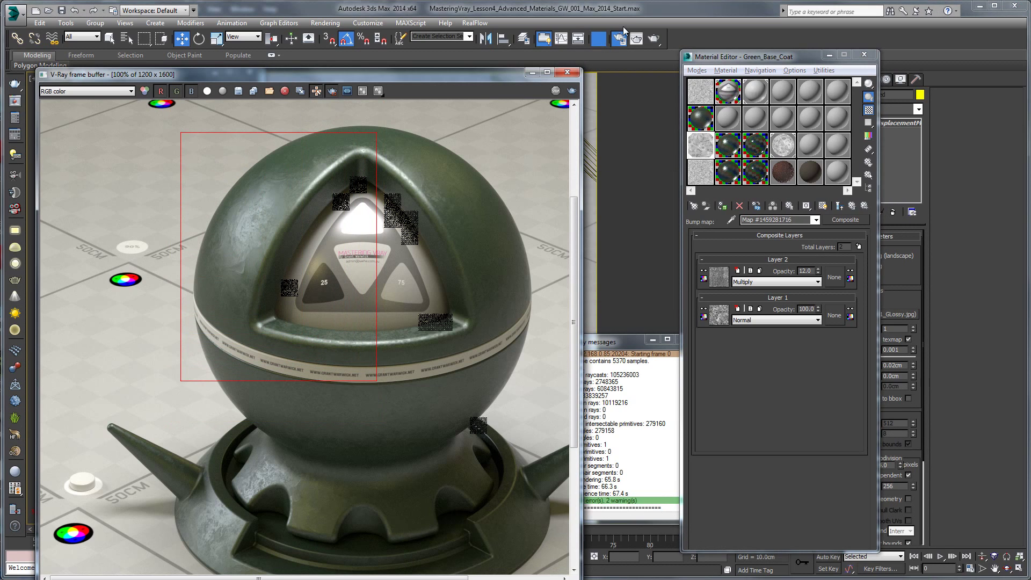
pyautogui.click(652, 39)
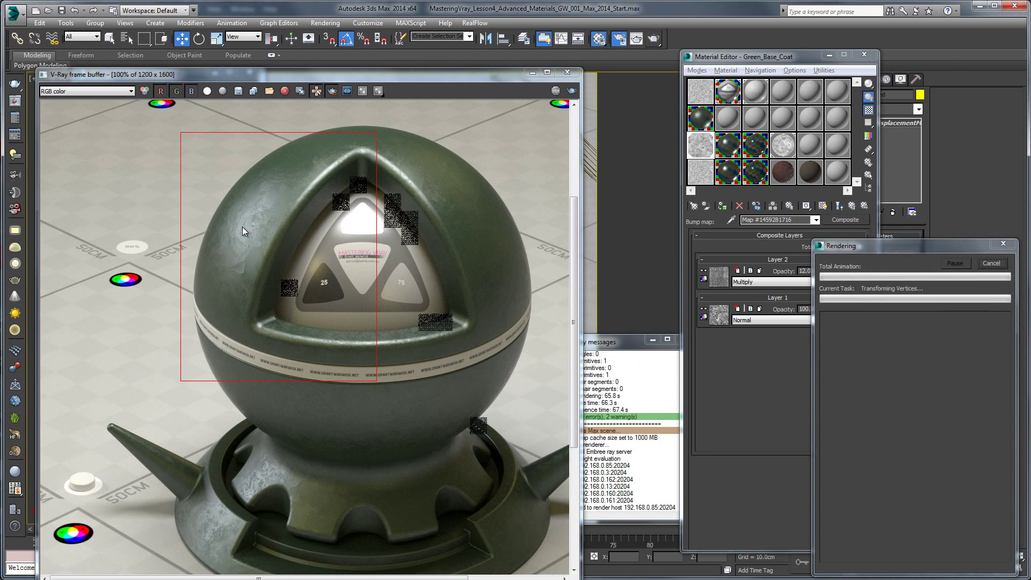
# - Examine the bump detail in the sphere's blurry highlight at close range as the region renders, and cancel the render
pyautogui.scroll(1, 243, 226)
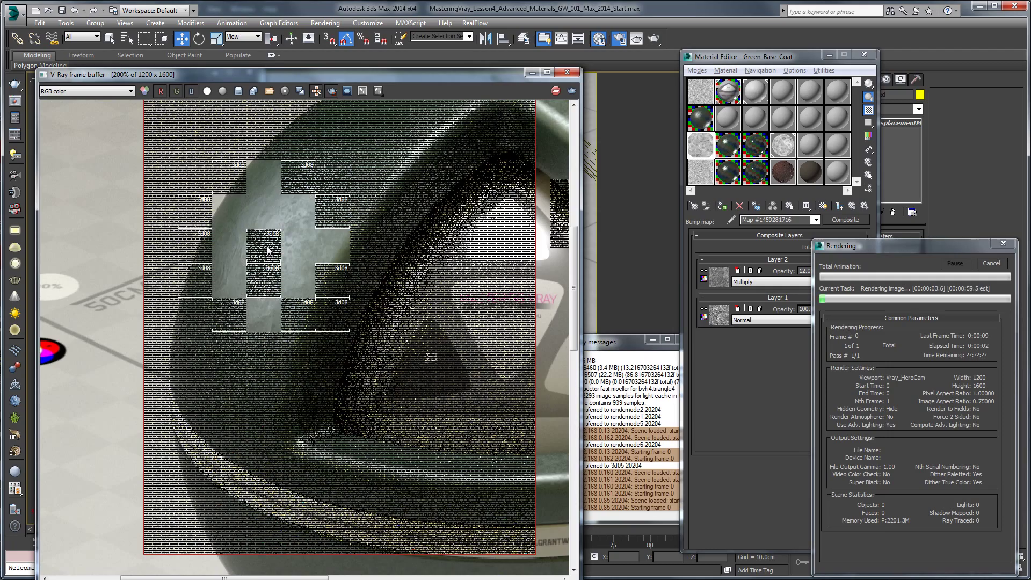
pyautogui.scroll(1, 266, 246)
pyautogui.moveTo(286, 249); pyautogui.dragTo(352, 269, button='middle')
pyautogui.scroll(-1, 352, 268)
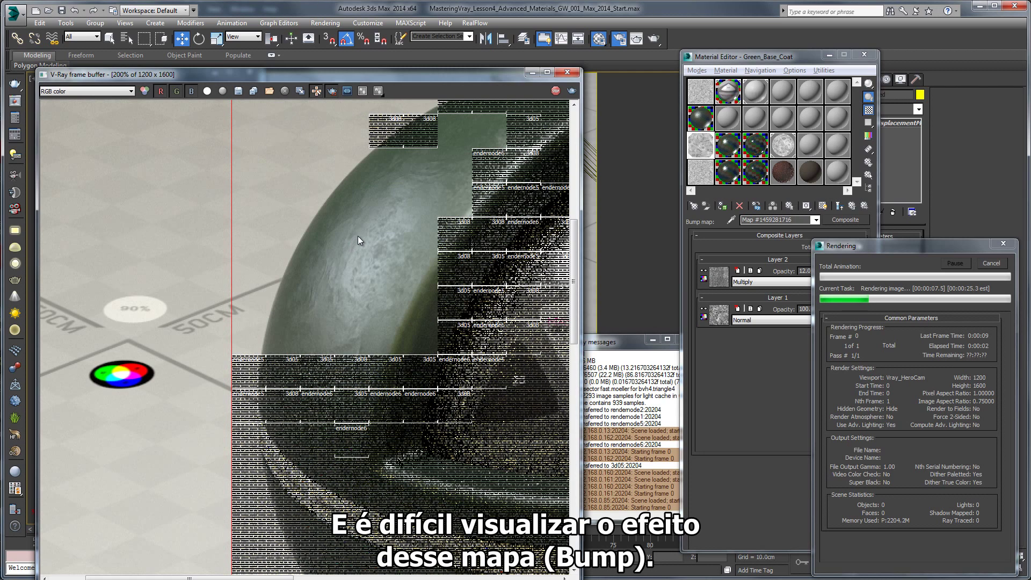
pyautogui.moveTo(388, 234); pyautogui.dragTo(382, 252, button='middle')
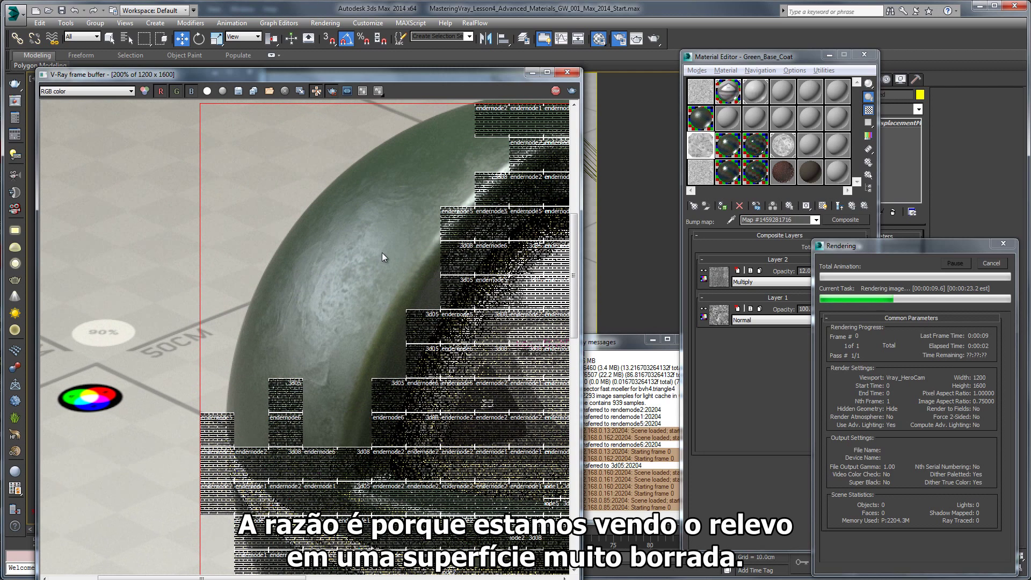
pyautogui.scroll(-1, 379, 248)
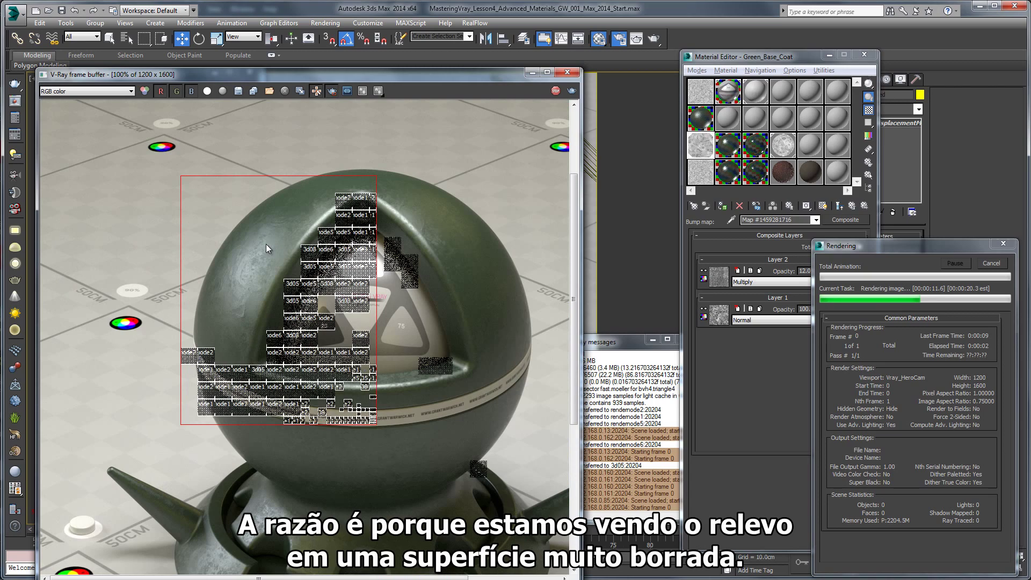
pyautogui.moveTo(266, 245); pyautogui.dragTo(397, 233, button='middle')
pyautogui.scroll(1, 266, 250)
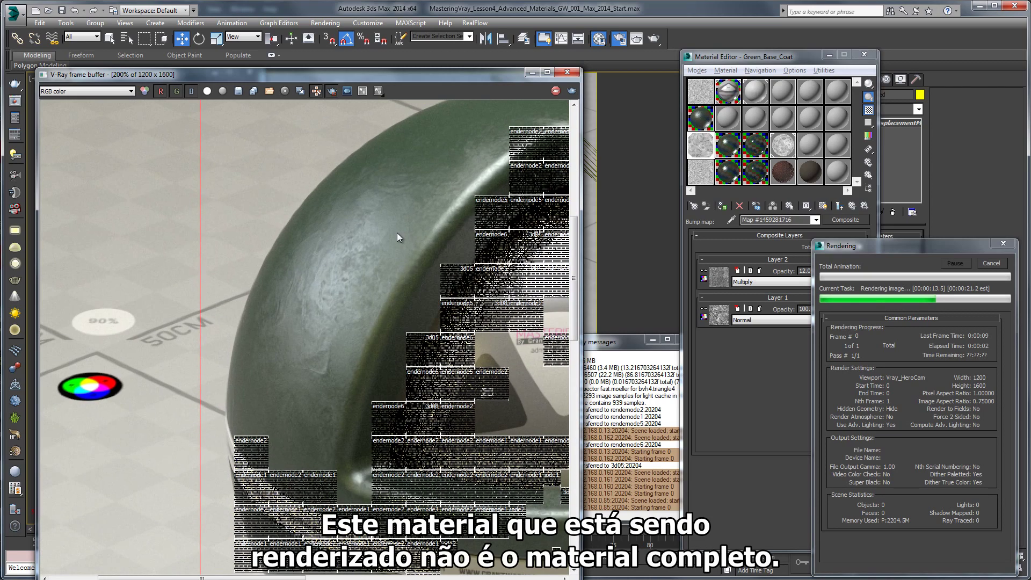
pyautogui.scroll(-1, 403, 227)
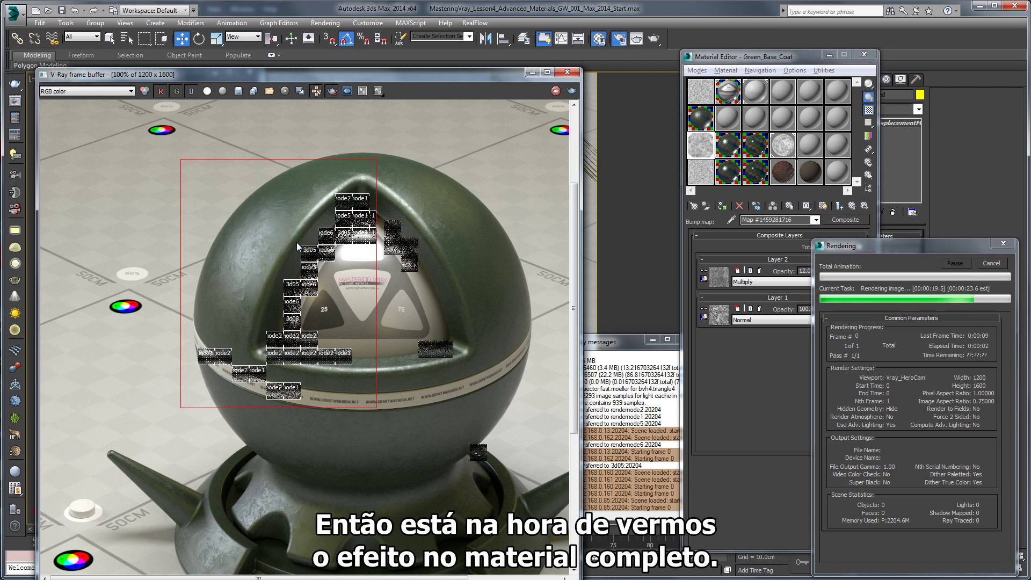
pyautogui.click(999, 265)
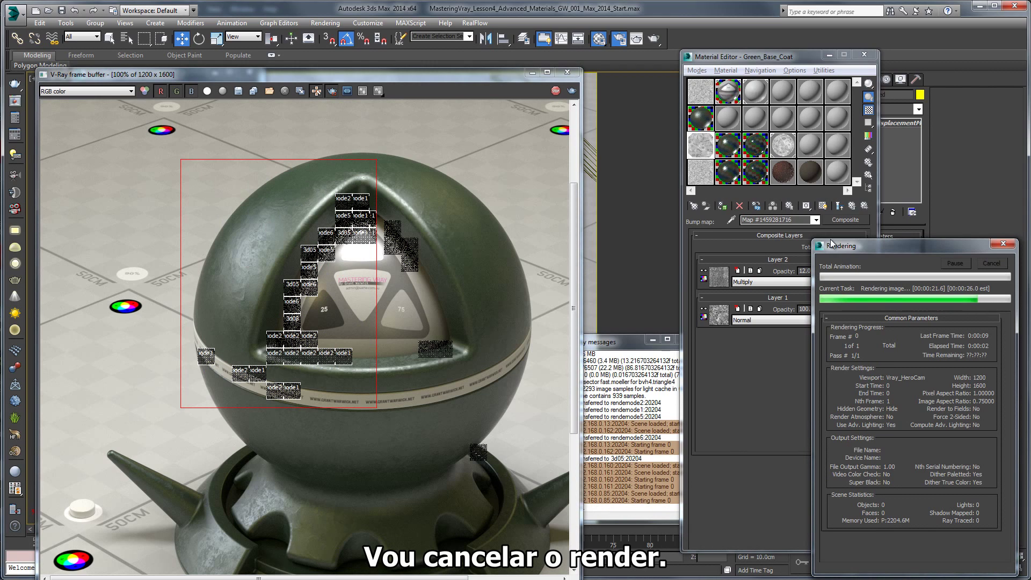
# - Copy the Composite bump map of the Green_Base_Coat base material
pyautogui.rightClick(850, 219)
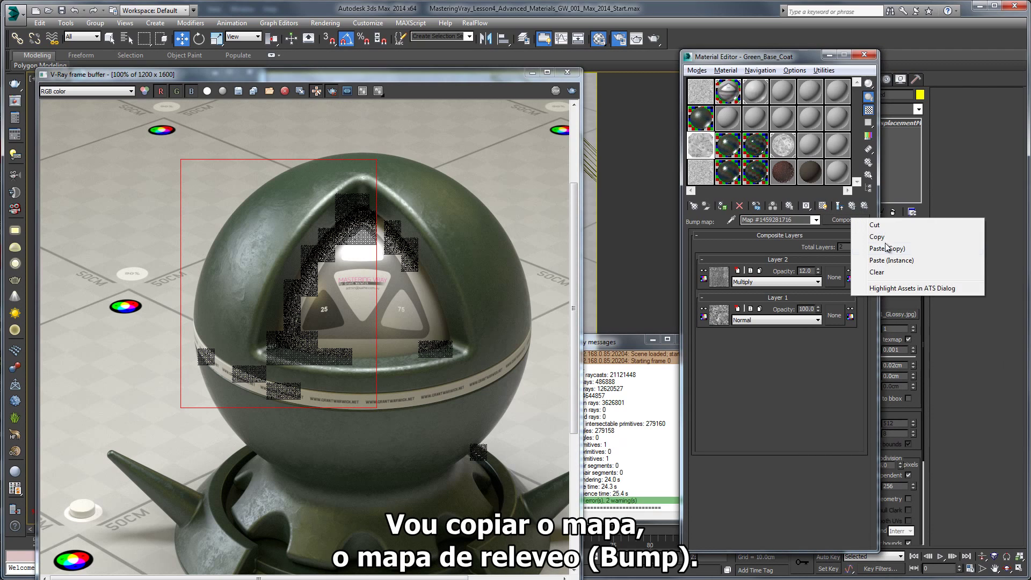
pyautogui.click(877, 237)
pyautogui.click(851, 206)
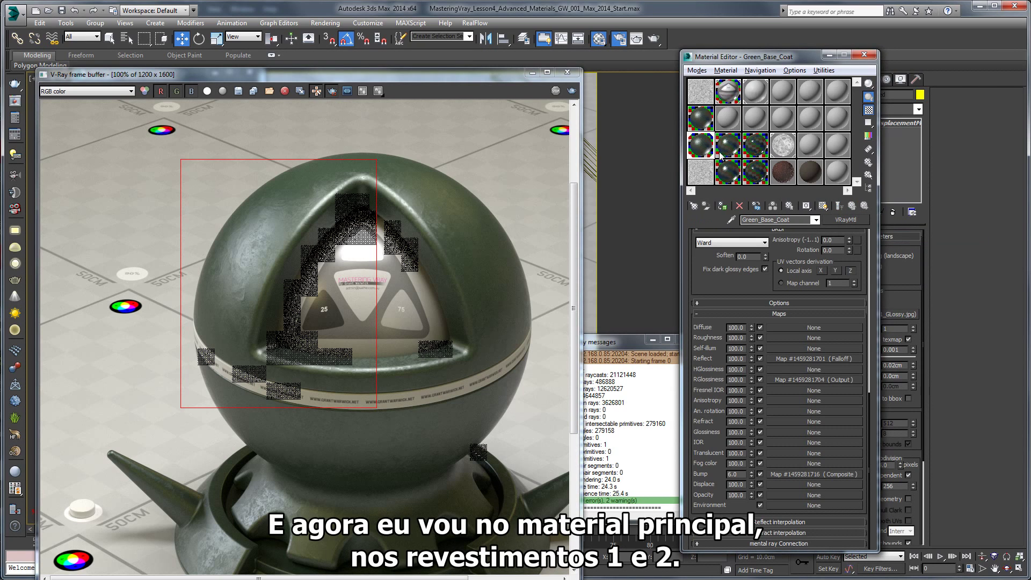
# - Paste the copied Composite map as an instance into Green_Coat1's bump and set the bump amount to 6
pyautogui.click(852, 206)
pyautogui.click(734, 310)
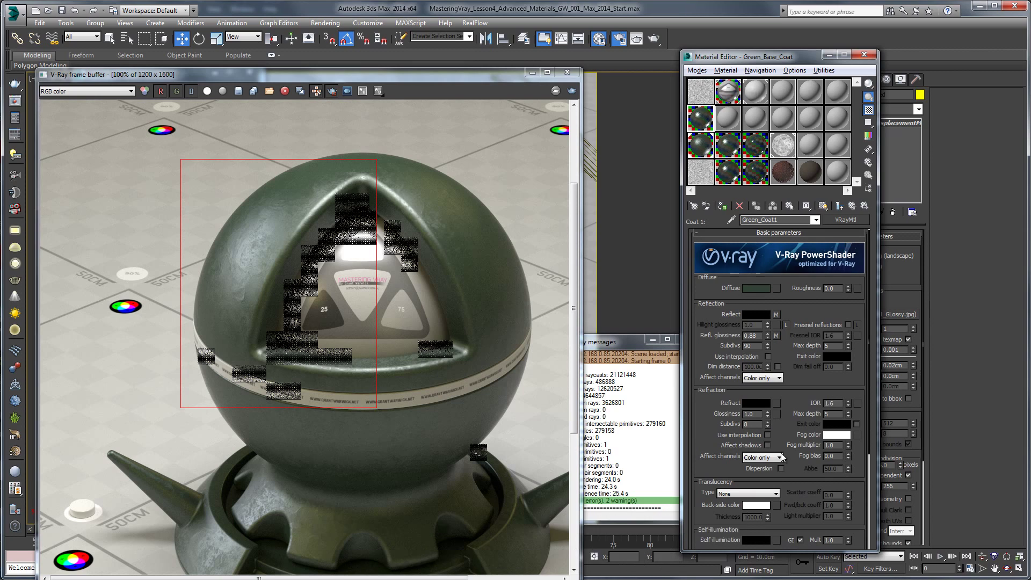
pyautogui.moveTo(783, 444); pyautogui.dragTo(761, 101)
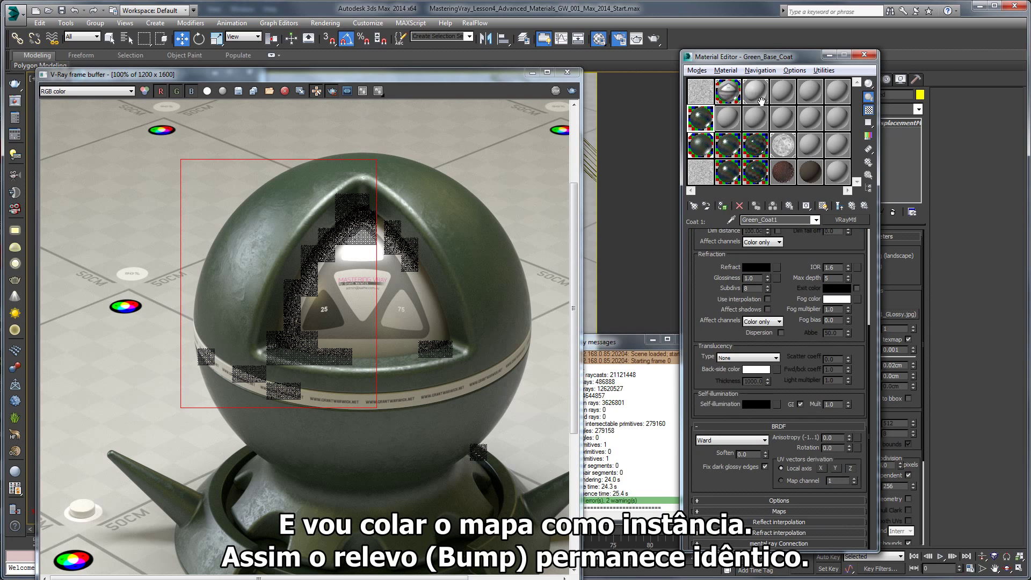
pyautogui.click(777, 511)
pyautogui.rightClick(784, 509)
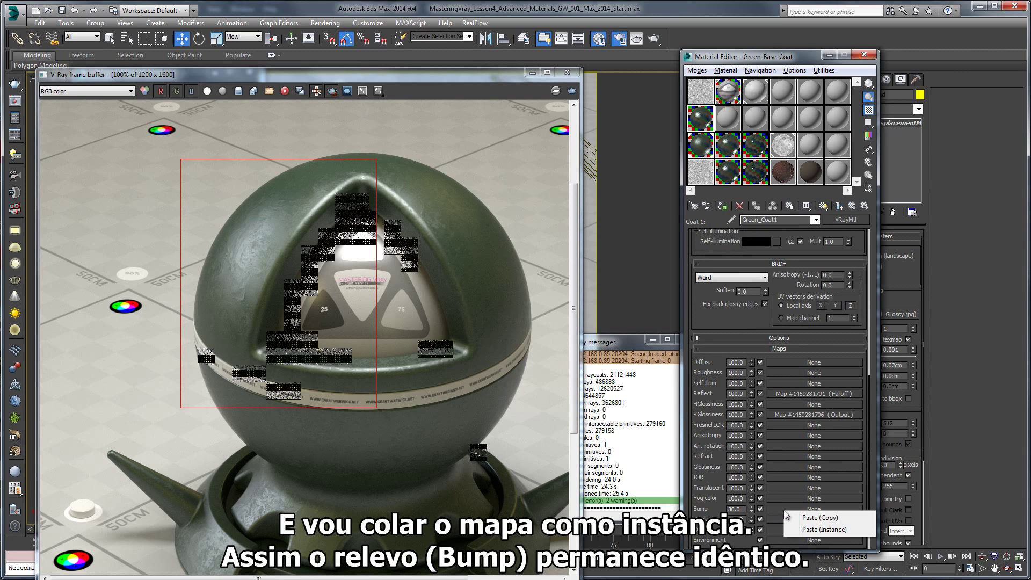
pyautogui.click(814, 529)
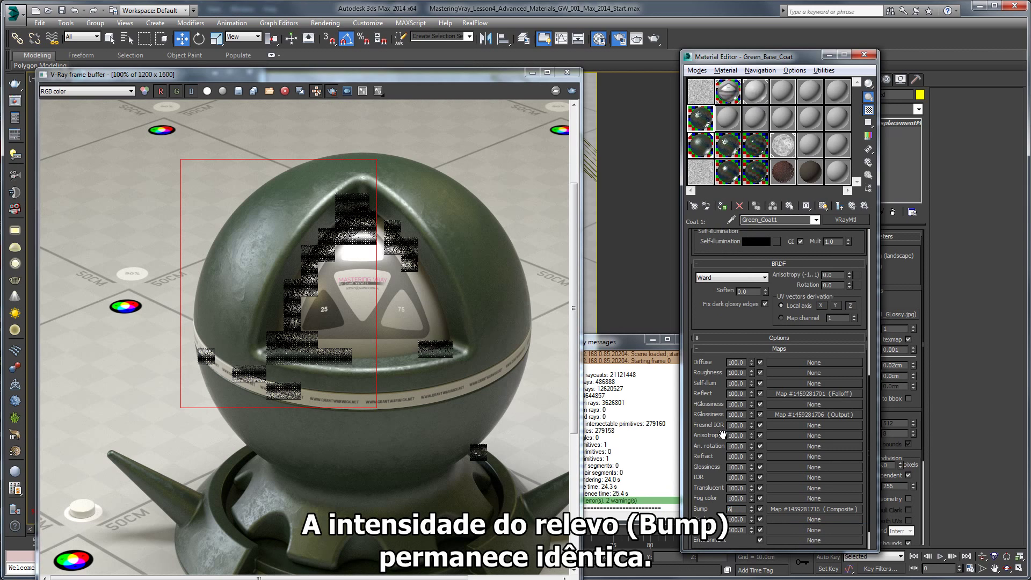
pyautogui.write('6')
pyautogui.press('Return')
# - Paste the same Composite map as an instance into Green_Coat2's bump and set the bump amount to 6
pyautogui.click(853, 206)
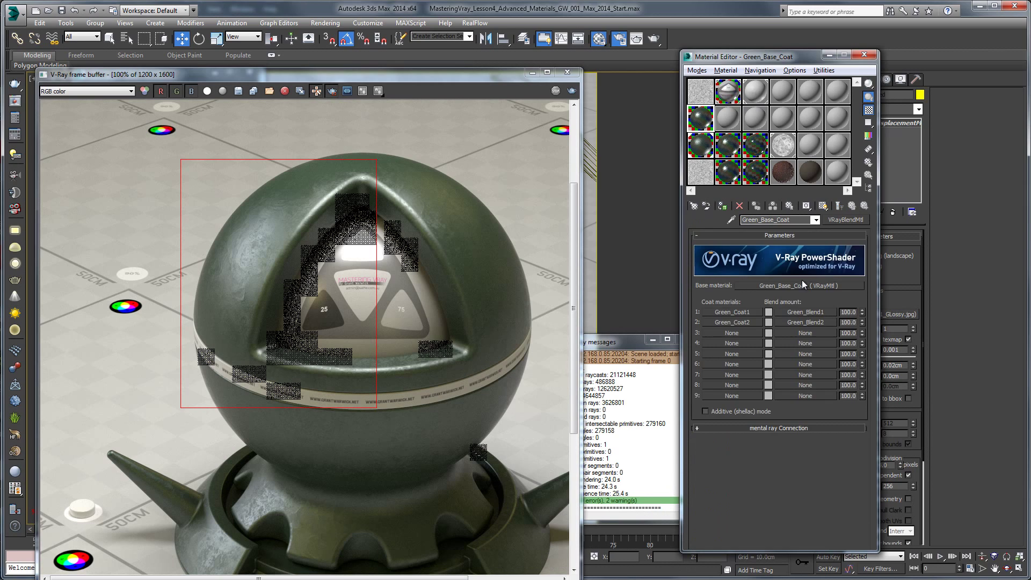
pyautogui.click(749, 324)
pyautogui.rightClick(785, 514)
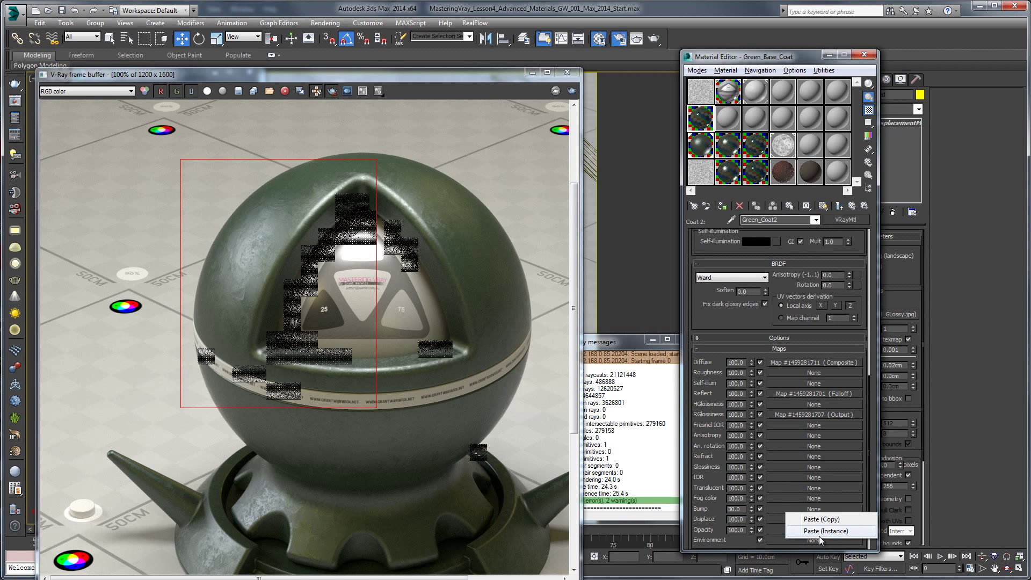
pyautogui.click(806, 529)
pyautogui.write('6')
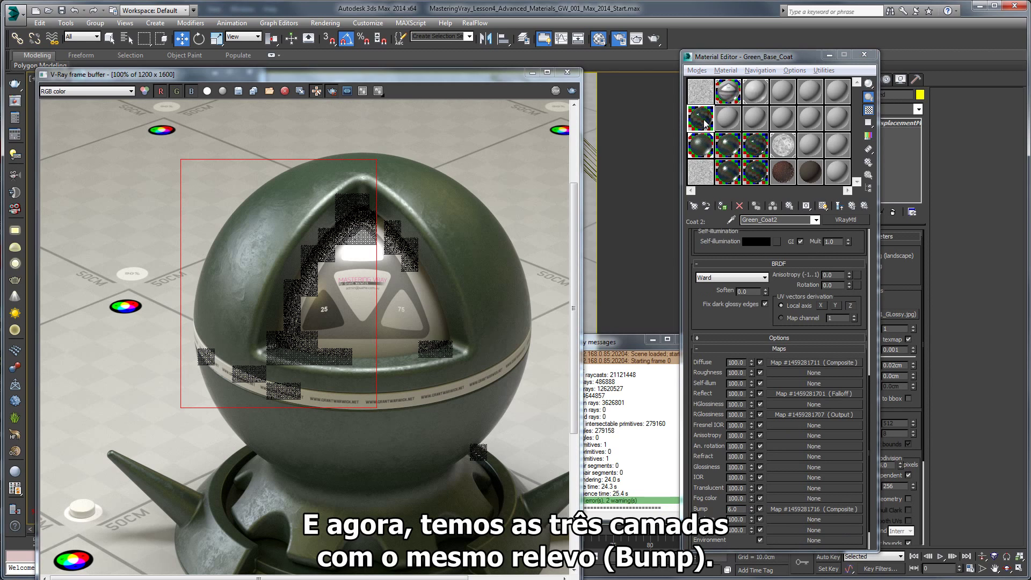
# - Preview Green_Coat2 and toggle its bump map off and on to compare the surface with and without it
pyautogui.doubleClick(755, 165)
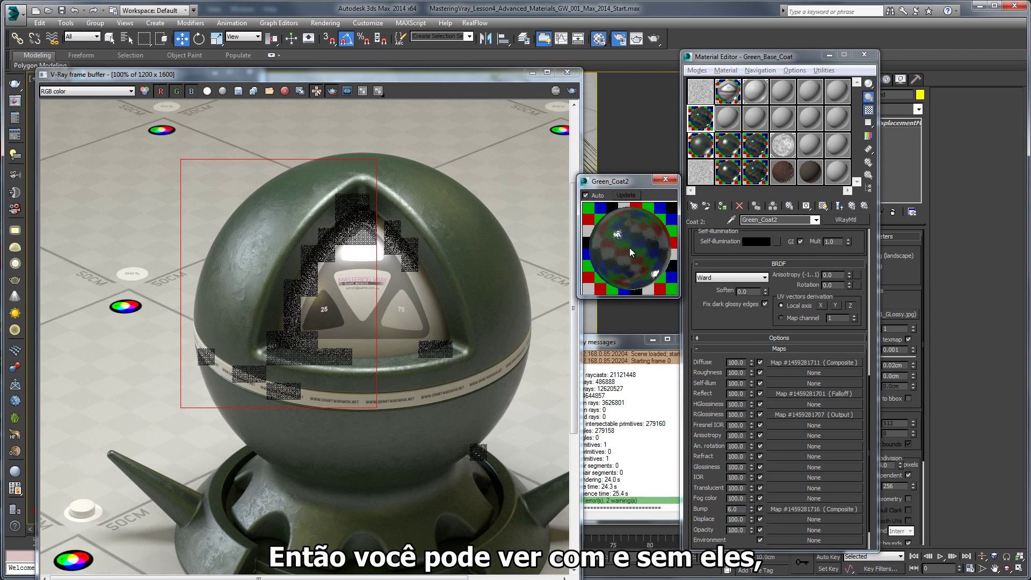
pyautogui.click(760, 509)
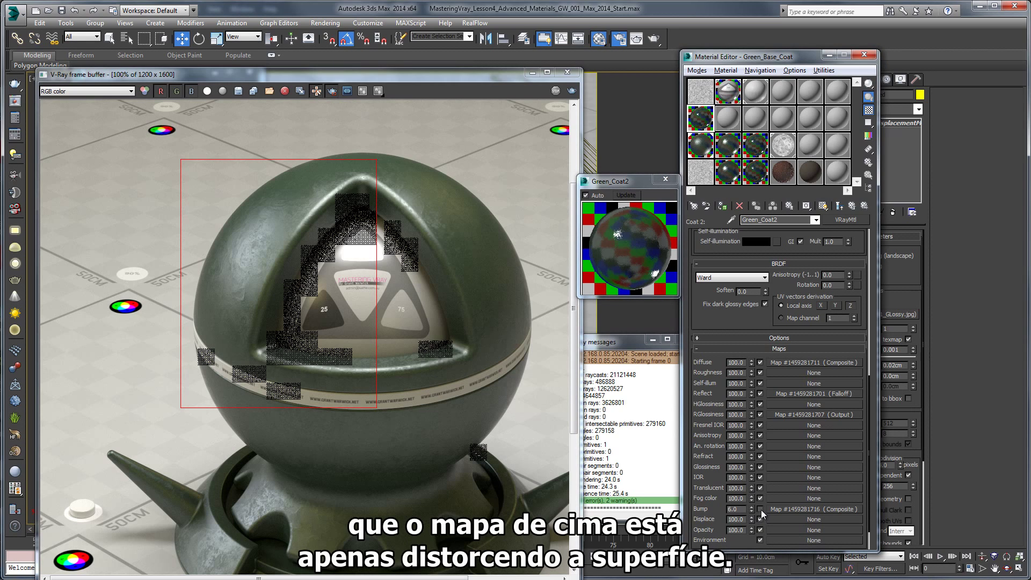
pyautogui.click(760, 509)
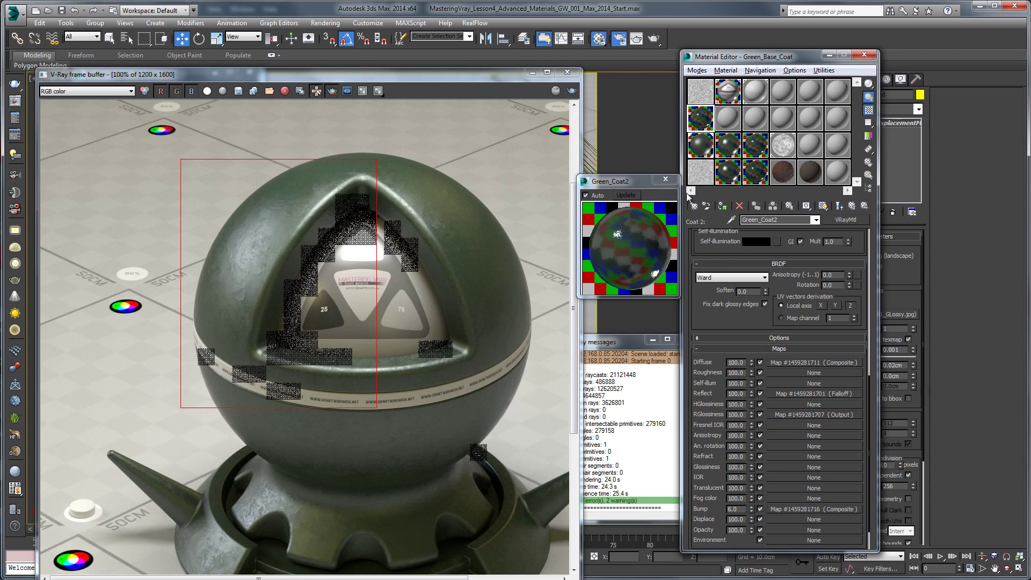
# - Assign the complete Green_Base_Coat blend material to the selected sphere model, choosing to rename the material rather than replace the existing one
pyautogui.click(853, 205)
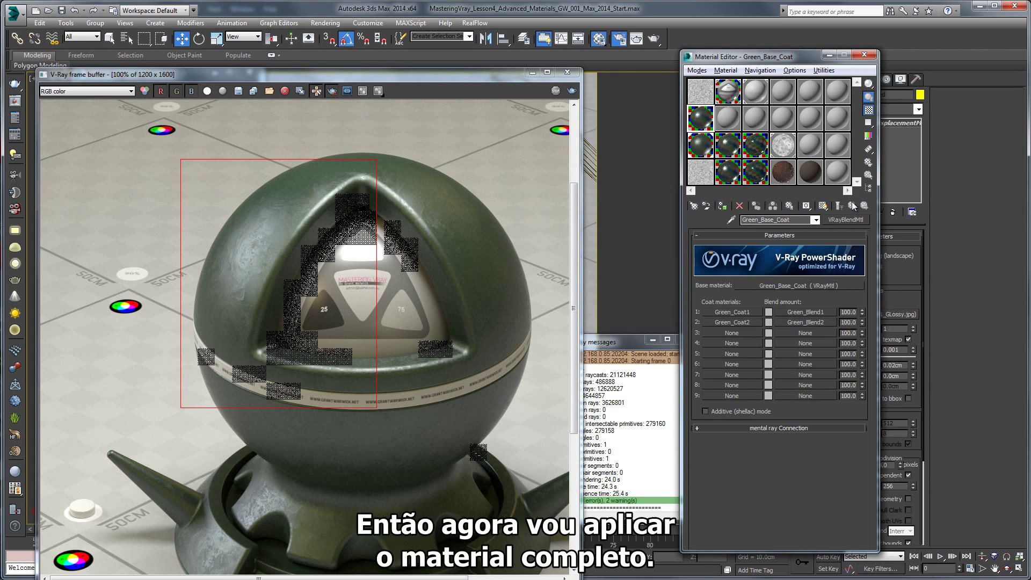
pyautogui.moveTo(479, 81); pyautogui.dragTo(238, 270)
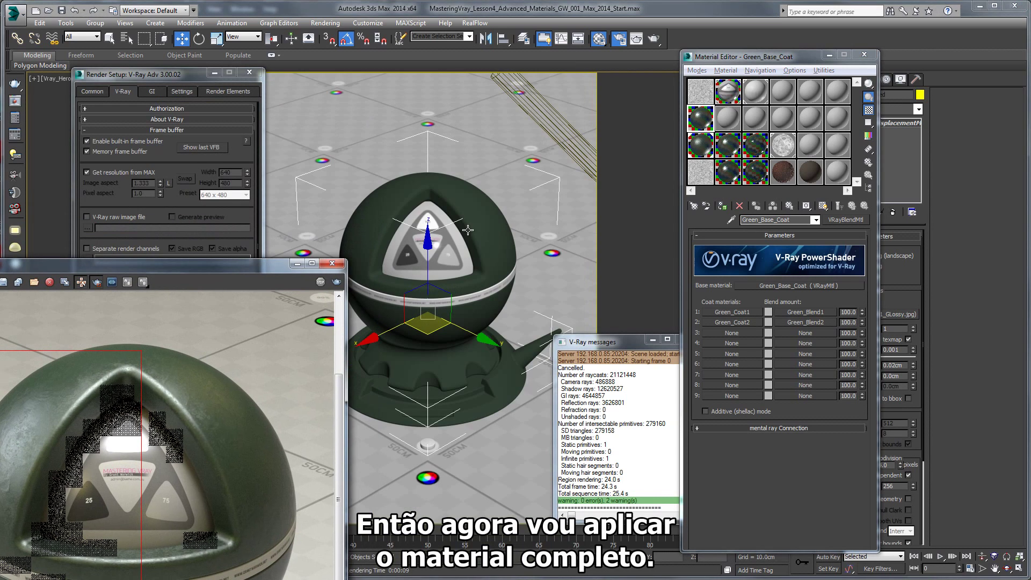
pyautogui.click(722, 206)
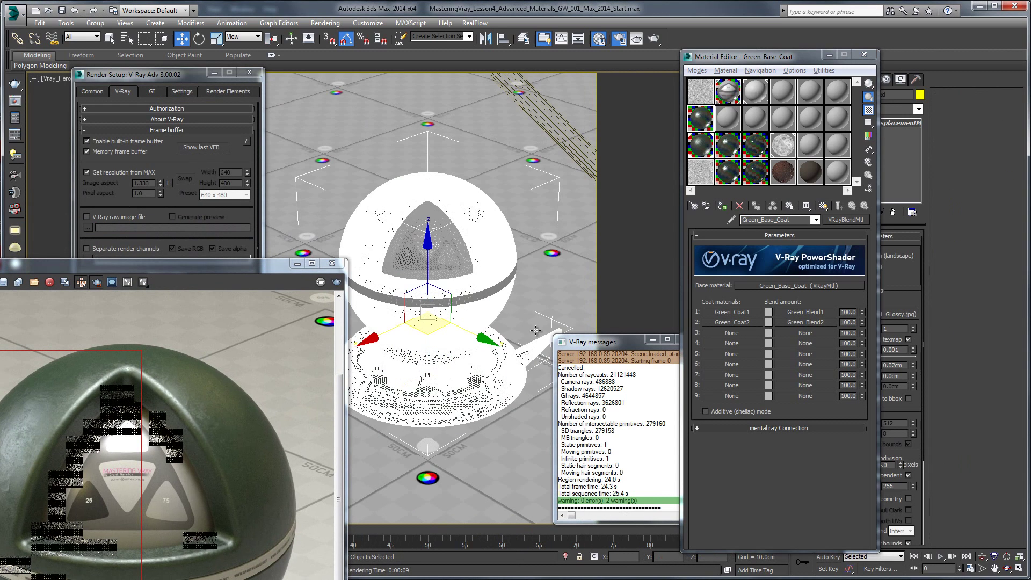
pyautogui.press('F4')
pyautogui.click(722, 206)
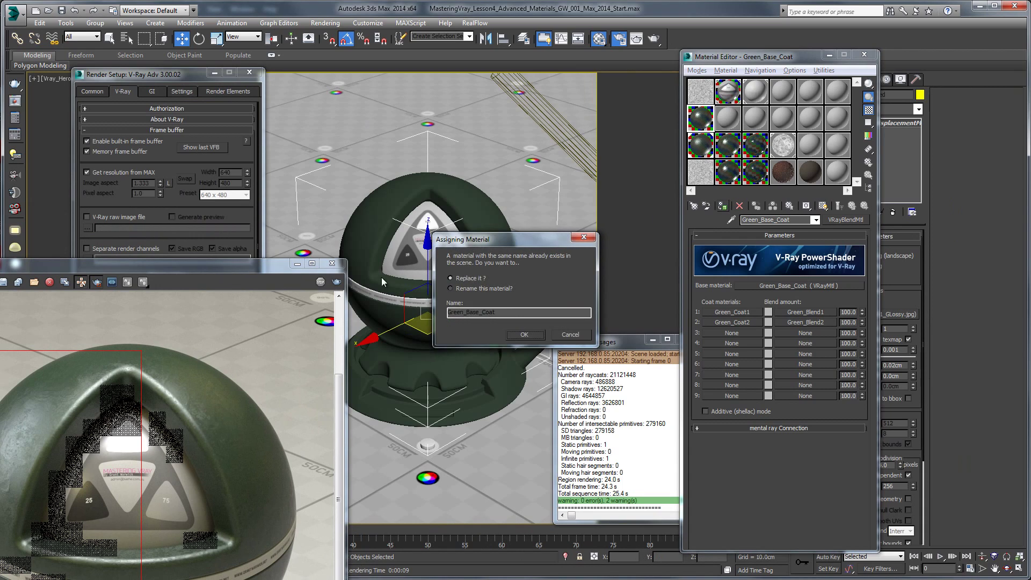
pyautogui.click(502, 293)
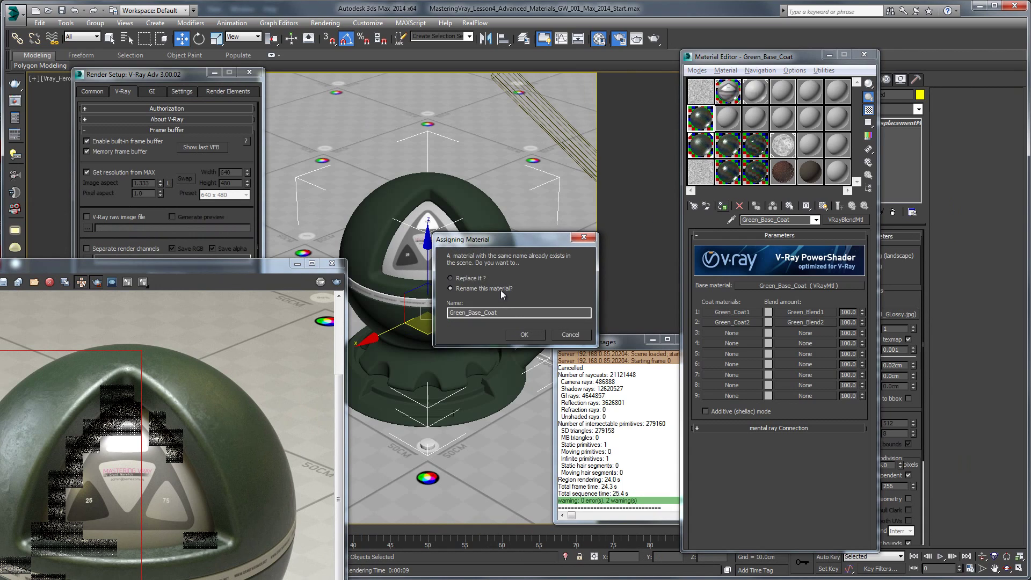
pyautogui.click(523, 334)
# - Turn off region rendering and render the full frame with the complete blend material, viewing the sphere's highlight up close
pyautogui.hotkey('shift', 'q')
pyautogui.moveTo(576, 60); pyautogui.dragTo(496, 68)
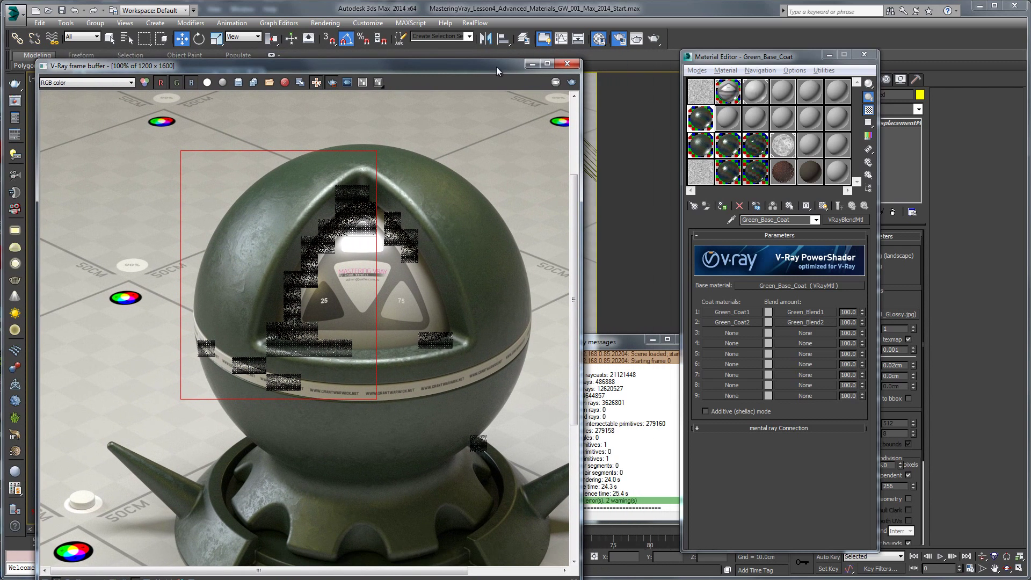
pyautogui.click(331, 83)
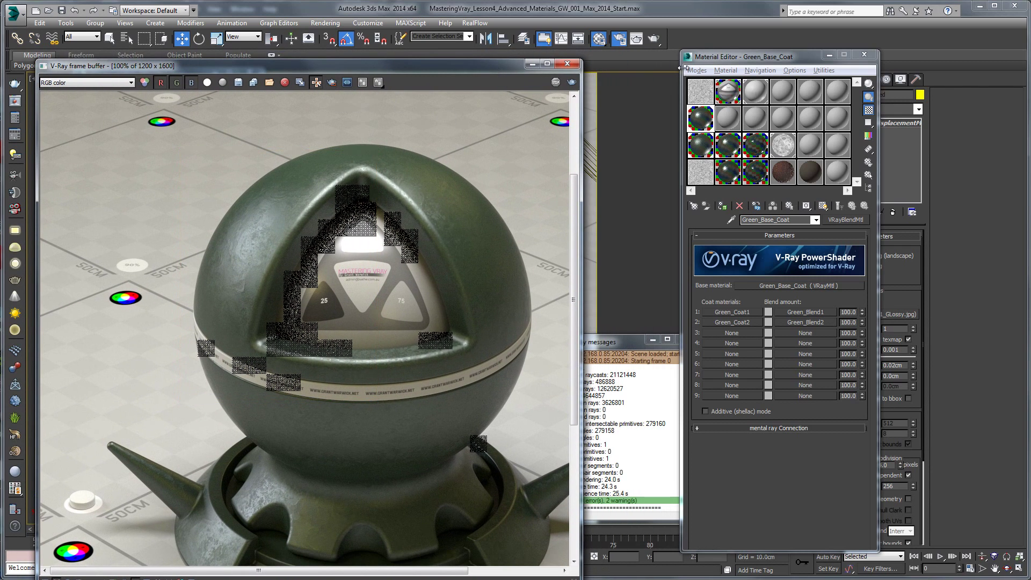
pyautogui.click(654, 38)
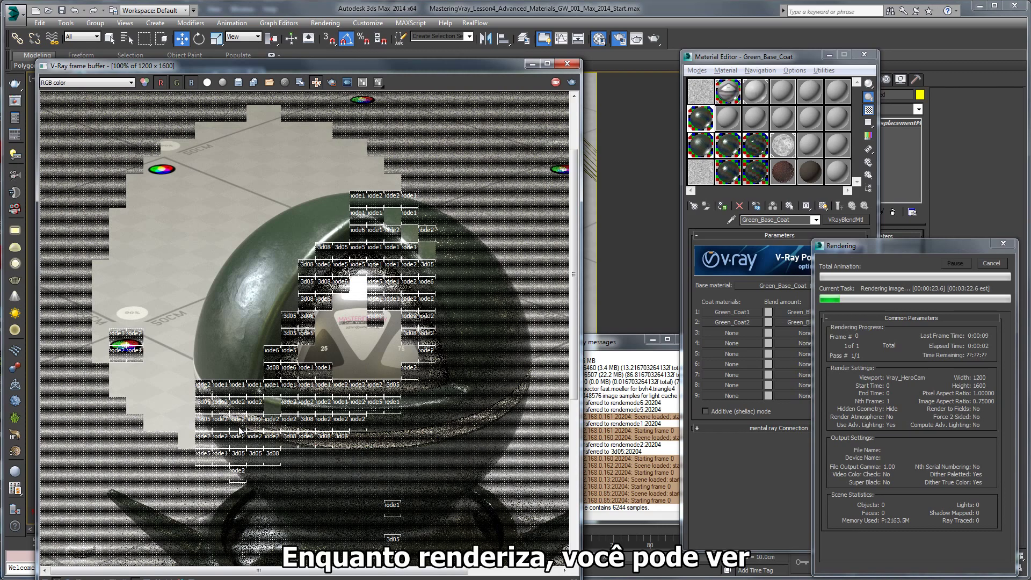
pyautogui.scroll(1, 249, 285)
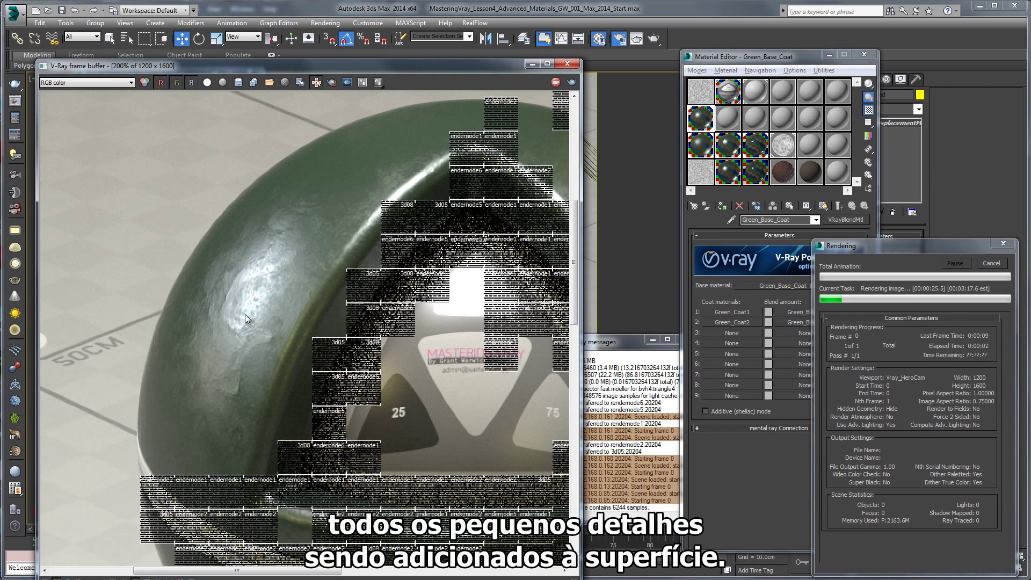
# - Examine the highlight, the recess edges and the lower body of the green sphere close up while the full frame renders
pyautogui.scroll(1, 260, 279)
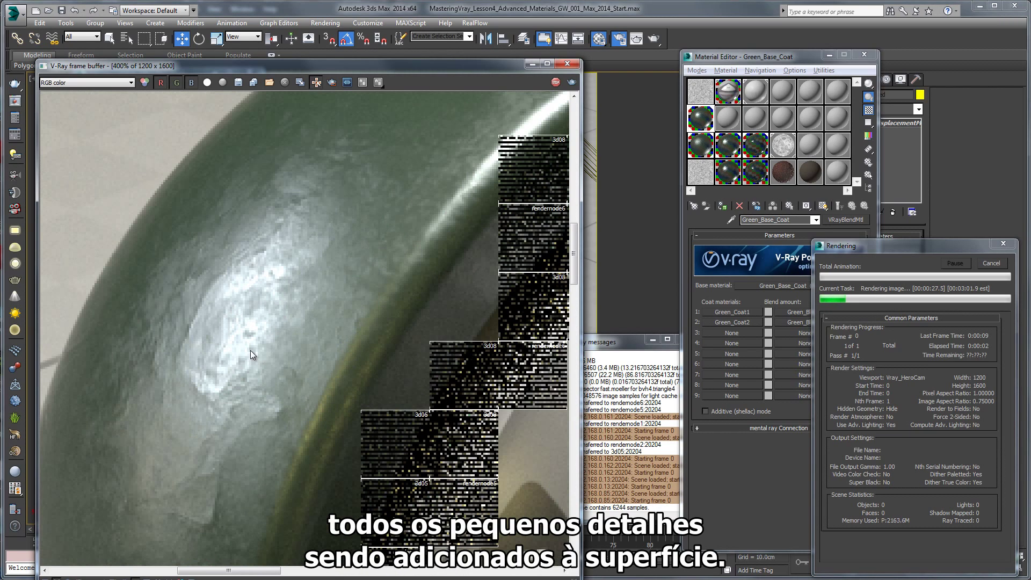
pyautogui.scroll(-1, 252, 311)
pyautogui.scroll(-1, 274, 288)
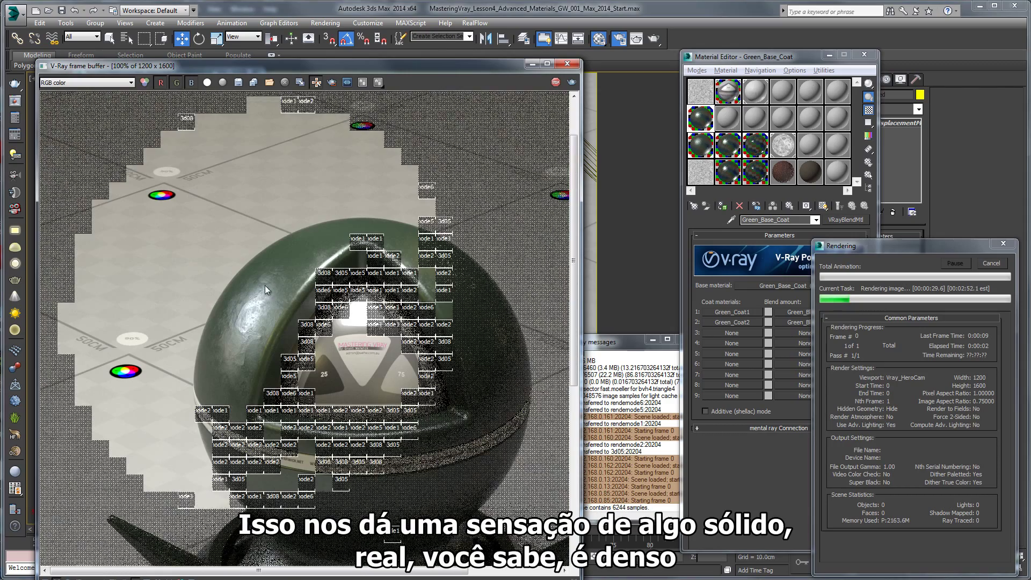
pyautogui.moveTo(272, 370); pyautogui.dragTo(276, 286, button='middle')
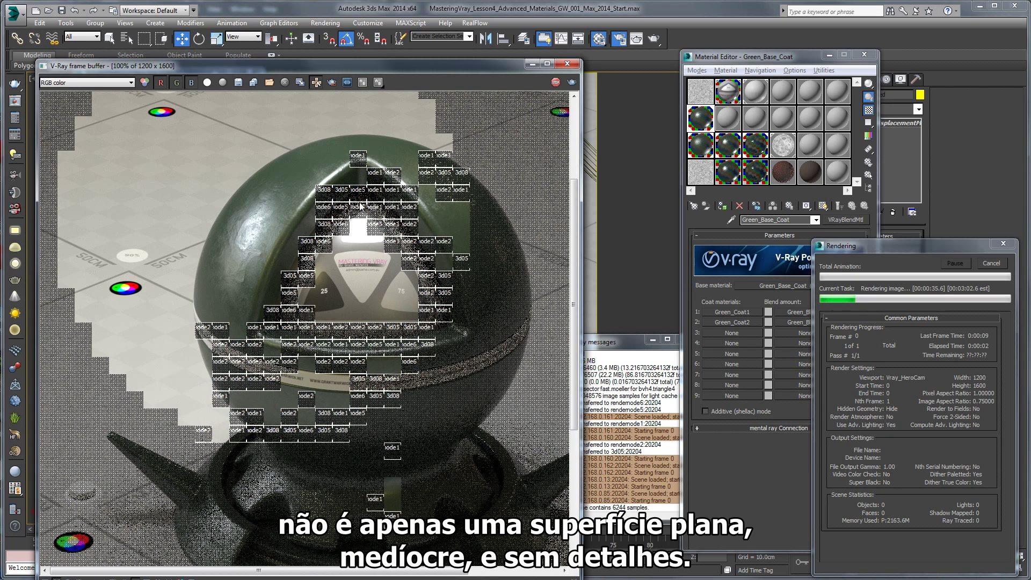
pyautogui.scroll(1, 425, 194)
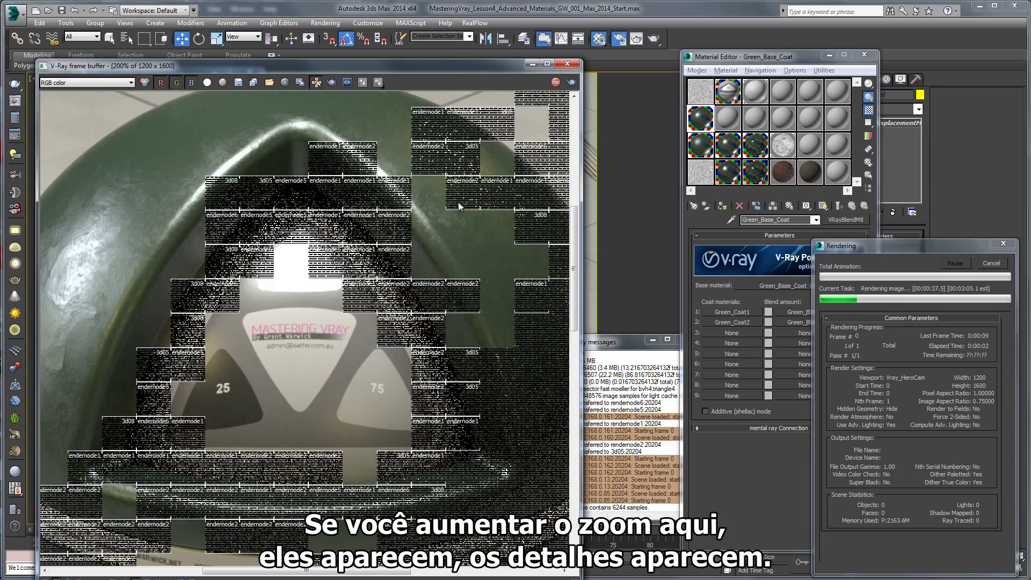
pyautogui.scroll(1, 391, 266)
pyautogui.scroll(-1, 391, 267)
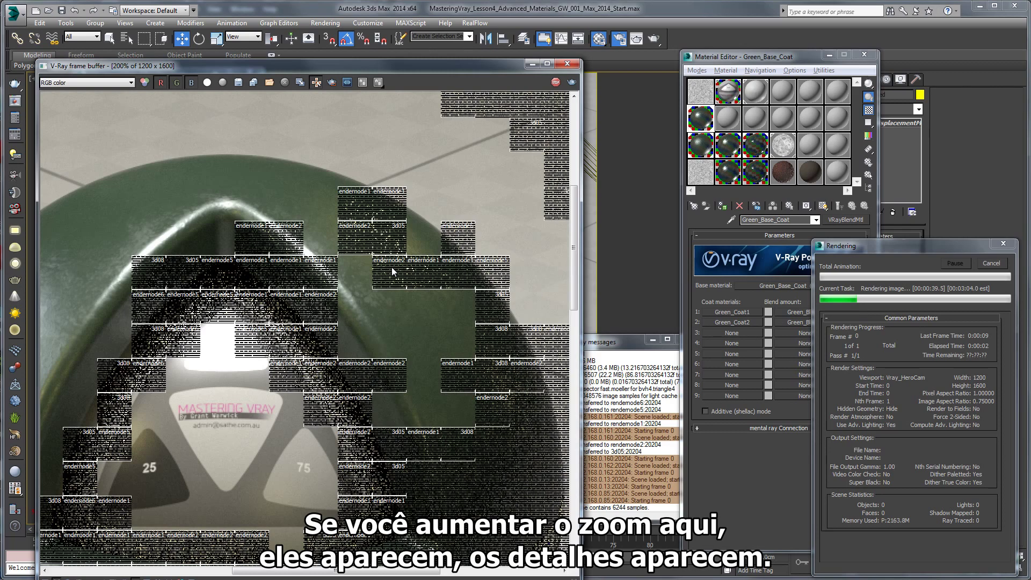
pyautogui.scroll(-1, 388, 266)
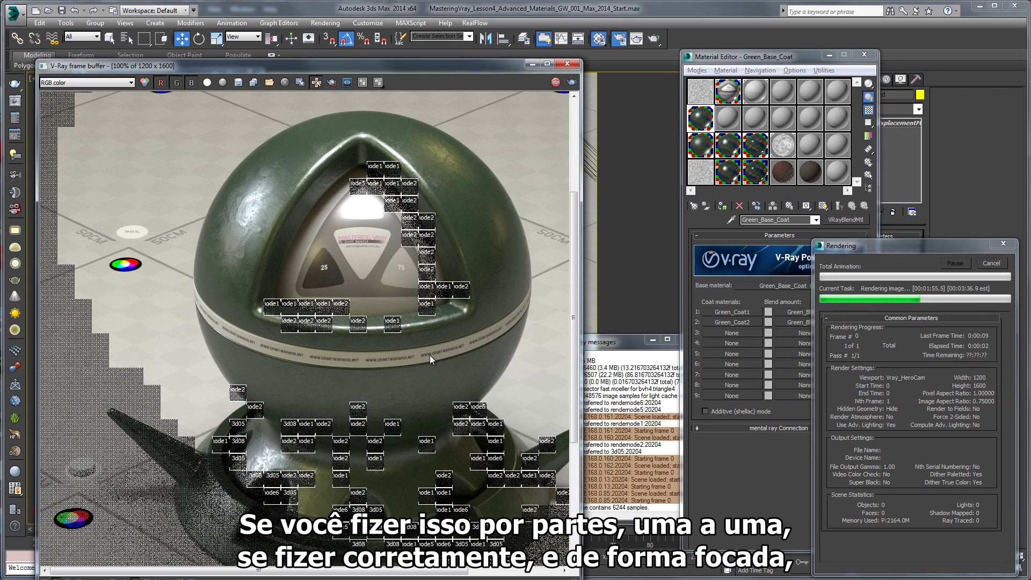
pyautogui.moveTo(430, 358); pyautogui.dragTo(372, 314, button='middle')
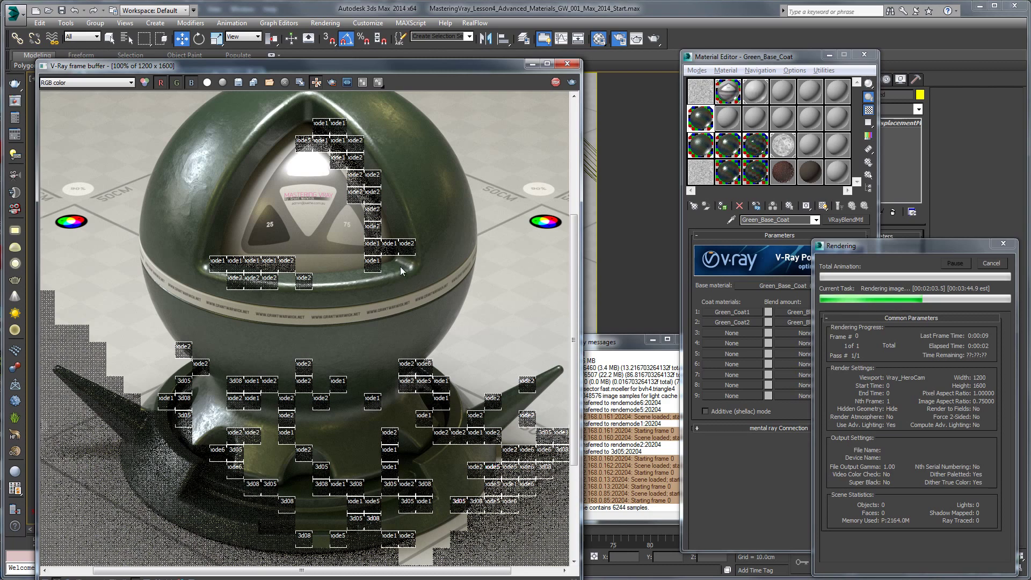
pyautogui.moveTo(400, 267); pyautogui.dragTo(400, 279, button='middle')
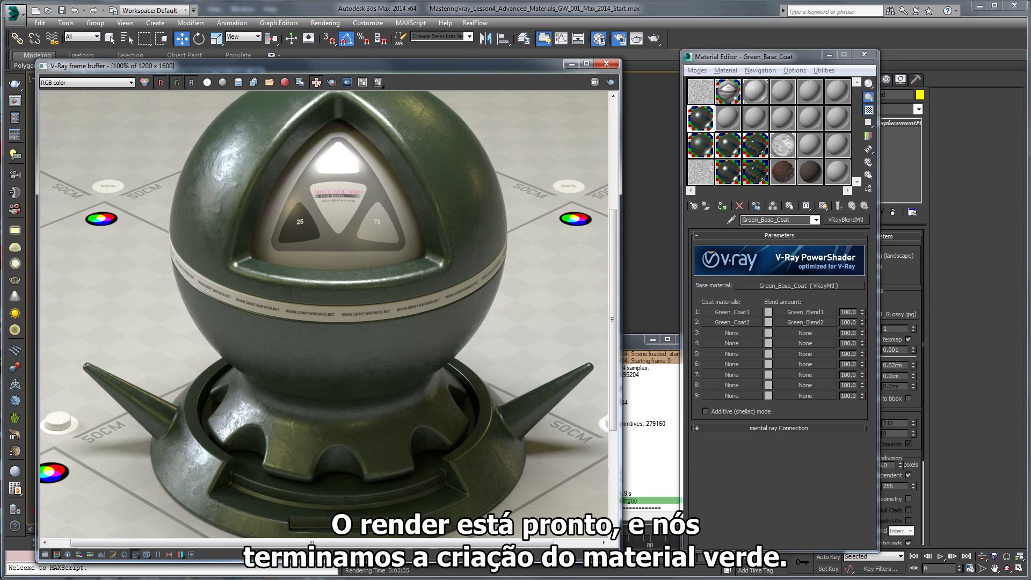
# - Inspect the finished green paint render, from the sphere's surface detail and recess down to the base
pyautogui.moveTo(352, 235); pyautogui.dragTo(376, 326, button='middle')
pyautogui.scroll(2, 255, 250)
pyautogui.scroll(-1, 253, 253)
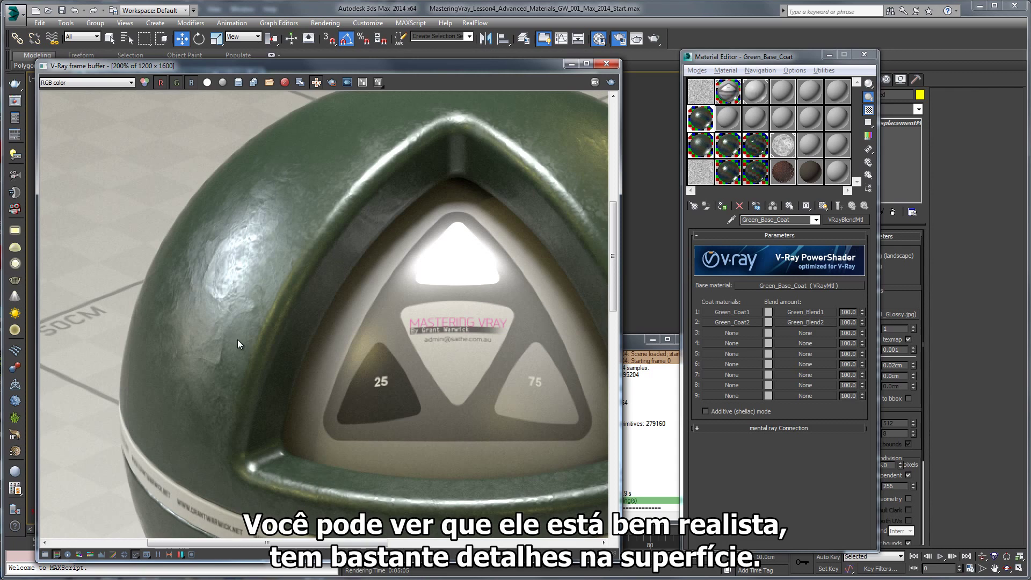
pyautogui.moveTo(237, 340); pyautogui.dragTo(314, 206, button='middle')
pyautogui.moveTo(288, 327); pyautogui.dragTo(254, 230, button='middle')
pyautogui.scroll(-1, 263, 247)
pyautogui.moveTo(284, 333); pyautogui.dragTo(290, 299, button='middle')
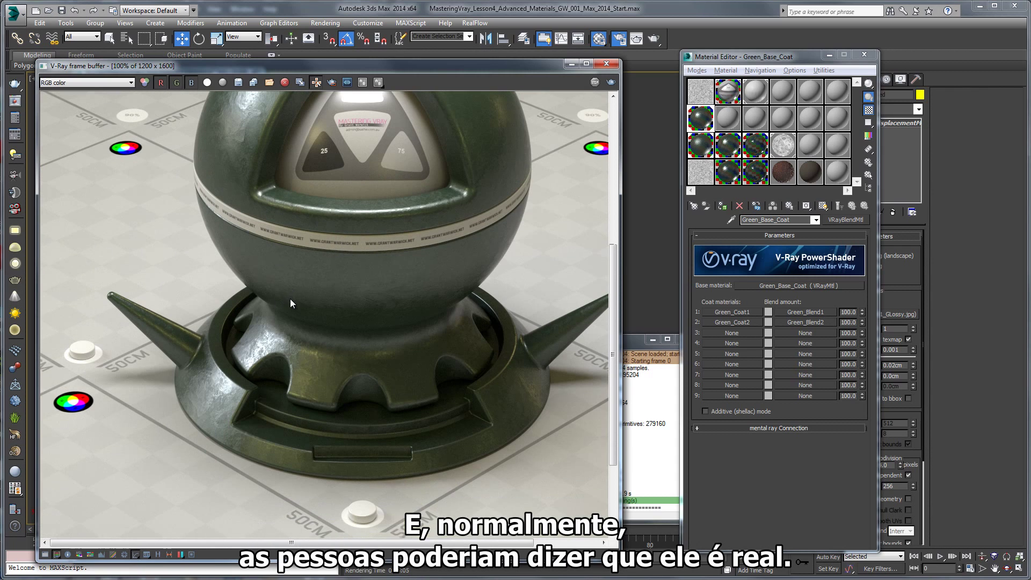
pyautogui.moveTo(377, 313); pyautogui.dragTo(354, 339, button='middle')
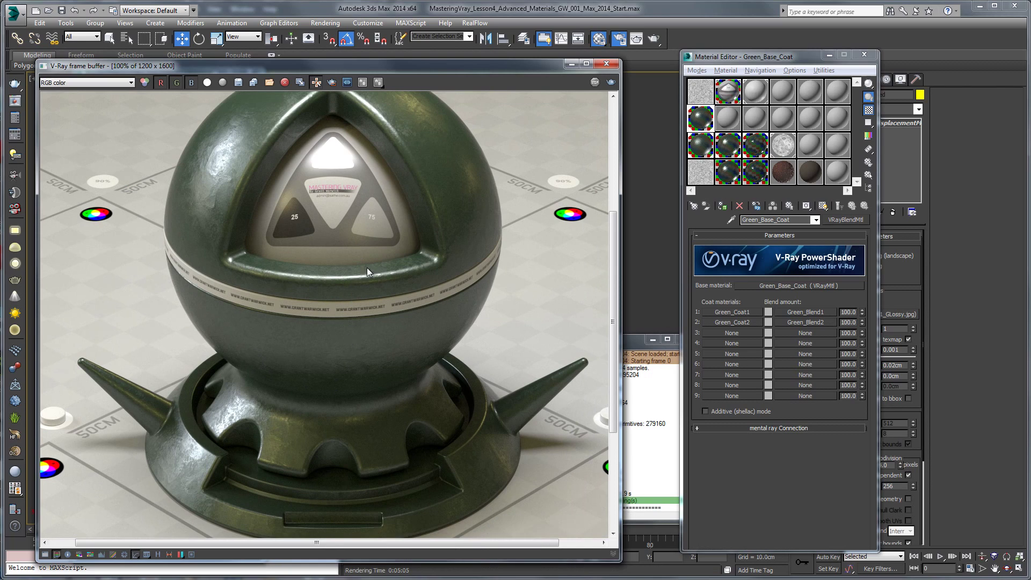
pyautogui.moveTo(366, 268); pyautogui.dragTo(384, 301, button='middle')
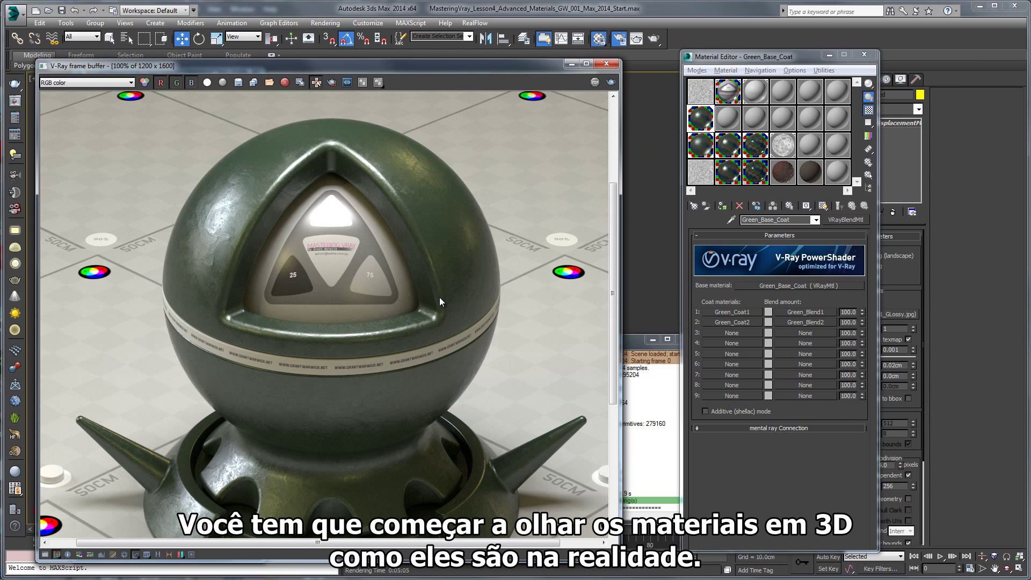
pyautogui.moveTo(439, 297); pyautogui.dragTo(437, 242, button='middle')
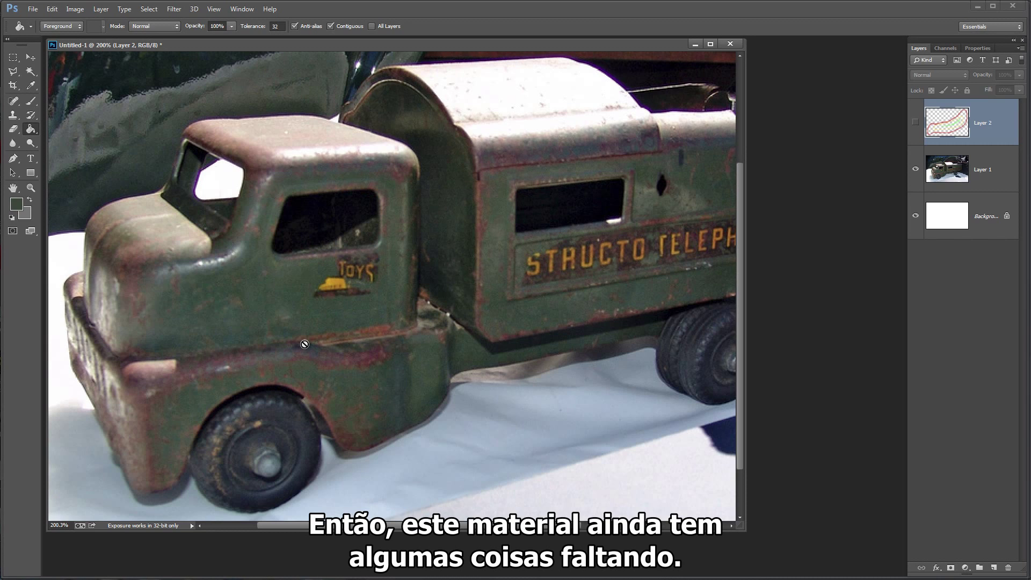
# - In Photoshop, examine the truck reference photo close up around the lower cab door and front fender
pyautogui.keyDown('alt'); pyautogui.scroll(5, 487, 297); pyautogui.keyUp('alt')
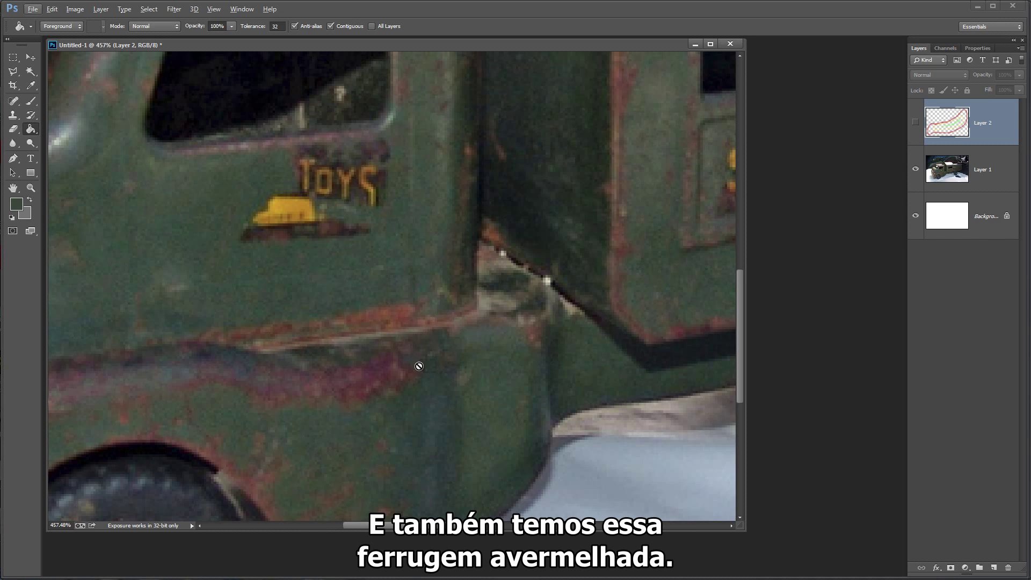
# - Switch to 3ds Max, review the coat materials of the 01 - Default blend material and reopen the Rust material
pyautogui.keyDown('alt'); pyautogui.scroll(-4, 422, 379); pyautogui.keyUp('alt')
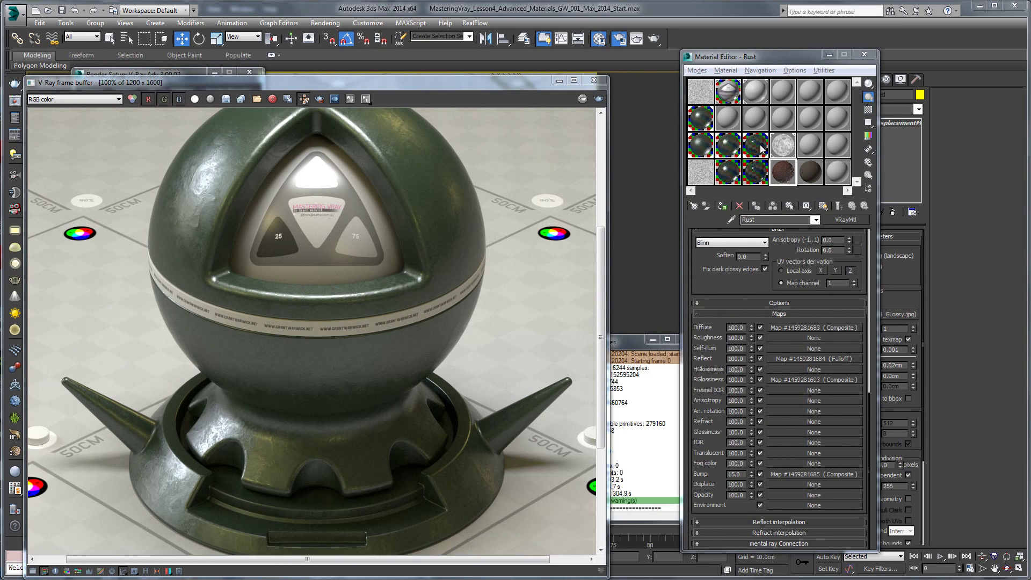
pyautogui.click(699, 100)
pyautogui.click(851, 207)
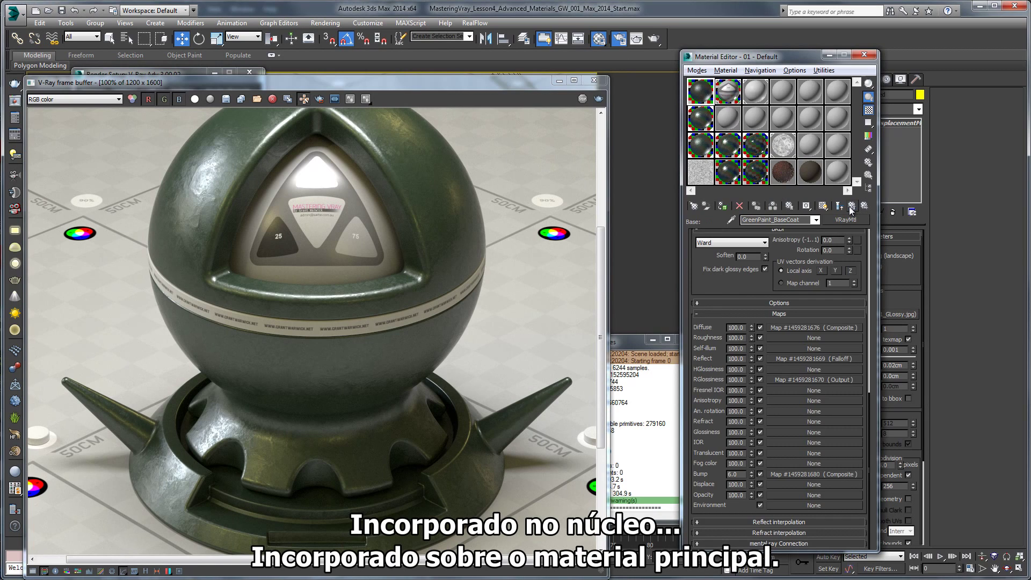
pyautogui.click(851, 207)
pyautogui.click(850, 207)
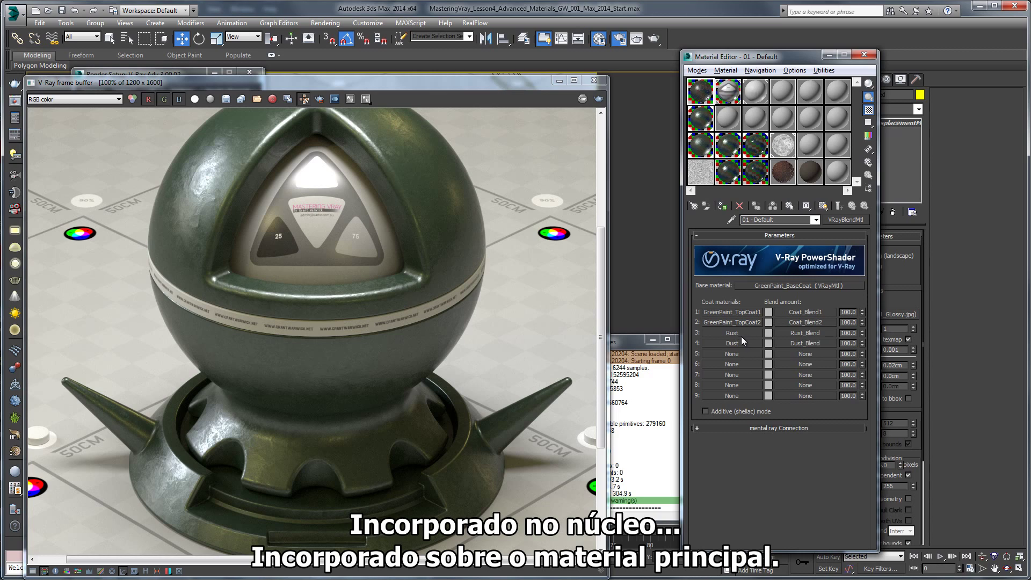
pyautogui.click(781, 174)
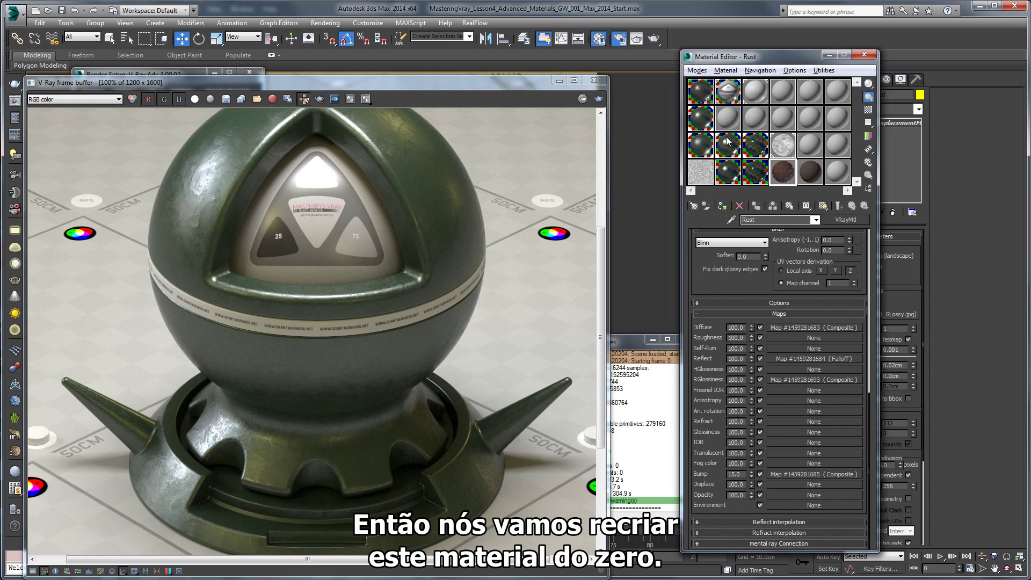
# - Move the V-Ray frame buffer off the viewport and check the rust on the truck reference photo in Photoshop
pyautogui.moveTo(609, 73); pyautogui.dragTo(490, 131)
pyautogui.moveTo(398, 140); pyautogui.dragTo(372, 134)
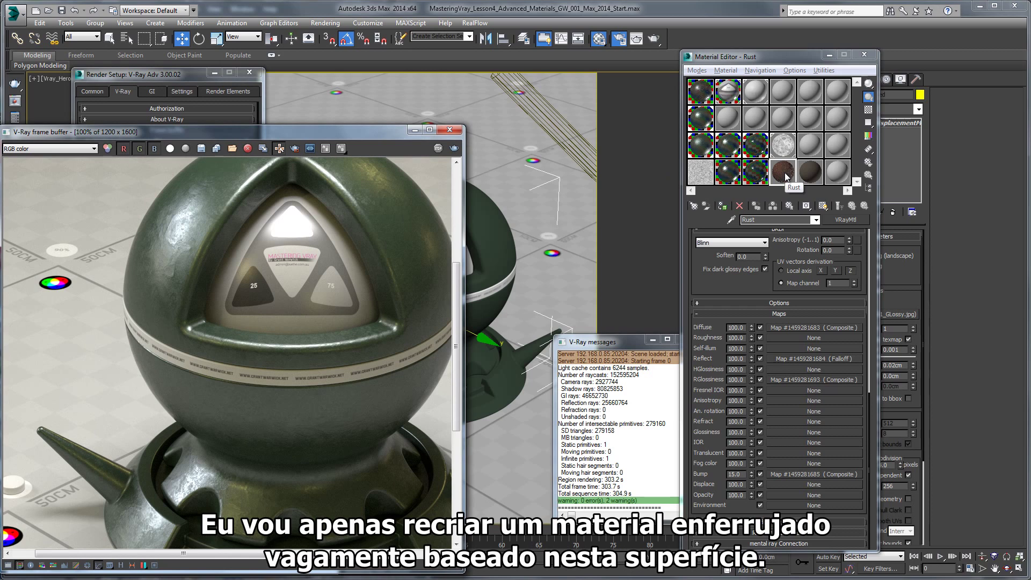
pyautogui.hotkey('alt', 'Tab')
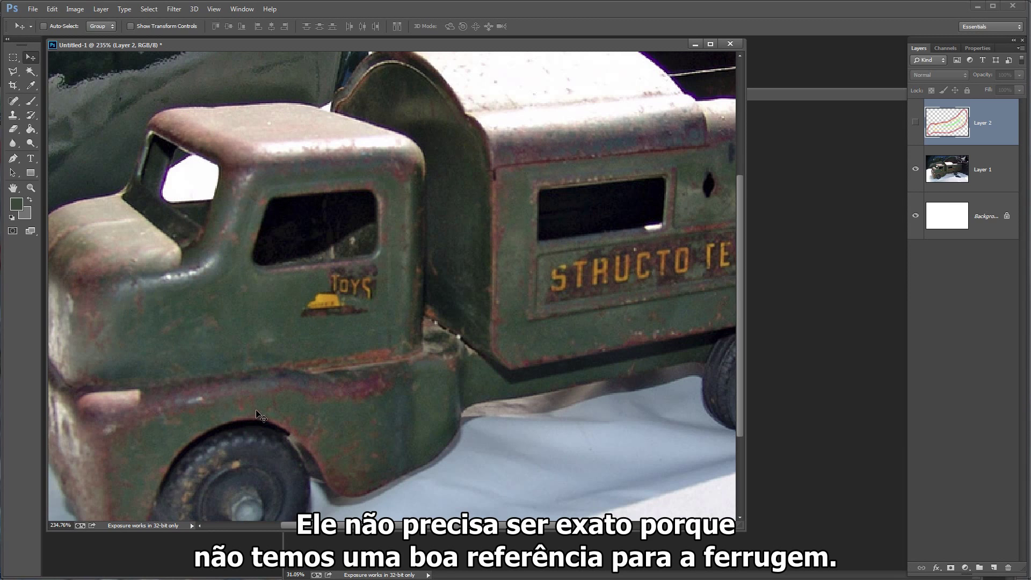
pyautogui.keyDown('alt'); pyautogui.scroll(-2, 333, 331); pyautogui.keyUp('alt')
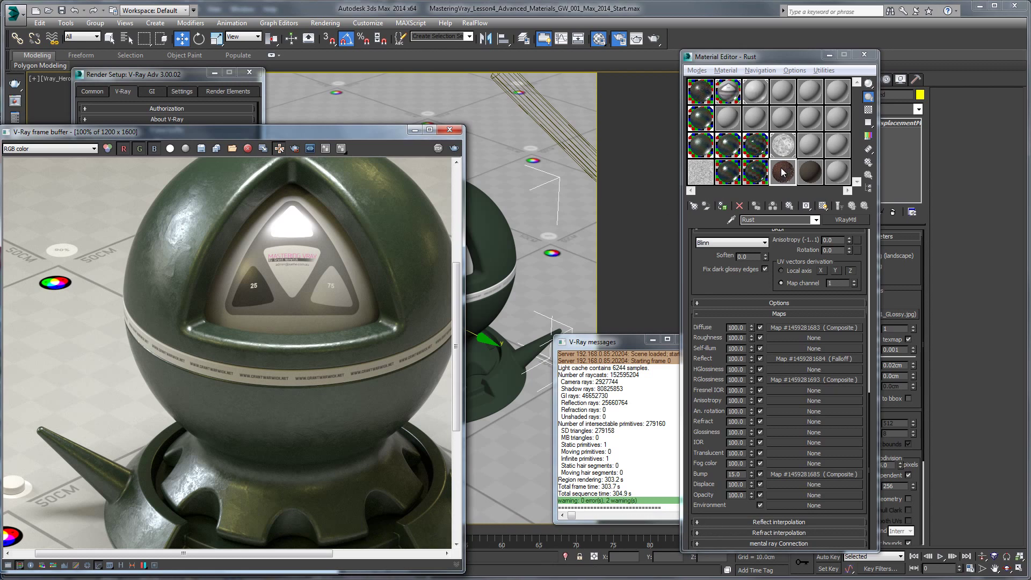
# - Back in 3ds Max, assign the Rust material to the current selection and render the shader ball to inspect its surface
pyautogui.moveTo(785, 173); pyautogui.dragTo(482, 254)
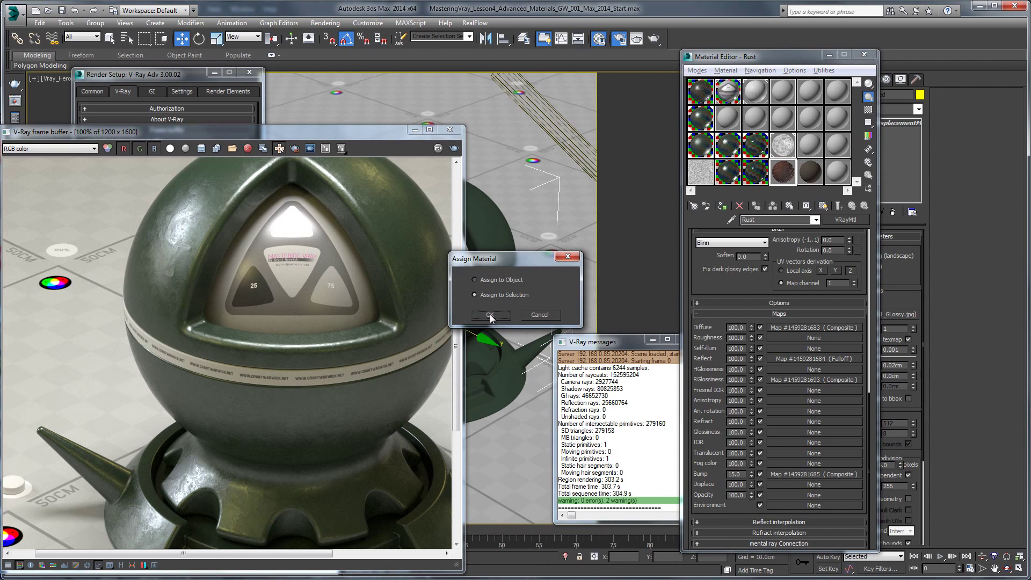
pyautogui.click(499, 317)
pyautogui.click(653, 39)
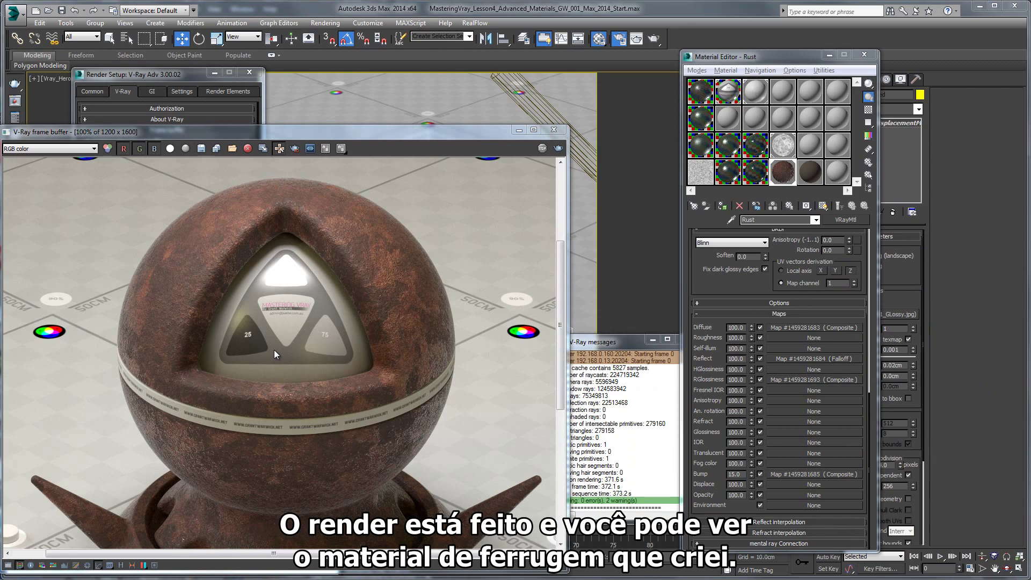
pyautogui.moveTo(274, 350); pyautogui.dragTo(362, 343, button='middle')
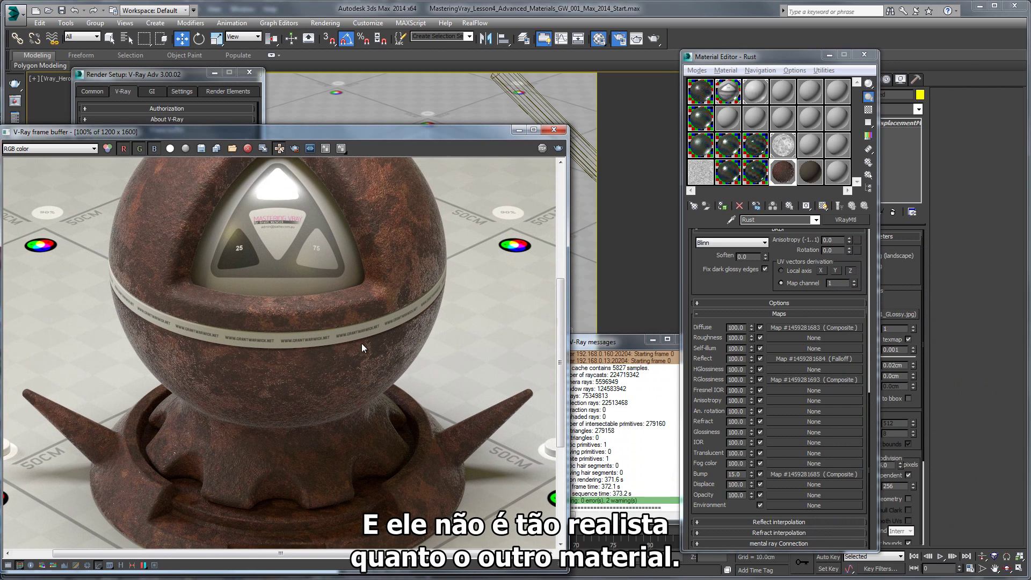
pyautogui.moveTo(379, 237); pyautogui.dragTo(379, 300, button='middle')
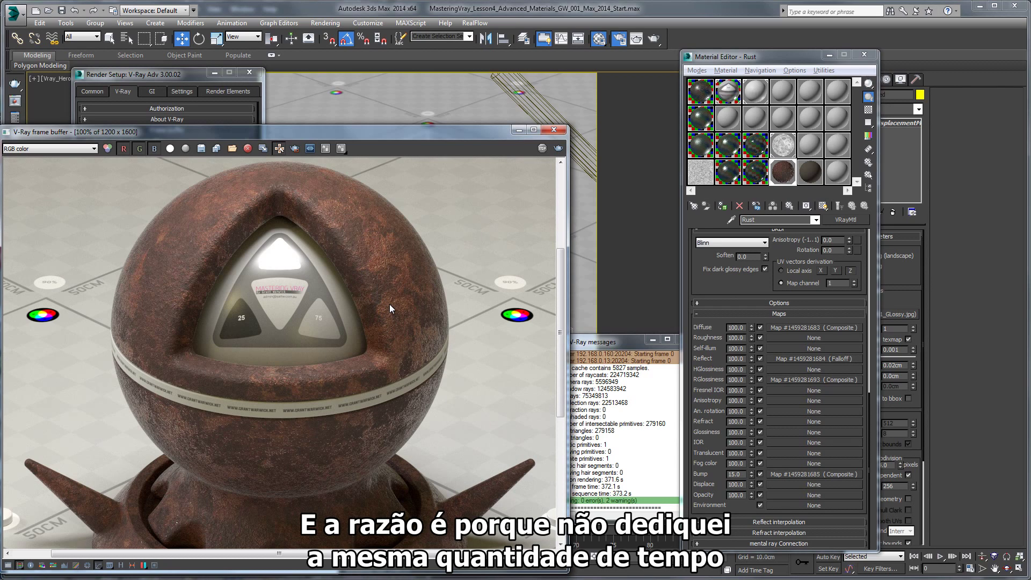
pyautogui.moveTo(396, 363); pyautogui.dragTo(386, 339, button='middle')
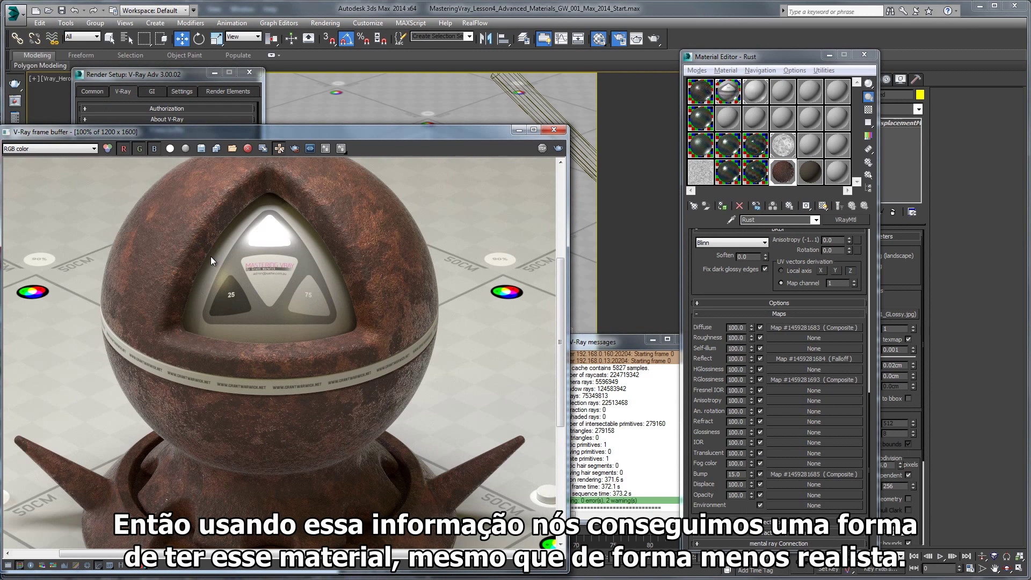
pyautogui.moveTo(210, 256); pyautogui.dragTo(213, 295, button='middle')
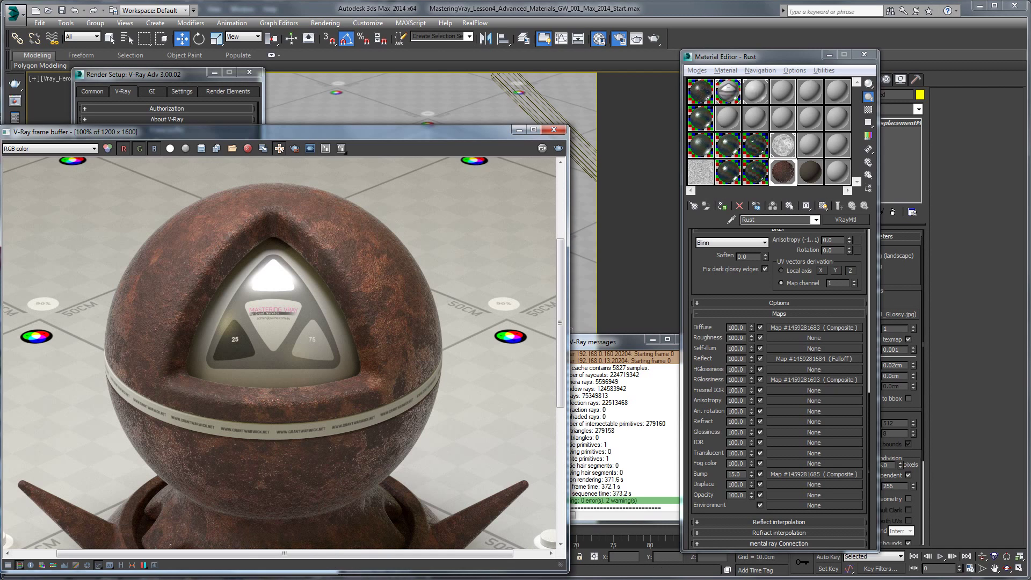
# - Change the unused 14 - Default material from Standard to VRayMtl
pyautogui.click(728, 116)
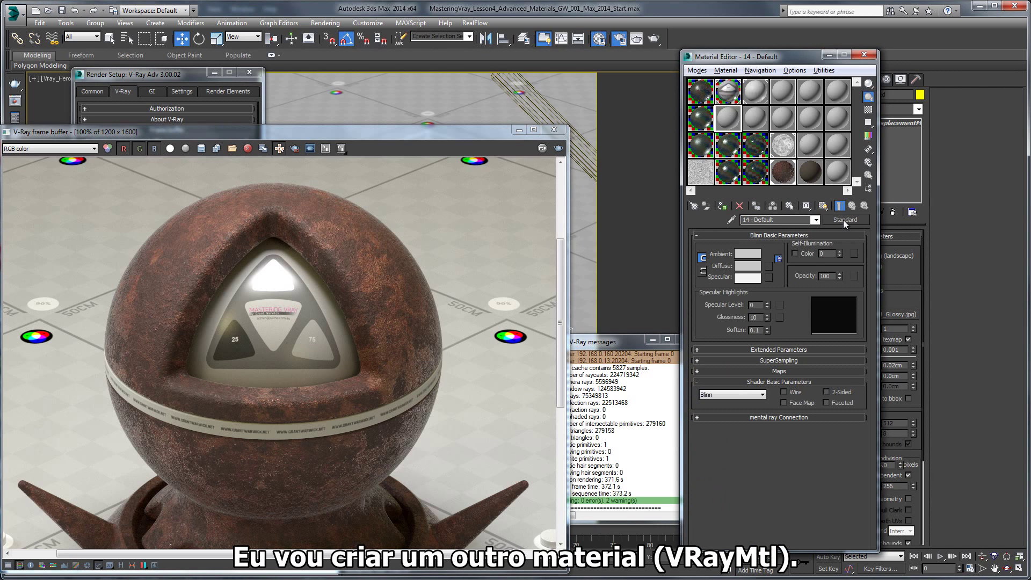
pyautogui.click(857, 221)
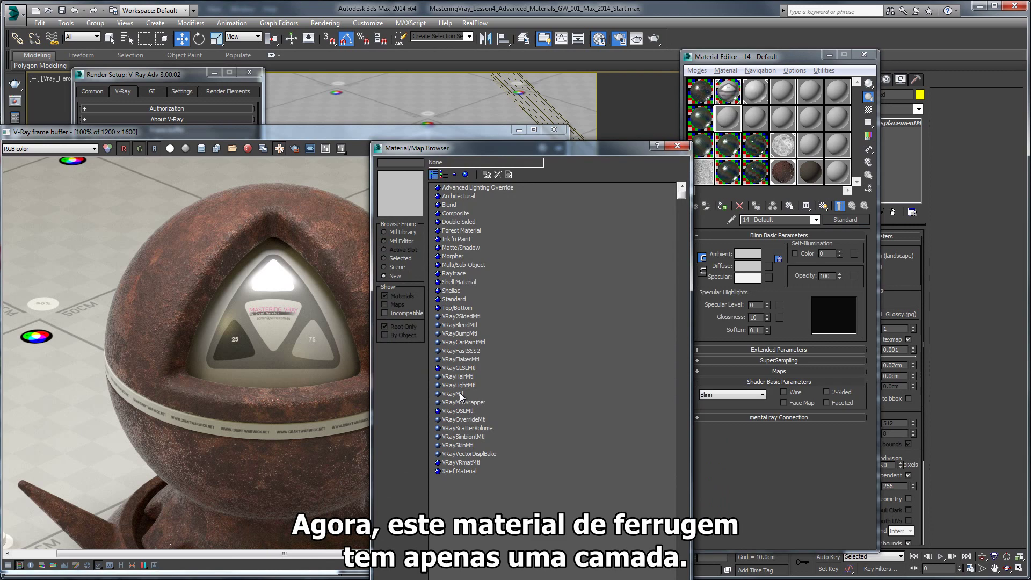
pyautogui.doubleClick(460, 395)
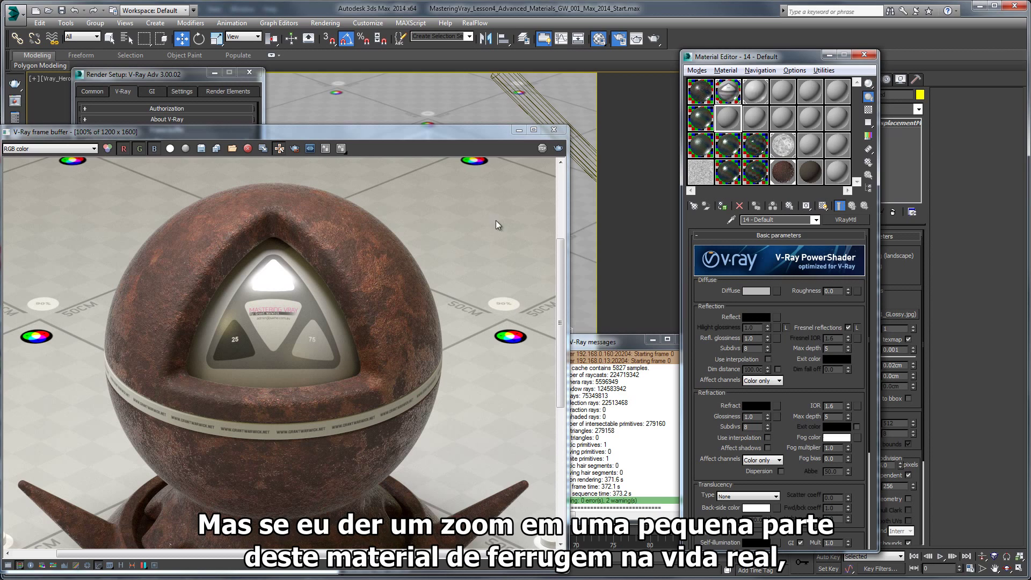
# - Examine the fine rust detail on the rendered ball at pixel level and at full size
pyautogui.scroll(4, 376, 387)
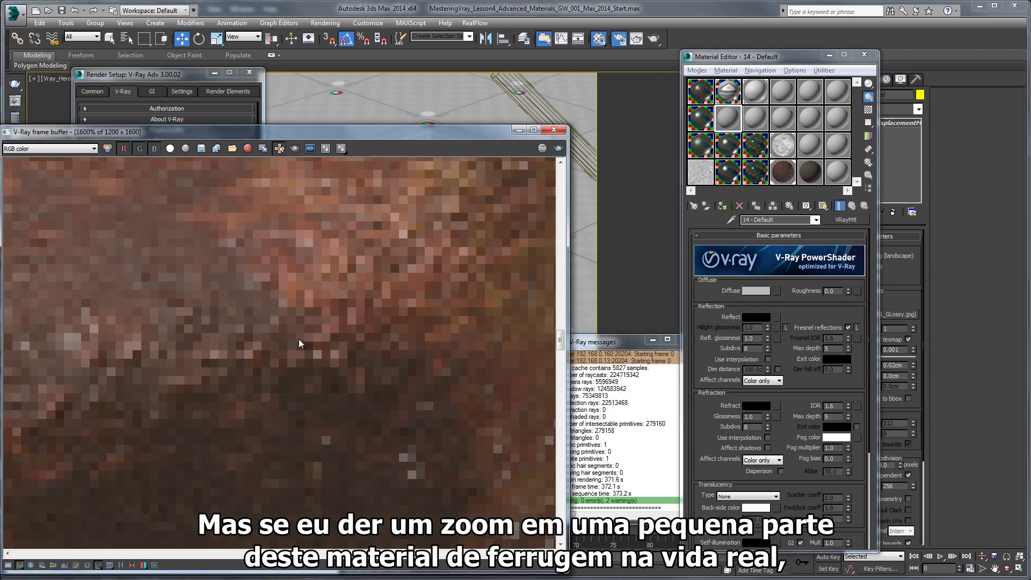
pyautogui.scroll(-3, 301, 341)
pyautogui.scroll(3, 244, 329)
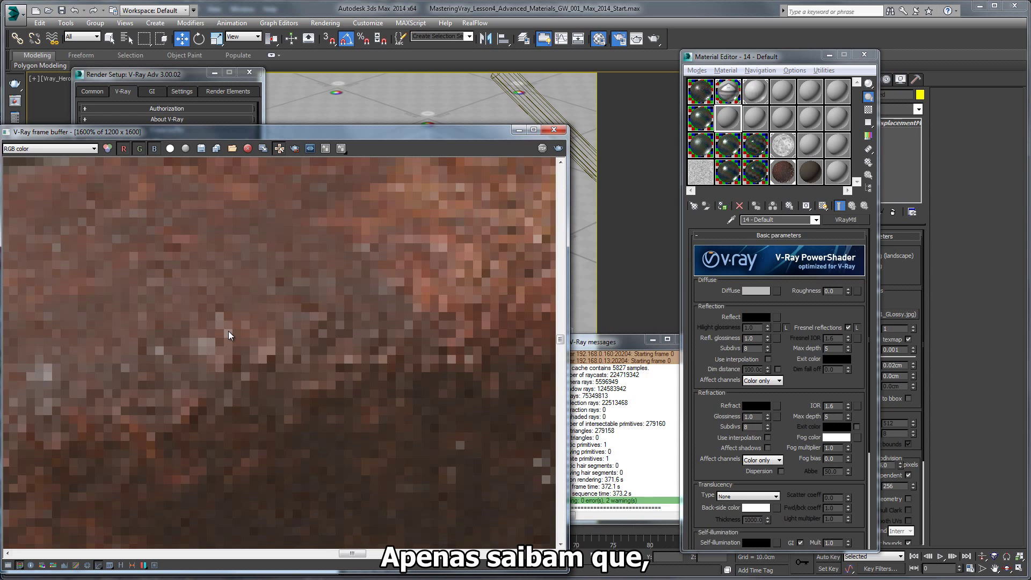
pyautogui.scroll(-3, 230, 333)
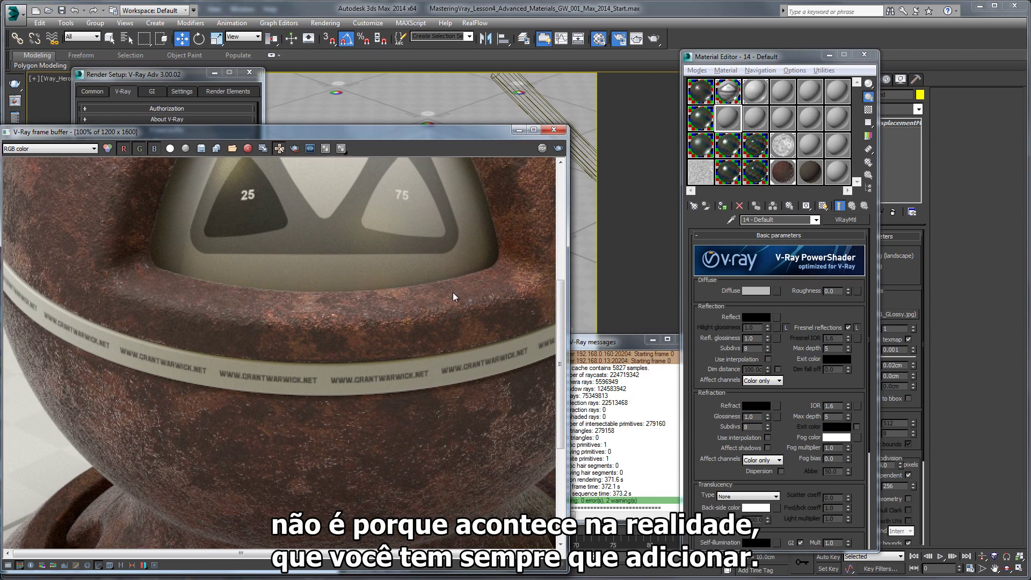
pyautogui.scroll(-2, 437, 288)
pyautogui.scroll(1, 311, 325)
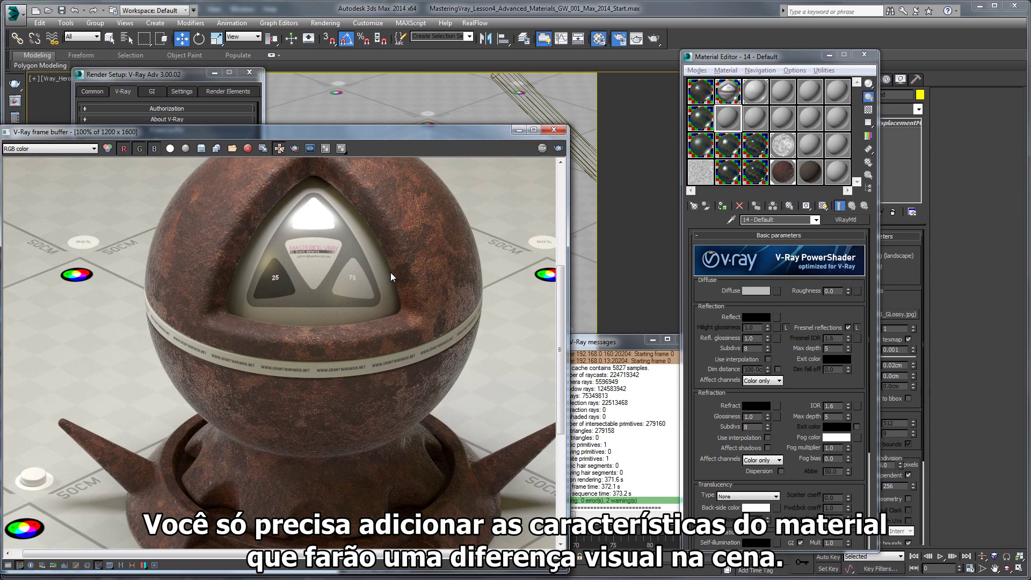
pyautogui.moveTo(391, 273); pyautogui.dragTo(359, 296, button='middle')
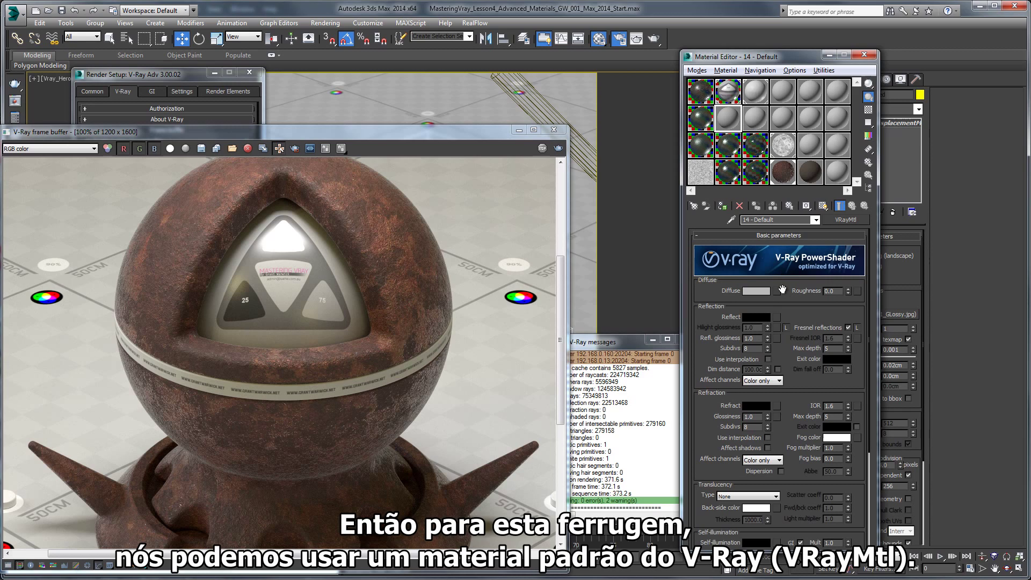
# - Load the bitmap Rust_001.jpg into the new material's Diffuse map
pyautogui.click(774, 293)
pyautogui.doubleClick(447, 229)
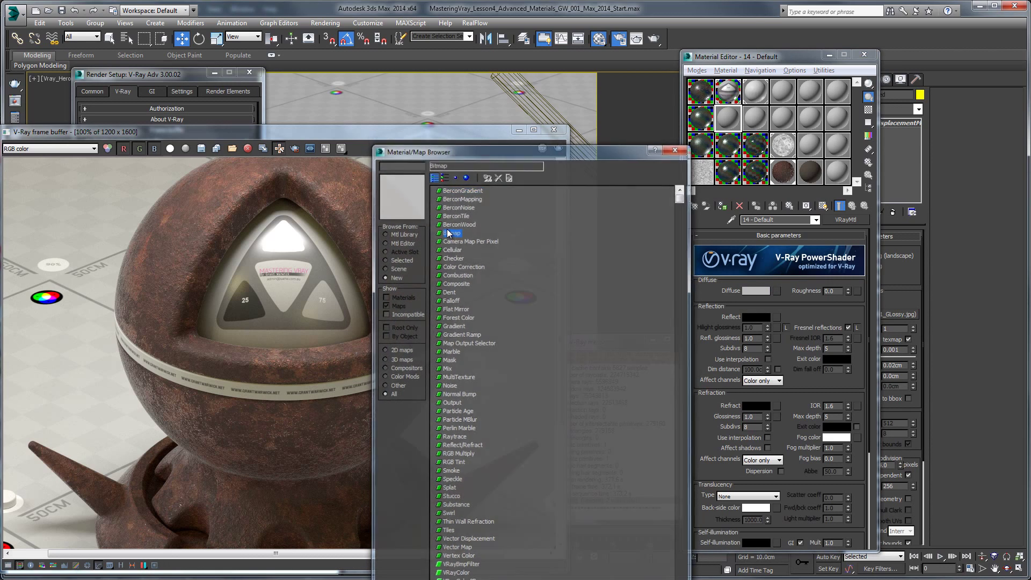
pyautogui.click(335, 84)
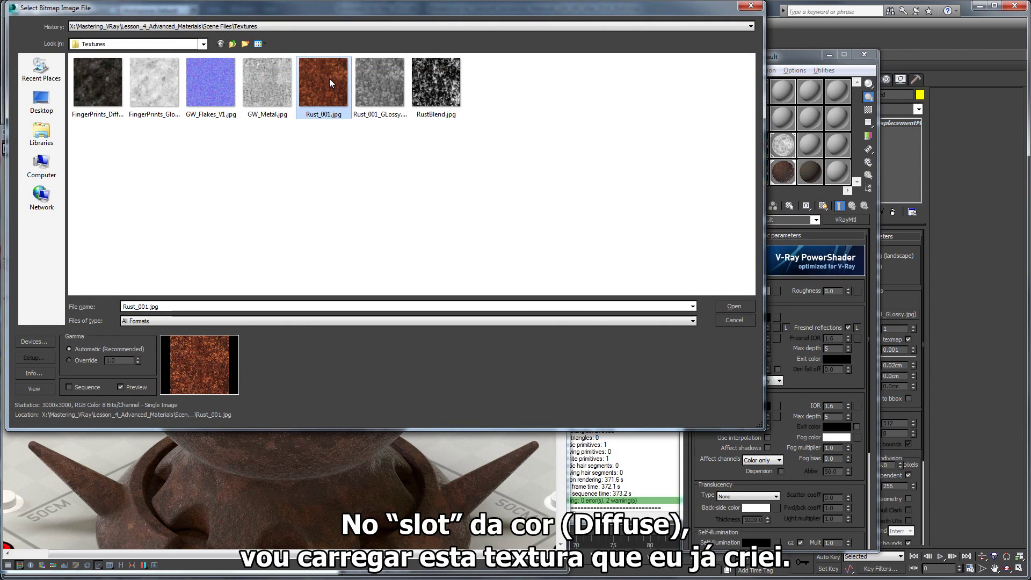
pyautogui.doubleClick(329, 78)
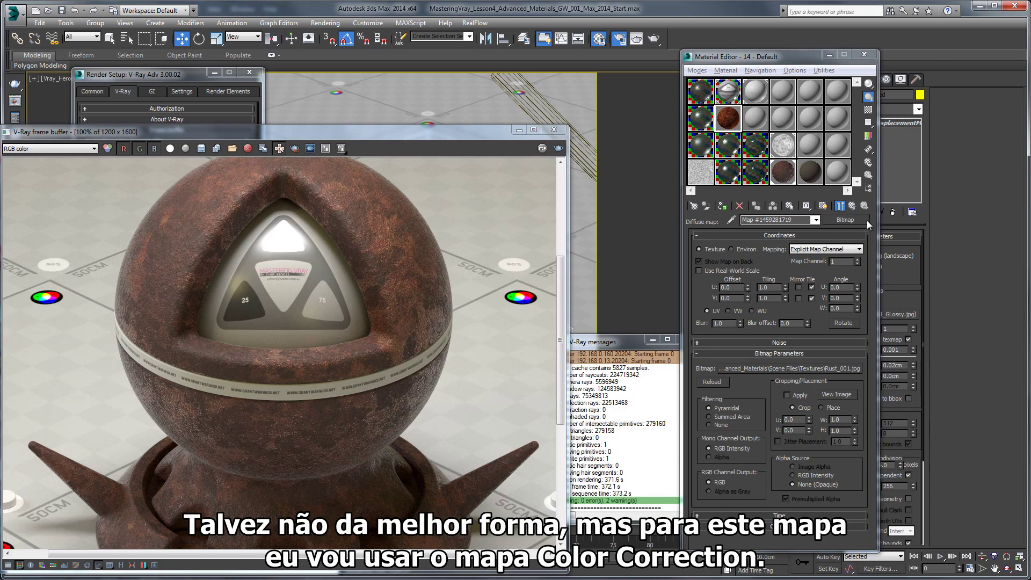
# - Wrap the diffuse bitmap in a Color Correction map, keeping it as the sub-map, and show only that map in the sample slot
pyautogui.click(858, 217)
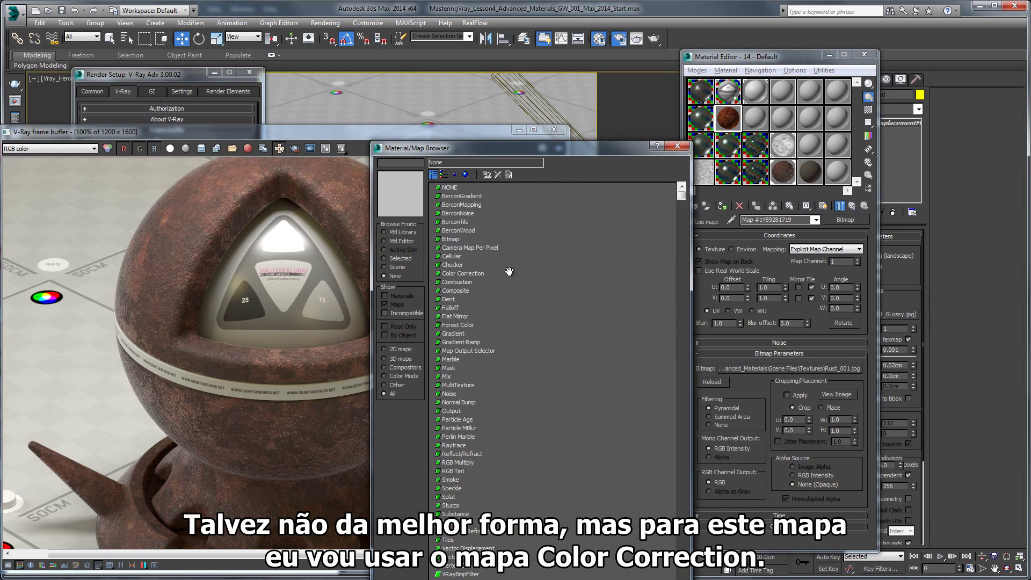
pyautogui.doubleClick(466, 275)
pyautogui.click(762, 329)
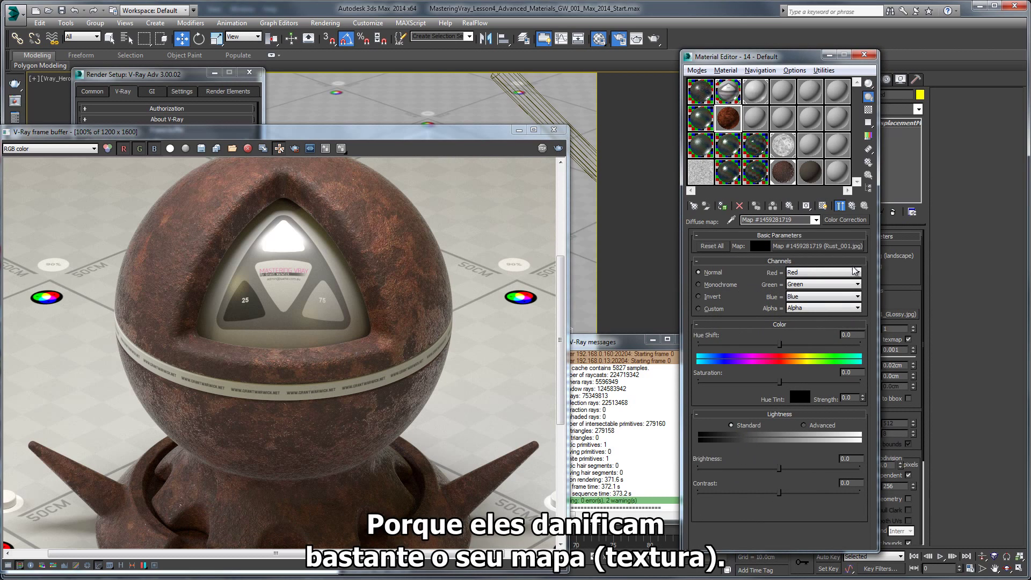
pyautogui.click(839, 207)
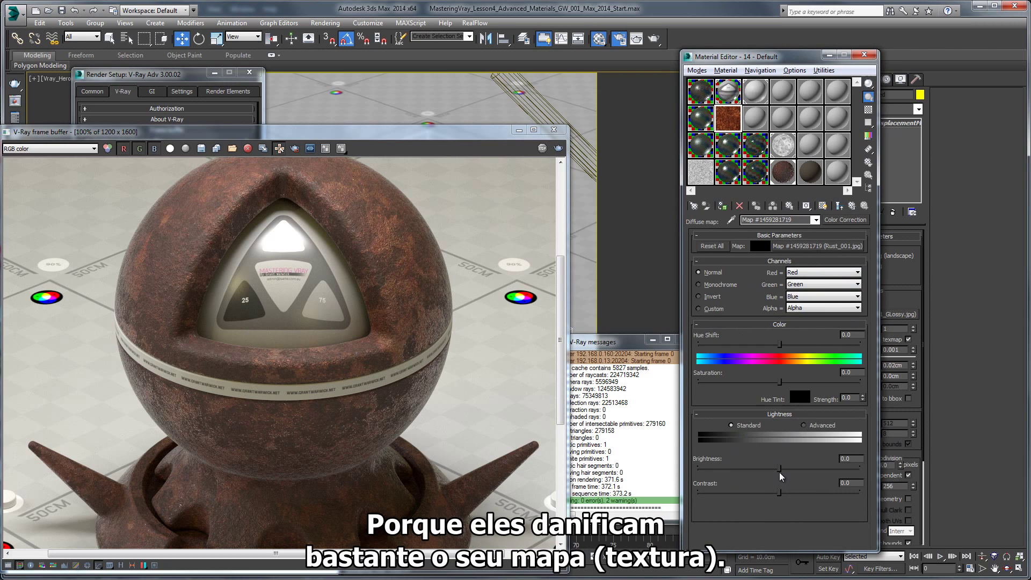
# - Open an enlarged preview of the Color Correction map beside the Material Editor, and try a lower brightness before resetting it to 0
pyautogui.moveTo(779, 468)
pyautogui.mouseDown()
pyautogui.moveTo(757, 468)
pyautogui.moveTo(778, 466)
pyautogui.mouseUp()
pyautogui.doubleClick(725, 114)
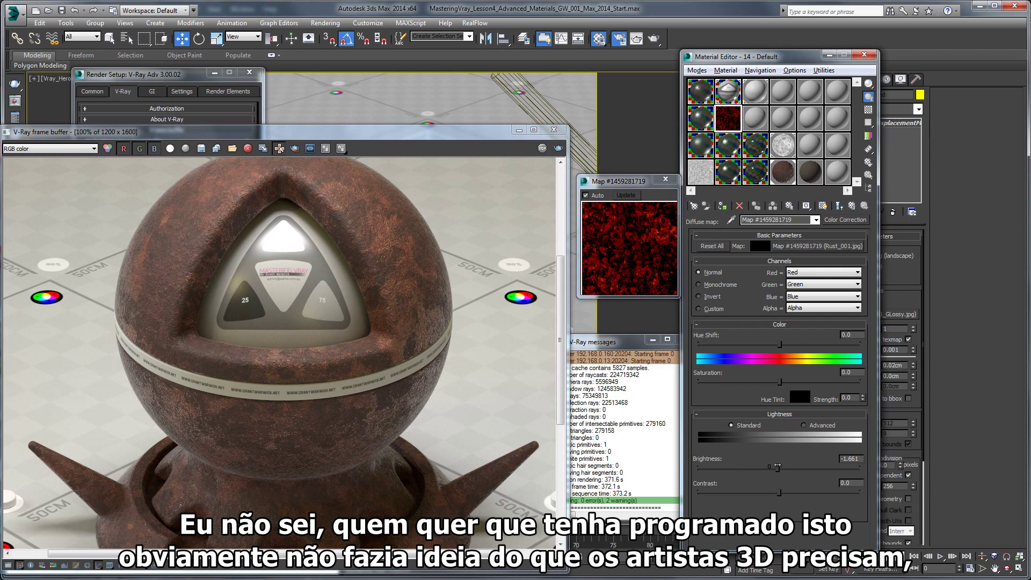
pyautogui.rightClick(862, 458)
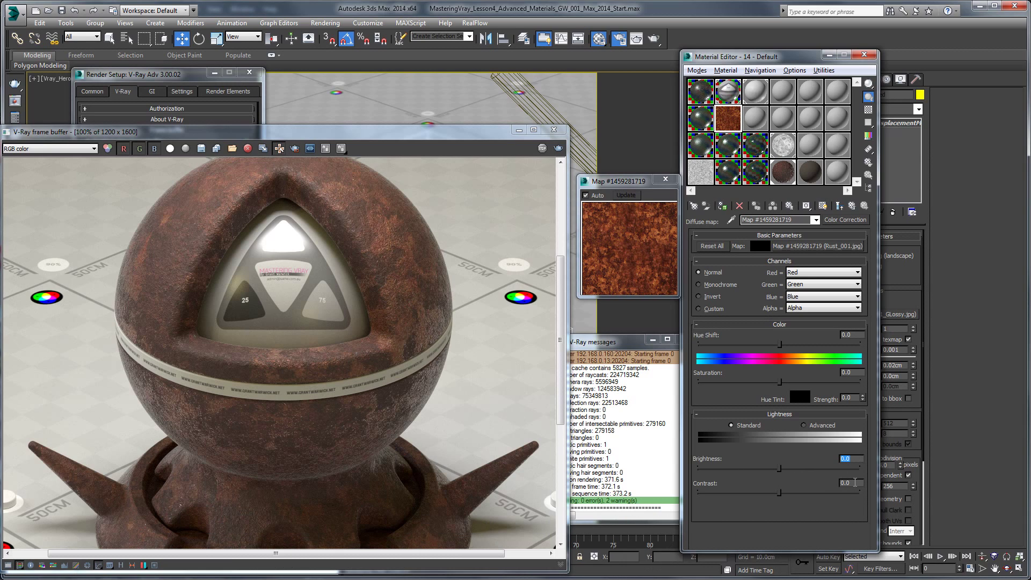
pyautogui.moveTo(631, 186); pyautogui.dragTo(625, 93)
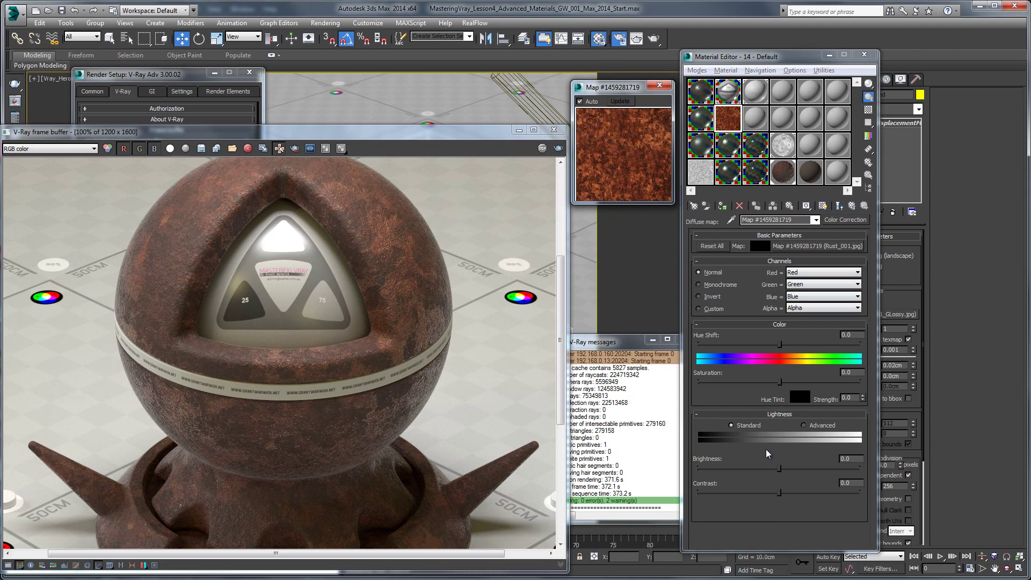
# - Try lowering the Color Correction contrast to about -43.5 and return it to 0
pyautogui.moveTo(779, 492); pyautogui.dragTo(746, 476)
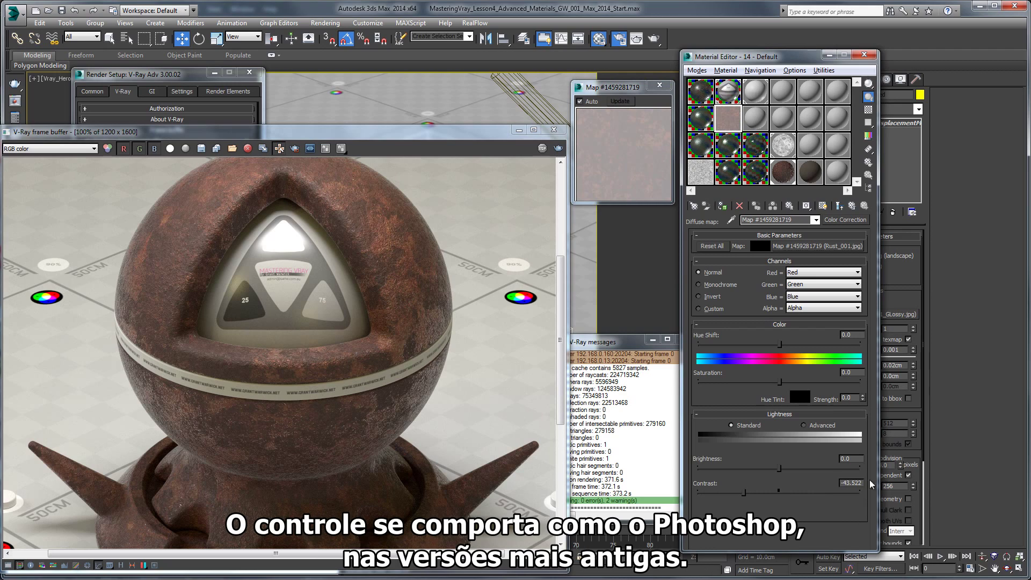
pyautogui.click(854, 483)
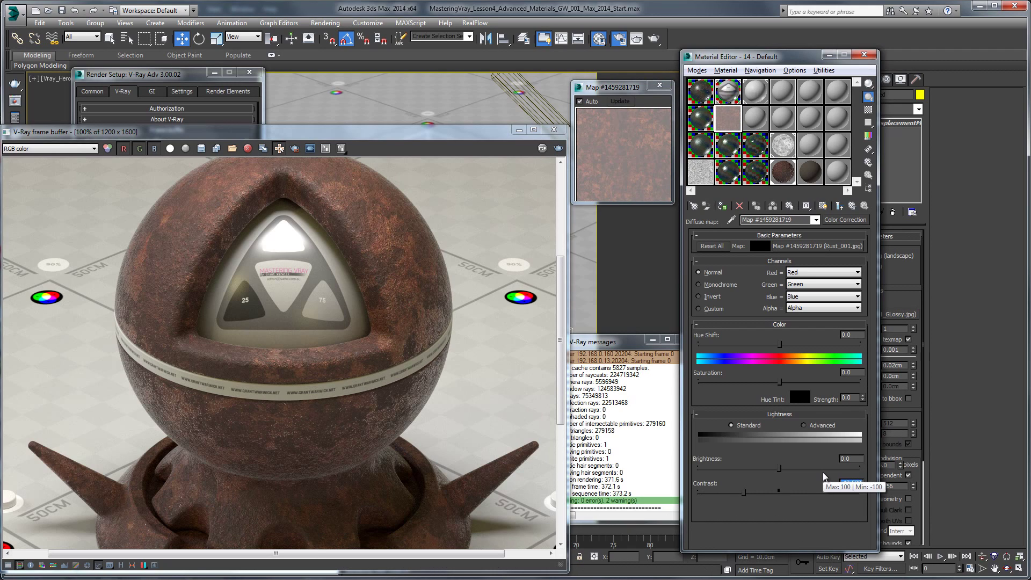
pyautogui.write('0')
pyautogui.press('Return')
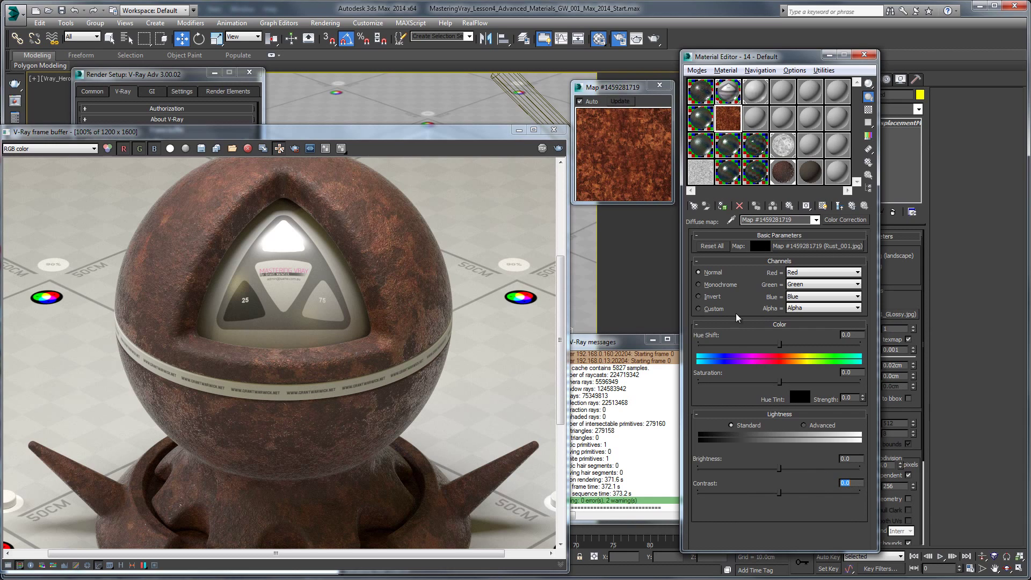
# - Switch the Color Correction lightness to Advanced and set the RGB Gamma/Contrast to 0.85
pyautogui.click(815, 425)
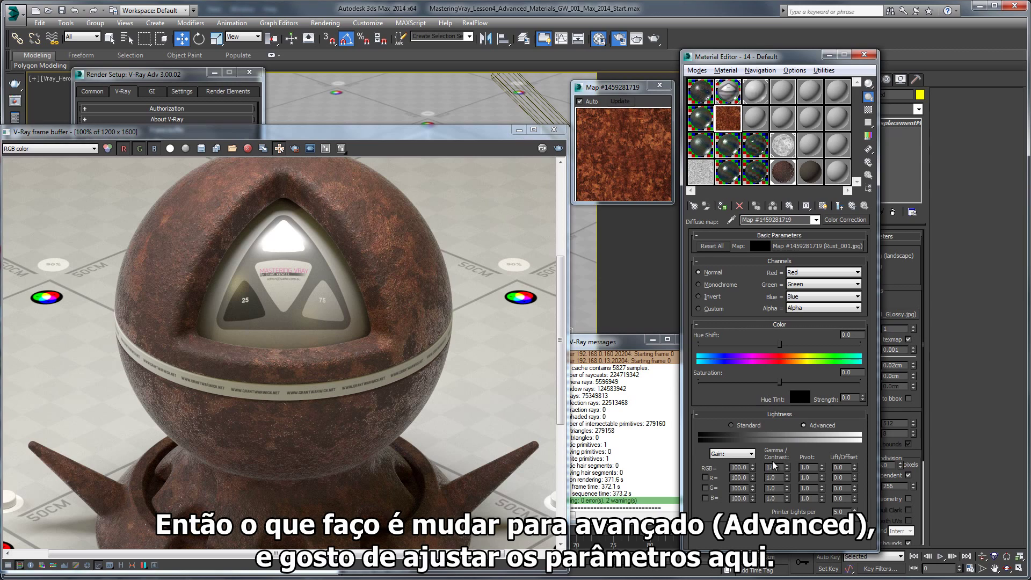
pyautogui.moveTo(790, 467)
pyautogui.mouseDown()
pyautogui.moveTo(793, 481)
pyautogui.moveTo(793, 457)
pyautogui.moveTo(791, 475)
pyautogui.mouseUp()
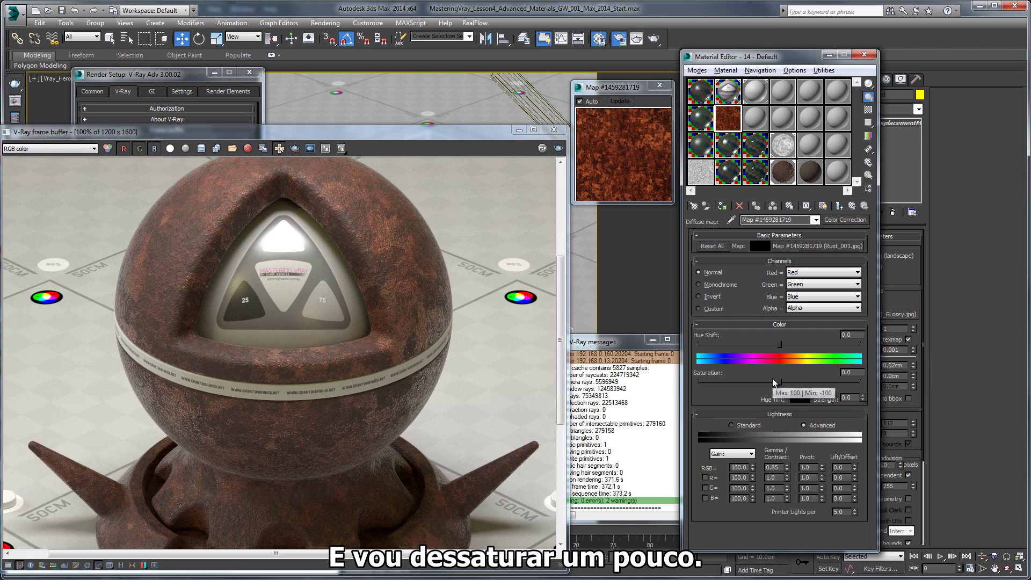
# - Lower the Color Correction saturation to about -25.6 and return to the parent VRayMtl
pyautogui.moveTo(778, 382); pyautogui.dragTo(758, 382)
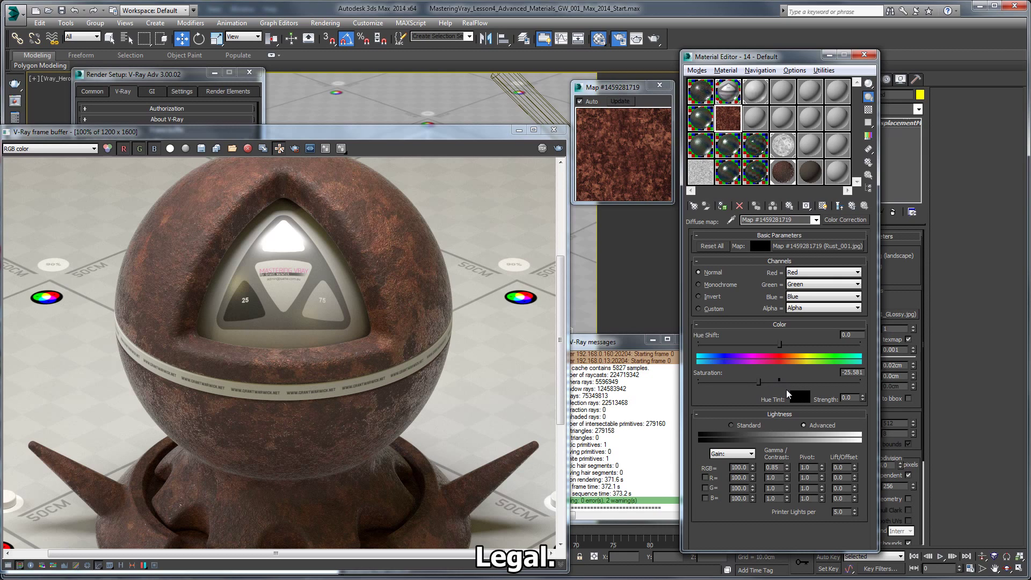
pyautogui.click(839, 206)
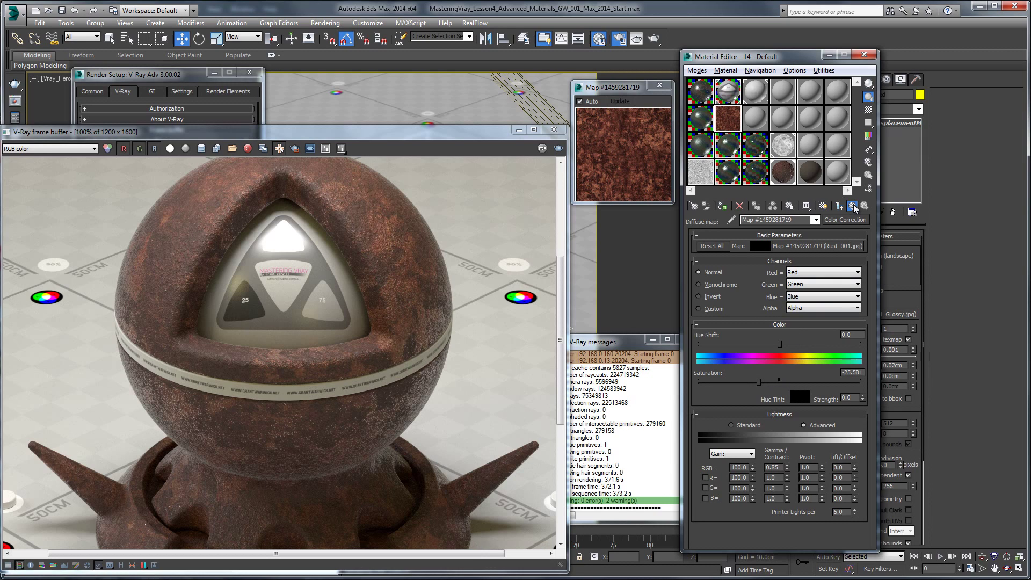
# - Assign the rust material to the selected shader-ball objects, moving the frame buffer aside and back to reach them
pyautogui.moveTo(471, 131); pyautogui.dragTo(320, 392)
pyautogui.moveTo(730, 125); pyautogui.dragTo(465, 222)
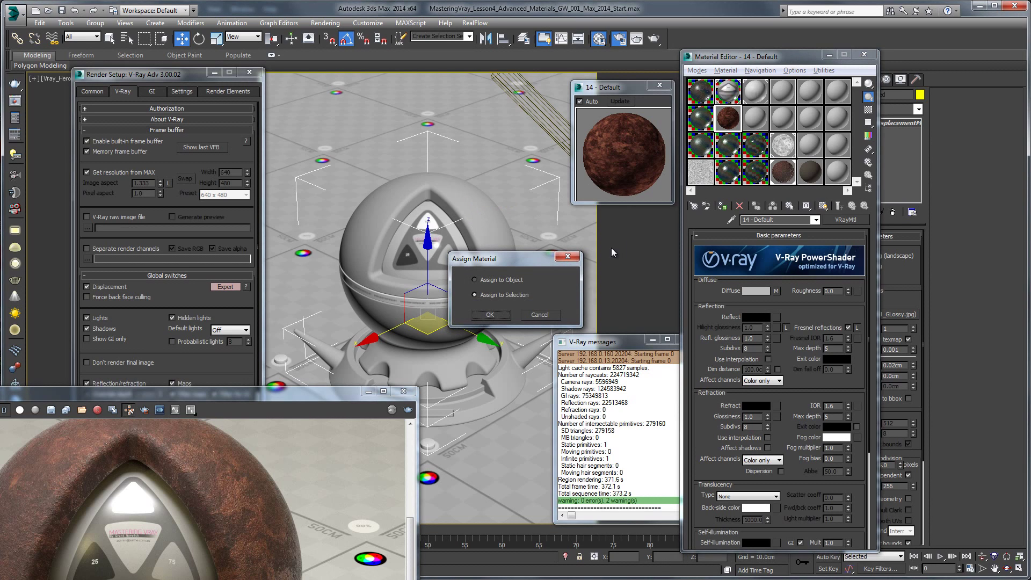
pyautogui.click(490, 315)
pyautogui.moveTo(318, 395); pyautogui.dragTo(477, 246)
# - Add a Falloff map to the material's Reflect slot
pyautogui.scroll(-1, 711, 262)
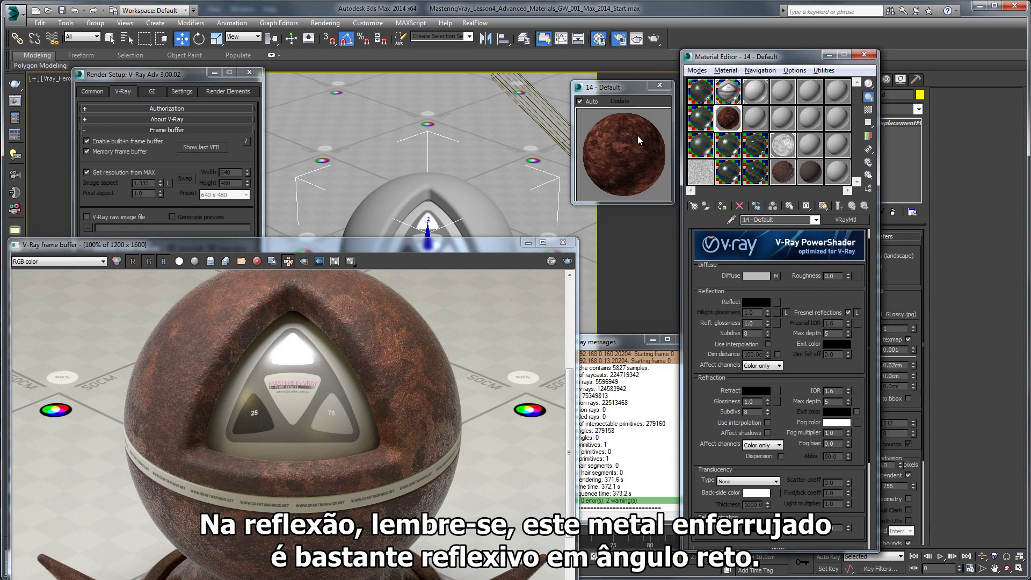
pyautogui.click(778, 301)
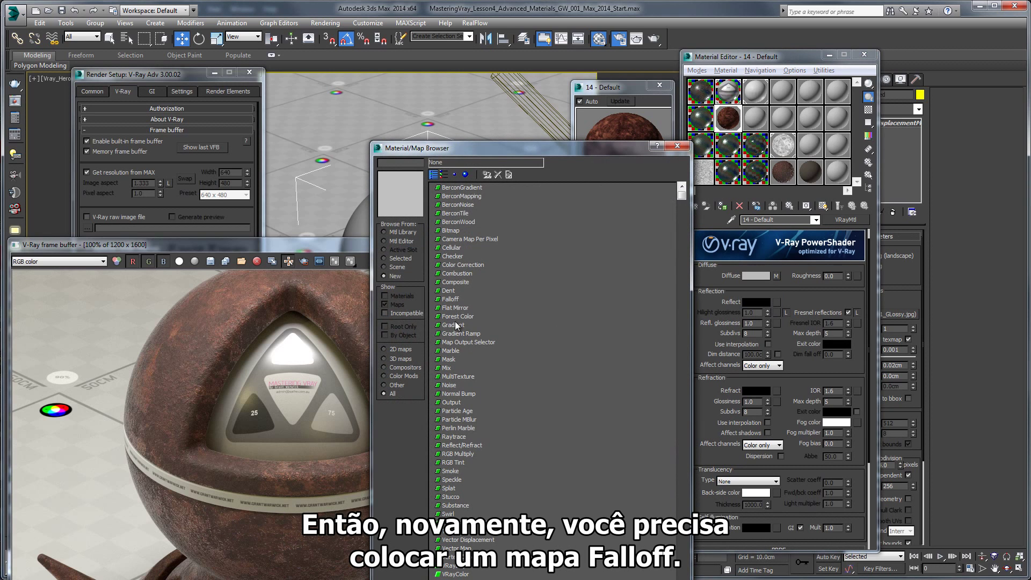
pyautogui.doubleClick(454, 301)
# - Enable the Falloff map's output Color Map and switch it from Mono to RGB
pyautogui.scroll(-5, 778, 376)
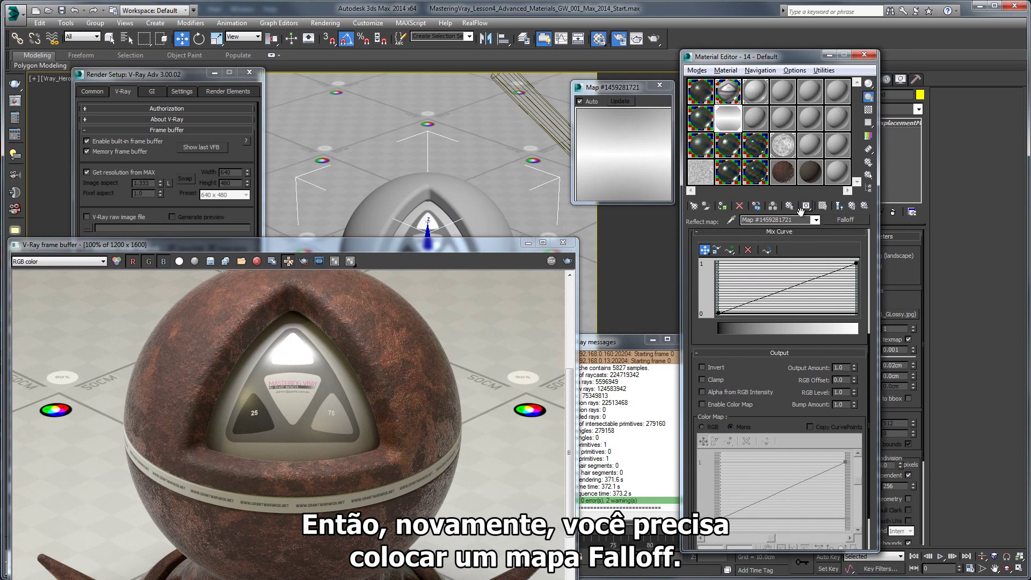
pyautogui.click(742, 404)
pyautogui.scroll(-3, 733, 429)
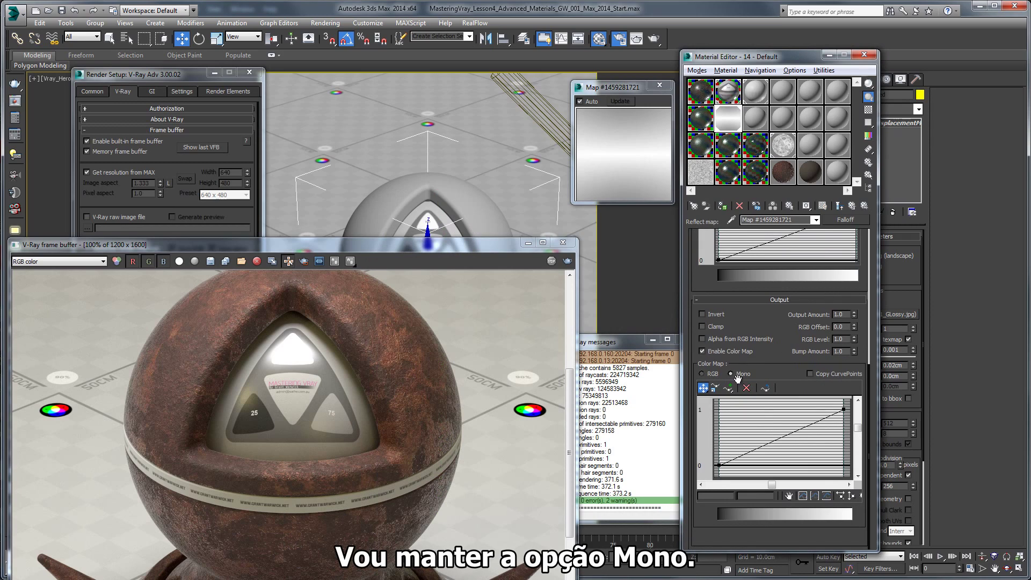
pyautogui.click(701, 373)
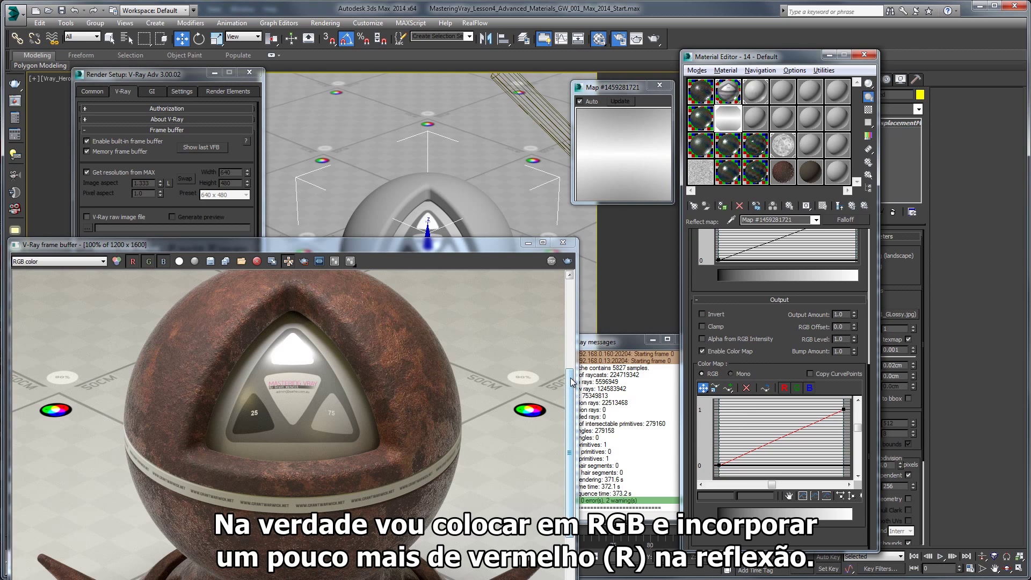
# - Add a point to the output color curve, pull it down to about 0.877, 0.082, and make it Bezier-Smooth
pyautogui.click(727, 387)
pyautogui.click(797, 429)
pyautogui.click(703, 387)
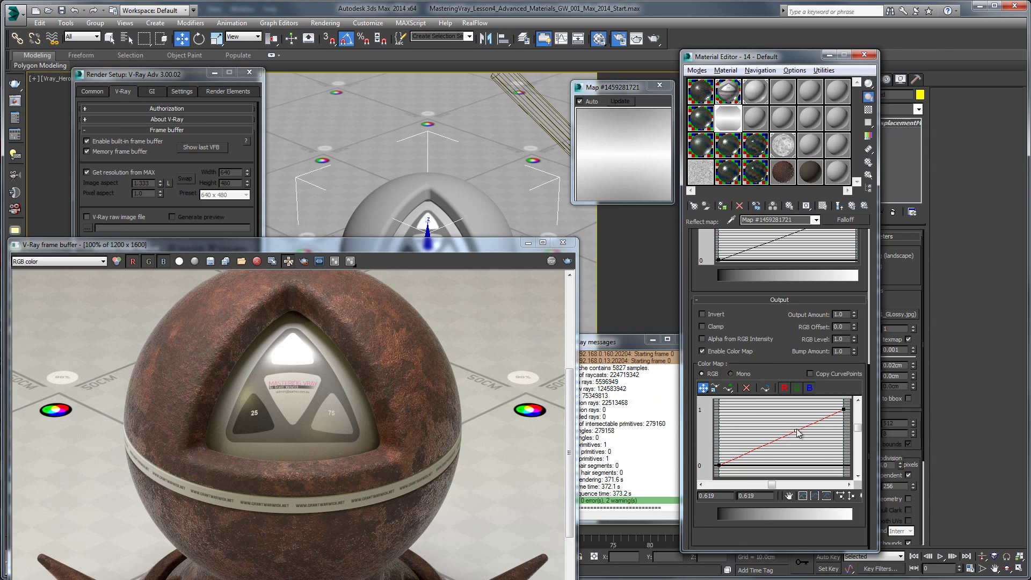
pyautogui.moveTo(796, 430); pyautogui.dragTo(831, 464)
pyautogui.rightClick(830, 463)
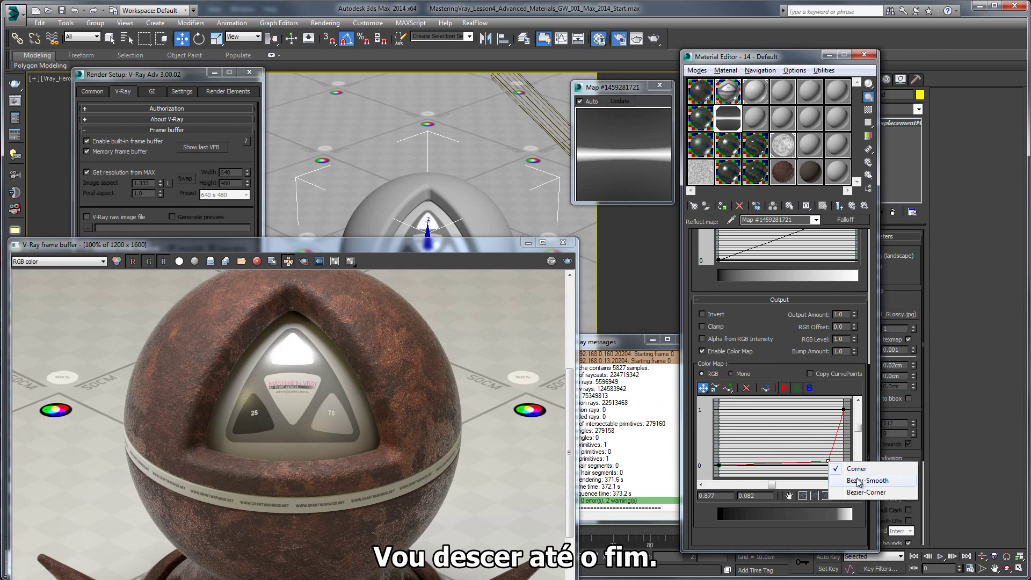
pyautogui.click(854, 477)
# - Raise the output curve's start point to about 0.048 and shift the Bezier point to about 0.855, 0.053
pyautogui.click(719, 465)
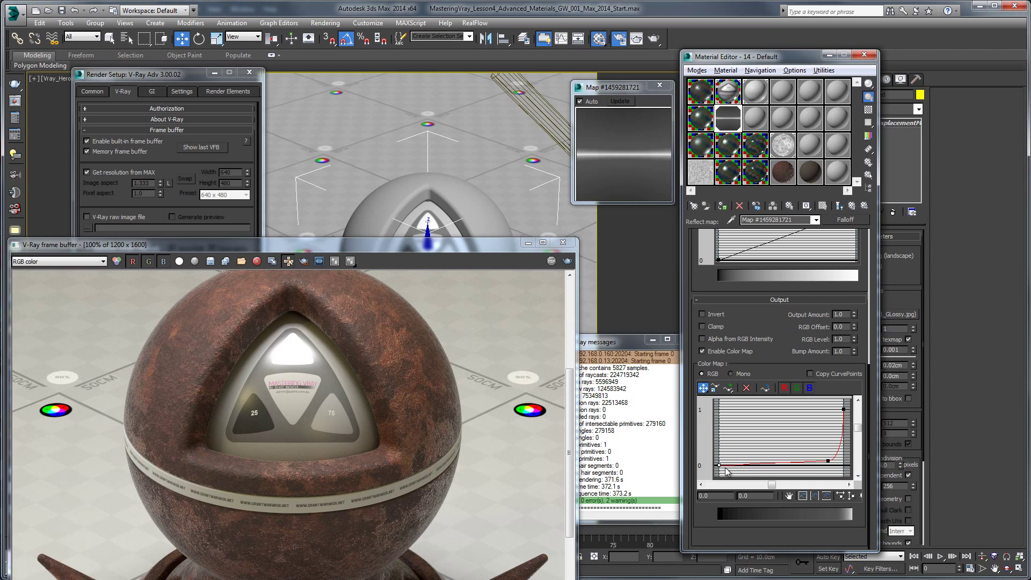
pyautogui.moveTo(720, 465); pyautogui.dragTo(720, 463)
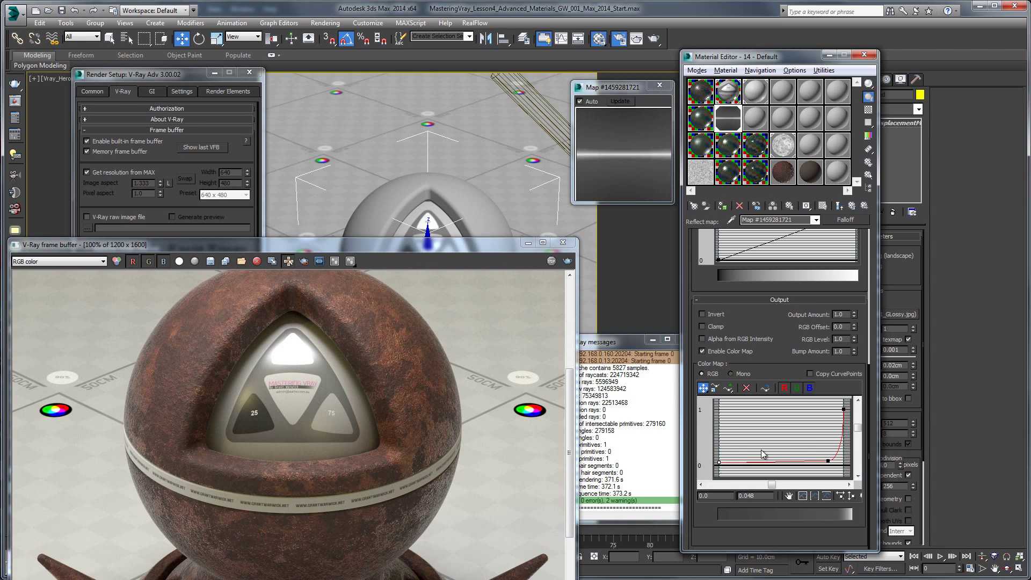
pyautogui.click(827, 461)
pyautogui.moveTo(828, 460); pyautogui.dragTo(815, 461)
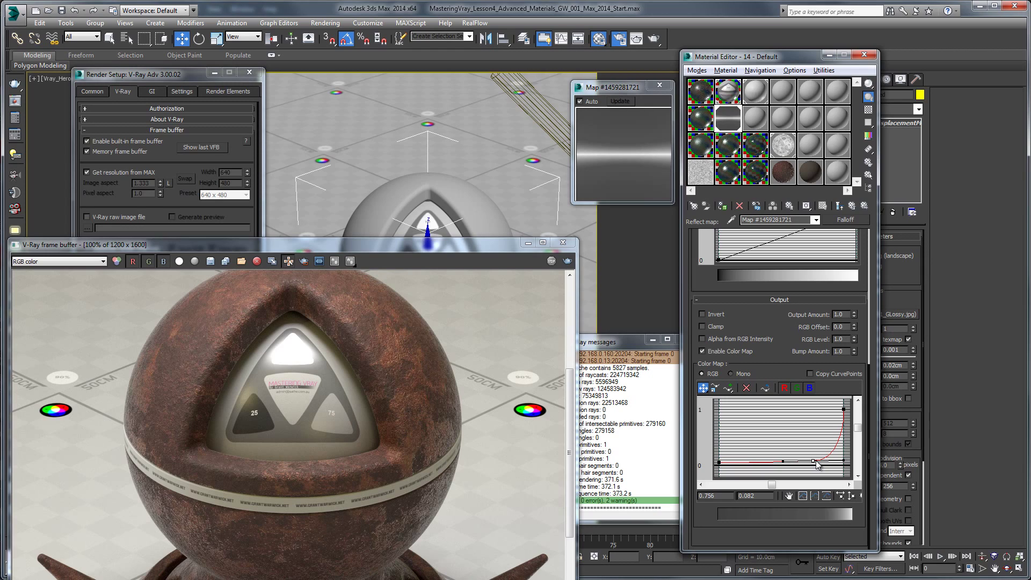
pyautogui.click(805, 466)
pyautogui.moveTo(813, 462); pyautogui.dragTo(814, 463)
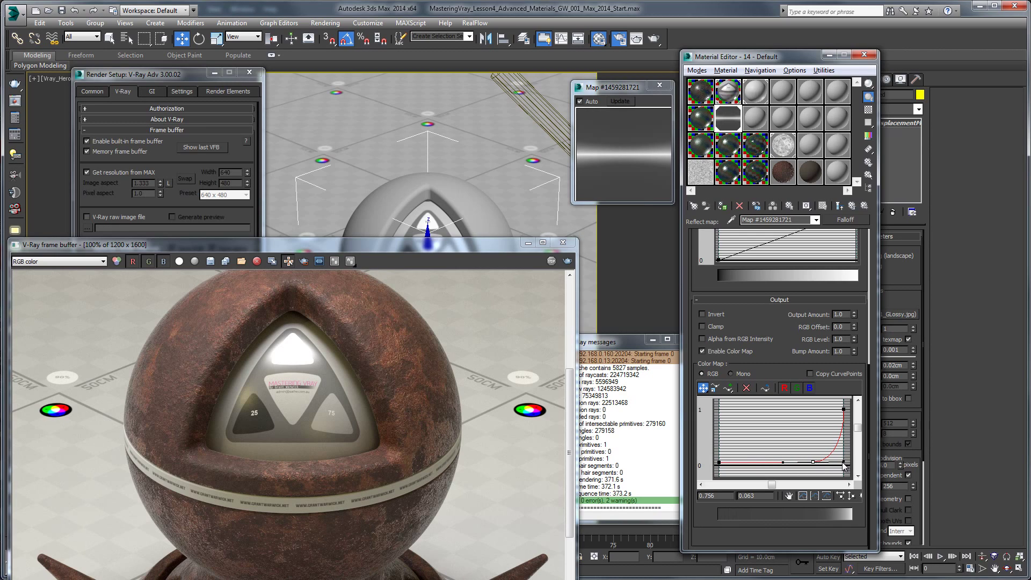
pyautogui.moveTo(843, 466); pyautogui.dragTo(814, 463)
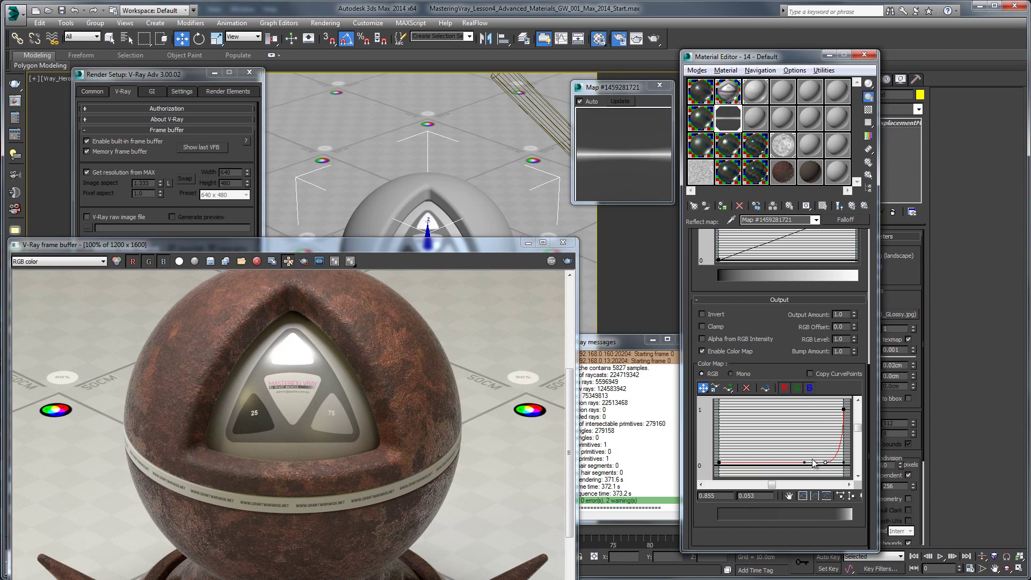
# - Limit curve editing to the red channel, raise its two lower points slightly for a reddish reflection, and return to the parent material
pyautogui.click(799, 389)
pyautogui.click(808, 390)
pyautogui.moveTo(716, 447); pyautogui.dragTo(824, 466)
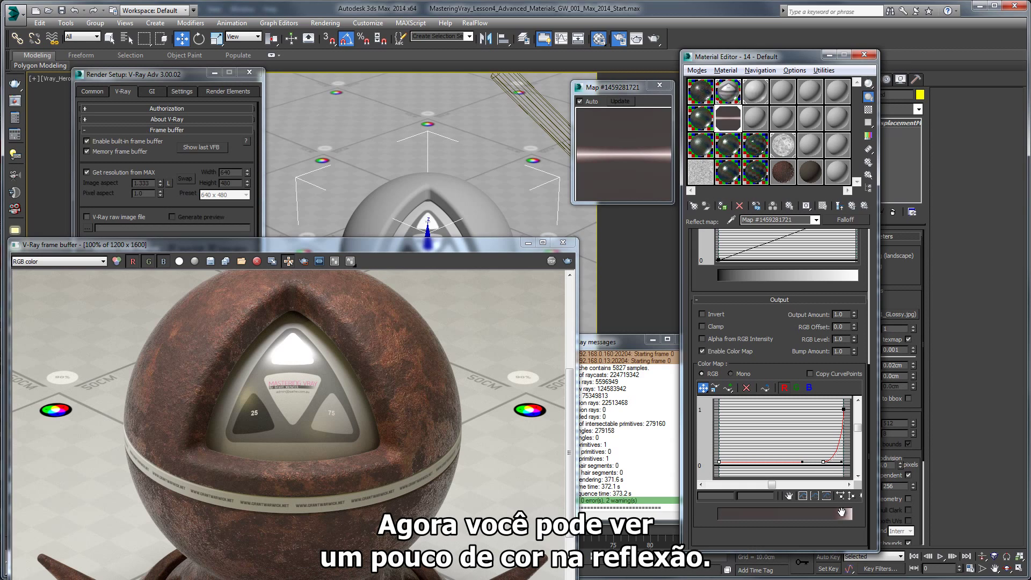
pyautogui.click(840, 206)
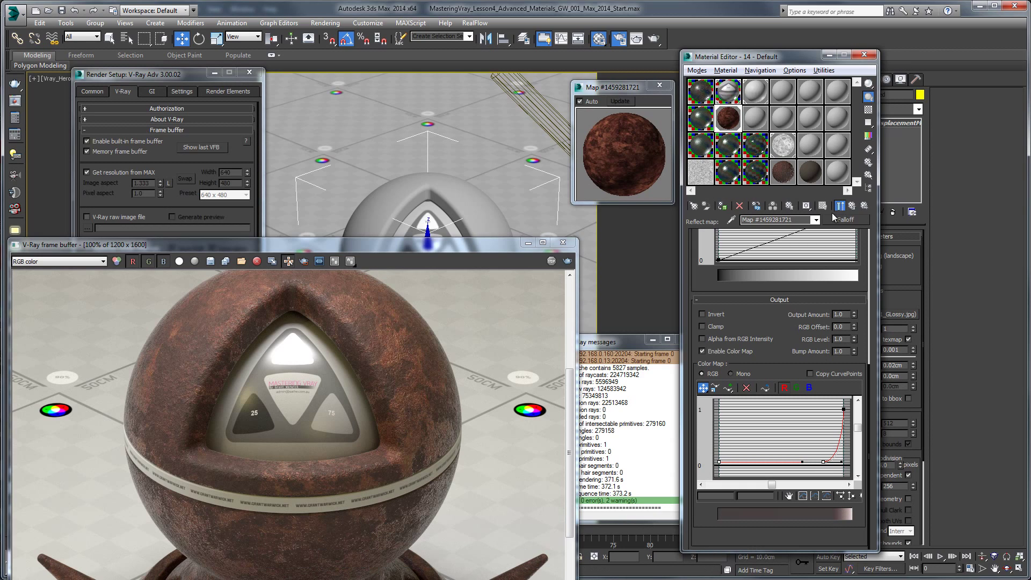
pyautogui.click(850, 207)
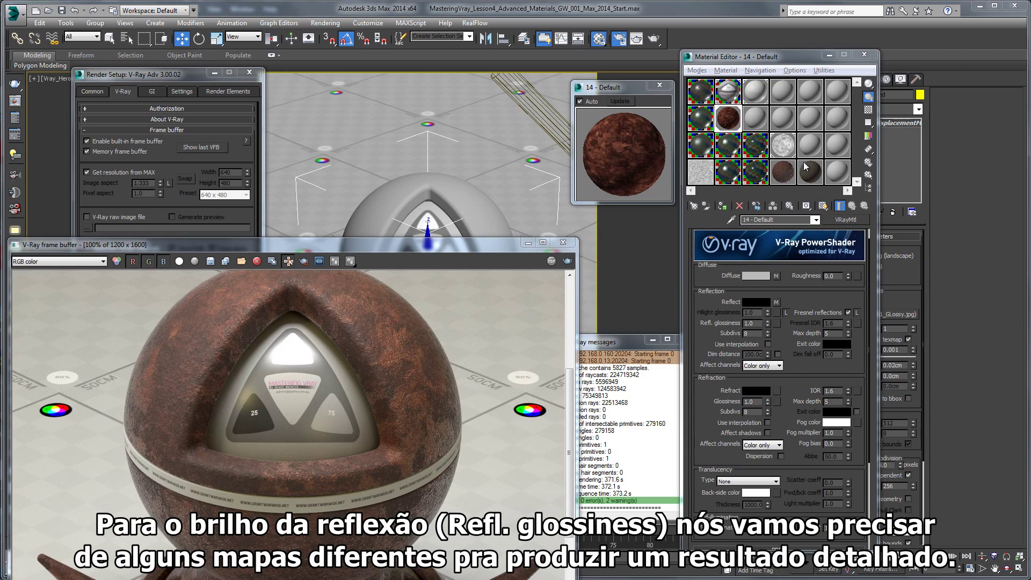
# - Assign the updated material to the selection again and start a test render
pyautogui.moveTo(728, 119); pyautogui.dragTo(474, 216)
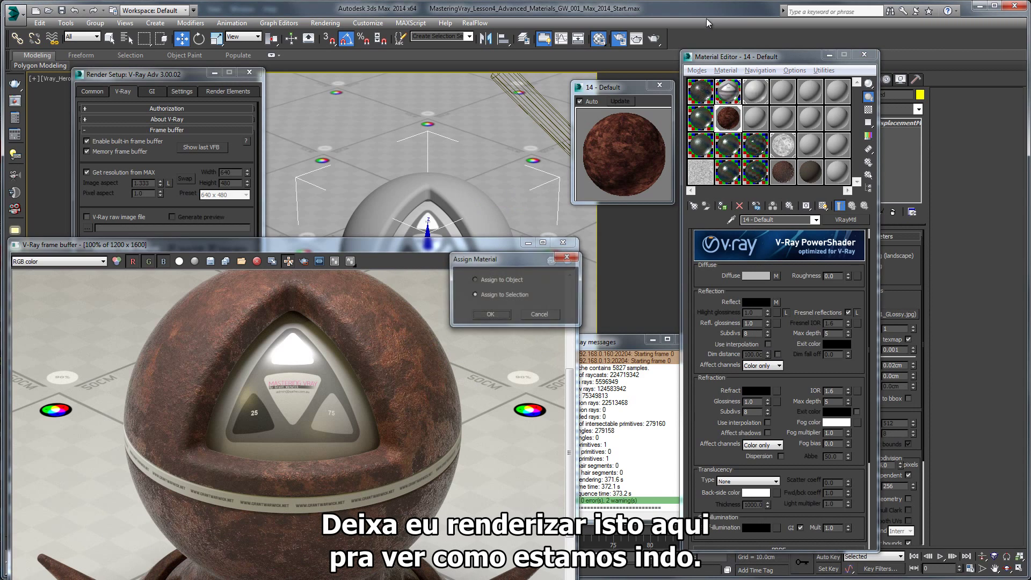
pyautogui.click(490, 314)
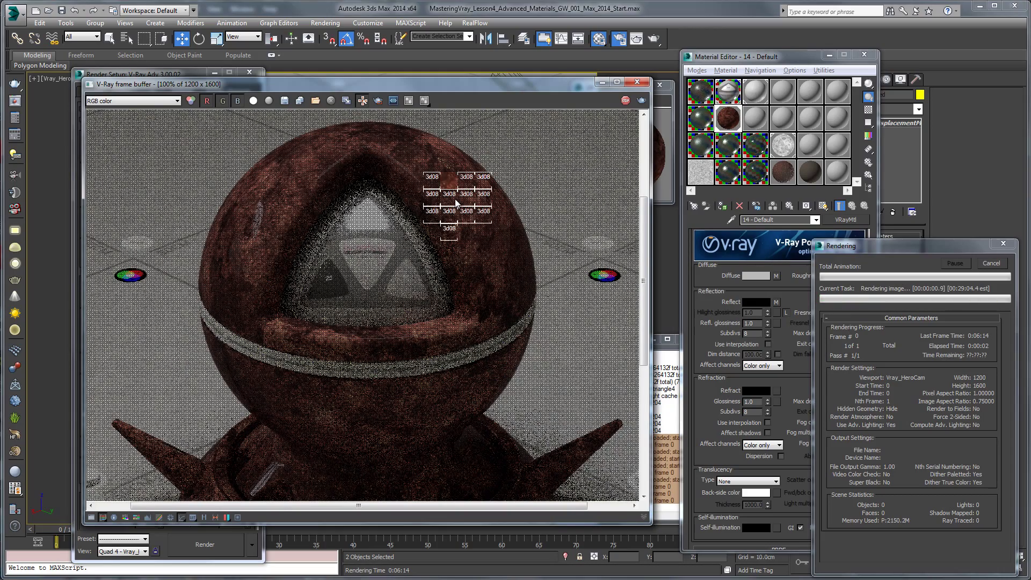
# - Examine the rust texture's detail and scale on the sphere in the test render
pyautogui.scroll(1, 455, 203)
pyautogui.scroll(-1, 455, 203)
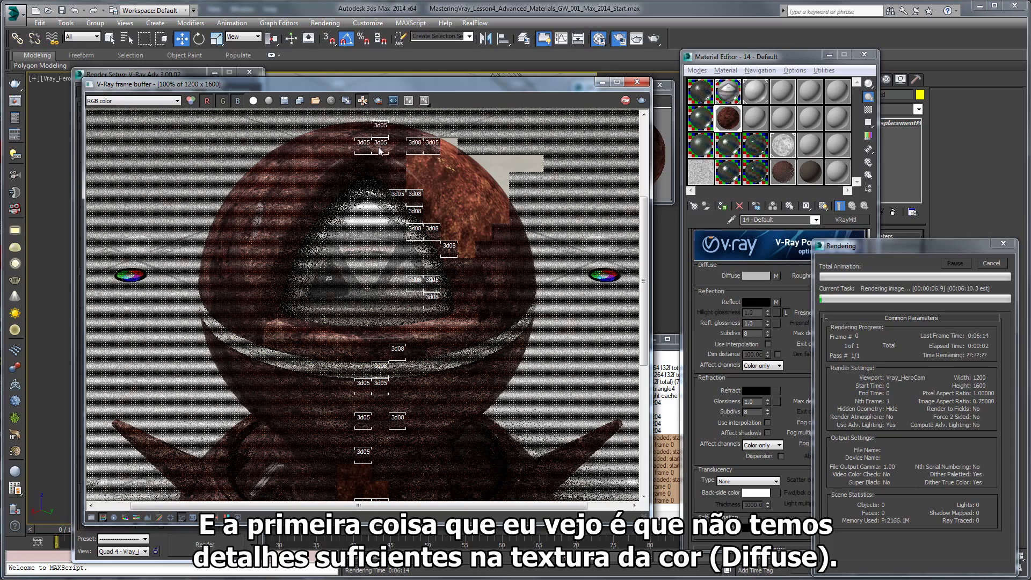
pyautogui.scroll(1, 469, 216)
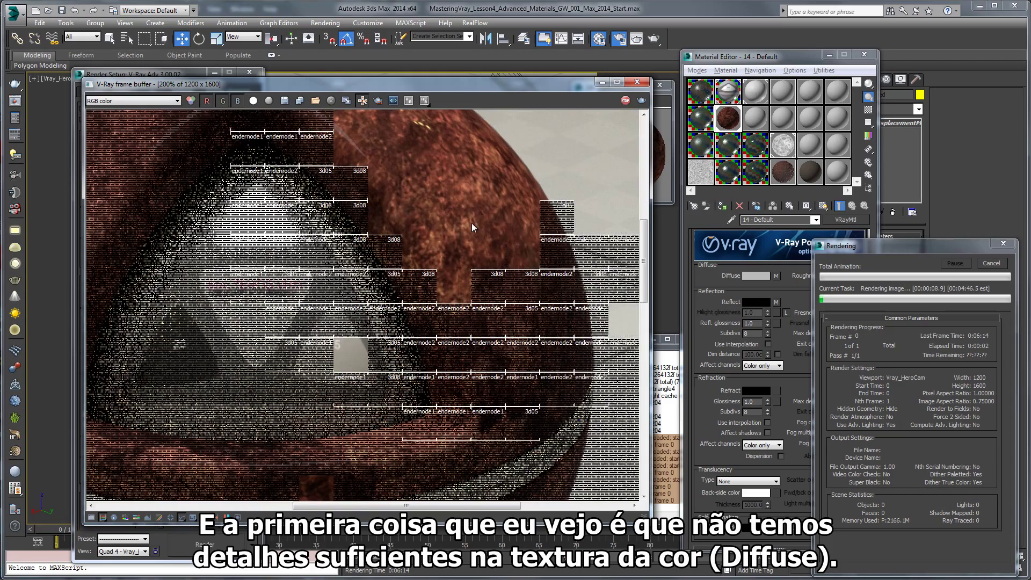
pyautogui.scroll(-1, 462, 198)
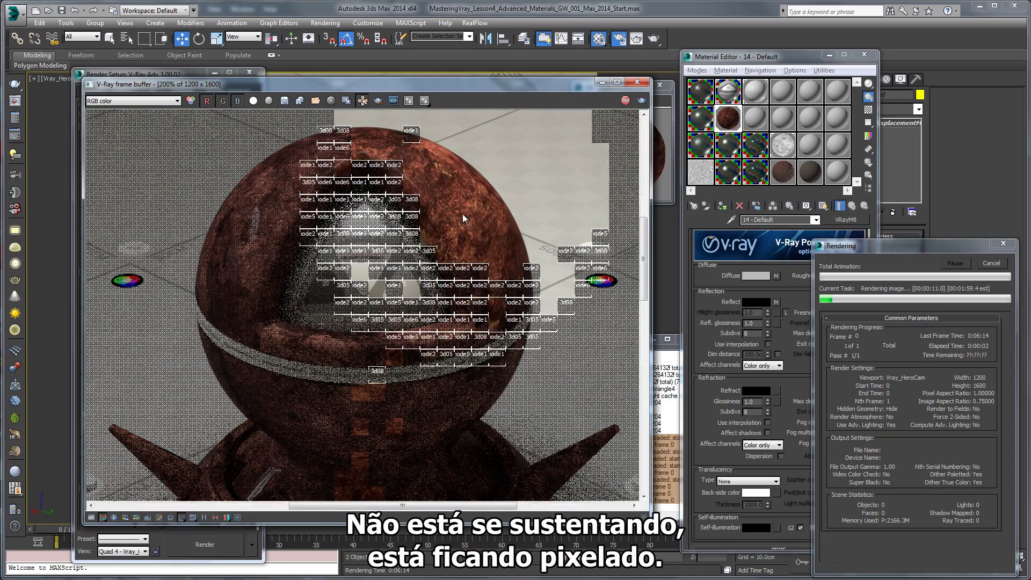
pyautogui.scroll(1, 463, 214)
pyautogui.scroll(-1, 462, 211)
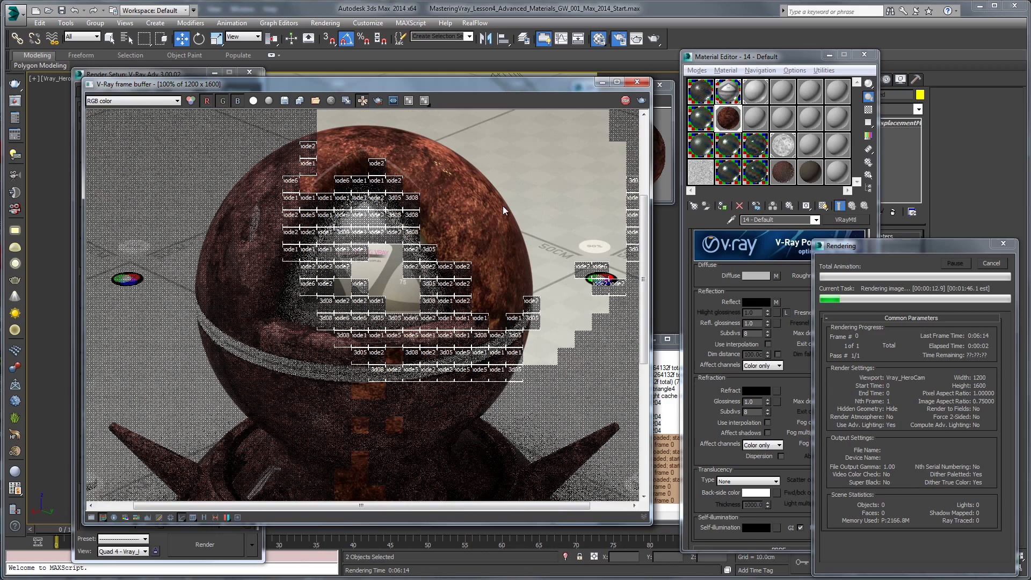
pyautogui.moveTo(502, 205); pyautogui.dragTo(461, 211, button='middle')
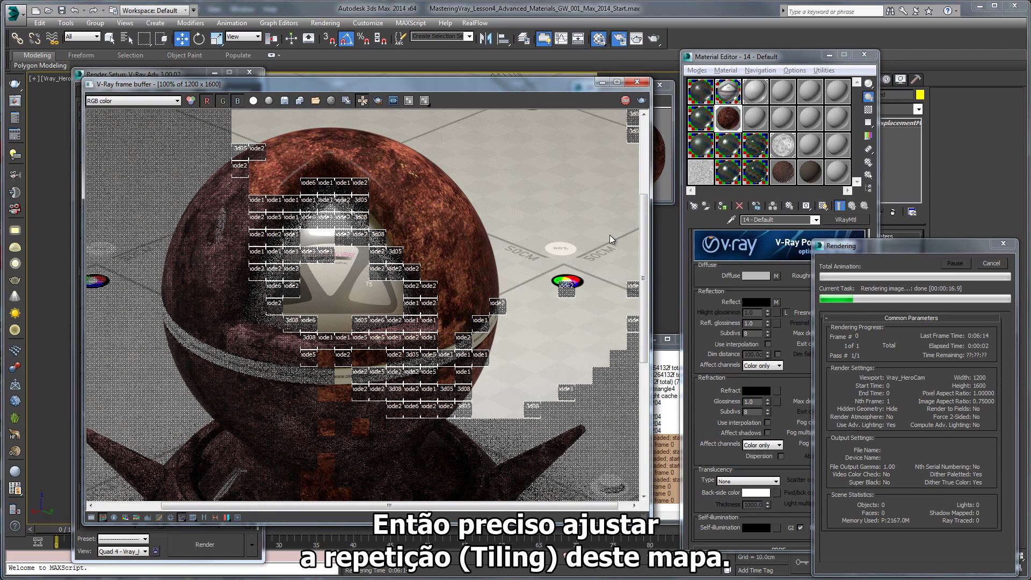
# - Set the U and V tiling of the diffuse rust bitmap to 2 and return to the parent material
pyautogui.click(778, 277)
pyautogui.scroll(-10, 780, 277)
pyautogui.scroll(5, 797, 379)
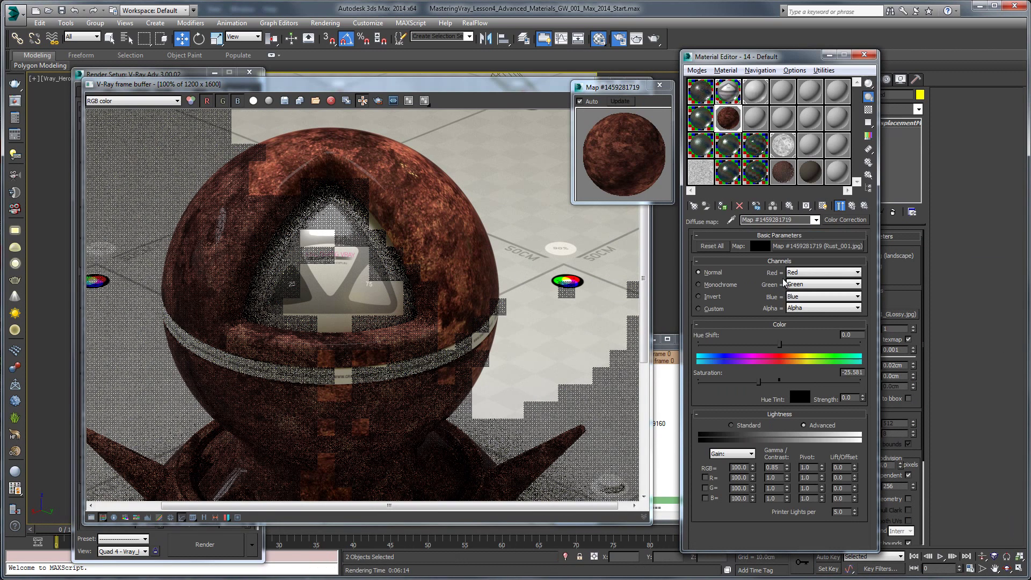
pyautogui.click(816, 250)
pyautogui.doubleClick(772, 287)
pyautogui.write('2')
pyautogui.press('Tab')
pyautogui.write('2')
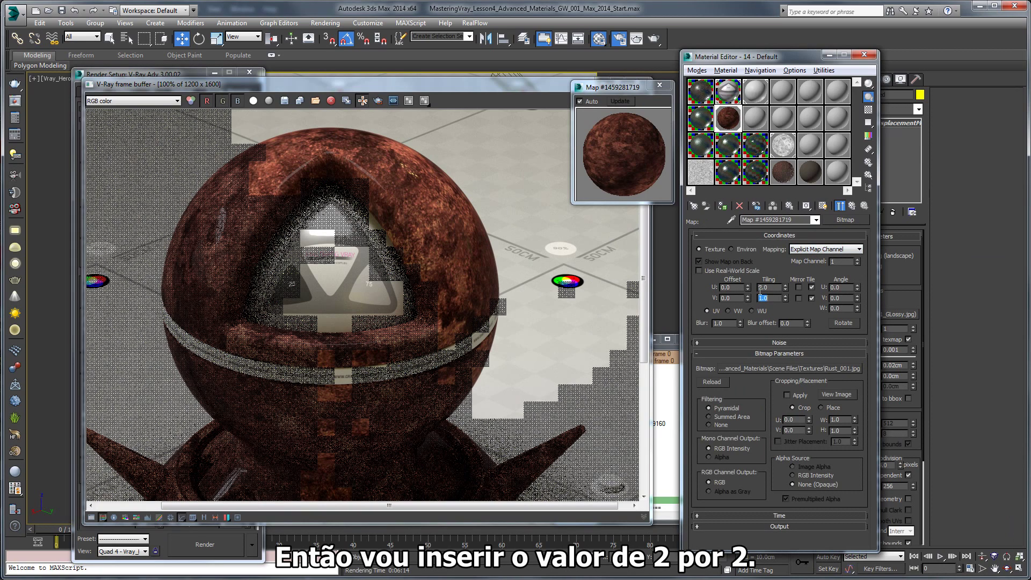
pyautogui.click(588, 275)
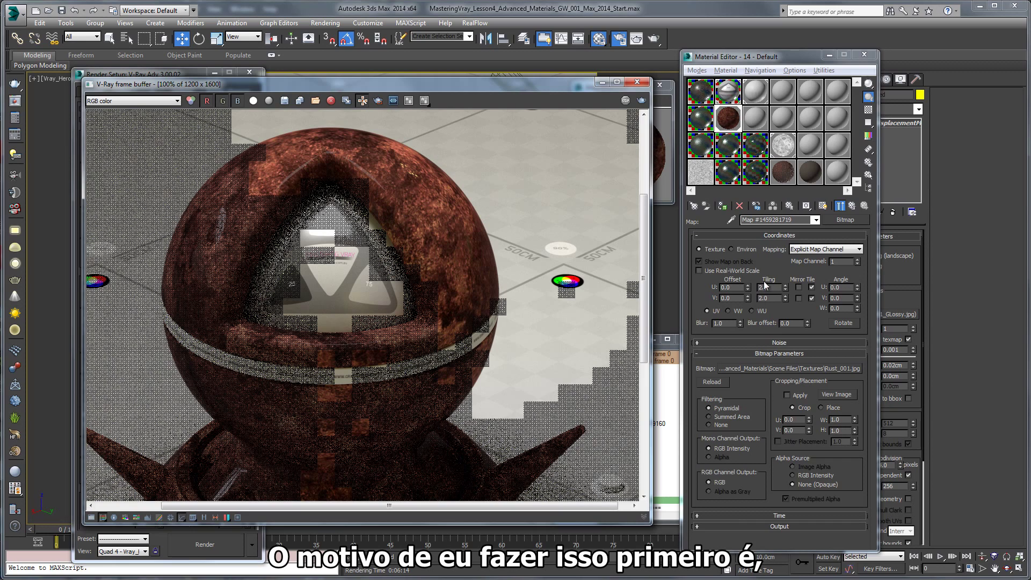
pyautogui.click(854, 206)
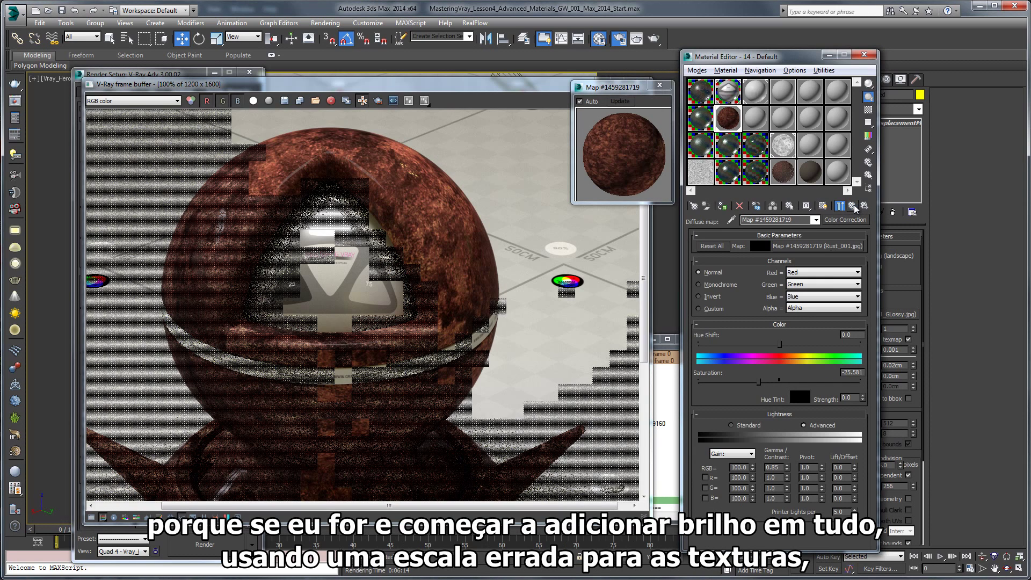
pyautogui.click(853, 206)
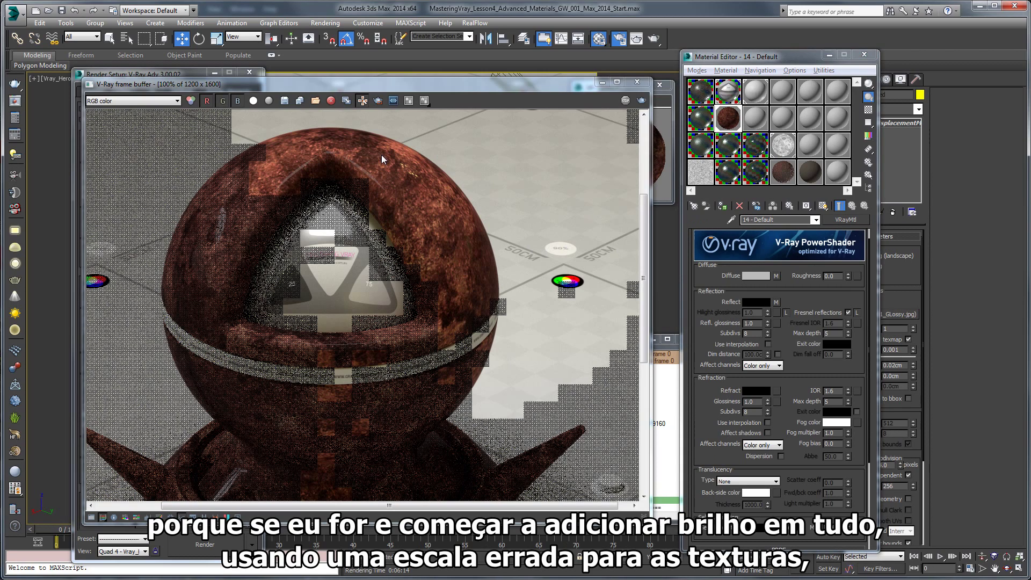
# - Uncover the viewport and display the diffuse Color Correction map on the shader ball there
pyautogui.click(416, 195)
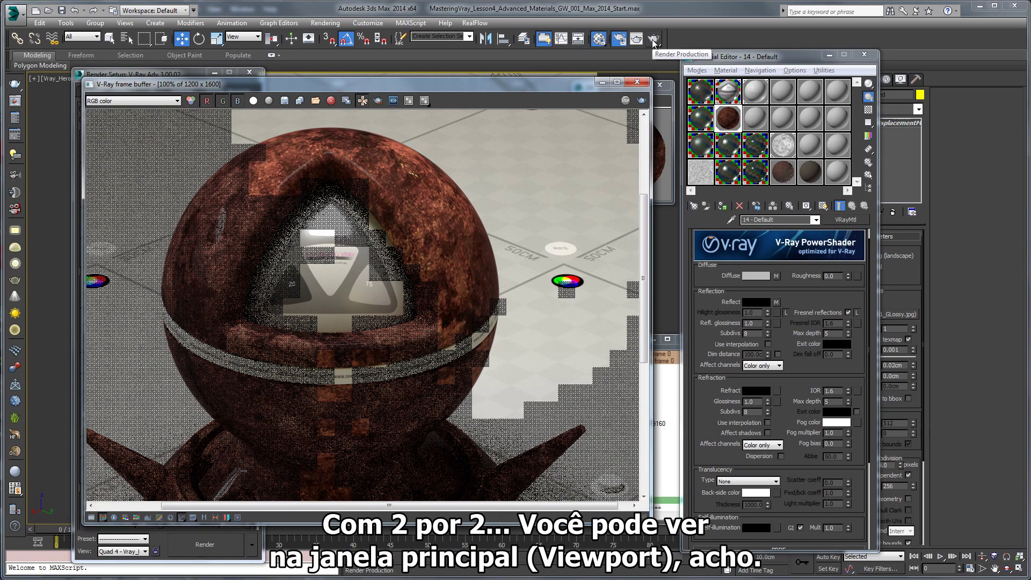
pyautogui.moveTo(604, 85); pyautogui.dragTo(570, 385)
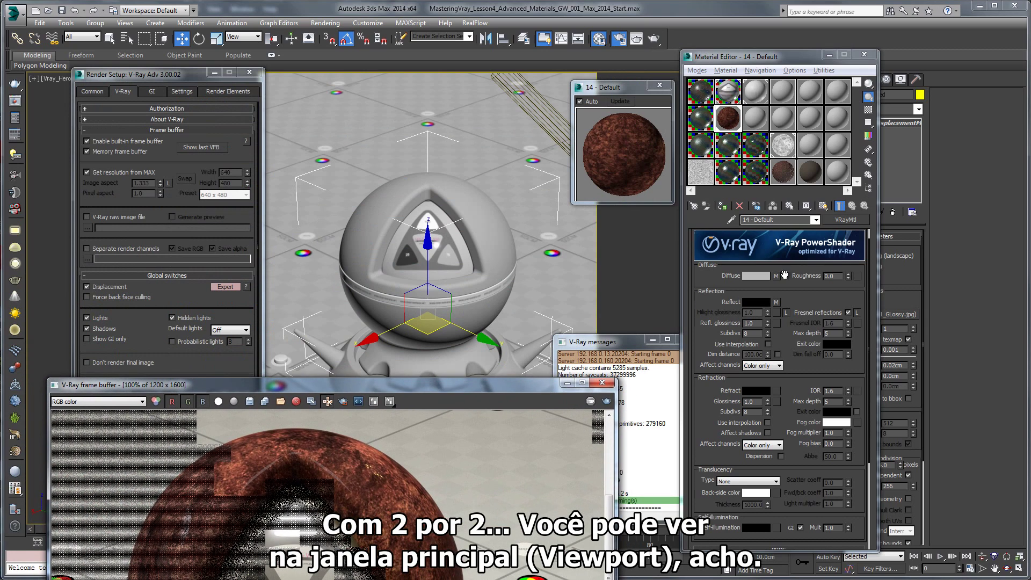
pyautogui.click(787, 272)
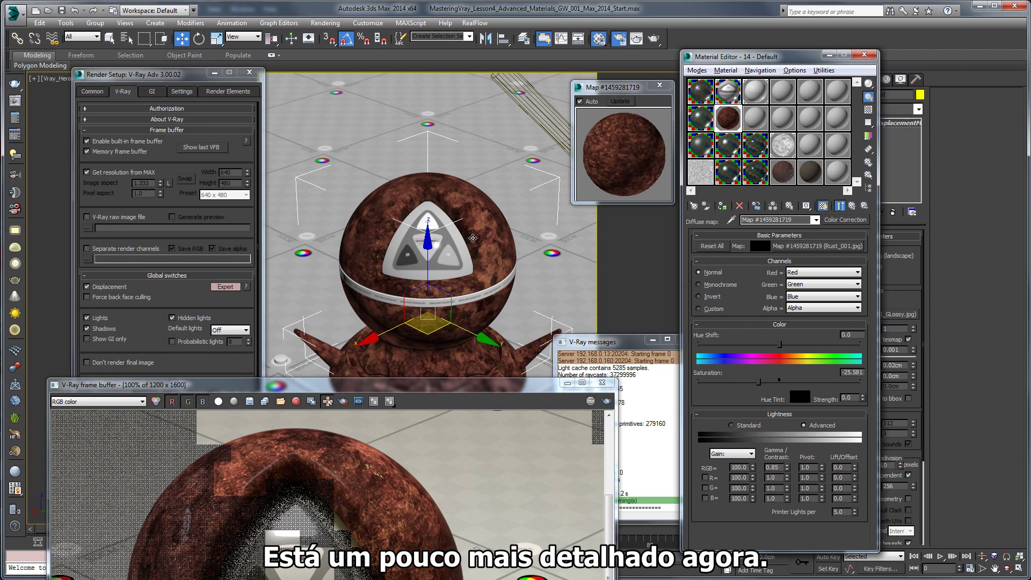
# - Examine the retiled rust texture up close on the sphere in the test render and stop the render
pyautogui.moveTo(488, 391); pyautogui.dragTo(490, 131)
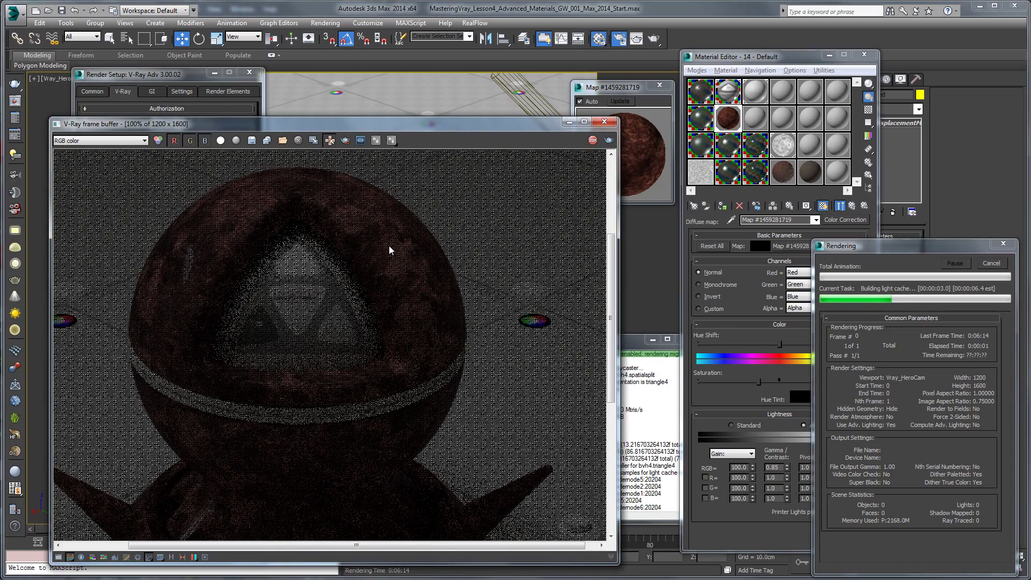
pyautogui.scroll(2, 388, 246)
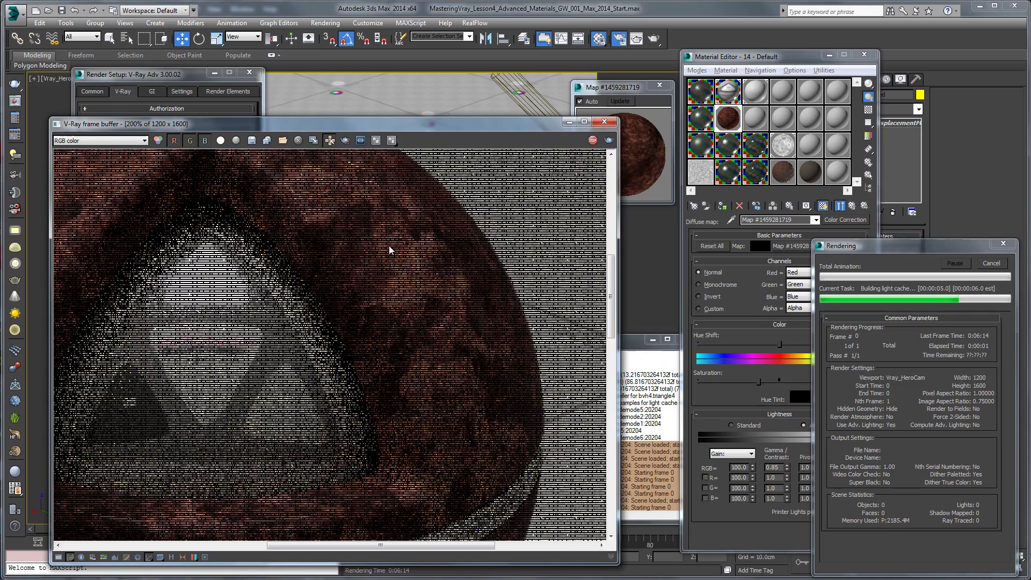
pyautogui.scroll(3, 392, 263)
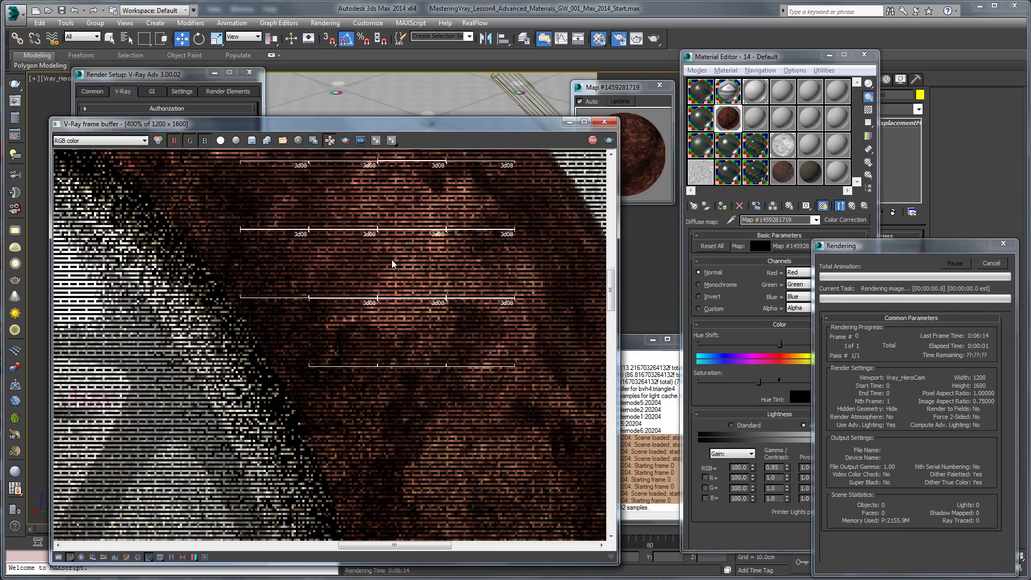
pyautogui.scroll(-1, 391, 263)
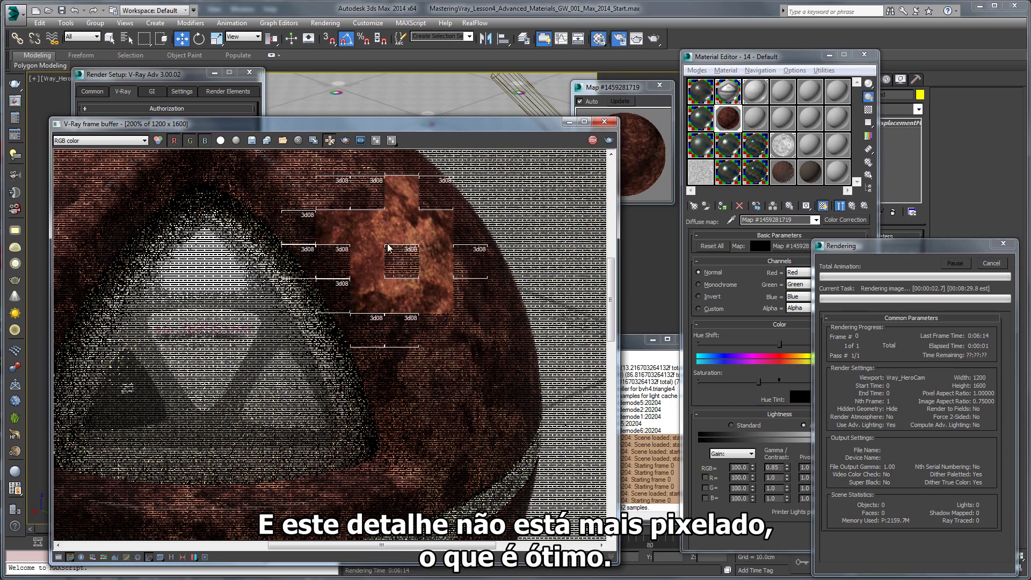
pyautogui.scroll(-1, 403, 258)
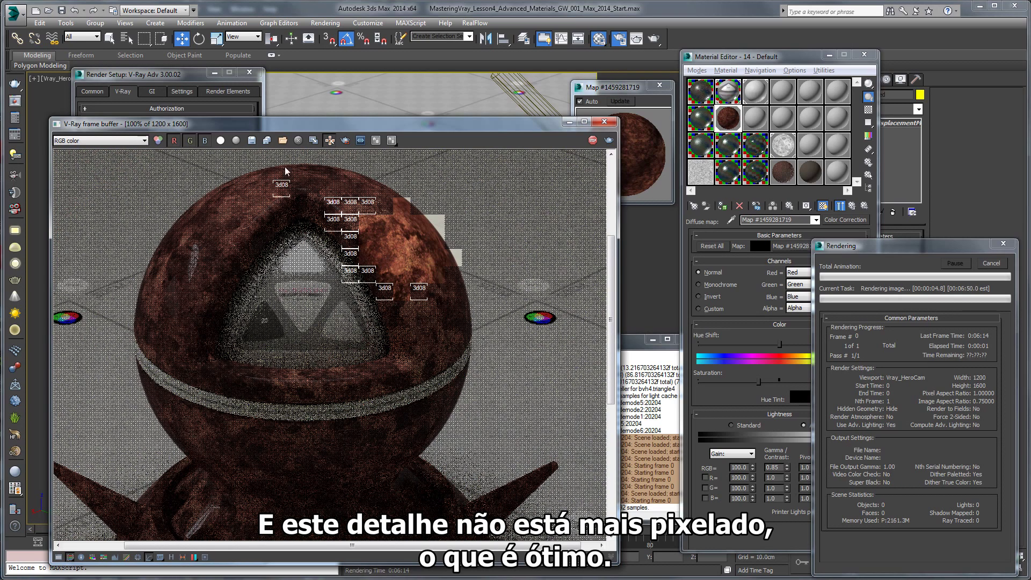
pyautogui.press('Escape')
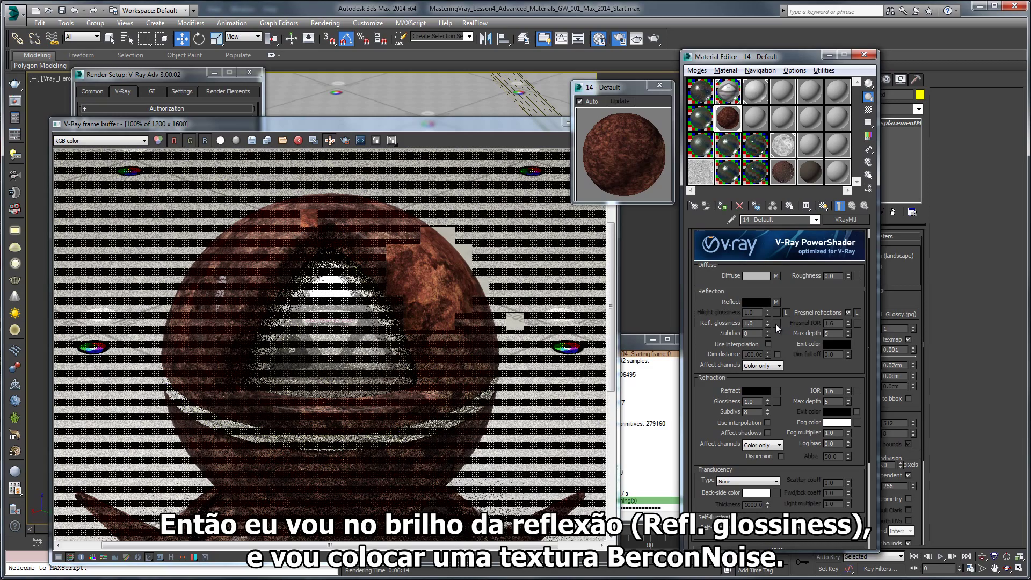
# - Load a BerconNoise map into the material's reflection glossiness and set its size to 1
pyautogui.click(776, 323)
pyautogui.click(460, 206)
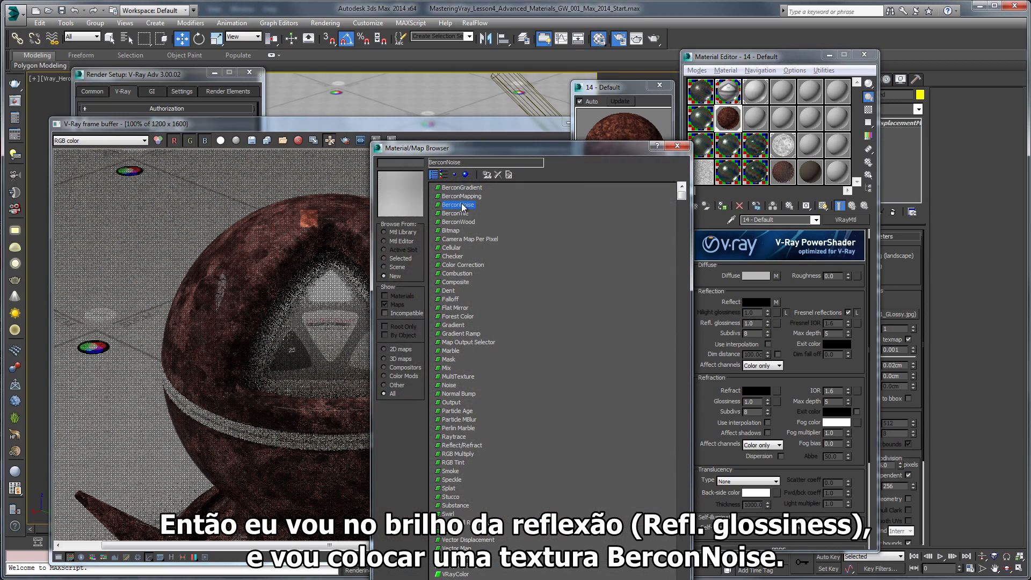
pyautogui.doubleClick(460, 206)
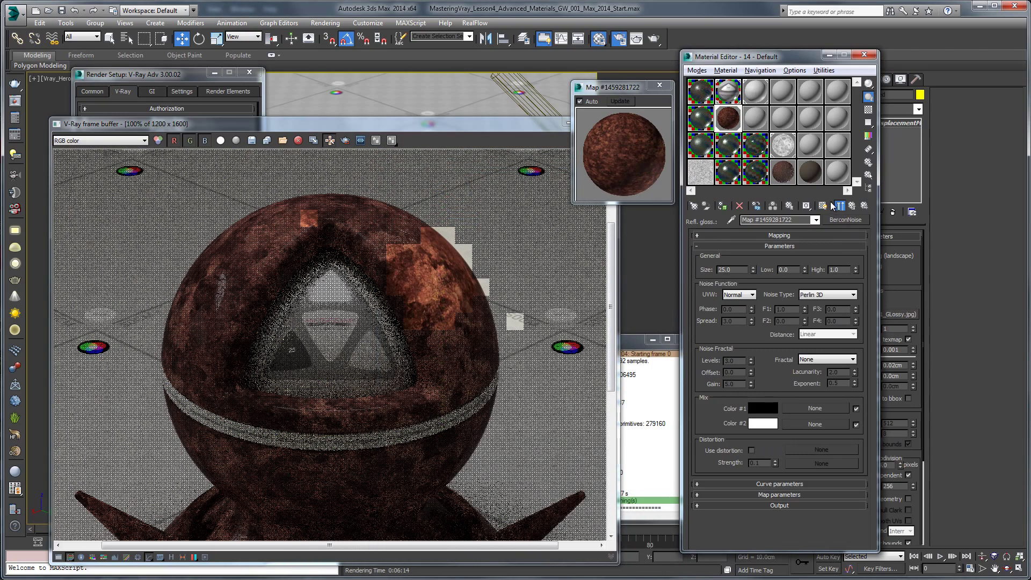
pyautogui.moveTo(738, 267); pyautogui.dragTo(694, 274)
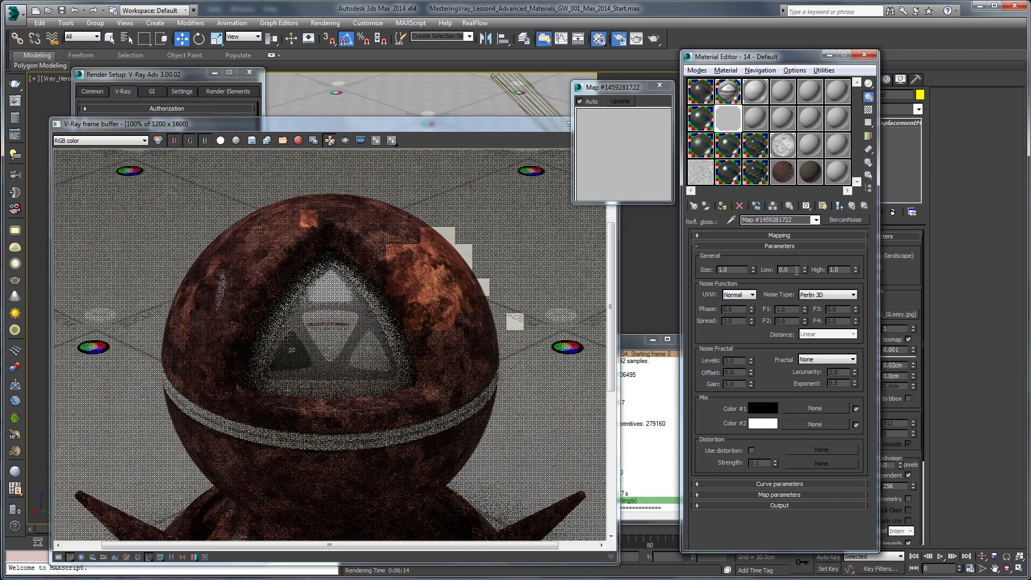
# - Keep the glossiness noise type at Perlin 3D and set its fractal mode to fBm Turbulence
pyautogui.click(822, 296)
pyautogui.click(821, 304)
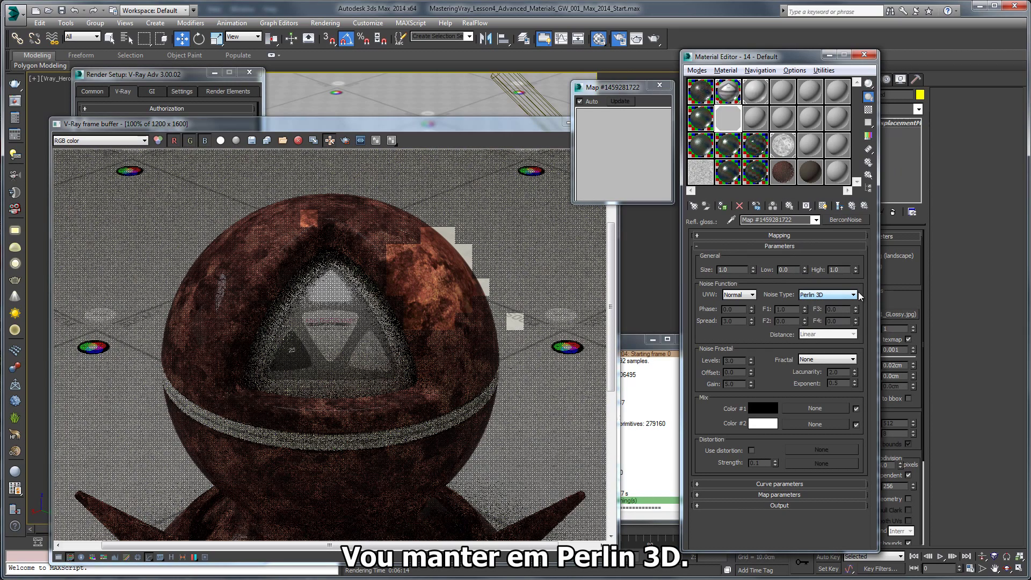
pyautogui.click(821, 359)
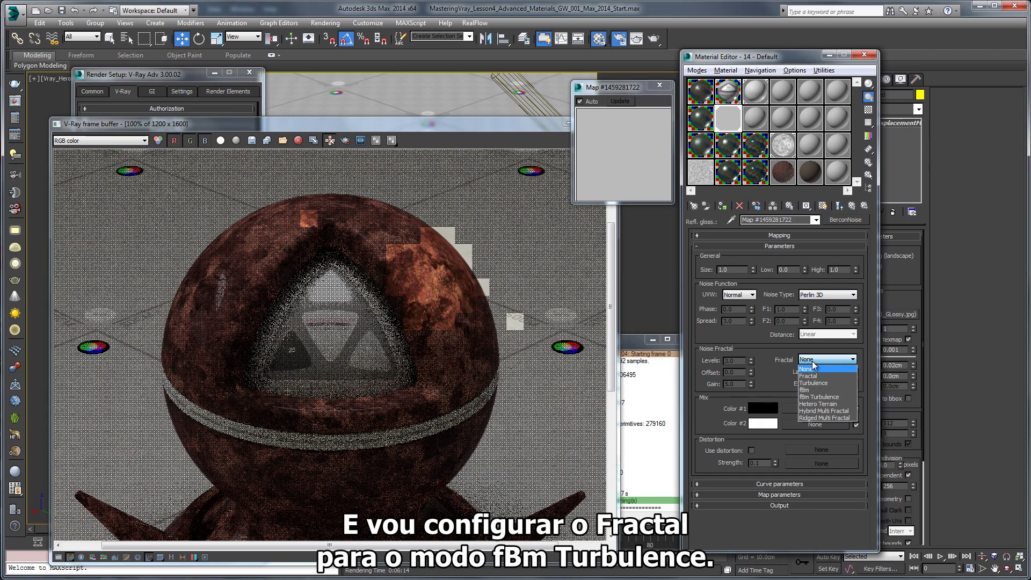
pyautogui.click(825, 398)
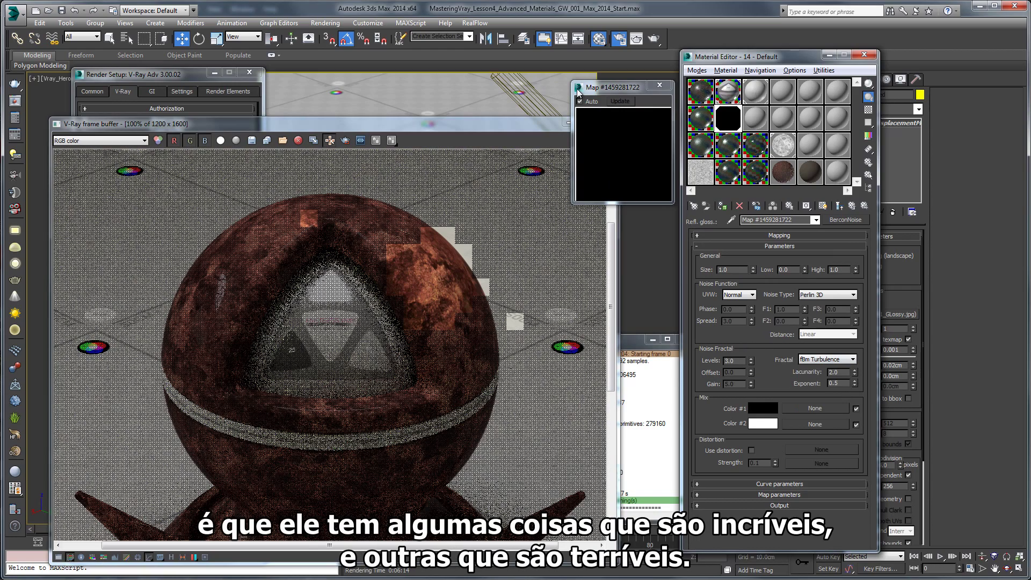
# - Enlarge the noise size to 4.84 to preview its pattern, and dismiss the monitor calibration reminder
pyautogui.moveTo(603, 91); pyautogui.dragTo(600, 83)
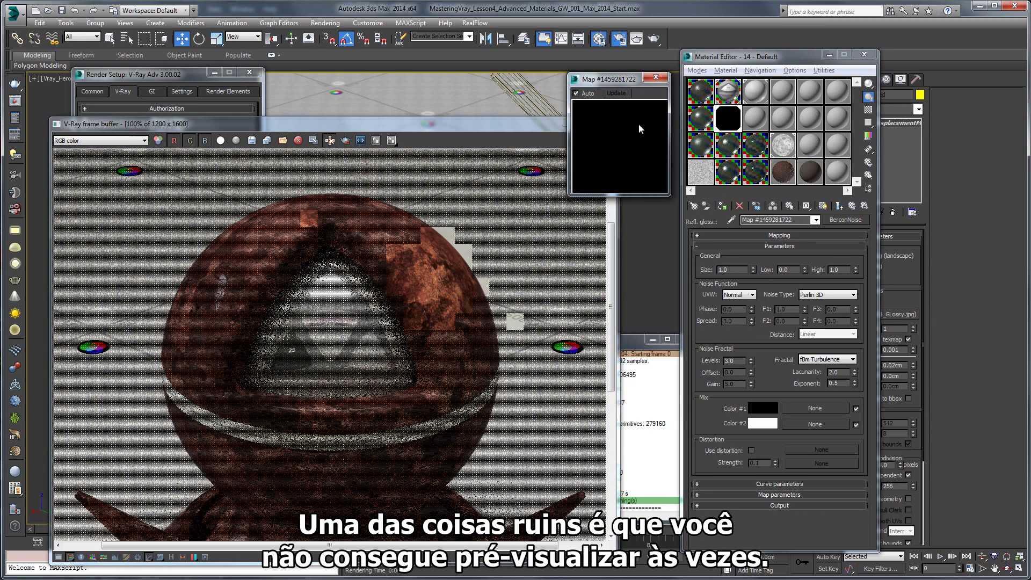
pyautogui.moveTo(753, 269); pyautogui.dragTo(765, 241)
pyautogui.moveTo(764, 185); pyautogui.dragTo(783, 64)
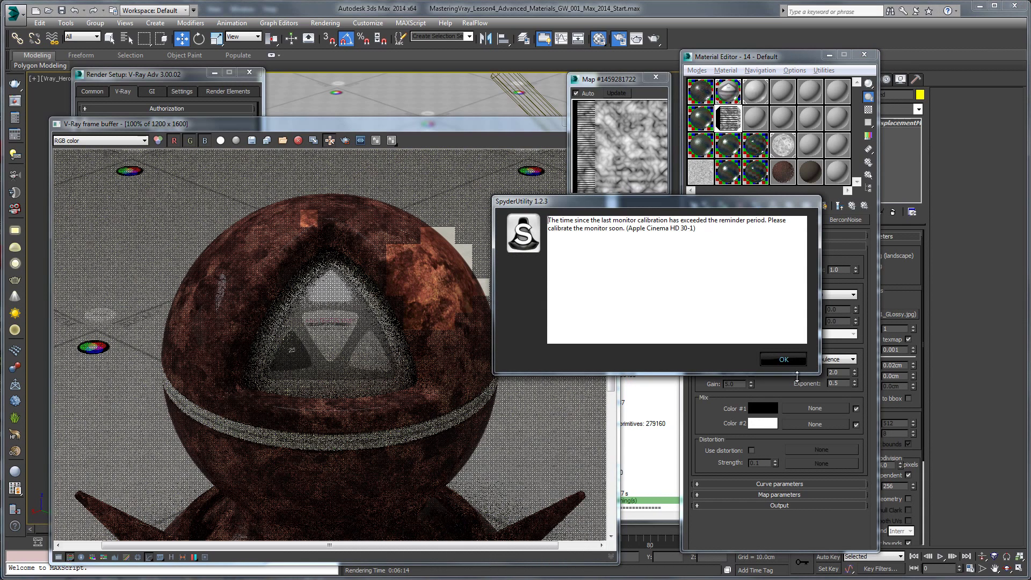
pyautogui.click(785, 359)
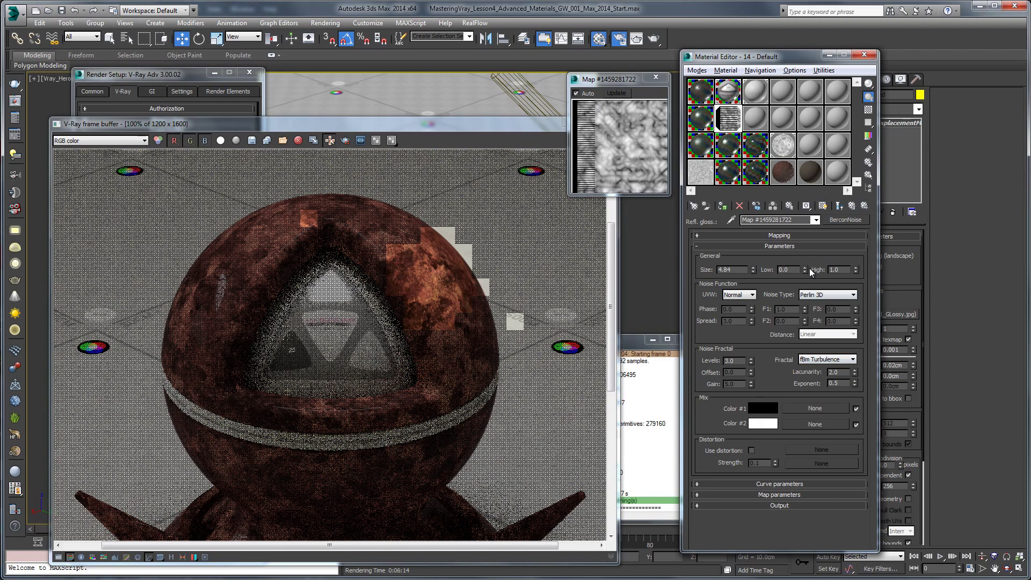
# - Set the glossiness noise's low threshold to 0.12, fractal levels to 4 and size to 1
pyautogui.moveTo(804, 267); pyautogui.dragTo(803, 261)
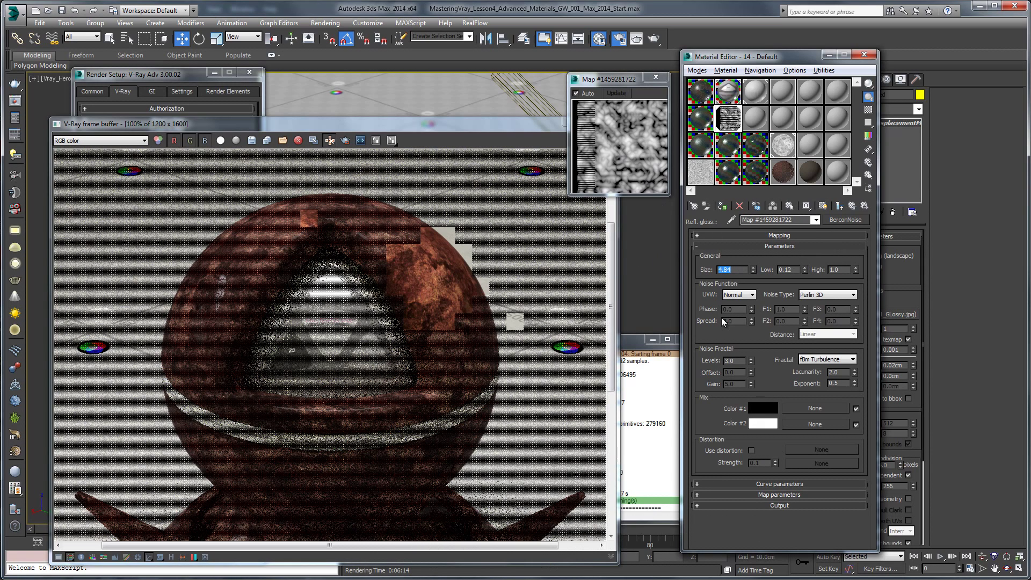
pyautogui.click(742, 361)
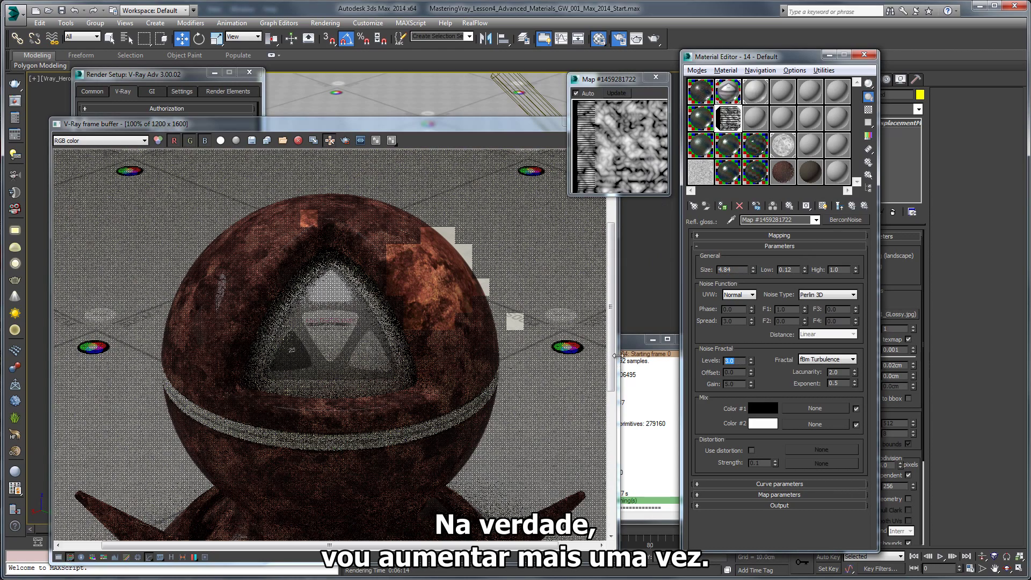
pyautogui.write('4')
pyautogui.press('Tab')
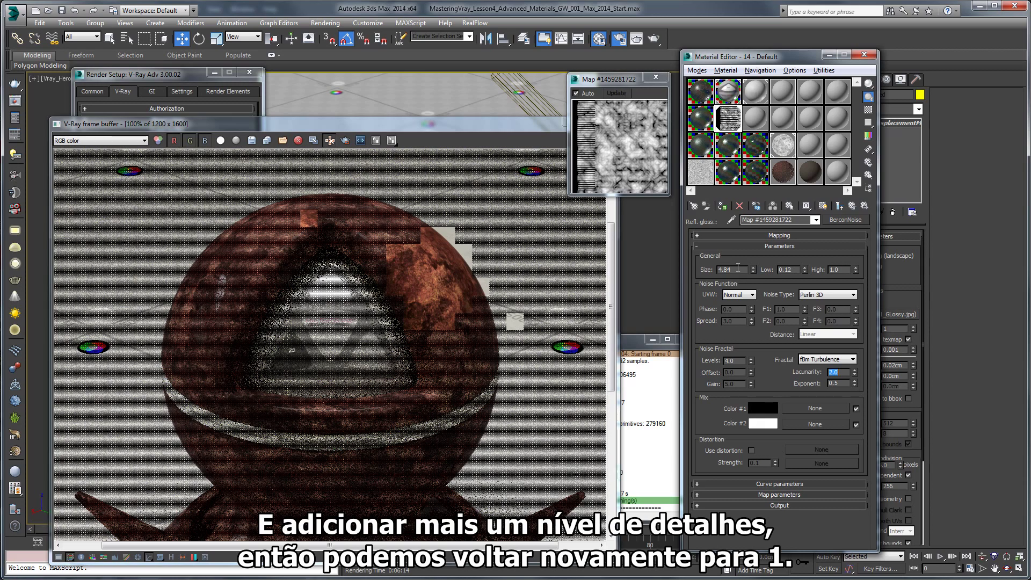
pyautogui.doubleClick(730, 270)
pyautogui.write('1')
pyautogui.press('Tab')
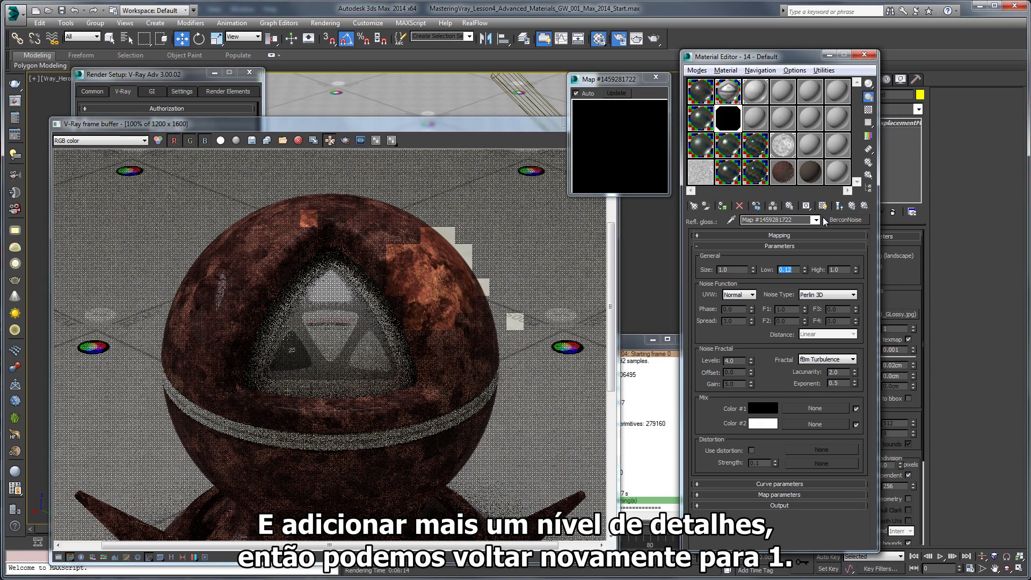
# - Replace the reflection glossiness noise with a Composite map, keeping the existing BerconNoise as its first layer
pyautogui.click(855, 206)
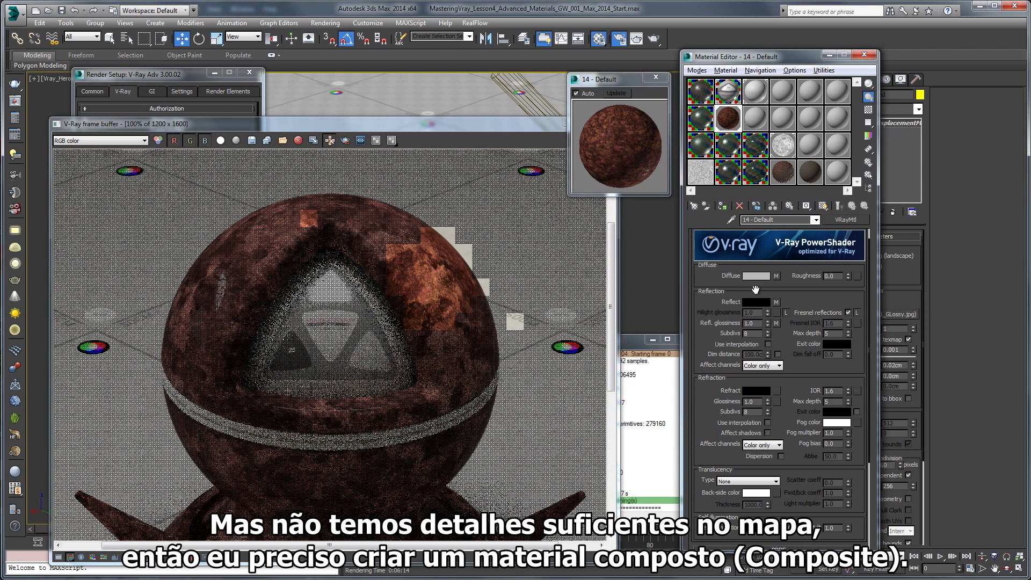
pyautogui.click(776, 322)
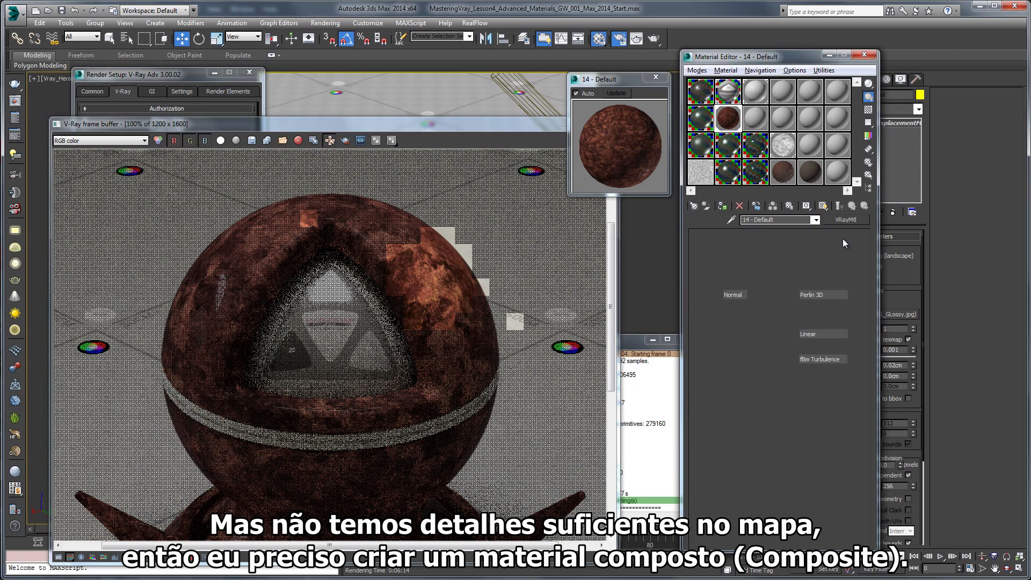
pyautogui.click(839, 221)
pyautogui.doubleClick(455, 290)
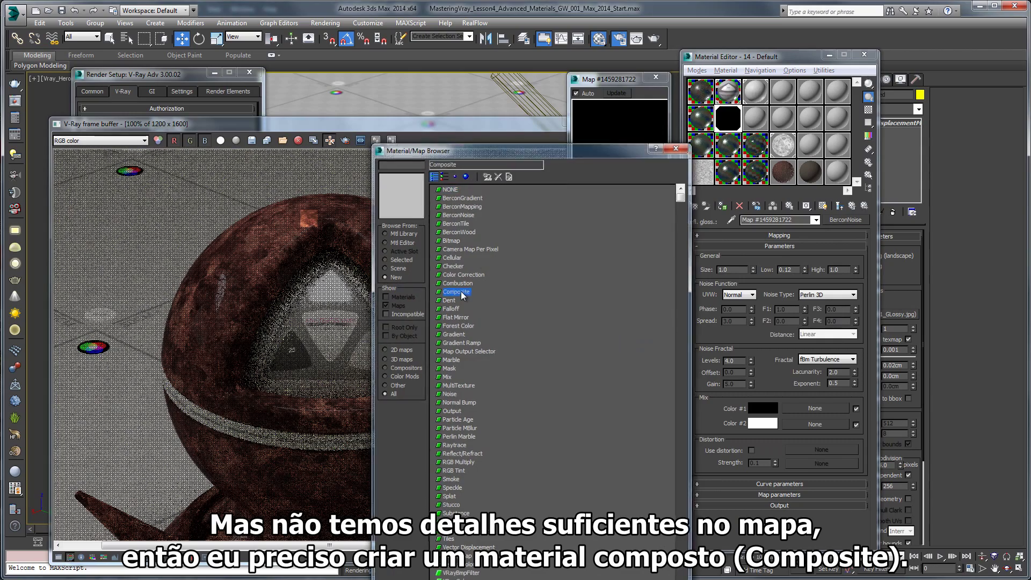
pyautogui.click(762, 329)
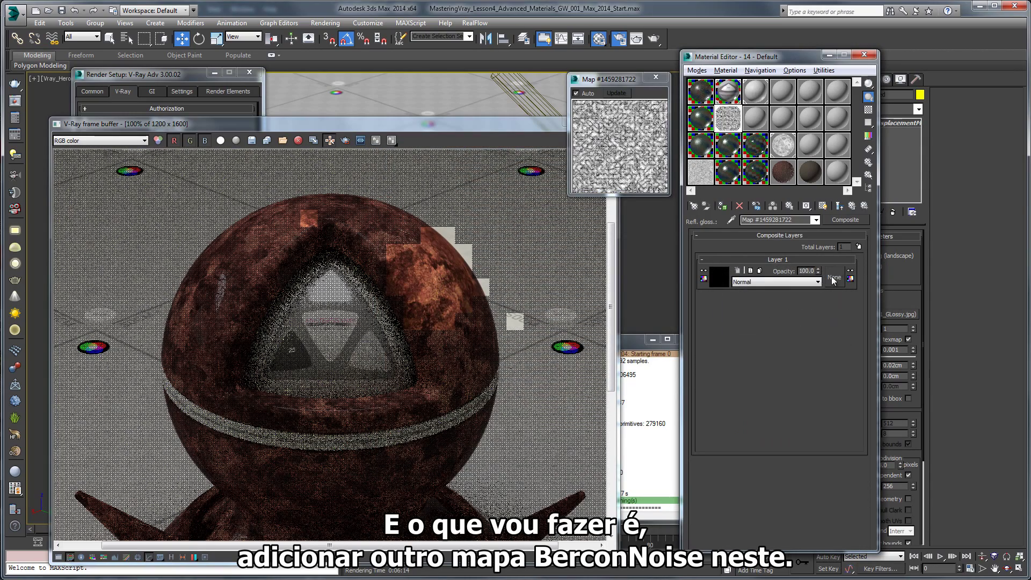
# - Add a second composite layer holding a new BerconNoise map with a size of 0.2
pyautogui.click(859, 247)
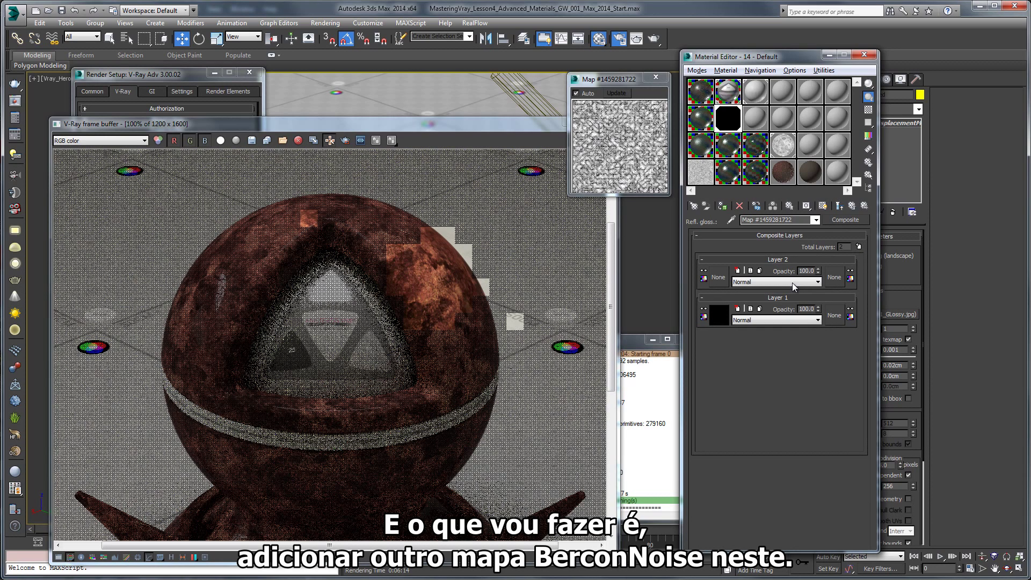
pyautogui.click(724, 282)
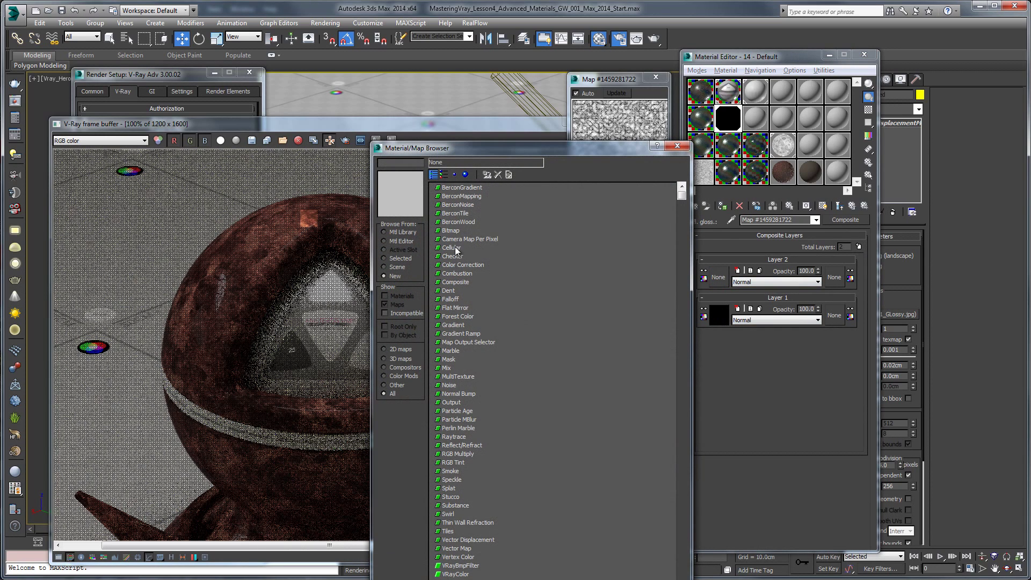
pyautogui.doubleClick(462, 206)
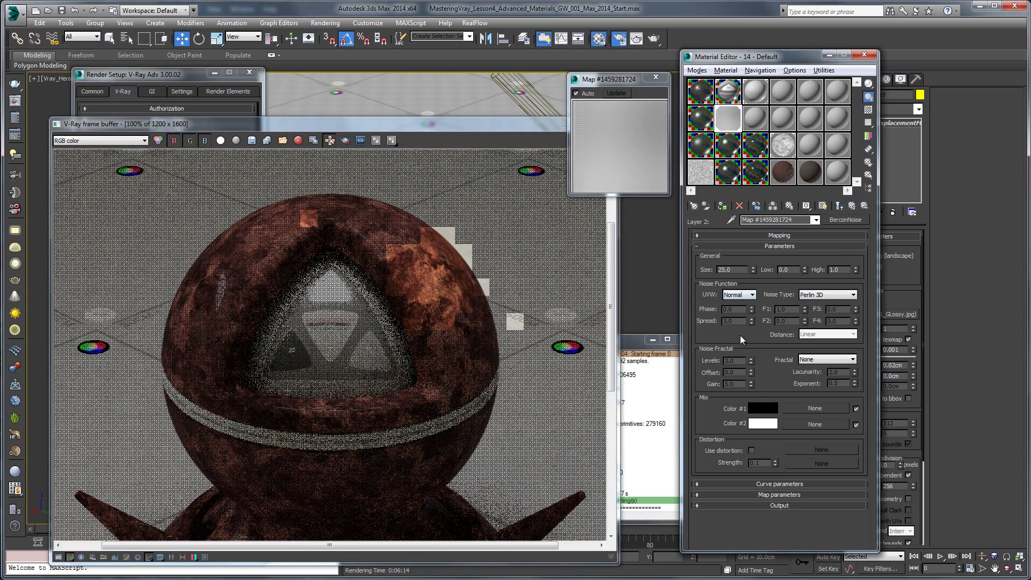
pyautogui.doubleClick(729, 269)
pyautogui.write('0.2')
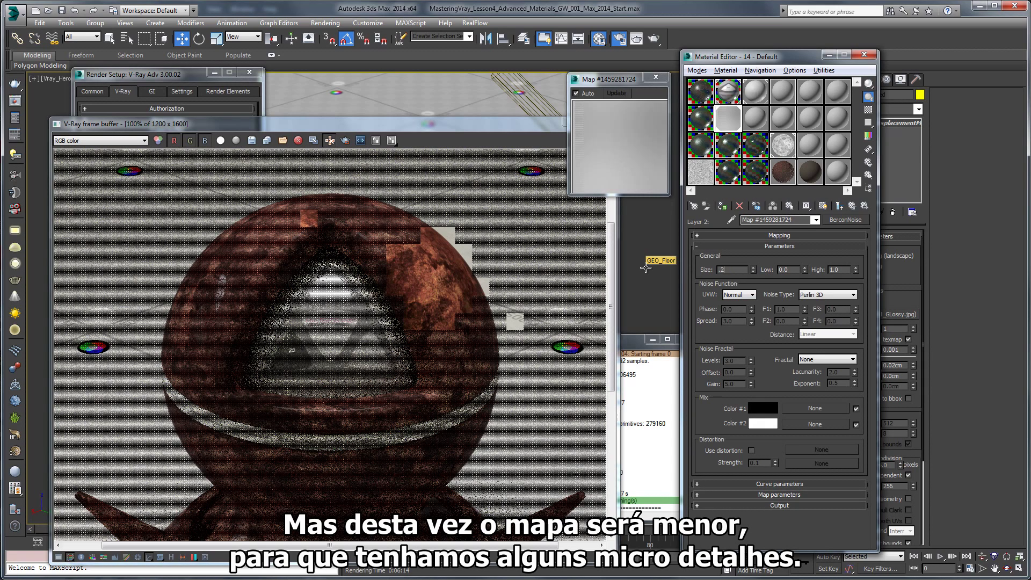
pyautogui.press('Return')
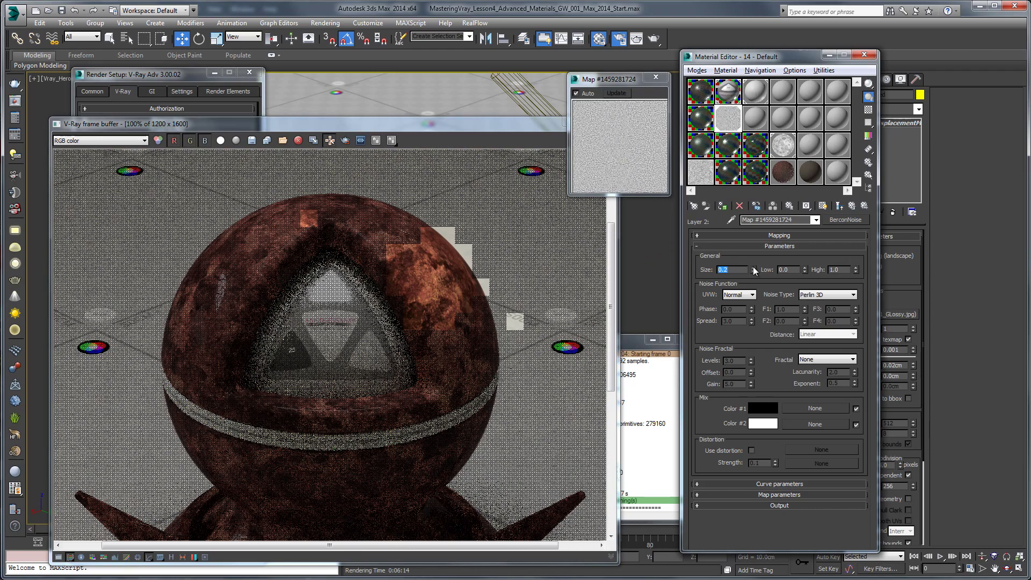
# - Set the second layer's noise to fBm Turbulence fractal with 4 levels and a low threshold of 0.1
pyautogui.click(827, 360)
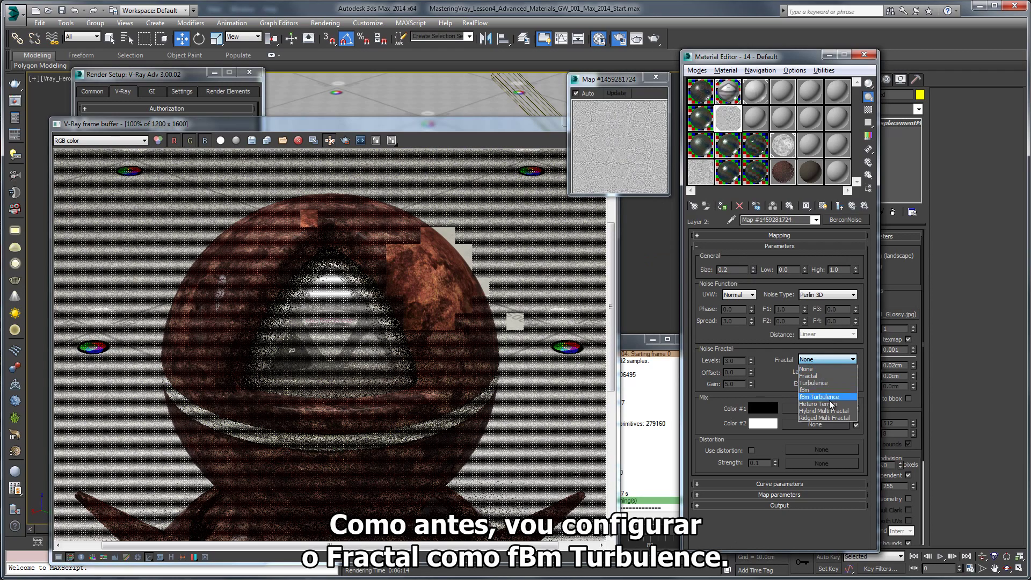
pyautogui.click(821, 397)
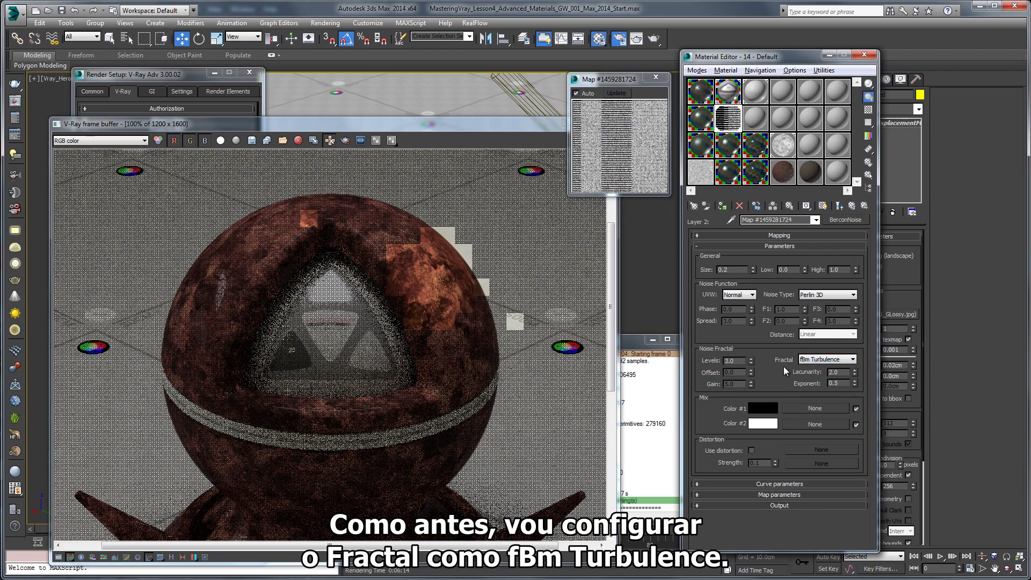
pyautogui.doubleClick(741, 361)
pyautogui.write('4')
pyautogui.press('Tab')
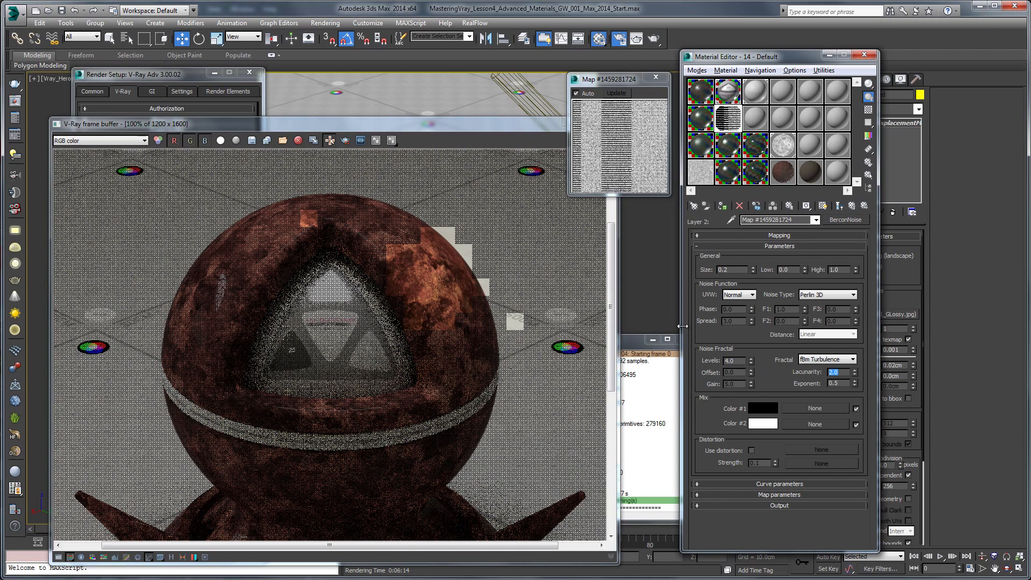
pyautogui.doubleClick(788, 269)
pyautogui.write('.')
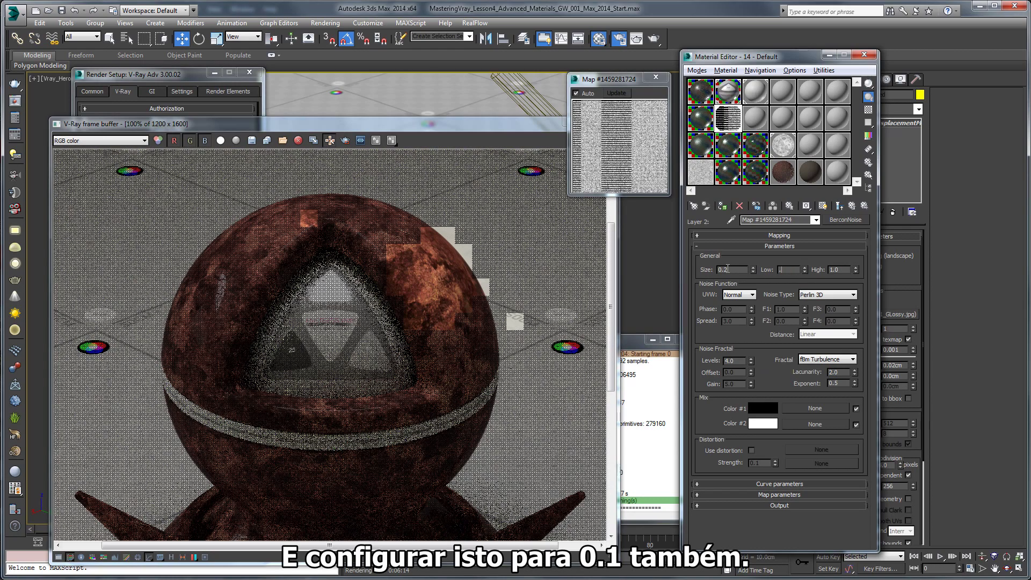
pyautogui.write('1')
pyautogui.press('Return')
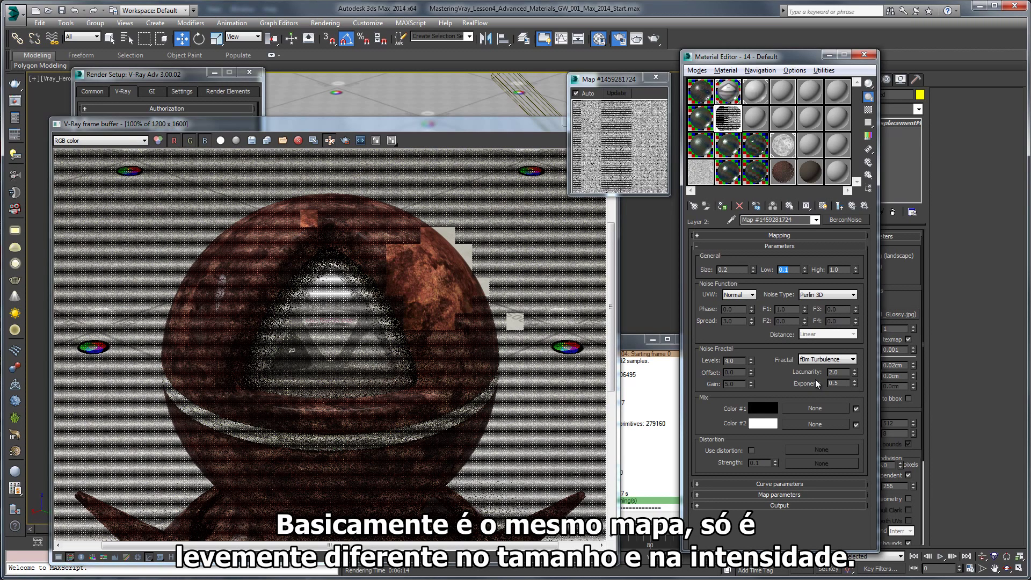
# - Return to the Composite map, lower layer 2's opacity to 58 and enlarge the map preview
pyautogui.click(852, 206)
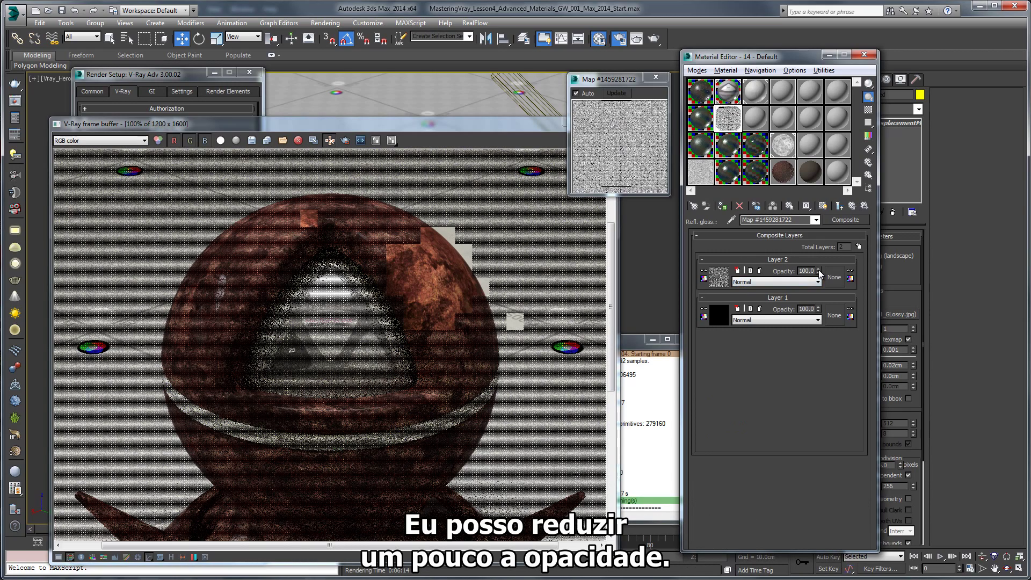
pyautogui.moveTo(818, 272)
pyautogui.mouseDown()
pyautogui.moveTo(828, 312)
pyautogui.moveTo(828, 288)
pyautogui.mouseUp()
pyautogui.moveTo(571, 196); pyautogui.dragTo(408, 366)
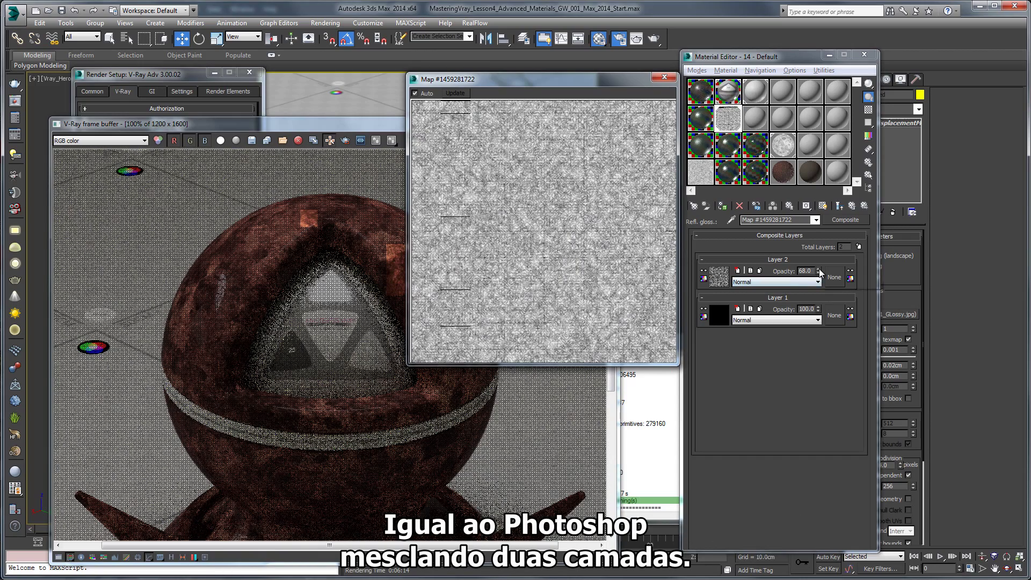
# - Raise the opacity of the glossiness Composite map's second layer to 65
pyautogui.moveTo(818, 271)
pyautogui.mouseDown()
pyautogui.moveTo(822, 279)
pyautogui.moveTo(819, 271)
pyautogui.mouseUp()
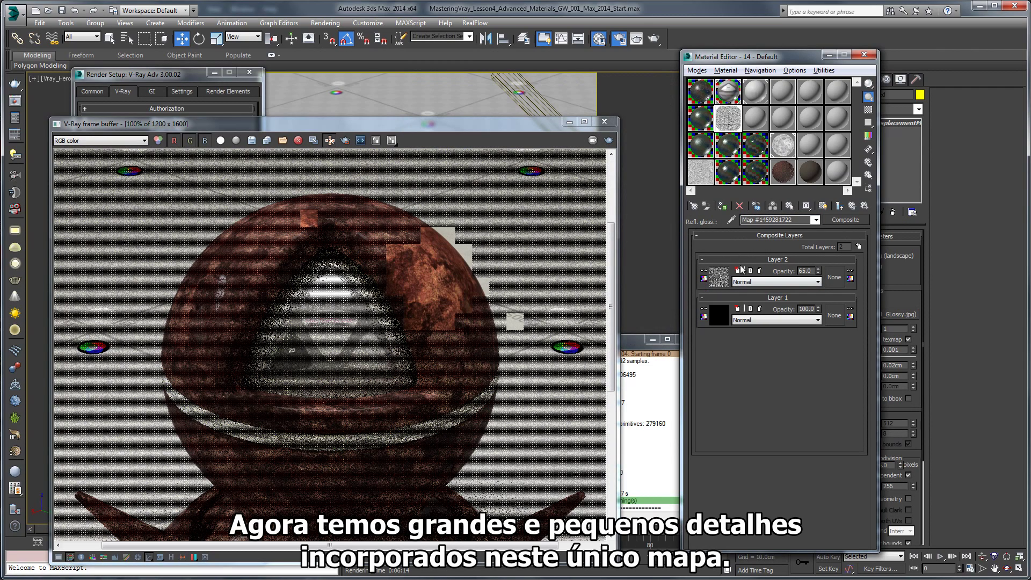
pyautogui.click(851, 207)
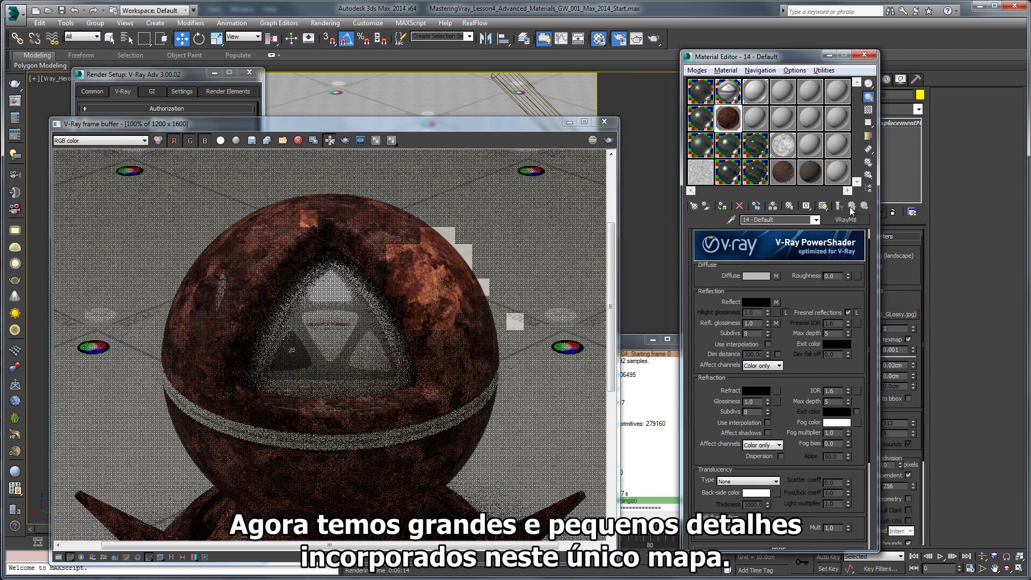
pyautogui.click(776, 323)
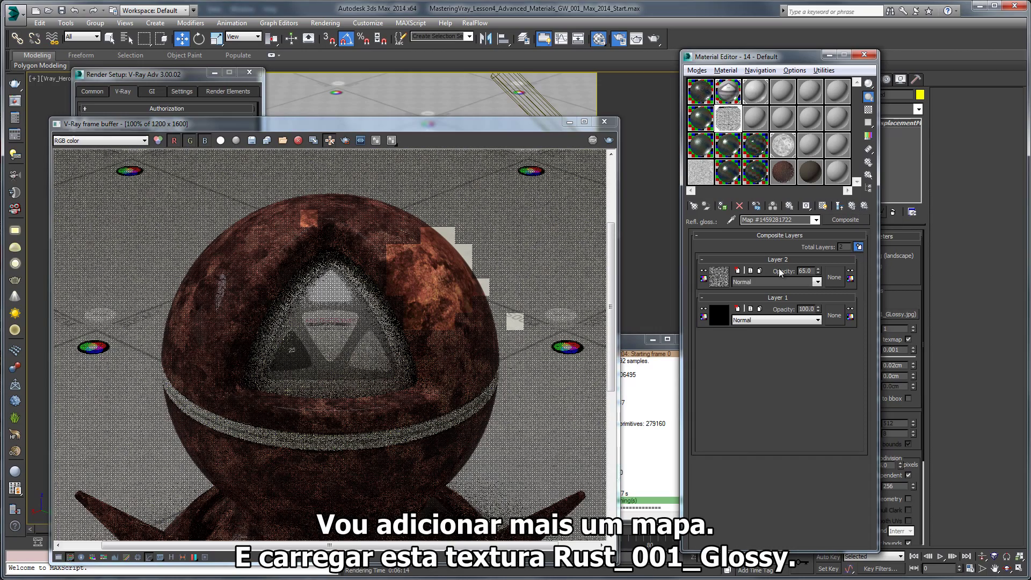
# - Add a third composite layer and load the bitmap Rust_001_GLossy.jpg from the Textures folder into it
pyautogui.click(858, 247)
pyautogui.click(718, 277)
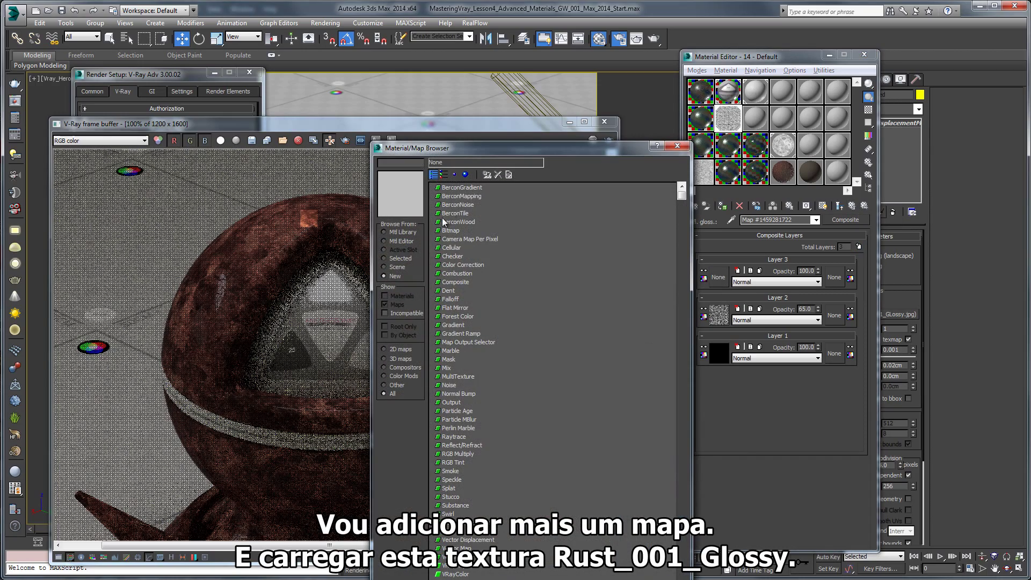
pyautogui.doubleClick(450, 231)
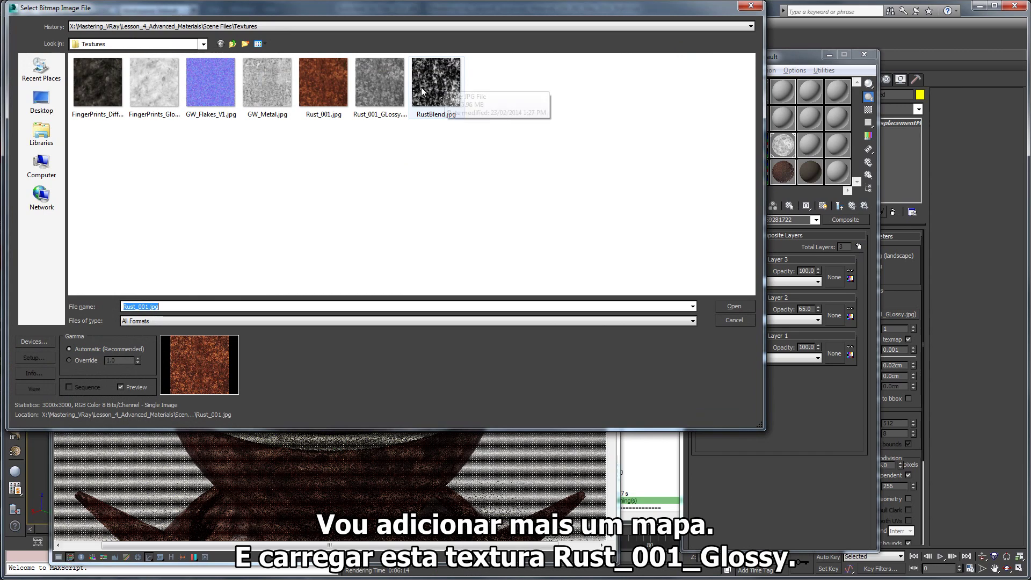
pyautogui.click(378, 76)
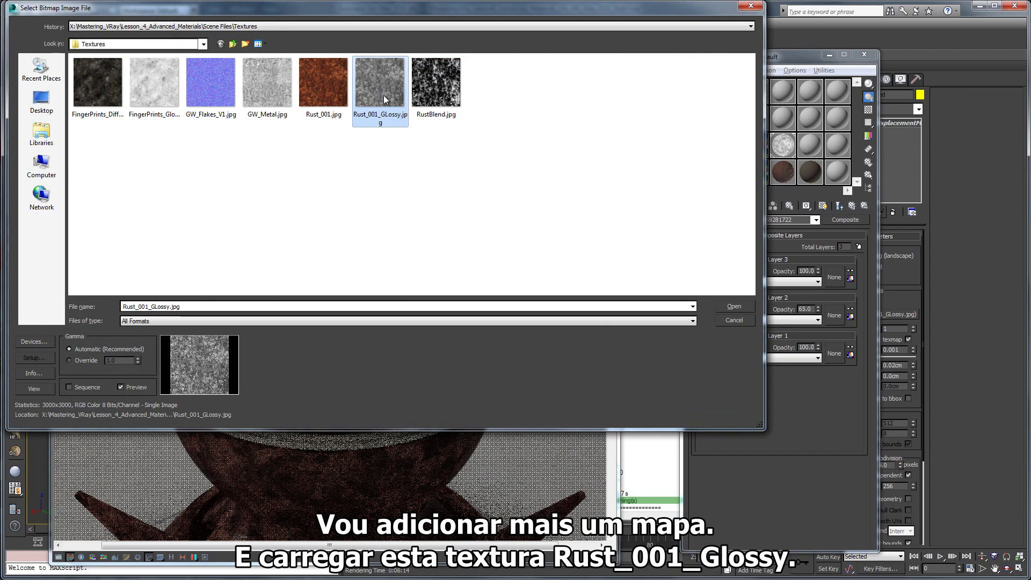
pyautogui.doubleClick(384, 98)
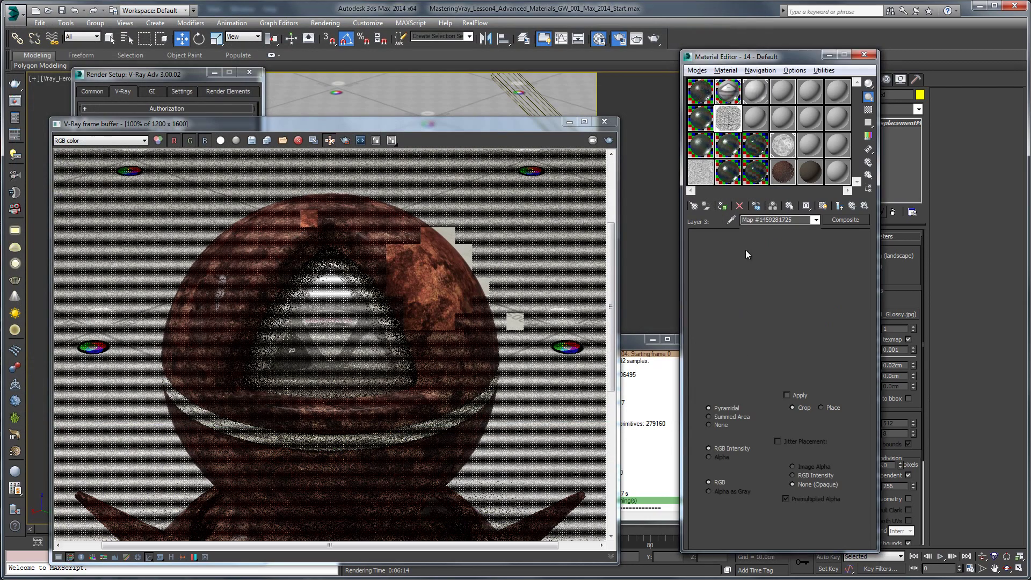
pyautogui.click(852, 207)
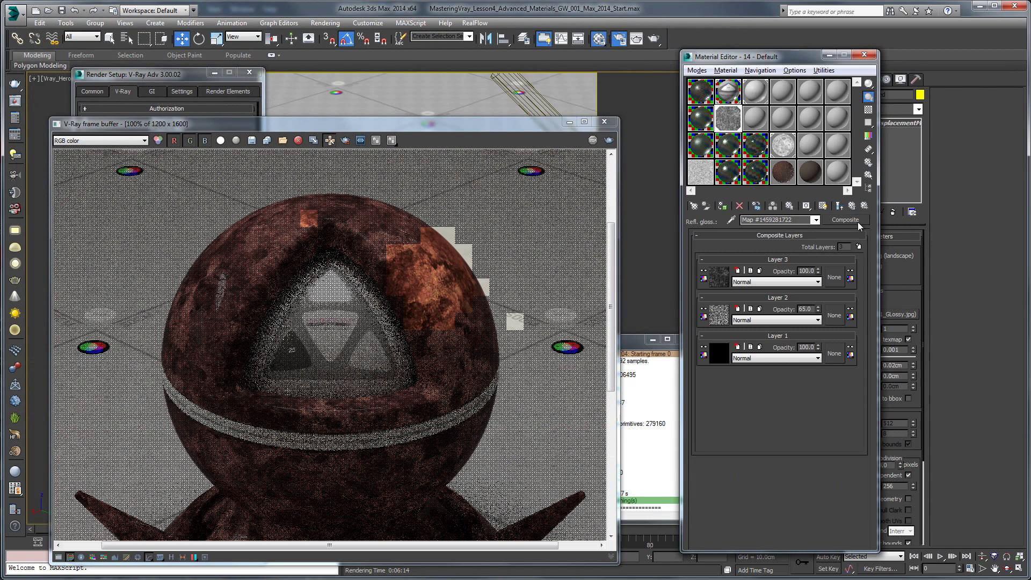
# - Set layer 3's blend mode to Addition and open an enlarged preview of the Composite map
pyautogui.click(773, 282)
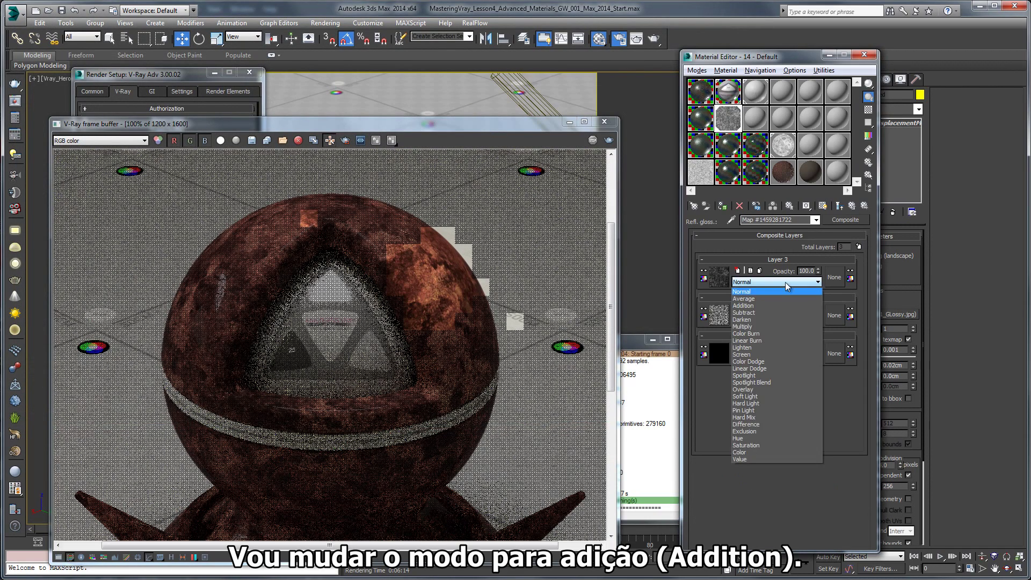
pyautogui.click(751, 305)
pyautogui.doubleClick(730, 121)
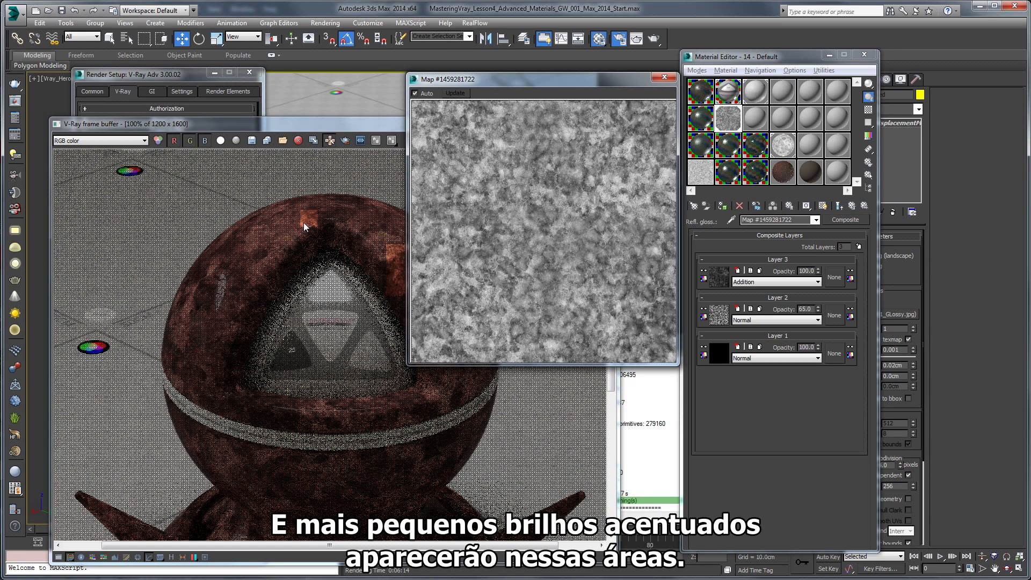
# - Review layer 3's bitmap and Green_Coat1's reflection glossiness map for comparison, returning to the rust Composite map
pyautogui.click(723, 275)
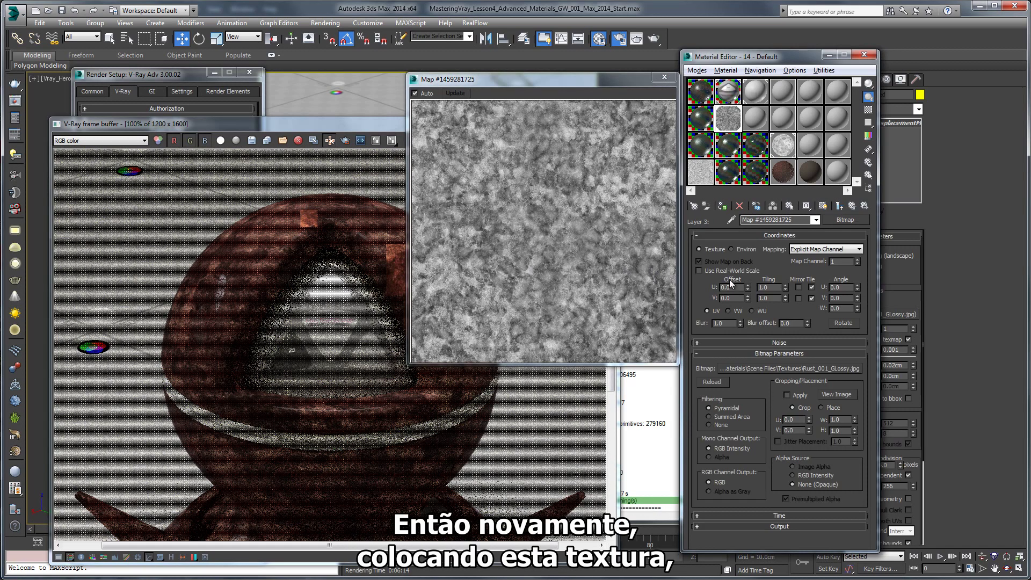
pyautogui.click(853, 206)
pyautogui.click(852, 206)
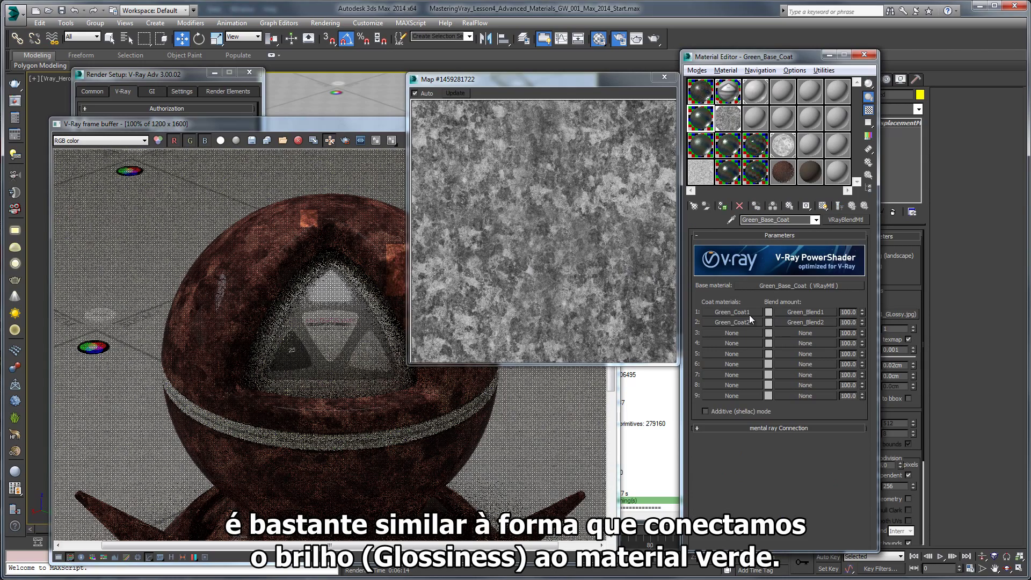
pyautogui.click(732, 312)
pyautogui.scroll(-5, 748, 322)
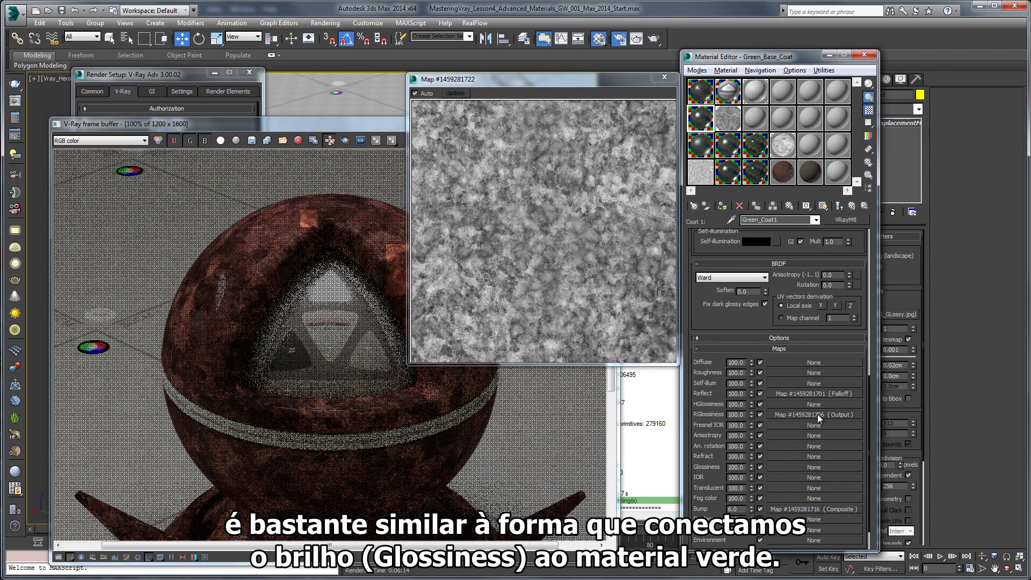
pyautogui.click(853, 205)
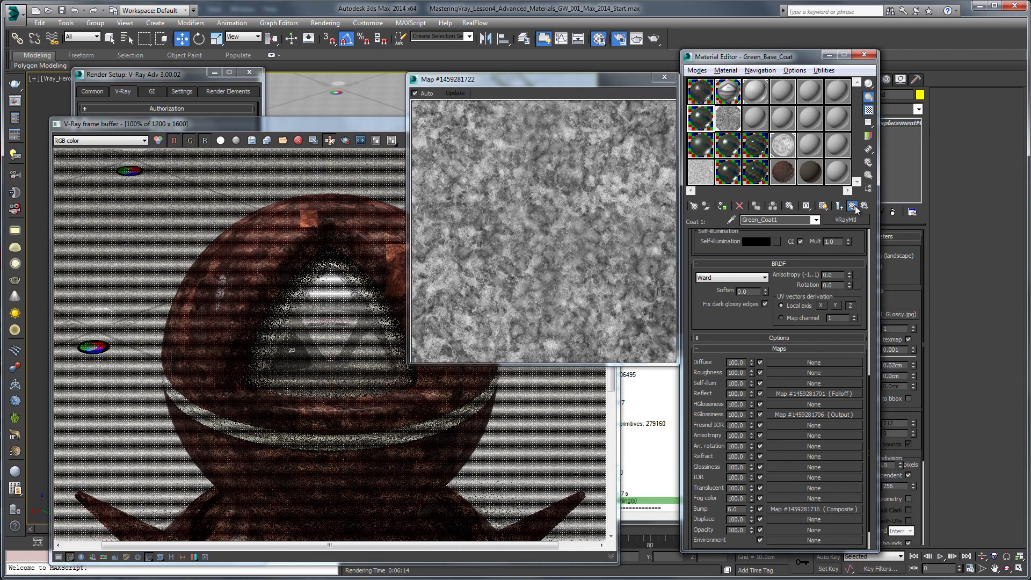
pyautogui.click(736, 117)
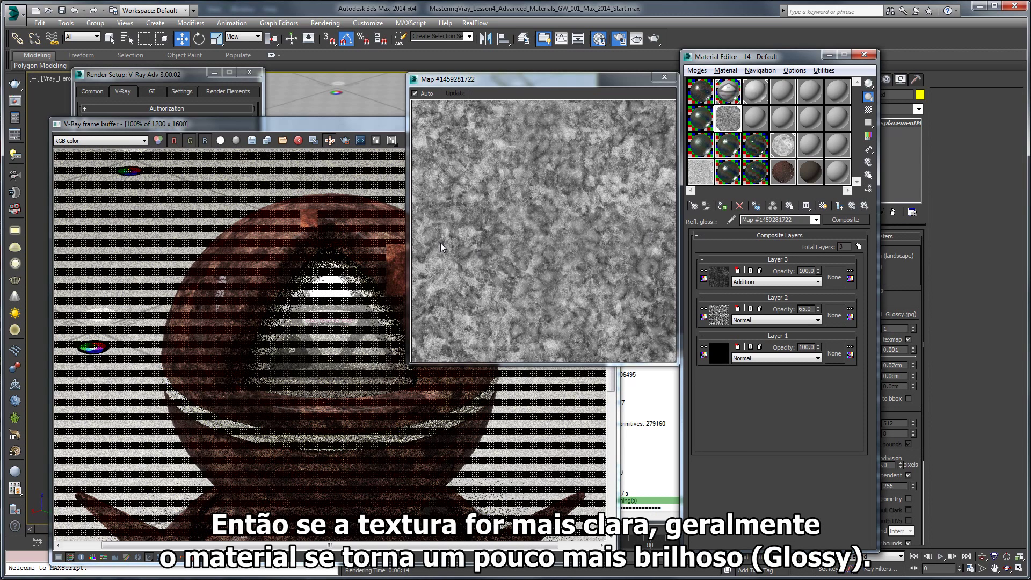
# - Shrink the map preview, move it clear of the material settings and lower layer 3's opacity to 75
pyautogui.moveTo(408, 364); pyautogui.dragTo(609, 202)
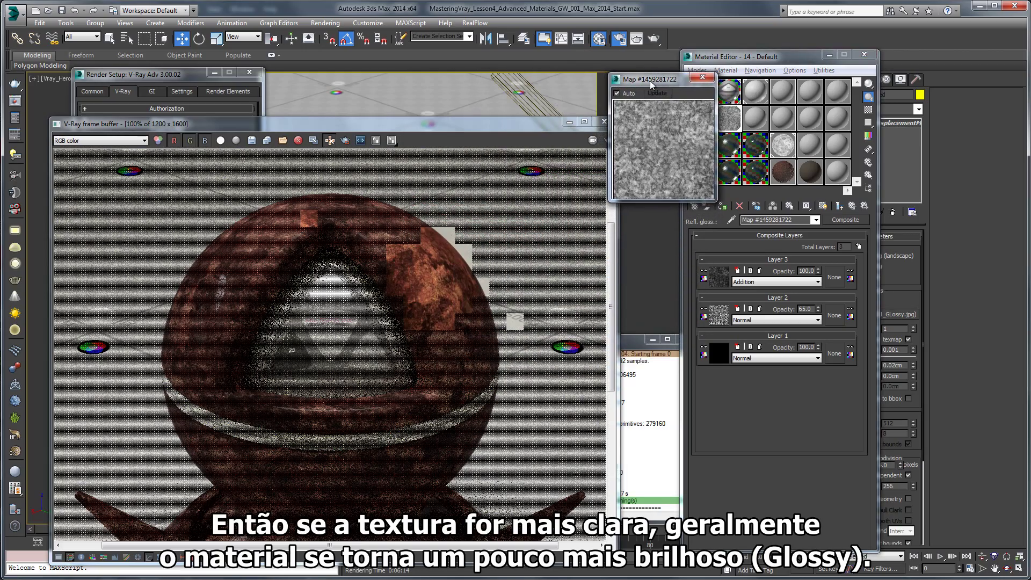
pyautogui.moveTo(651, 84); pyautogui.dragTo(592, 95)
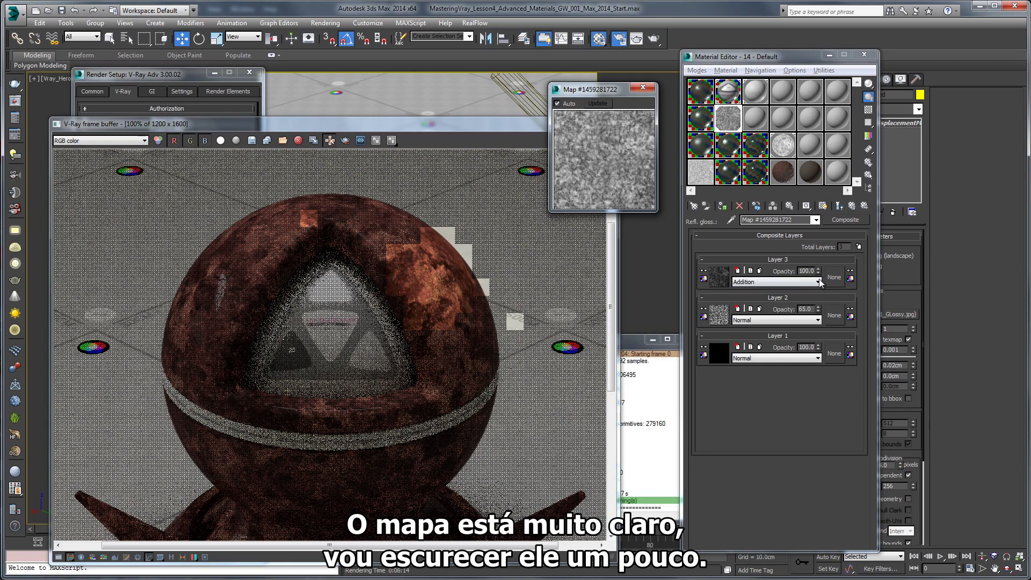
pyautogui.moveTo(818, 271)
pyautogui.mouseDown()
pyautogui.moveTo(824, 292)
pyautogui.moveTo(819, 277)
pyautogui.mouseUp()
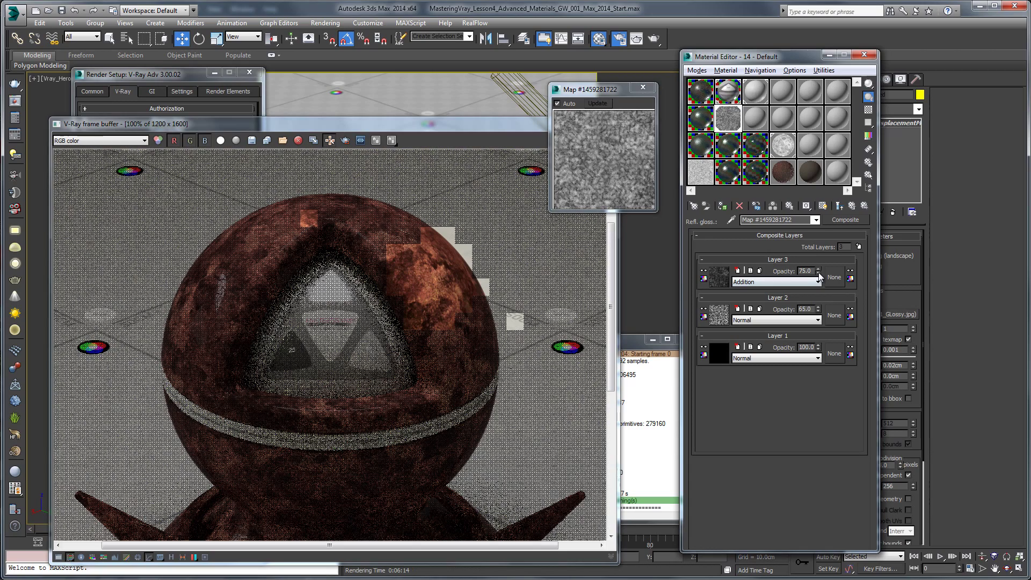
# - Return to the rust material, enlarge its preview and disable Fresnel reflections
pyautogui.click(852, 206)
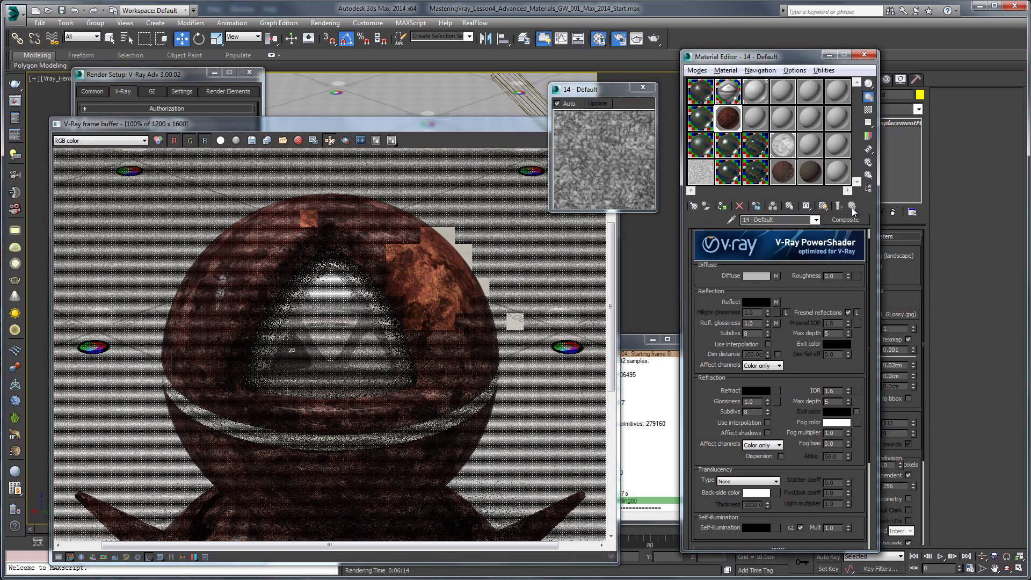
pyautogui.click(595, 139)
pyautogui.moveTo(550, 212); pyautogui.dragTo(488, 284)
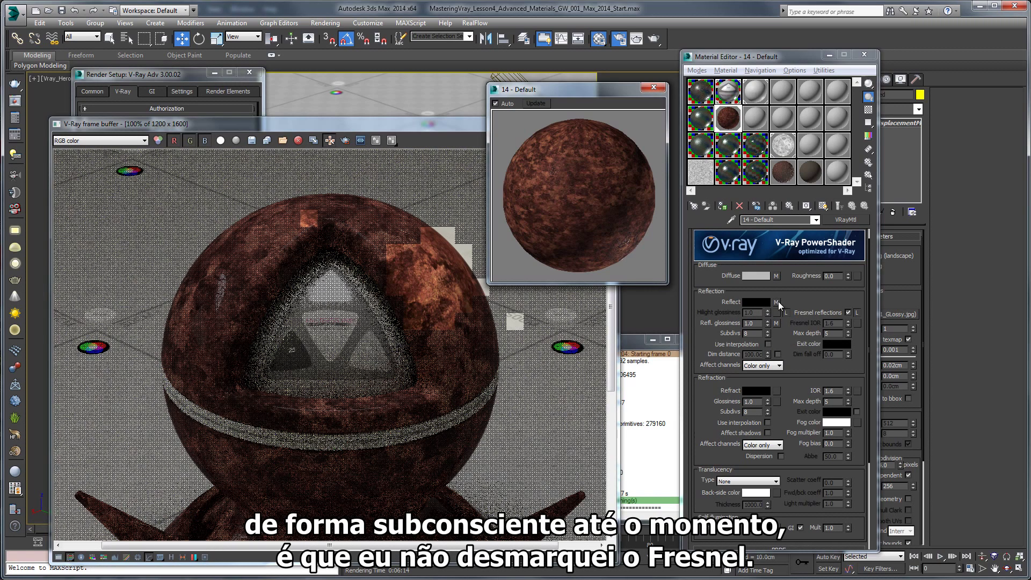
pyautogui.click(848, 313)
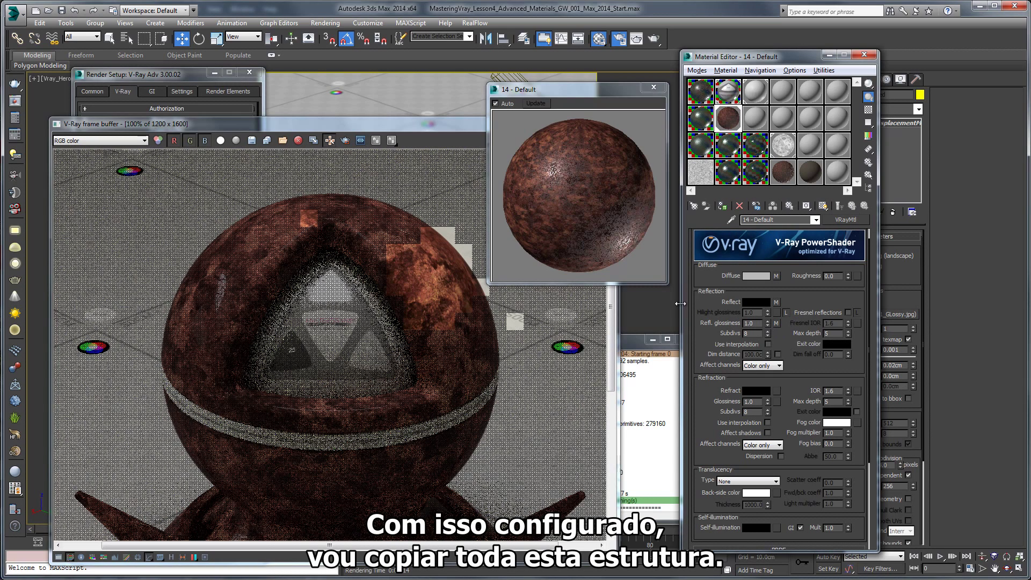
# - Copy the Composite map from reflection glossiness and set the rust material's reflection subdivisions to 90
pyautogui.rightClick(777, 323)
pyautogui.click(803, 342)
pyautogui.click(776, 324)
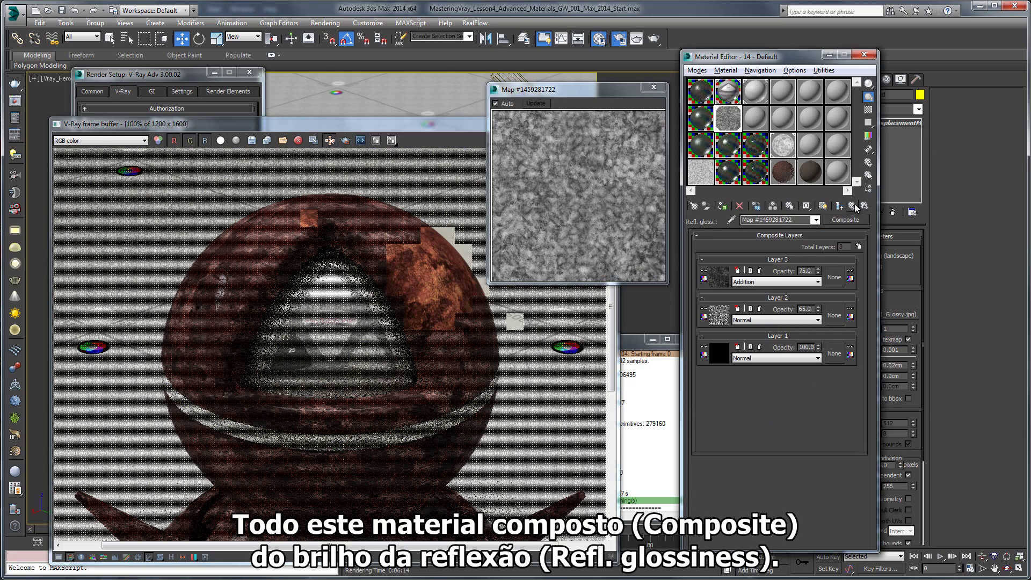
pyautogui.click(851, 208)
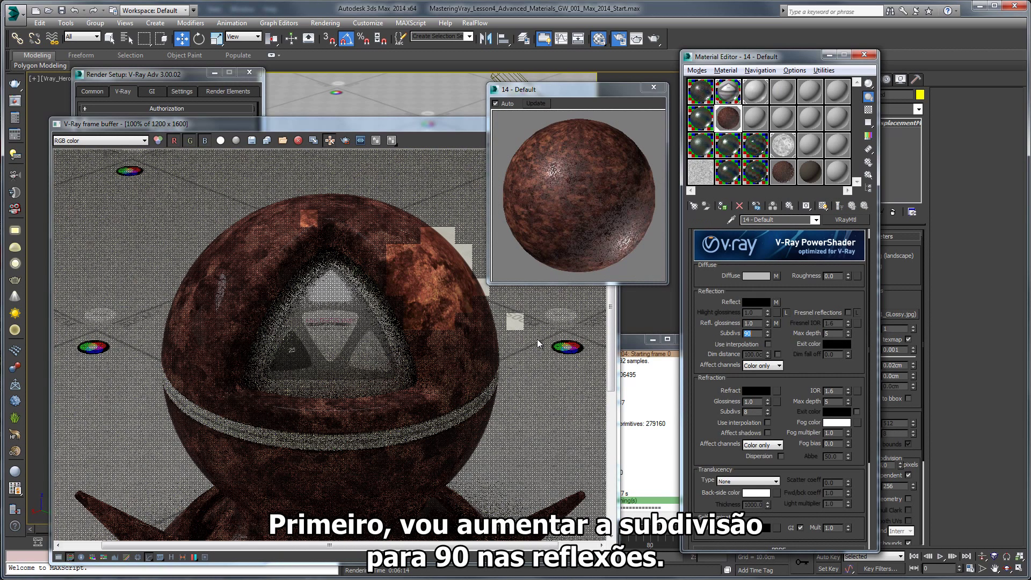
# - Paste the Composite map into the Bump slot as an independent copy and set the bump amount to 10
pyautogui.scroll(-5, 820, 251)
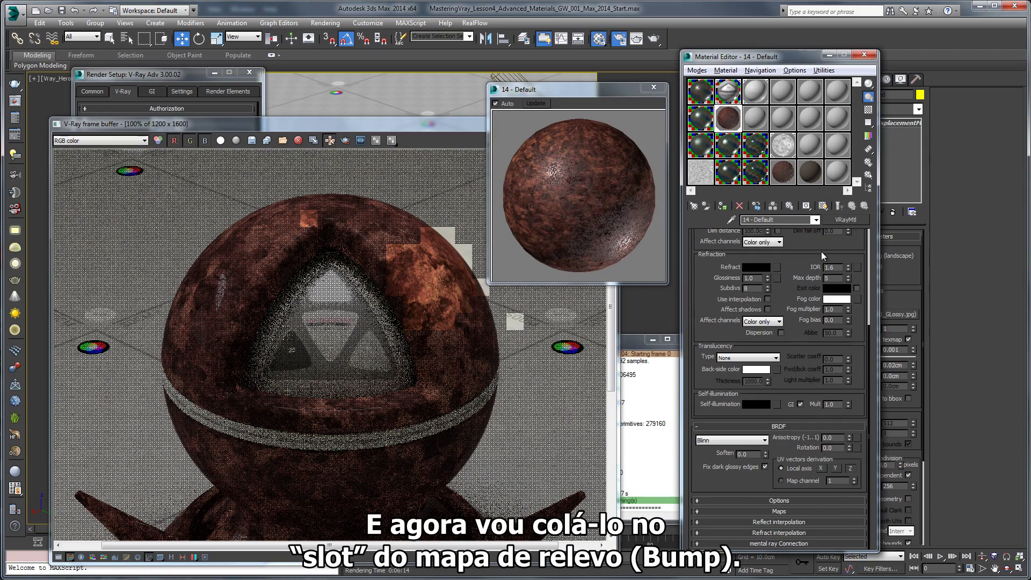
pyautogui.click(778, 512)
pyautogui.rightClick(781, 511)
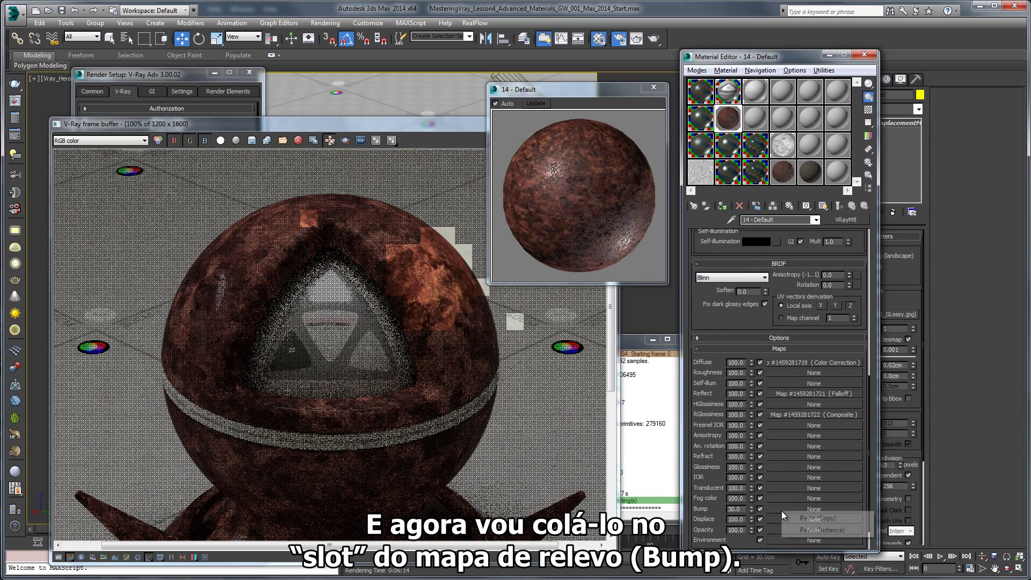
pyautogui.click(808, 518)
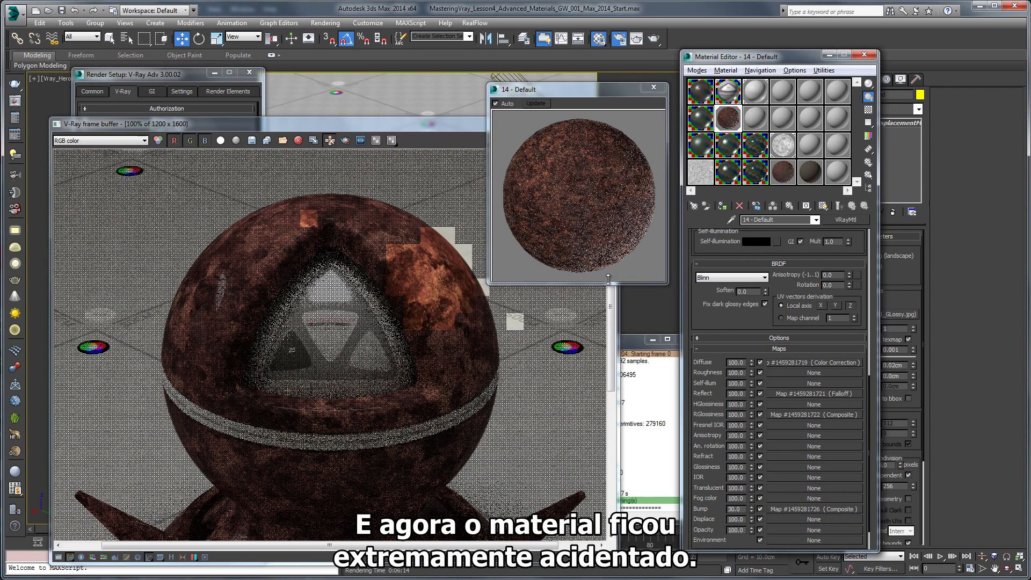
pyautogui.doubleClick(735, 508)
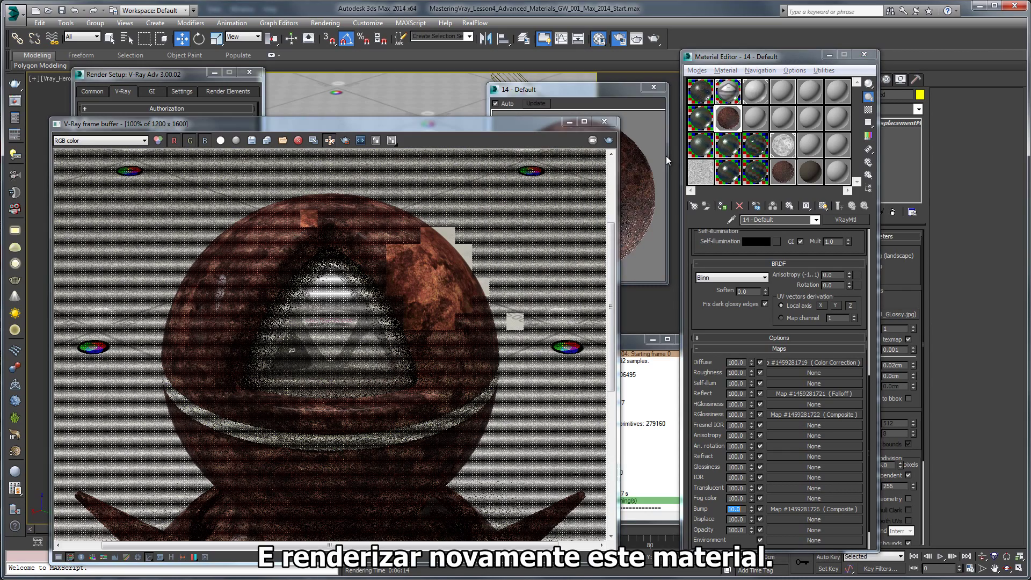
# - Render the hero camera view again and examine the rust surface up close in the frame buffer
pyautogui.click(612, 123)
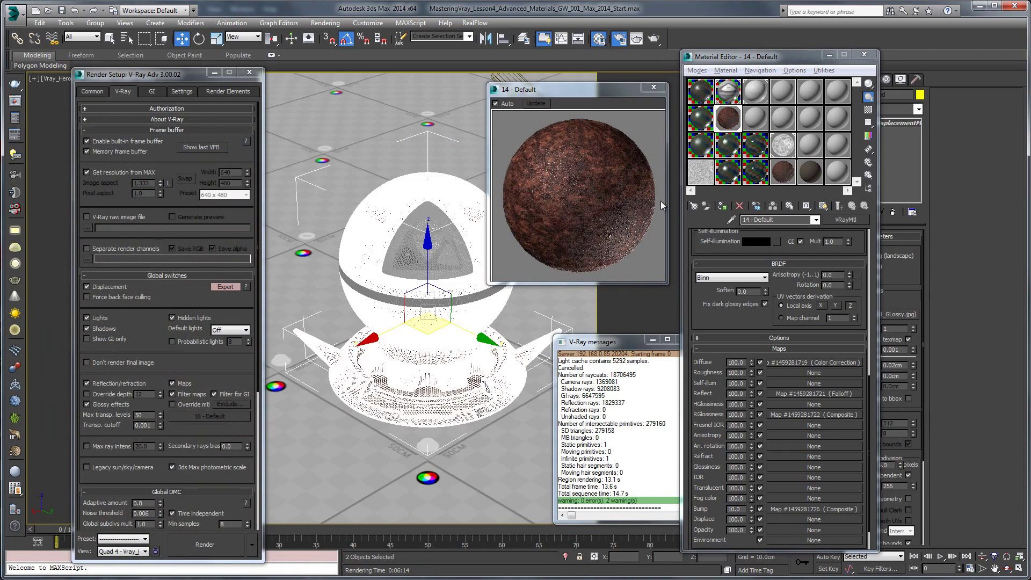
pyautogui.click(654, 39)
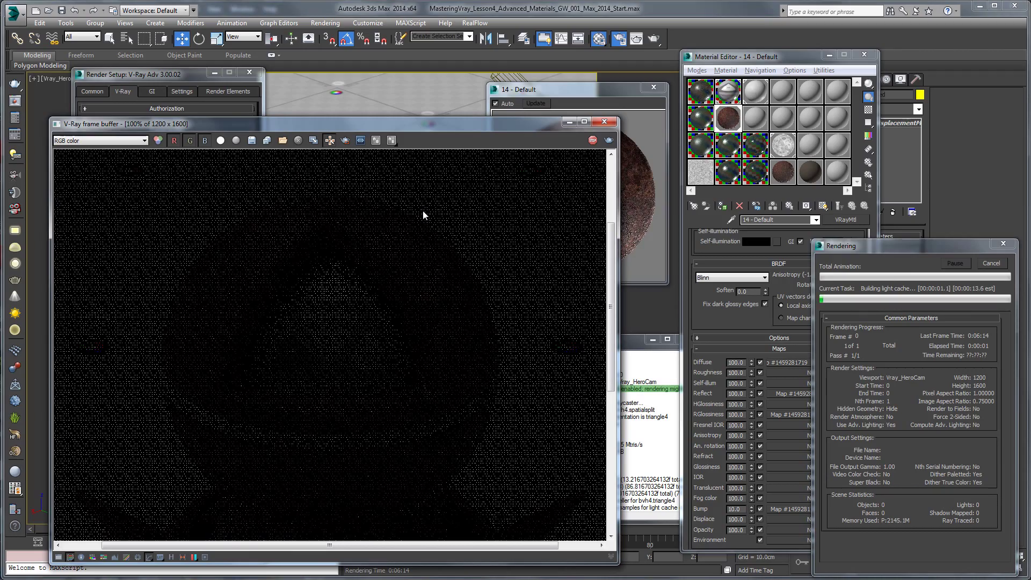
pyautogui.scroll(-2, 270, 241)
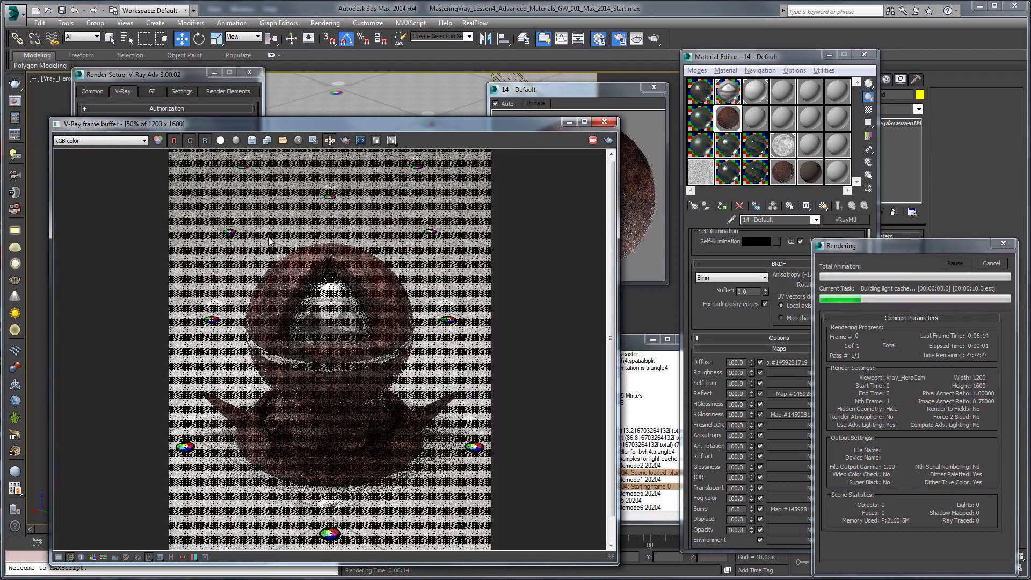
pyautogui.scroll(2, 290, 279)
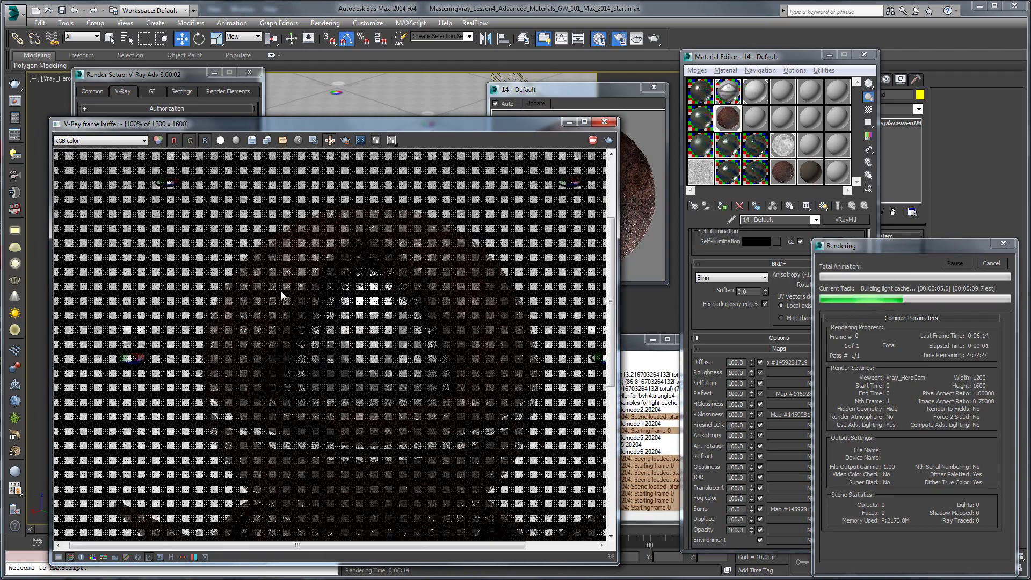
pyautogui.scroll(2, 281, 291)
pyautogui.moveTo(282, 291); pyautogui.dragTo(291, 263, button='middle')
pyautogui.scroll(-2, 291, 263)
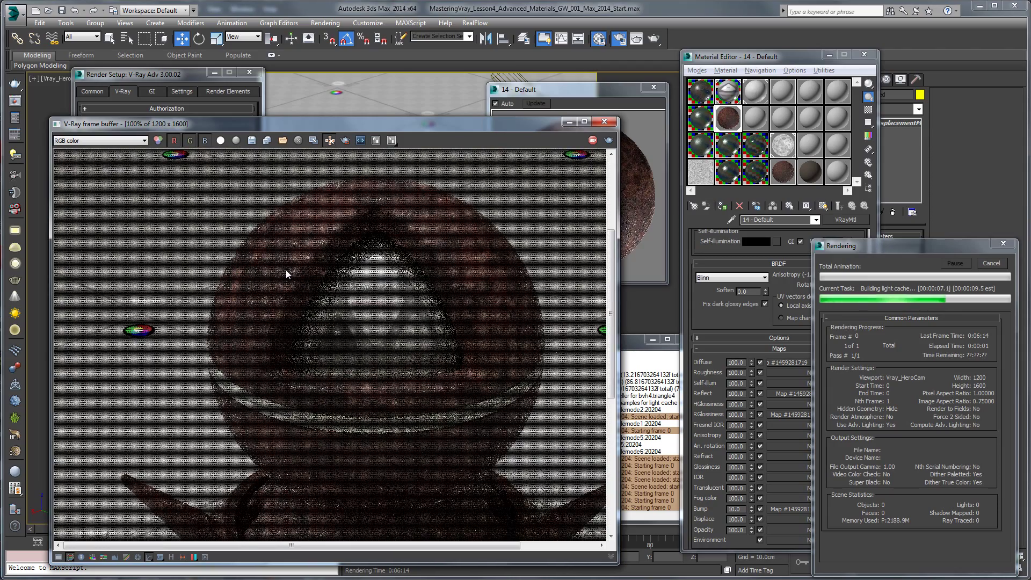
pyautogui.scroll(1, 286, 269)
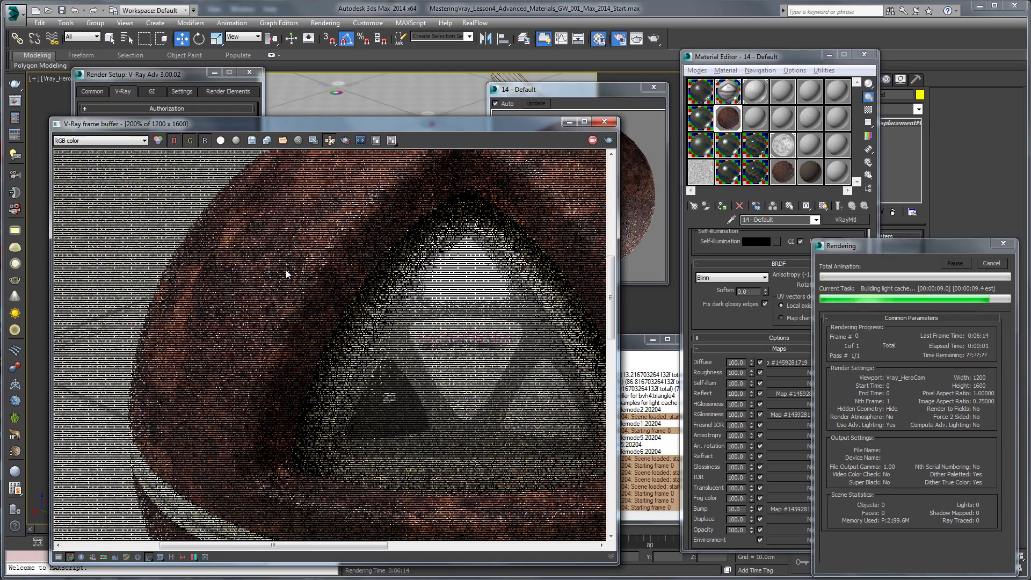
pyautogui.scroll(1, 286, 270)
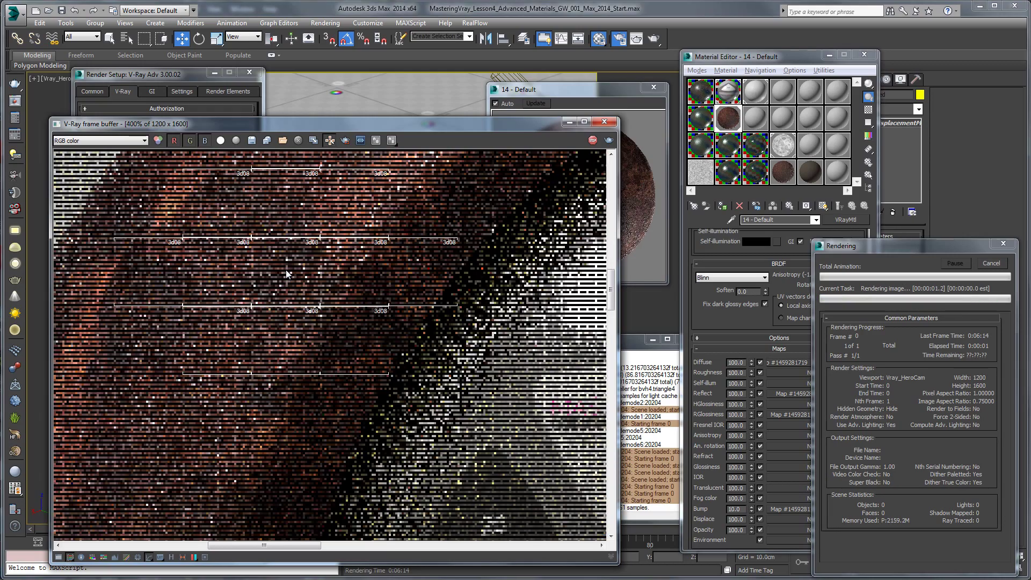
pyautogui.scroll(-2, 286, 269)
pyautogui.scroll(1, 286, 272)
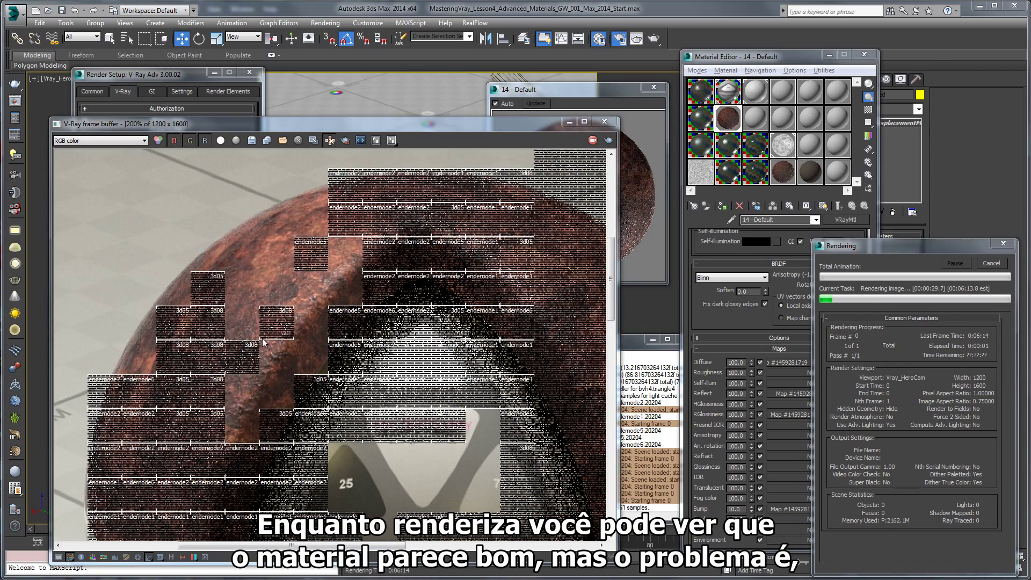
# - Examine the color contrast of the rust surface up close in the running render and stop the render
pyautogui.moveTo(205, 393); pyautogui.dragTo(361, 280, button='middle')
pyautogui.scroll(-1, 361, 279)
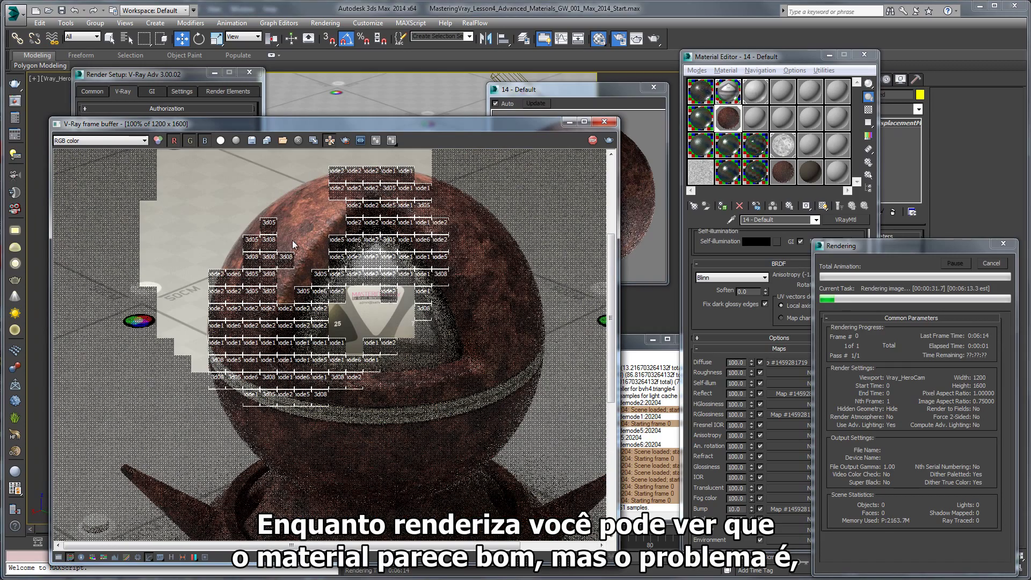
pyautogui.scroll(1, 271, 236)
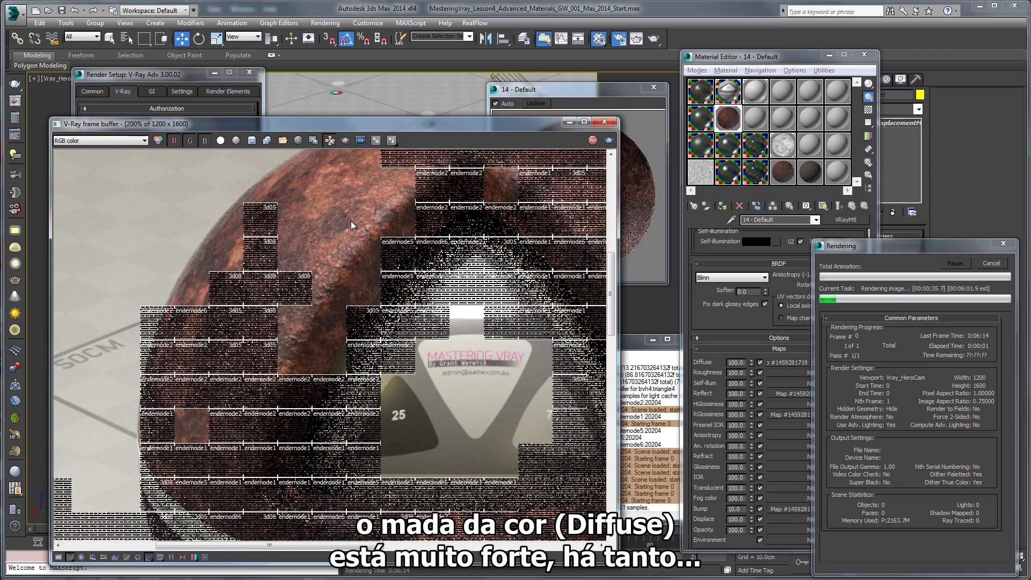
pyautogui.moveTo(350, 221); pyautogui.dragTo(322, 320, button='middle')
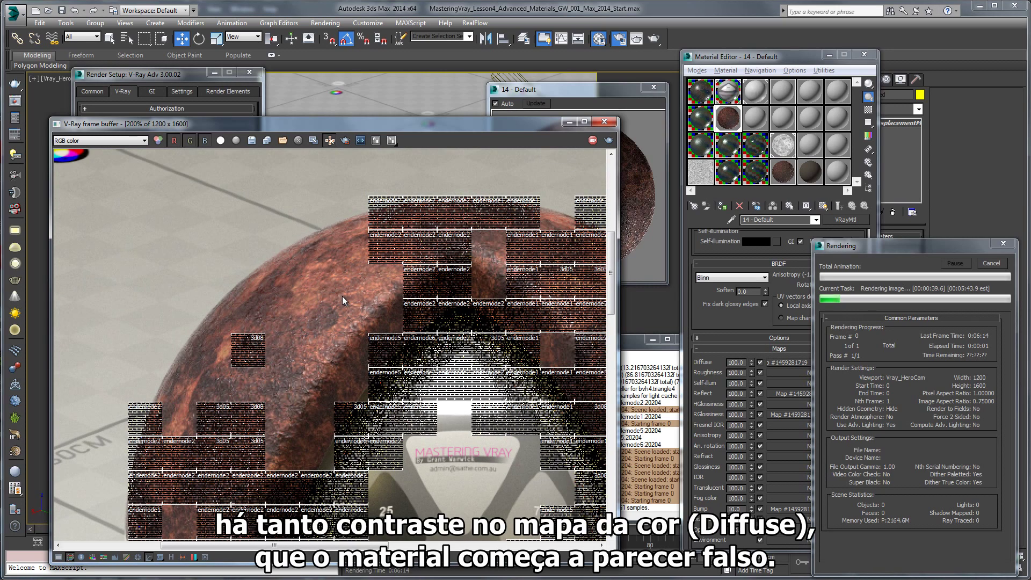
pyautogui.scroll(-1, 342, 296)
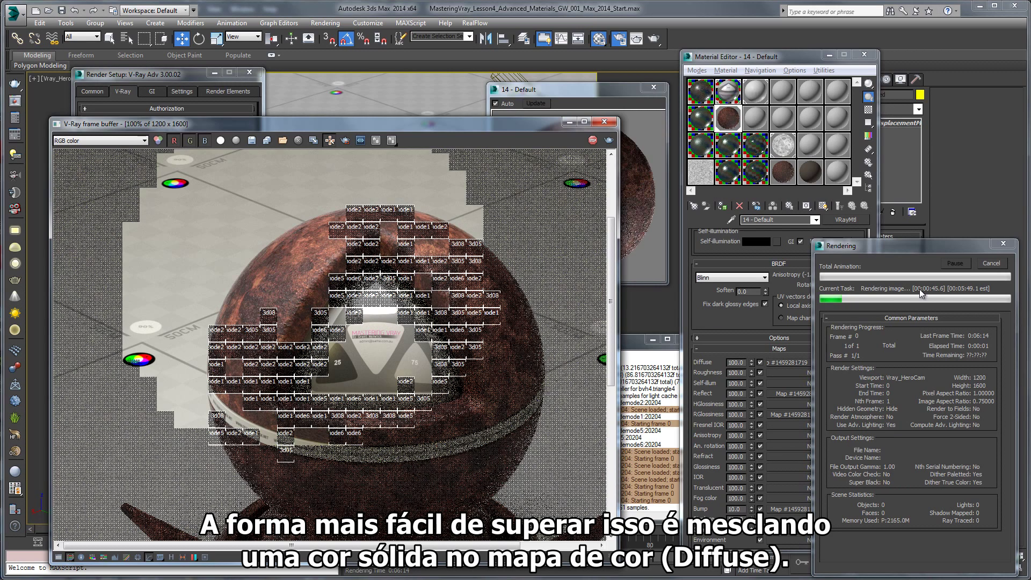
pyautogui.click(992, 263)
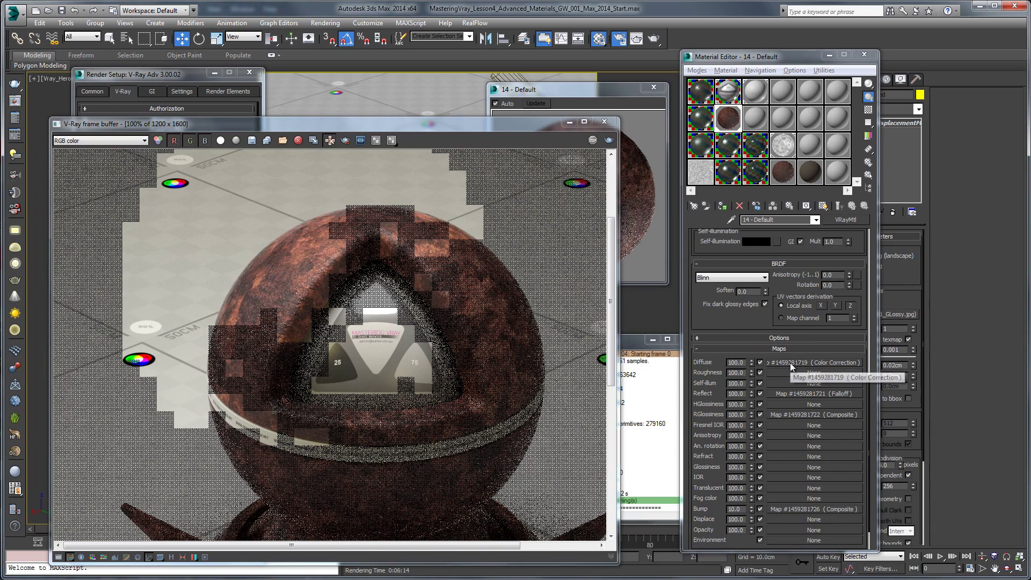
# - Wrap the diffuse Color Correction map in a Composite map, keeping it as the first layer, and add a second layer
pyautogui.click(827, 362)
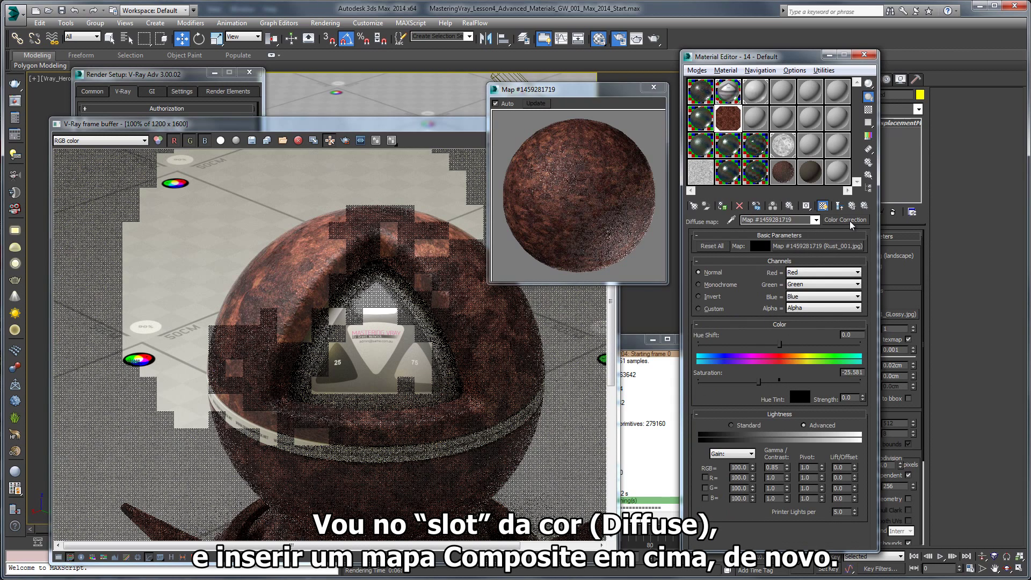
pyautogui.click(845, 219)
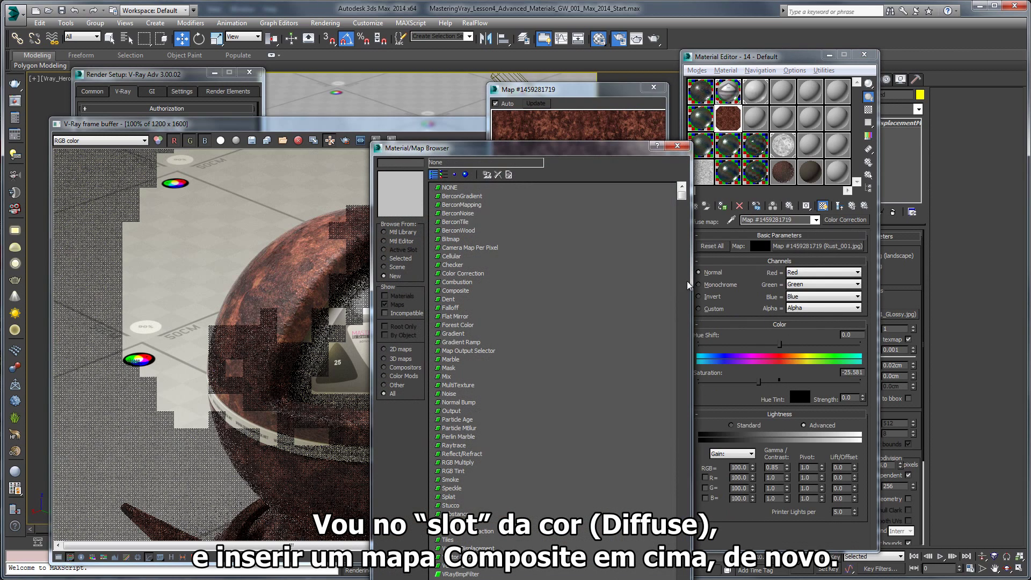
pyautogui.doubleClick(456, 290)
pyautogui.click(757, 329)
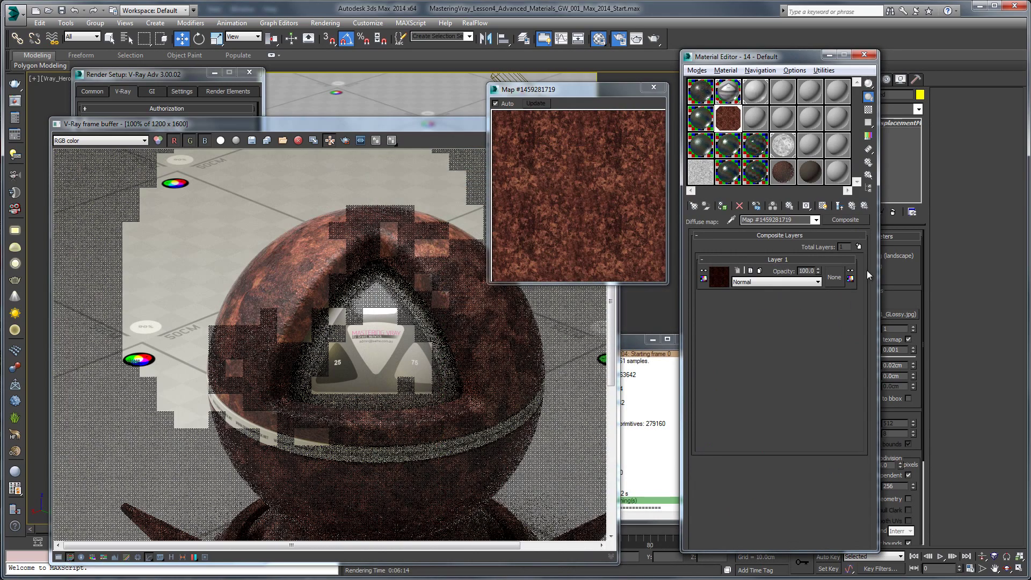
pyautogui.click(858, 247)
# - Assign a VRayColor map to Layer 2 and set it to a dark reddish brown of red 0.09, green 0.047, blue 0.031
pyautogui.click(718, 277)
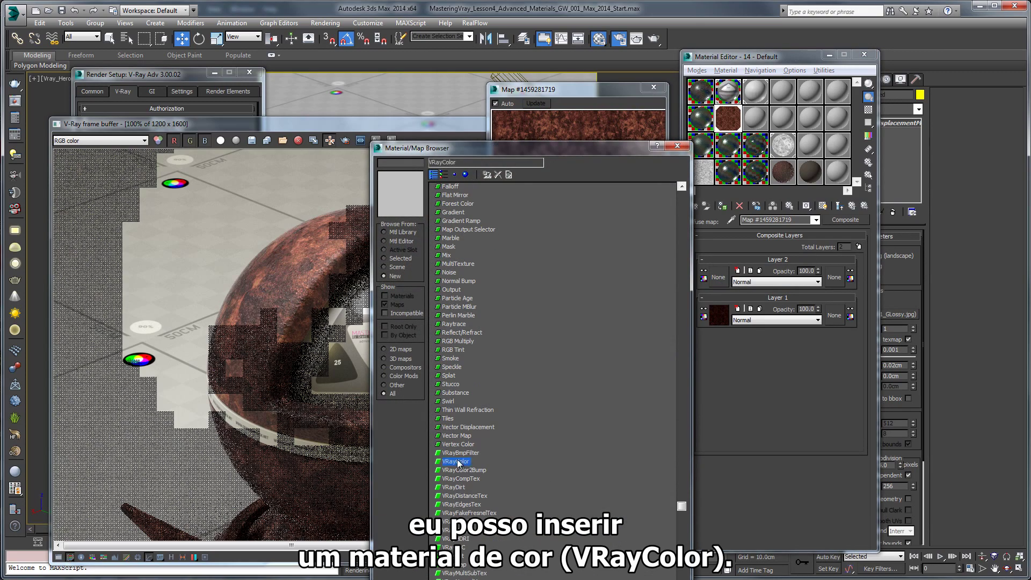
pyautogui.doubleClick(457, 462)
pyautogui.click(844, 322)
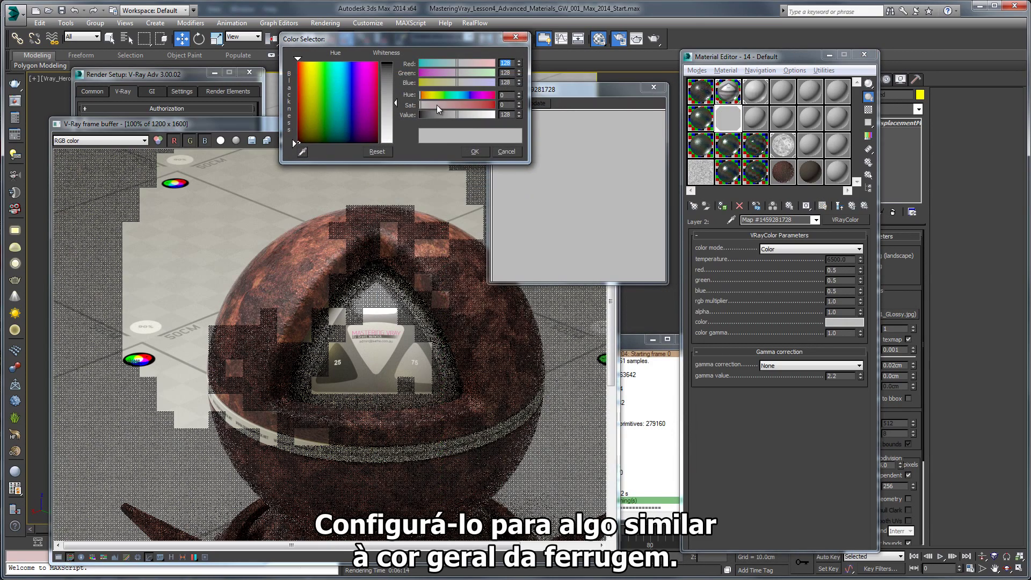
pyautogui.moveTo(436, 105)
pyautogui.mouseDown()
pyautogui.moveTo(470, 105)
pyautogui.moveTo(430, 117)
pyautogui.moveTo(423, 95)
pyautogui.moveTo(468, 105)
pyautogui.moveTo(426, 116)
pyautogui.mouseUp()
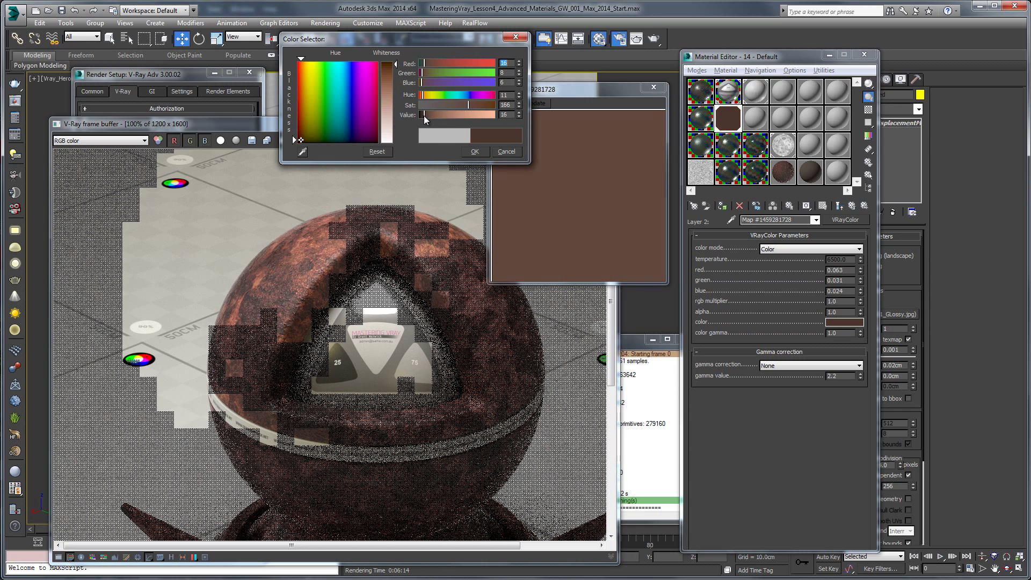
pyautogui.click(474, 151)
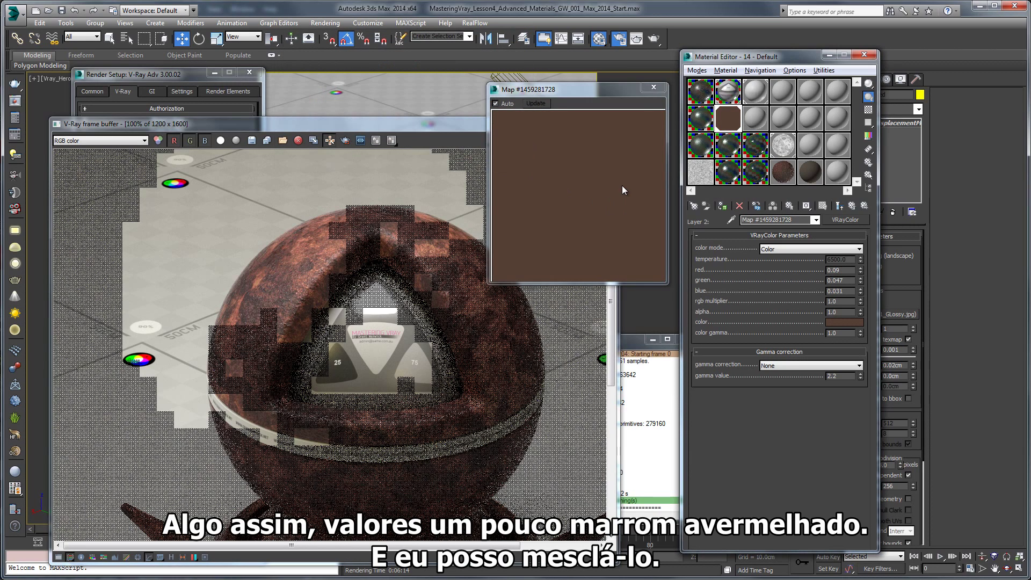
# - Return to the diffuse Composite map, set Layer 2's opacity to 70 and enlarge the map's preview
pyautogui.click(653, 87)
pyautogui.click(852, 207)
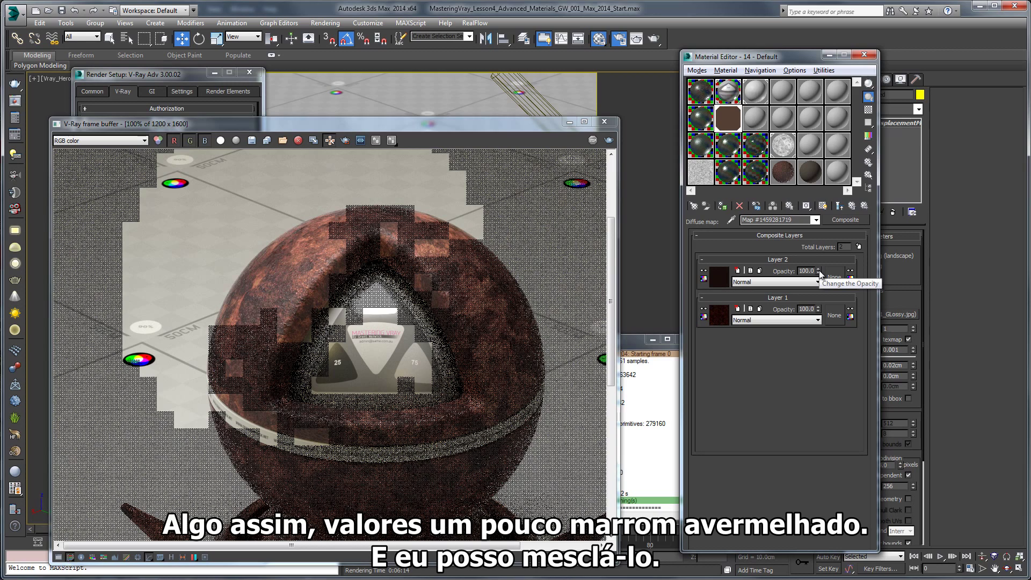
pyautogui.moveTo(818, 272)
pyautogui.mouseDown()
pyautogui.moveTo(820, 283)
pyautogui.moveTo(832, 262)
pyautogui.moveTo(835, 273)
pyautogui.mouseUp()
pyautogui.doubleClick(729, 118)
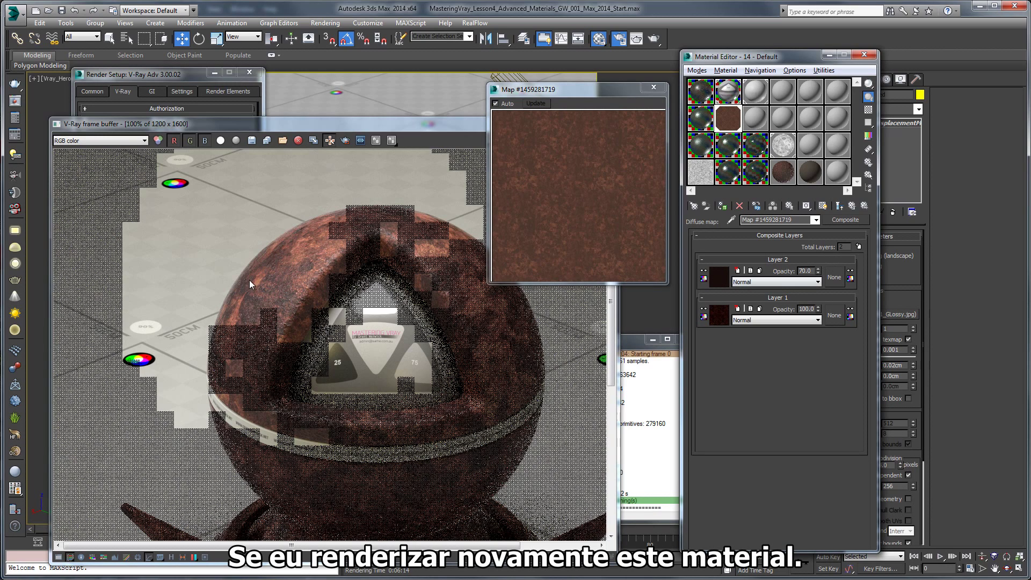
# - Render the hero camera view with the blended diffuse, examine the rust surface up close and stop the render
pyautogui.hotkey('shift', 'q')
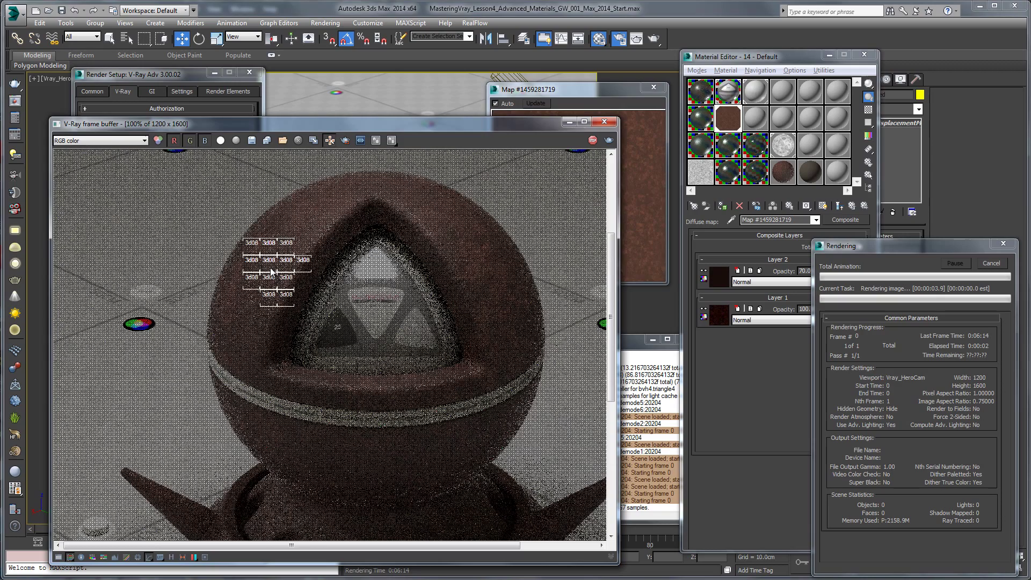
pyautogui.scroll(1, 272, 272)
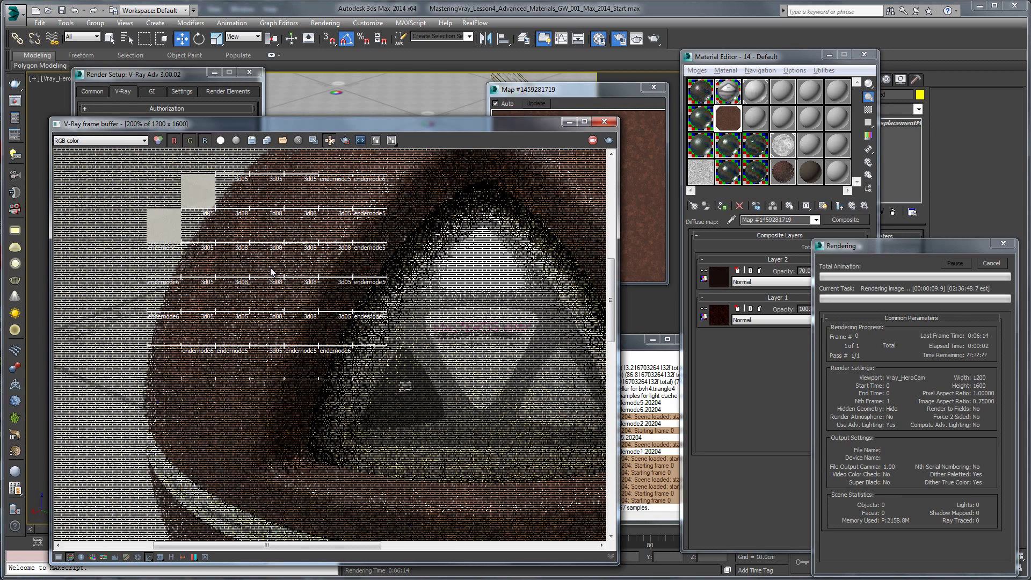
pyautogui.moveTo(272, 272); pyautogui.dragTo(278, 286, button='middle')
pyautogui.scroll(-1, 279, 286)
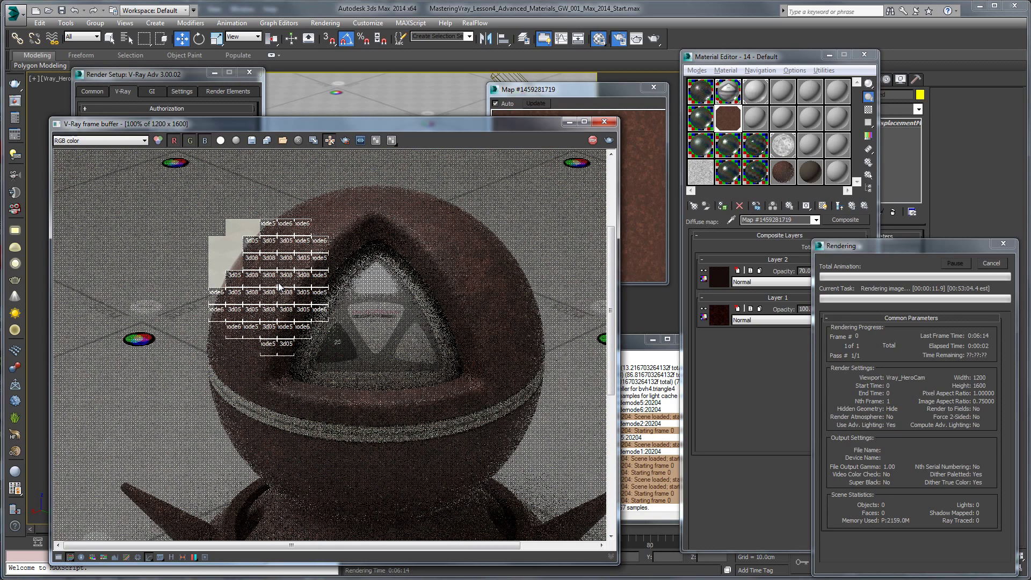
pyautogui.scroll(1, 279, 287)
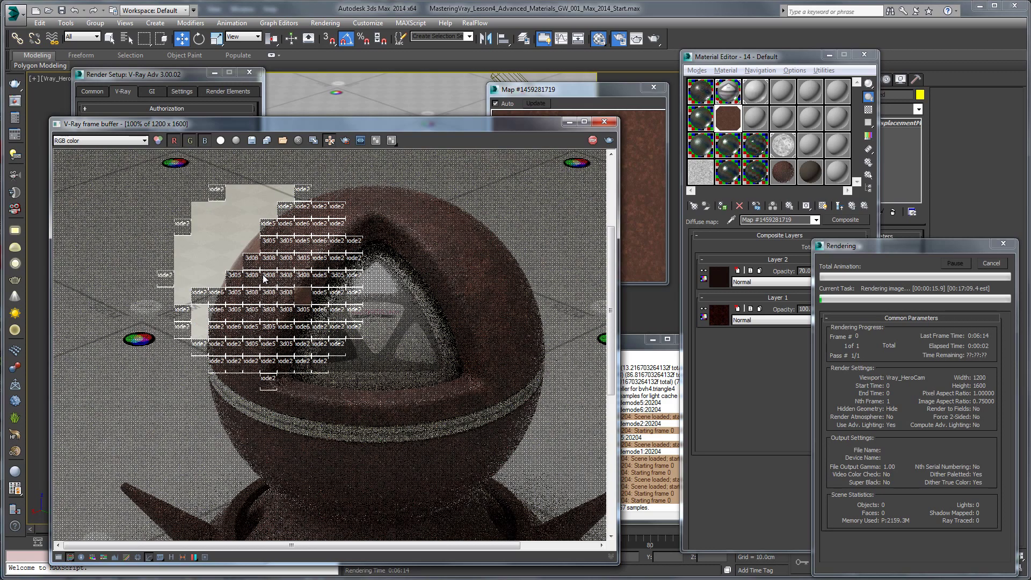
pyautogui.scroll(1, 264, 278)
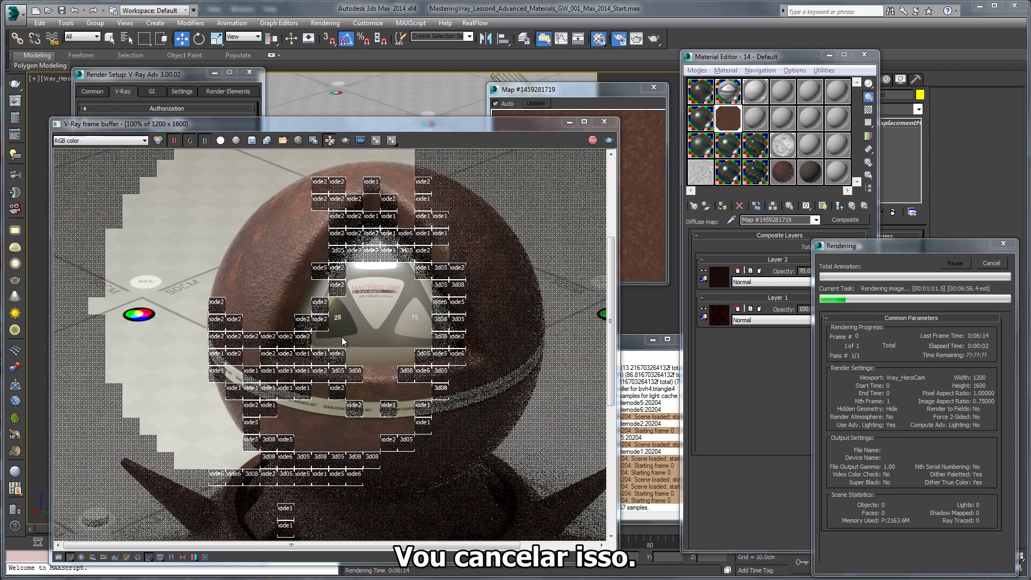
pyautogui.scroll(2, 278, 293)
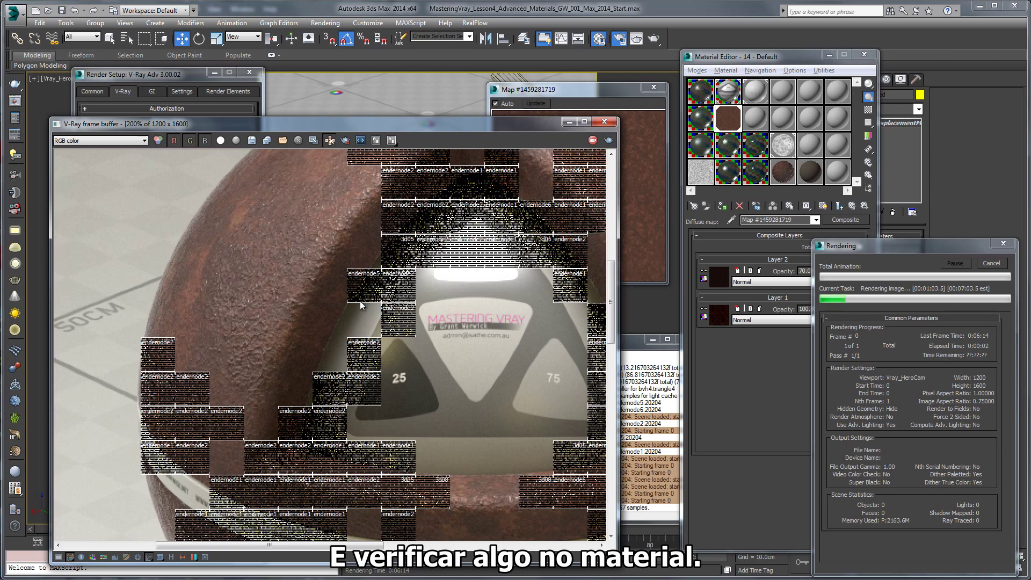
pyautogui.scroll(-2, 329, 316)
pyautogui.click(988, 263)
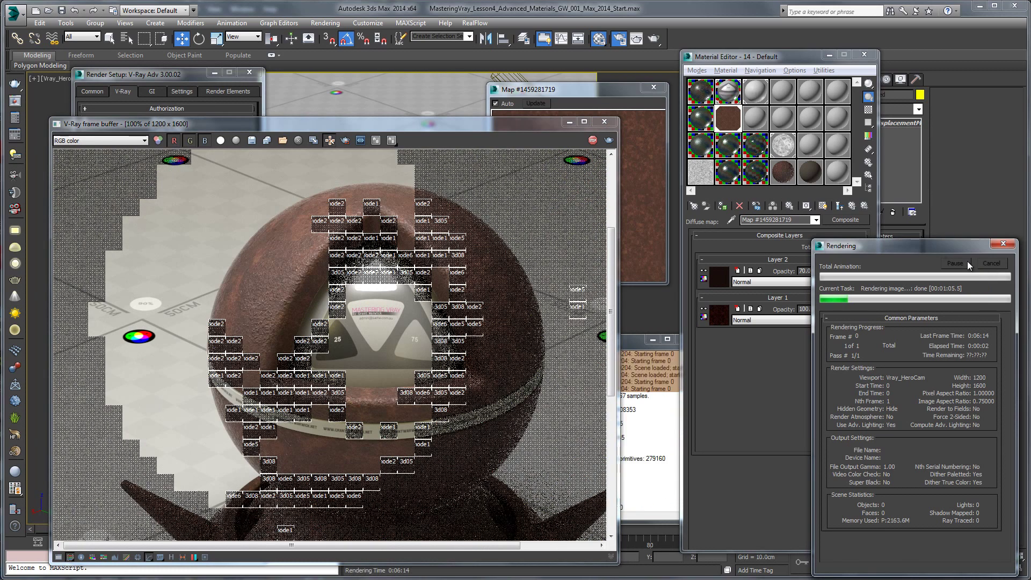
# - Set the U and V tiling of the Layer 3 bitmap in the reflection glossiness Composite map to 2 and return to the rust material
pyautogui.click(853, 208)
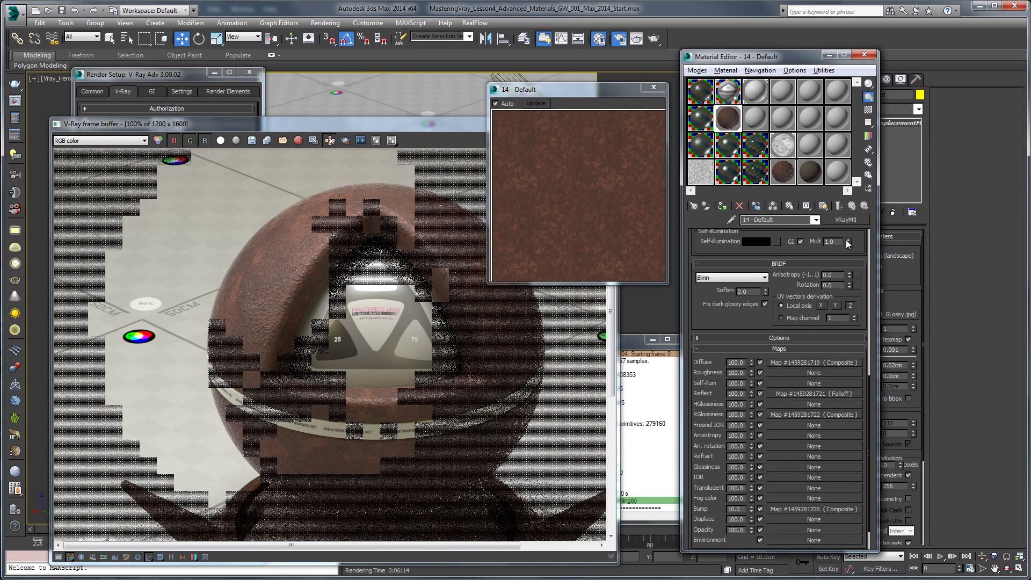
pyautogui.click(806, 415)
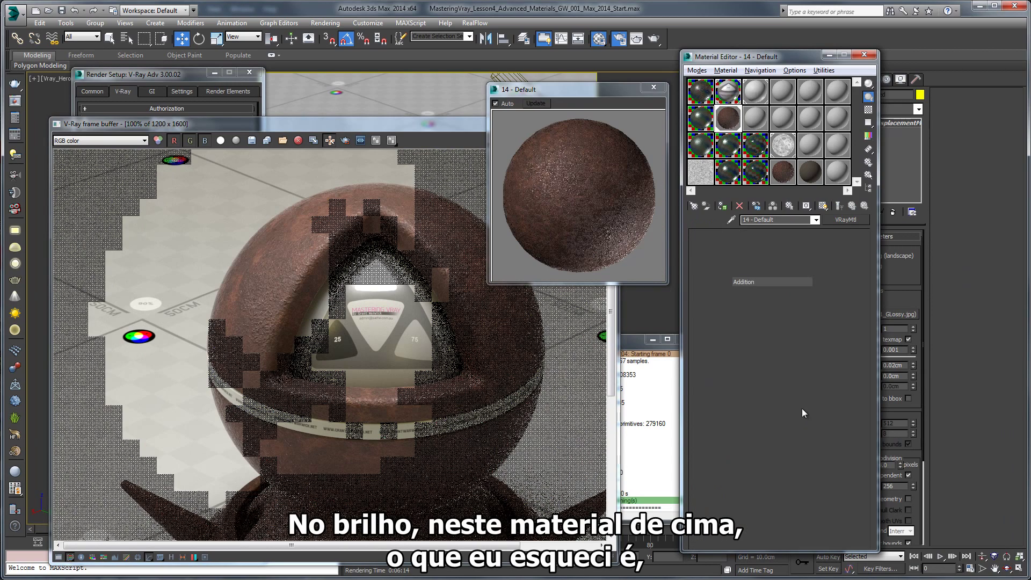
pyautogui.click(720, 276)
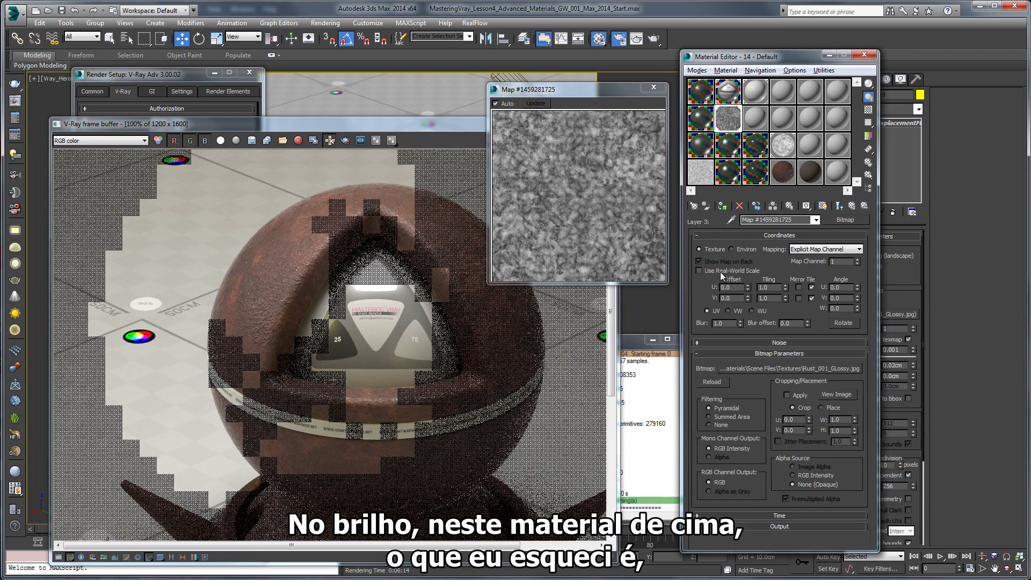
pyautogui.doubleClick(763, 287)
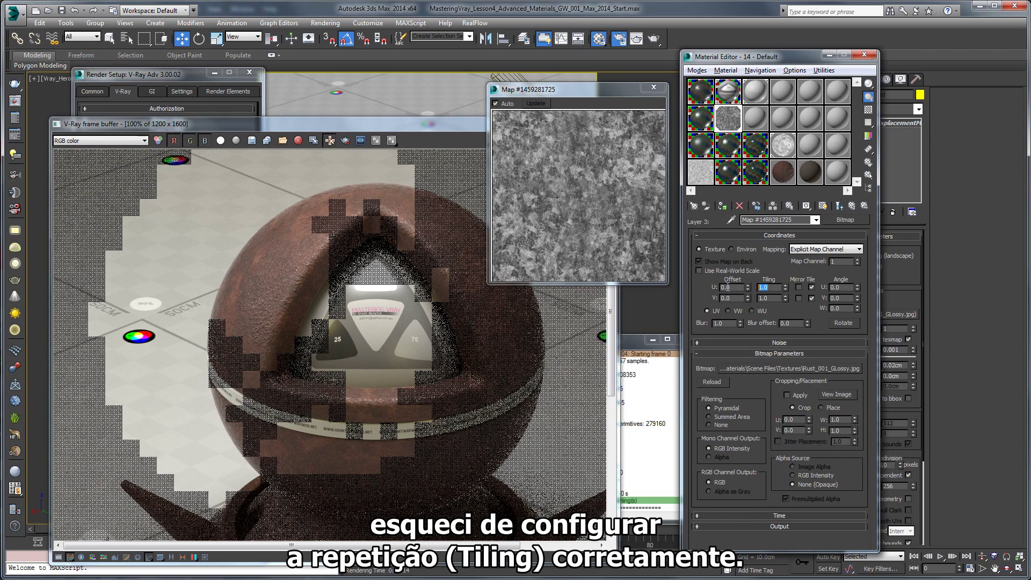
pyautogui.write('2')
pyautogui.press('Tab')
pyautogui.write('2')
pyautogui.press('Return')
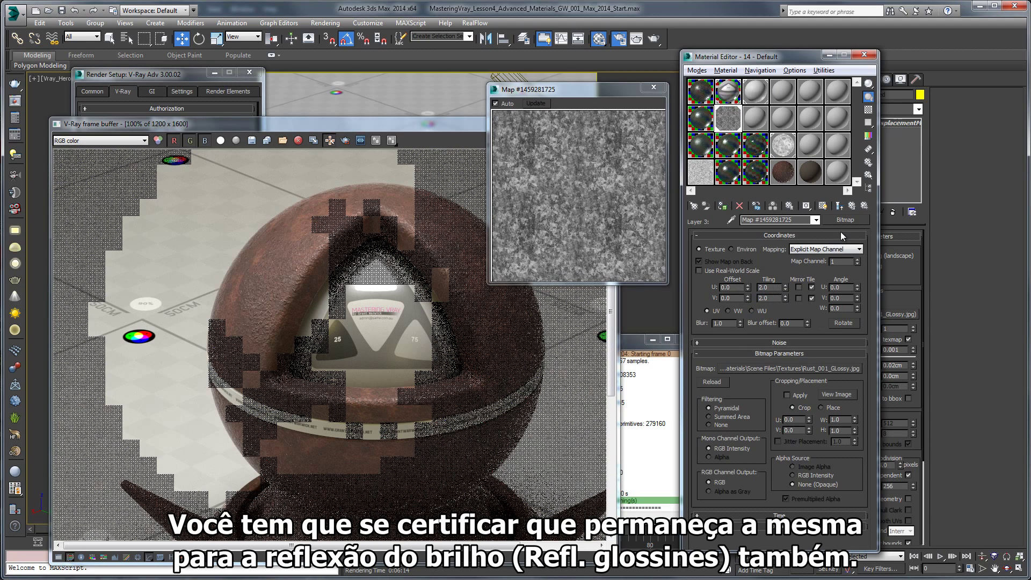
pyautogui.click(838, 206)
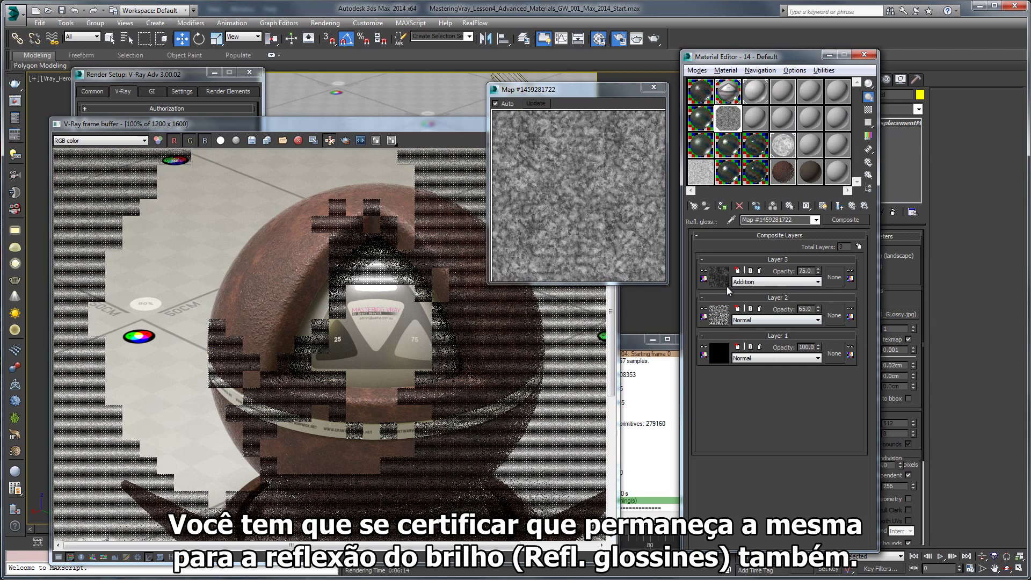
pyautogui.click(852, 207)
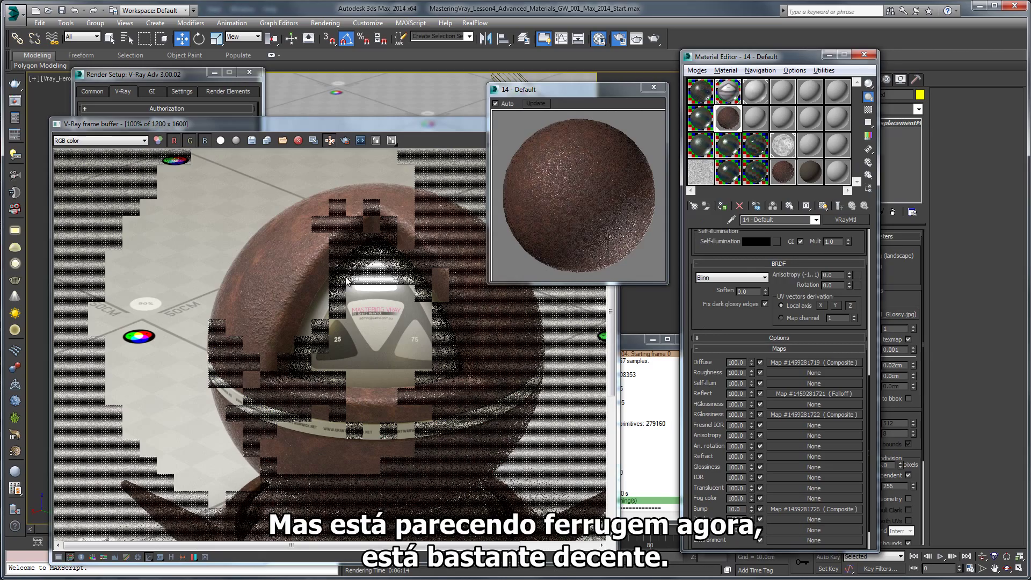
# - Inspect the rendered bump up close, set the rust material's bump amount to 5 and close the enlarged preview
pyautogui.click(278, 289)
pyautogui.scroll(2, 278, 288)
pyautogui.scroll(-1, 265, 322)
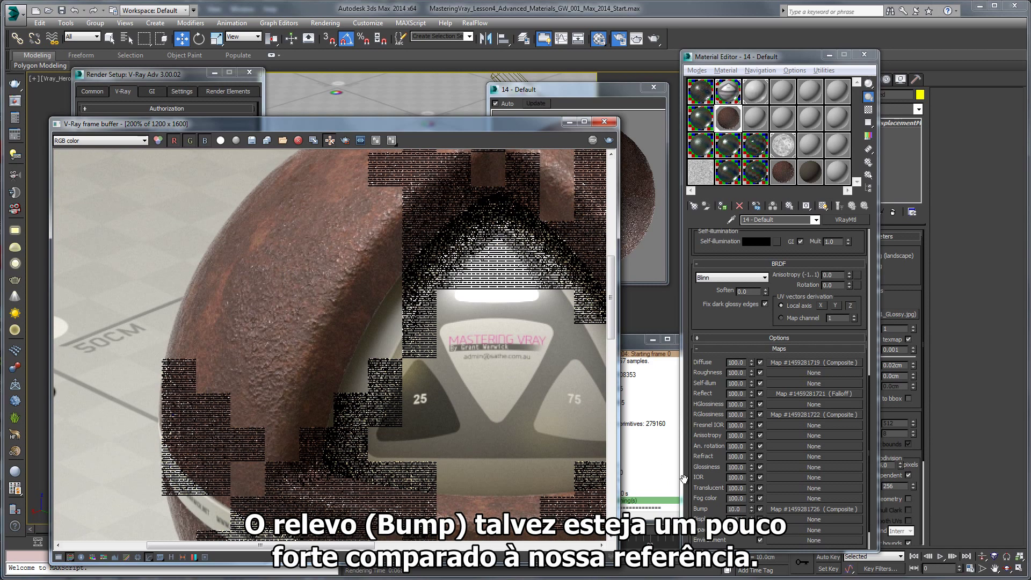
pyautogui.click(742, 507)
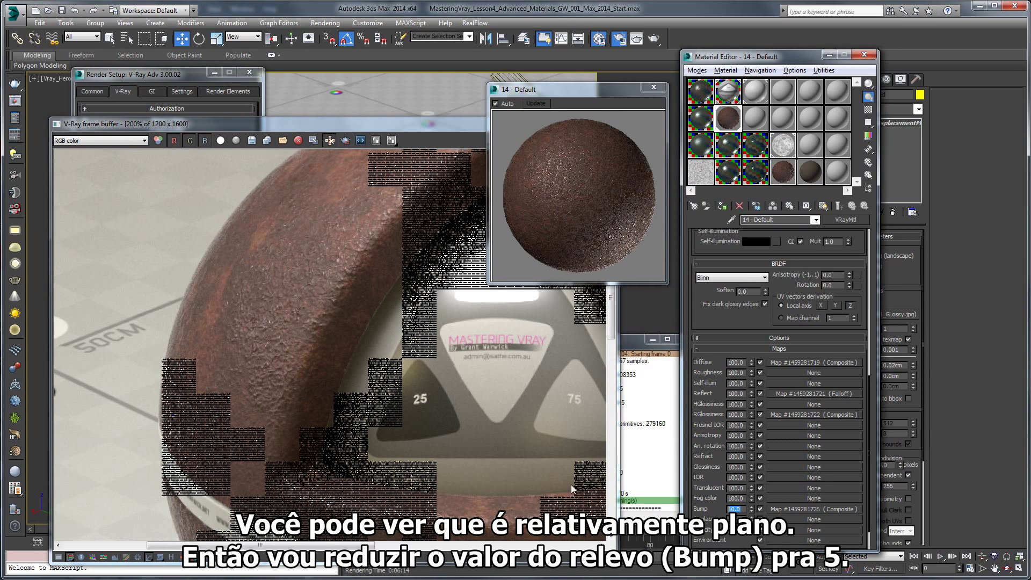
pyautogui.write('5')
pyautogui.press('Return')
pyautogui.click(627, 157)
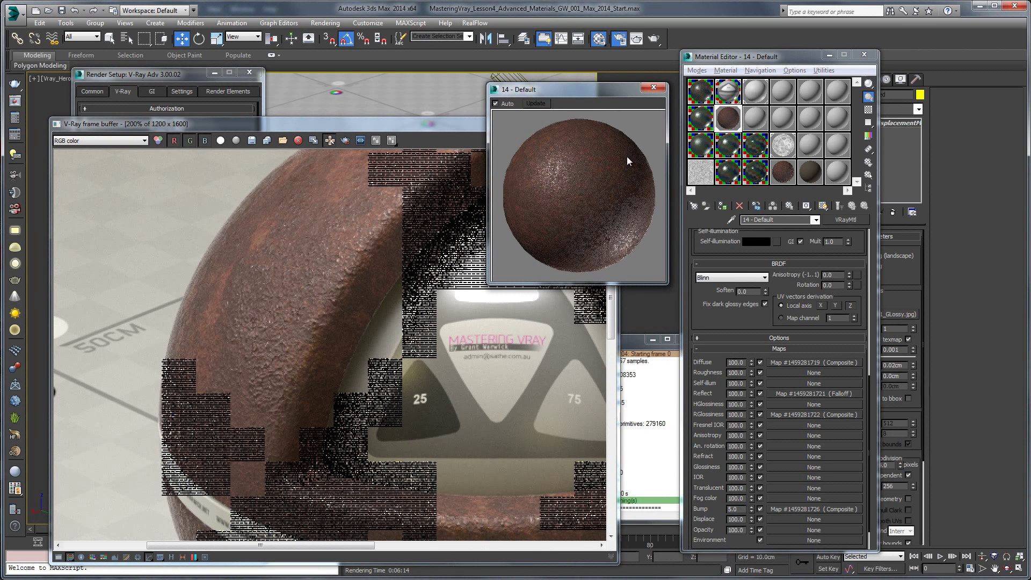
pyautogui.click(653, 87)
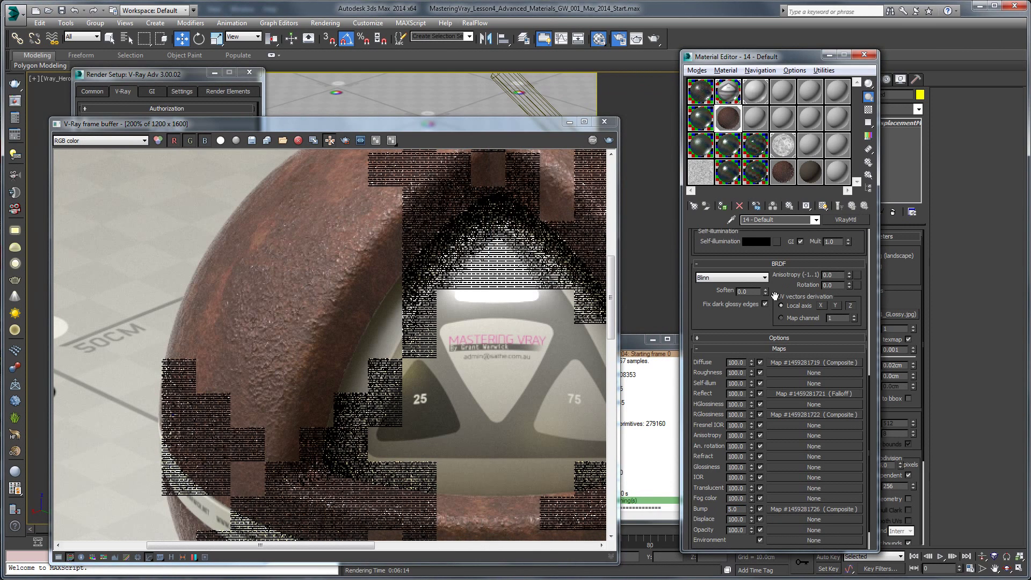
# - Render the hero camera view with the reduced bump and examine the finished rust surface up close
pyautogui.scroll(5, 725, 329)
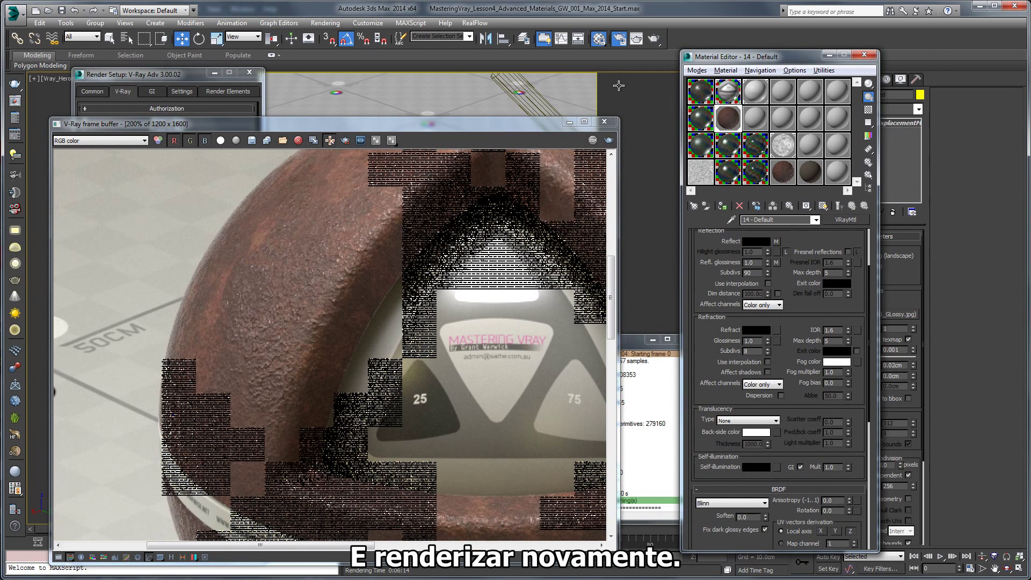
pyautogui.click(654, 38)
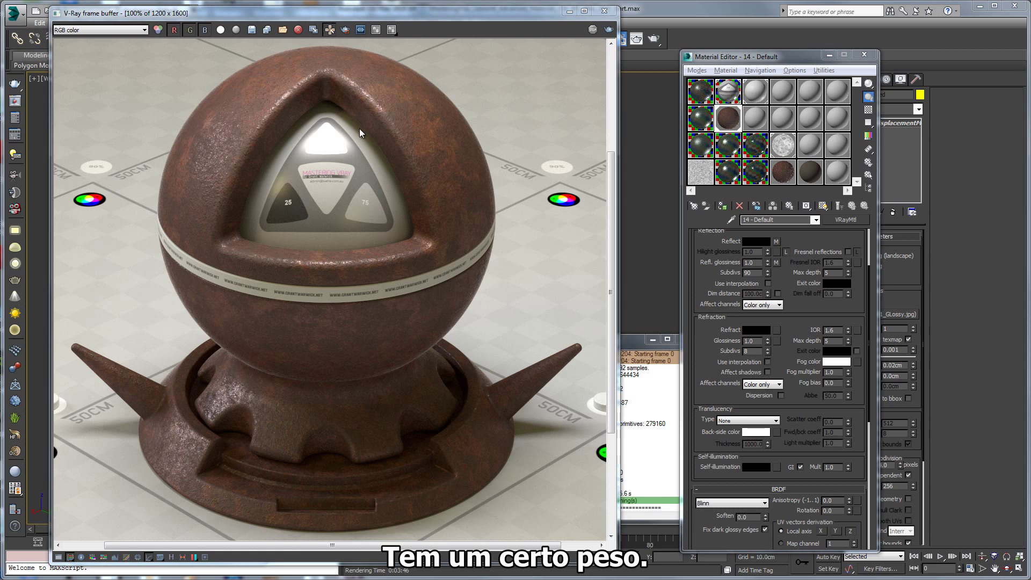
pyautogui.scroll(2, 223, 162)
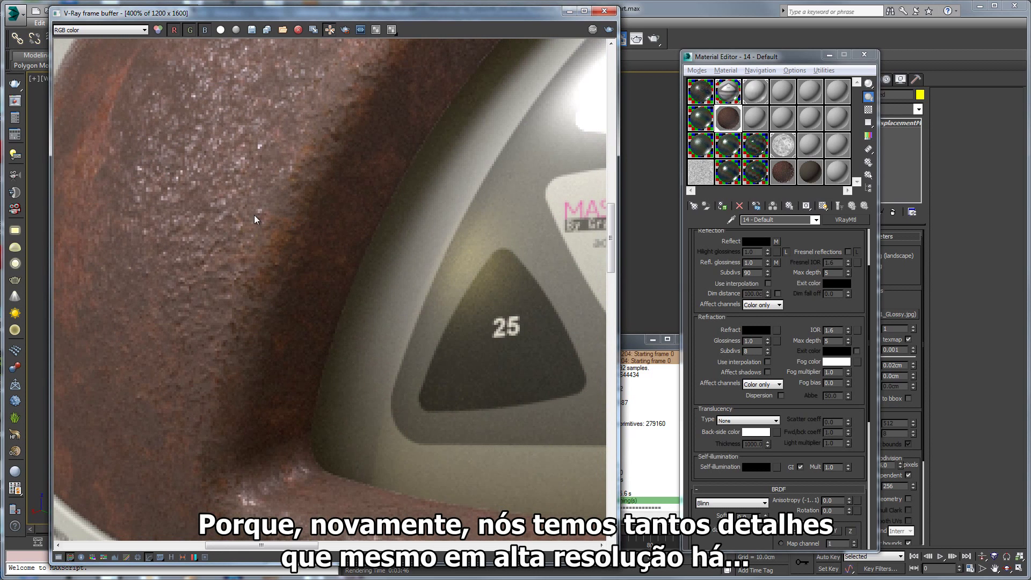
# - Examine the rendered rust surface at several magnifications, from the close-up highlights to the whole shader ball and its base
pyautogui.moveTo(223, 218); pyautogui.dragTo(285, 258, button='middle')
pyautogui.scroll(-1, 286, 263)
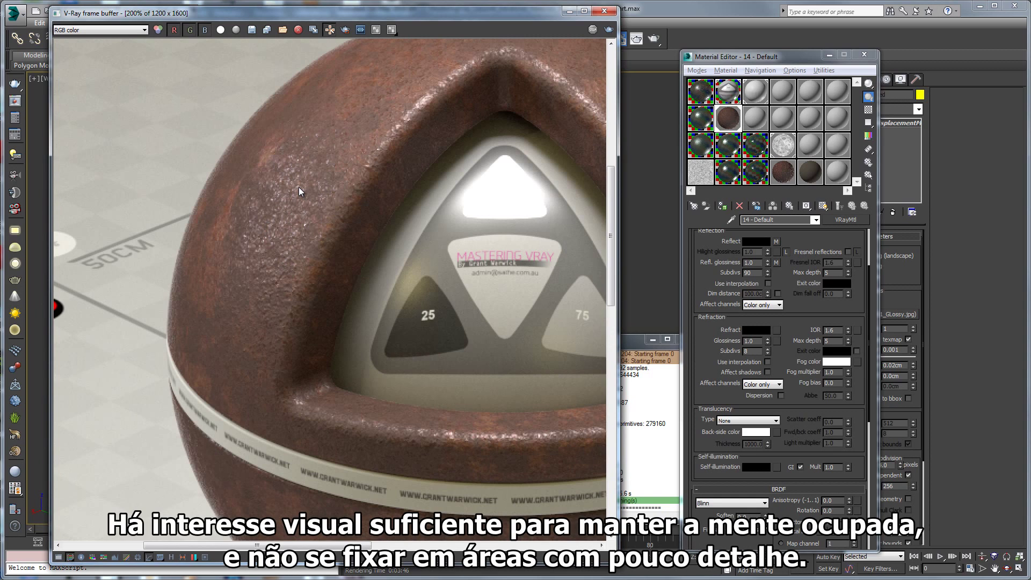
pyautogui.scroll(1, 298, 187)
pyautogui.scroll(-2, 286, 232)
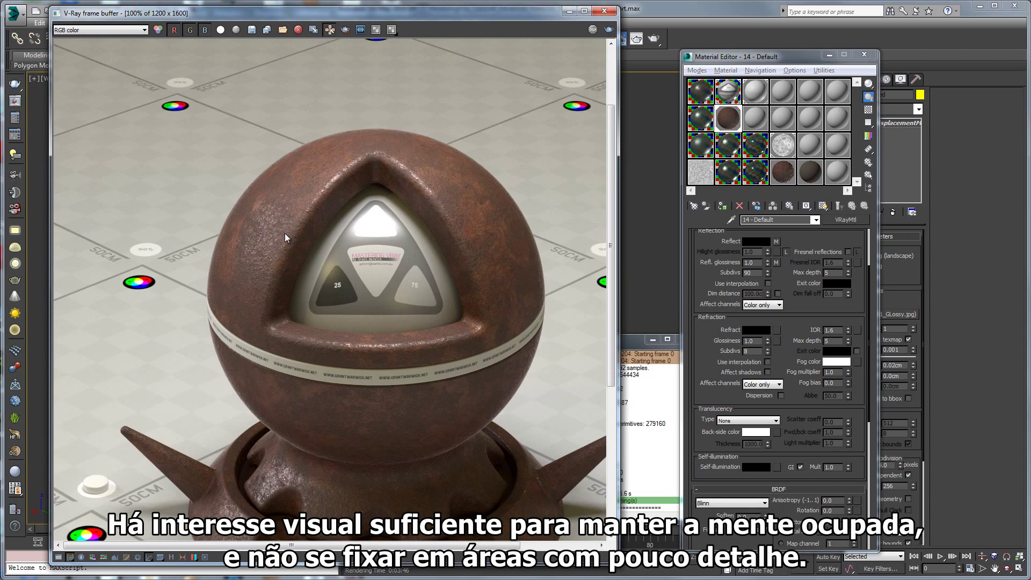
pyautogui.moveTo(338, 284); pyautogui.dragTo(330, 201, button='middle')
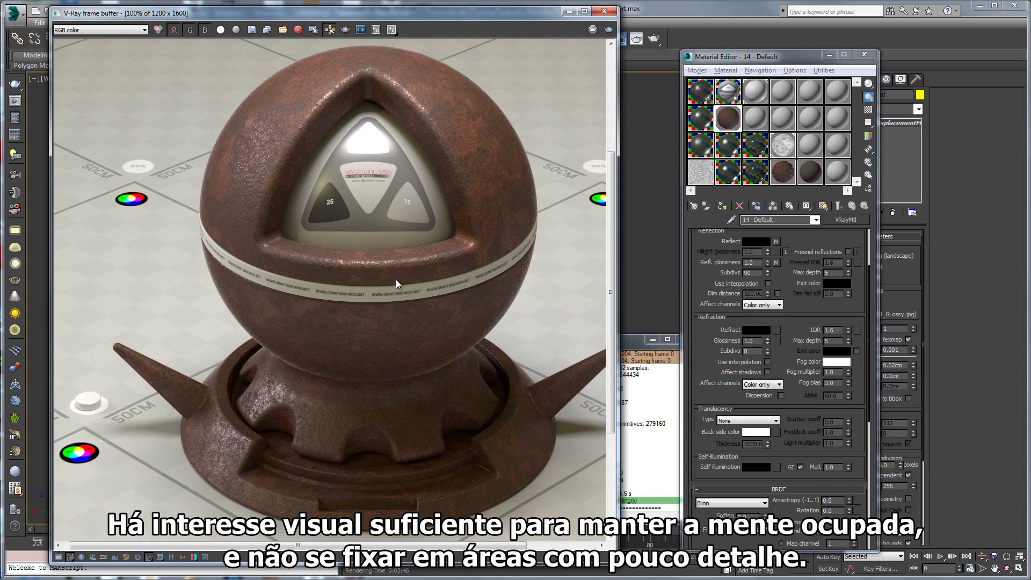
pyautogui.moveTo(410, 315); pyautogui.dragTo(363, 303, button='middle')
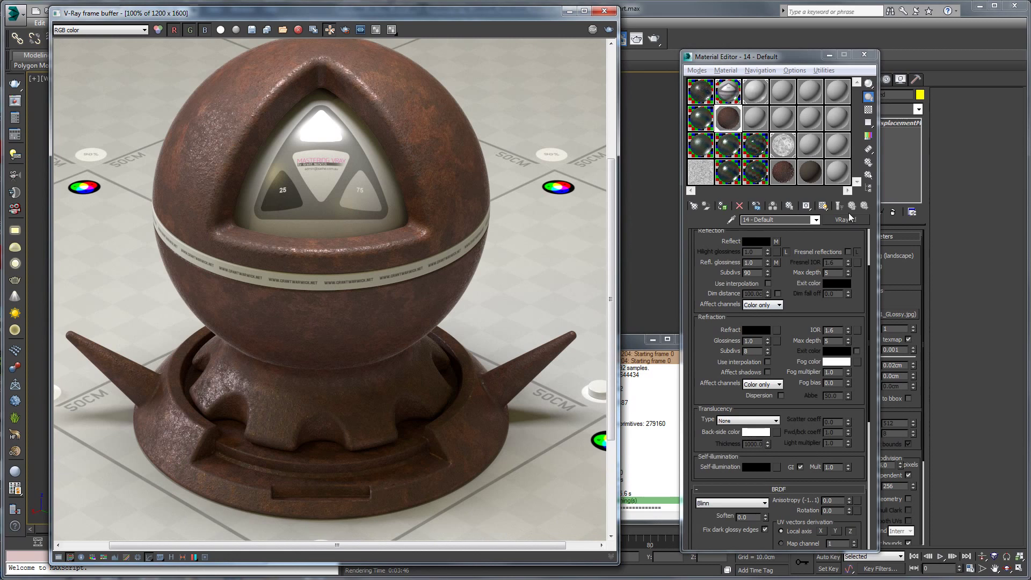
# - Add a copy of the rust material as coat 3 of the Green_Base_Coat blend material and check its enlarged preview
pyautogui.click(698, 123)
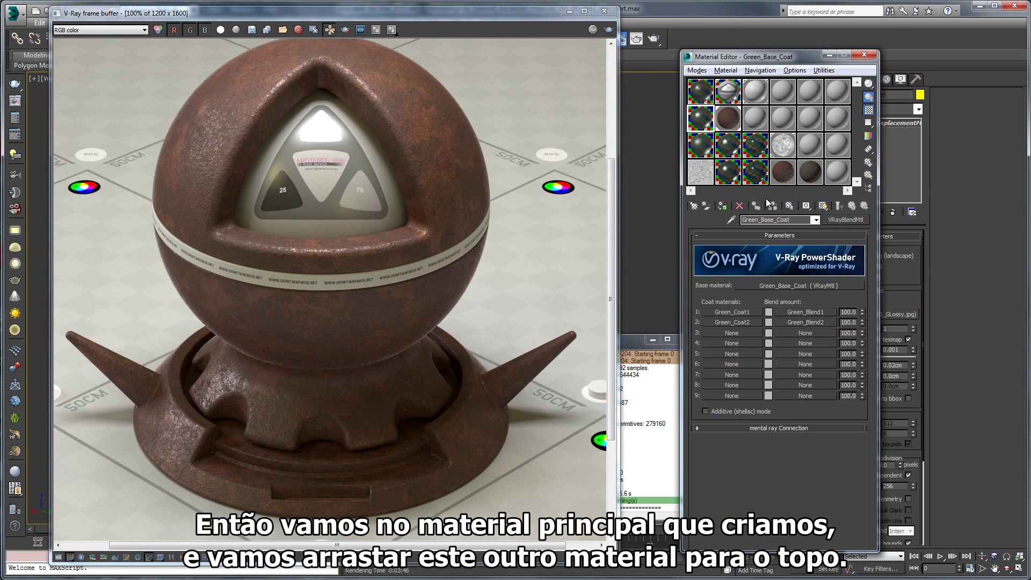
pyautogui.moveTo(731, 134); pyautogui.dragTo(742, 334)
pyautogui.click(756, 302)
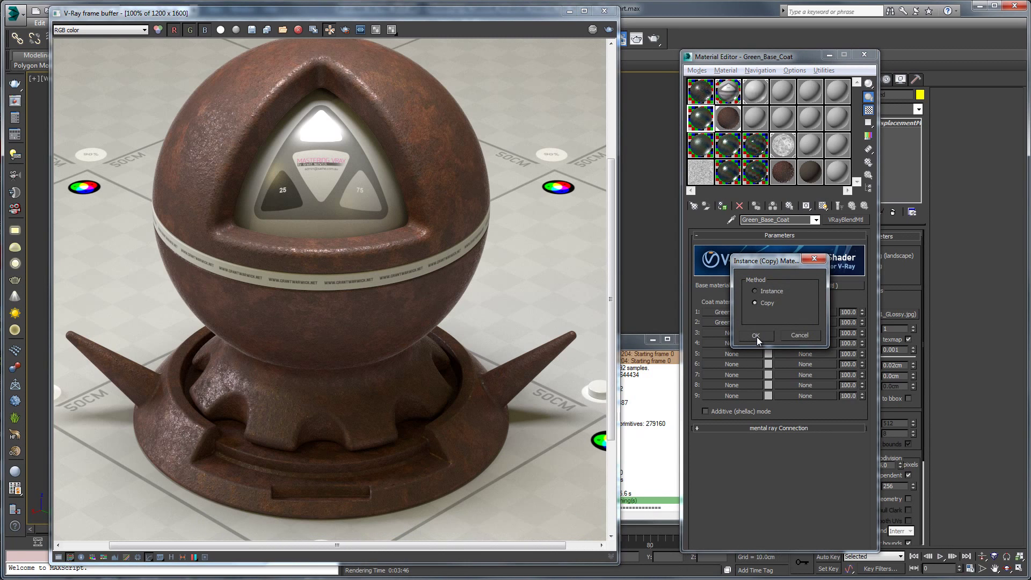
pyautogui.click(755, 335)
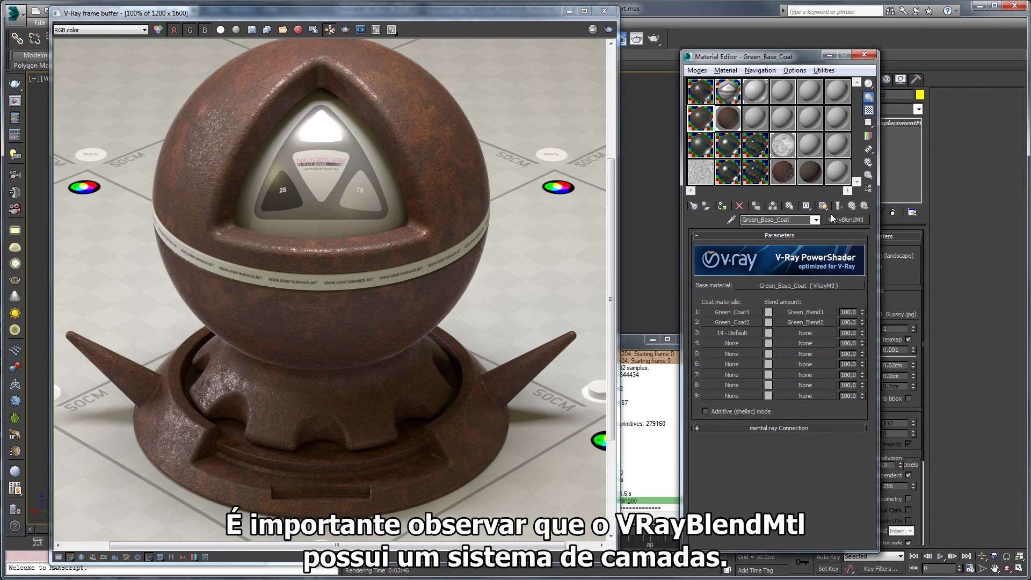
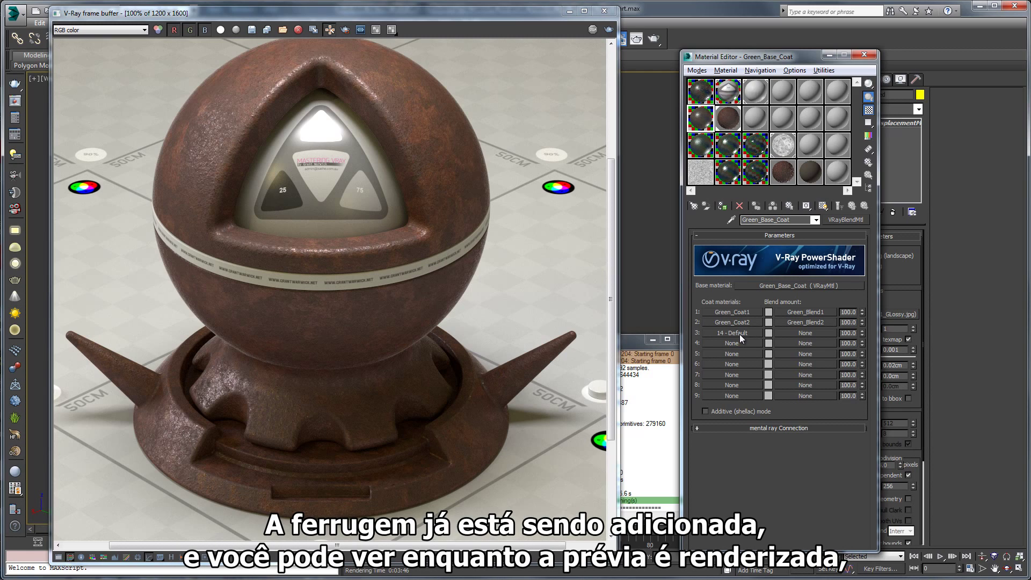
pyautogui.doubleClick(702, 118)
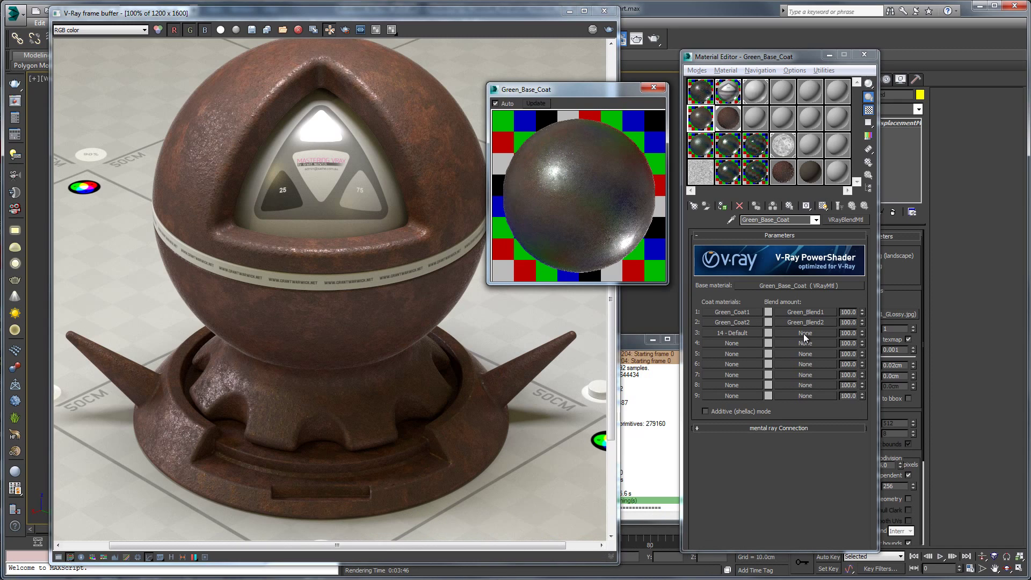
pyautogui.click(653, 87)
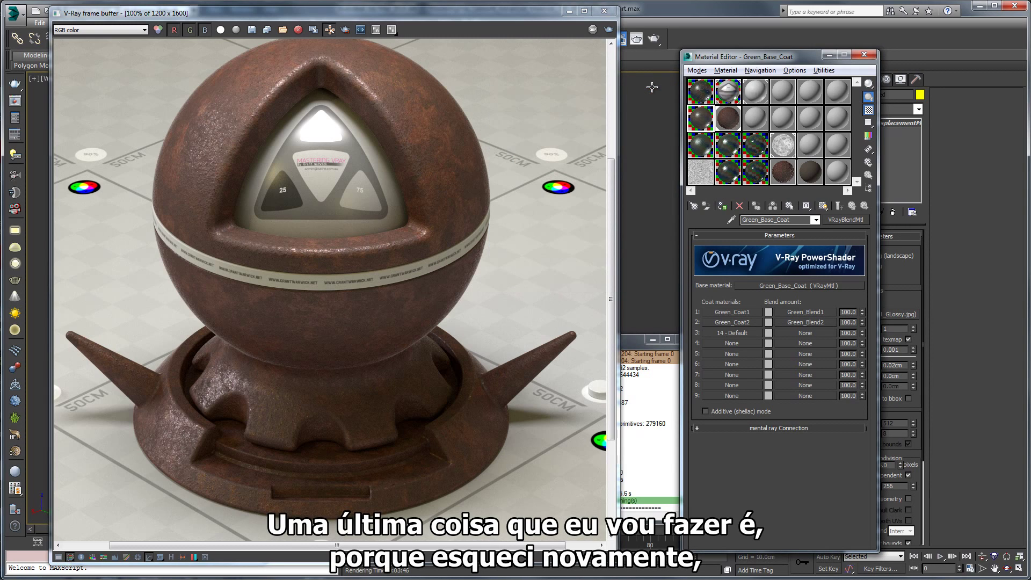
# - Set the blur of the Layer 3 bitmap in the rust coat's reflection glossiness Composite to 0.01 and return to the blend material
pyautogui.click(732, 332)
pyautogui.click(776, 262)
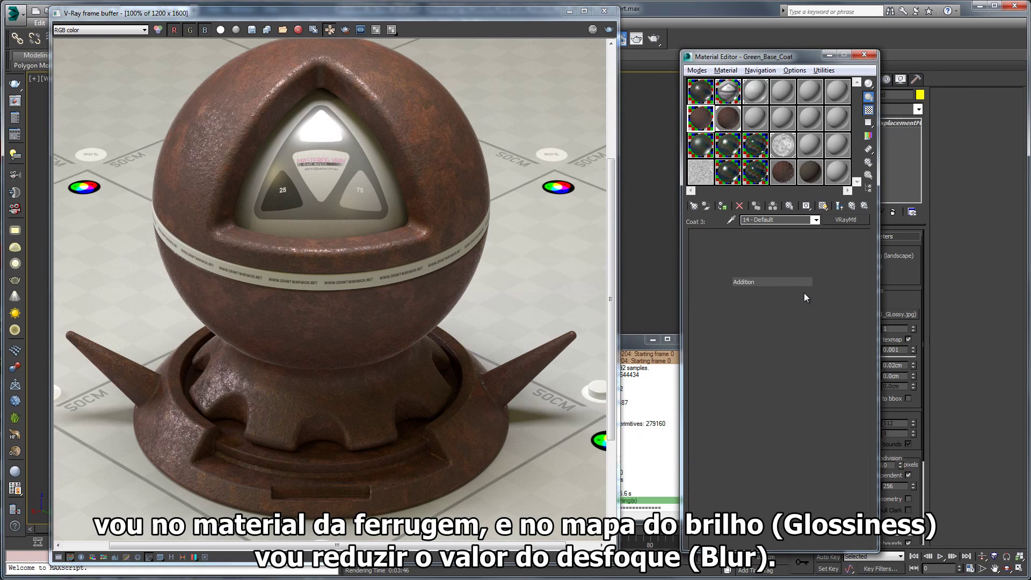
pyautogui.click(720, 277)
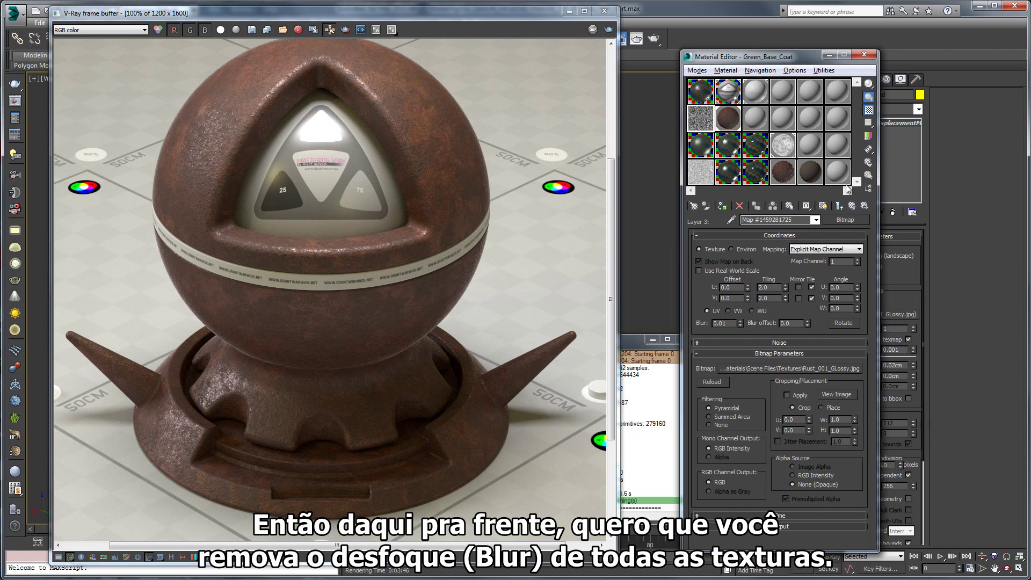
pyautogui.click(852, 208)
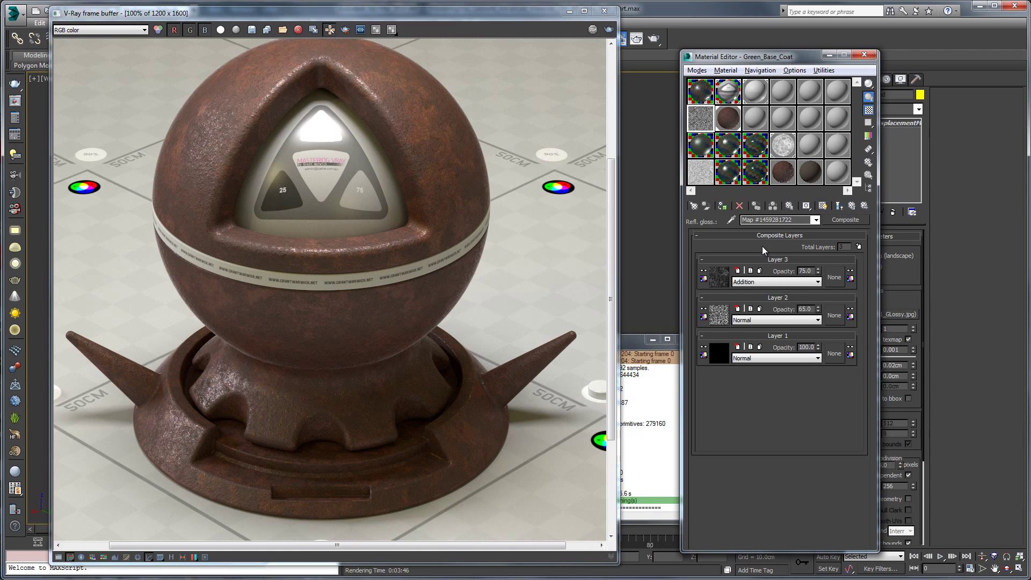
pyautogui.click(852, 206)
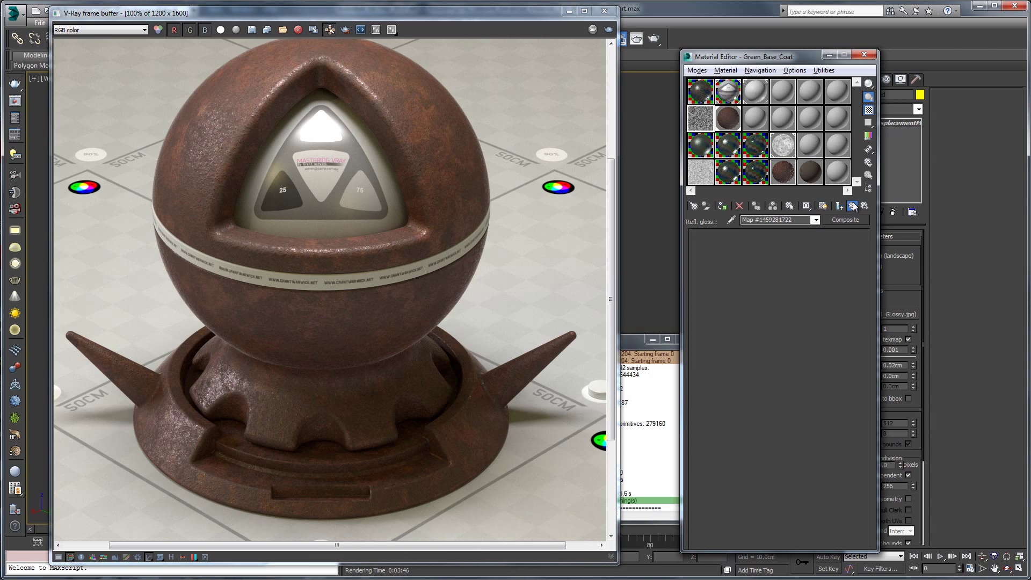
pyautogui.click(852, 205)
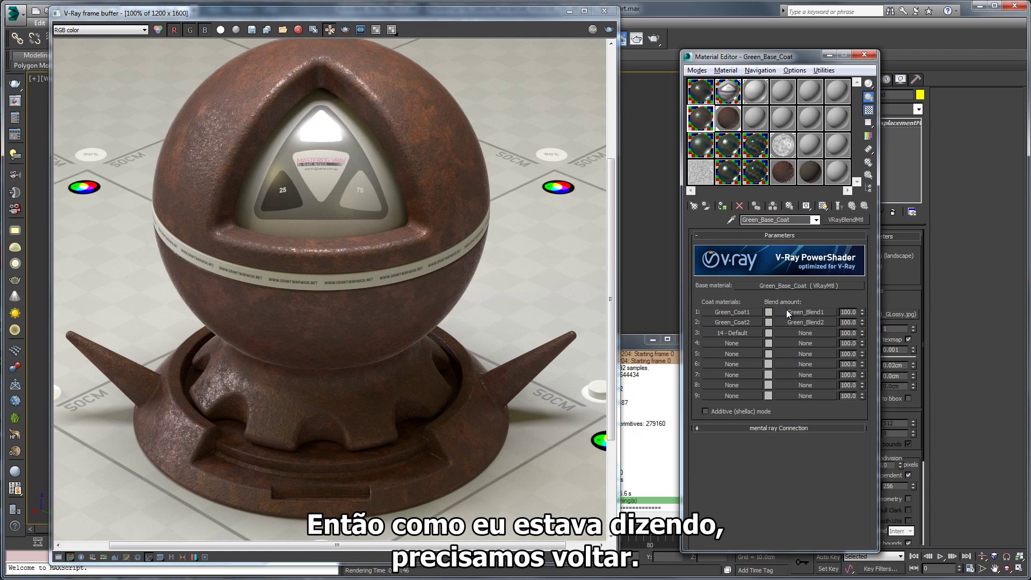
# - Rename the coat 3 material as Rust and return to the blend material
pyautogui.click(752, 333)
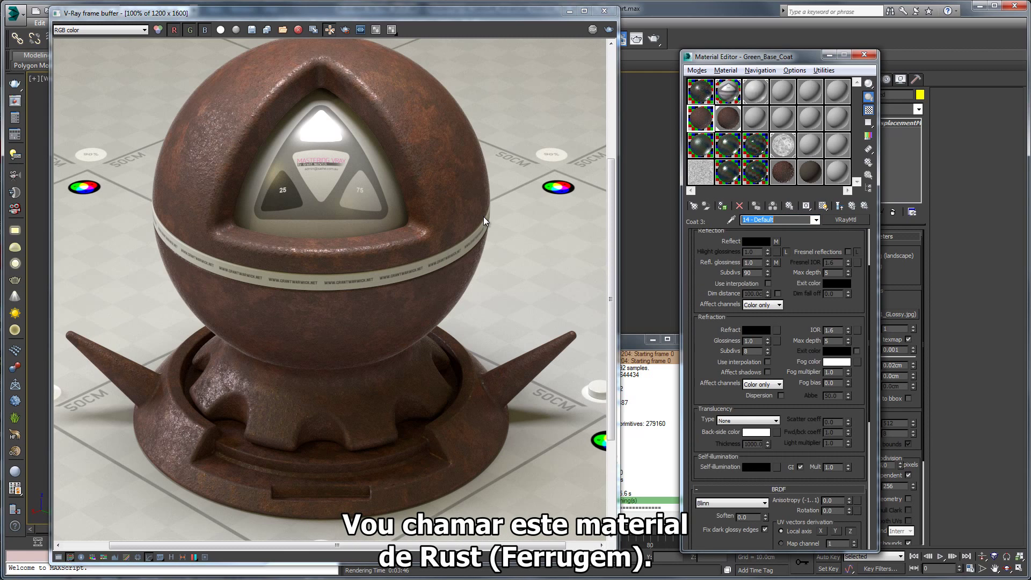
pyautogui.write('Rust')
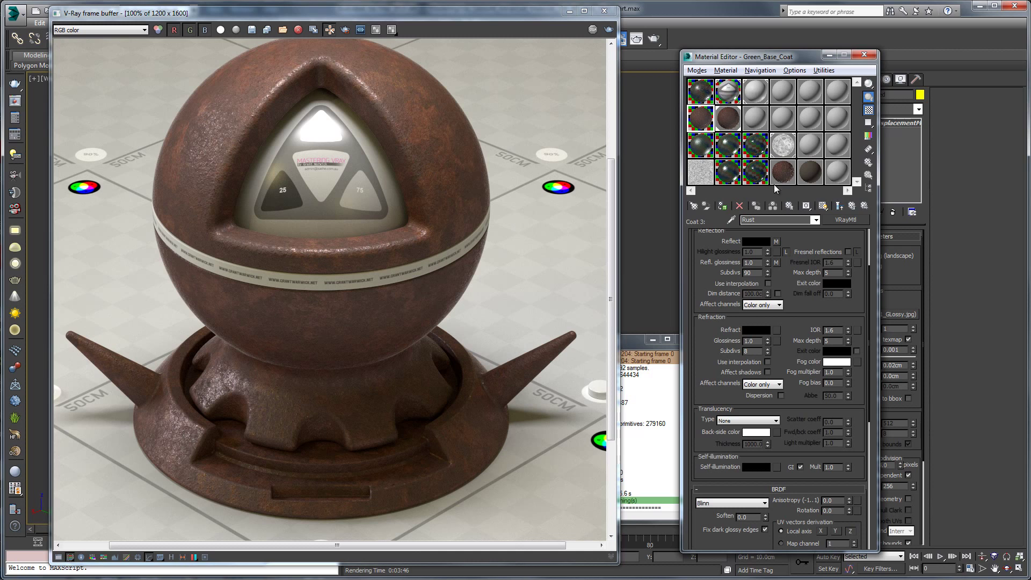
pyautogui.click(852, 205)
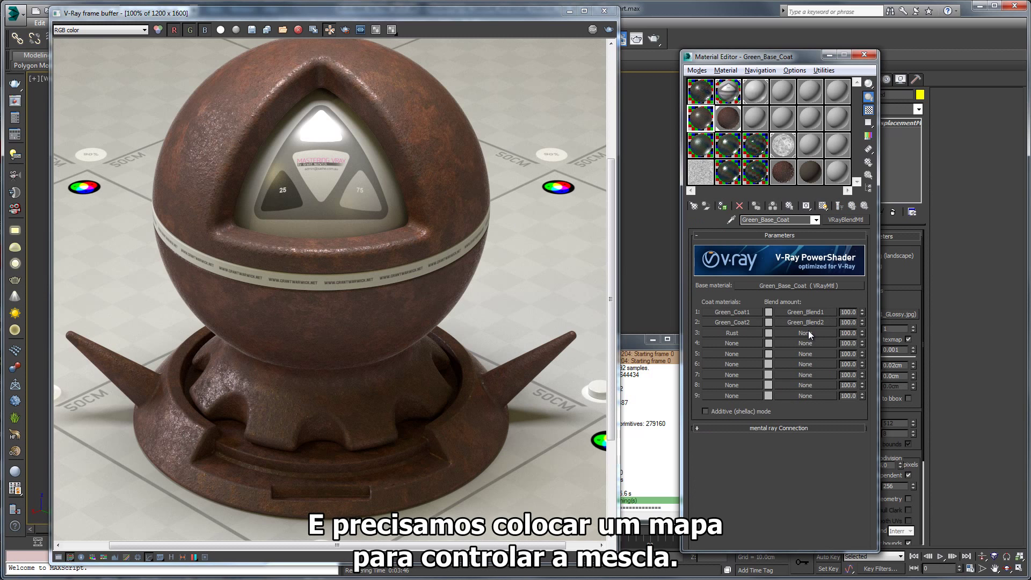
# - Start a bitmap map for the coat 3 blend amount and inspect the RustBlend.jpg texture in the image viewer
pyautogui.click(806, 333)
pyautogui.doubleClick(437, 206)
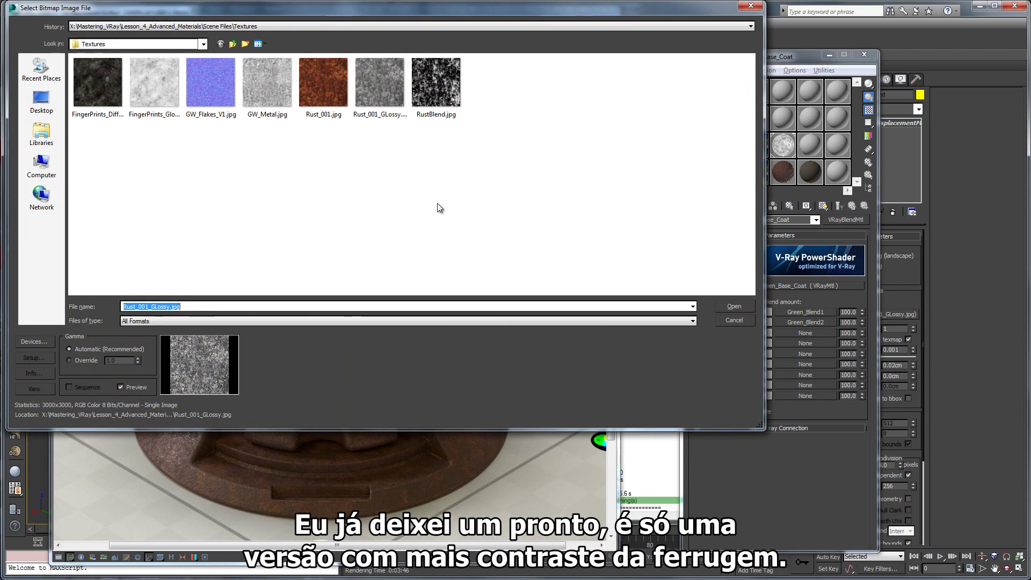
pyautogui.click(437, 84)
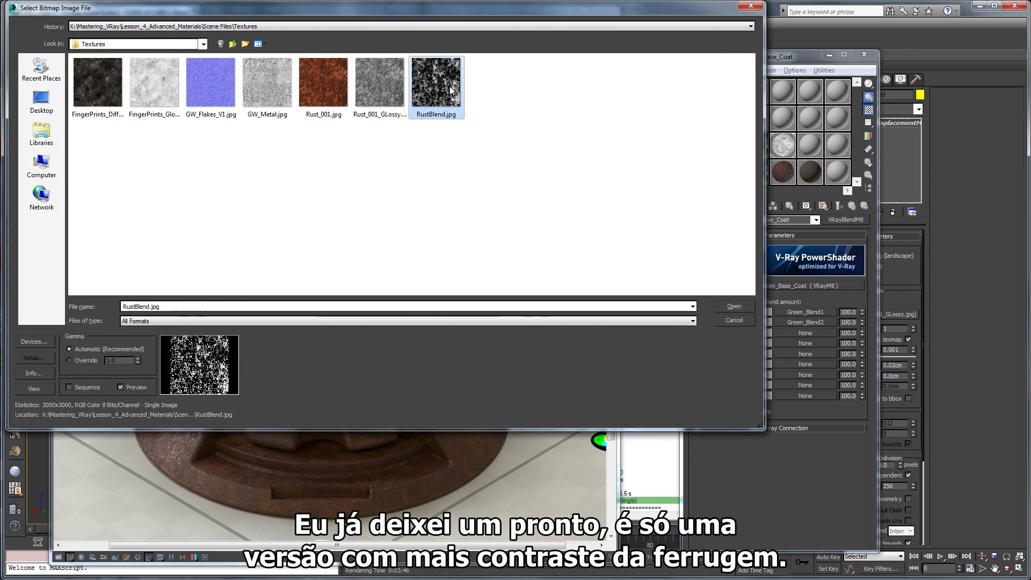
pyautogui.rightClick(451, 90)
pyautogui.click(557, 211)
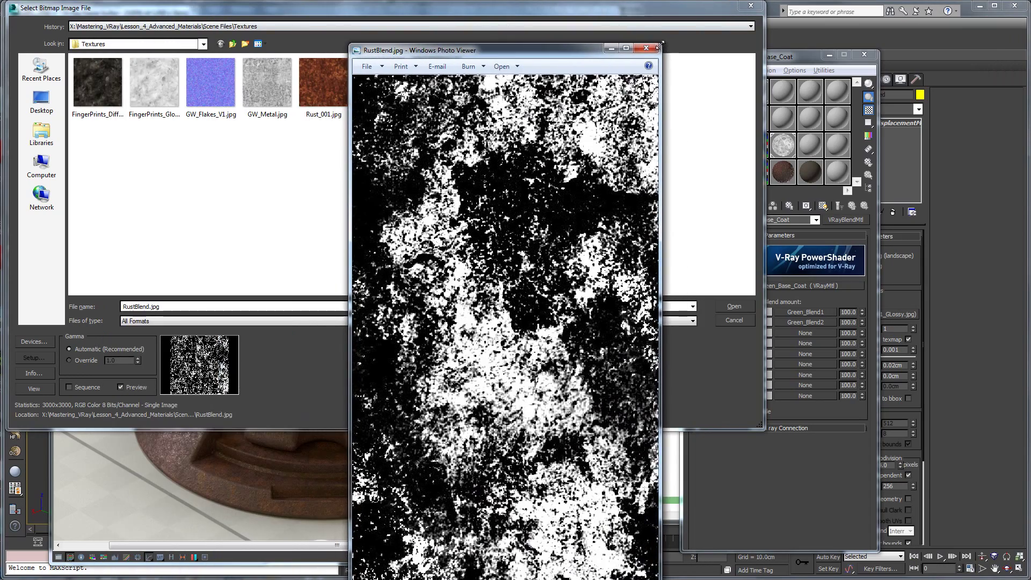
pyautogui.moveTo(483, 50); pyautogui.dragTo(463, 65)
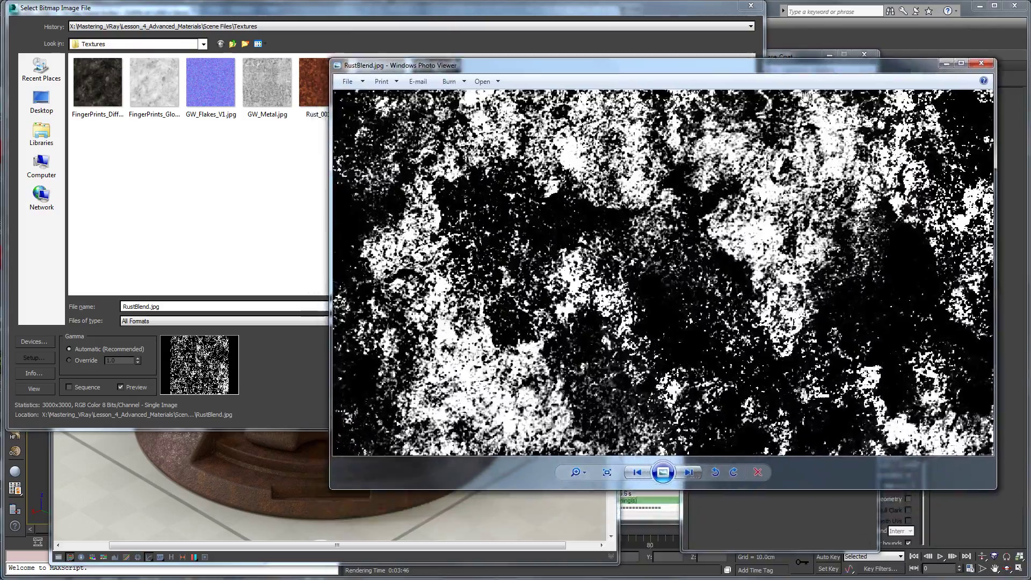
pyautogui.scroll(-3, 682, 299)
pyautogui.scroll(4, 683, 299)
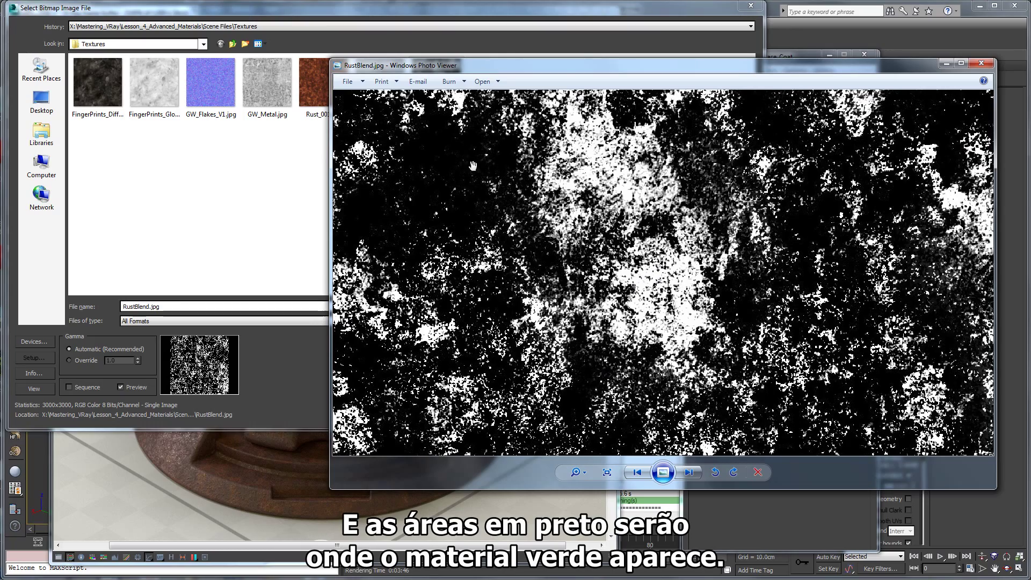
pyautogui.scroll(-2, 473, 166)
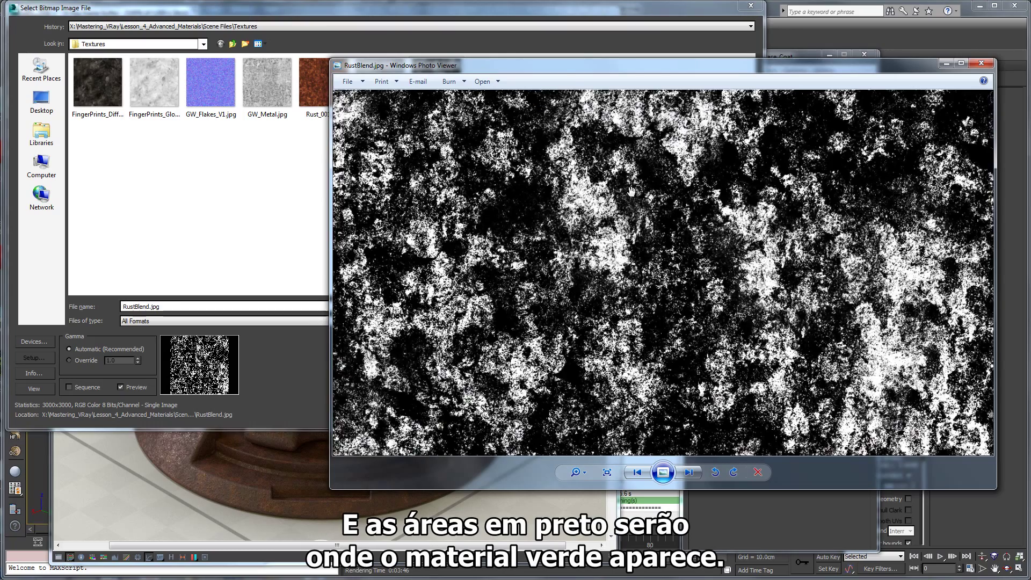
pyautogui.click(979, 66)
# - Load RustBlend.jpg as the coat 3 blend map with minimum blur and check the enlarged preview of the blend material
pyautogui.doubleClick(442, 82)
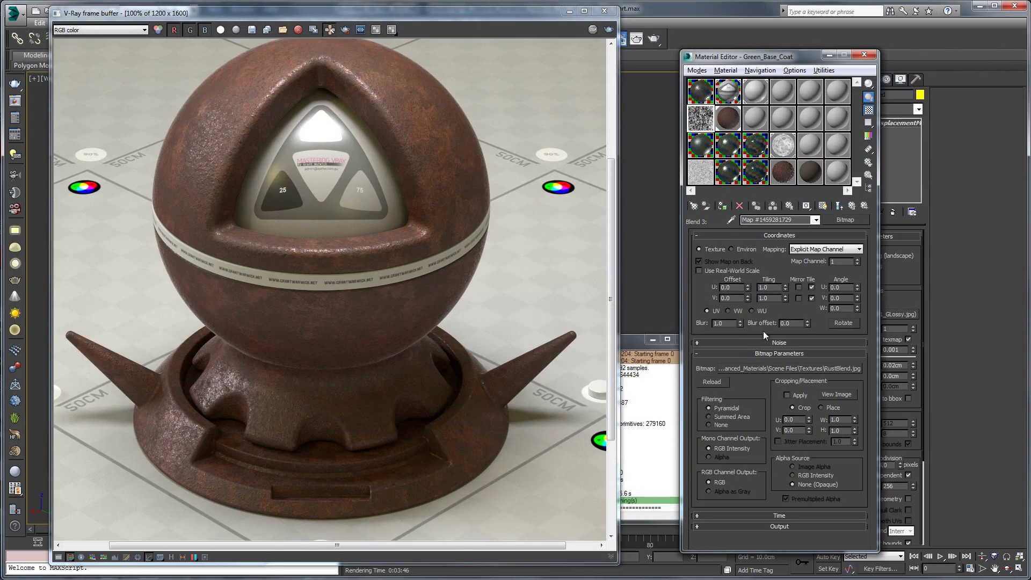
pyautogui.rightClick(740, 324)
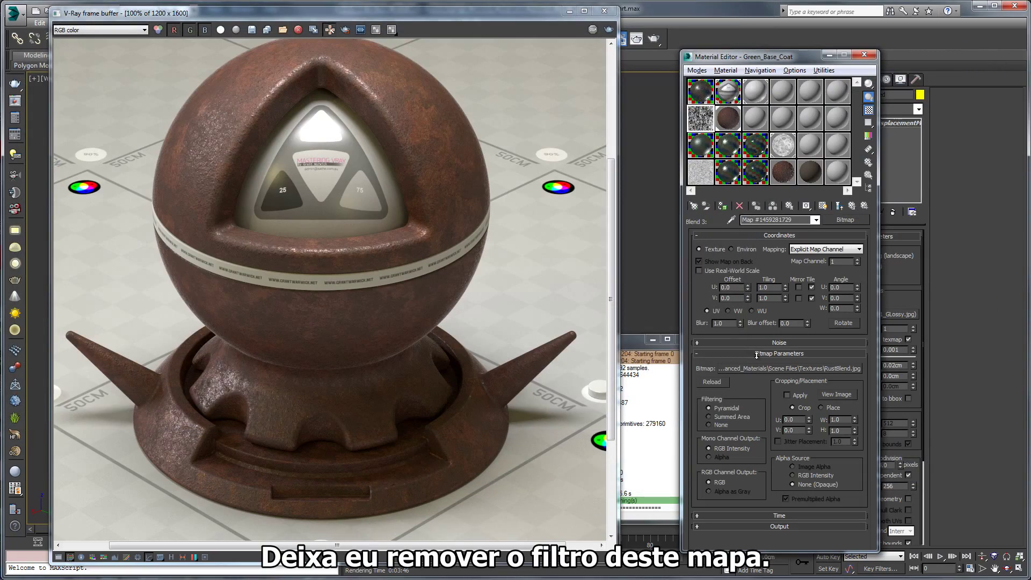
pyautogui.click(852, 205)
pyautogui.doubleClick(701, 118)
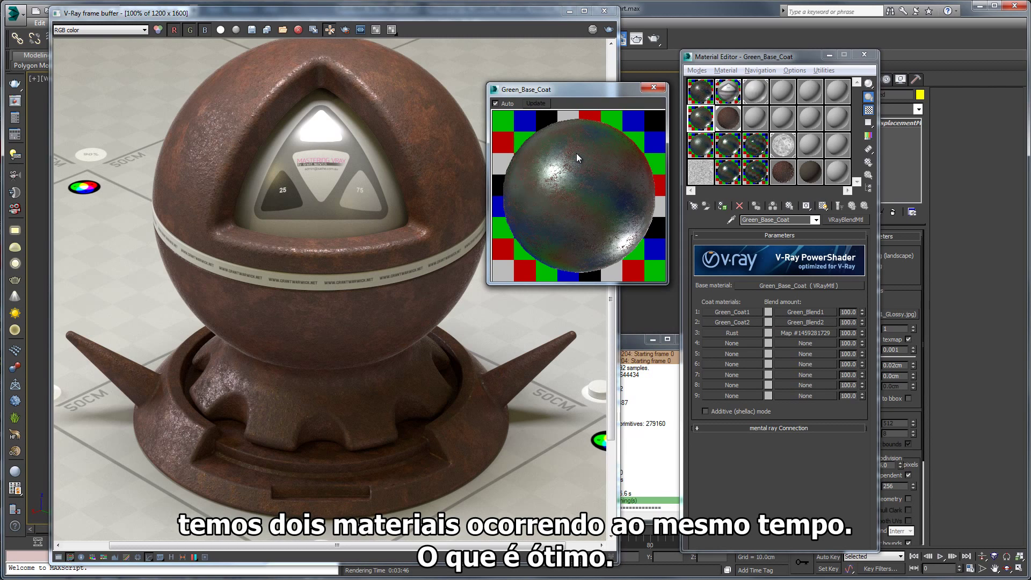
pyautogui.click(653, 87)
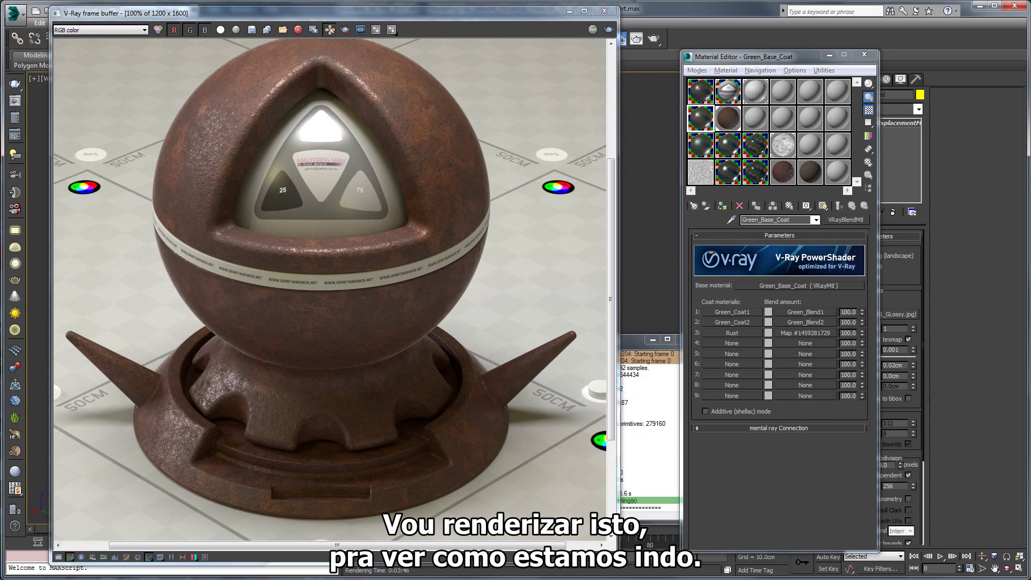
# - Shrink the frame buffer window and assign the Green_Base_Coat blend material to the selected shader ball objects in the viewport
pyautogui.click(584, 10)
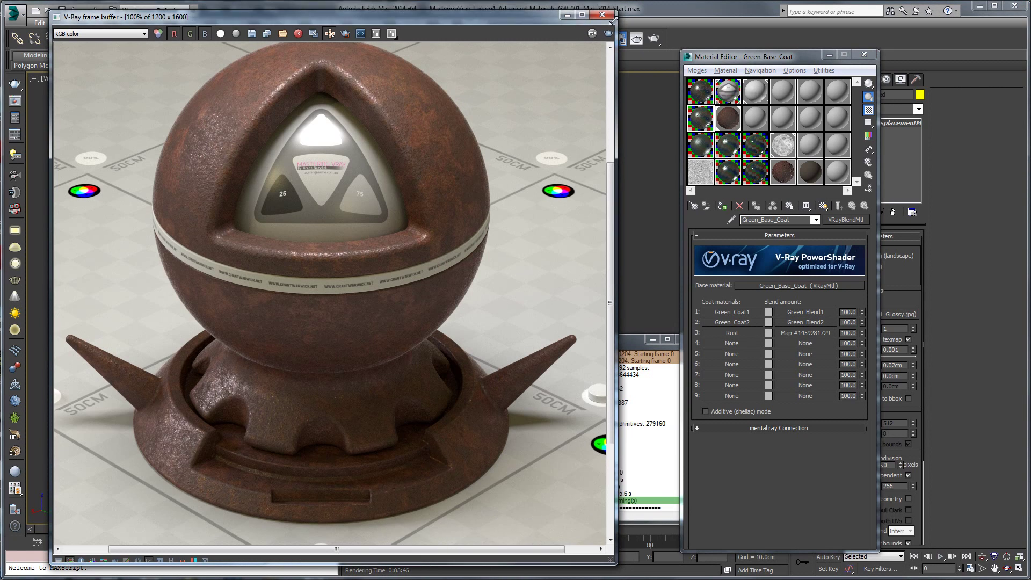
pyautogui.moveTo(707, 116); pyautogui.dragTo(478, 214)
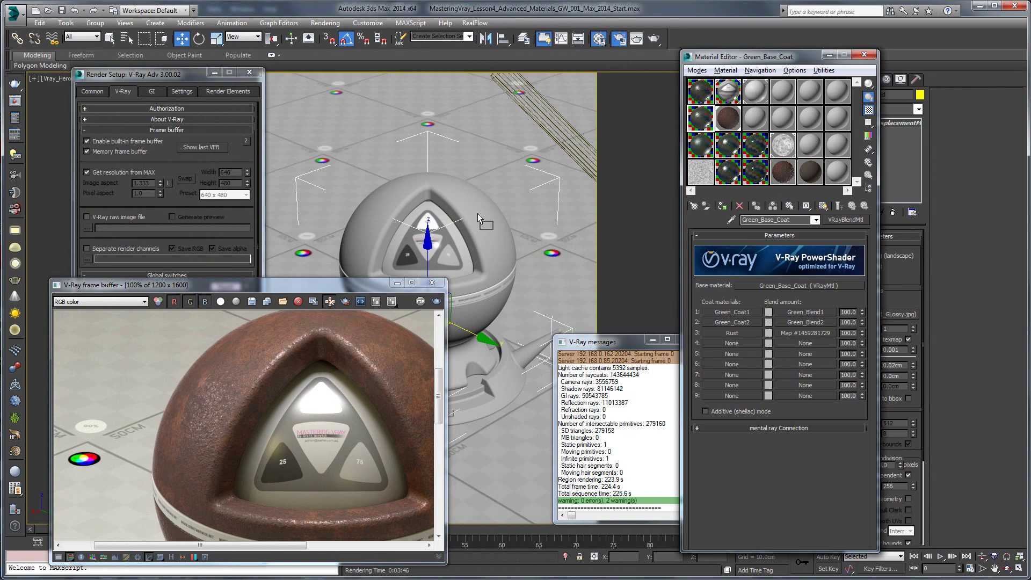
pyautogui.click(490, 314)
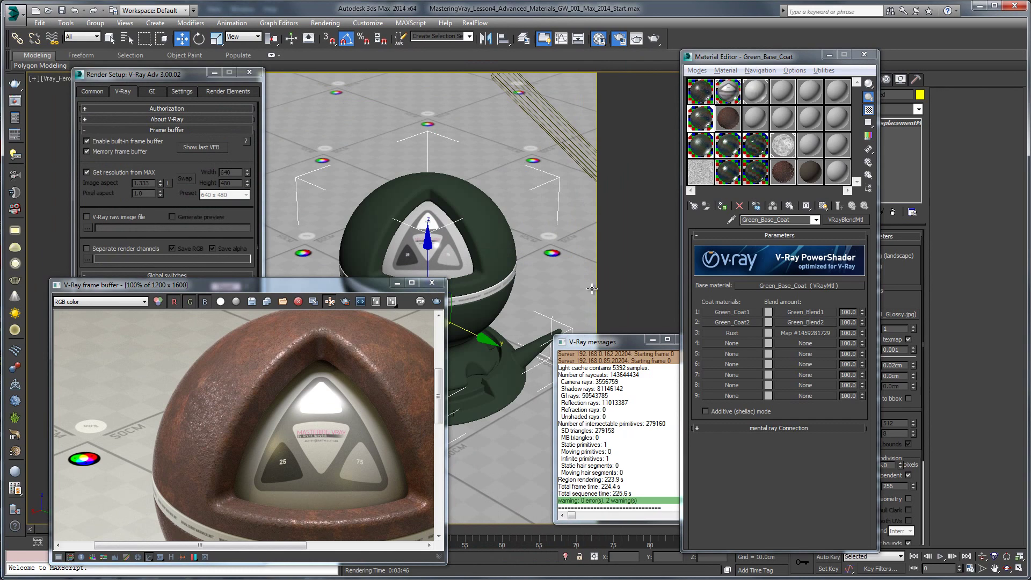
# - Render the hero camera view with the blend material in an enlarged frame buffer and examine the rust patches over the green paint
pyautogui.click(654, 38)
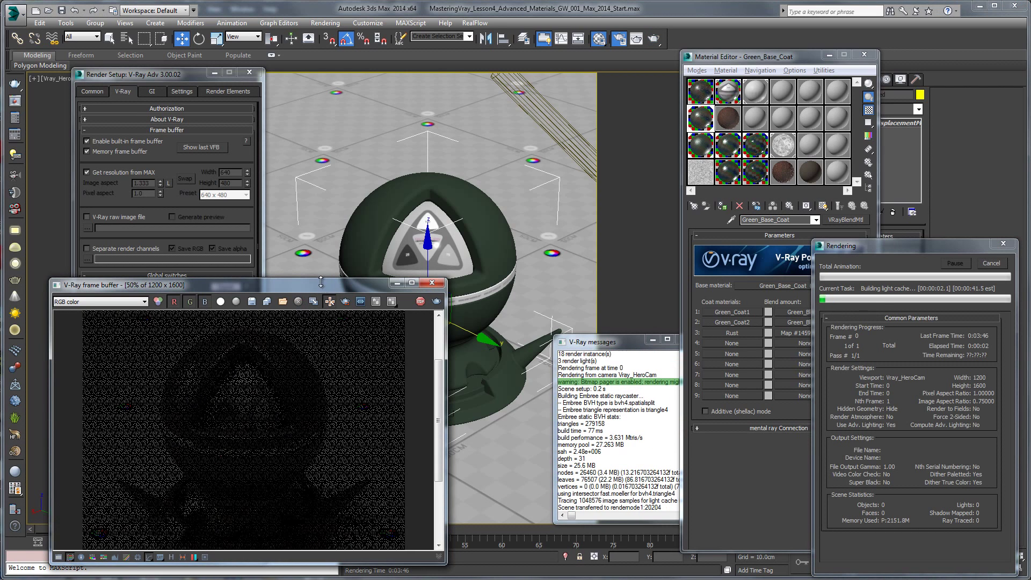
pyautogui.scroll(-2, 244, 429)
pyautogui.moveTo(327, 225); pyautogui.dragTo(327, 168)
pyautogui.moveTo(258, 174); pyautogui.dragTo(324, 85)
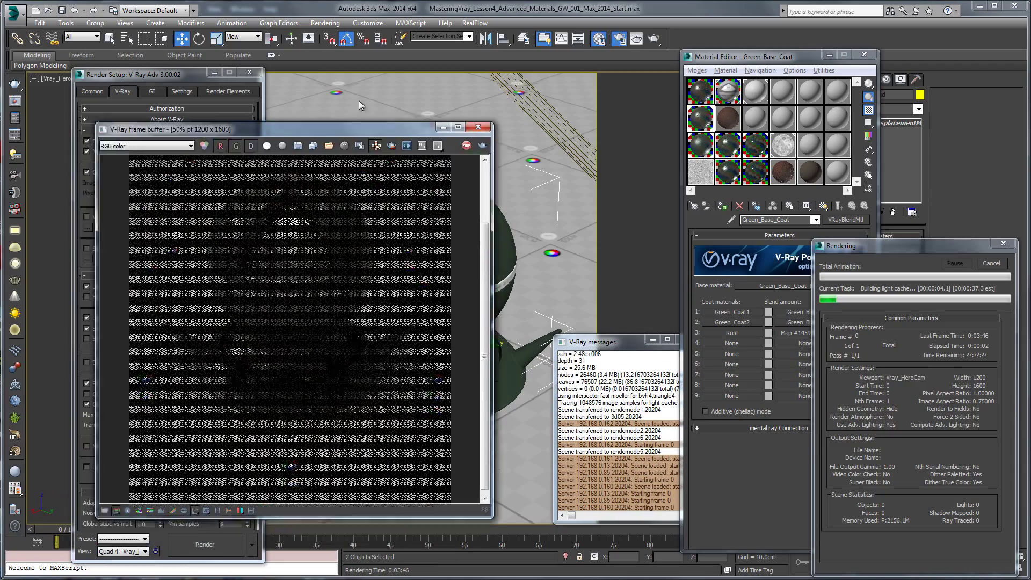
pyautogui.scroll(2, 278, 201)
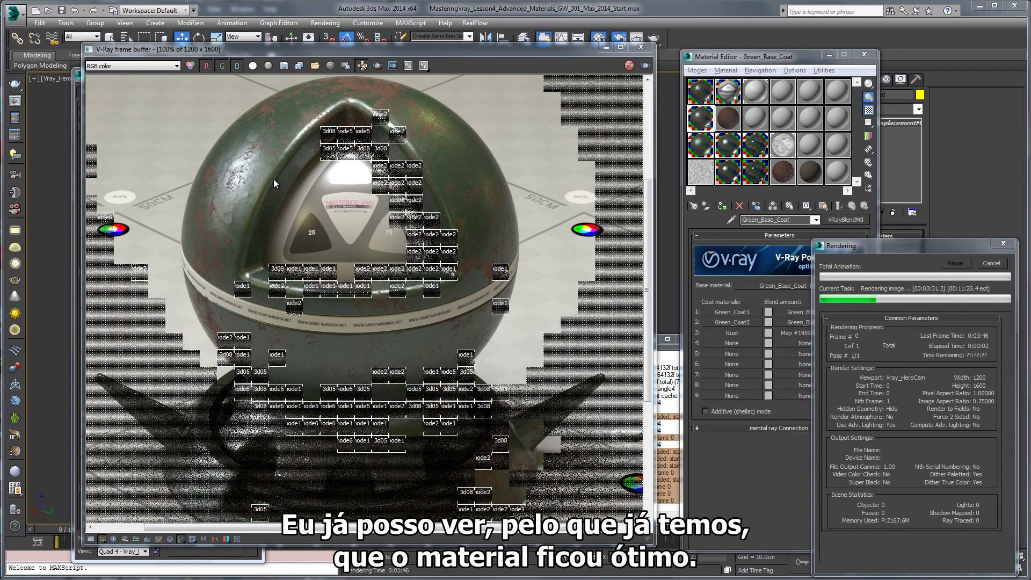
pyautogui.scroll(1, 297, 193)
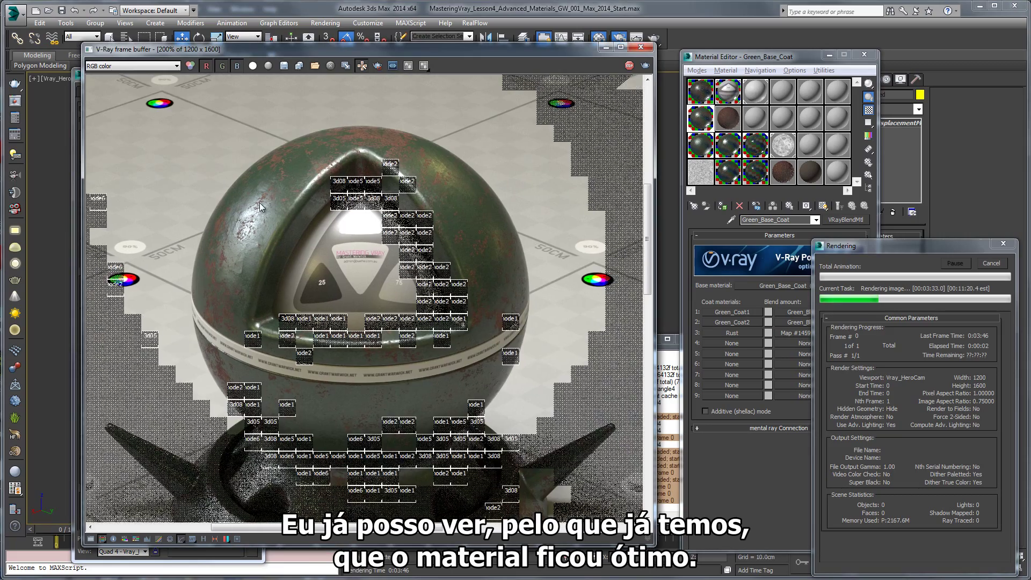
# - Inspect the shader ball down to its base in the running test render and cancel the rendering
pyautogui.scroll(-1, 265, 208)
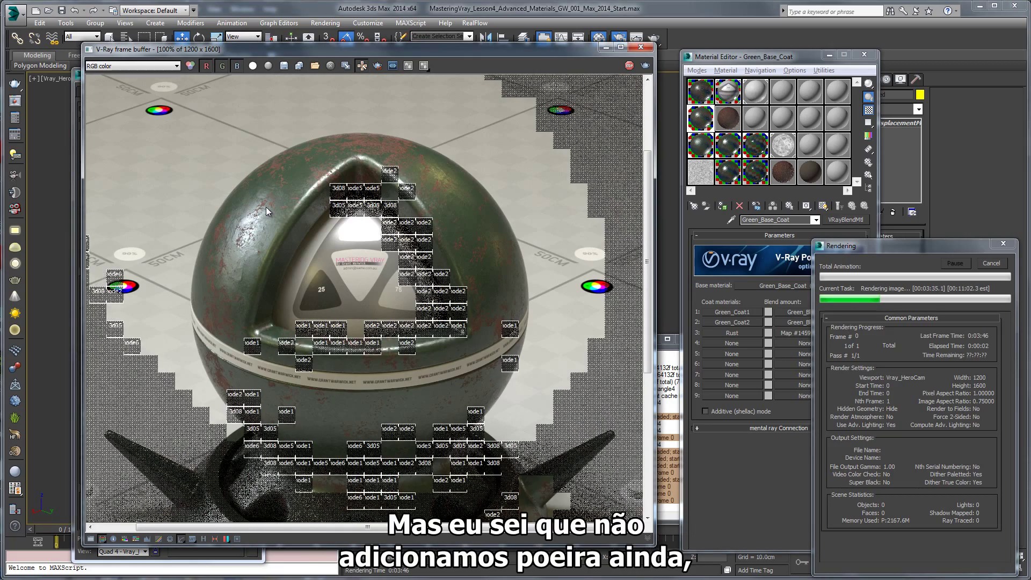
pyautogui.moveTo(255, 294); pyautogui.dragTo(255, 229, button='middle')
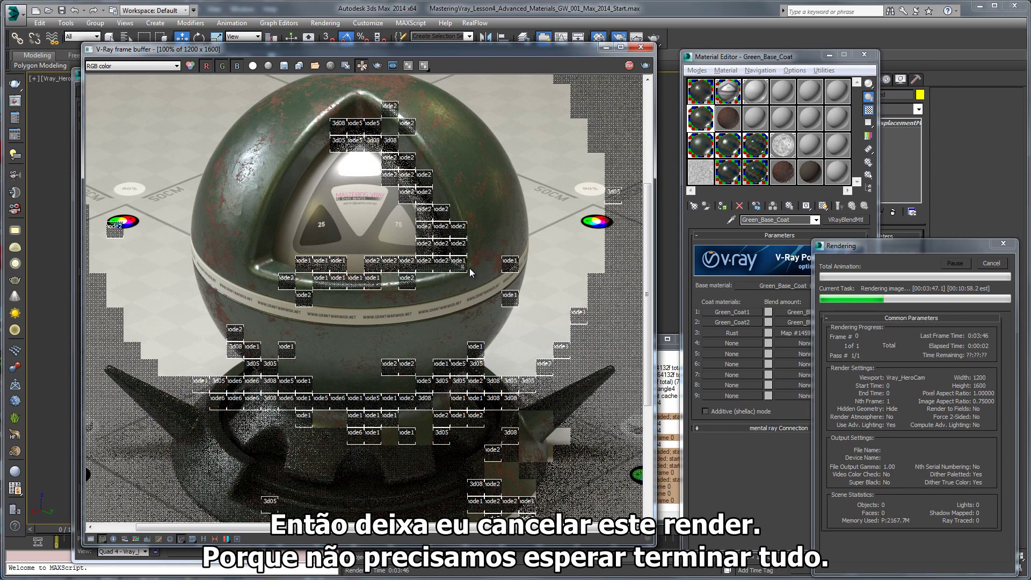
pyautogui.moveTo(461, 348); pyautogui.dragTo(457, 323, button='middle')
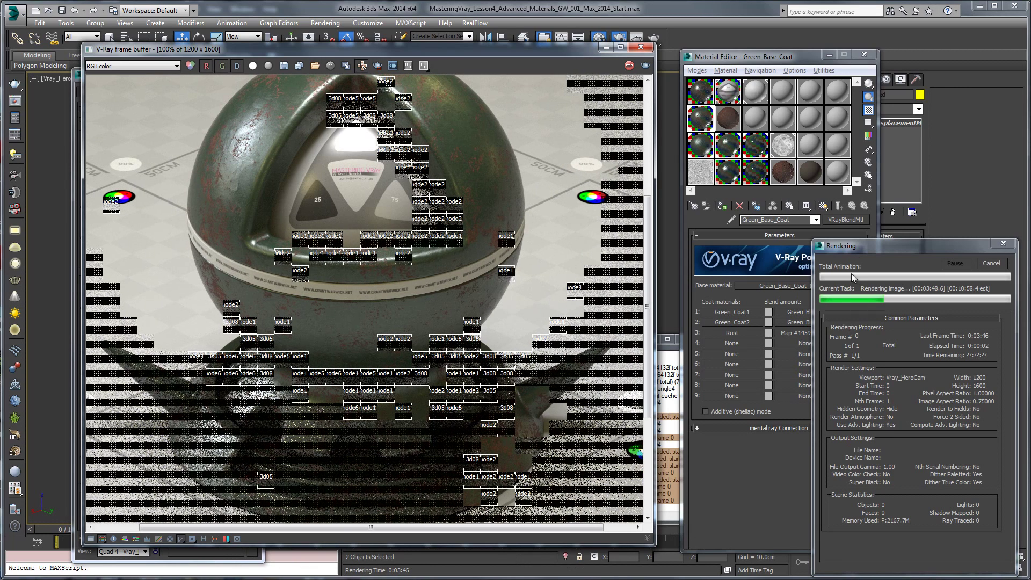
pyautogui.click(989, 263)
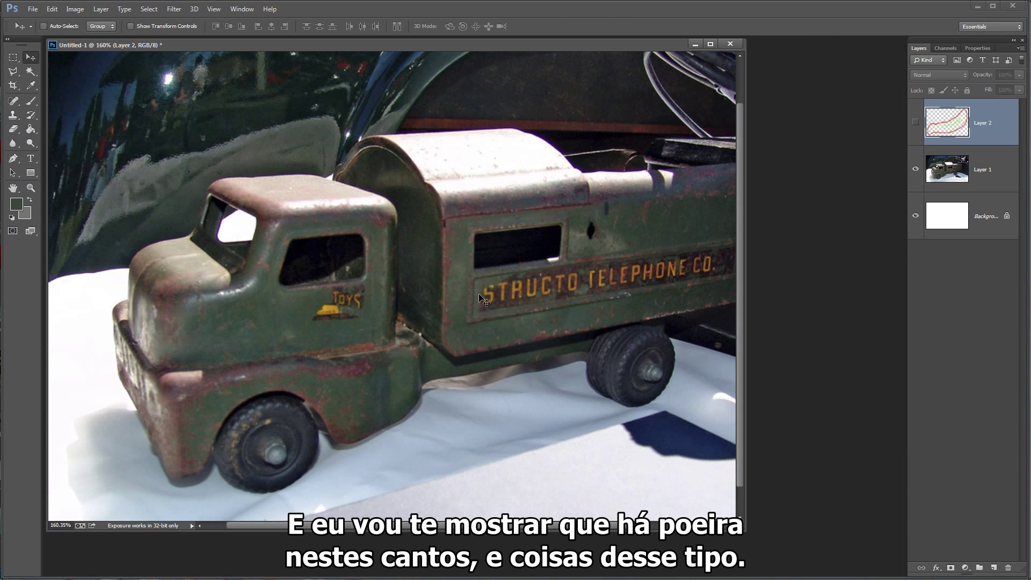
# - Switch to Photoshop and examine the toy truck reference photo up close for dust gathered in the corners and crevices
pyautogui.keyDown('alt'); pyautogui.scroll(5, 379, 340); pyautogui.keyUp('alt')
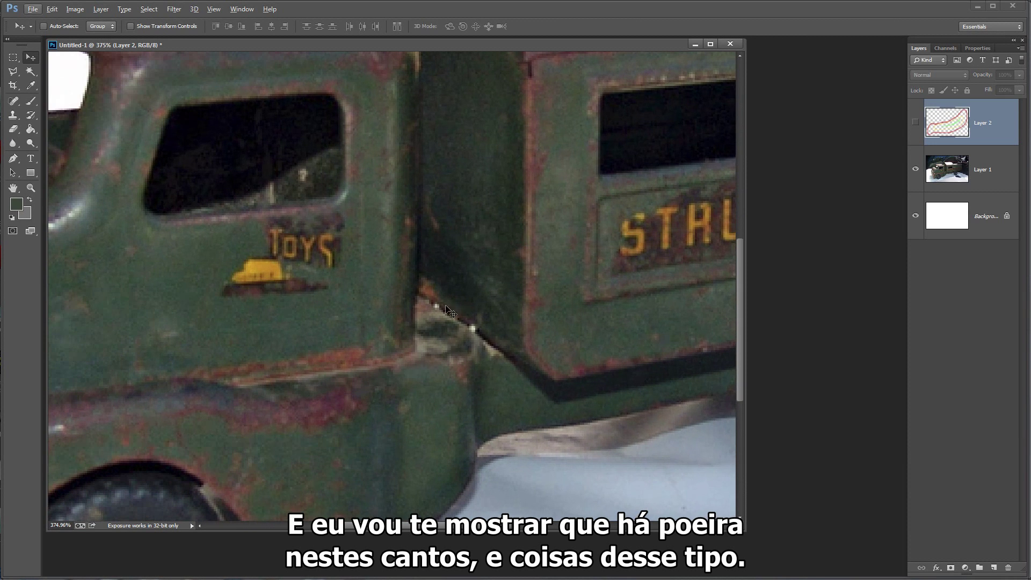
pyautogui.moveTo(499, 410); pyautogui.dragTo(400, 403)
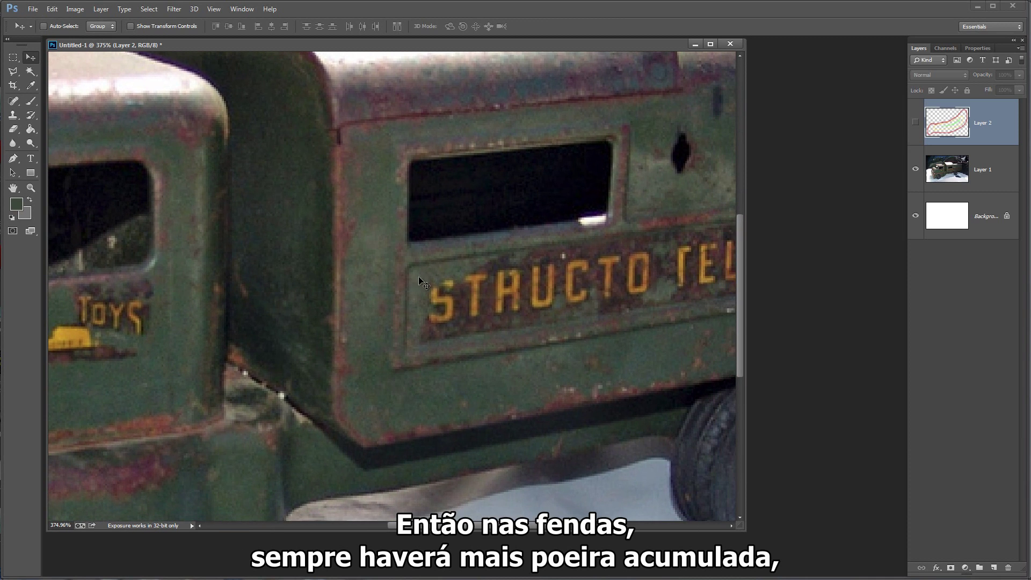
pyautogui.moveTo(510, 259); pyautogui.dragTo(243, 283)
pyautogui.keyDown('alt'); pyautogui.scroll(-1, 649, 272); pyautogui.keyUp('alt')
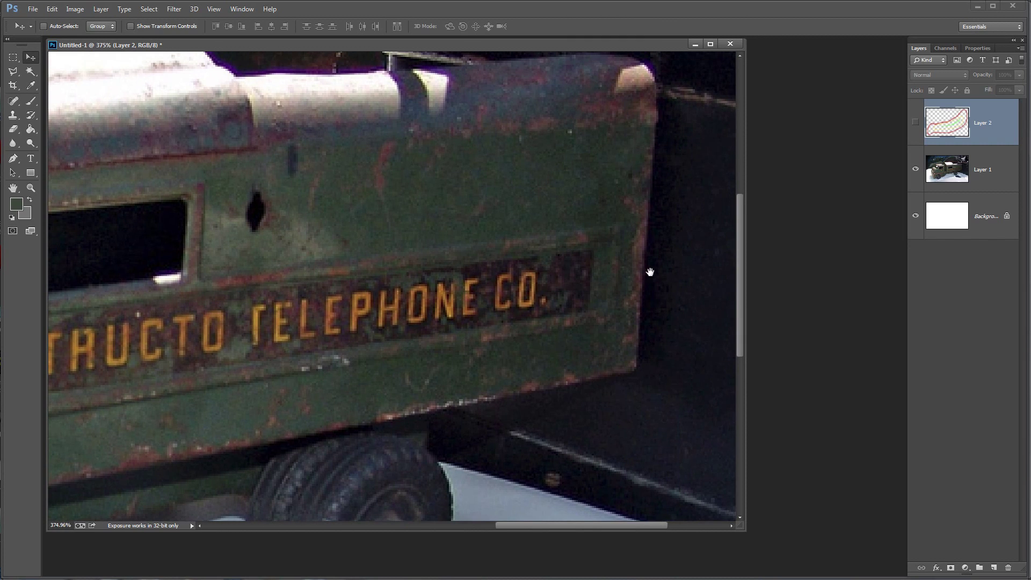
pyautogui.keyDown('alt'); pyautogui.scroll(-4, 520, 232); pyautogui.keyUp('alt')
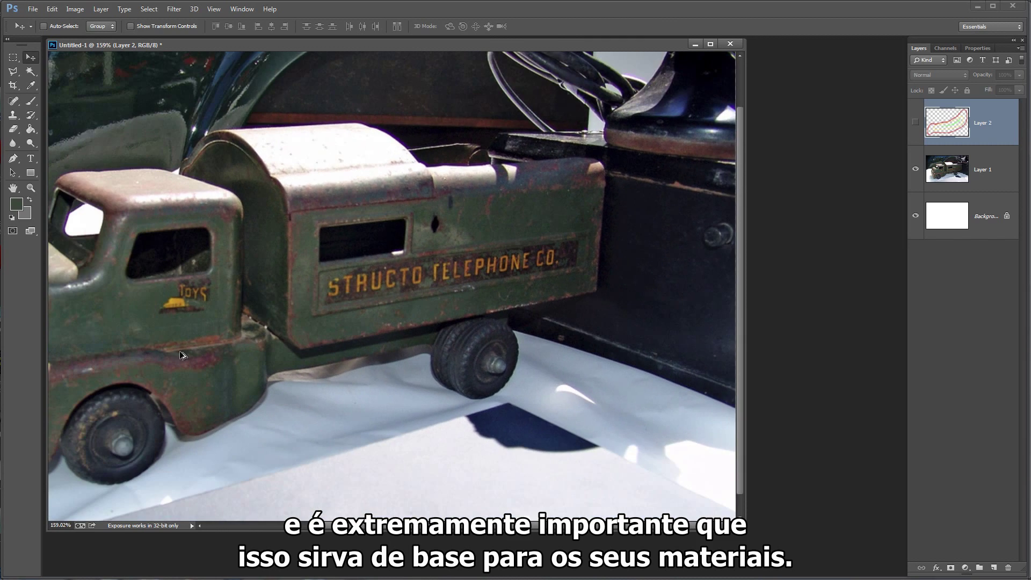
pyautogui.keyDown('alt'); pyautogui.scroll(3, 474, 251); pyautogui.keyUp('alt')
pyautogui.moveTo(501, 291); pyautogui.dragTo(552, 249)
pyautogui.keyDown('alt'); pyautogui.scroll(-1, 329, 309); pyautogui.keyUp('alt')
pyautogui.keyDown('alt'); pyautogui.scroll(3, 561, 258); pyautogui.keyUp('alt')
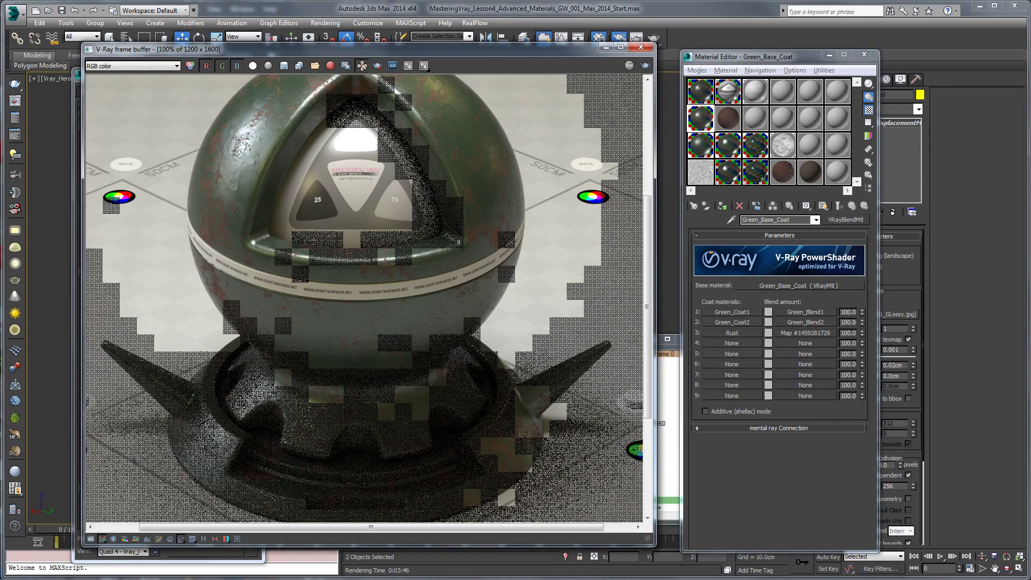
# - Back in 3ds Max, create a VRayMtl as coat material 4 and place it in an empty sample slot as an instance
pyautogui.click(724, 343)
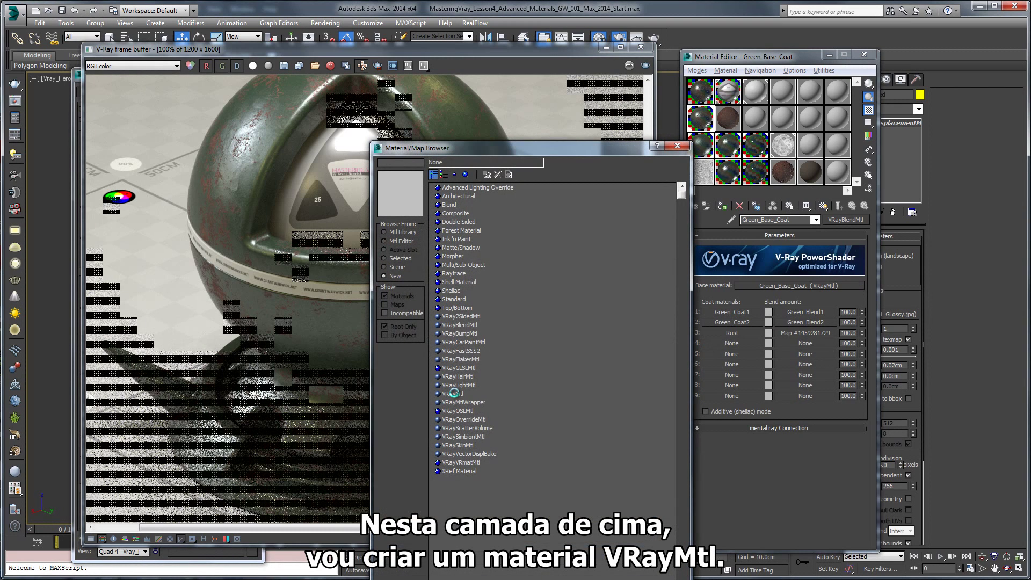
pyautogui.doubleClick(453, 394)
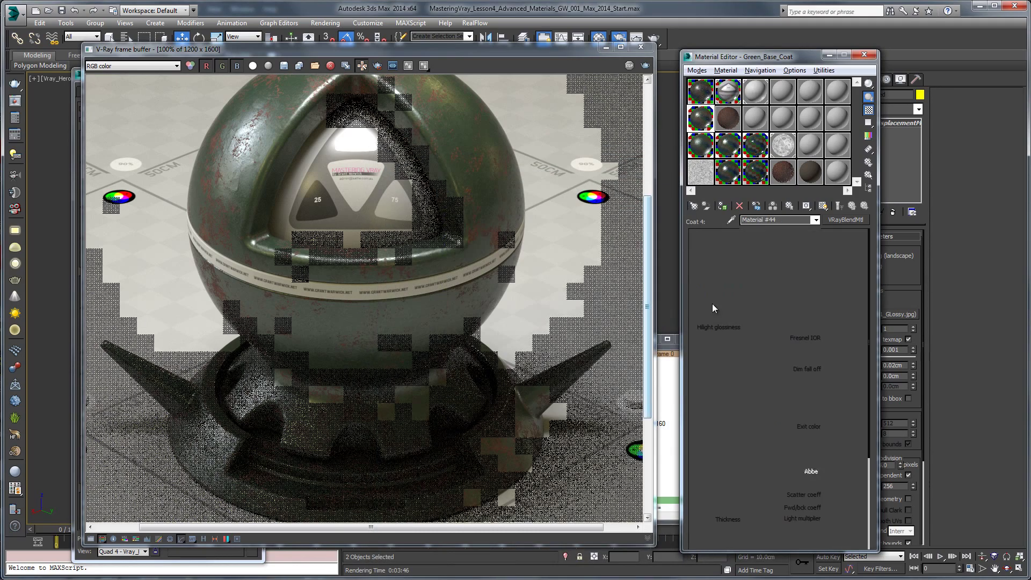
pyautogui.click(853, 206)
pyautogui.moveTo(732, 343); pyautogui.dragTo(761, 124)
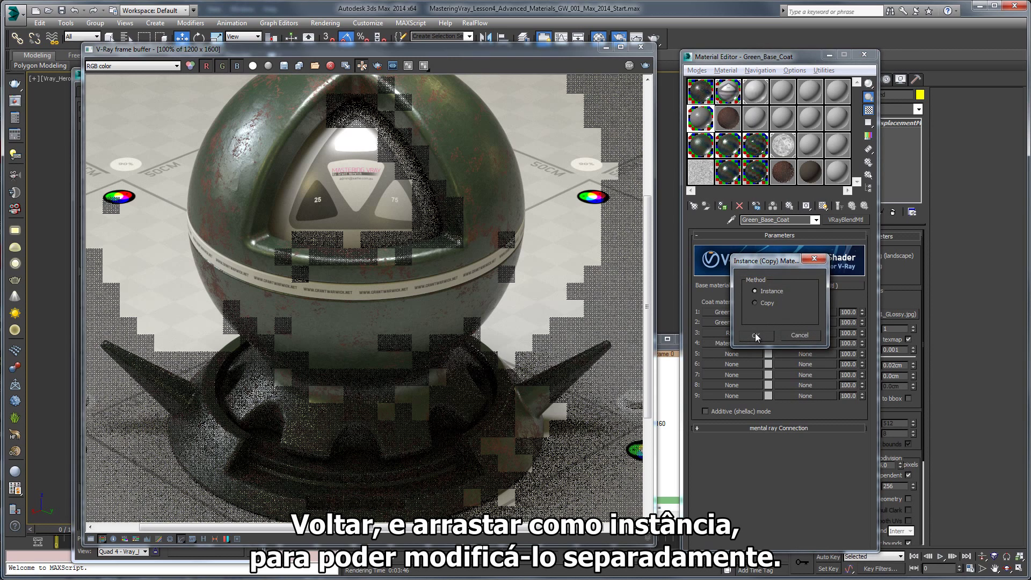
pyautogui.click(756, 337)
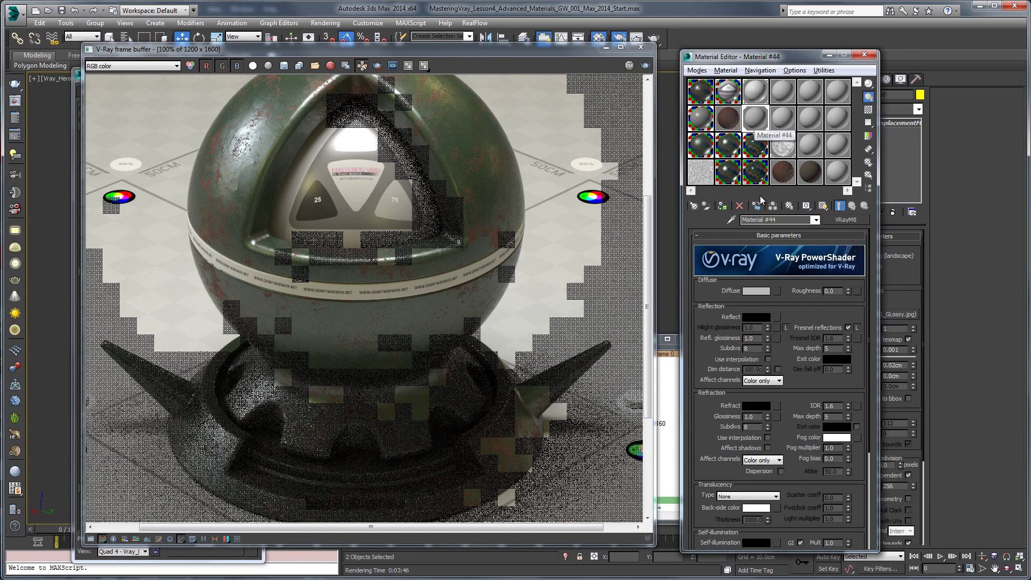
# - Set the new coat 4 material's diffuse color to a desaturated brown with RGB 42, 34, 27
pyautogui.click(756, 290)
pyautogui.click(304, 132)
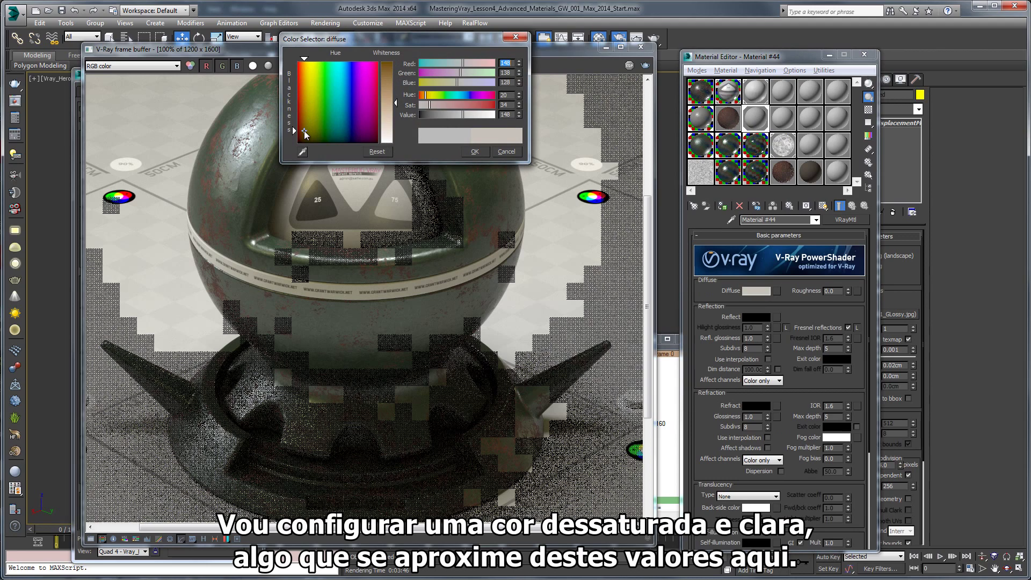
pyautogui.moveTo(391, 102); pyautogui.dragTo(391, 80)
pyautogui.moveTo(444, 115)
pyautogui.mouseDown()
pyautogui.moveTo(435, 114)
pyautogui.moveTo(454, 104)
pyautogui.moveTo(431, 114)
pyautogui.mouseUp()
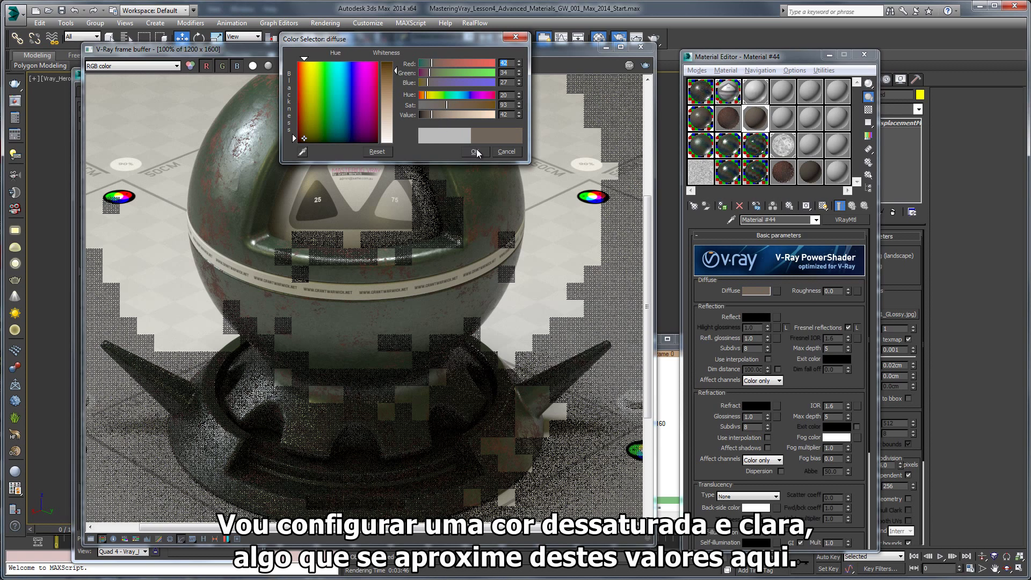
pyautogui.click(475, 151)
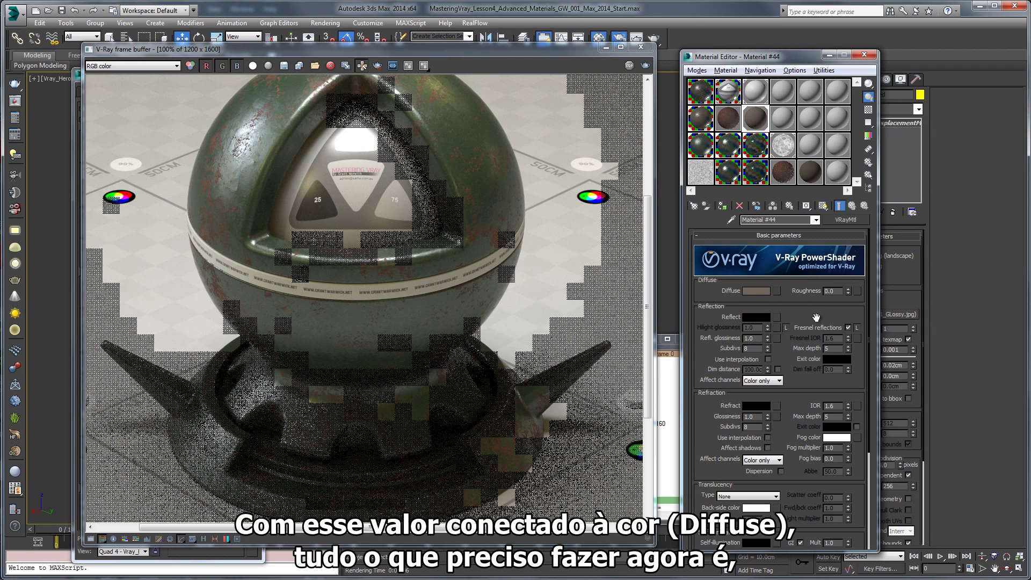
# - Return to the Green_Base_Coat blend material and assign a VRayDirt map to the coat 4 blend amount
pyautogui.click(839, 206)
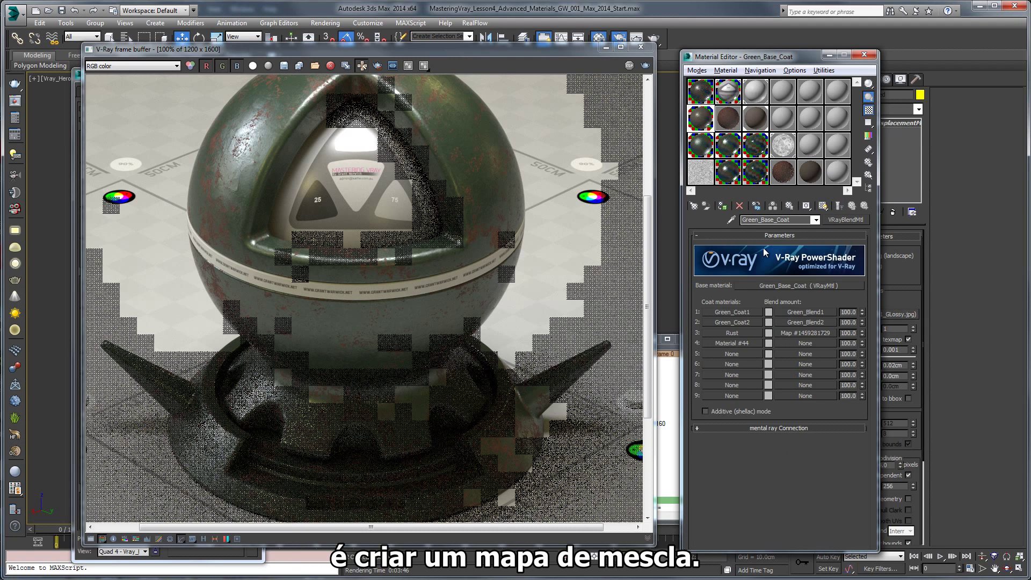
pyautogui.click(805, 342)
pyautogui.scroll(-7, 535, 409)
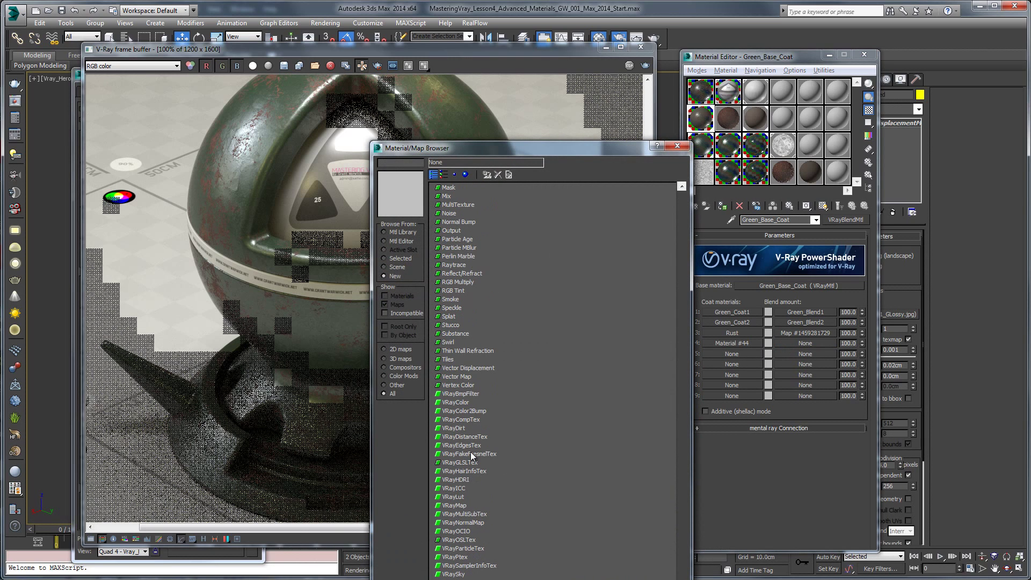
pyautogui.doubleClick(452, 428)
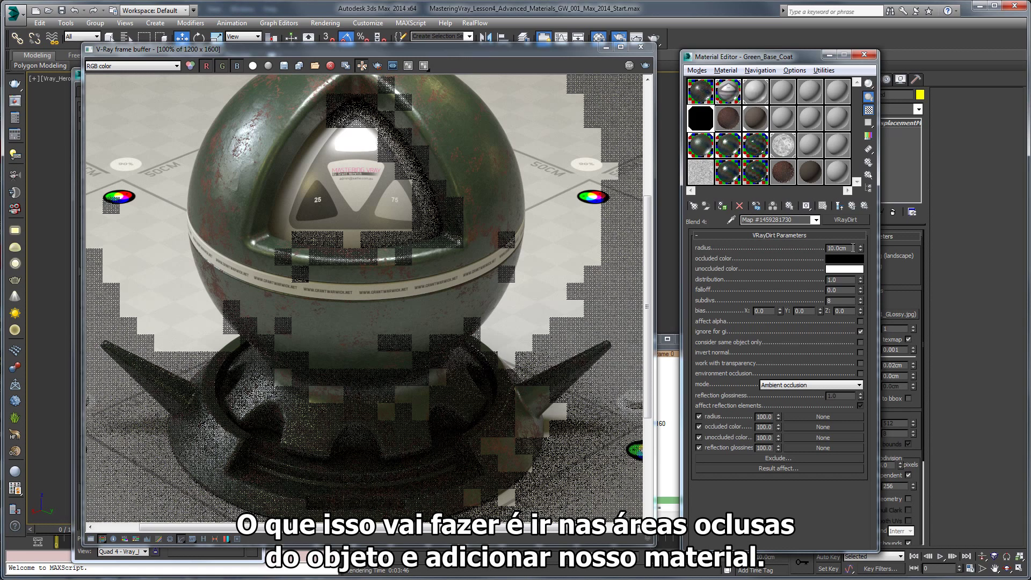
# - Set the VRayDirt occluded color to white and the unoccluded color to black, and return to the parent blend material
pyautogui.click(848, 260)
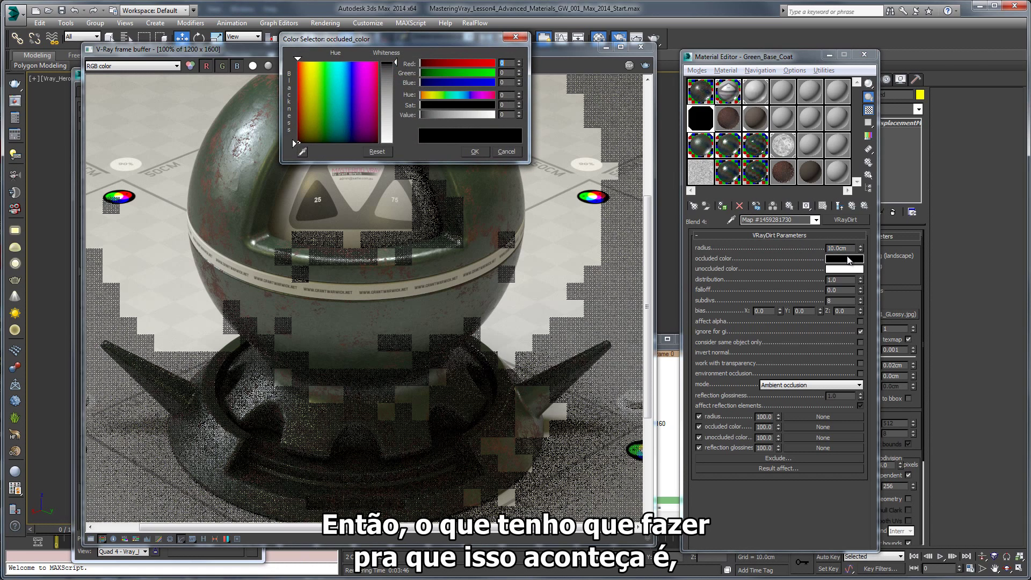
pyautogui.moveTo(441, 115); pyautogui.dragTo(497, 115)
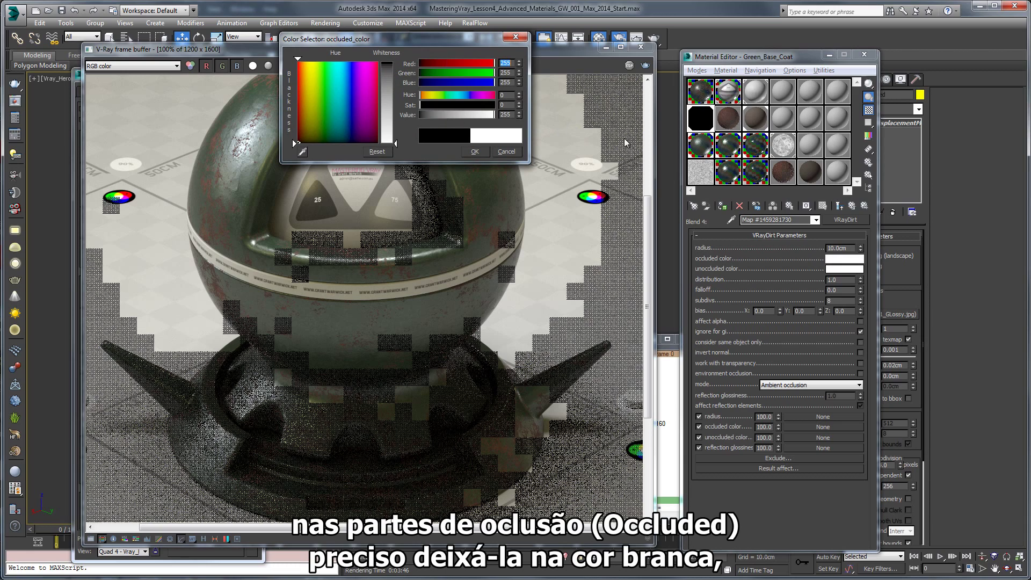
pyautogui.click(475, 152)
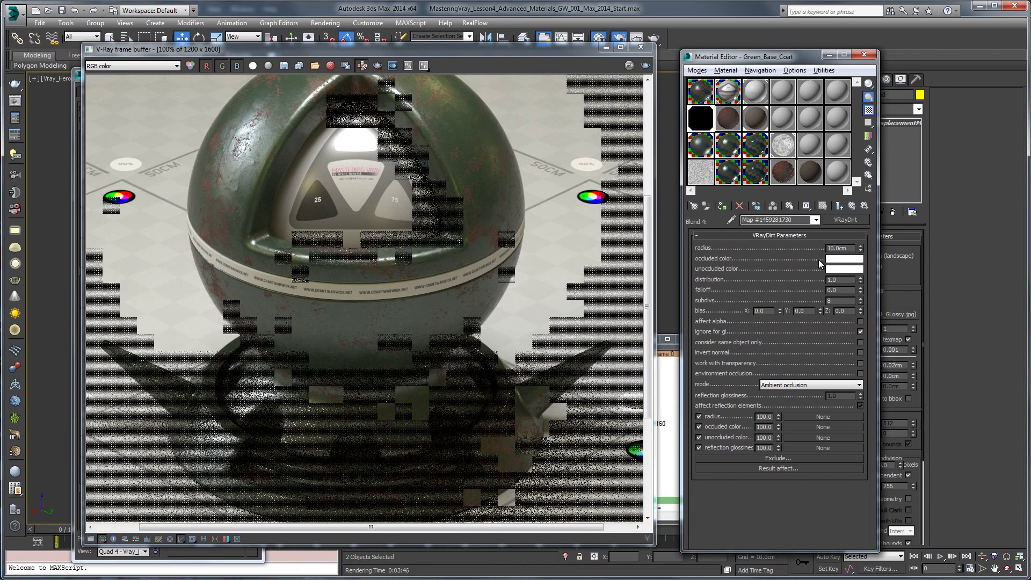
pyautogui.click(844, 268)
pyautogui.moveTo(436, 115); pyautogui.dragTo(421, 115)
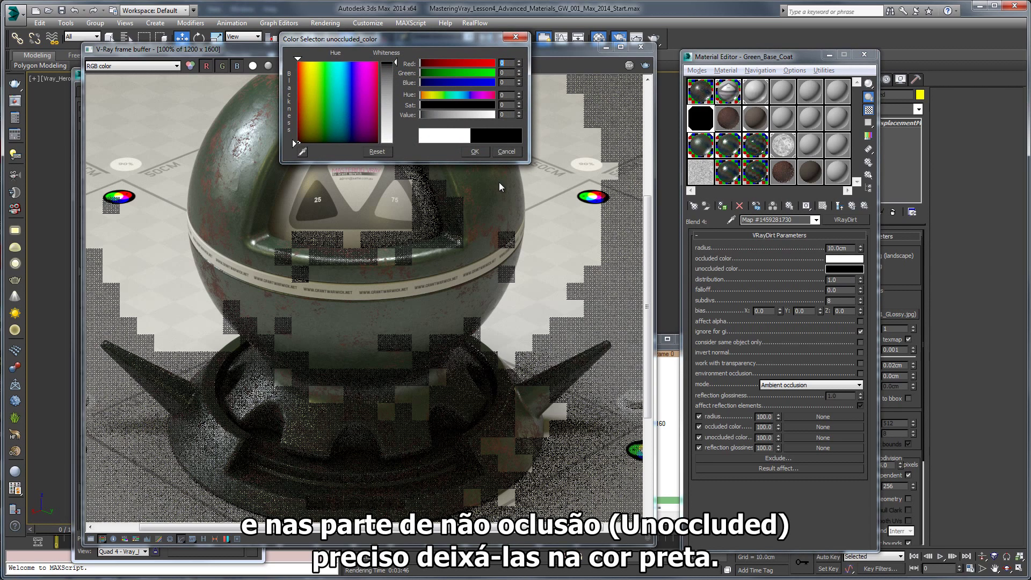
pyautogui.click(475, 152)
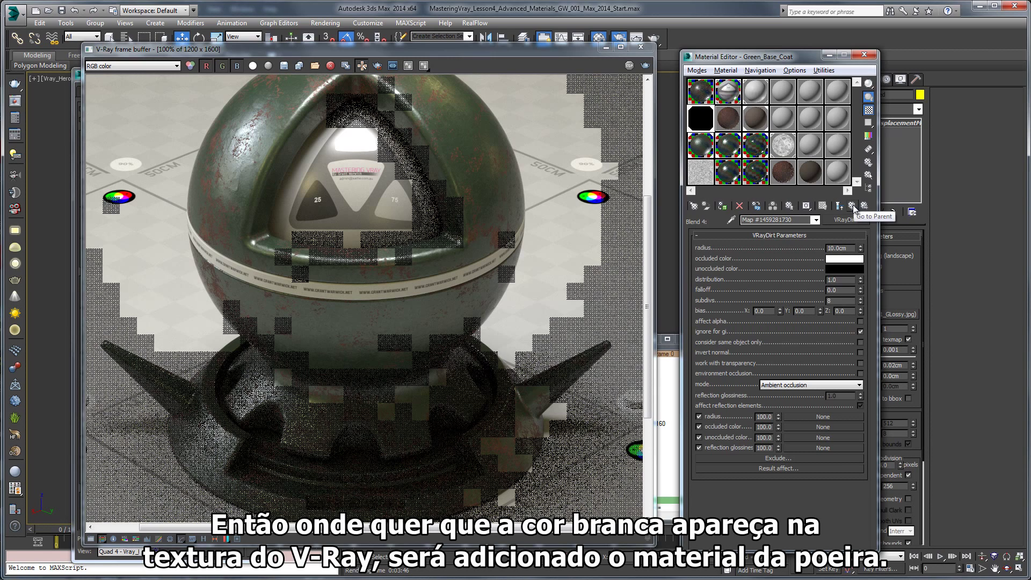
pyautogui.click(853, 208)
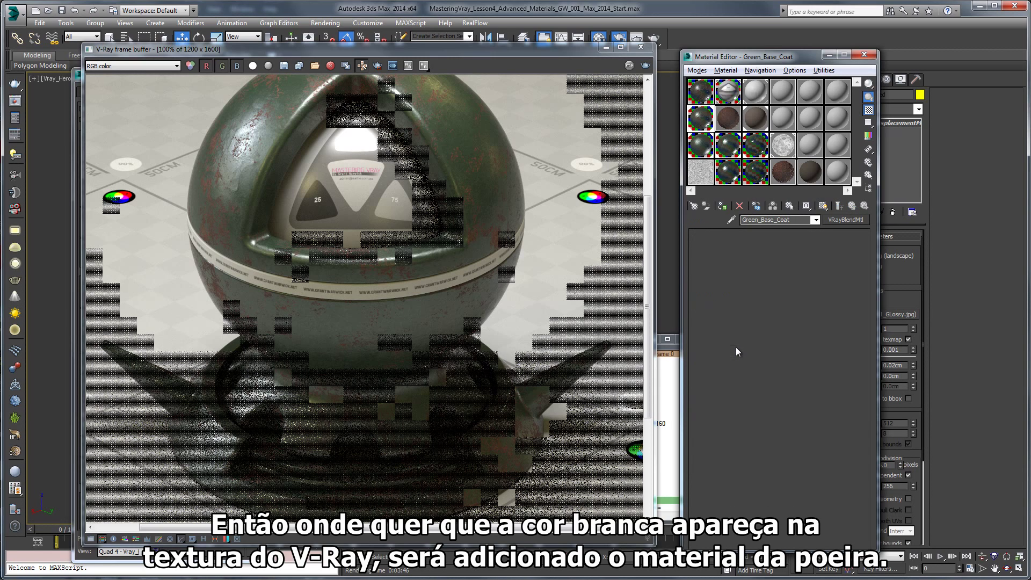
# - Reopen the coat 4 VRayDirt map and set its radius to 0.6 cm and its distribution to 2
pyautogui.click(736, 347)
pyautogui.click(854, 209)
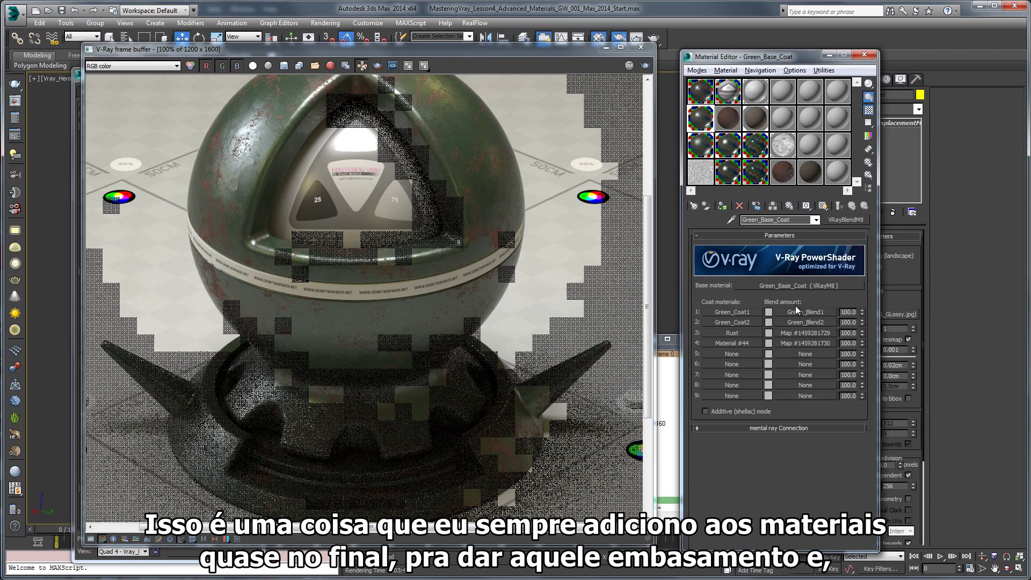
pyautogui.click(795, 345)
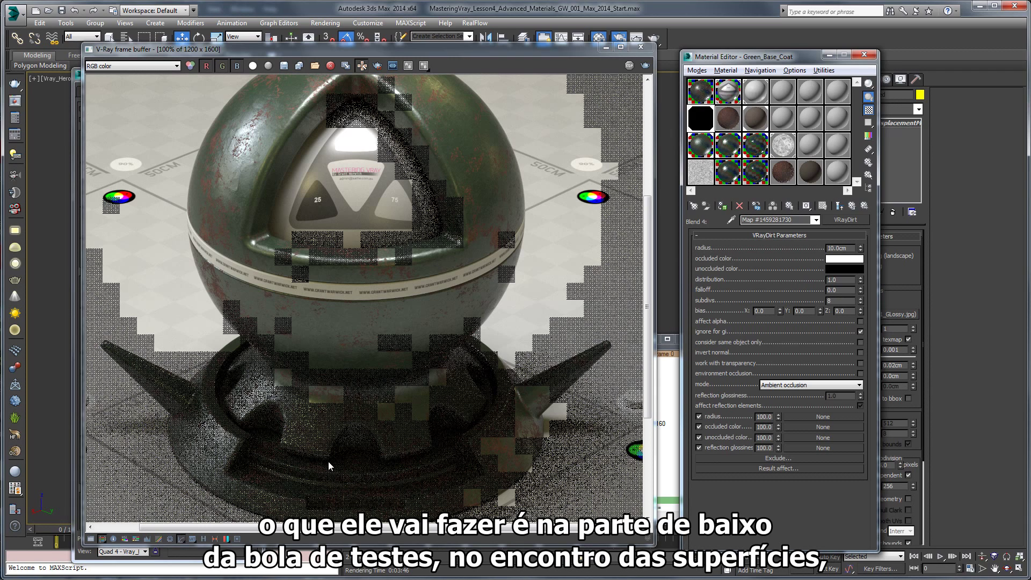
pyautogui.scroll(3, 388, 454)
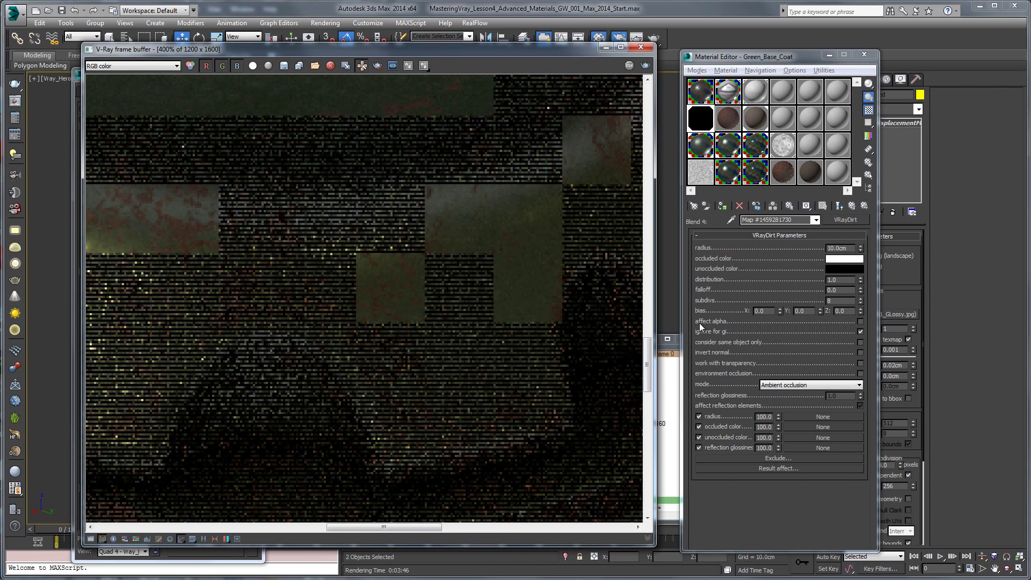
pyautogui.moveTo(850, 248); pyautogui.dragTo(795, 251)
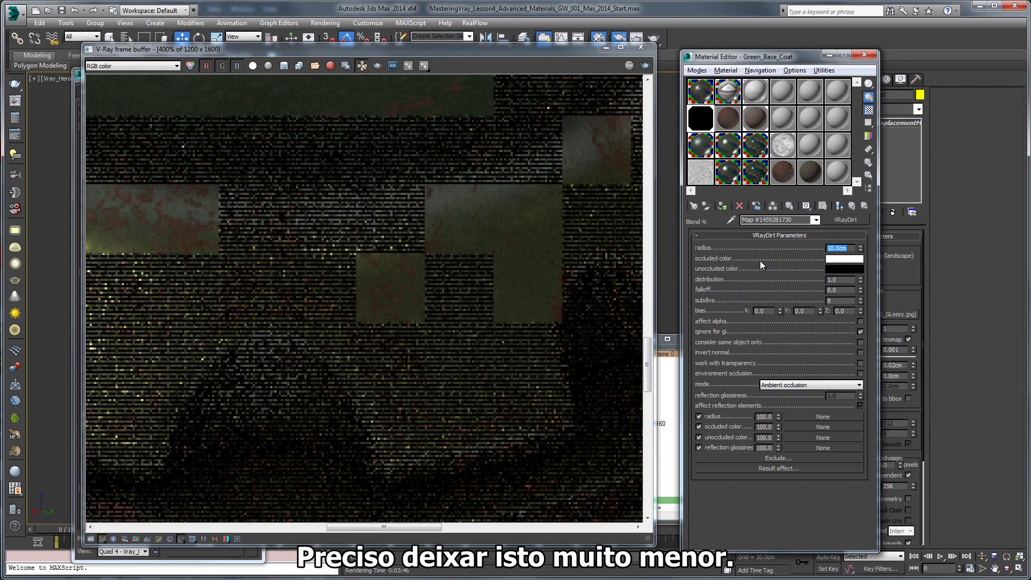
pyautogui.write('0.6')
pyautogui.press('Return')
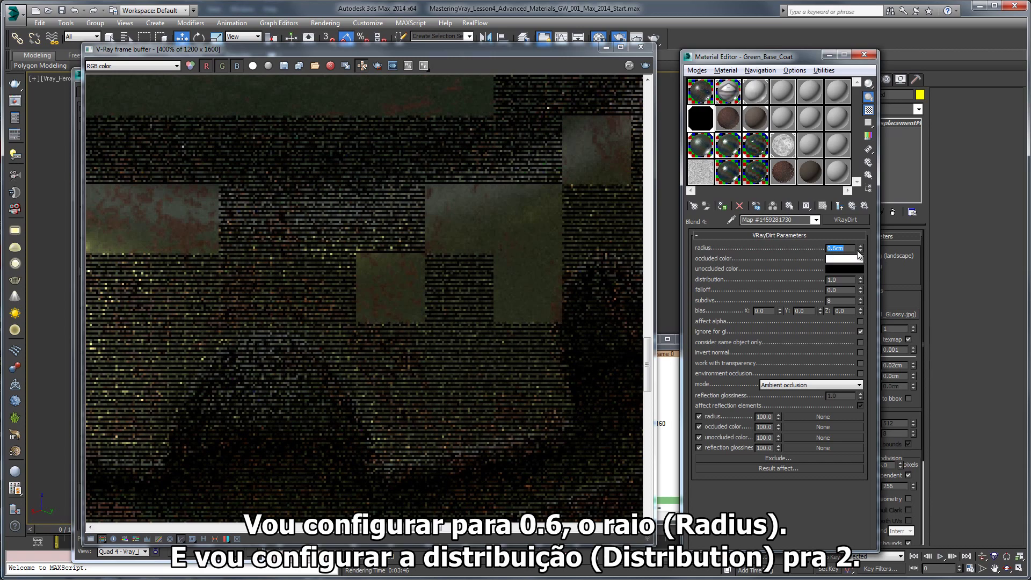
pyautogui.doubleClick(847, 276)
pyautogui.write('2')
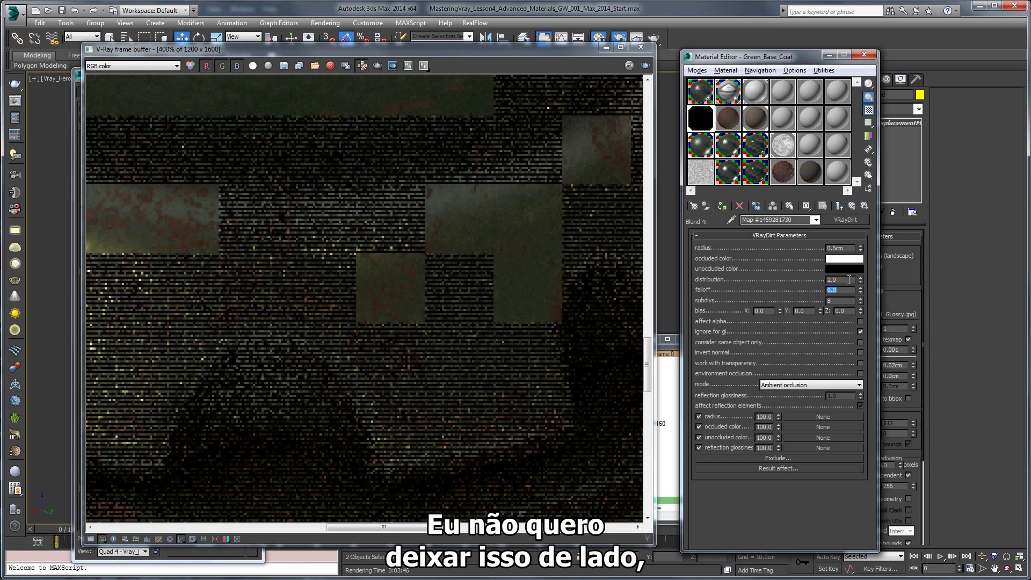
pyautogui.click(744, 273)
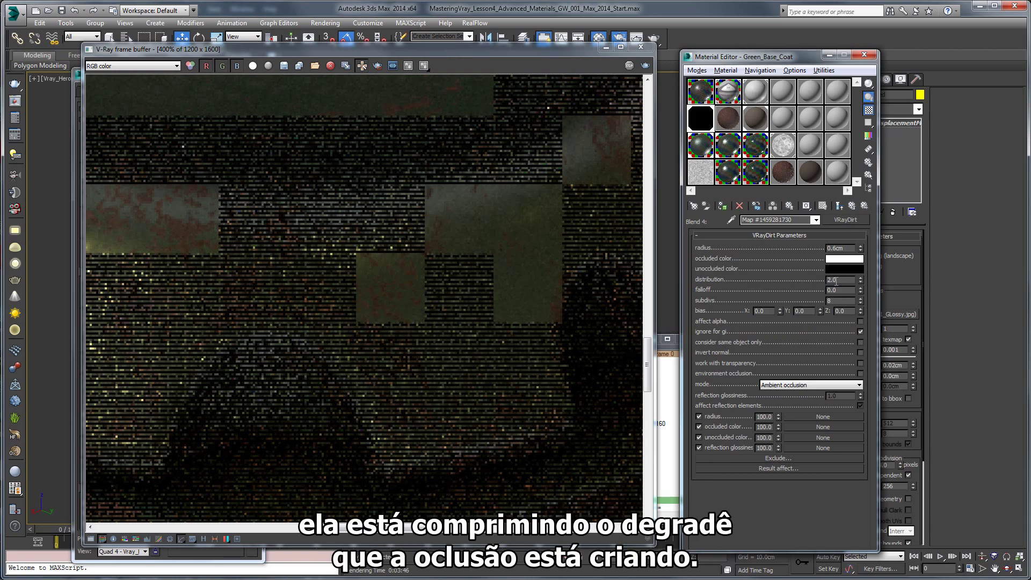
pyautogui.moveTo(835, 280); pyautogui.dragTo(806, 282)
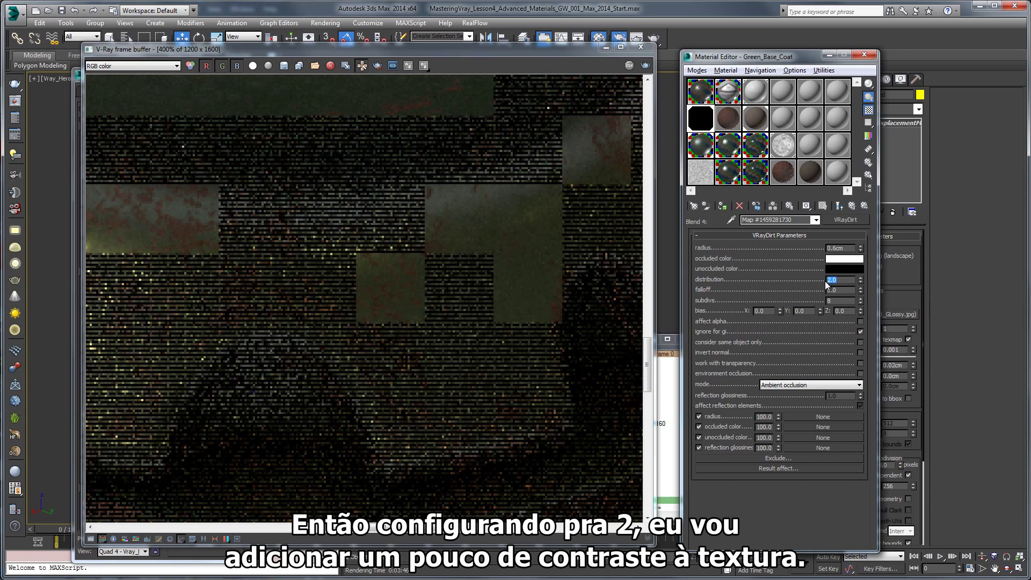
# - Set the VRayDirt map's subdivs to 64 and return to the parent blend material
pyautogui.doubleClick(844, 300)
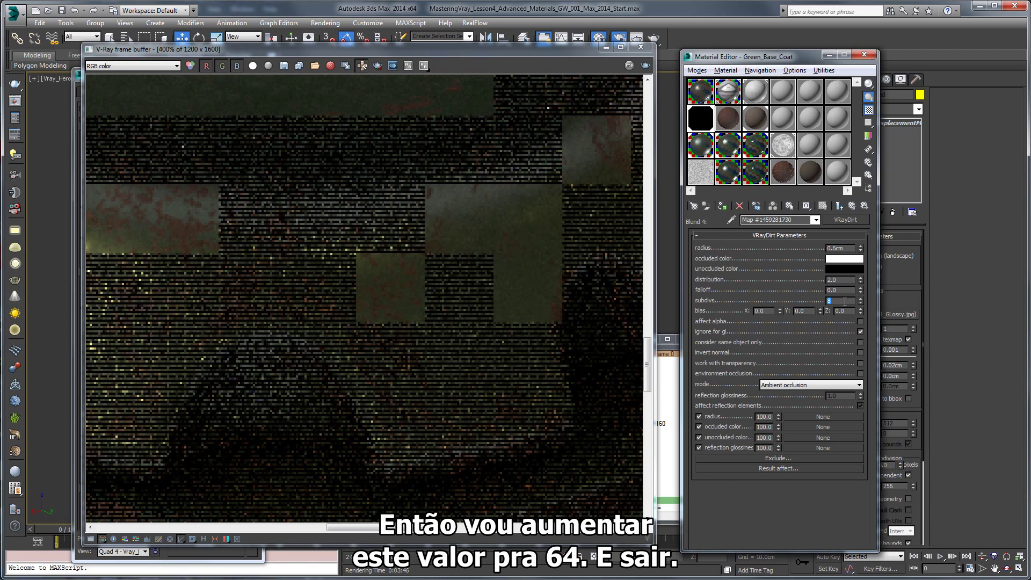
pyautogui.write('64')
pyautogui.click(851, 207)
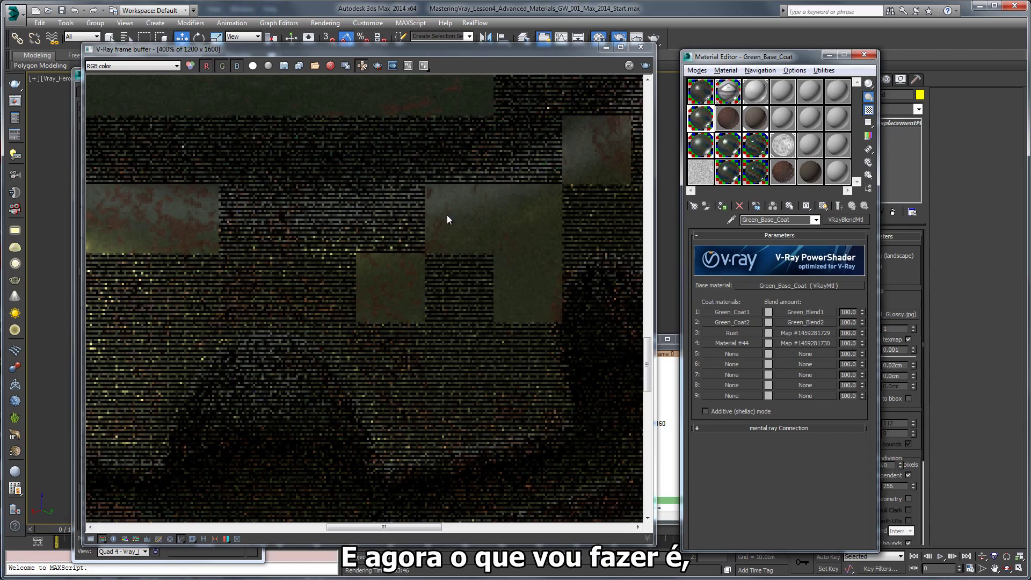
# - Mark a render region over a notch and the ledge of the shader ball's base, and render it to test the dust coat
pyautogui.moveTo(580, 49); pyautogui.dragTo(525, 86)
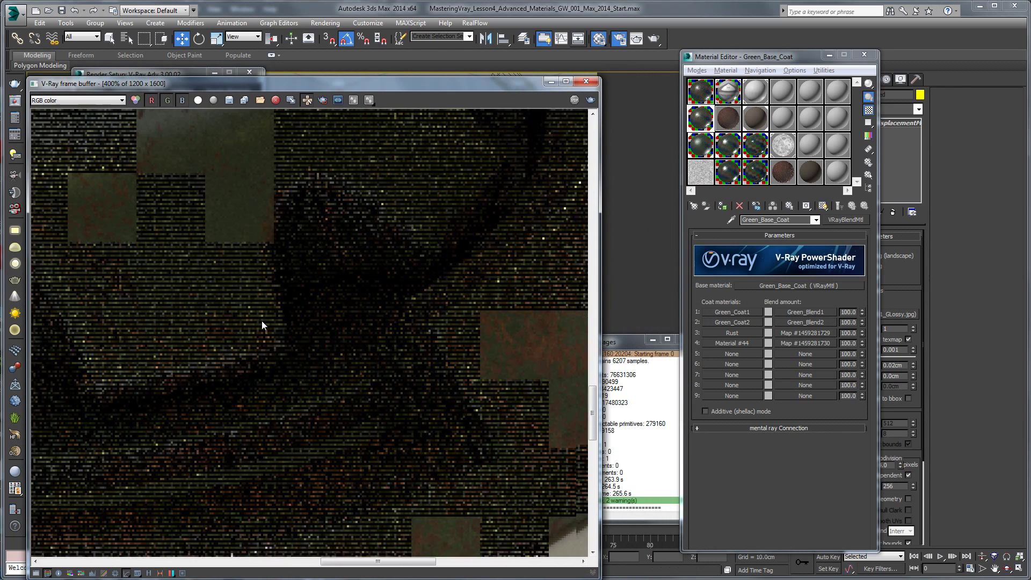
pyautogui.moveTo(262, 321); pyautogui.dragTo(237, 331, button='middle')
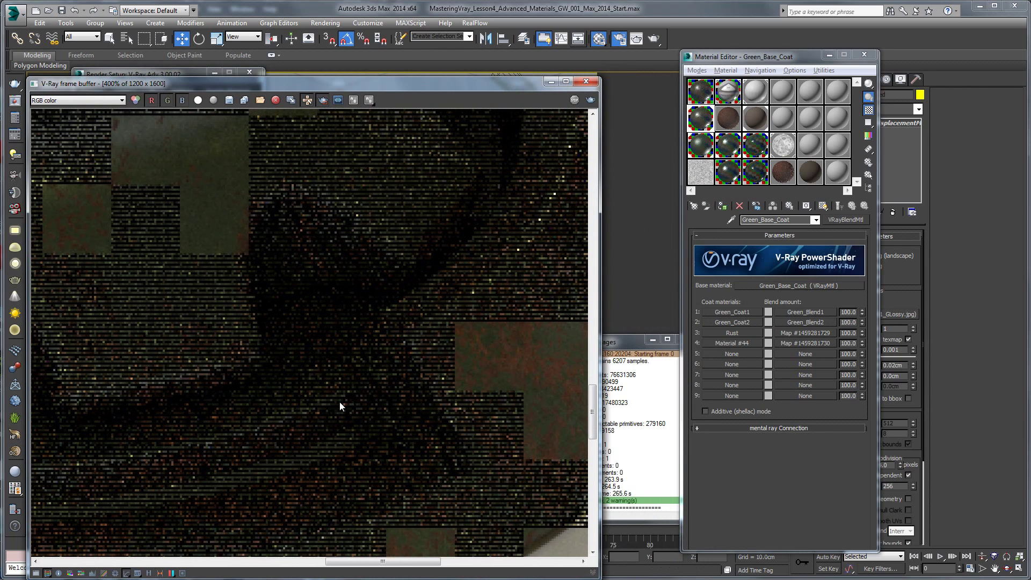
pyautogui.moveTo(278, 369); pyautogui.dragTo(310, 314, button='middle')
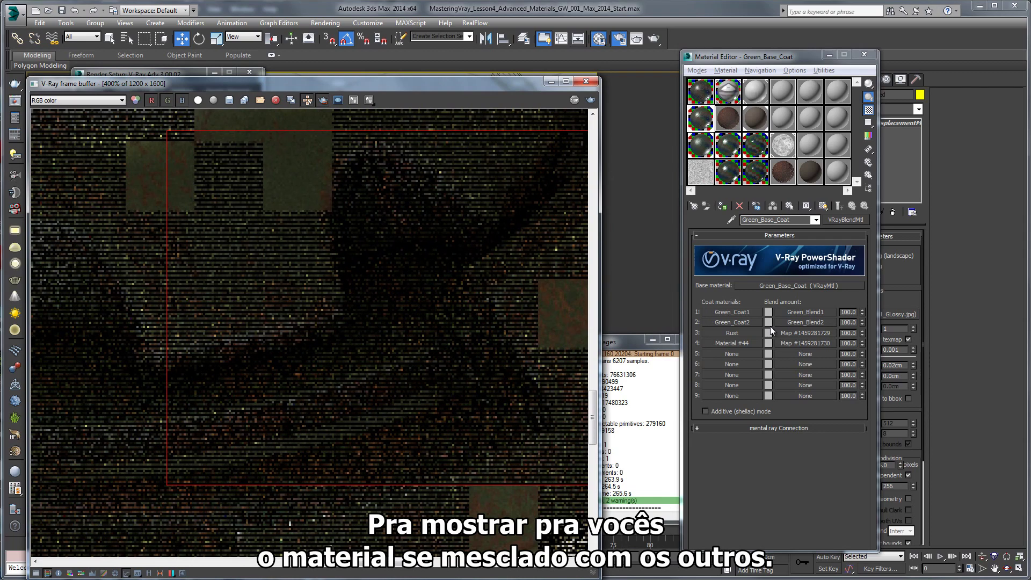
pyautogui.click(655, 40)
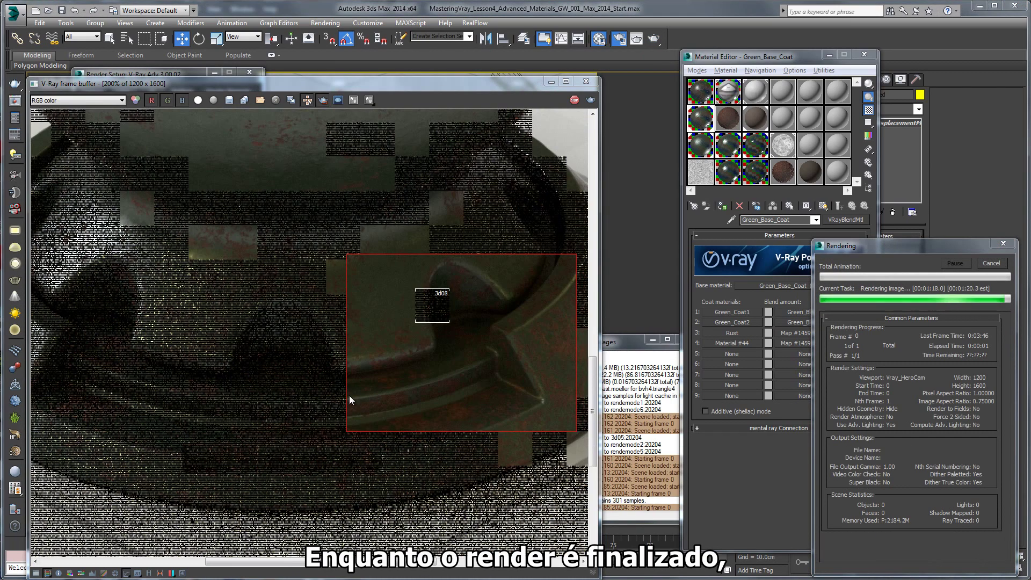
# - Examine the dust layer up close along the edges, notch and crevices of the rendered region
pyautogui.click(373, 367)
pyautogui.scroll(1, 372, 367)
pyautogui.scroll(1, 353, 388)
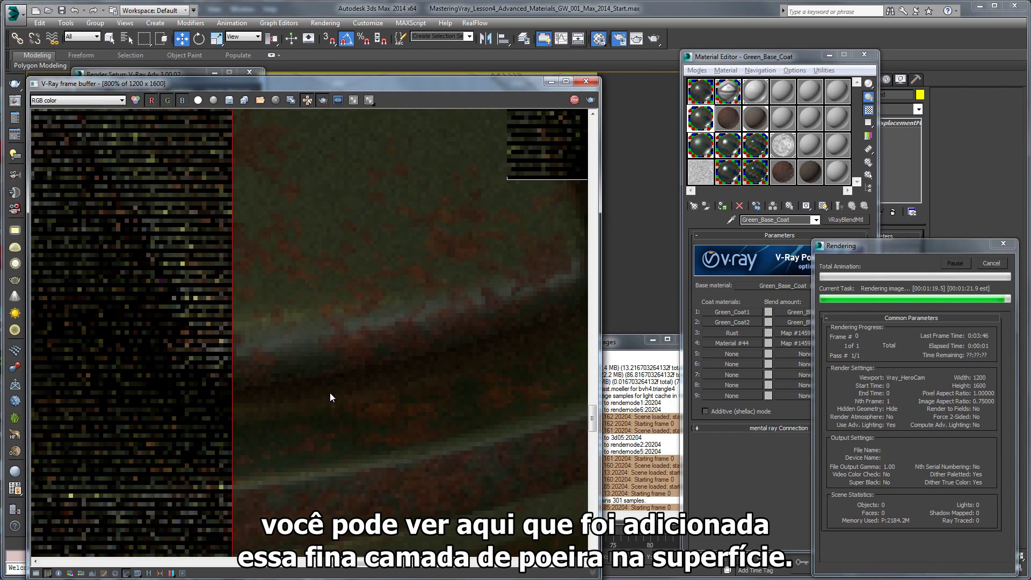
pyautogui.scroll(-1, 339, 408)
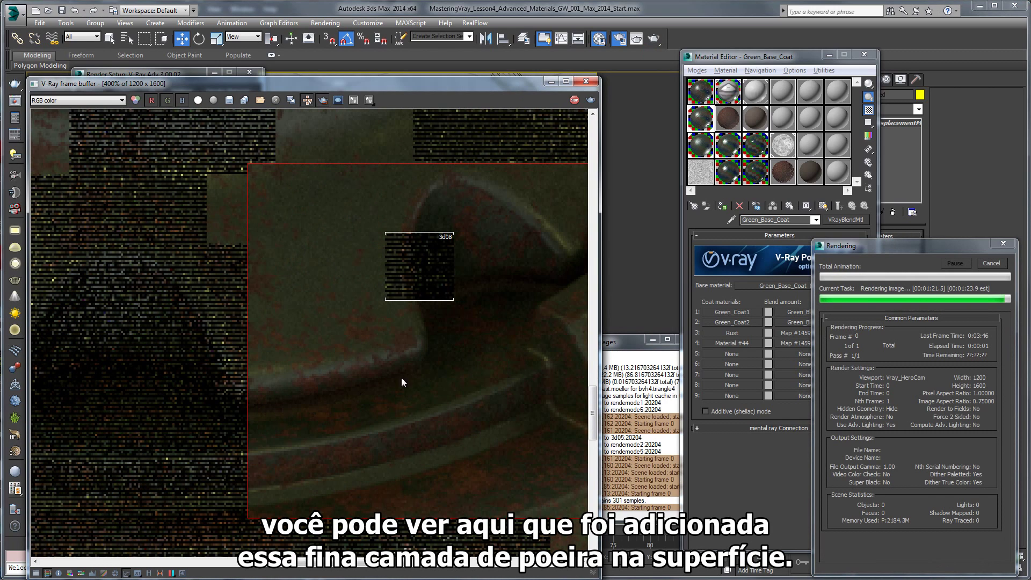
pyautogui.moveTo(507, 305); pyautogui.dragTo(461, 353, button='middle')
pyautogui.scroll(1, 461, 354)
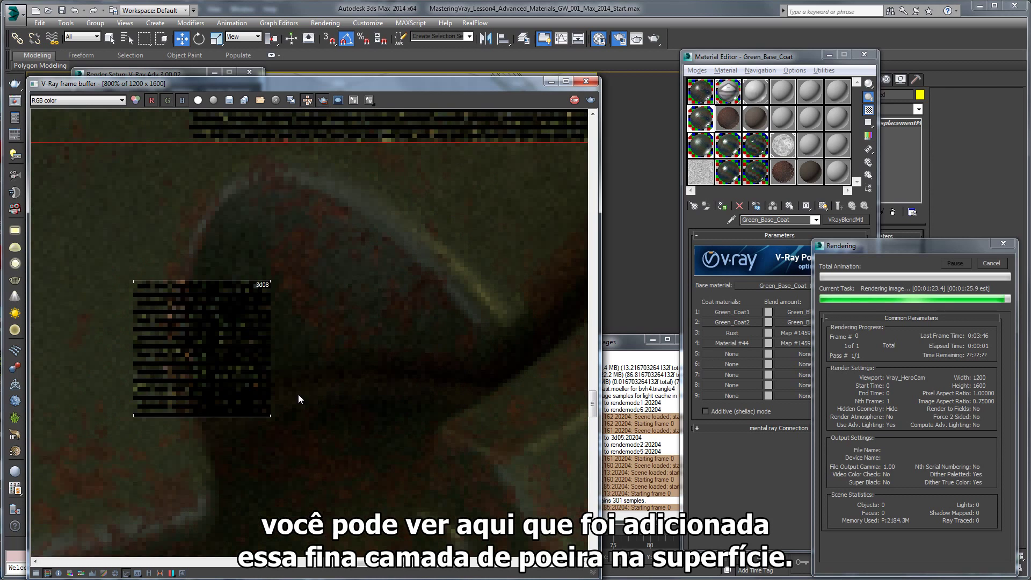
pyautogui.scroll(-1, 364, 369)
pyautogui.scroll(-1, 327, 367)
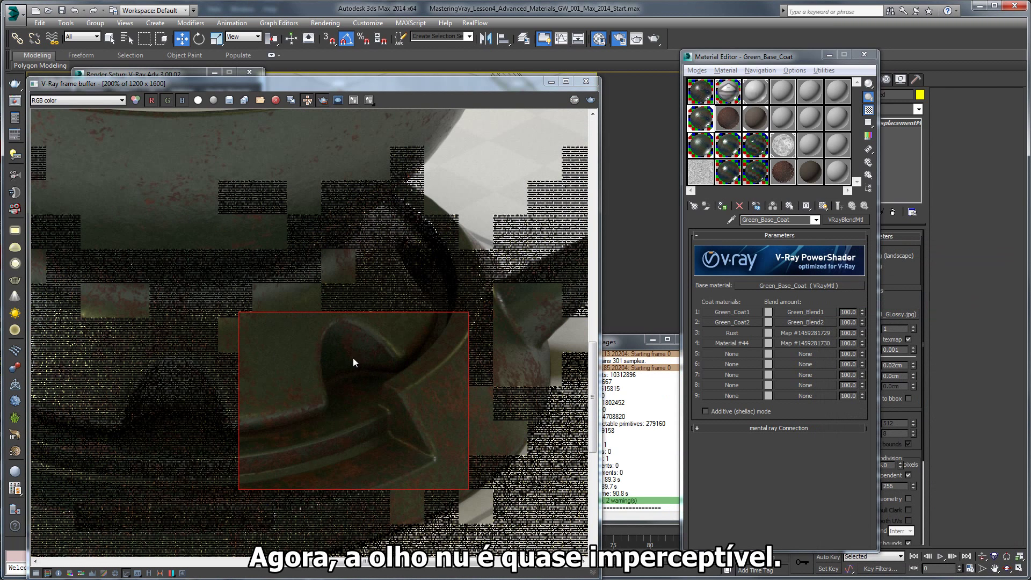
pyautogui.moveTo(369, 351); pyautogui.dragTo(410, 336, button='middle')
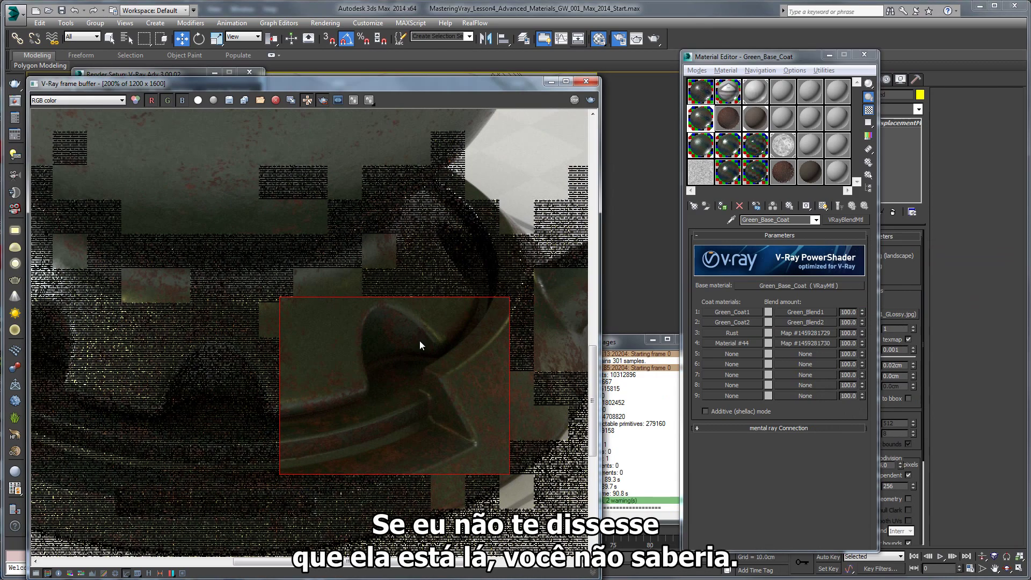
pyautogui.moveTo(458, 313); pyautogui.dragTo(486, 328, button='middle')
pyautogui.scroll(-1, 486, 329)
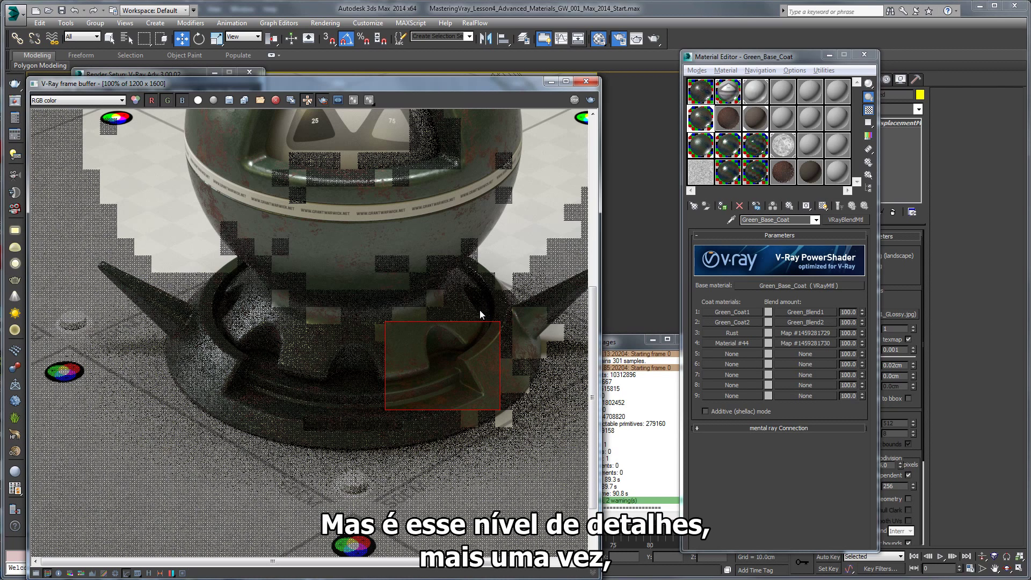
pyautogui.scroll(1, 475, 345)
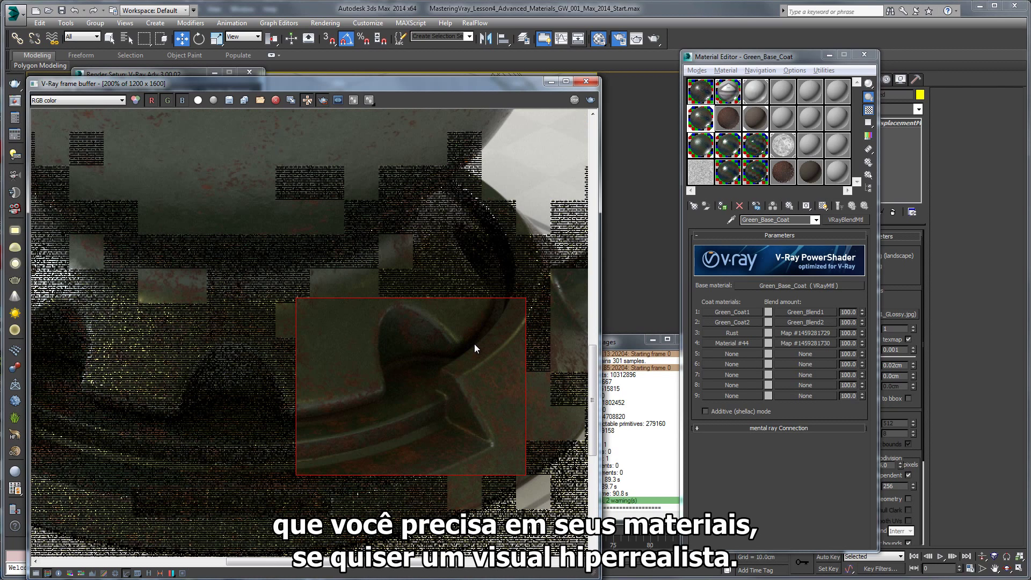
pyautogui.scroll(2, 424, 351)
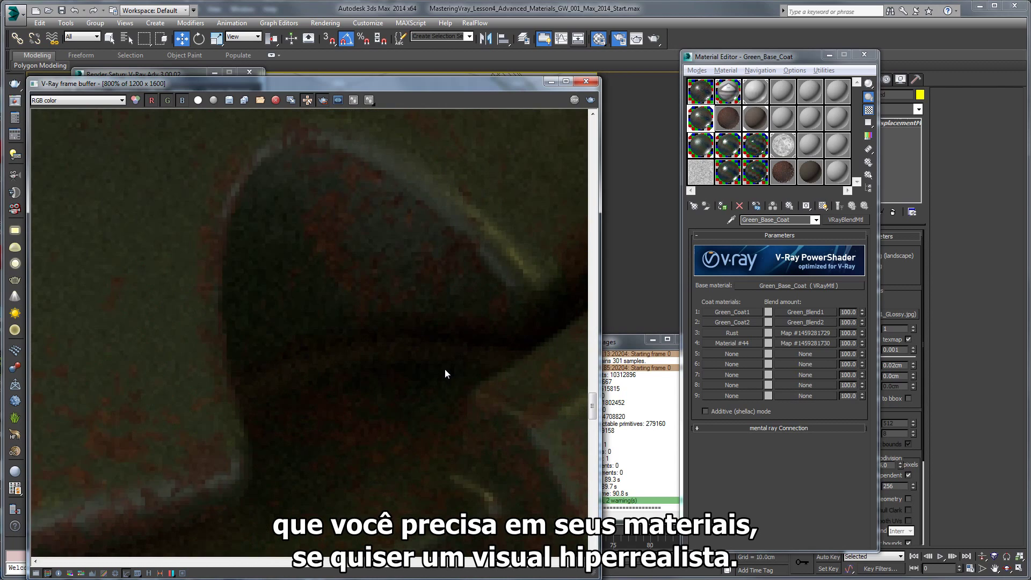
pyautogui.scroll(-1, 445, 370)
pyautogui.scroll(-1, 444, 372)
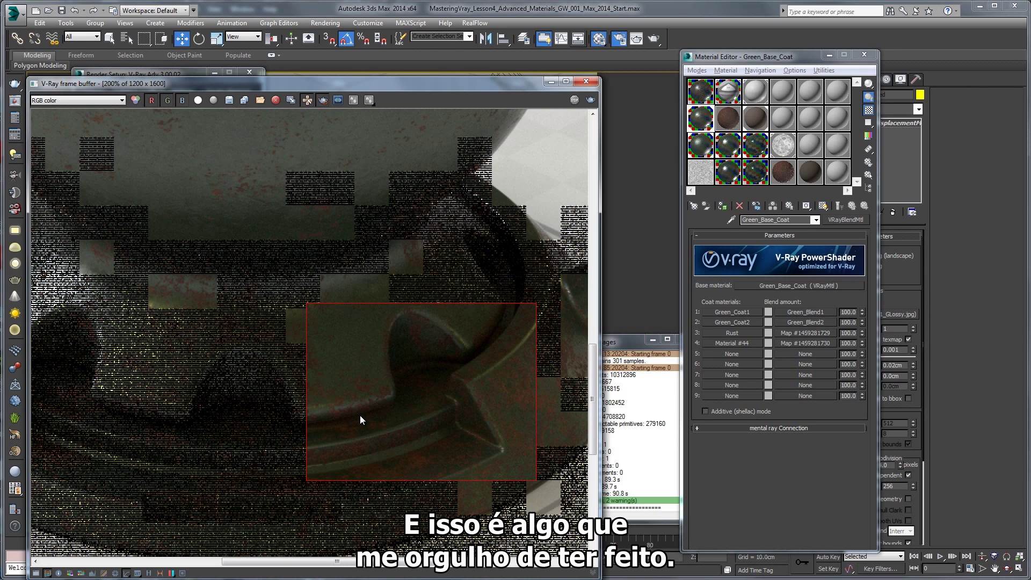
# - Look over the whole shader ball in the frame buffer at 100% to judge the layered paint overall
pyautogui.scroll(-1, 427, 388)
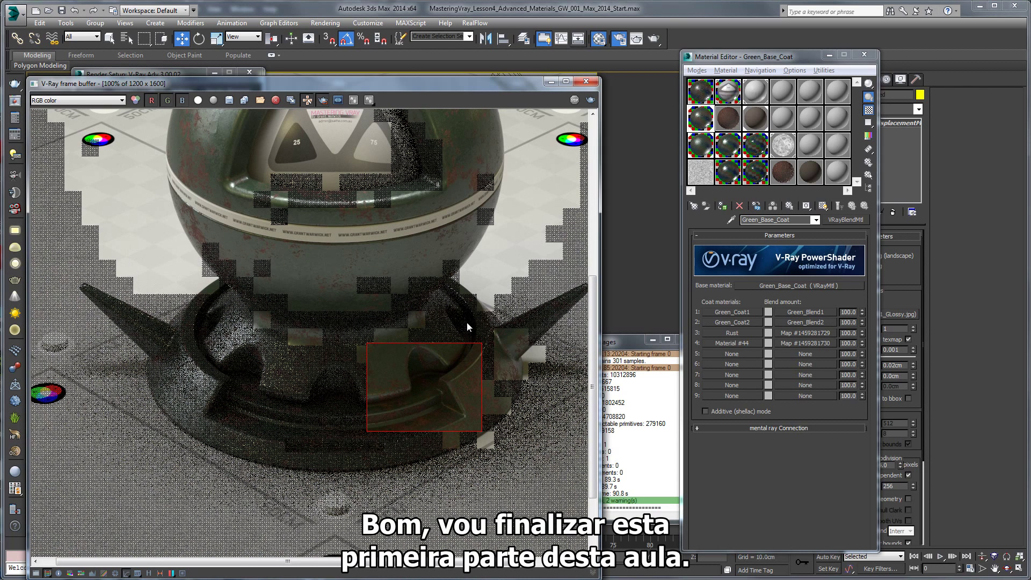
pyautogui.moveTo(466, 320); pyautogui.dragTo(444, 350, button='middle')
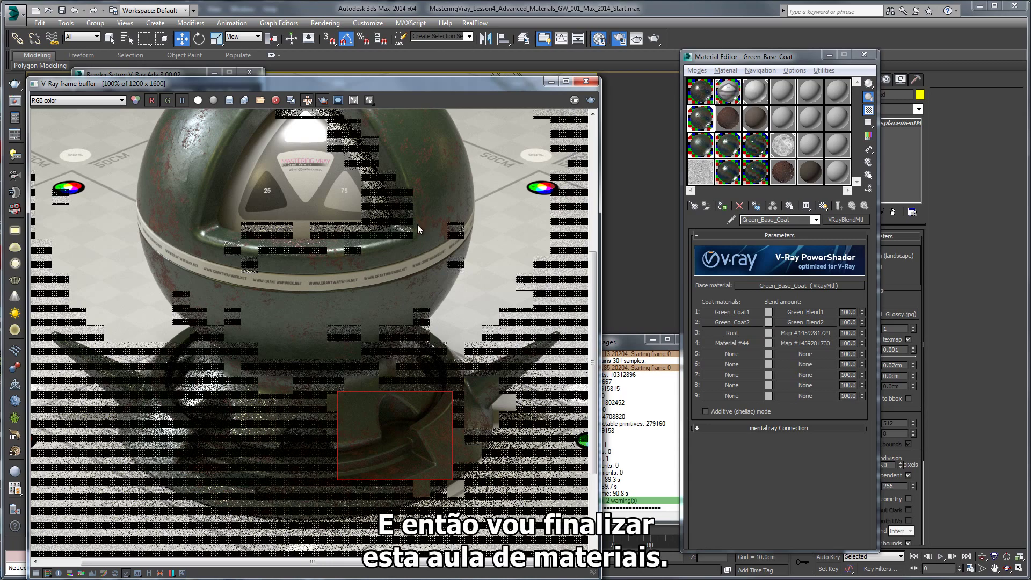
pyautogui.moveTo(417, 224); pyautogui.dragTo(412, 267, button='middle')
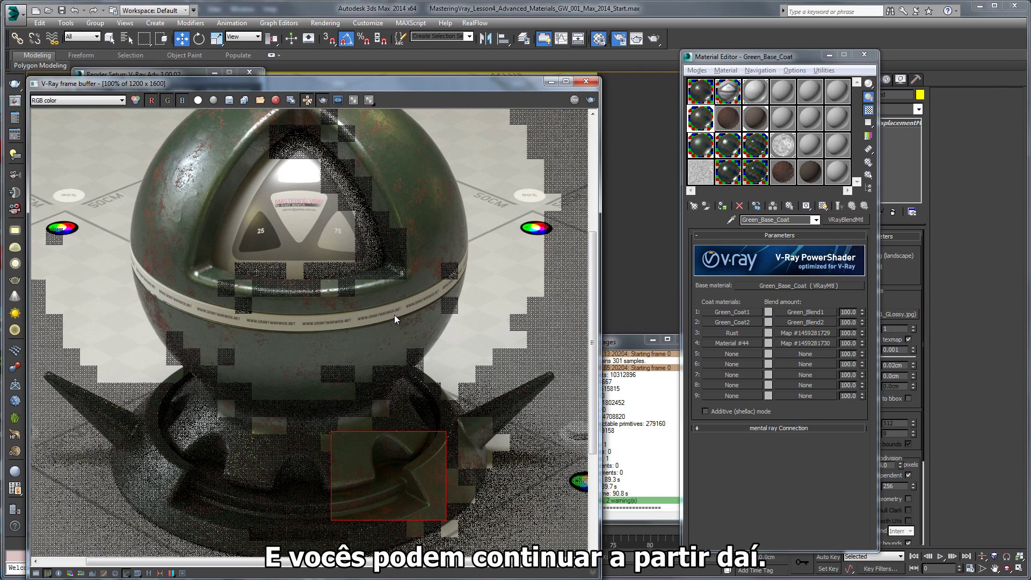
pyautogui.moveTo(382, 359); pyautogui.dragTo(393, 322, button='middle')
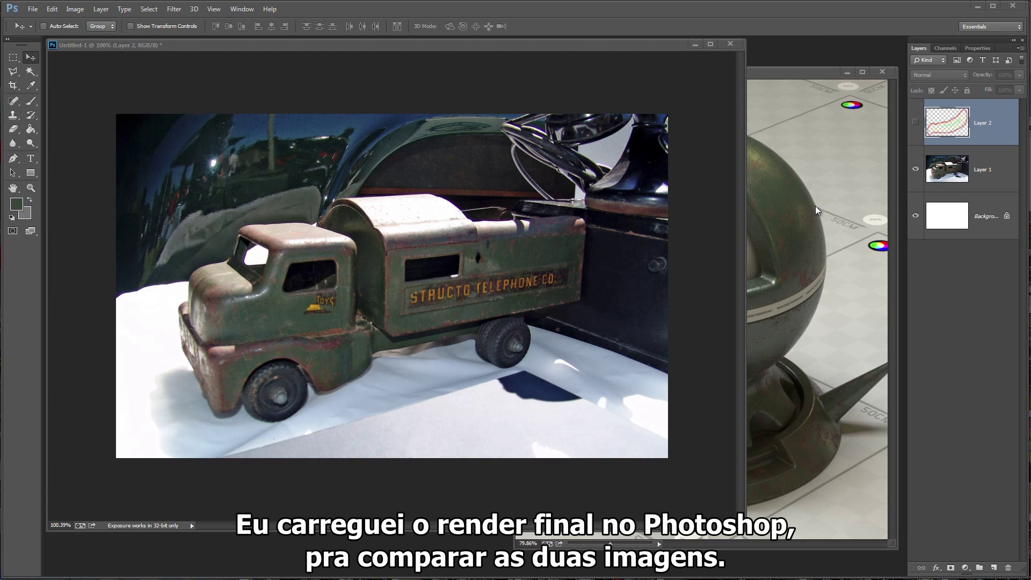
# - Switch to Photoshop, bring RawRender.exr to the front, widen its window and place it beside the truck reference photo
pyautogui.click(819, 211)
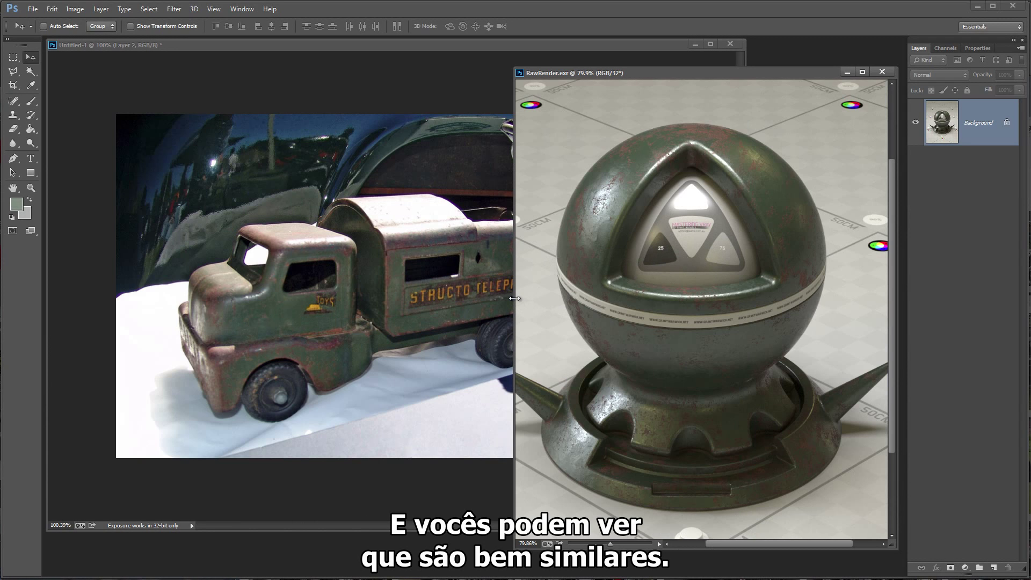
pyautogui.moveTo(514, 298); pyautogui.dragTo(457, 298)
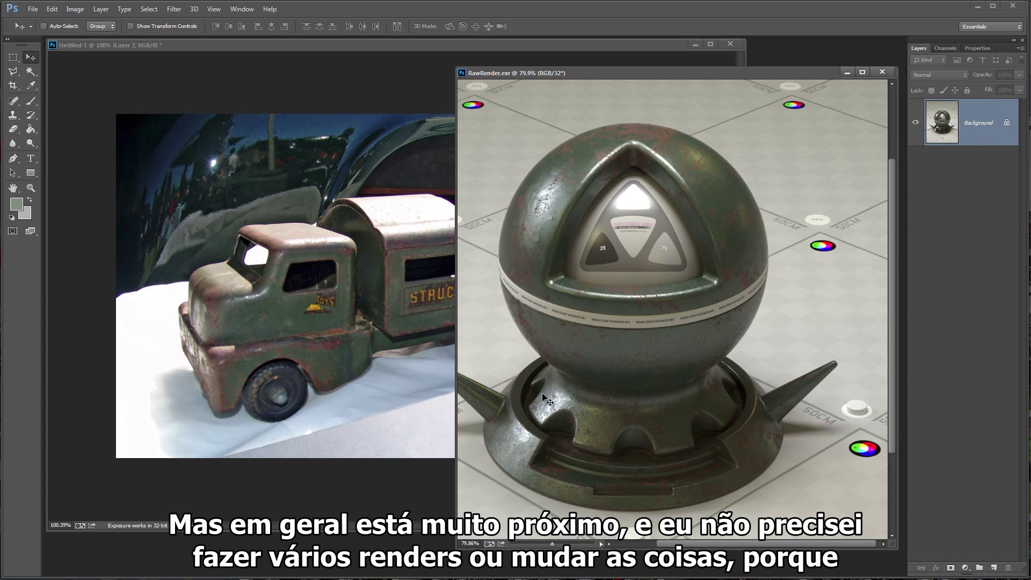
pyautogui.moveTo(513, 73); pyautogui.dragTo(537, 47)
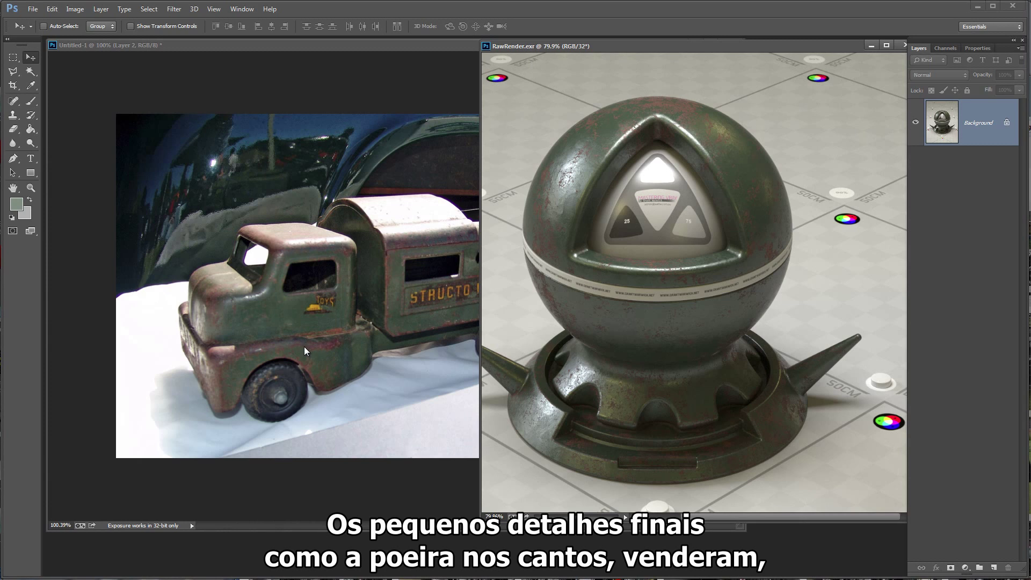
# - Compare the truck's worn paint and dusty corners with the base of the rendered shader ball up close
pyautogui.click(358, 325)
pyautogui.keyDown('alt'); pyautogui.scroll(11, 359, 323); pyautogui.keyUp('alt')
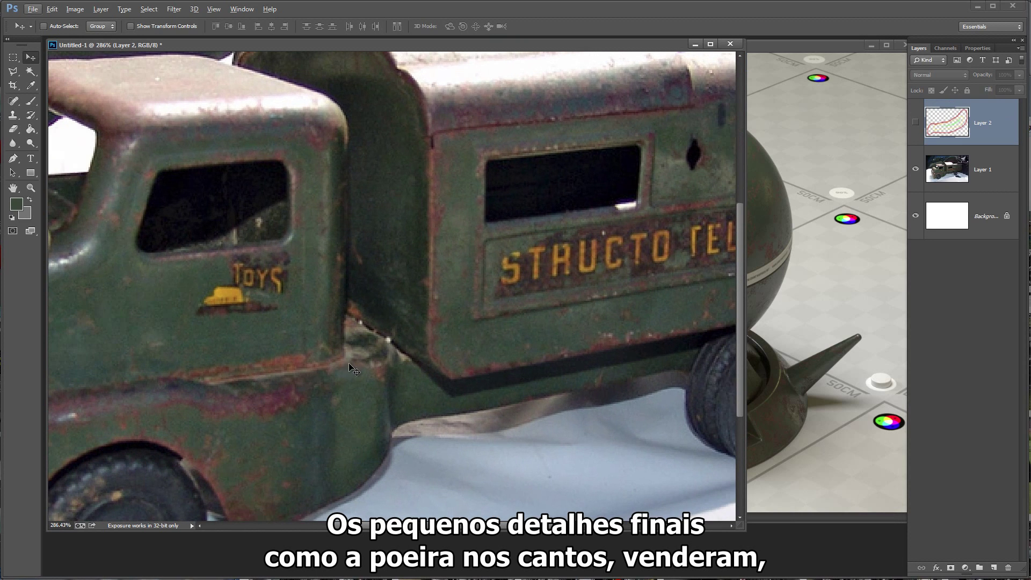
pyautogui.click(917, 385)
pyautogui.click(816, 399)
pyautogui.keyDown('alt'); pyautogui.scroll(8, 789, 398); pyautogui.keyUp('alt')
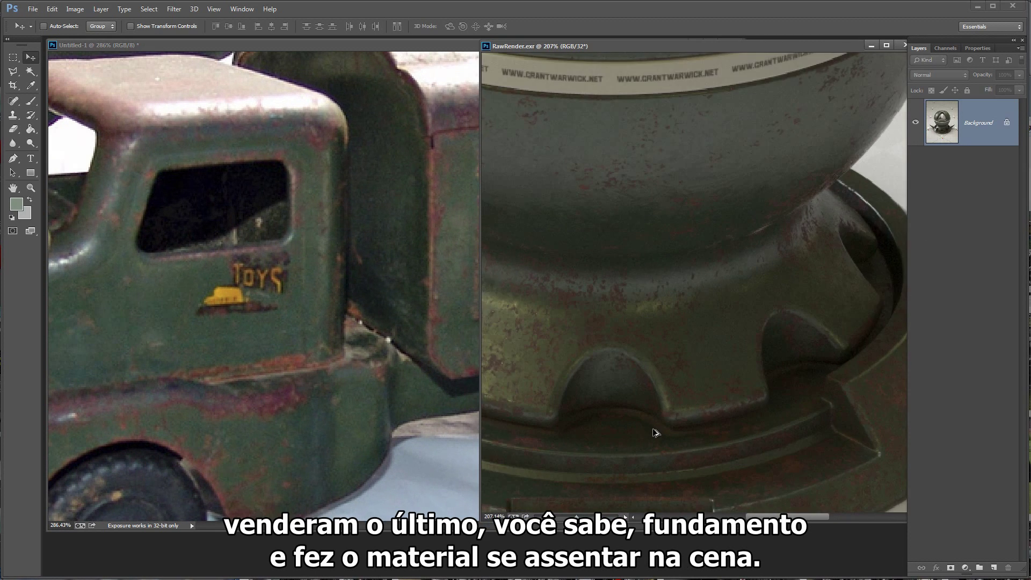
pyautogui.moveTo(763, 397); pyautogui.dragTo(945, 377)
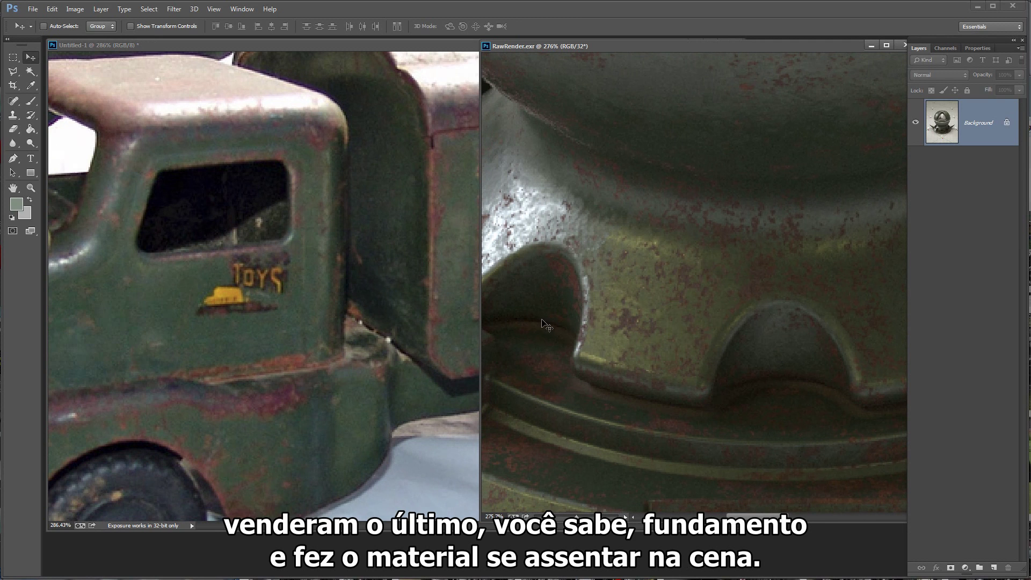
pyautogui.keyDown('alt'); pyautogui.scroll(-10, 693, 415); pyautogui.keyUp('alt')
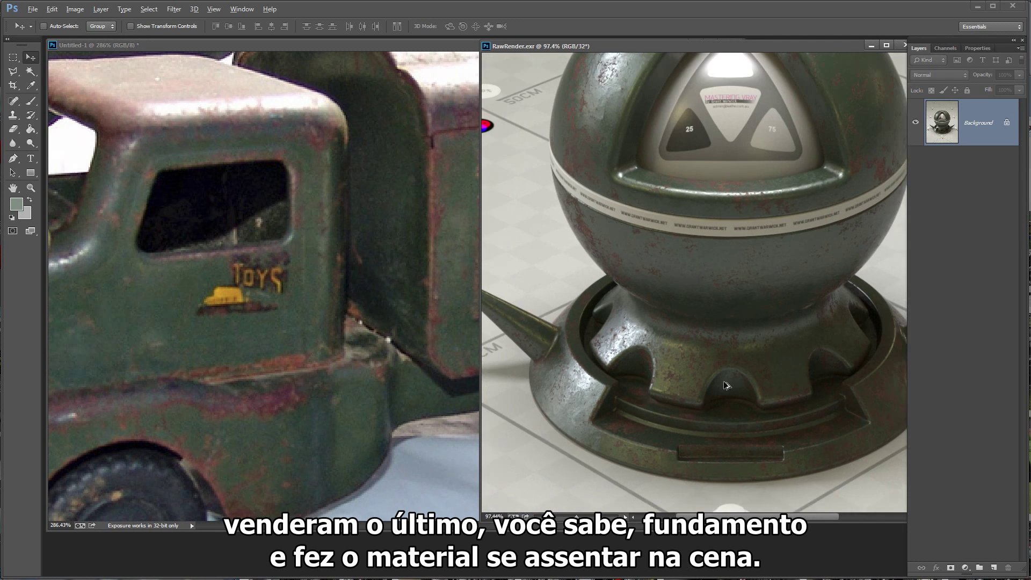
pyautogui.keyDown('alt'); pyautogui.scroll(1, 781, 238); pyautogui.keyUp('alt')
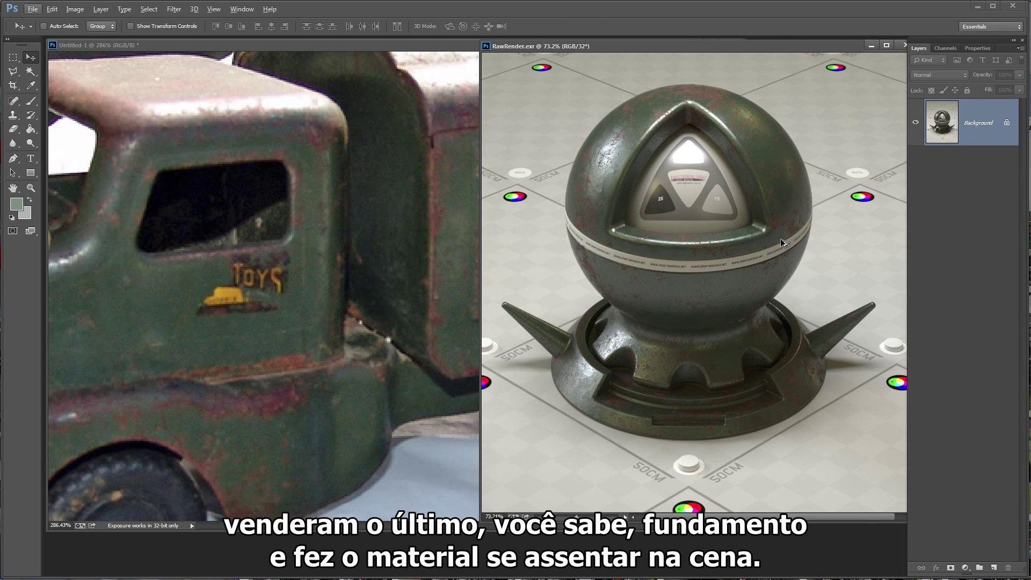
# - Compare the full truck cab with the whole shader ball side by side, extending the render's window downwards
pyautogui.click(361, 269)
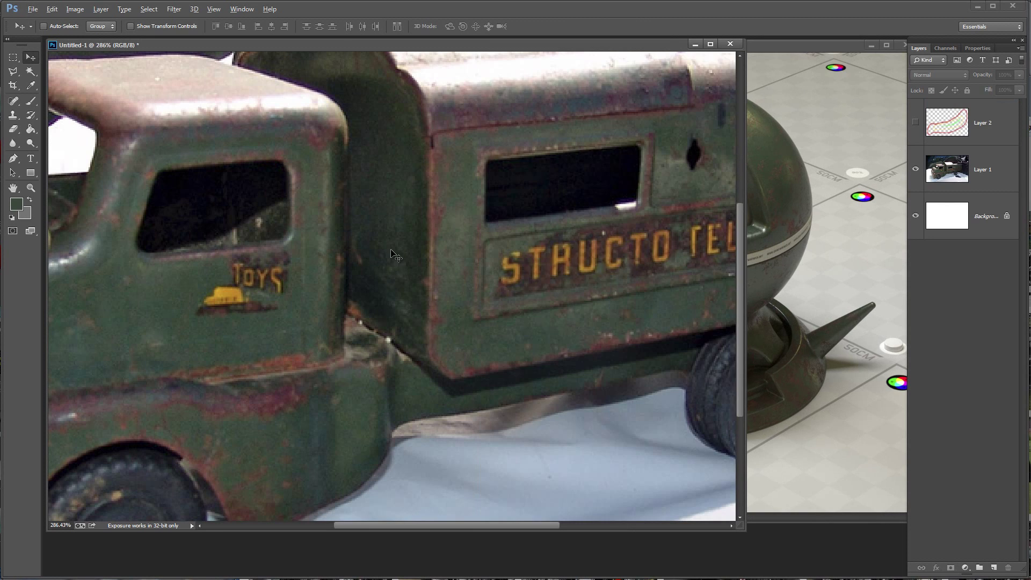
pyautogui.keyDown('alt'); pyautogui.scroll(-7, 408, 250); pyautogui.keyUp('alt')
pyautogui.click(837, 209)
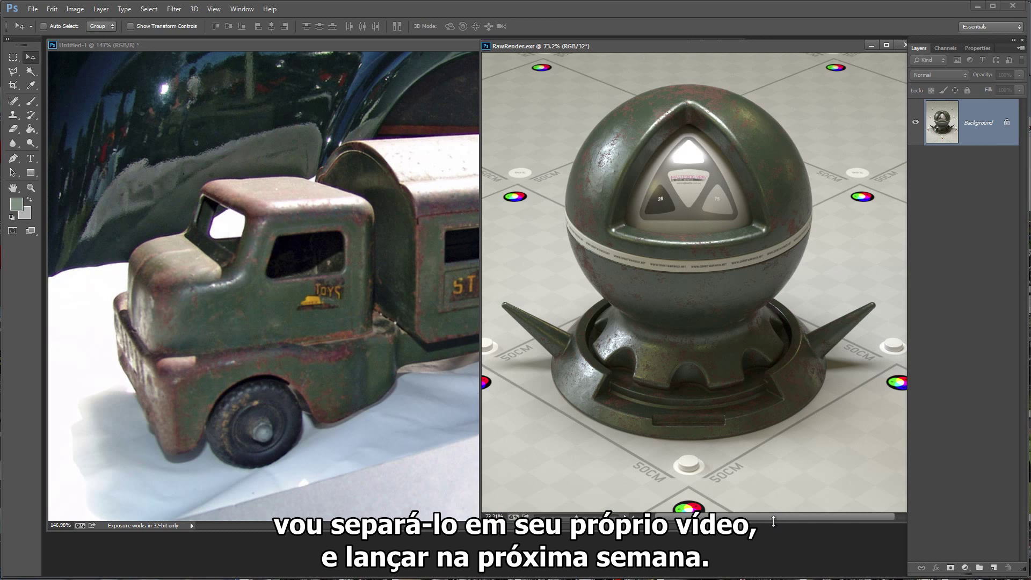
pyautogui.moveTo(775, 519); pyautogui.dragTo(775, 539)
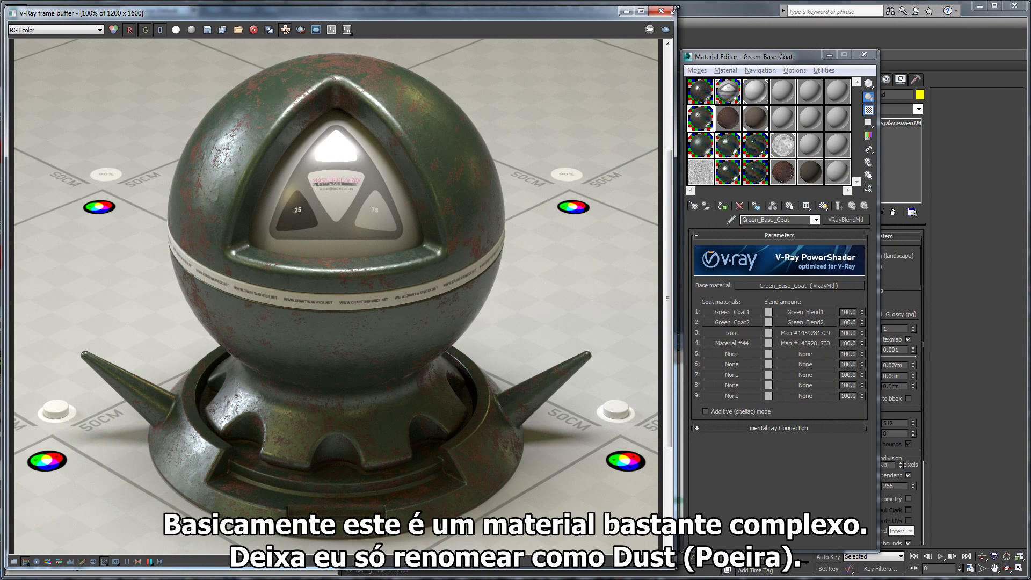
# - Back in 3ds Max, shrink the frame buffer window and rename the coat 4 material Dust, returning to the parent blend material
pyautogui.moveTo(674, 8); pyautogui.dragTo(552, 220)
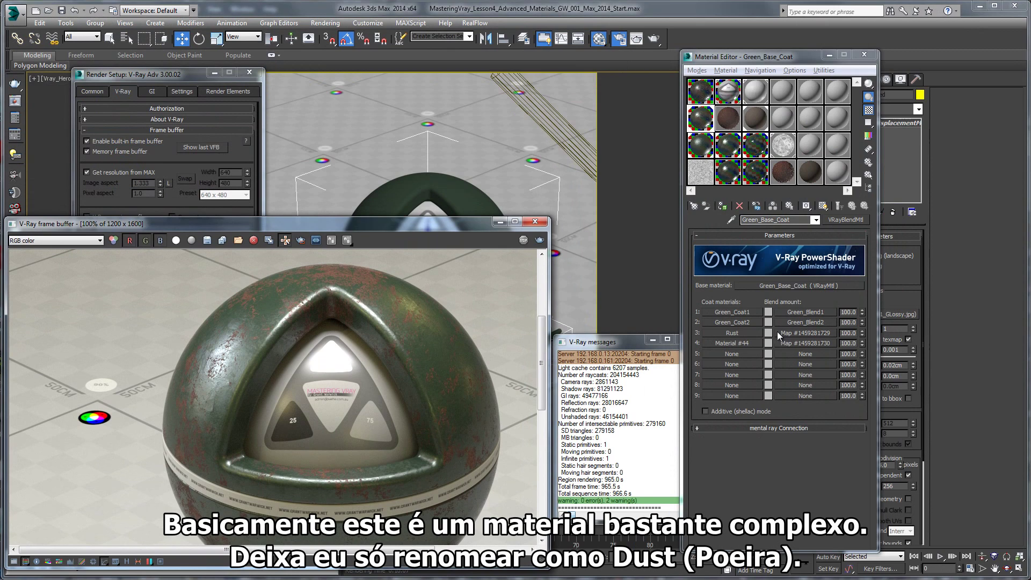
pyautogui.click(743, 344)
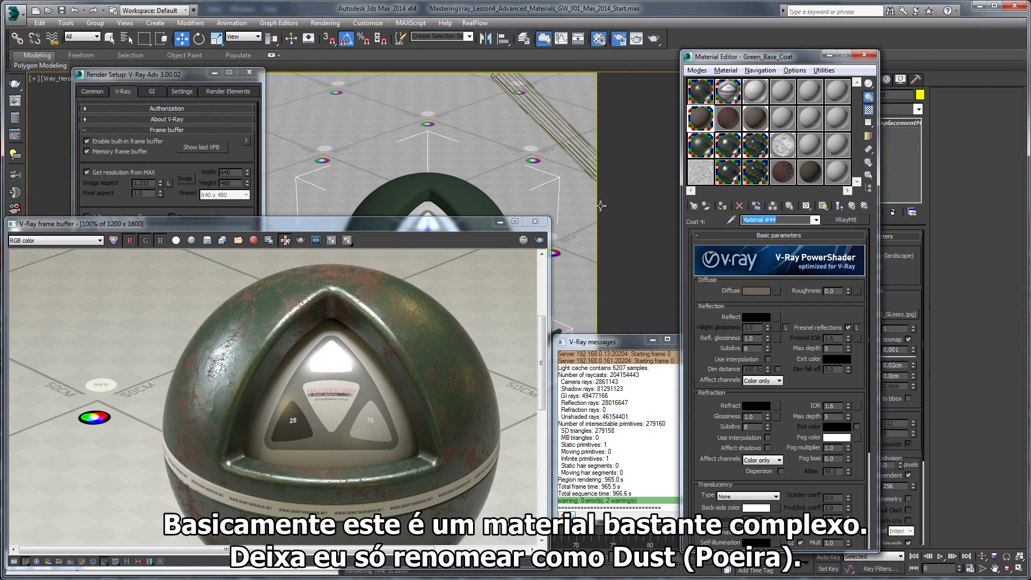
pyautogui.write('Dust')
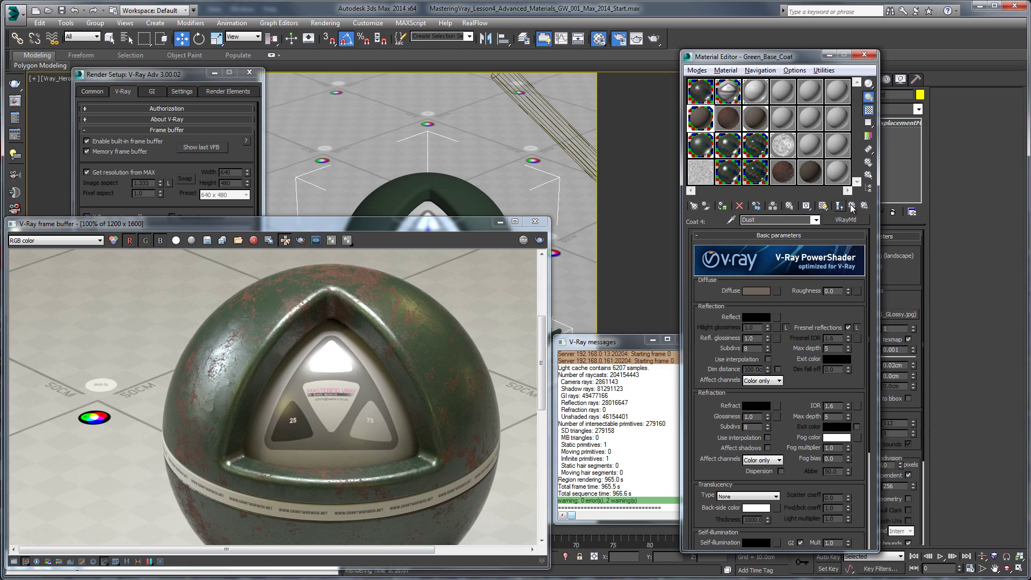
pyautogui.click(852, 209)
# - Rename the coat 4 VRayDirt blend map Dust_Blend and return to the parent blend material
pyautogui.click(811, 345)
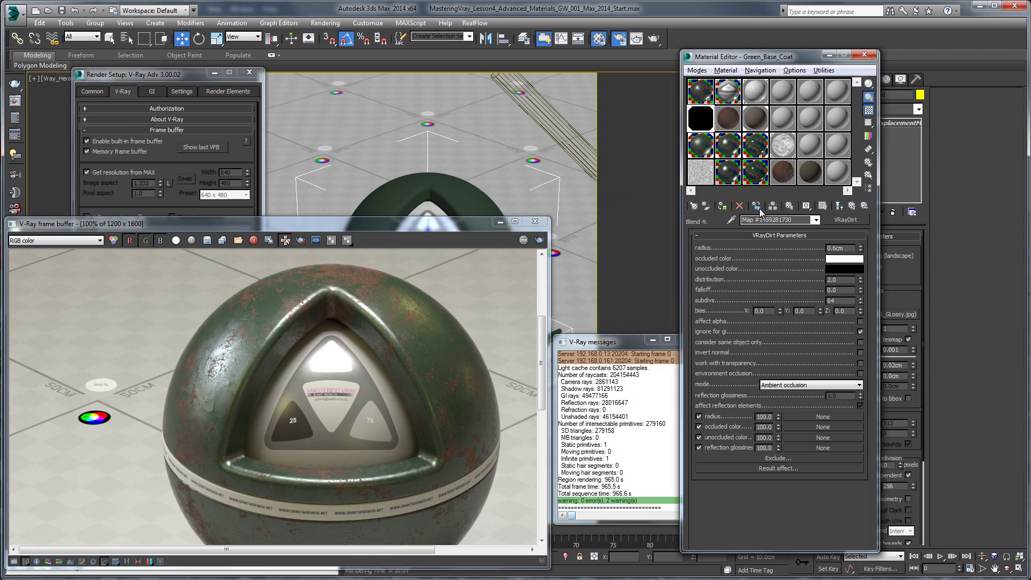
pyautogui.click(800, 219)
pyautogui.write('Dust_Blend')
pyautogui.click(852, 206)
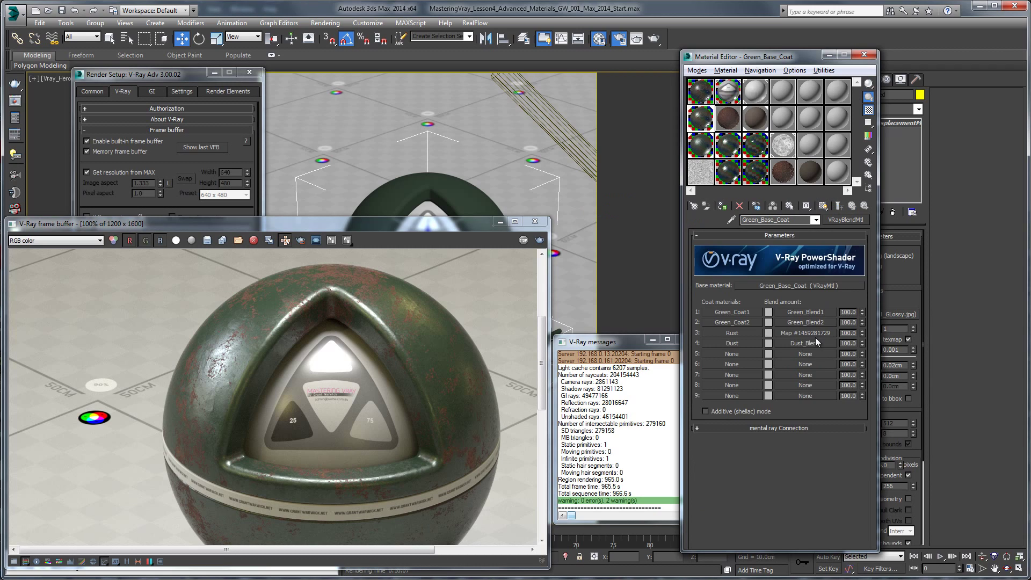
# - Rename the bitmap in the coat 3 blend amount Rust_Blend
pyautogui.click(805, 332)
pyautogui.click(773, 219)
pyautogui.write('Rus')
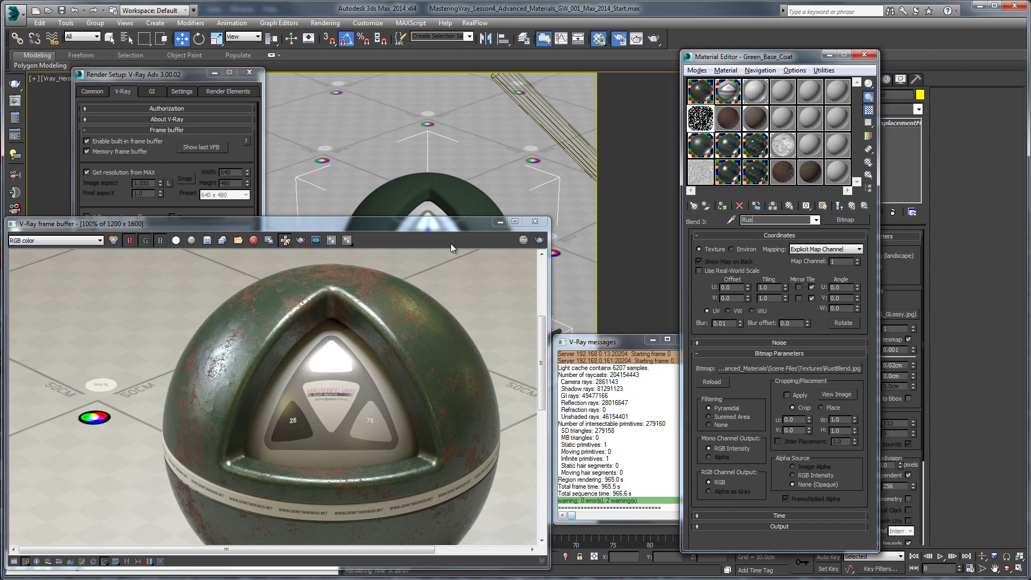
pyautogui.write('t_Blend')
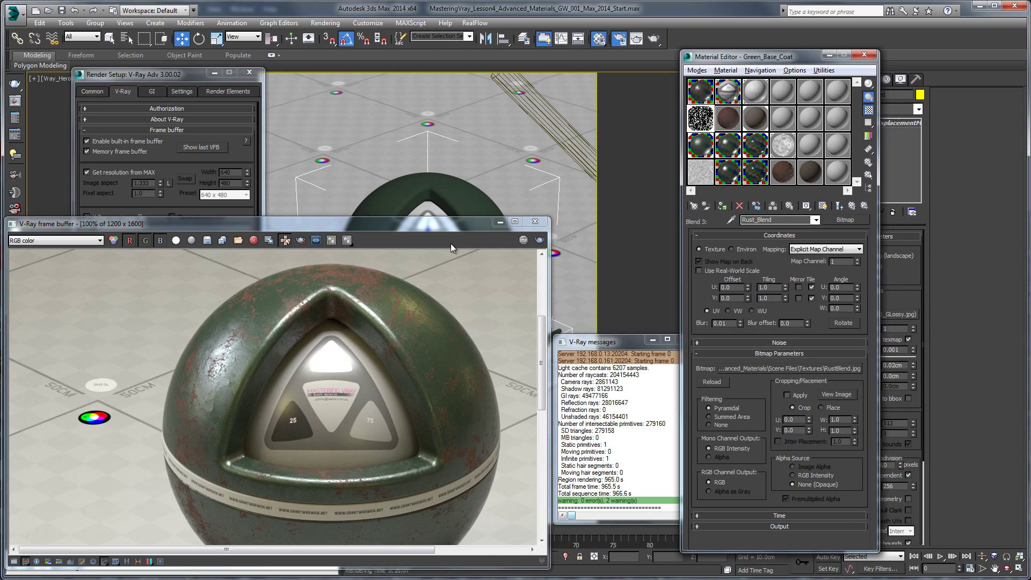
# - Return to the parent blend material and examine the Green_Base_Coat base material's diffuse, reflection and map slots
pyautogui.click(852, 206)
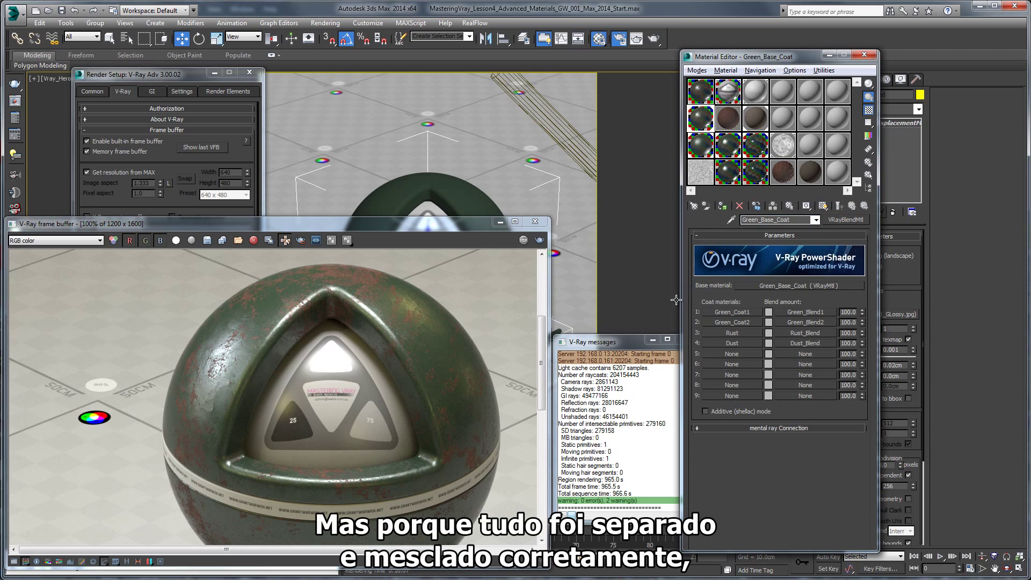
pyautogui.click(774, 285)
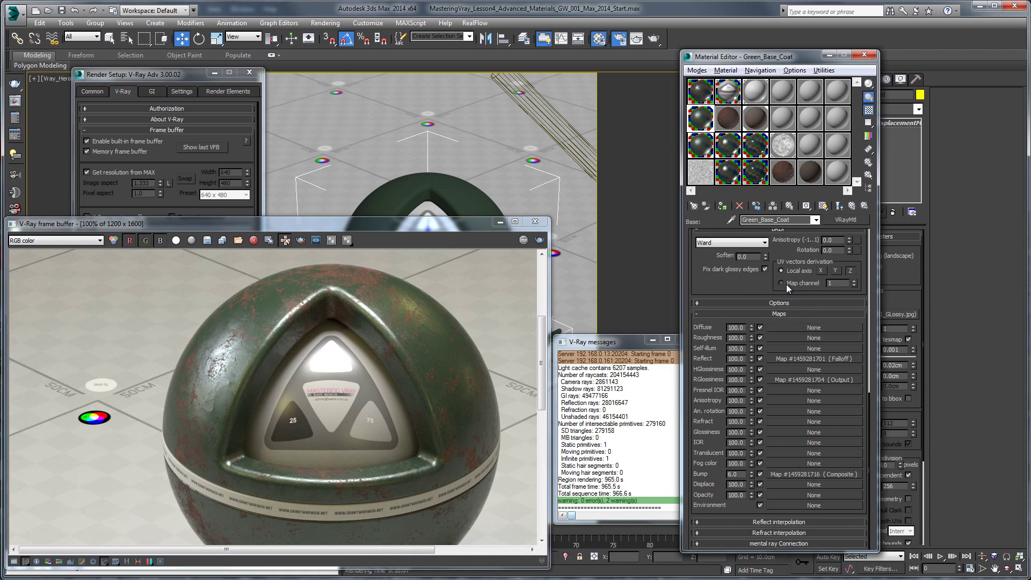
pyautogui.scroll(5, 742, 290)
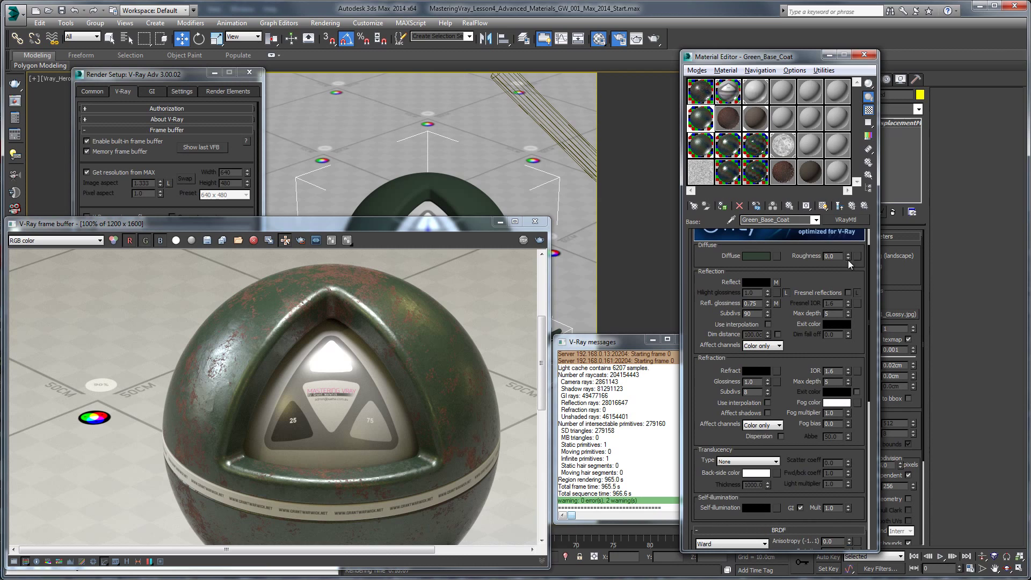
pyautogui.click(851, 206)
pyautogui.click(793, 289)
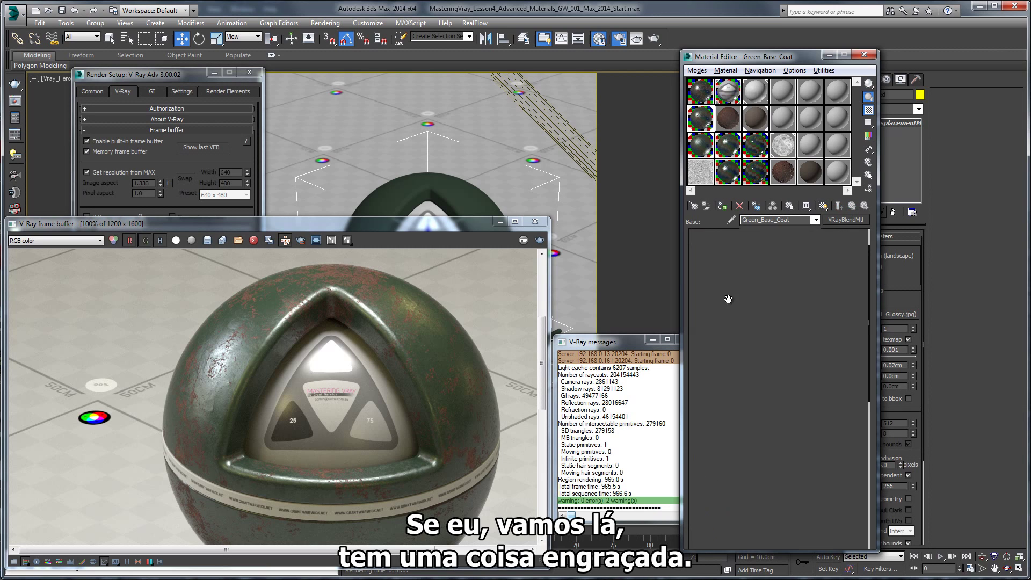
pyautogui.click(853, 206)
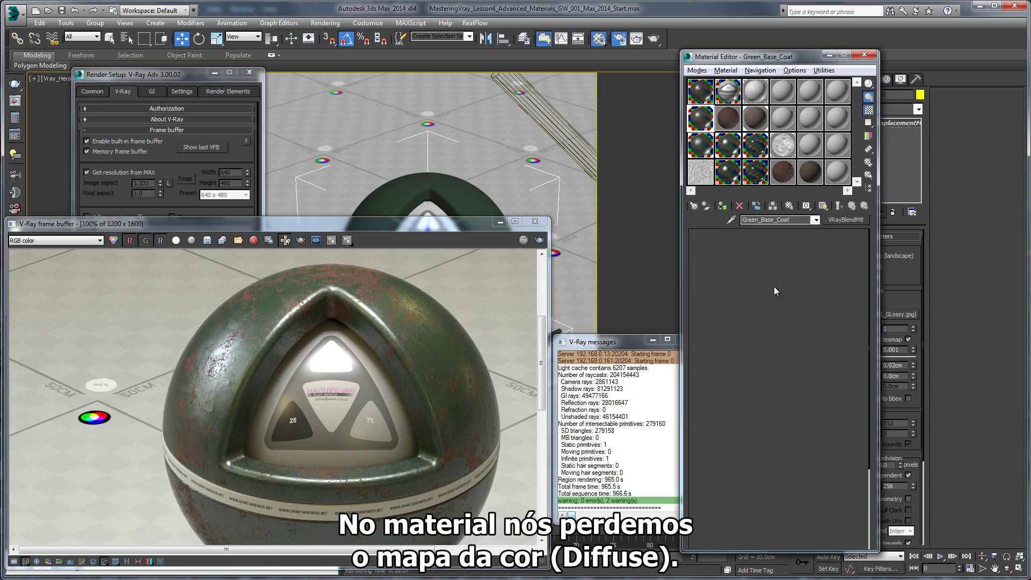
pyautogui.click(776, 285)
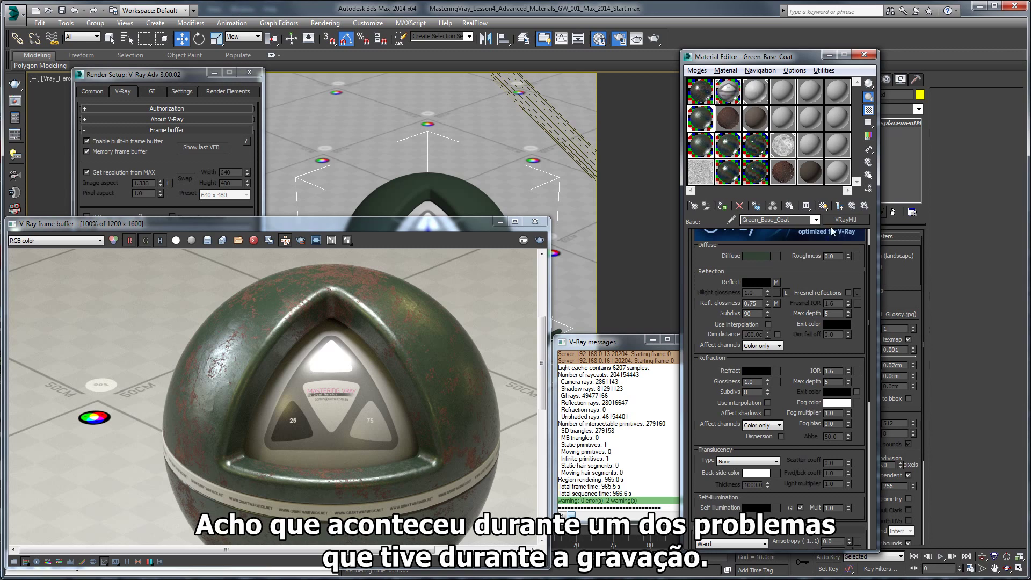
pyautogui.click(853, 207)
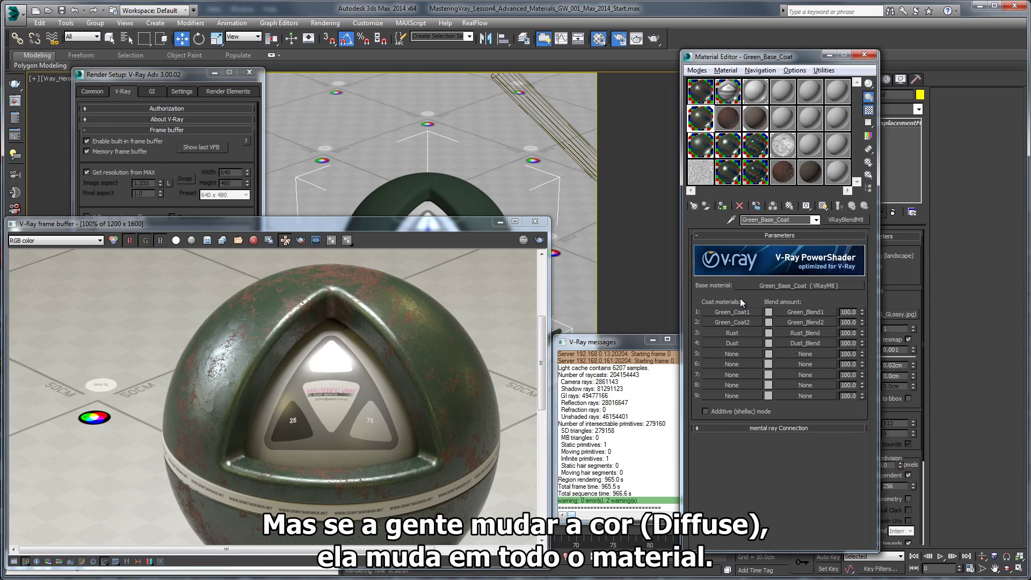
# - Try a blue diffuse color (red 0, green 59, blue 139) on the base material, check its enlarged sample preview, and cancel the color change
pyautogui.click(760, 284)
pyautogui.click(755, 256)
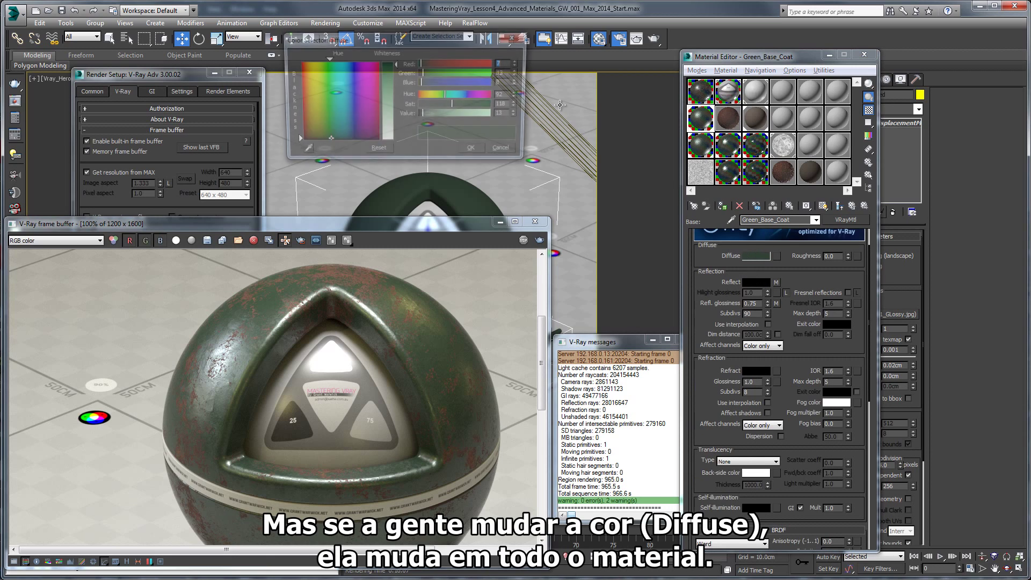
pyautogui.moveTo(449, 113)
pyautogui.mouseDown()
pyautogui.moveTo(472, 116)
pyautogui.moveTo(464, 95)
pyautogui.moveTo(499, 110)
pyautogui.moveTo(420, 115)
pyautogui.moveTo(459, 117)
pyautogui.mouseUp()
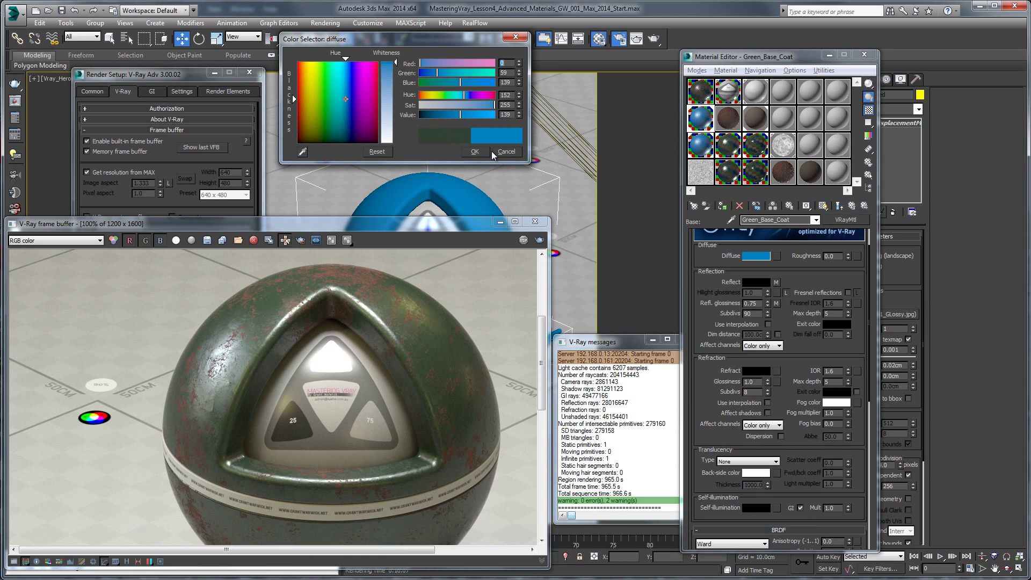
pyautogui.doubleClick(692, 120)
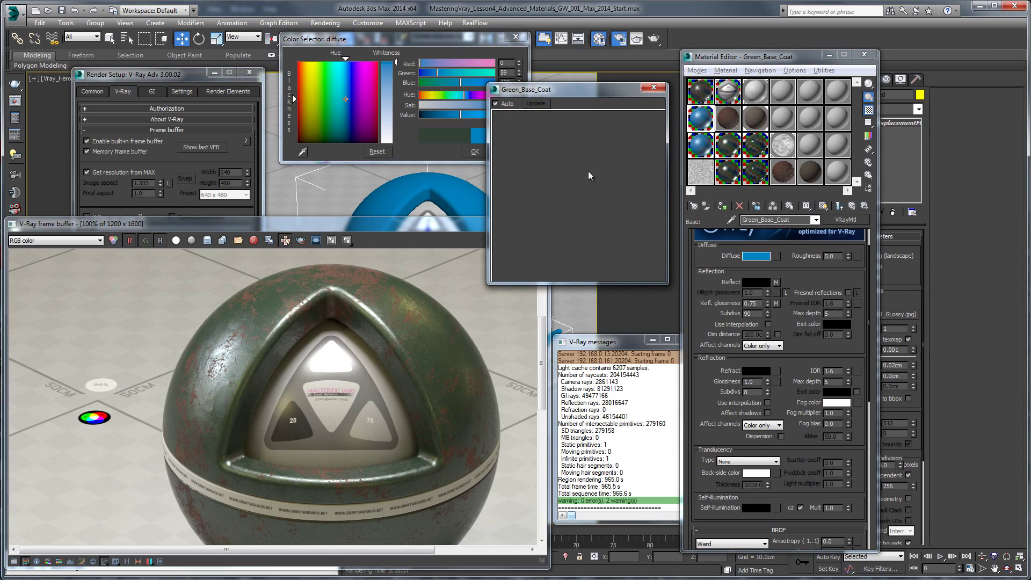
pyautogui.click(653, 90)
pyautogui.click(501, 153)
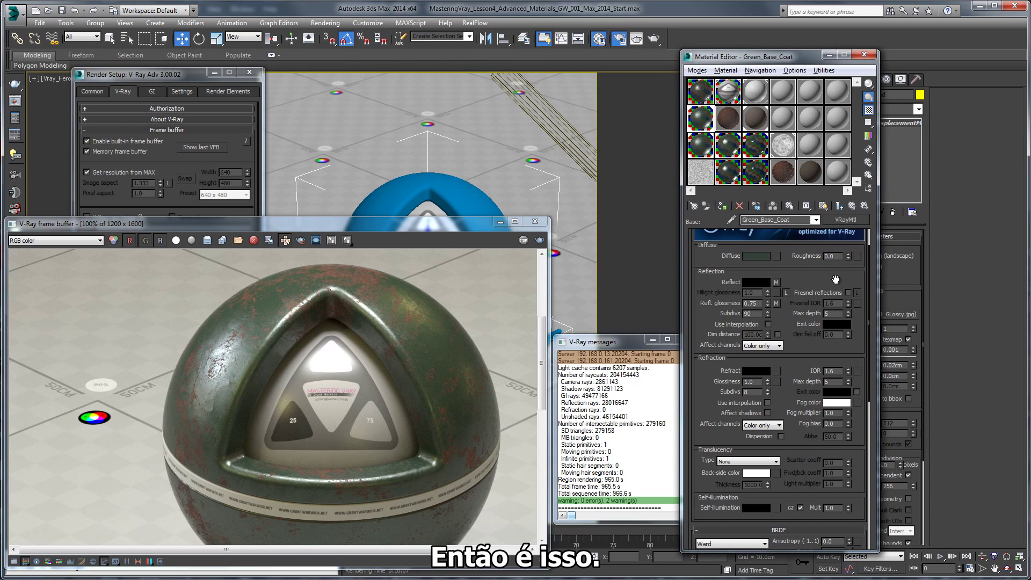
# - Close the V-Ray frame buffer and return from the base material to the parent Green_Base_Coat blend material
pyautogui.click(534, 220)
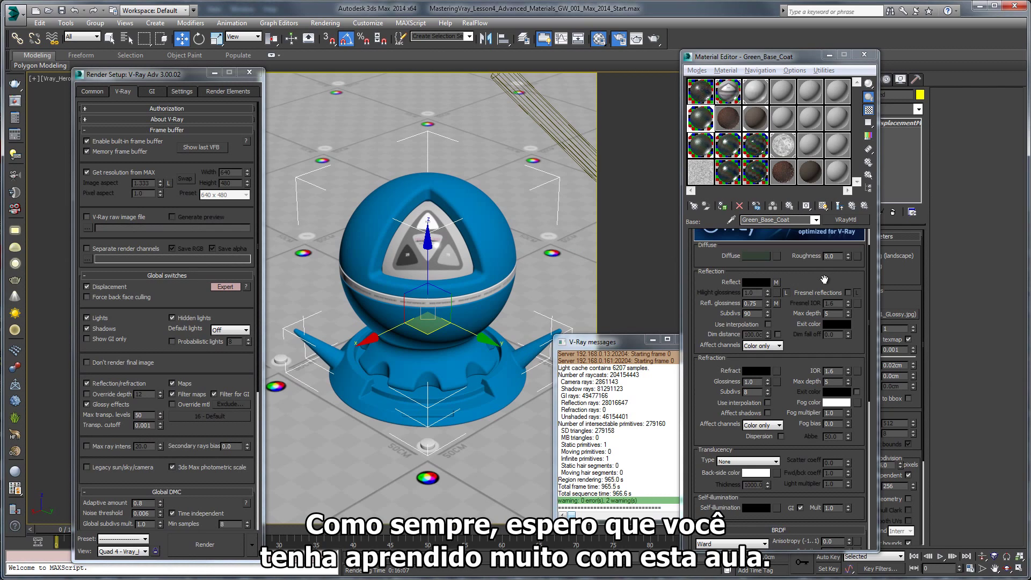
pyautogui.click(851, 205)
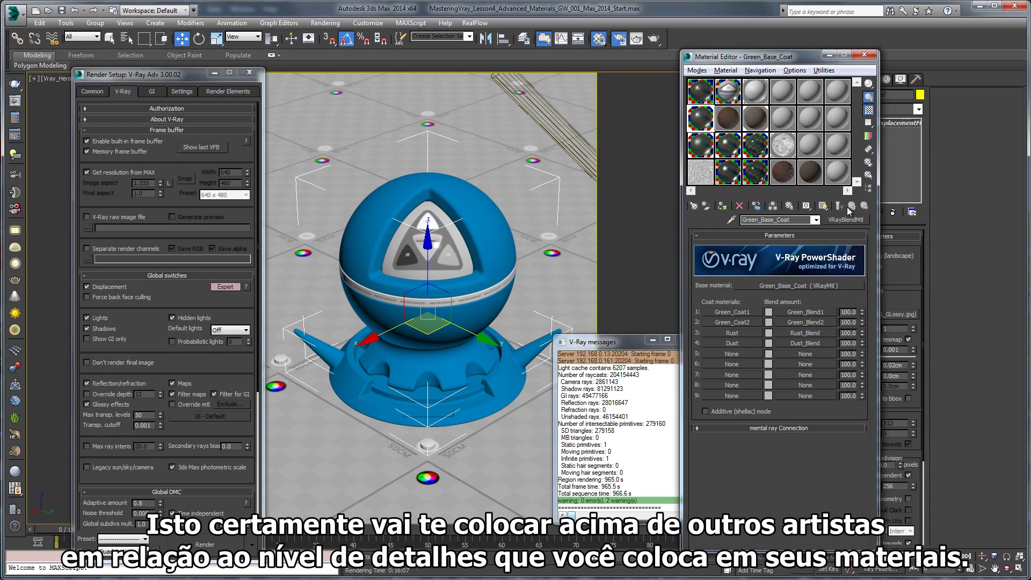